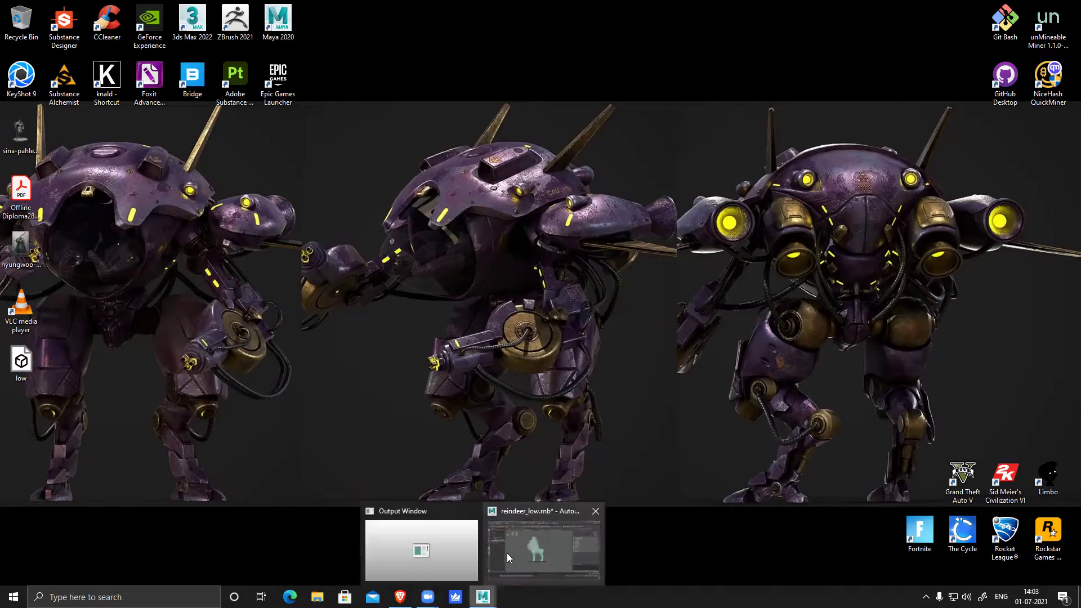
- Delete the two poster images, both mAT_FIRE_PLACE files and env_2project from the Downloads folder
{"action": "left_click_drag", "start_coordinate": [644, 331], "coordinate": [443, 257], "text": "alt"}
{"action": "scroll", "coordinate": [442, 257], "scroll_direction": "up", "scroll_amount": 3}
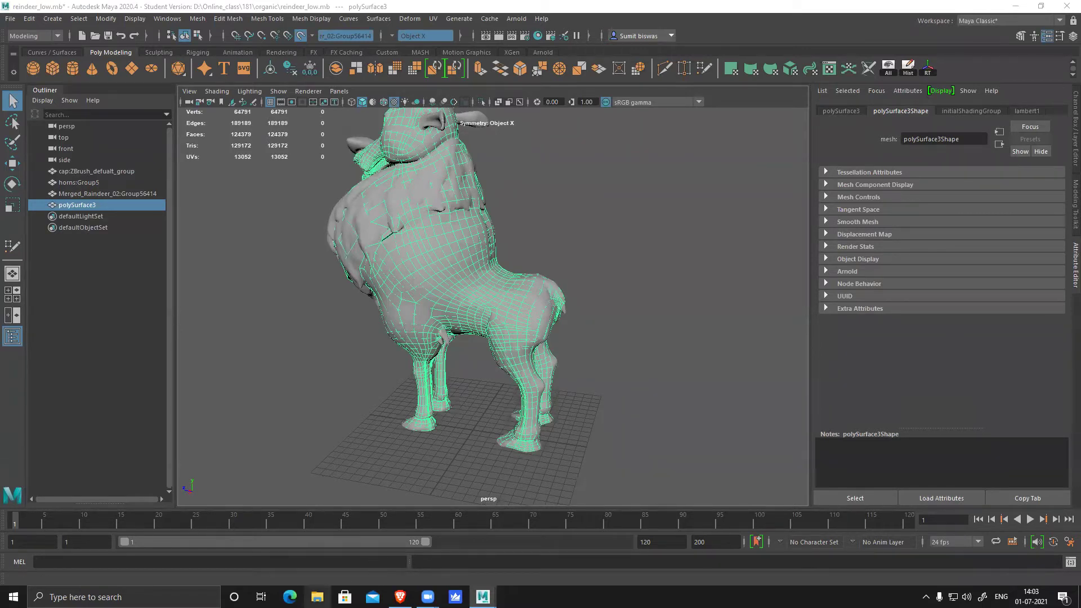
{"action": "left_click", "coordinate": [318, 597]}
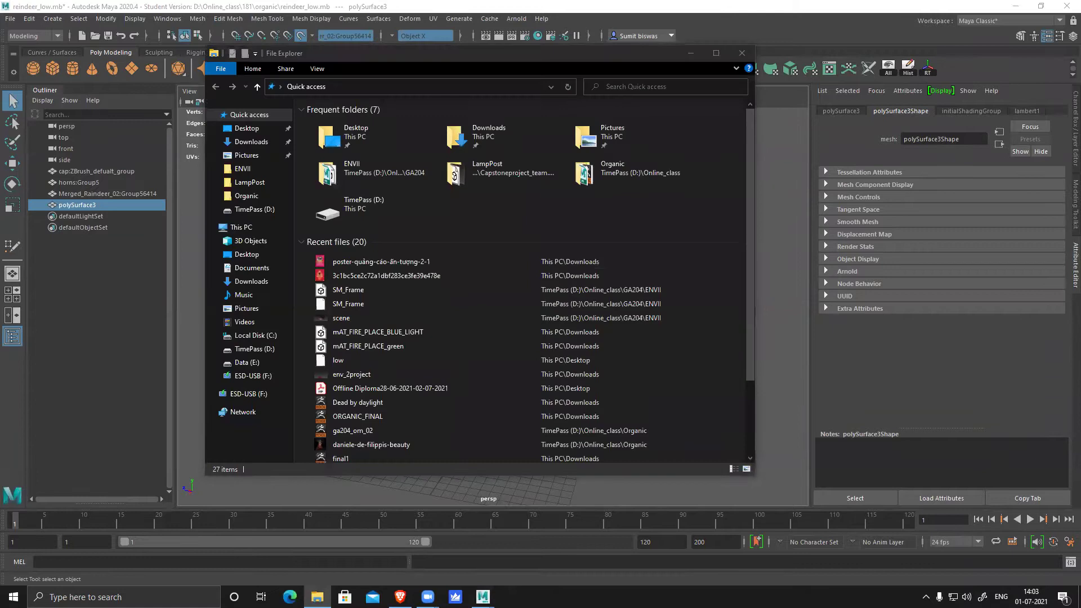
{"action": "left_click", "coordinate": [251, 141]}
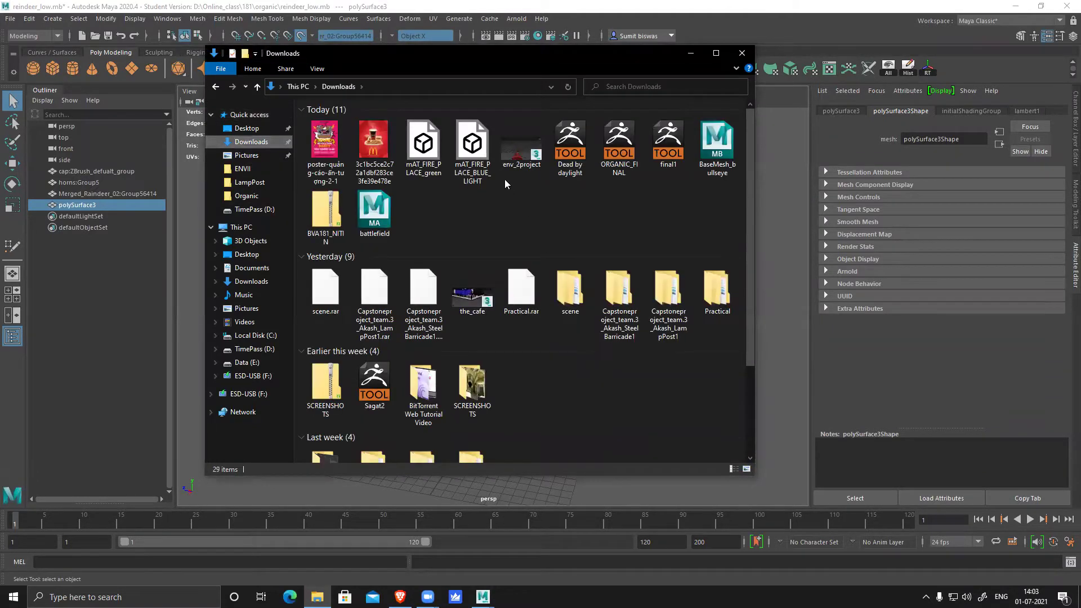
{"action": "left_click", "coordinate": [463, 152]}
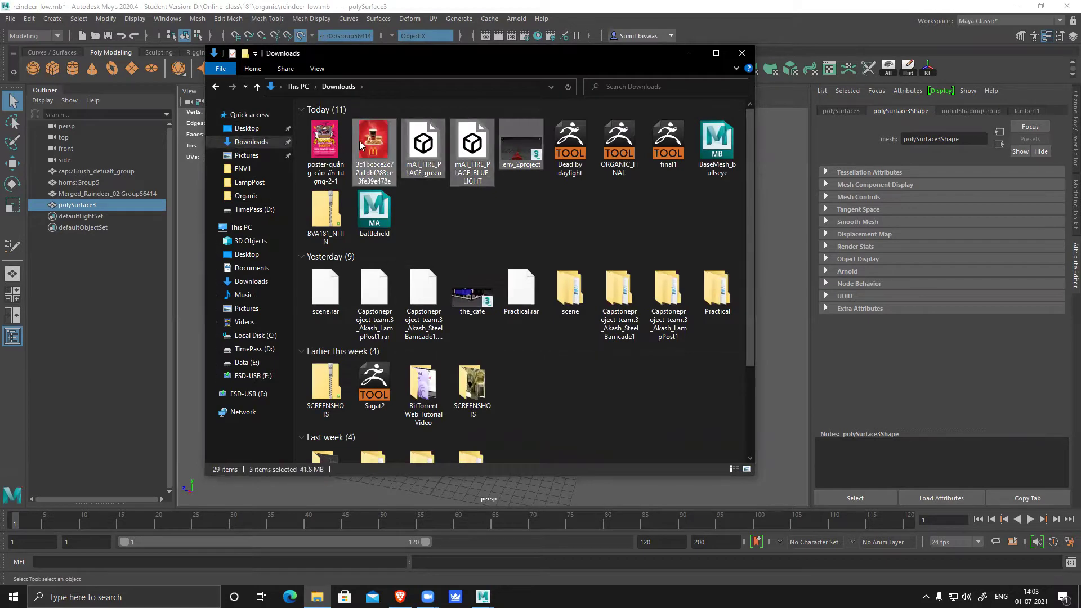
{"action": "left_click", "coordinate": [333, 145], "text": "shift"}
{"action": "key", "text": "Delete"}
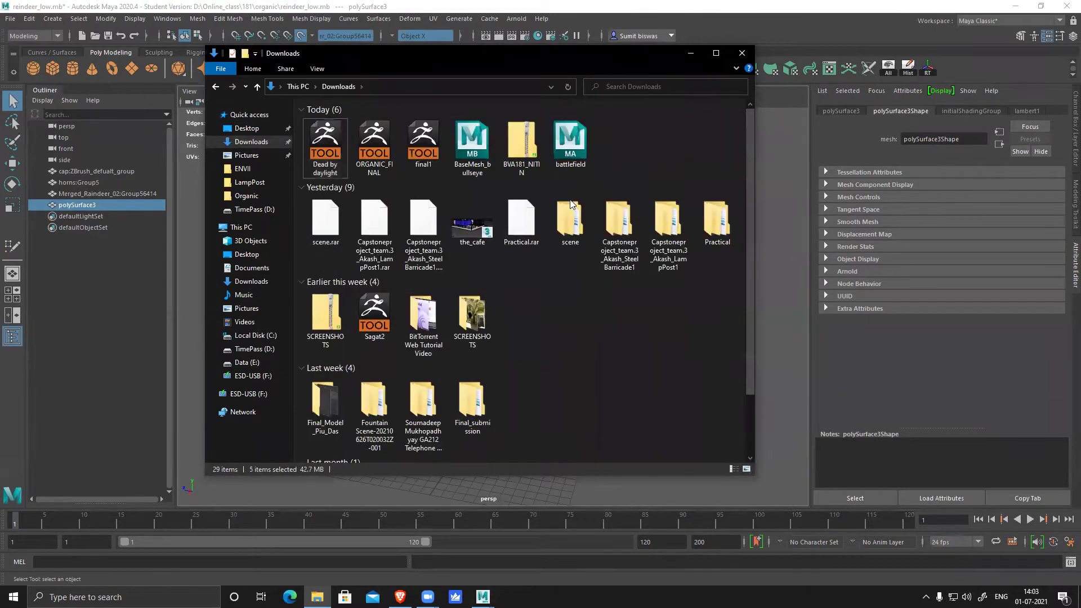
- Open the BaseMesh_bullseye scene from the Downloads folder and dismiss the What's New Highlight Settings window
{"action": "left_click", "coordinate": [372, 143]}
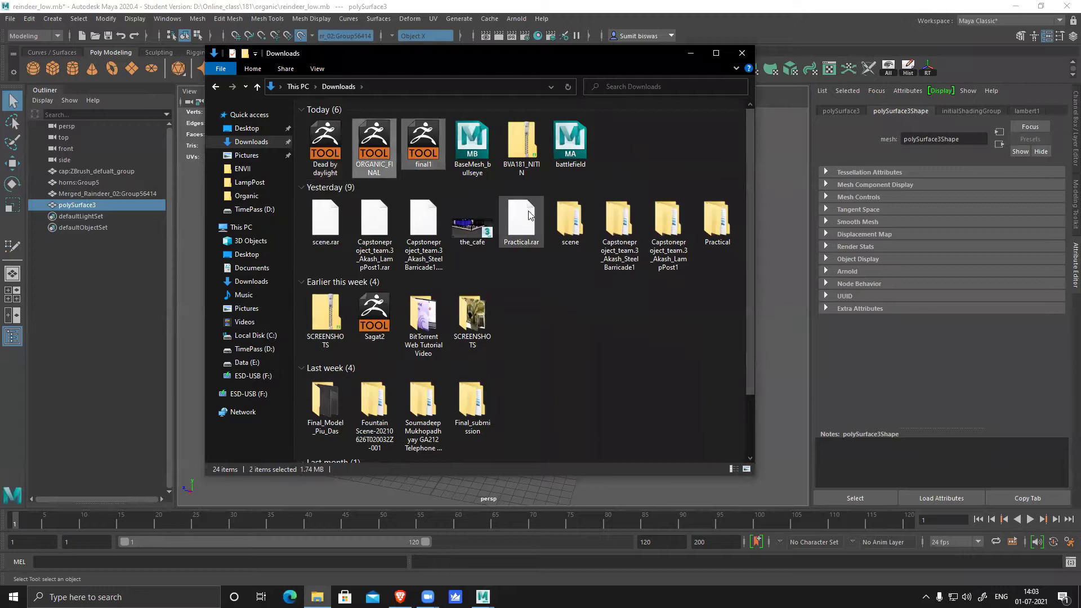
{"action": "left_click", "coordinate": [647, 156]}
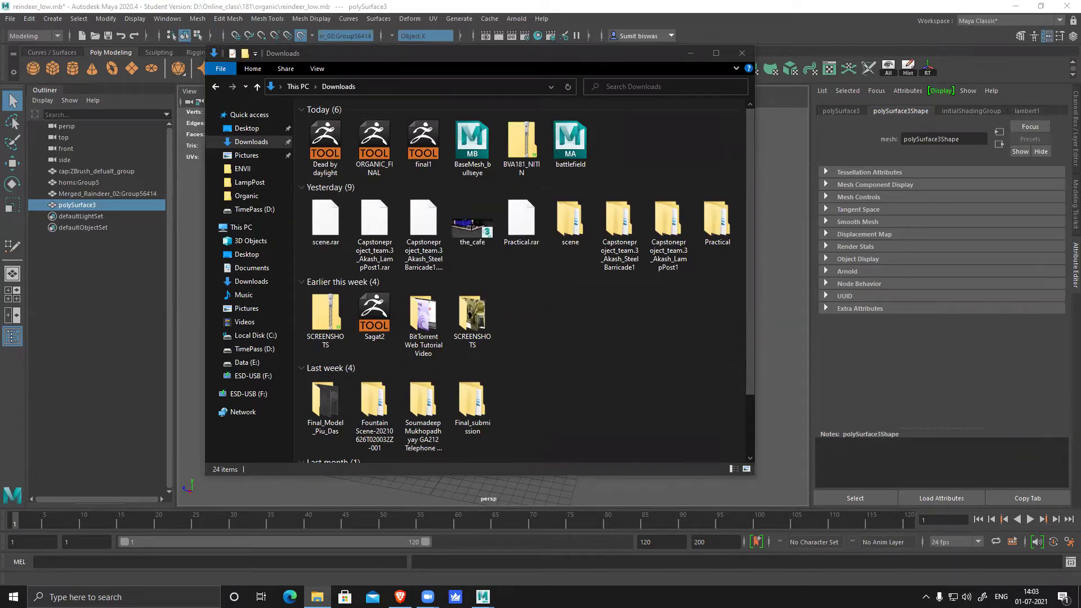
{"action": "left_click", "coordinate": [477, 147]}
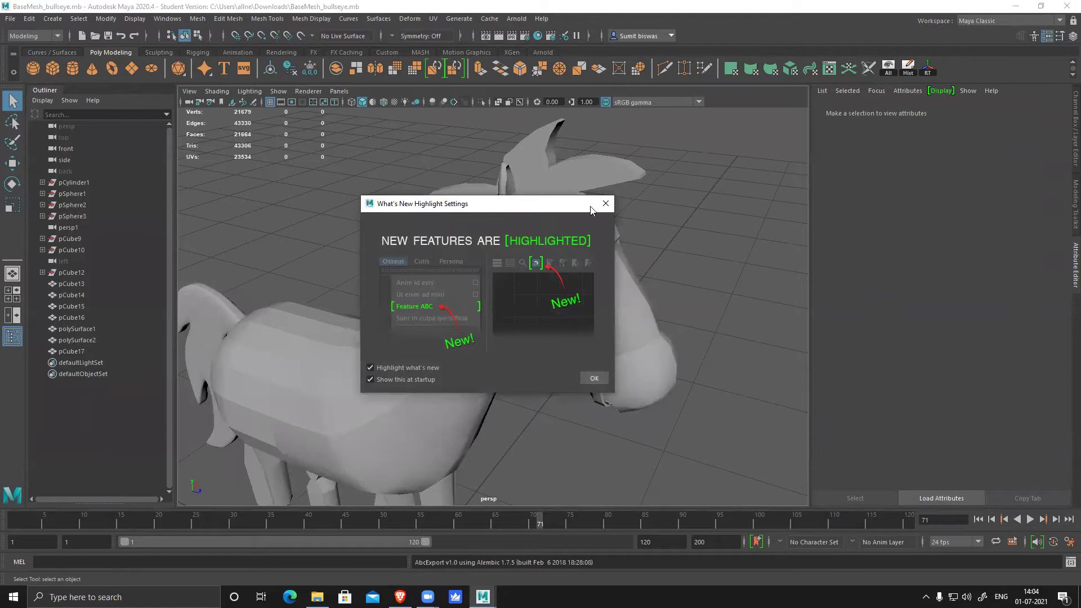
{"action": "left_click", "coordinate": [605, 204]}
- Examine the horse's body mesh and its wireframe from the side and around the tail
{"action": "left_click", "coordinate": [613, 225]}
{"action": "left_click", "coordinate": [596, 269]}
{"action": "mouse_move", "coordinate": [599, 274]}
{"action": "left_mouse_down", "text": "alt"}
{"action": "mouse_move", "coordinate": [580, 277]}
{"action": "mouse_move", "coordinate": [602, 281]}
{"action": "left_mouse_up", "text": "alt"}
{"action": "left_click", "coordinate": [602, 281]}
{"action": "left_click_drag", "start_coordinate": [581, 405], "coordinate": [393, 336], "text": "alt"}
{"action": "scroll", "coordinate": [519, 305], "scroll_direction": "up", "scroll_amount": 3}
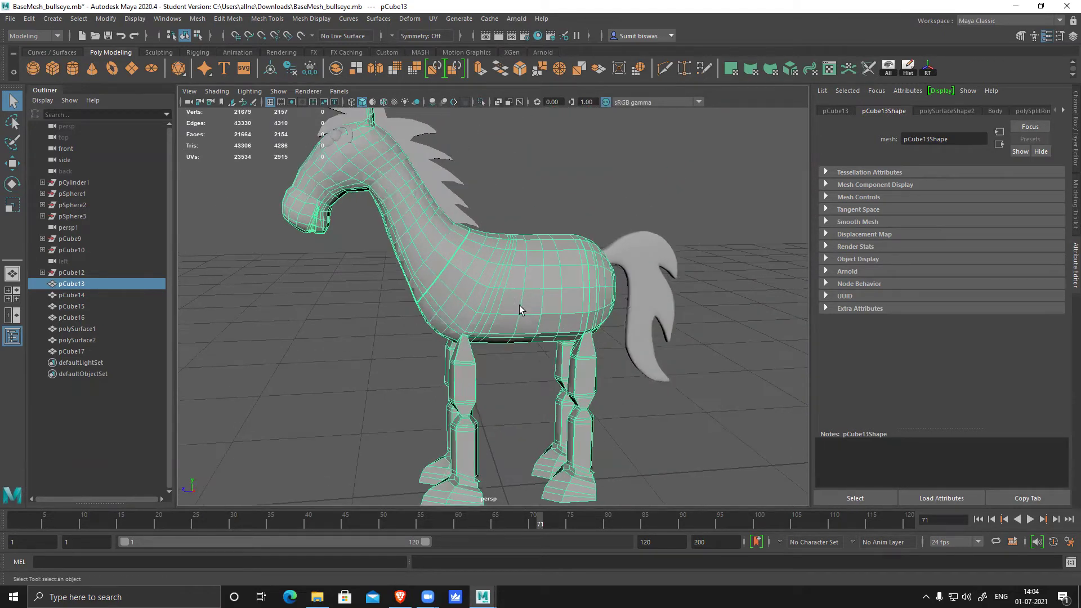
{"action": "left_click_drag", "start_coordinate": [657, 343], "coordinate": [547, 350], "text": "alt"}
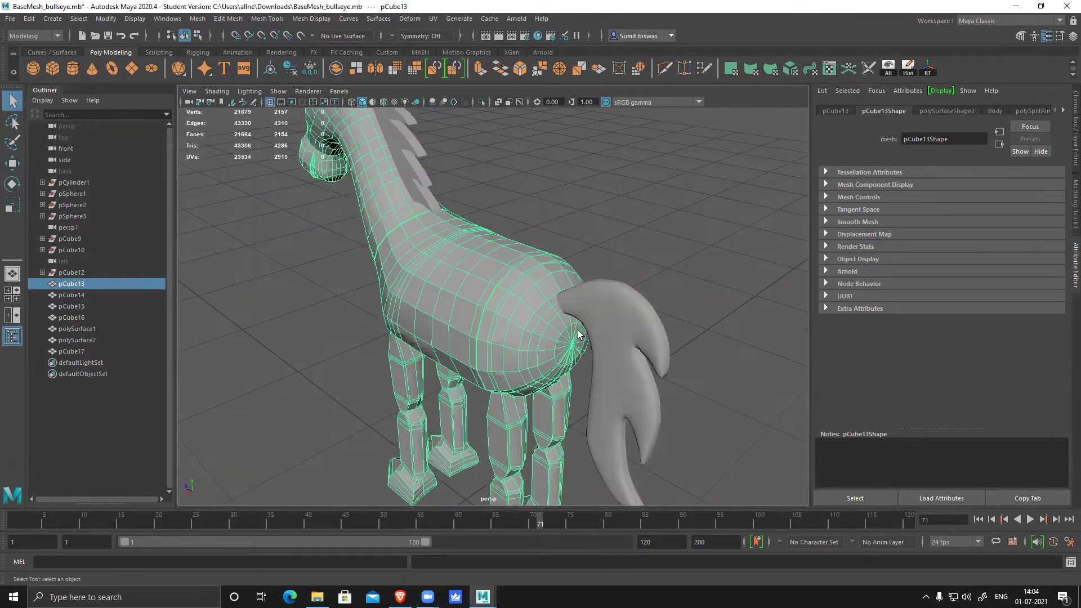
{"action": "left_click", "coordinate": [606, 317]}
{"action": "left_click_drag", "start_coordinate": [712, 341], "coordinate": [514, 316], "text": "alt"}
{"action": "scroll", "coordinate": [516, 317], "scroll_direction": "up", "scroll_amount": 3}
- Display the horse's body mesh in smooth preview
{"action": "left_click", "coordinate": [550, 354]}
{"action": "left_click_drag", "start_coordinate": [701, 383], "coordinate": [717, 359], "text": "alt"}
{"action": "left_click_drag", "start_coordinate": [552, 289], "coordinate": [505, 285], "text": "alt"}
{"action": "scroll", "coordinate": [494, 276], "scroll_direction": "up", "scroll_amount": 6}
{"action": "left_click_drag", "start_coordinate": [575, 440], "coordinate": [522, 366], "text": "alt"}
{"action": "scroll", "coordinate": [483, 302], "scroll_direction": "up", "scroll_amount": 5}
{"action": "key", "text": "3"}
- Examine the smoothed body, belly and legs of the horse from below, the side and above
{"action": "scroll", "coordinate": [651, 361], "scroll_direction": "down", "scroll_amount": 5}
{"action": "left_click", "coordinate": [547, 305]}
{"action": "scroll", "coordinate": [717, 337], "scroll_direction": "down", "scroll_amount": 5}
{"action": "left_click_drag", "start_coordinate": [563, 288], "coordinate": [507, 304], "text": "alt"}
{"action": "scroll", "coordinate": [541, 239], "scroll_direction": "up", "scroll_amount": 5}
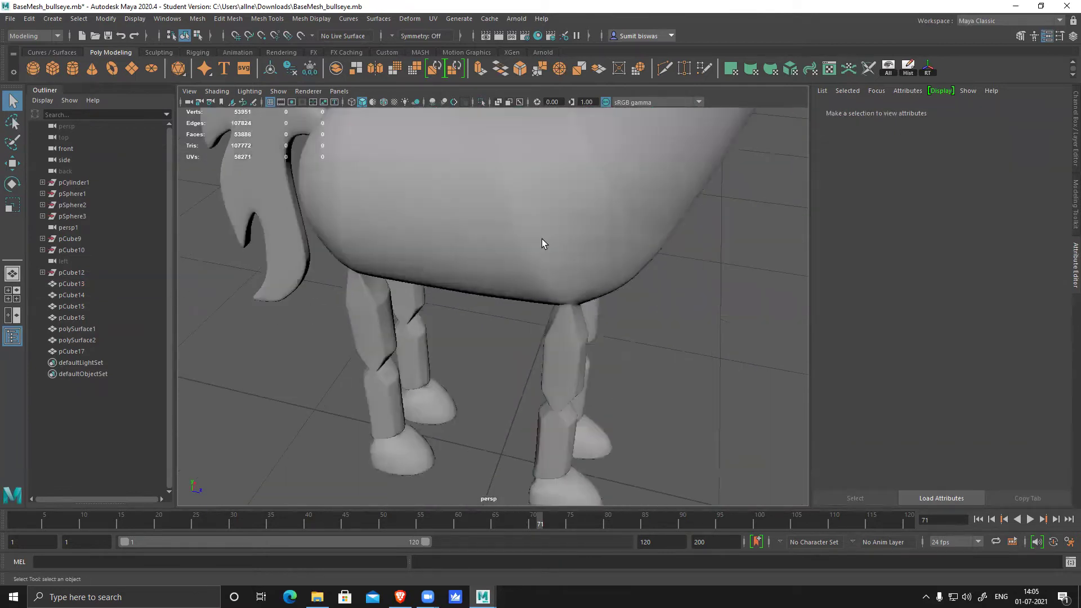
{"action": "left_click", "coordinate": [542, 239]}
{"action": "left_click_drag", "start_coordinate": [543, 247], "coordinate": [620, 233], "text": "alt"}
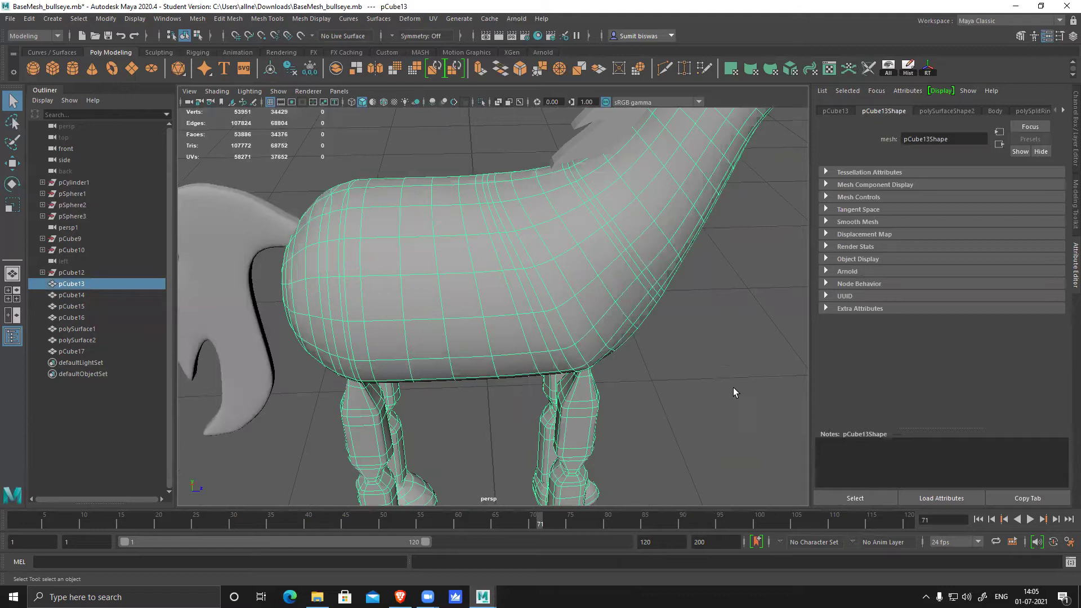
{"action": "left_click", "coordinate": [733, 388]}
{"action": "left_click_drag", "start_coordinate": [586, 374], "coordinate": [526, 201], "text": "alt"}
{"action": "left_click_drag", "start_coordinate": [542, 290], "coordinate": [466, 370], "text": "alt"}
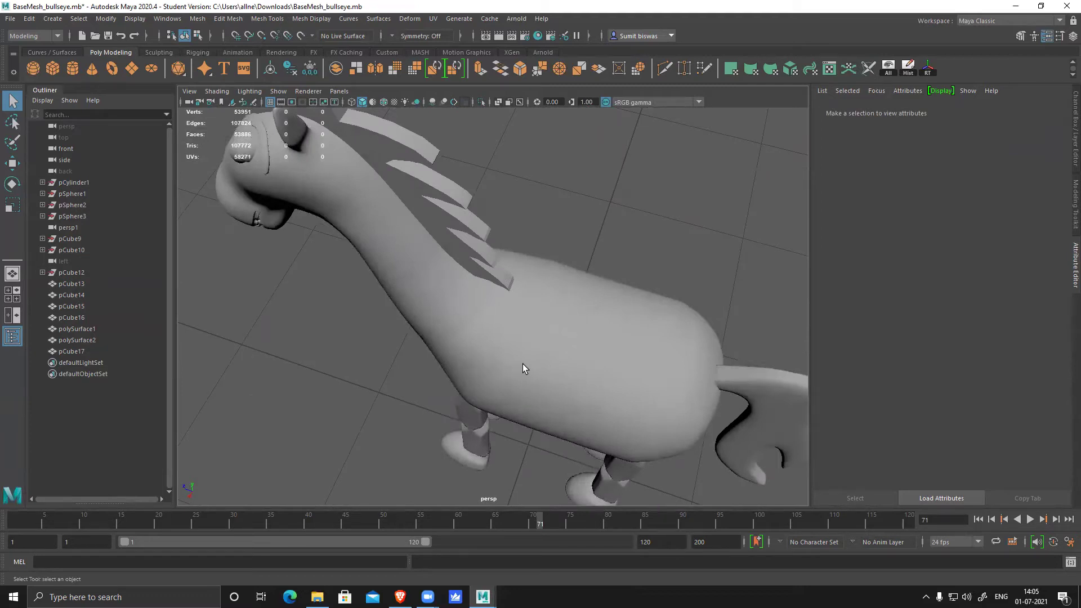
- Examine the smoothed mesh's edge flow along the neck and into the mouth opening
{"action": "left_click", "coordinate": [463, 318]}
{"action": "left_click_drag", "start_coordinate": [465, 321], "coordinate": [483, 329], "text": "alt"}
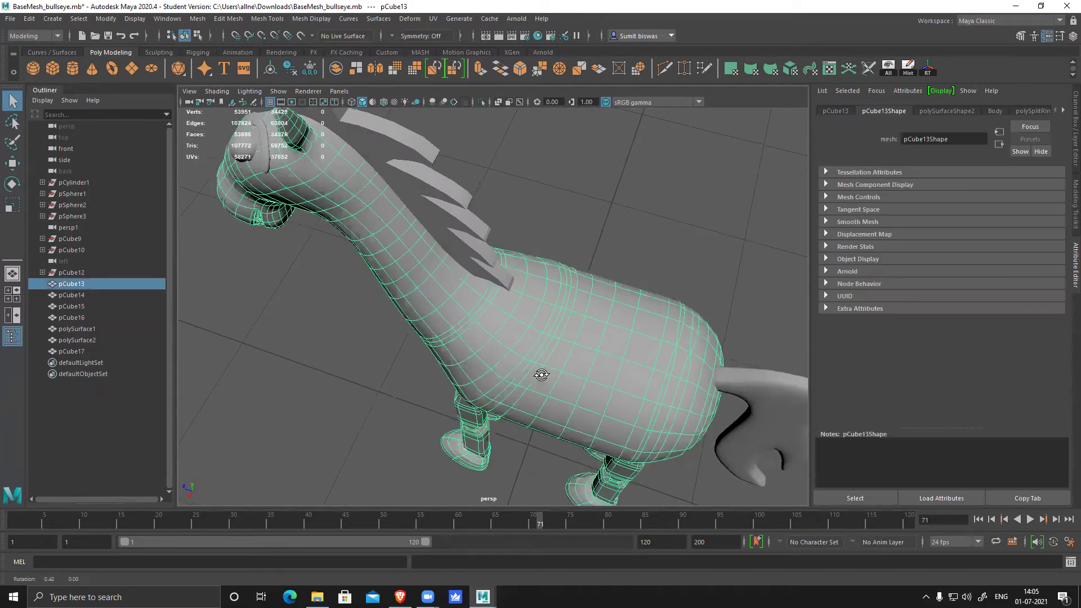
{"action": "left_click_drag", "start_coordinate": [542, 374], "coordinate": [568, 342], "text": "alt"}
{"action": "middle_click_drag", "start_coordinate": [403, 273], "coordinate": [471, 365], "text": "alt"}
{"action": "left_click_drag", "start_coordinate": [471, 365], "coordinate": [479, 323], "text": "alt"}
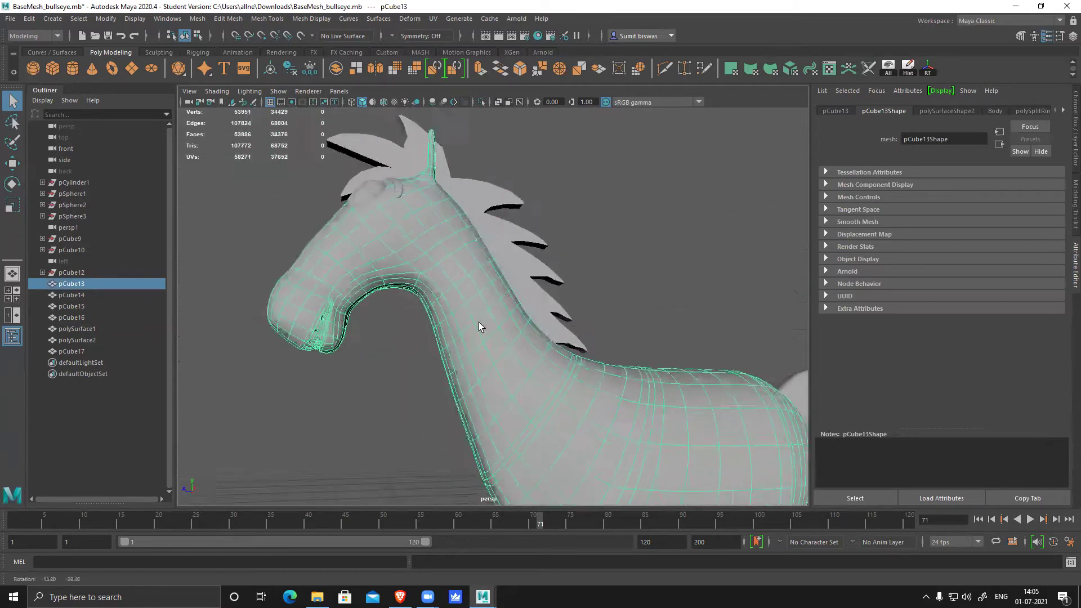
{"action": "scroll", "coordinate": [294, 375], "scroll_direction": "up", "scroll_amount": 5}
{"action": "middle_click_drag", "start_coordinate": [294, 375], "coordinate": [526, 357], "text": "alt"}
{"action": "scroll", "coordinate": [543, 447], "scroll_direction": "up", "scroll_amount": 6}
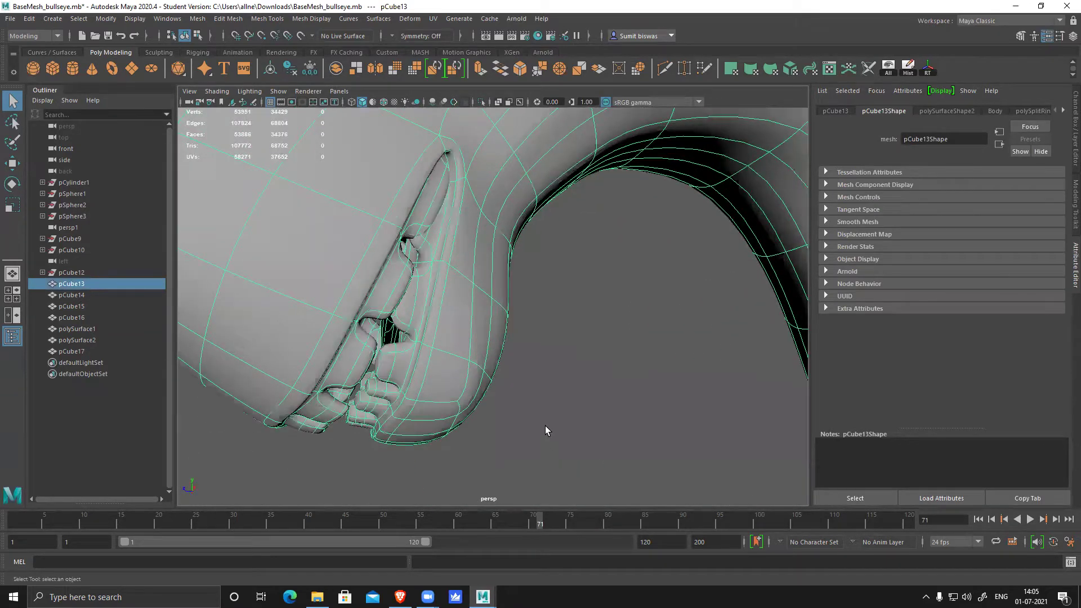
- Examine the horse's eye mesh and the eyelid seam up close
{"action": "left_click", "coordinate": [545, 427]}
{"action": "middle_click_drag", "start_coordinate": [444, 387], "coordinate": [489, 378], "text": "alt"}
{"action": "left_click_drag", "start_coordinate": [489, 378], "coordinate": [442, 277], "text": "alt"}
{"action": "scroll", "coordinate": [515, 280], "scroll_direction": "up", "scroll_amount": 6}
{"action": "left_click", "coordinate": [504, 282]}
{"action": "scroll", "coordinate": [495, 305], "scroll_direction": "up", "scroll_amount": 8}
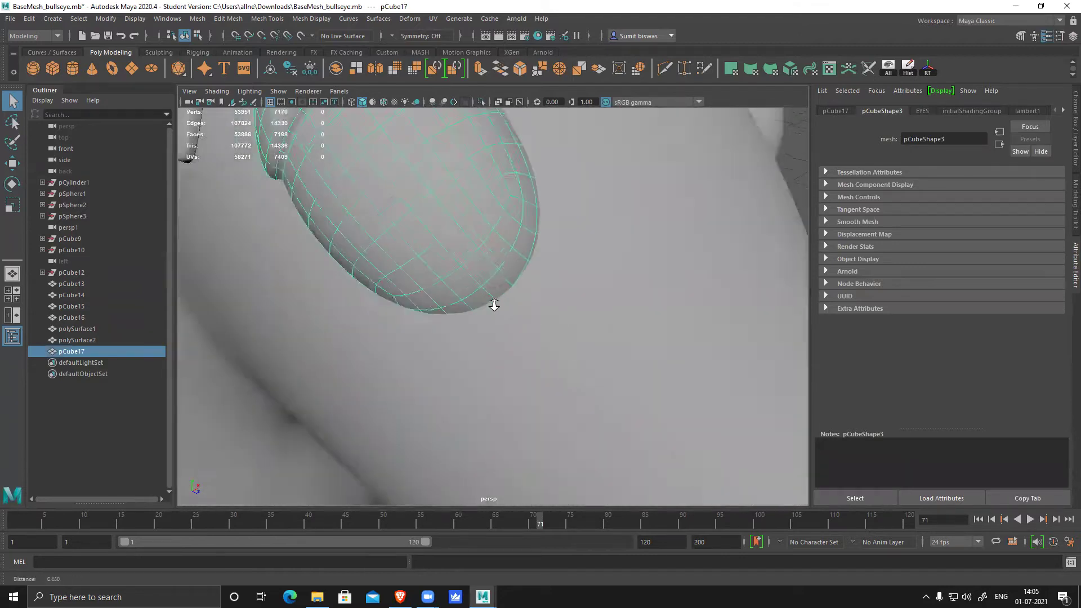
{"action": "scroll", "coordinate": [494, 306], "scroll_direction": "down", "scroll_amount": 10}
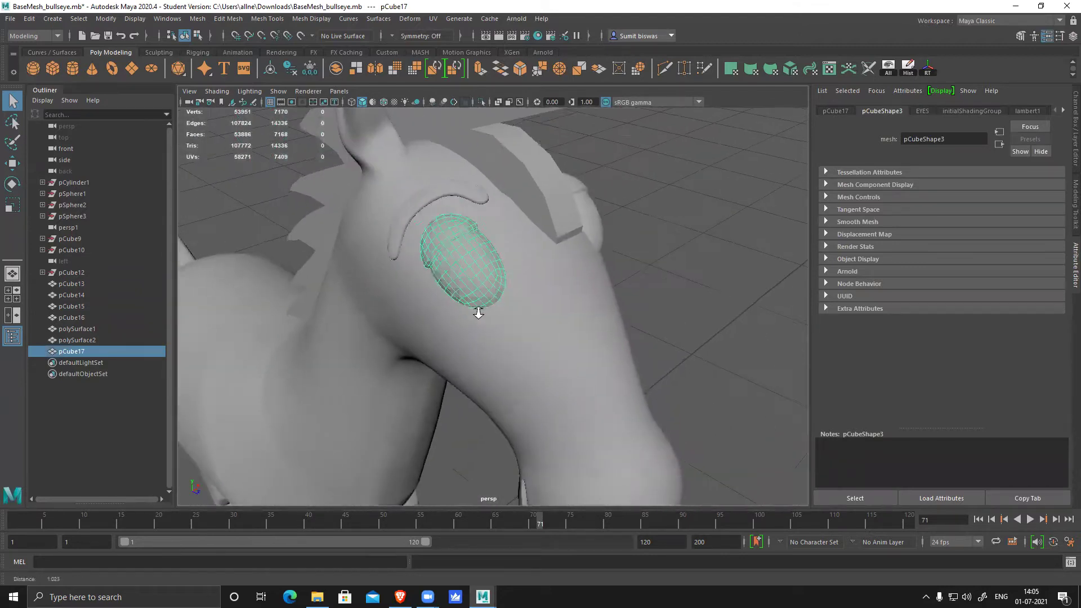
{"action": "left_click", "coordinate": [526, 288]}
{"action": "left_click", "coordinate": [481, 272]}
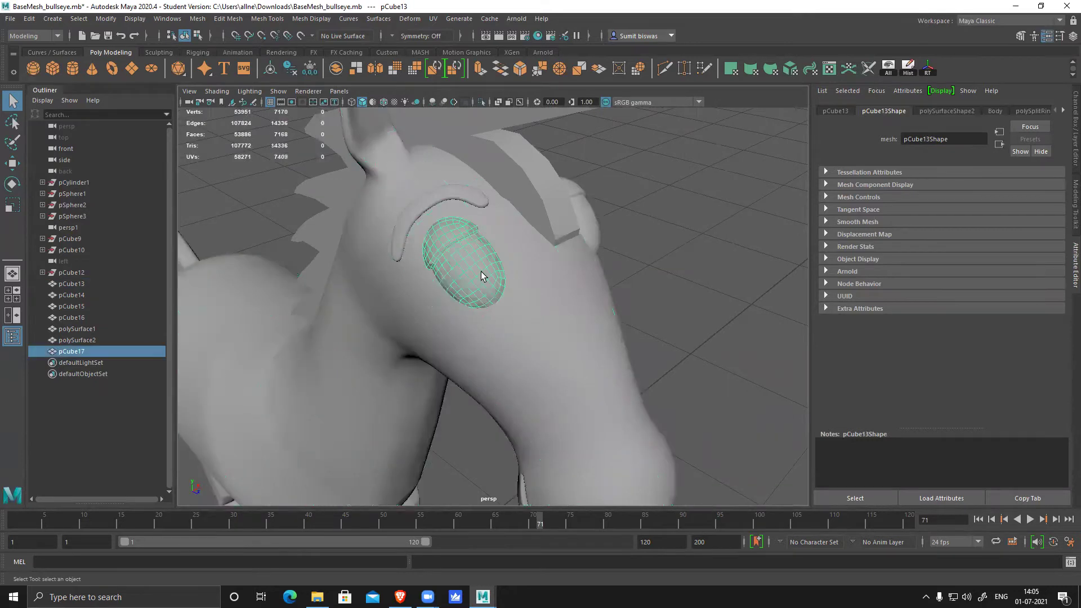
{"action": "scroll", "coordinate": [481, 281], "scroll_direction": "up", "scroll_amount": 6}
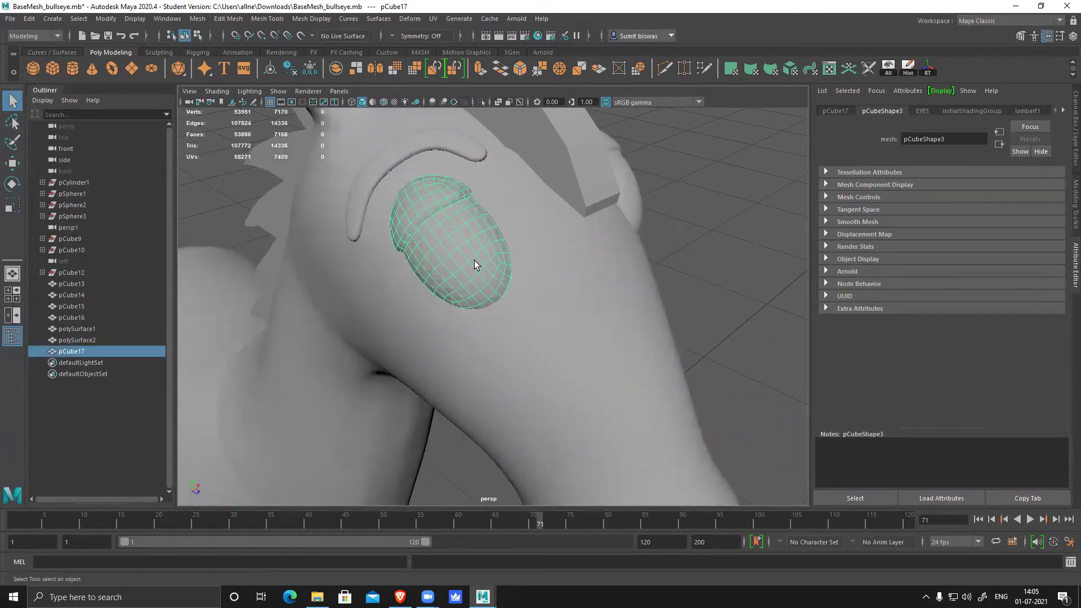
{"action": "left_click_drag", "start_coordinate": [548, 300], "coordinate": [480, 247], "text": "alt"}
{"action": "scroll", "coordinate": [495, 179], "scroll_direction": "up", "scroll_amount": 3}
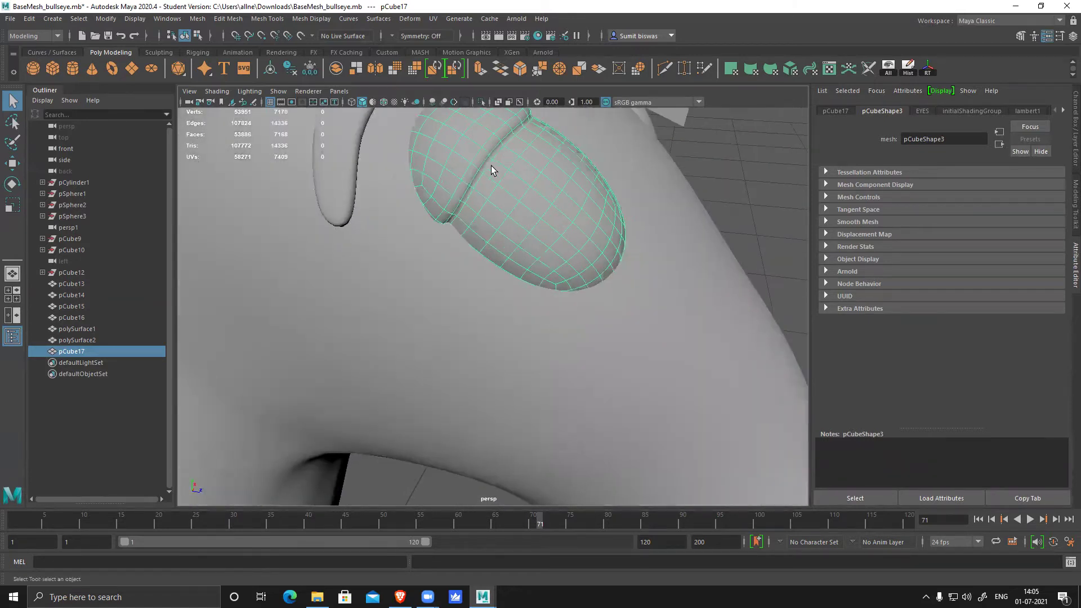
{"action": "key", "text": "f"}
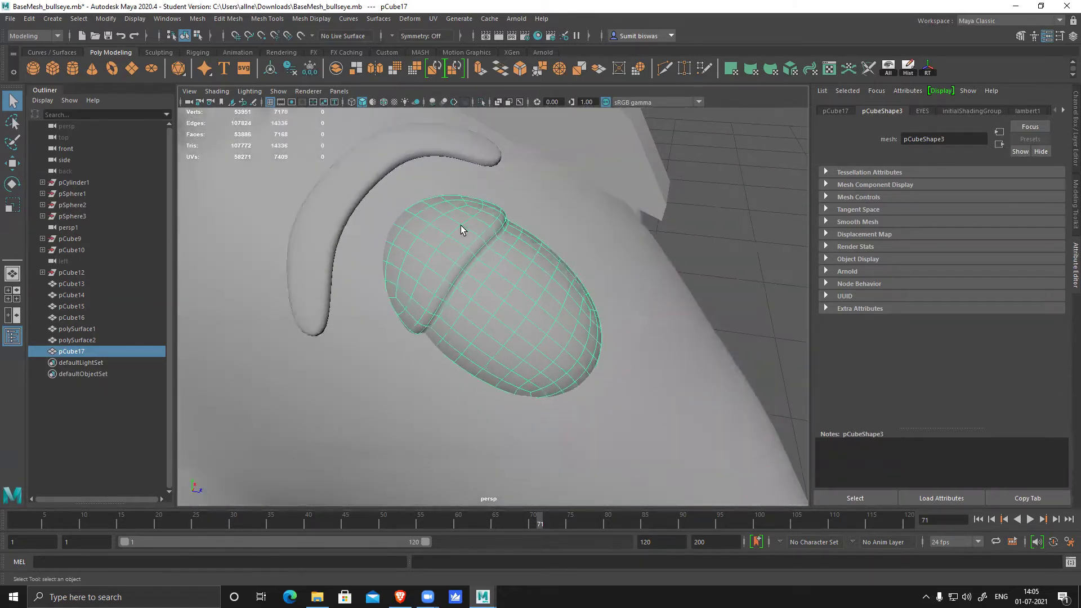
{"action": "scroll", "coordinate": [459, 228], "scroll_direction": "up", "scroll_amount": 2}
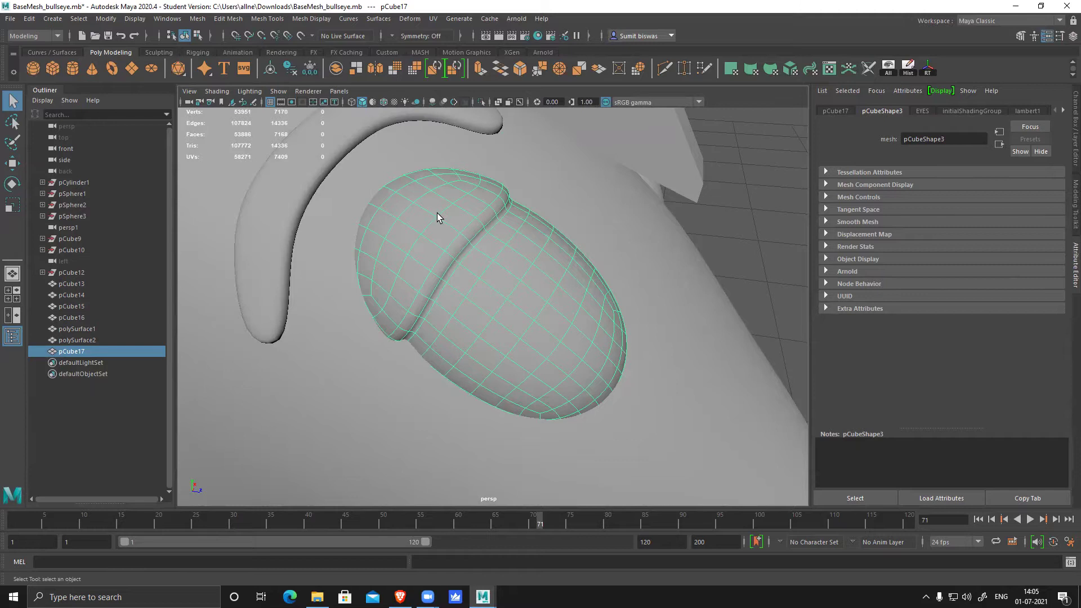
- Examine the body mesh's edge loops around the corner of the horse's mouth
{"action": "left_click", "coordinate": [513, 156]}
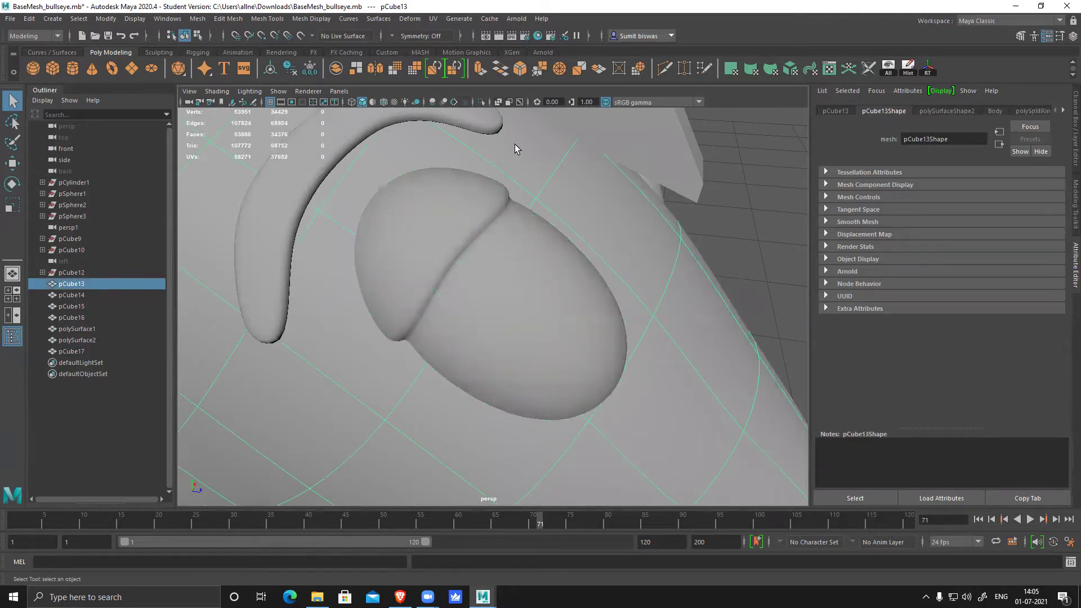
{"action": "key", "text": "f"}
{"action": "scroll", "coordinate": [495, 309], "scroll_direction": "up", "scroll_amount": 6}
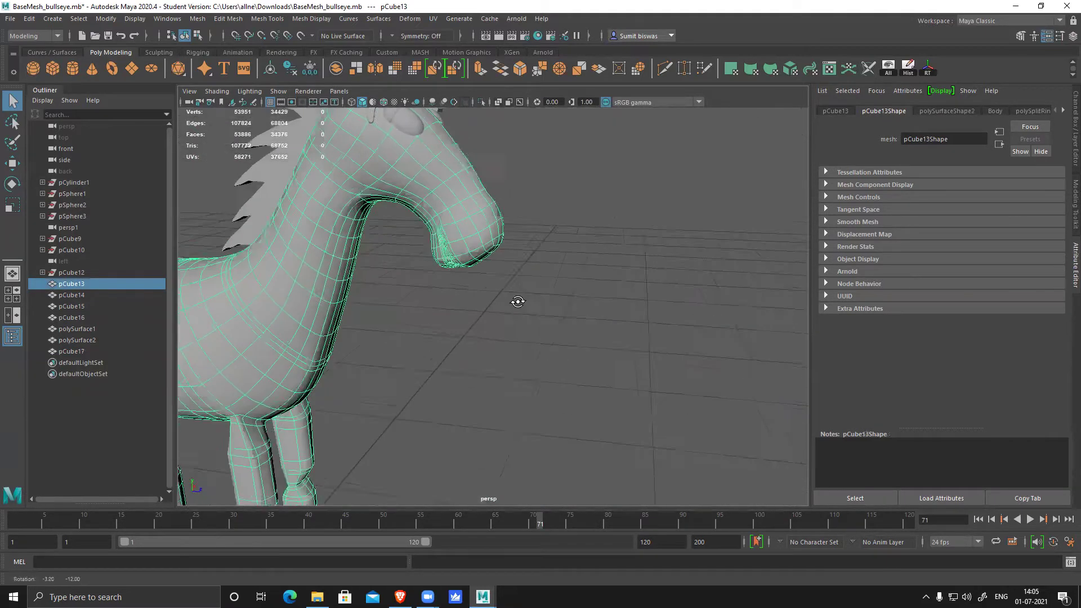
{"action": "scroll", "coordinate": [471, 235], "scroll_direction": "up", "scroll_amount": 4}
{"action": "left_click_drag", "start_coordinate": [459, 289], "coordinate": [473, 237], "text": "alt"}
{"action": "scroll", "coordinate": [444, 276], "scroll_direction": "up", "scroll_amount": 2}
{"action": "left_click_drag", "start_coordinate": [443, 276], "coordinate": [442, 216], "text": "alt"}
{"action": "scroll", "coordinate": [406, 248], "scroll_direction": "up", "scroll_amount": 3}
{"action": "right_click_drag", "start_coordinate": [442, 216], "coordinate": [441, 190]}
{"action": "double_click", "coordinate": [458, 244]}
{"action": "scroll", "coordinate": [434, 220], "scroll_direction": "up", "scroll_amount": 4}
{"action": "middle_click_drag", "start_coordinate": [432, 220], "coordinate": [456, 273], "text": "alt"}
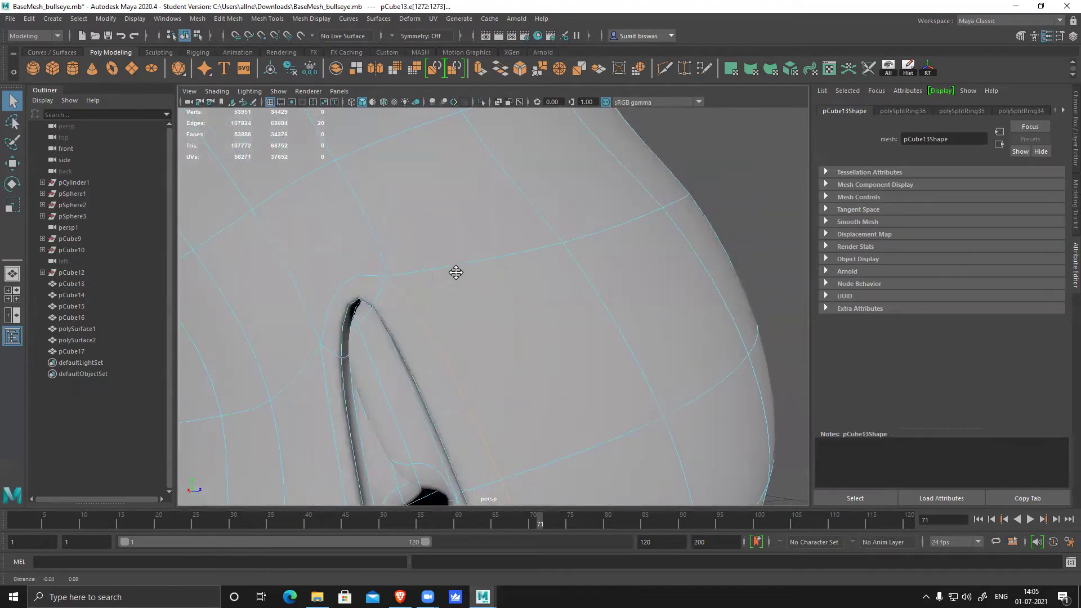
{"action": "middle_click_drag", "start_coordinate": [414, 358], "coordinate": [415, 302], "text": "alt"}
- Try to add supporting edge loops beside the corner of the mouth with Insert Edge Loop and Multi-Cut
{"action": "right_click_drag", "start_coordinate": [405, 181], "coordinate": [454, 165]}
{"action": "right_click_drag", "start_coordinate": [613, 217], "coordinate": [551, 235], "text": "shift"}
{"action": "left_click", "coordinate": [413, 246]}
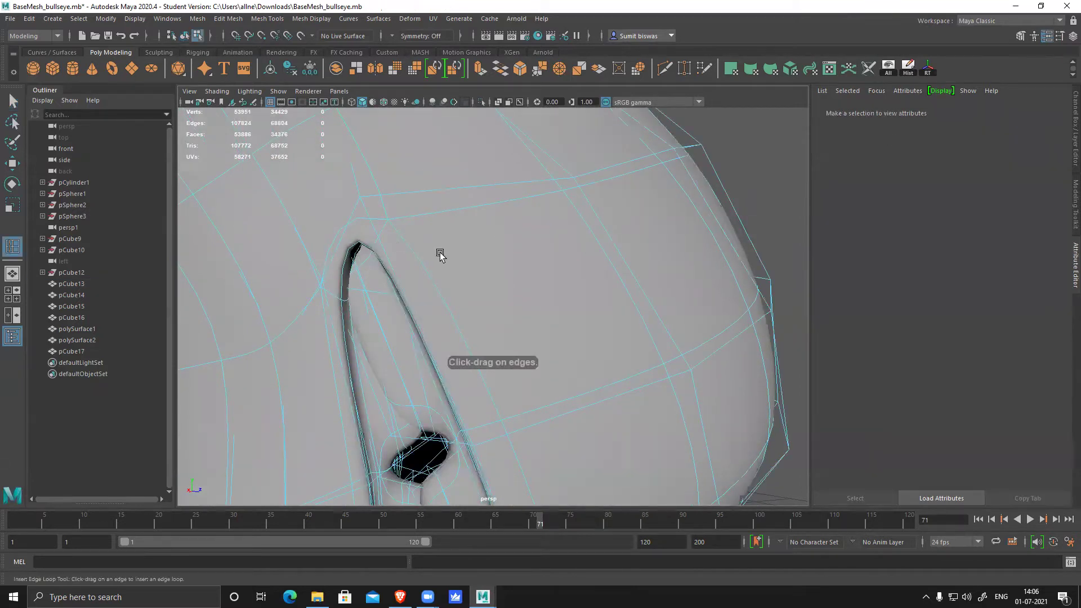
{"action": "key", "text": "w"}
{"action": "right_click_drag", "start_coordinate": [478, 186], "coordinate": [536, 168]}
{"action": "right_click_drag", "start_coordinate": [598, 188], "coordinate": [525, 190], "text": "shift"}
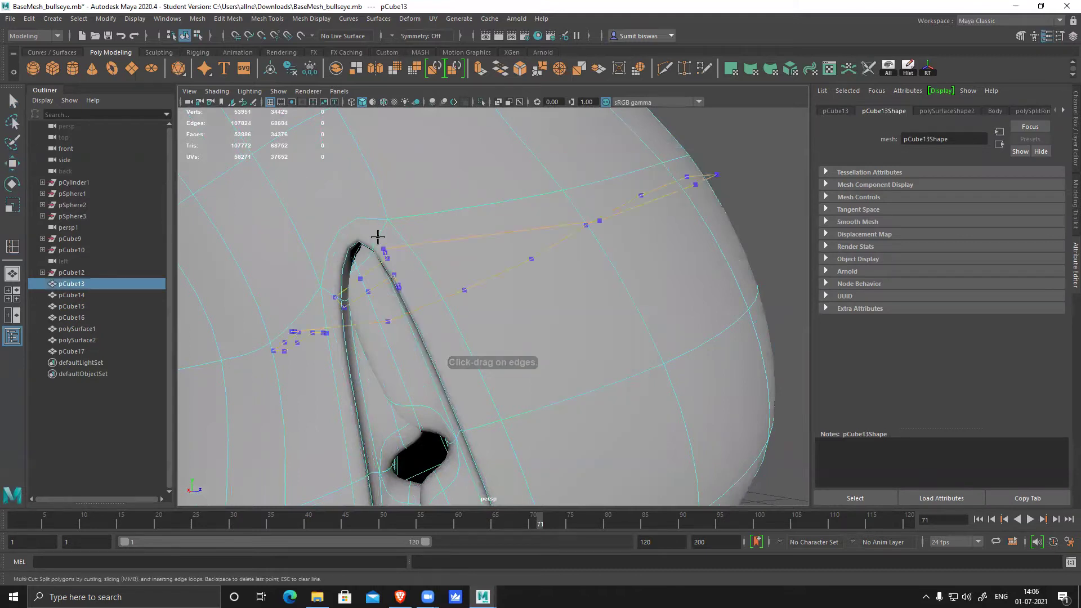
{"action": "left_click", "coordinate": [377, 237], "text": "ctrl"}
{"action": "left_click", "coordinate": [377, 237], "text": "ctrl"}
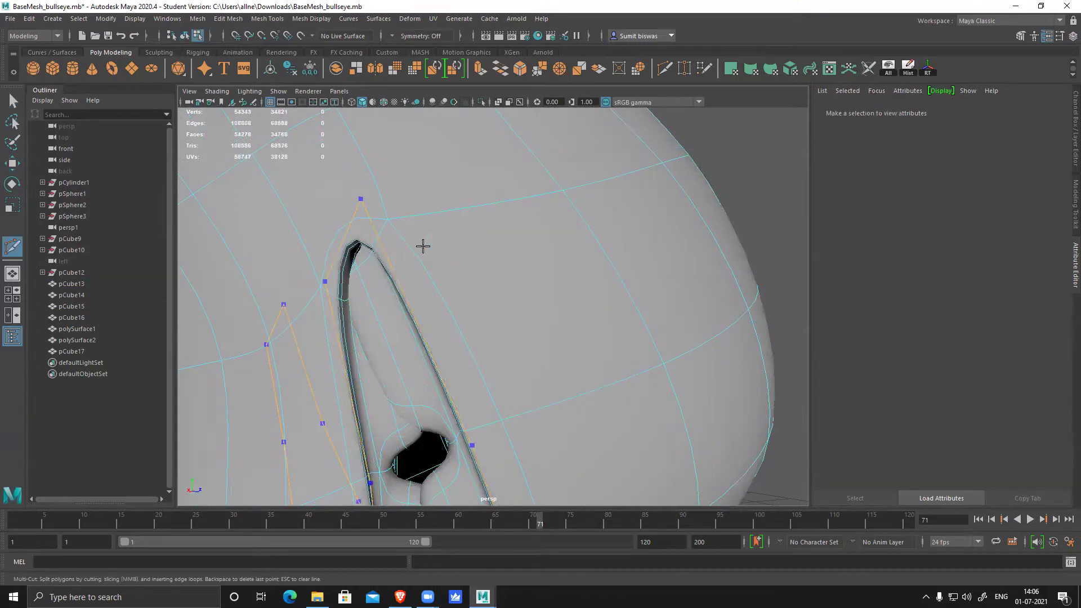
{"action": "mouse_move", "coordinate": [494, 280]}
{"action": "left_mouse_down", "text": "alt"}
{"action": "mouse_move", "coordinate": [527, 265]}
{"action": "mouse_move", "coordinate": [507, 265]}
{"action": "left_mouse_up", "text": "alt"}
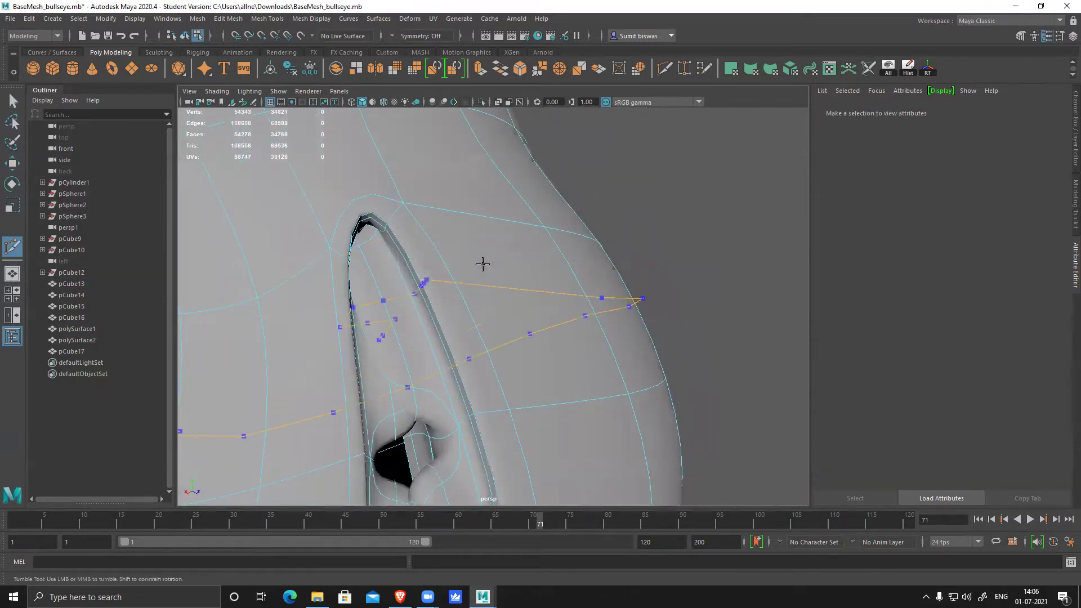
{"action": "key", "text": "ctrl+z"}
{"action": "left_click", "coordinate": [400, 217], "text": "ctrl"}
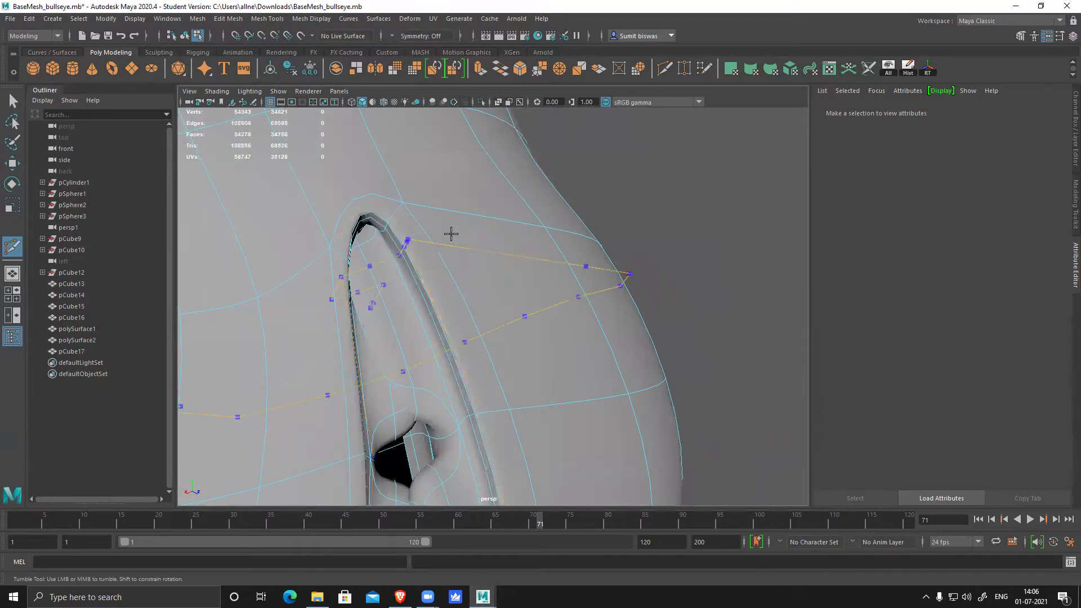
- Turn off the body mesh's smooth preview and undo the trial edge loops at the mouth corner
{"action": "key", "text": "1"}
{"action": "mouse_move", "coordinate": [516, 237]}
{"action": "left_mouse_down", "text": "alt"}
{"action": "mouse_move", "coordinate": [497, 244]}
{"action": "mouse_move", "coordinate": [485, 225]}
{"action": "mouse_move", "coordinate": [500, 243]}
{"action": "left_mouse_up", "text": "alt"}
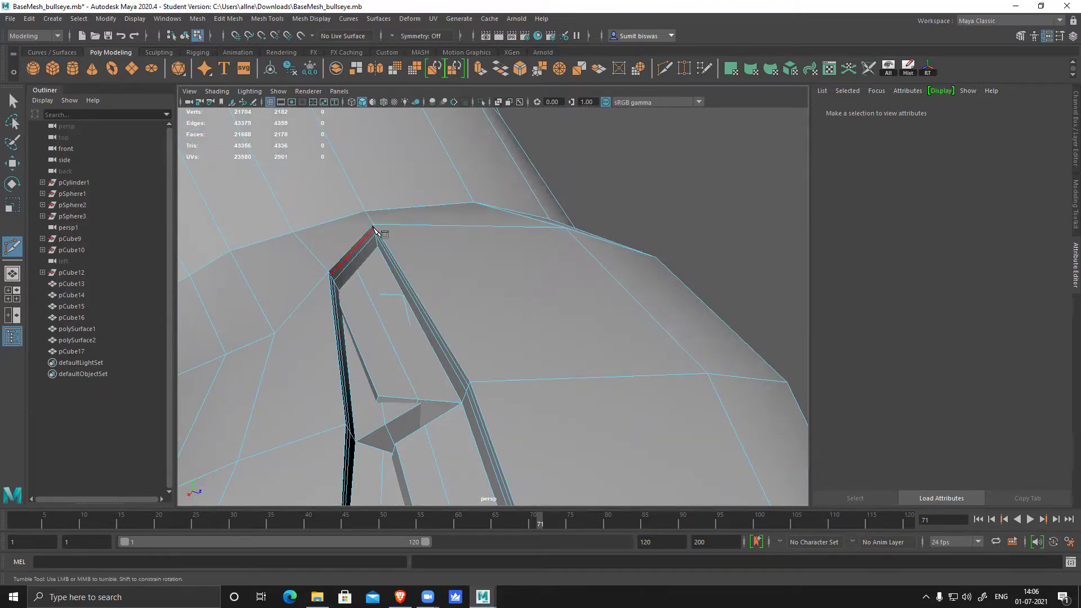
{"action": "right_click_drag", "start_coordinate": [537, 308], "coordinate": [414, 345], "text": "alt"}
{"action": "left_click_drag", "start_coordinate": [413, 346], "coordinate": [510, 367], "text": "alt"}
{"action": "scroll", "coordinate": [509, 309], "scroll_direction": "up", "scroll_amount": 2}
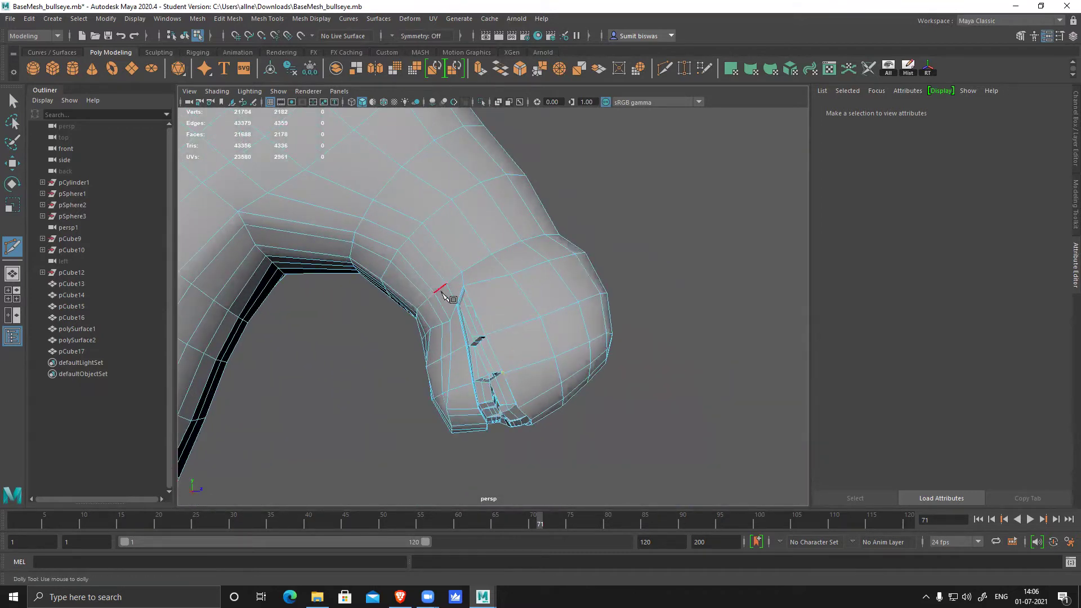
{"action": "left_click_drag", "start_coordinate": [647, 425], "coordinate": [728, 406], "text": "alt"}
{"action": "right_click_drag", "start_coordinate": [728, 406], "coordinate": [417, 376], "text": "alt"}
{"action": "left_click_drag", "start_coordinate": [417, 375], "coordinate": [494, 336], "text": "alt"}
{"action": "scroll", "coordinate": [501, 342], "scroll_direction": "up", "scroll_amount": 3}
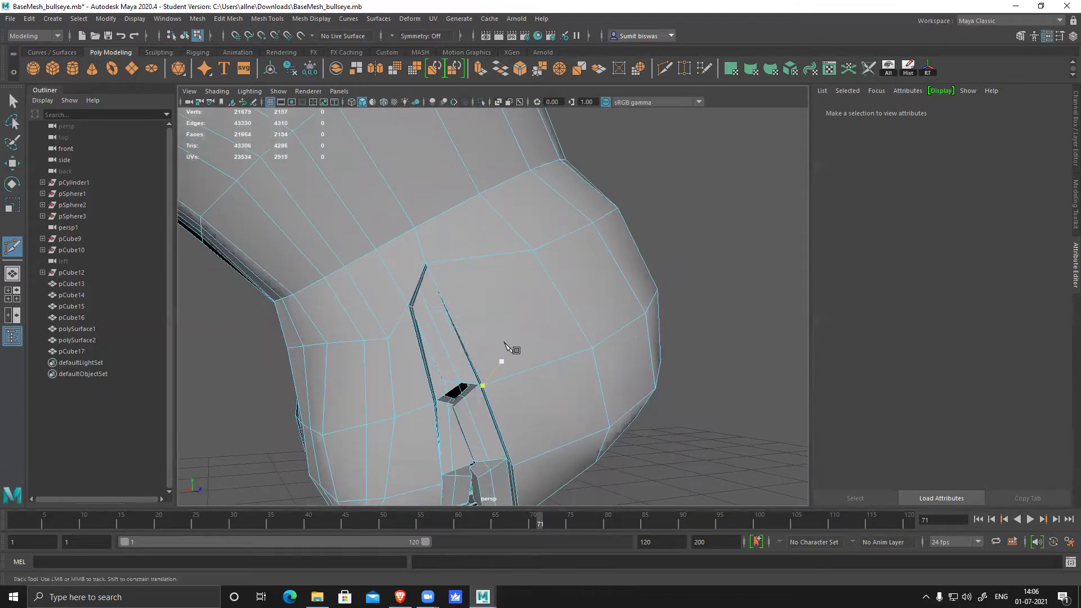
- Try tracing a Multi-Cut edge path around the corner of the horse's mouth
{"action": "left_click", "coordinate": [463, 259]}
{"action": "left_click_drag", "start_coordinate": [676, 422], "coordinate": [652, 422], "text": "alt"}
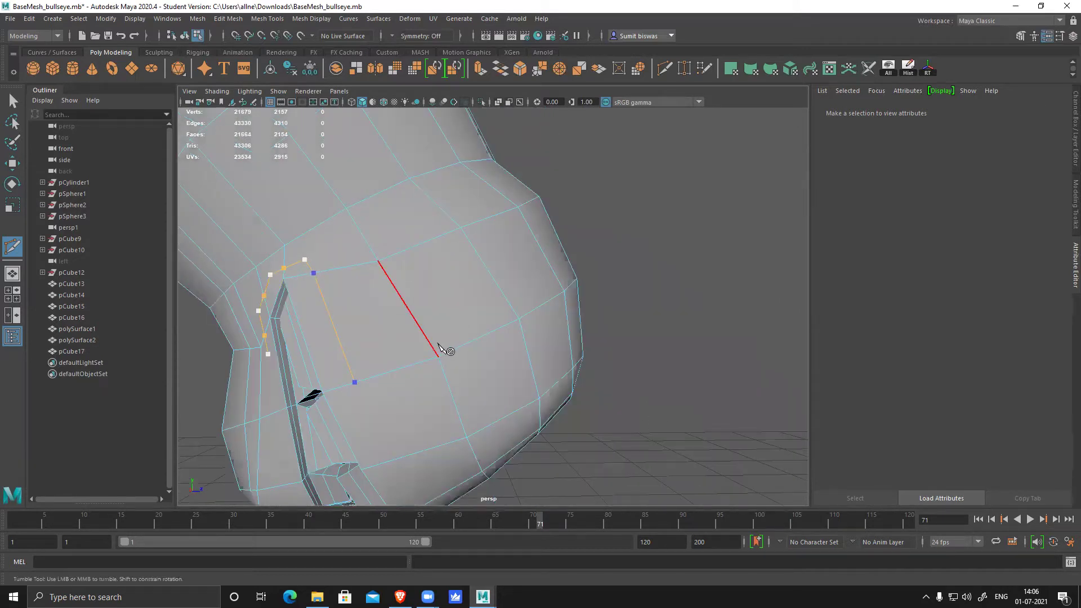
{"action": "left_click_drag", "start_coordinate": [379, 316], "coordinate": [354, 354], "text": "alt"}
{"action": "scroll", "coordinate": [415, 298], "scroll_direction": "down", "scroll_amount": 3}
{"action": "scroll", "coordinate": [424, 282], "scroll_direction": "up", "scroll_amount": 4}
{"action": "middle_click_drag", "start_coordinate": [427, 275], "coordinate": [504, 345], "text": "alt"}
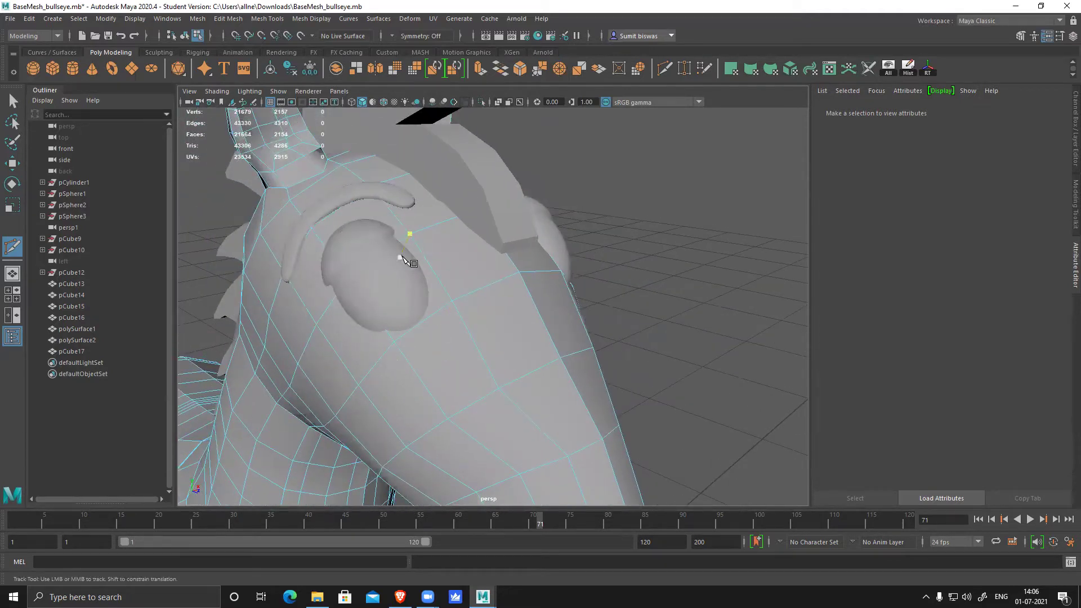
- Cut new edges with Multi-Cut across the body mesh faces between the horse's ear and eyebrow
{"action": "left_click", "coordinate": [452, 302]}
{"action": "left_click_drag", "start_coordinate": [393, 345], "coordinate": [376, 247], "text": "alt"}
{"action": "scroll", "coordinate": [428, 345], "scroll_direction": "down", "scroll_amount": 4}
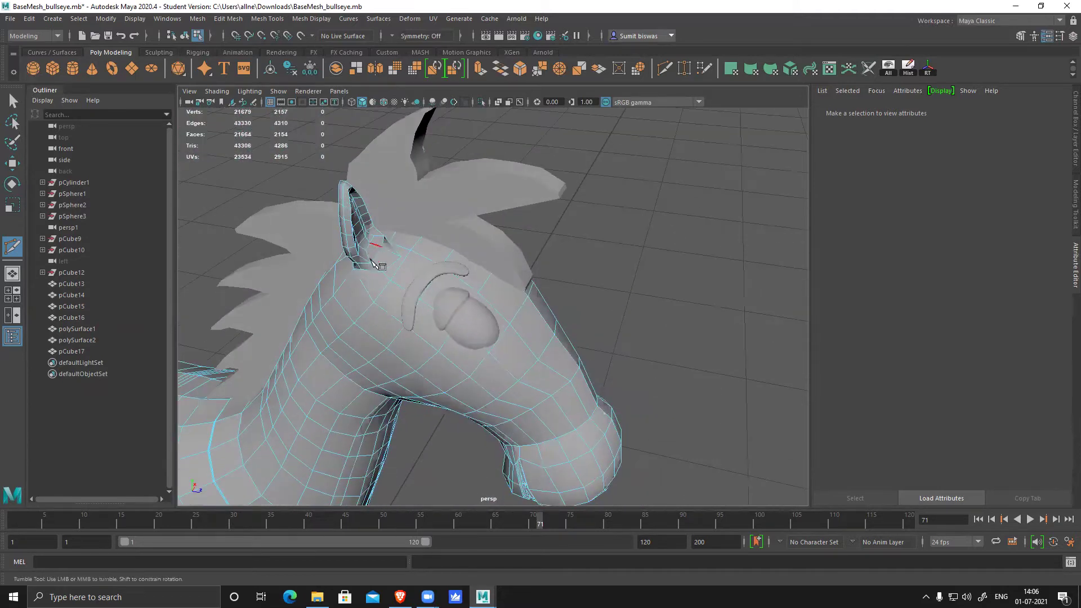
{"action": "left_click_drag", "start_coordinate": [391, 316], "coordinate": [433, 338], "text": "alt"}
{"action": "scroll", "coordinate": [432, 338], "scroll_direction": "up", "scroll_amount": 5}
{"action": "left_click", "coordinate": [406, 281]}
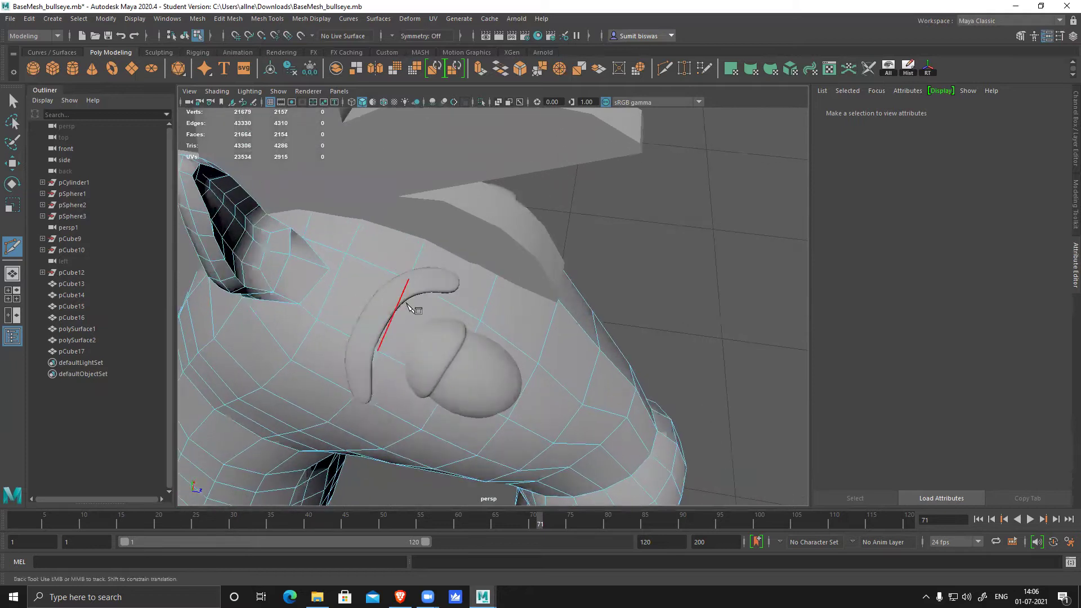
{"action": "middle_click_drag", "start_coordinate": [346, 264], "coordinate": [377, 272], "text": "alt"}
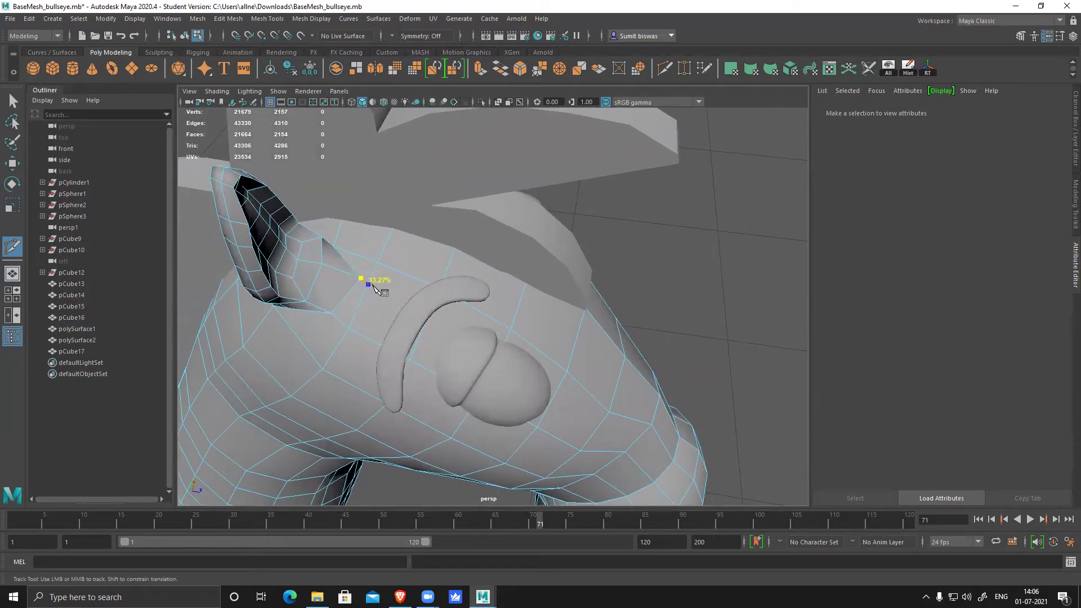
{"action": "left_click", "coordinate": [377, 262]}
{"action": "left_click", "coordinate": [349, 328]}
{"action": "right_click", "coordinate": [373, 277]}
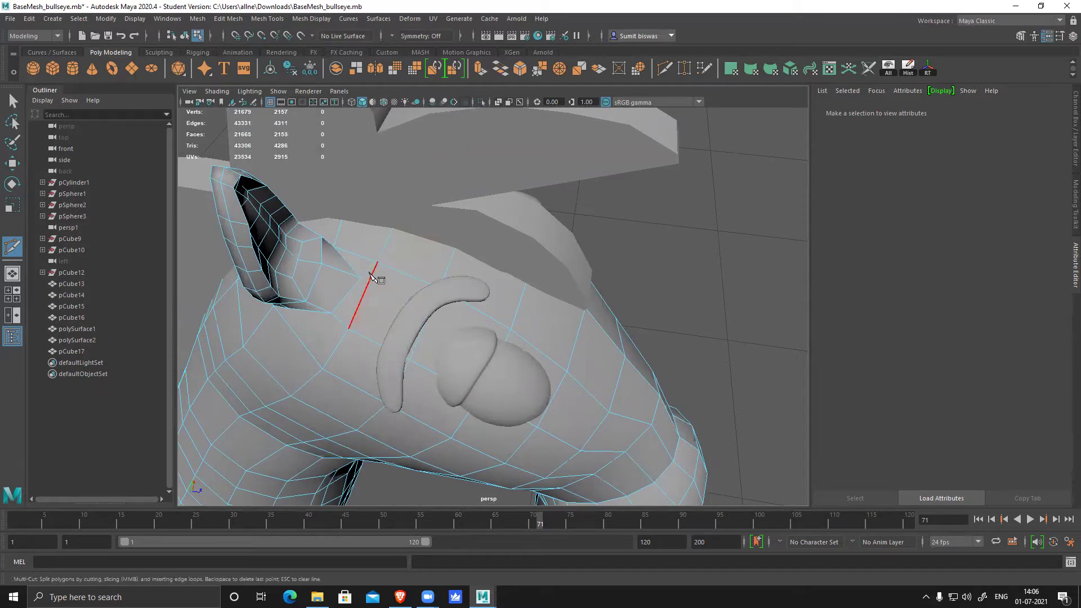
{"action": "left_click", "coordinate": [349, 327]}
{"action": "right_click", "coordinate": [387, 305]}
- Try a closed Multi-Cut edge loop on the body mesh encircling the horse's eye
{"action": "left_click_drag", "start_coordinate": [495, 340], "coordinate": [451, 241], "text": "alt"}
{"action": "scroll", "coordinate": [489, 306], "scroll_direction": "up", "scroll_amount": 3}
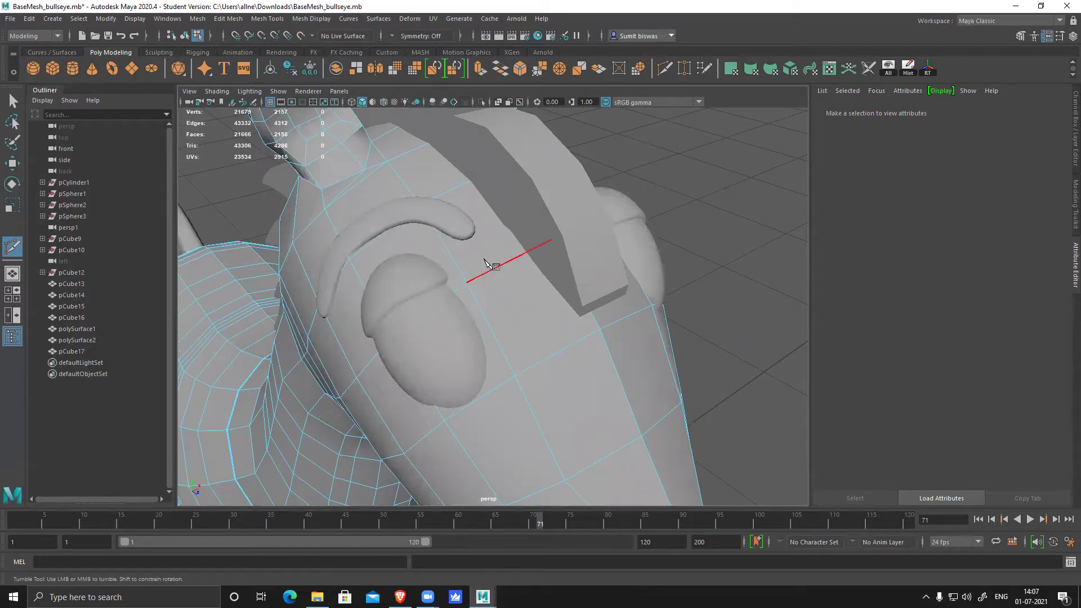
{"action": "left_click", "coordinate": [485, 273]}
{"action": "left_click", "coordinate": [446, 247]}
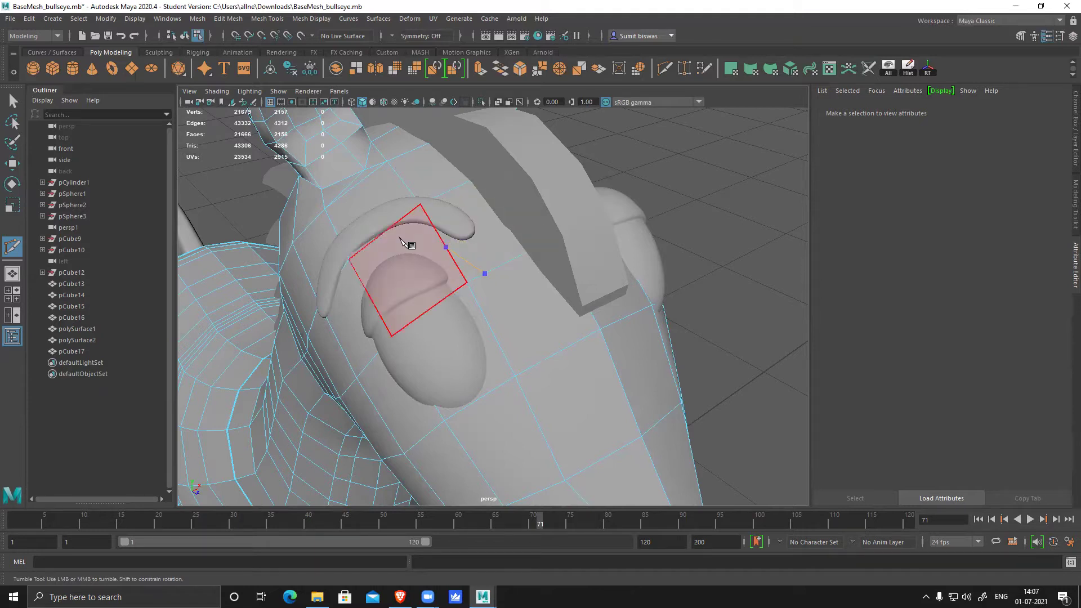
{"action": "left_click", "coordinate": [391, 246]}
{"action": "left_click", "coordinate": [349, 298]}
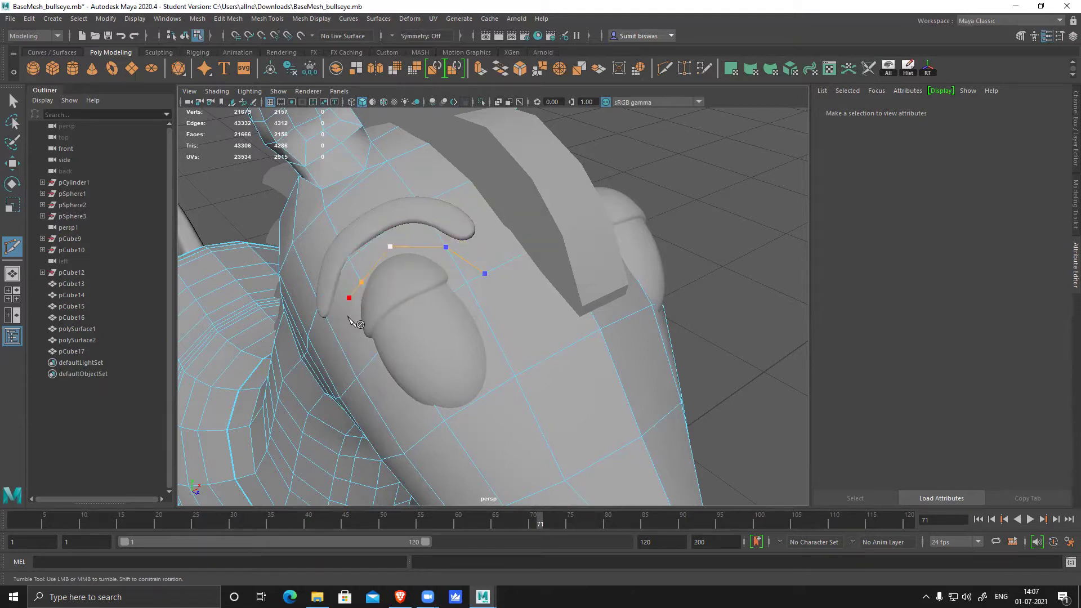
{"action": "left_click", "coordinate": [358, 351]}
{"action": "left_click", "coordinate": [376, 409]}
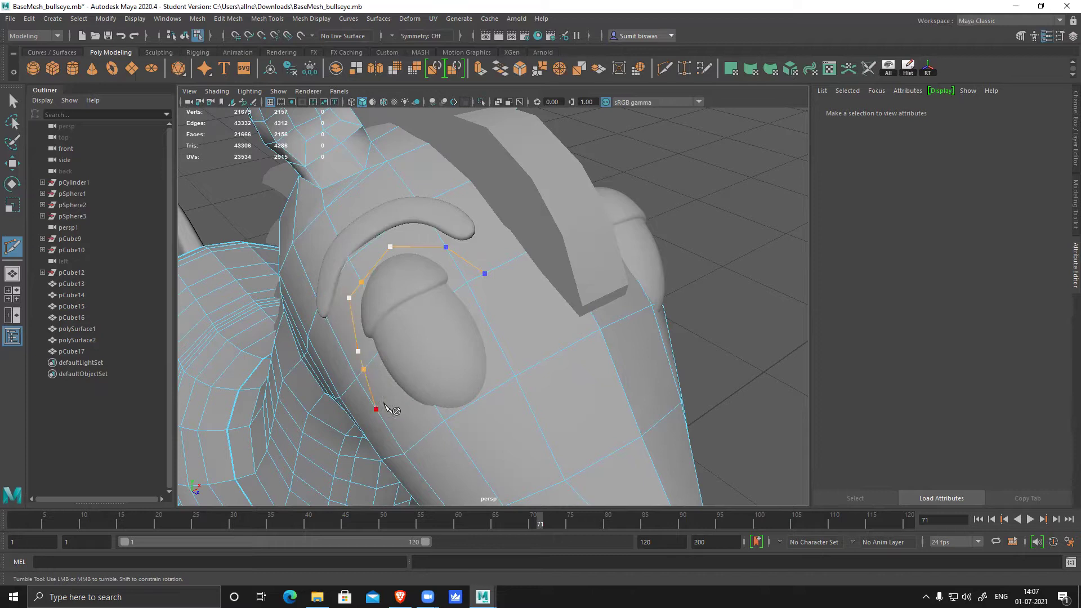
{"action": "left_click", "coordinate": [440, 449]}
{"action": "left_click", "coordinate": [487, 429]}
{"action": "left_click", "coordinate": [517, 343]}
{"action": "left_click", "coordinate": [485, 274]}
{"action": "key", "text": "Return"}
{"action": "left_click", "coordinate": [517, 343]}
{"action": "key", "text": "Escape"}
{"action": "left_click_drag", "start_coordinate": [529, 319], "coordinate": [610, 338], "text": "alt"}
{"action": "right_click_drag", "start_coordinate": [610, 338], "coordinate": [543, 333], "text": "alt"}
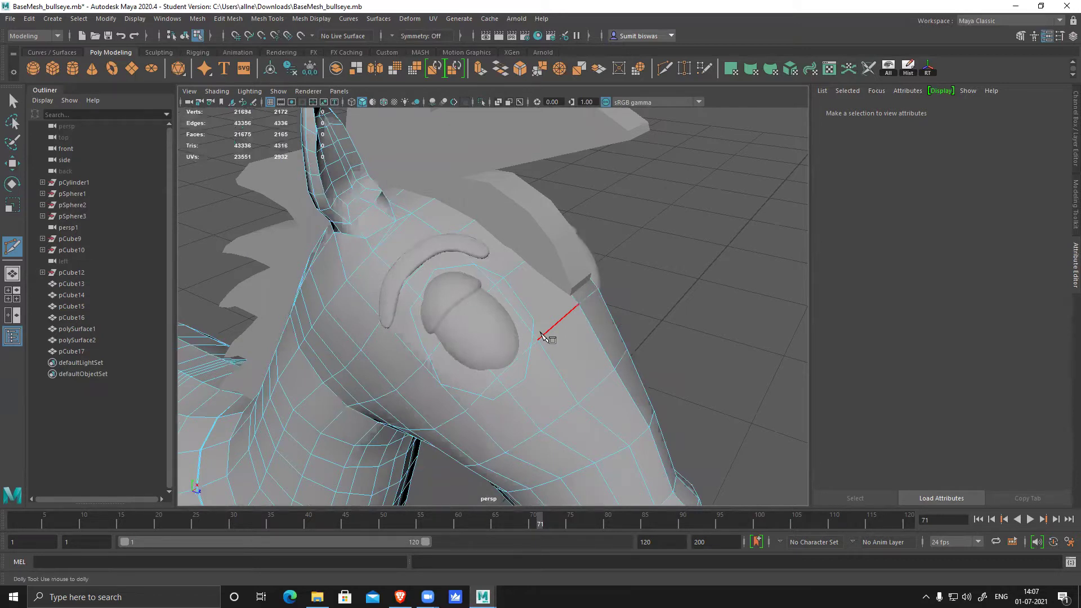
- Undo the trial loop around the eye and the last cut near the ear, and leave Multi-Cut
{"action": "key", "text": "ctrl+z"}
{"action": "key", "text": "ctrl+z"}
{"action": "key", "text": "q"}
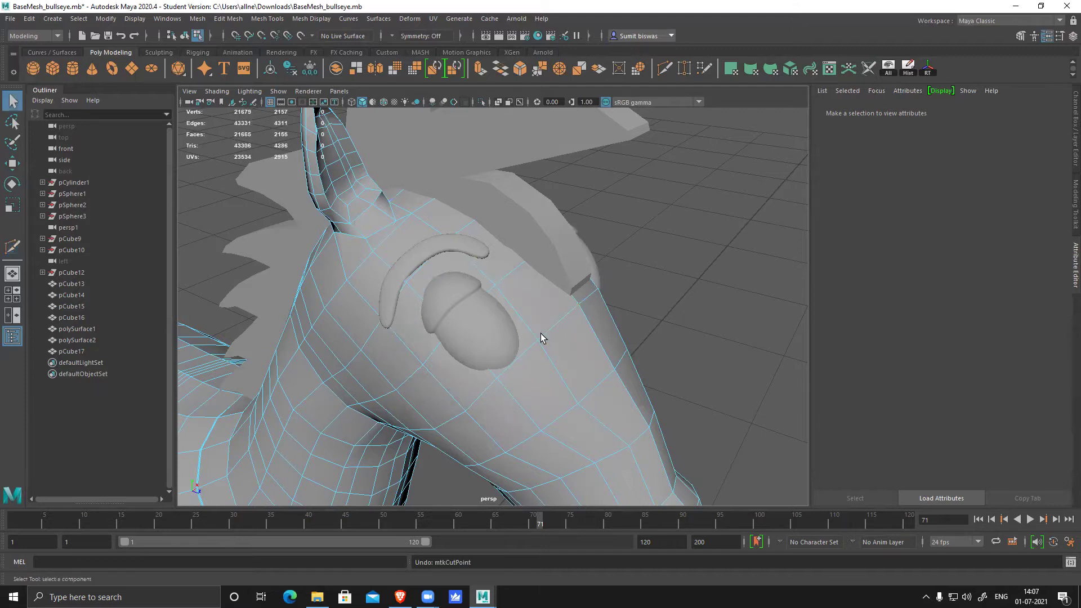
- Return to object mode and turn on smooth preview for all parts of the horse
{"action": "scroll", "coordinate": [549, 341], "scroll_direction": "down", "scroll_amount": 5}
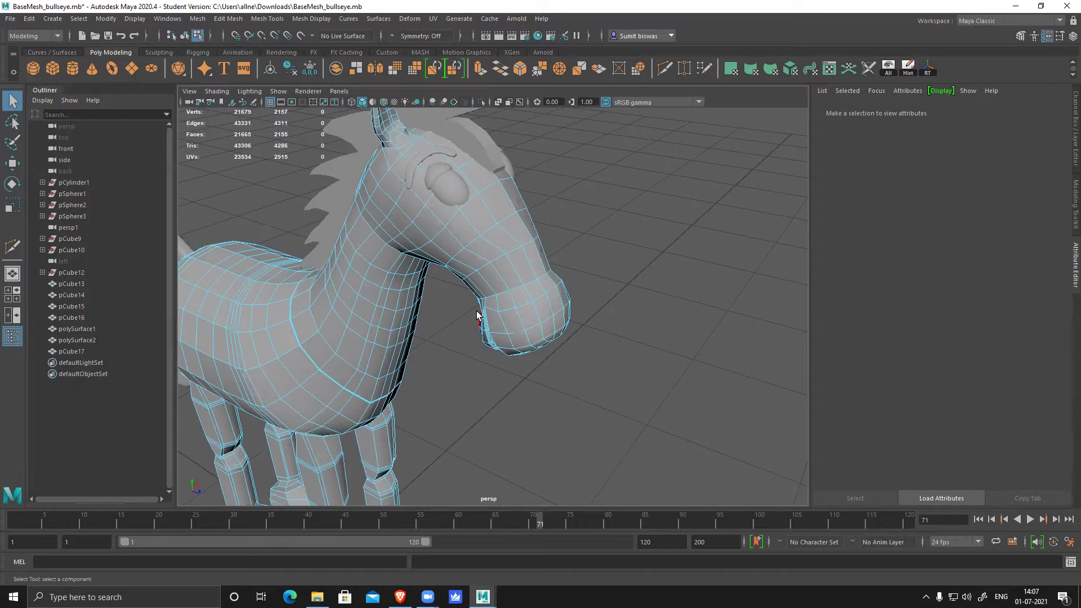
{"action": "left_click", "coordinate": [626, 318]}
{"action": "right_click_drag", "start_coordinate": [497, 236], "coordinate": [580, 172]}
{"action": "left_click", "coordinate": [714, 413]}
{"action": "scroll", "coordinate": [570, 326], "scroll_direction": "down", "scroll_amount": 4}
{"action": "left_click_drag", "start_coordinate": [570, 327], "coordinate": [576, 362], "text": "alt"}
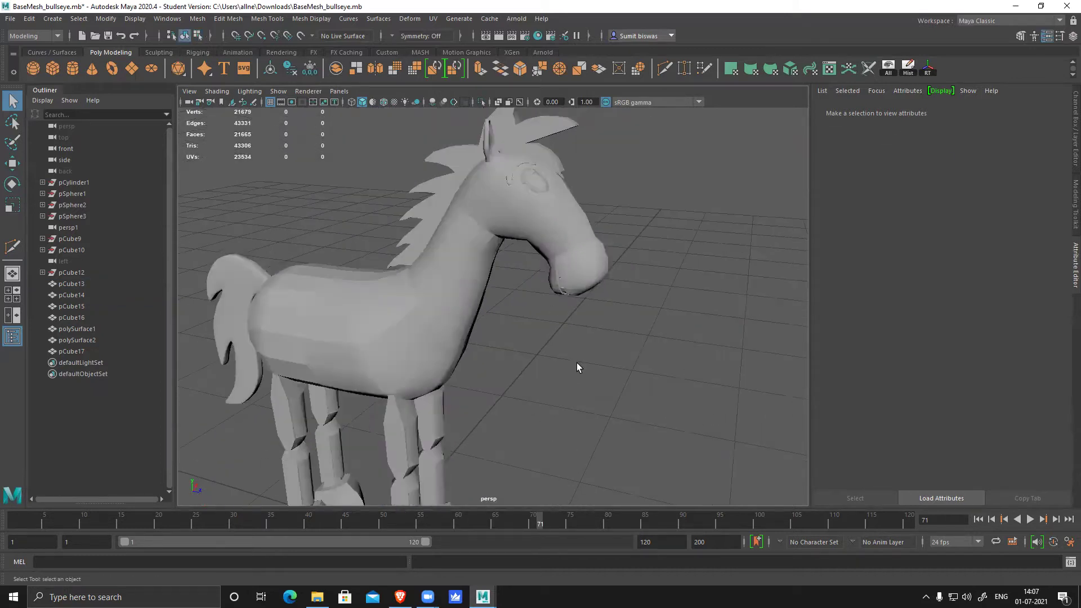
{"action": "scroll", "coordinate": [618, 356], "scroll_direction": "down", "scroll_amount": 5}
{"action": "left_click_drag", "start_coordinate": [227, 168], "coordinate": [786, 485]}
{"action": "key", "text": "3"}
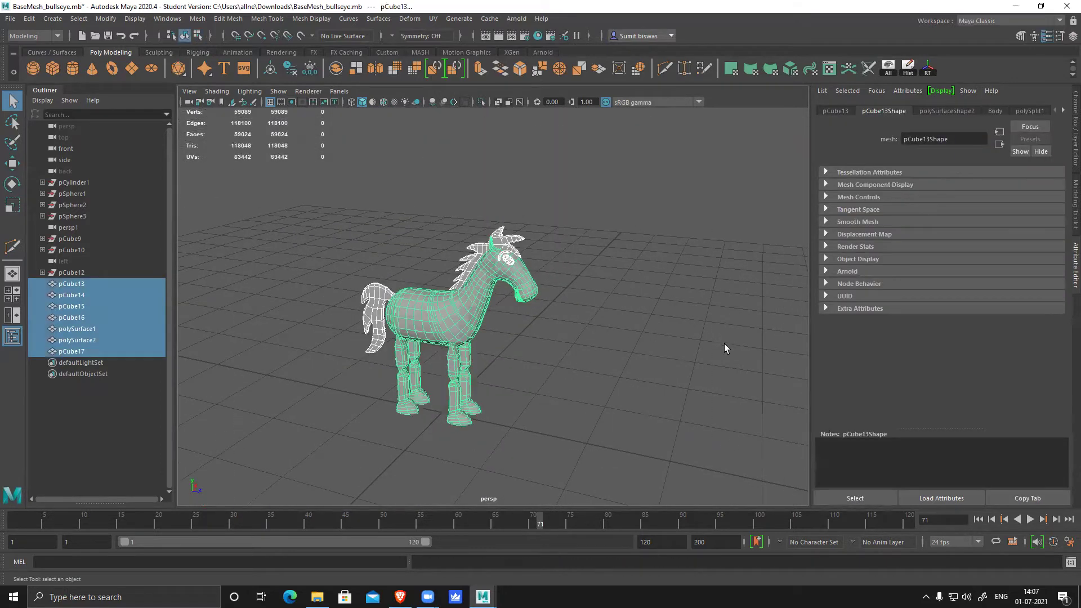
{"action": "left_click", "coordinate": [724, 344]}
{"action": "scroll", "coordinate": [628, 461], "scroll_direction": "up", "scroll_amount": 5}
{"action": "left_click_drag", "start_coordinate": [629, 460], "coordinate": [543, 262], "text": "alt"}
{"action": "scroll", "coordinate": [597, 299], "scroll_direction": "up", "scroll_amount": 5}
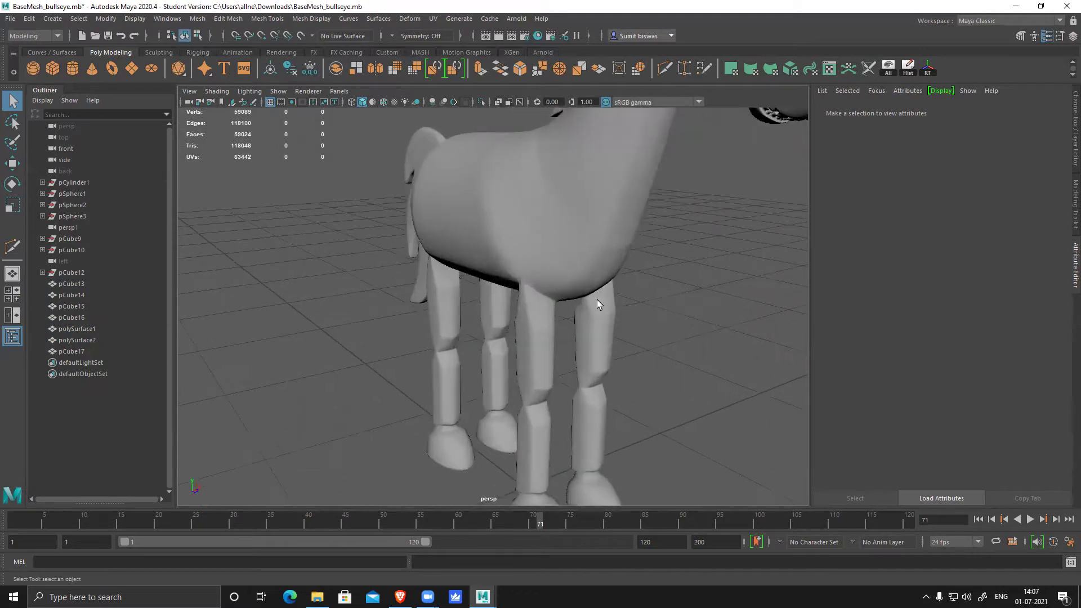
- Turn off the body mesh's smooth preview and apply Edit Edge Flow to a lengthwise edge loop on the neck
{"action": "left_click_drag", "start_coordinate": [597, 299], "coordinate": [563, 258], "text": "alt"}
{"action": "left_click", "coordinate": [630, 243]}
{"action": "middle_click_drag", "start_coordinate": [633, 243], "coordinate": [572, 267], "text": "alt"}
{"action": "key", "text": "1"}
{"action": "left_click", "coordinate": [747, 241]}
{"action": "left_click", "coordinate": [570, 256]}
{"action": "right_click_drag", "start_coordinate": [566, 227], "coordinate": [567, 200]}
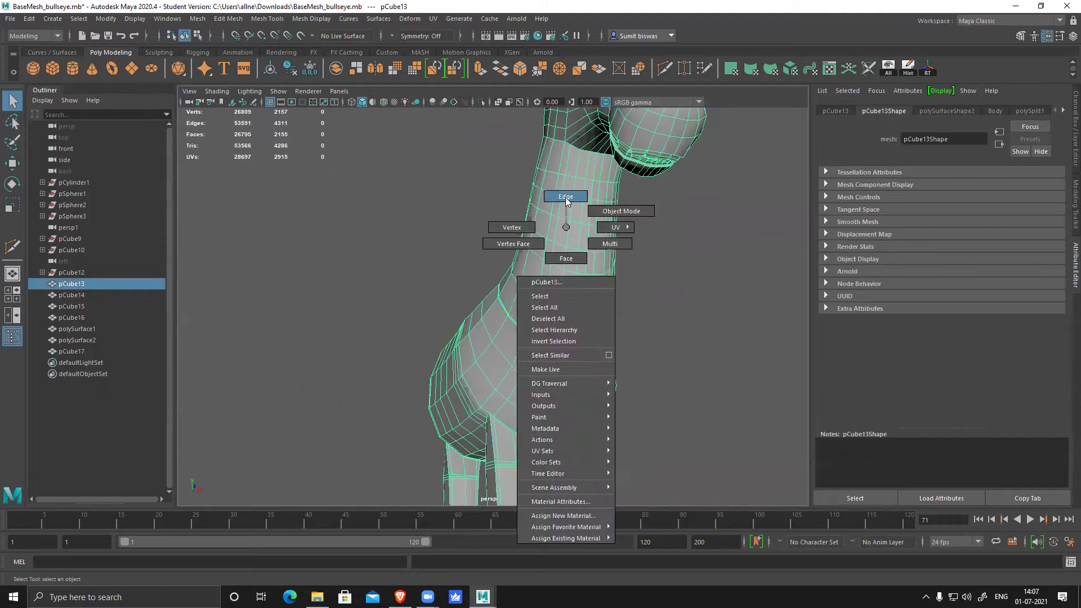
{"action": "double_click", "coordinate": [562, 226]}
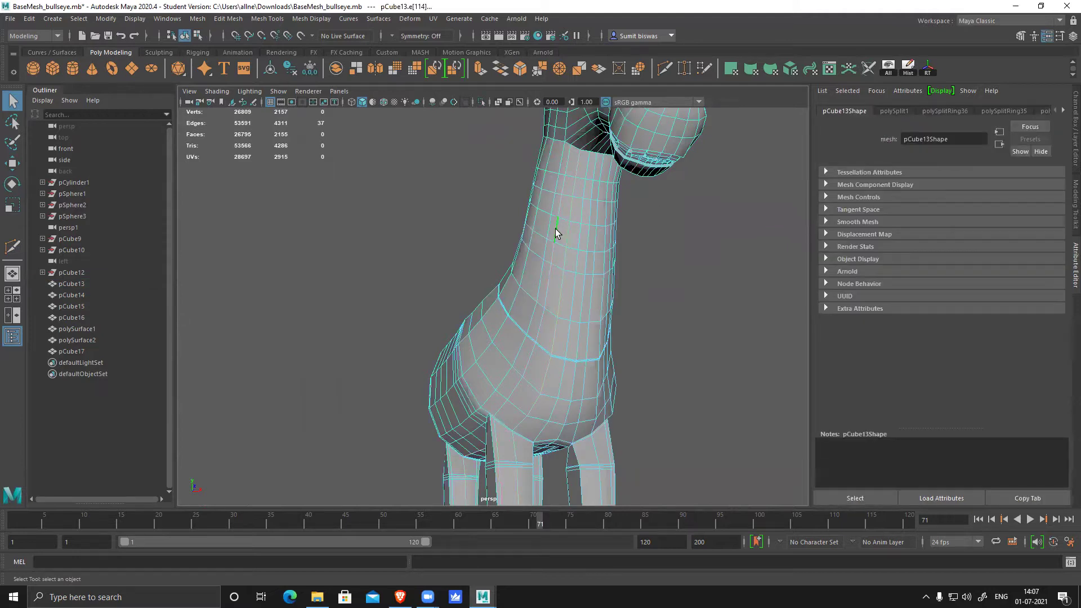
{"action": "right_click", "coordinate": [581, 199], "text": "shift"}
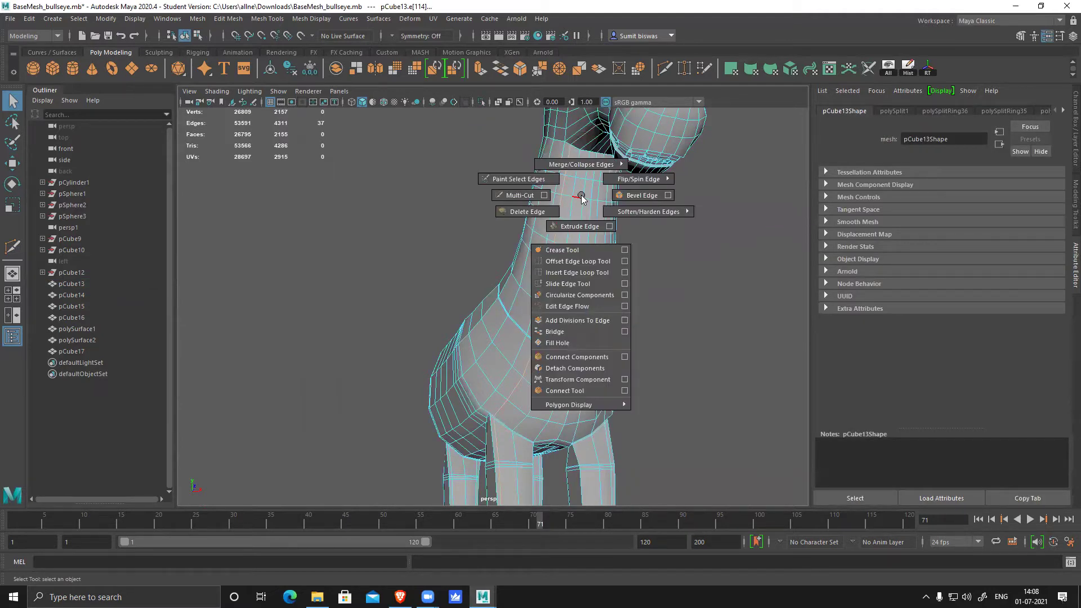
{"action": "left_click", "coordinate": [567, 306]}
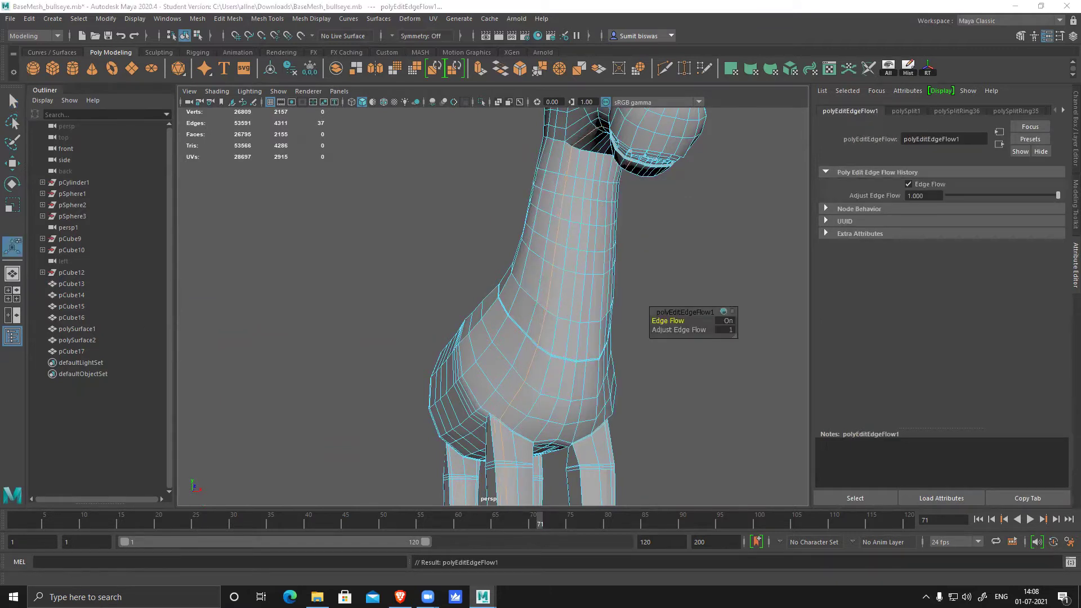
{"action": "right_click_drag", "start_coordinate": [445, 304], "coordinate": [509, 242], "text": "alt"}
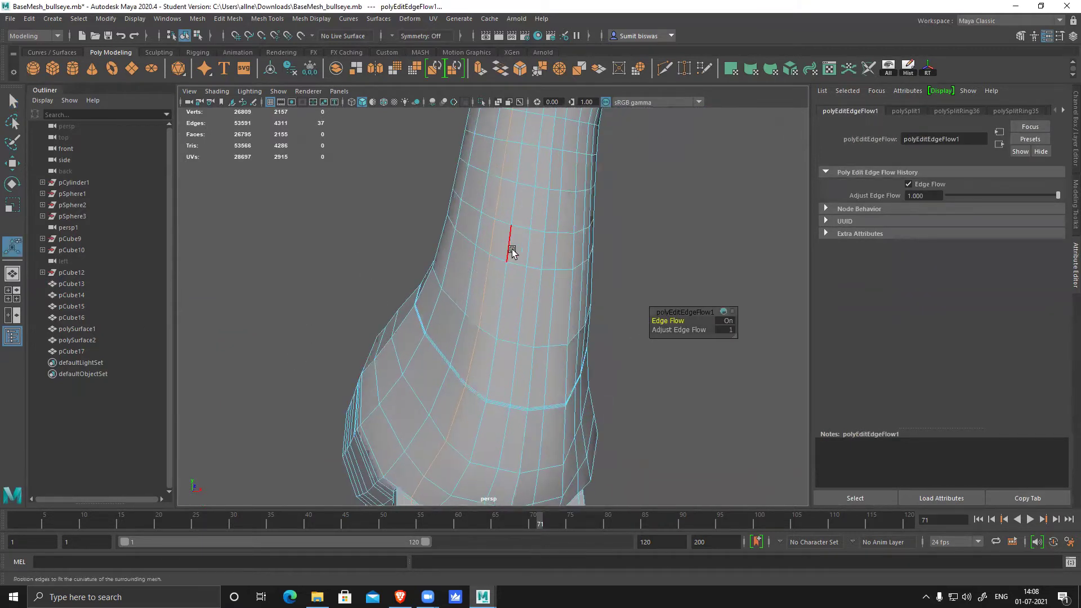
- Apply Edit Edge Flow to the neighbouring lengthwise edge loops along the neck and return to object mode
{"action": "left_click", "coordinate": [525, 246]}
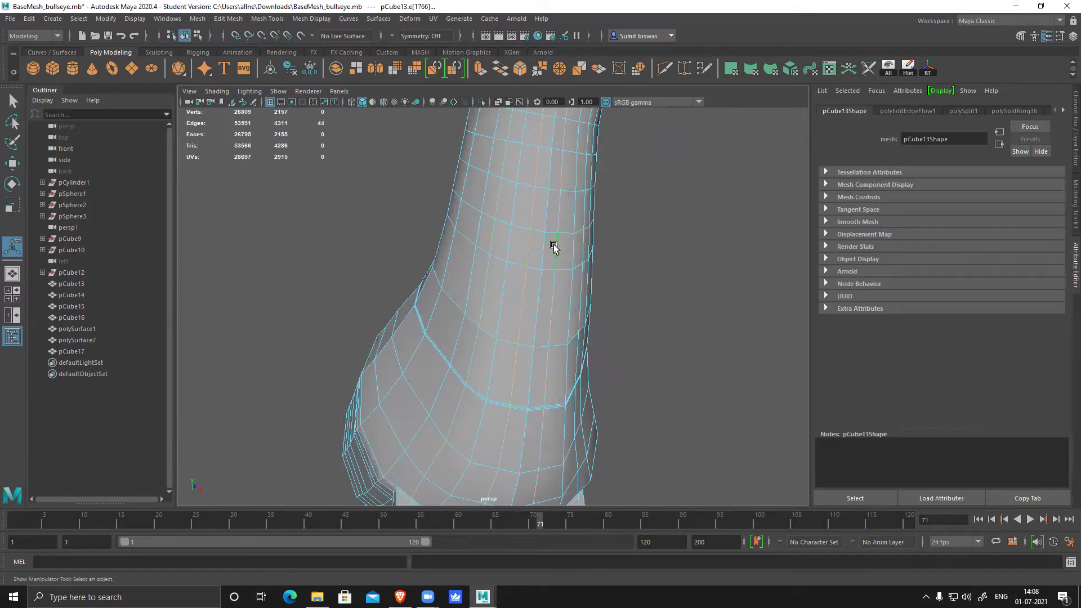
{"action": "key", "text": "g"}
{"action": "double_click", "coordinate": [543, 249]}
{"action": "key", "text": "g"}
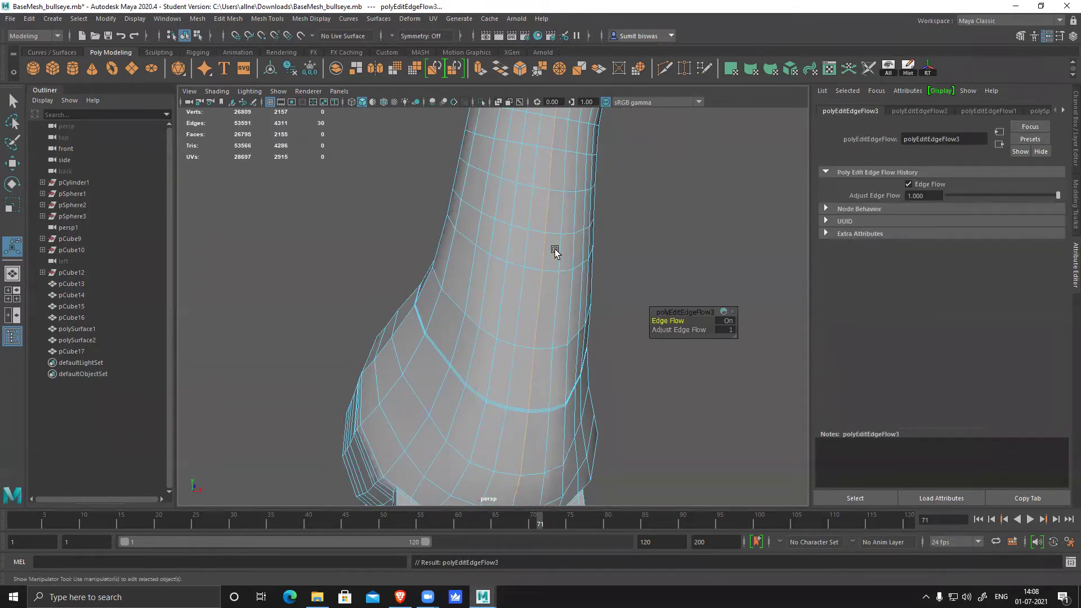
{"action": "left_click", "coordinate": [512, 241]}
{"action": "key", "text": "g"}
{"action": "left_click", "coordinate": [530, 247]}
{"action": "key", "text": "g"}
{"action": "key", "text": "q"}
{"action": "key", "text": "F8"}
{"action": "left_click", "coordinate": [658, 276]}
{"action": "scroll", "coordinate": [580, 347], "scroll_direction": "down", "scroll_amount": 3}
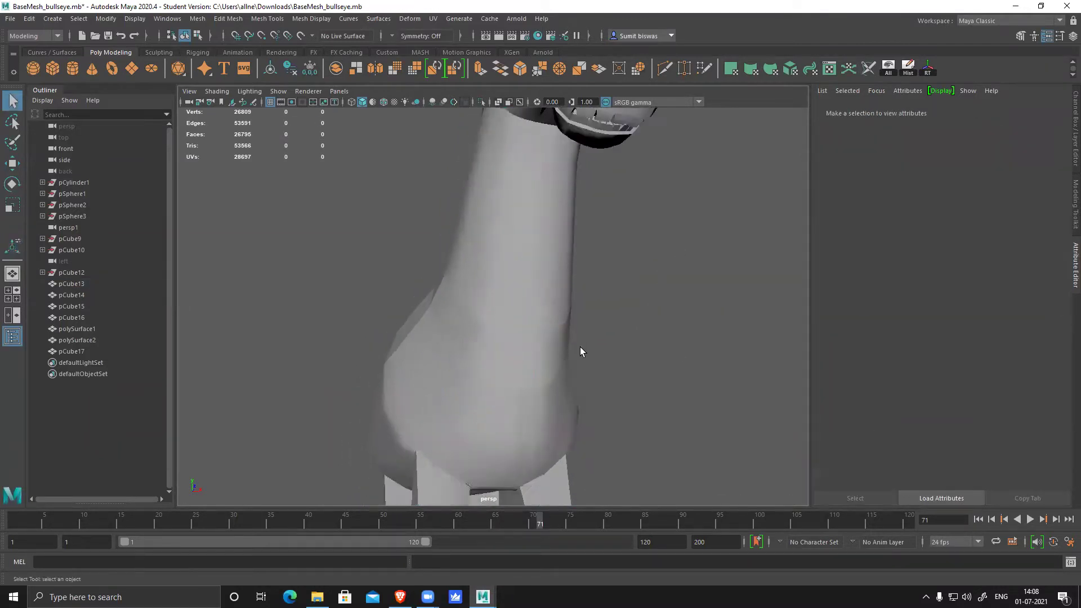
- Soften the body mesh's edges and turn on its smooth preview
{"action": "left_click_drag", "start_coordinate": [580, 347], "coordinate": [503, 233], "text": "alt"}
{"action": "scroll", "coordinate": [467, 239], "scroll_direction": "down", "scroll_amount": 3}
{"action": "left_click", "coordinate": [483, 225]}
{"action": "right_click_drag", "start_coordinate": [483, 226], "coordinate": [737, 220]}
{"action": "left_click", "coordinate": [542, 278]}
{"action": "mouse_move", "coordinate": [519, 276]}
{"action": "middle_mouse_down", "text": "alt"}
{"action": "mouse_move", "coordinate": [524, 248]}
{"action": "mouse_move", "coordinate": [559, 216]}
{"action": "middle_mouse_up", "text": "alt"}
{"action": "left_click", "coordinate": [526, 265]}
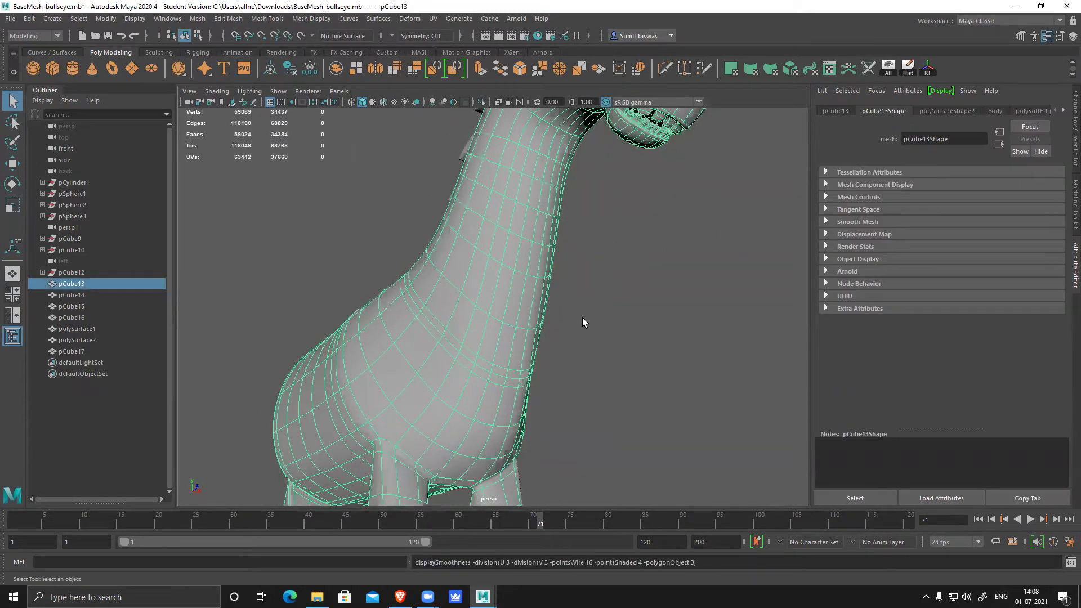
{"action": "left_click", "coordinate": [611, 322]}
{"action": "left_click_drag", "start_coordinate": [529, 309], "coordinate": [519, 294], "text": "alt"}
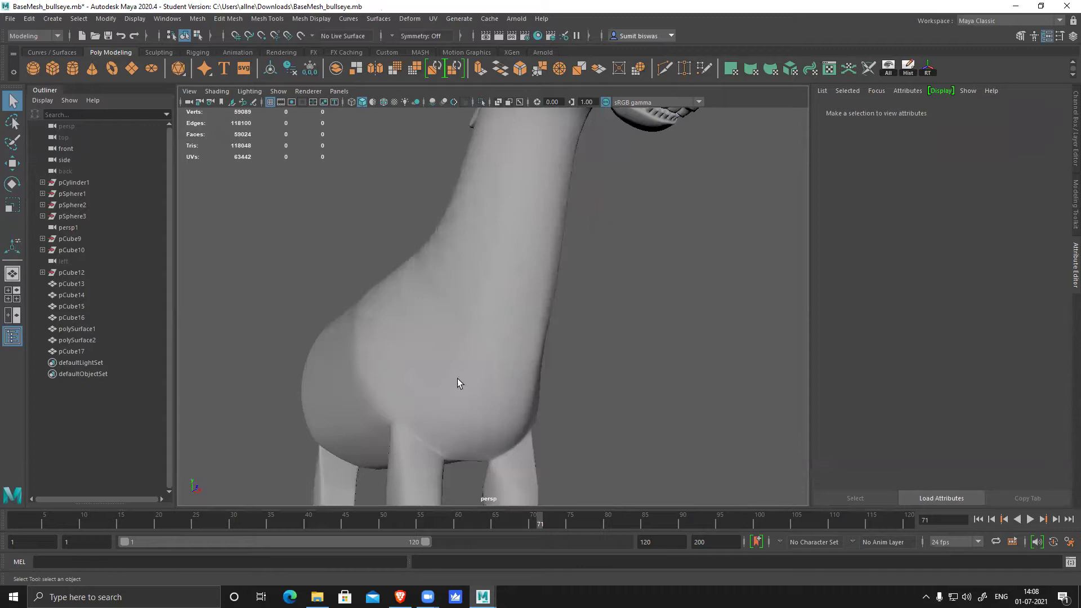
- Select the body mesh near the rump and turn off its smooth preview
{"action": "left_click_drag", "start_coordinate": [444, 363], "coordinate": [606, 365], "text": "alt"}
{"action": "middle_click_drag", "start_coordinate": [434, 294], "coordinate": [482, 298], "text": "alt"}
{"action": "scroll", "coordinate": [450, 294], "scroll_direction": "up", "scroll_amount": 3}
{"action": "left_click", "coordinate": [431, 295]}
{"action": "left_click_drag", "start_coordinate": [437, 296], "coordinate": [521, 331], "text": "alt"}
{"action": "middle_click_drag", "start_coordinate": [450, 322], "coordinate": [437, 304], "text": "alt"}
{"action": "left_click_drag", "start_coordinate": [437, 304], "coordinate": [521, 314], "text": "alt"}
{"action": "key", "text": "1"}
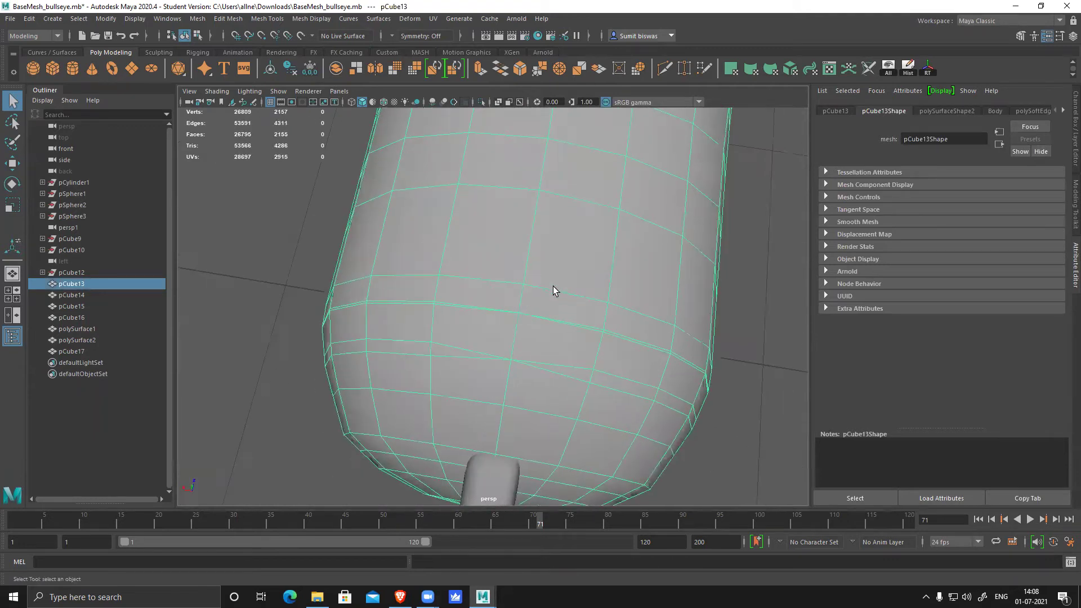
- Cut a new edge path with Multi-Cut across two faces above the tail, straightening the crosswise edge loop
{"action": "scroll", "coordinate": [565, 313], "scroll_direction": "up", "scroll_amount": 5}
{"action": "right_click_drag", "start_coordinate": [616, 209], "coordinate": [565, 210], "text": "shift"}
{"action": "left_click", "coordinate": [348, 299]}
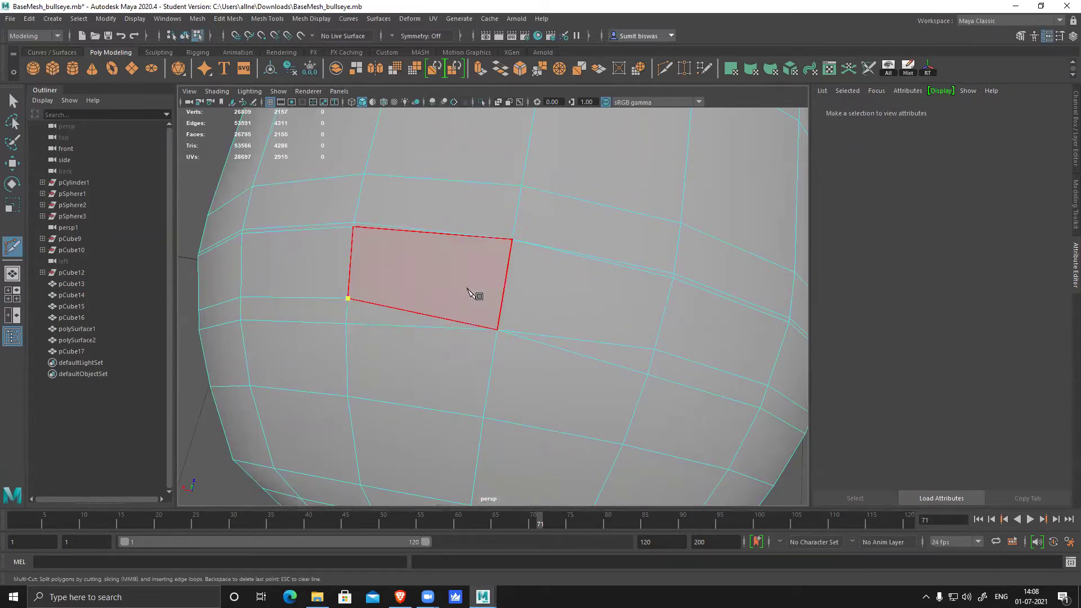
{"action": "left_click", "coordinate": [501, 311]}
{"action": "left_click", "coordinate": [655, 348]}
{"action": "key", "text": "Return"}
{"action": "key", "text": "w"}
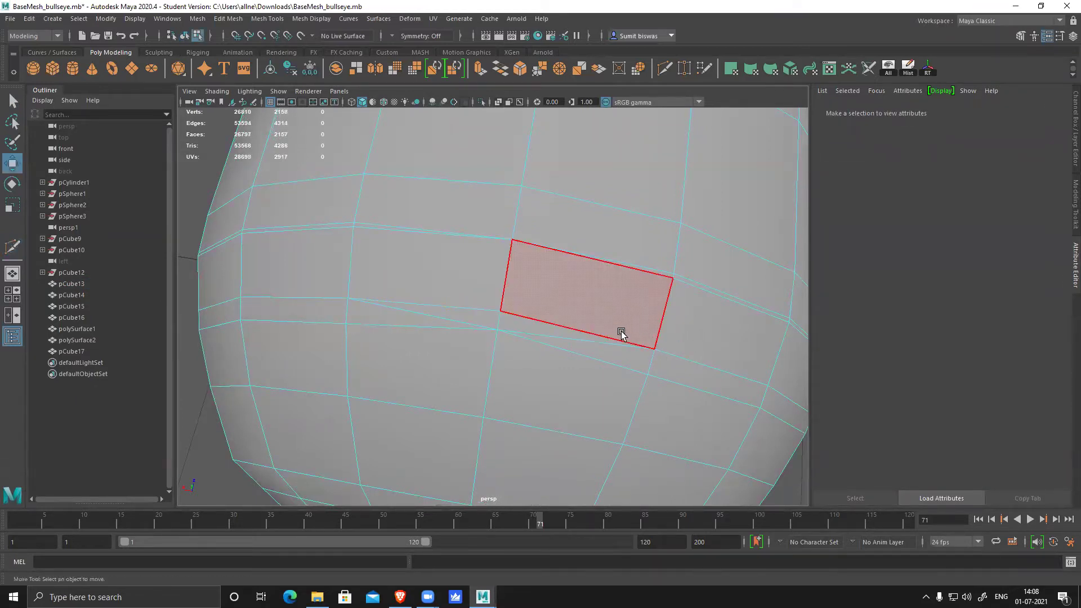
- Delete the two redundant diagonal edges beside the new cut above the tail
{"action": "left_click", "coordinate": [584, 344]}
{"action": "left_click", "coordinate": [442, 320], "text": "shift"}
{"action": "right_click_drag", "start_coordinate": [575, 208], "coordinate": [535, 228], "text": "shift"}
- Delete the redundant, closely spaced edge loops around the horse's rump
{"action": "right_click_drag", "start_coordinate": [606, 305], "coordinate": [552, 347], "text": "alt"}
{"action": "left_click_drag", "start_coordinate": [553, 348], "coordinate": [487, 233], "text": "alt"}
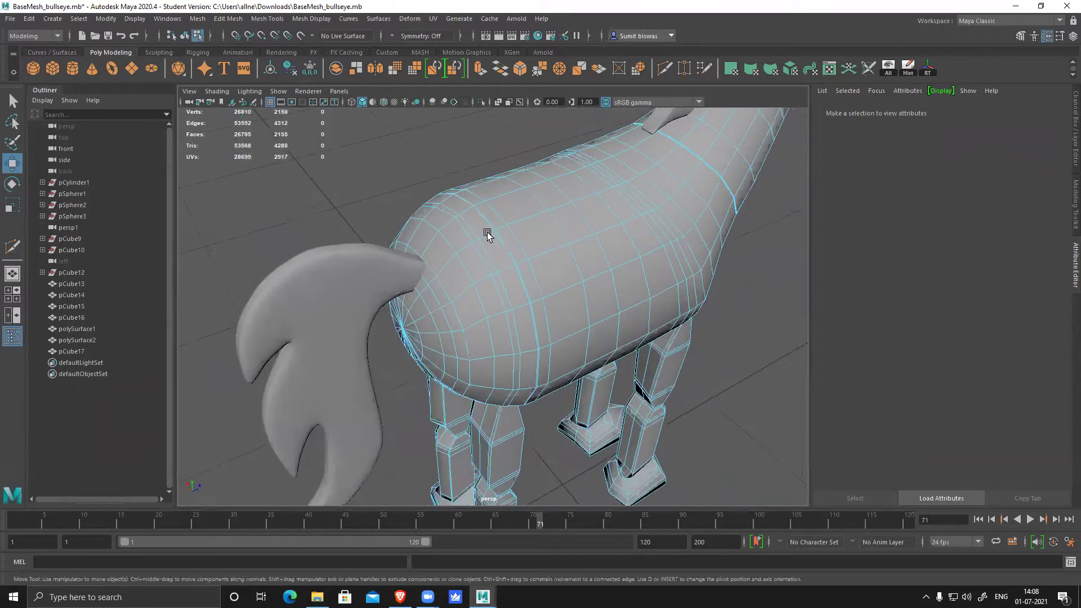
{"action": "scroll", "coordinate": [552, 321], "scroll_direction": "up", "scroll_amount": 10}
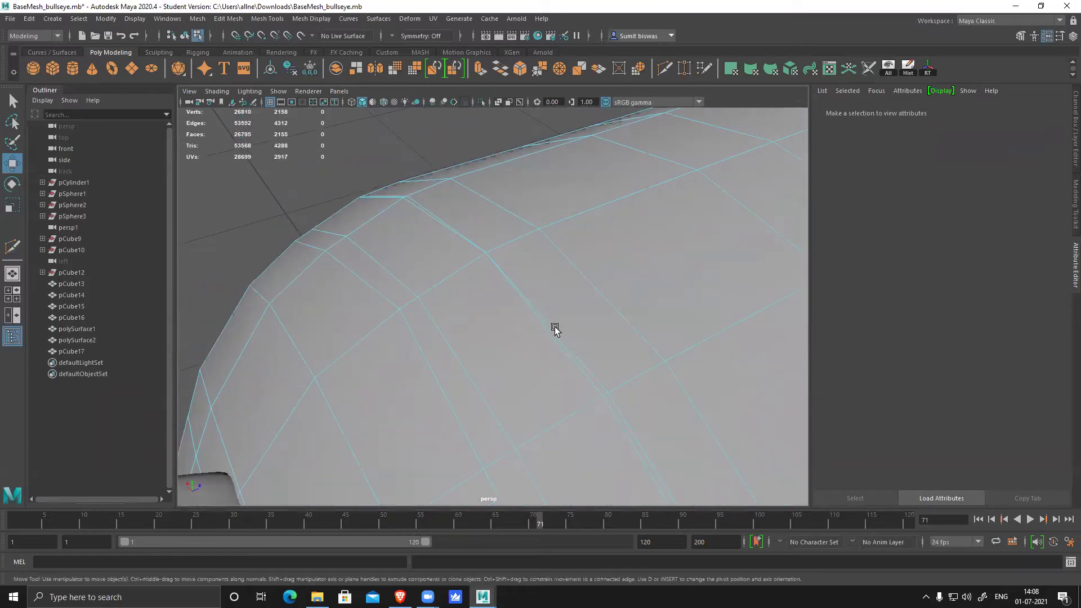
{"action": "scroll", "coordinate": [554, 330], "scroll_direction": "up", "scroll_amount": 1}
{"action": "double_click", "coordinate": [571, 352]}
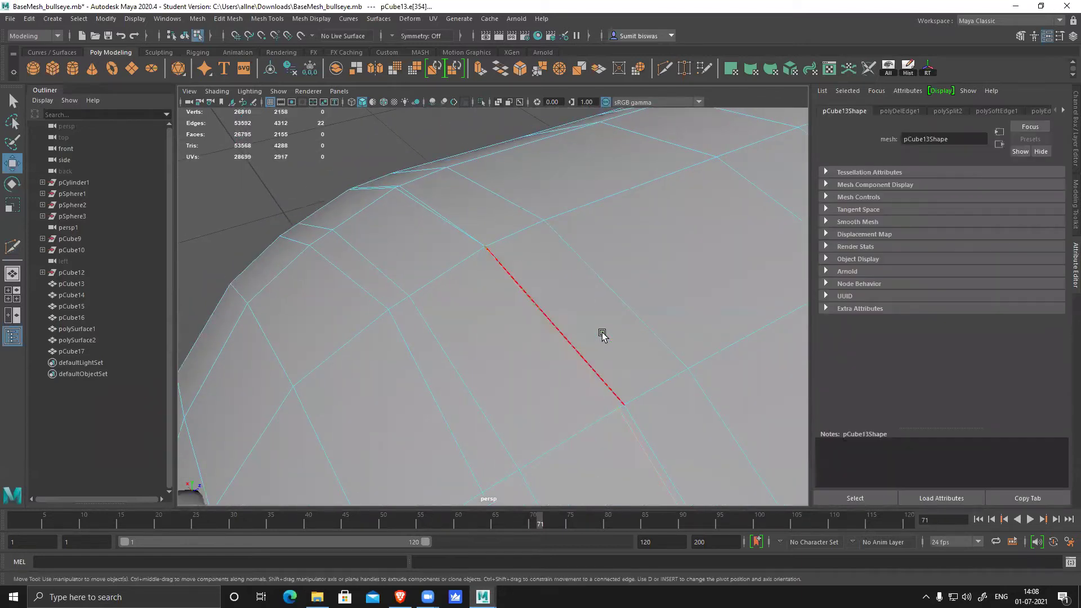
{"action": "double_click", "coordinate": [443, 206]}
{"action": "double_click", "coordinate": [643, 433]}
{"action": "right_click_drag", "start_coordinate": [662, 208], "coordinate": [618, 231], "text": "shift"}
{"action": "left_click_drag", "start_coordinate": [504, 265], "coordinate": [524, 289], "text": "alt"}
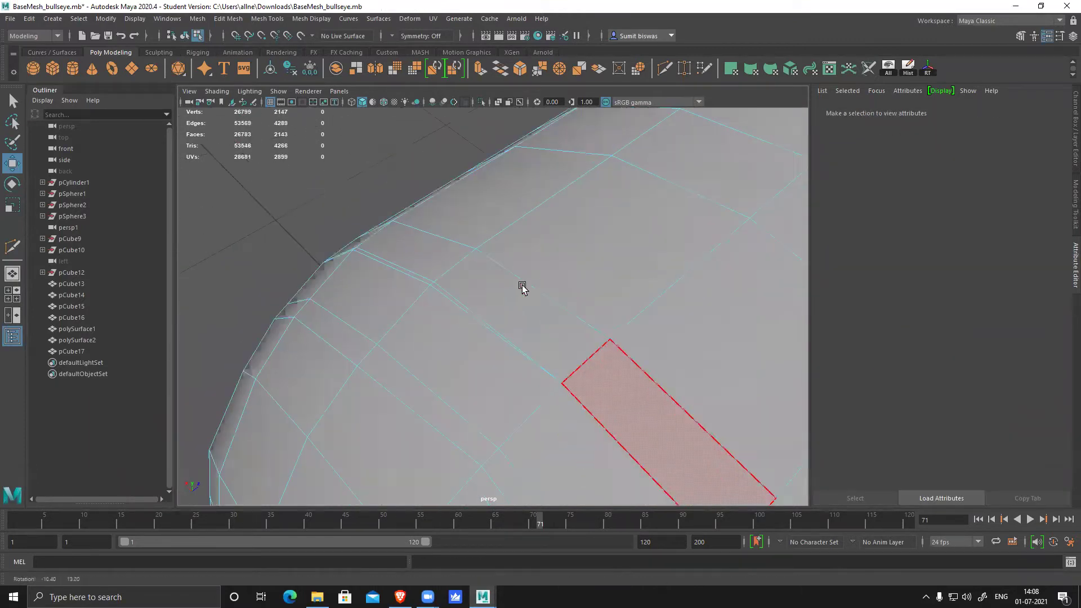
{"action": "double_click", "coordinate": [448, 290]}
{"action": "right_click_drag", "start_coordinate": [611, 211], "coordinate": [573, 232], "text": "shift"}
- Return the body mesh to object mode and check the rump in smooth preview
{"action": "left_click_drag", "start_coordinate": [509, 311], "coordinate": [532, 253], "text": "alt"}
{"action": "key", "text": "F8"}
{"action": "left_click_drag", "start_coordinate": [610, 302], "coordinate": [605, 299], "text": "alt"}
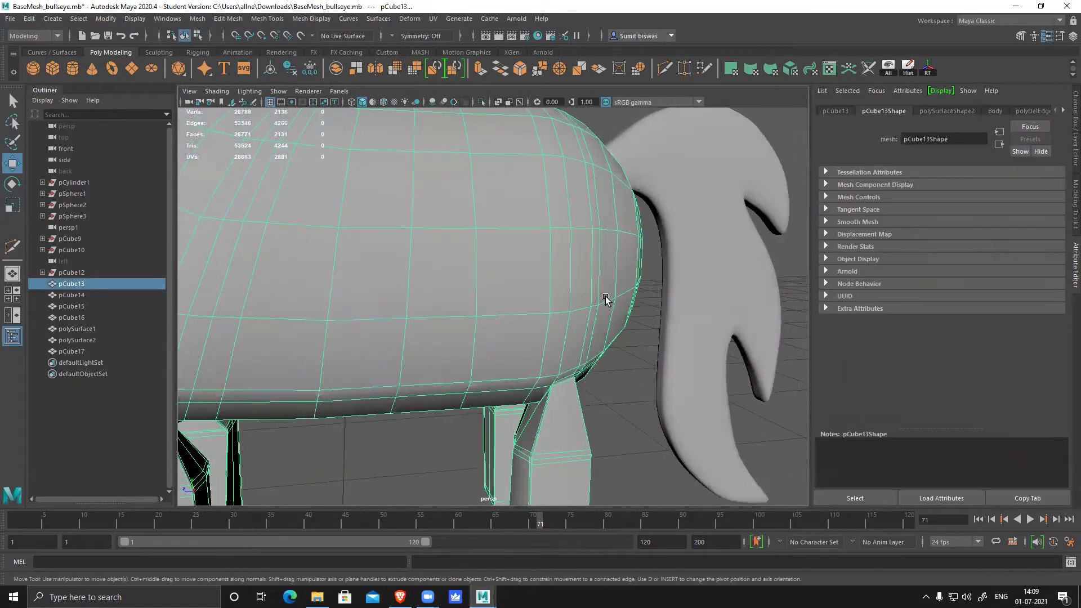
{"action": "scroll", "coordinate": [605, 299], "scroll_direction": "down", "scroll_amount": 5}
{"action": "left_click", "coordinate": [455, 394]}
{"action": "left_click_drag", "start_coordinate": [455, 394], "coordinate": [559, 310], "text": "alt"}
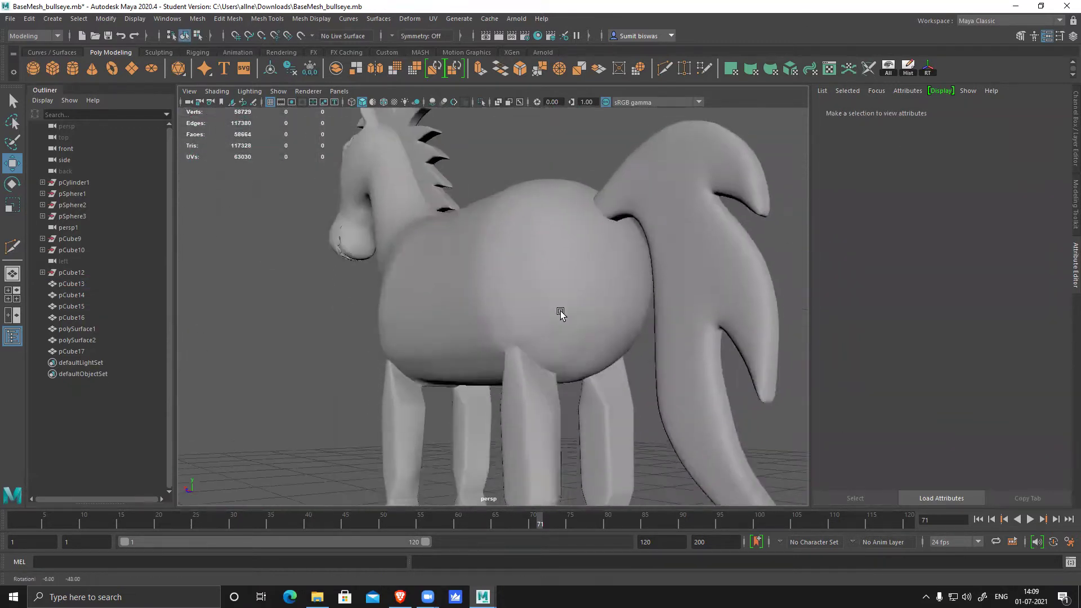
- Put the horse's body mesh in edge editing and apply Edit Edge Flow to an edge loop on the rump
{"action": "scroll", "coordinate": [567, 344], "scroll_direction": "up", "scroll_amount": 3}
{"action": "left_click", "coordinate": [568, 345]}
{"action": "scroll", "coordinate": [593, 342], "scroll_direction": "up", "scroll_amount": 1}
{"action": "middle_click_drag", "start_coordinate": [598, 321], "coordinate": [576, 292], "text": "alt"}
{"action": "right_click_drag", "start_coordinate": [576, 291], "coordinate": [582, 257]}
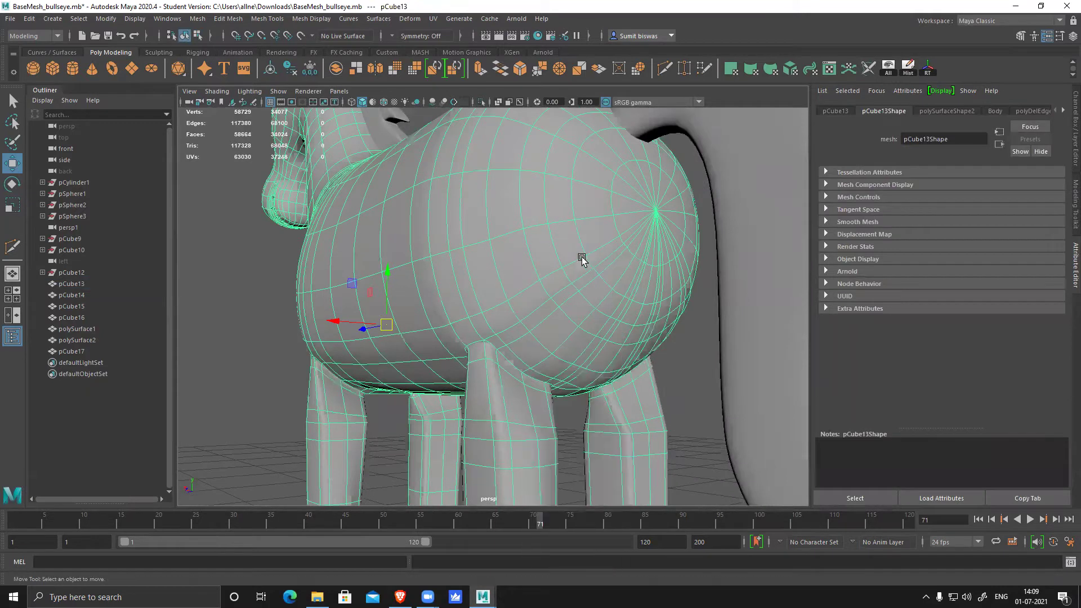
{"action": "double_click", "coordinate": [569, 289]}
{"action": "right_click_drag", "start_coordinate": [583, 203], "coordinate": [580, 314], "text": "shift"}
- Even out the neighbouring lengthwise edges and loop on the rump and flank with Edit Edge Flow
{"action": "scroll", "coordinate": [569, 299], "scroll_direction": "up", "scroll_amount": 3}
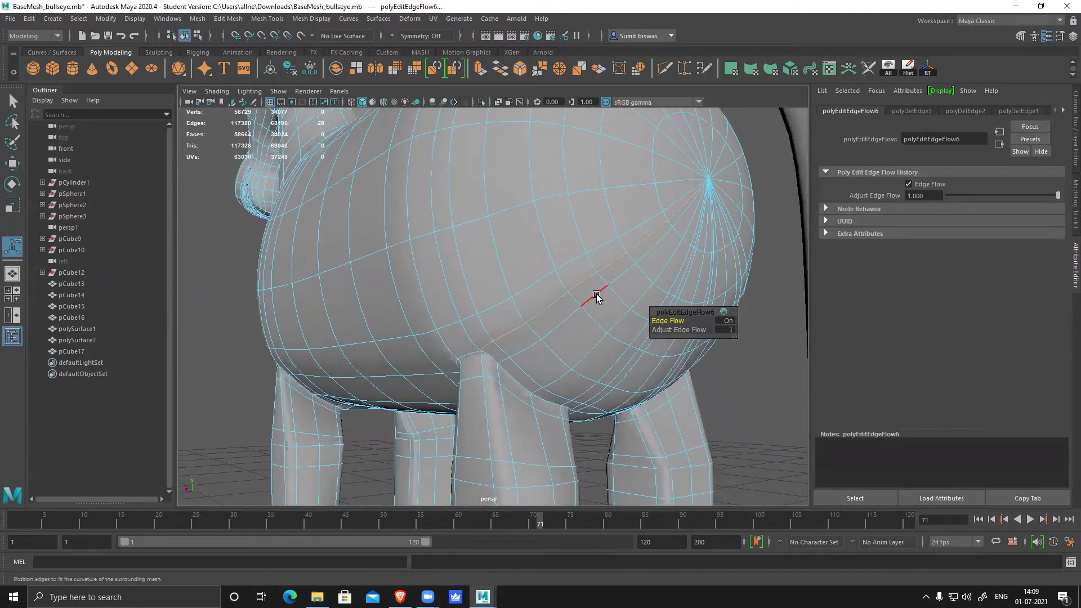
{"action": "left_click", "coordinate": [597, 295]}
{"action": "key", "text": "g"}
{"action": "left_click", "coordinate": [603, 249]}
{"action": "key", "text": "g"}
{"action": "double_click", "coordinate": [603, 248]}
{"action": "key", "text": "g"}
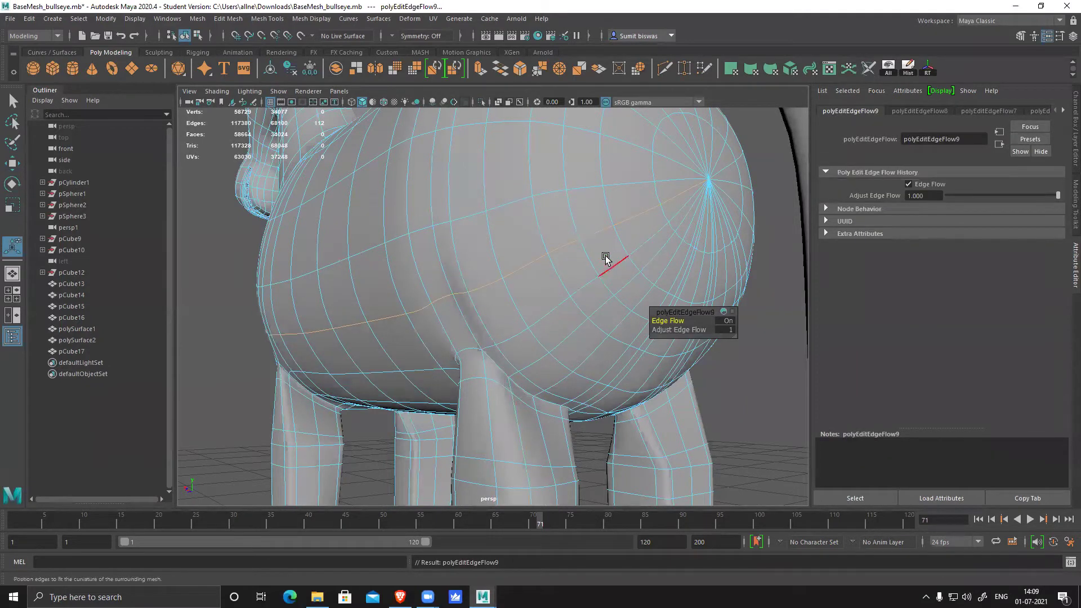
- Repeat Edit Edge Flow on successive edge loops along the belly, flank and rump to smooth their spacing
{"action": "double_click", "coordinate": [559, 279]}
{"action": "key", "text": "g"}
{"action": "double_click", "coordinate": [503, 305]}
{"action": "key", "text": "g"}
{"action": "double_click", "coordinate": [479, 313]}
{"action": "key", "text": "g"}
{"action": "double_click", "coordinate": [591, 259]}
{"action": "key", "text": "g"}
{"action": "double_click", "coordinate": [621, 241]}
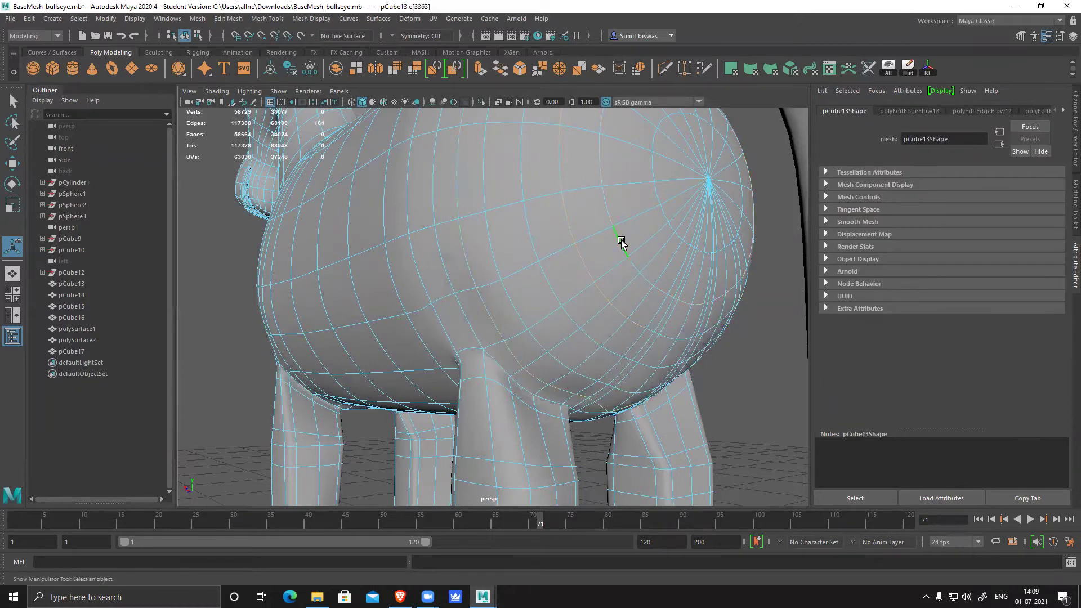
{"action": "key", "text": "g"}
- Return the body mesh to object mode, check the whole horse from the side and clear the selection
{"action": "left_click_drag", "start_coordinate": [673, 278], "coordinate": [580, 232], "text": "alt"}
{"action": "left_click_drag", "start_coordinate": [593, 267], "coordinate": [529, 214], "text": "alt"}
{"action": "key", "text": "F8"}
{"action": "left_click_drag", "start_coordinate": [640, 280], "coordinate": [536, 331], "text": "alt"}
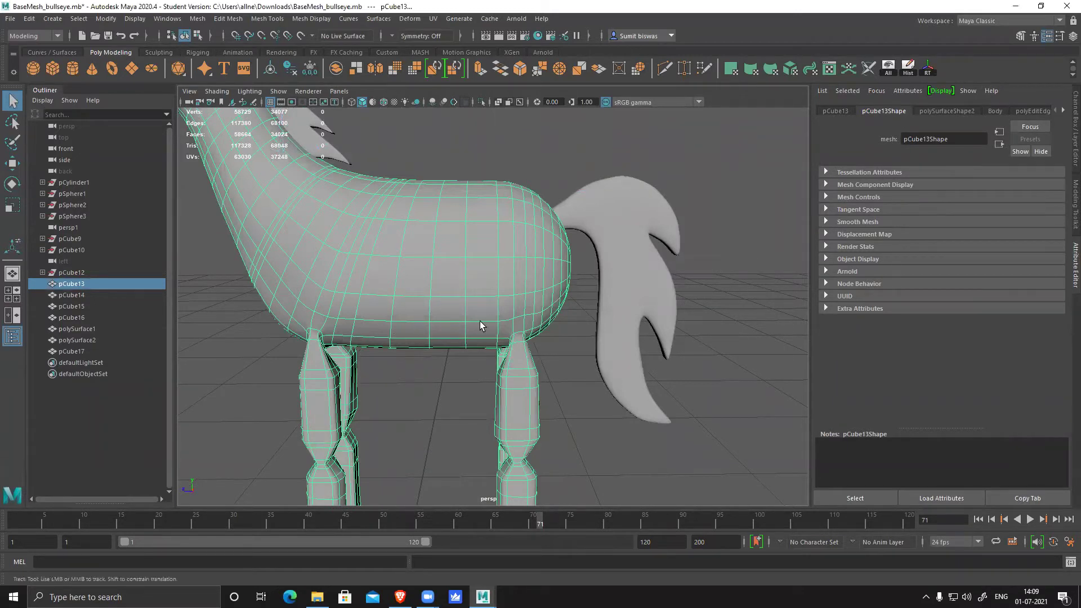
{"action": "right_click_drag", "start_coordinate": [483, 327], "coordinate": [379, 319], "text": "alt"}
{"action": "left_click_drag", "start_coordinate": [379, 319], "coordinate": [378, 291], "text": "alt"}
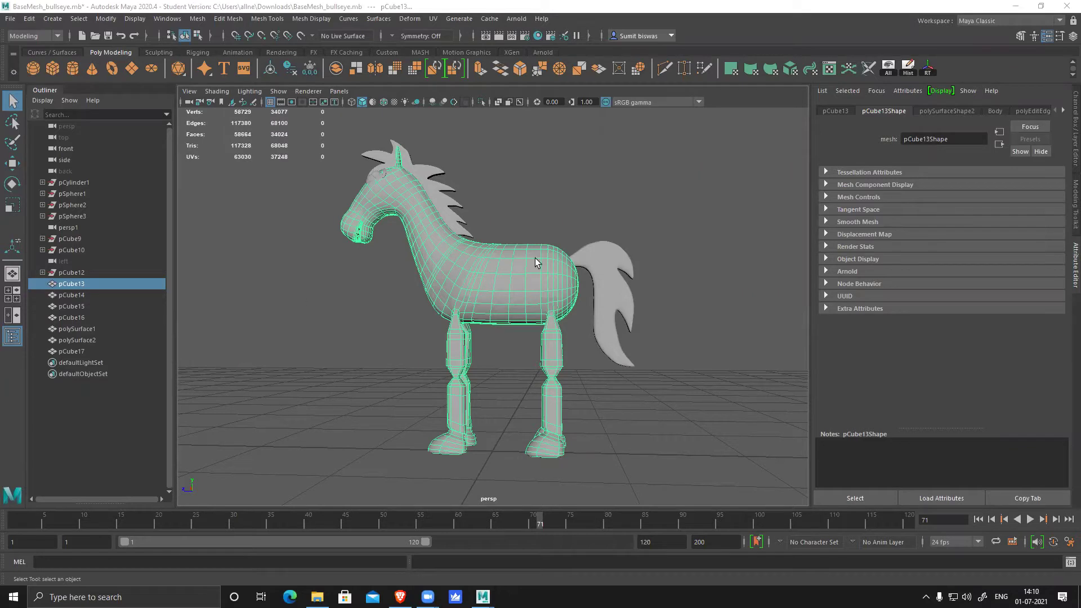
{"action": "left_click", "coordinate": [643, 195]}
- Examine the horse's head up close, checking the eye, body and mane meshes individually
{"action": "left_click_drag", "start_coordinate": [473, 348], "coordinate": [399, 231], "text": "alt"}
{"action": "left_click", "coordinate": [398, 231]}
{"action": "left_click", "coordinate": [736, 333]}
{"action": "middle_click_drag", "start_coordinate": [395, 242], "coordinate": [502, 338], "text": "alt"}
{"action": "right_click_drag", "start_coordinate": [502, 338], "coordinate": [528, 398], "text": "alt"}
{"action": "scroll", "coordinate": [527, 398], "scroll_direction": "up", "scroll_amount": 4}
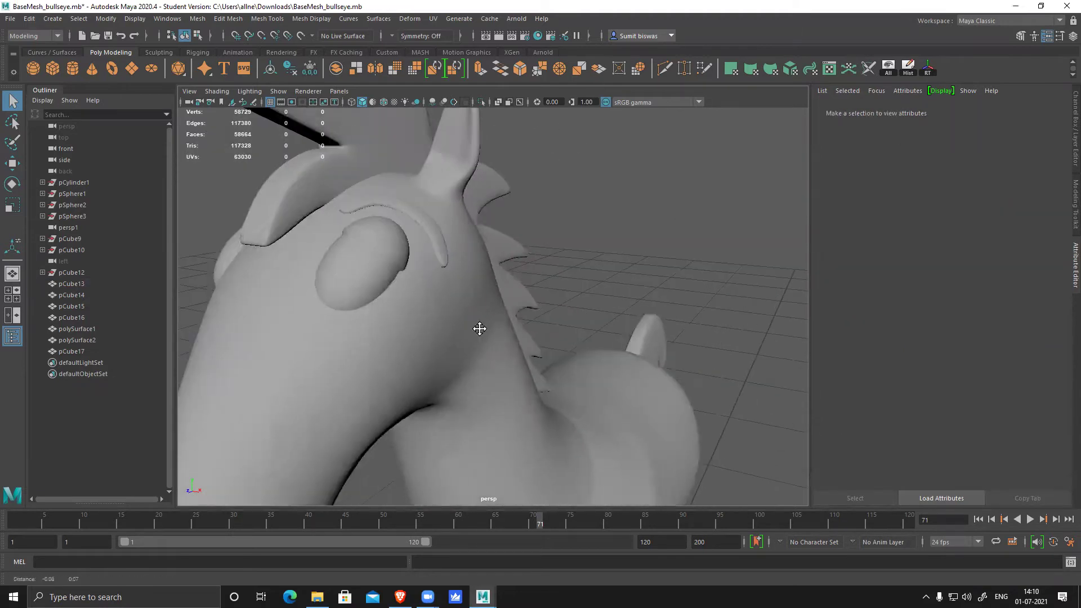
{"action": "left_click", "coordinate": [400, 245]}
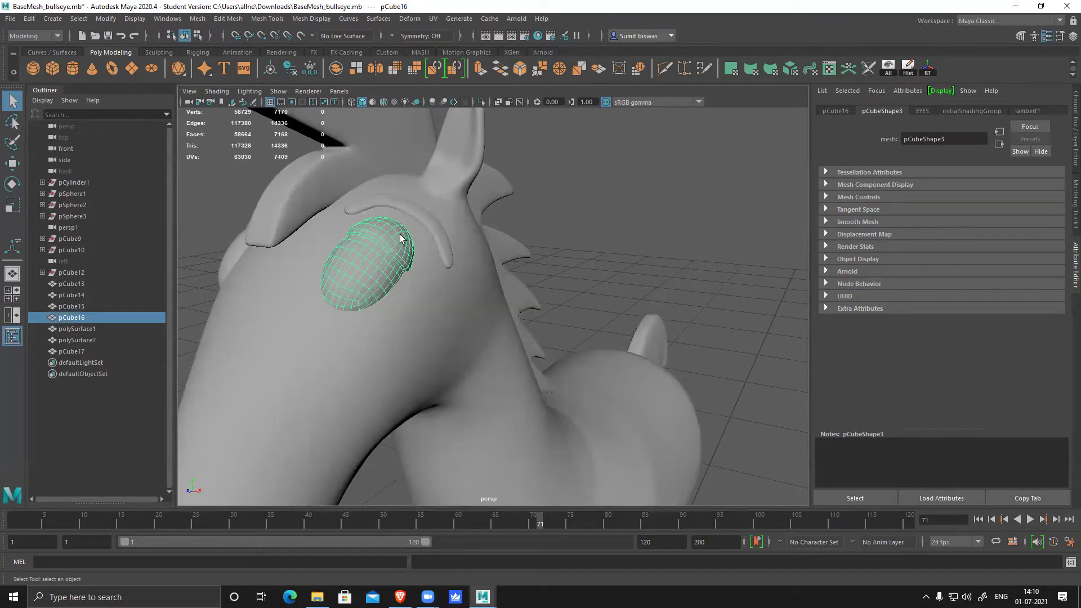
{"action": "left_click", "coordinate": [445, 300]}
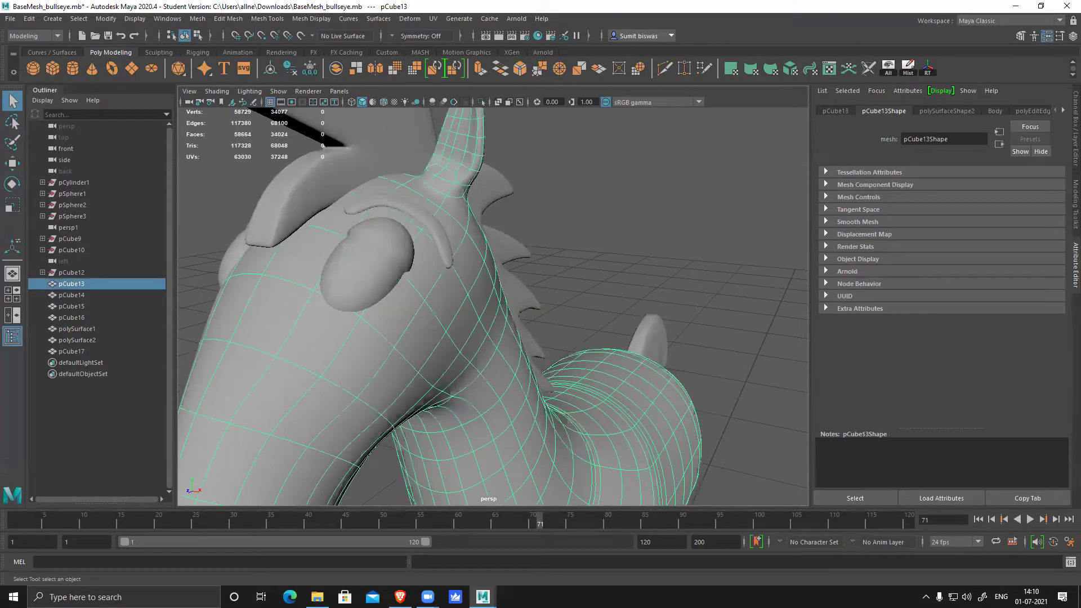
{"action": "scroll", "coordinate": [647, 325], "scroll_direction": "down", "scroll_amount": 5}
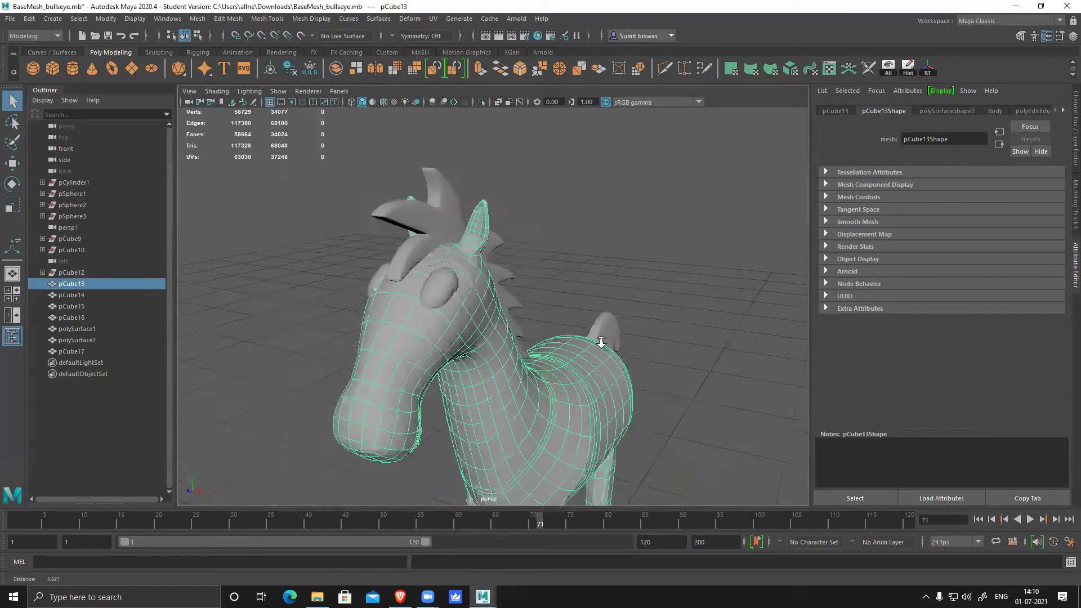
{"action": "left_click", "coordinate": [639, 311]}
{"action": "left_click_drag", "start_coordinate": [639, 308], "coordinate": [470, 326], "text": "alt"}
{"action": "left_click", "coordinate": [474, 248]}
{"action": "left_click_drag", "start_coordinate": [471, 280], "coordinate": [487, 375], "text": "alt"}
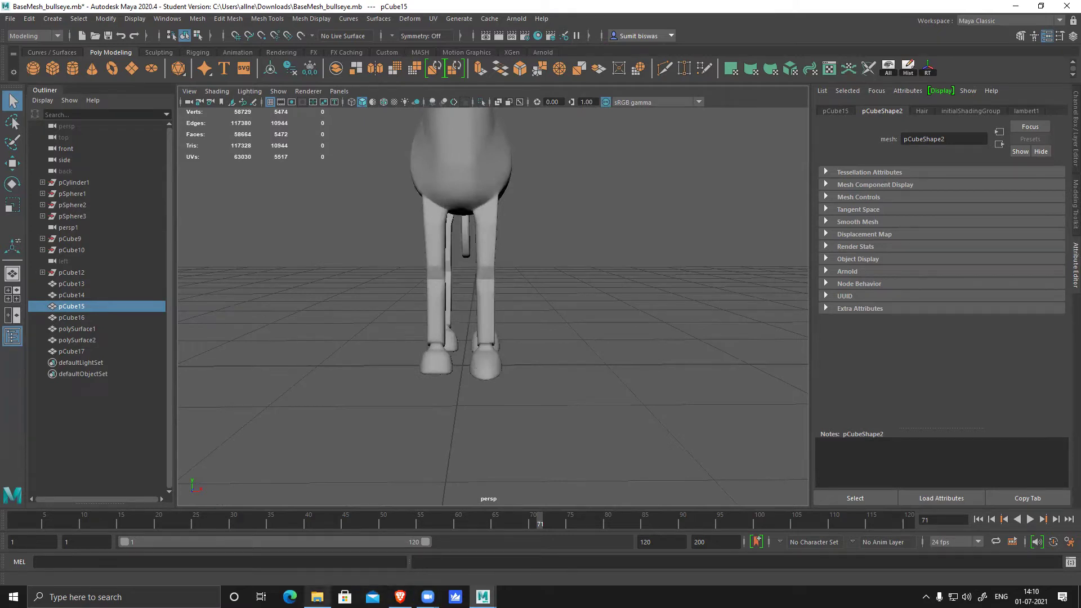
- Switch to File Explorer and extract the student's zip archive in Downloads into a folder of its own
{"action": "left_click", "coordinate": [317, 596]}
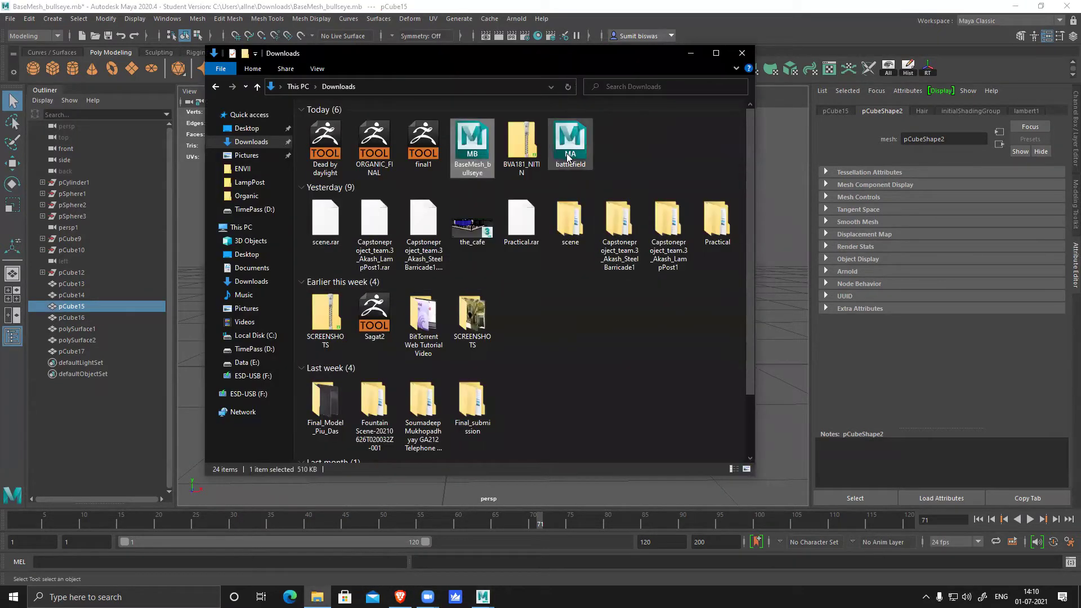
{"action": "left_click", "coordinate": [536, 151]}
{"action": "right_click", "coordinate": [534, 148]}
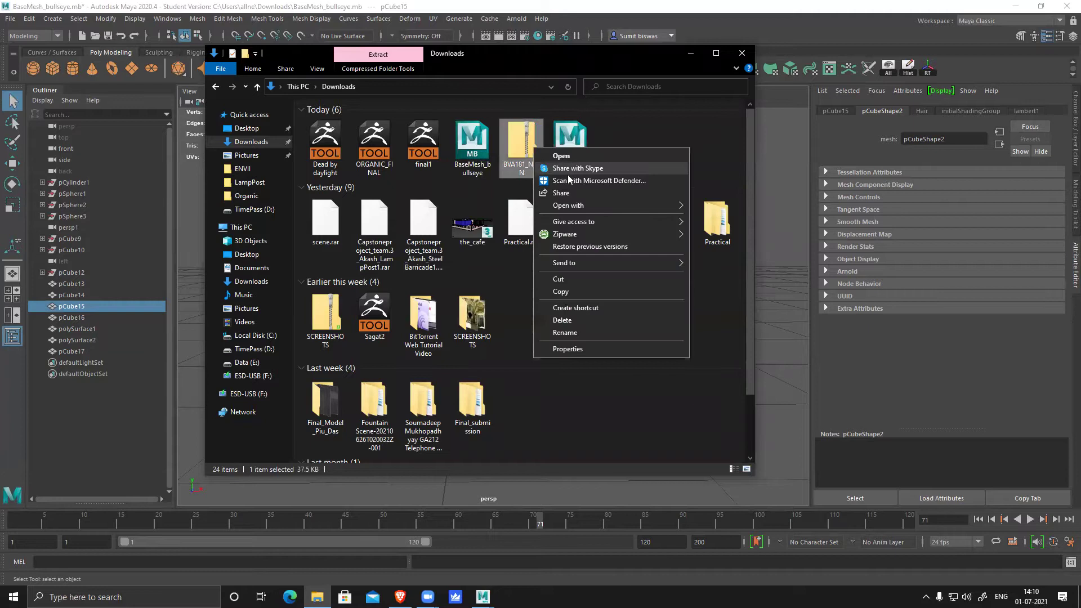
{"action": "left_click", "coordinate": [586, 246]}
{"action": "left_click", "coordinate": [780, 251]}
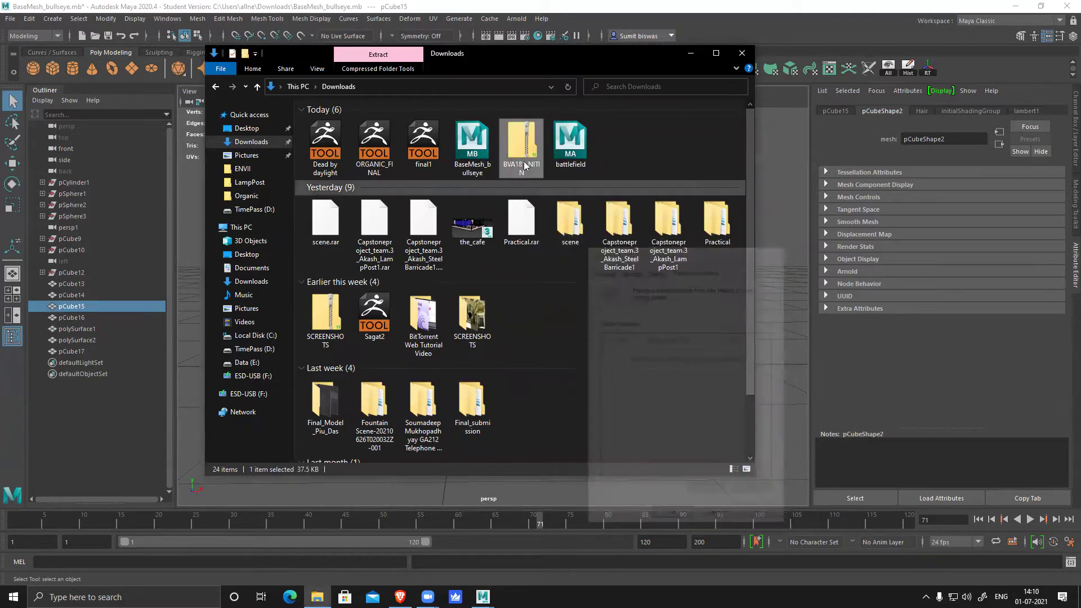
{"action": "right_click", "coordinate": [517, 142]}
{"action": "mouse_move", "coordinate": [602, 223]}
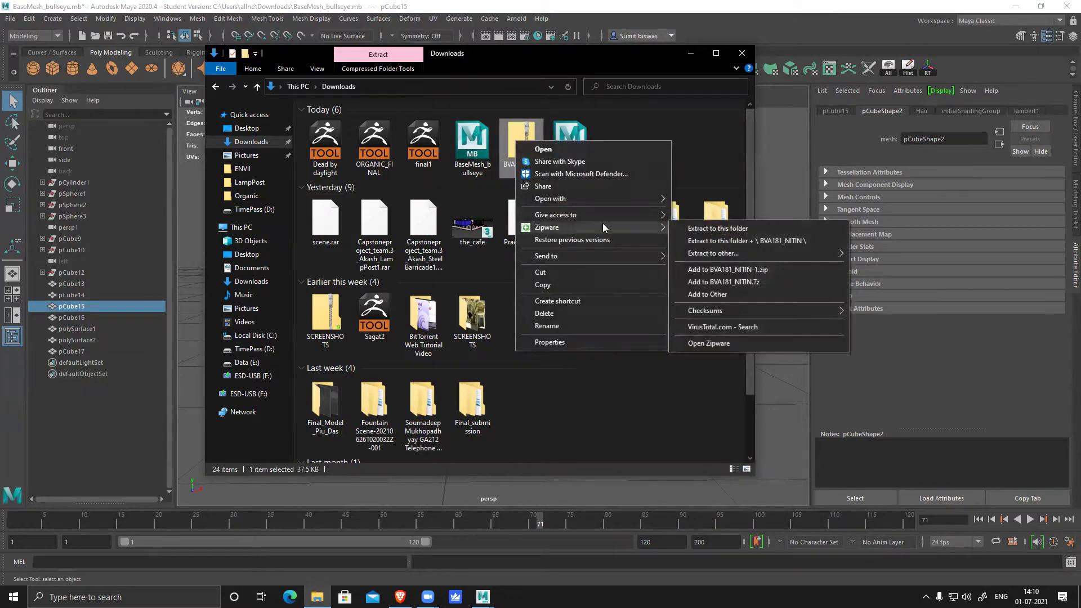
{"action": "left_click", "coordinate": [727, 242]}
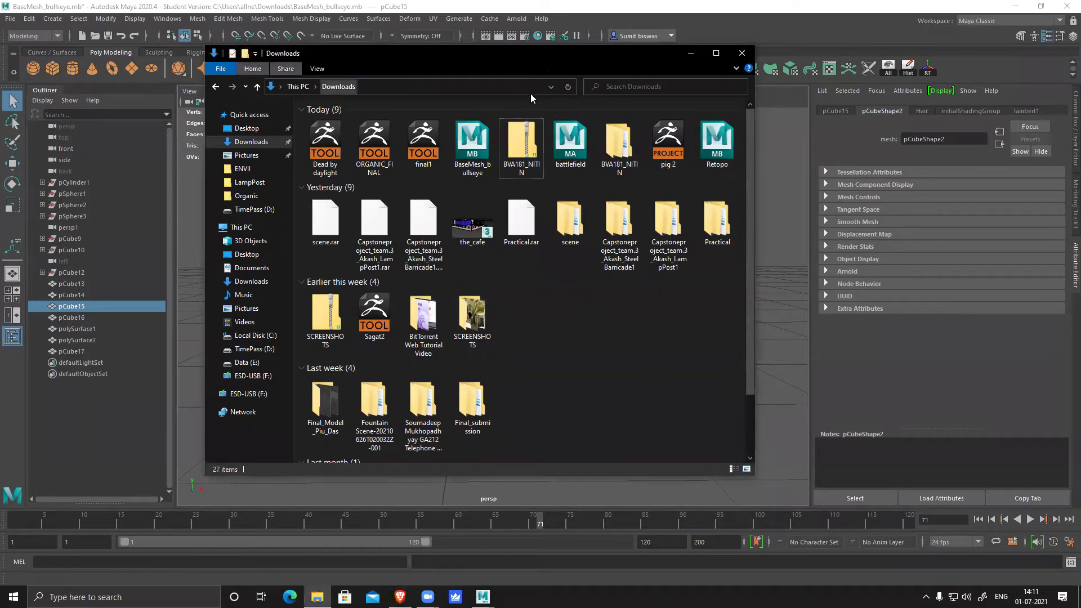
- Return to Maya, take a last look at the whole horse, and start a new empty scene
{"action": "left_click", "coordinate": [691, 53]}
{"action": "scroll", "coordinate": [636, 330], "scroll_direction": "down", "scroll_amount": 4}
{"action": "left_click_drag", "start_coordinate": [636, 330], "coordinate": [516, 307], "text": "alt"}
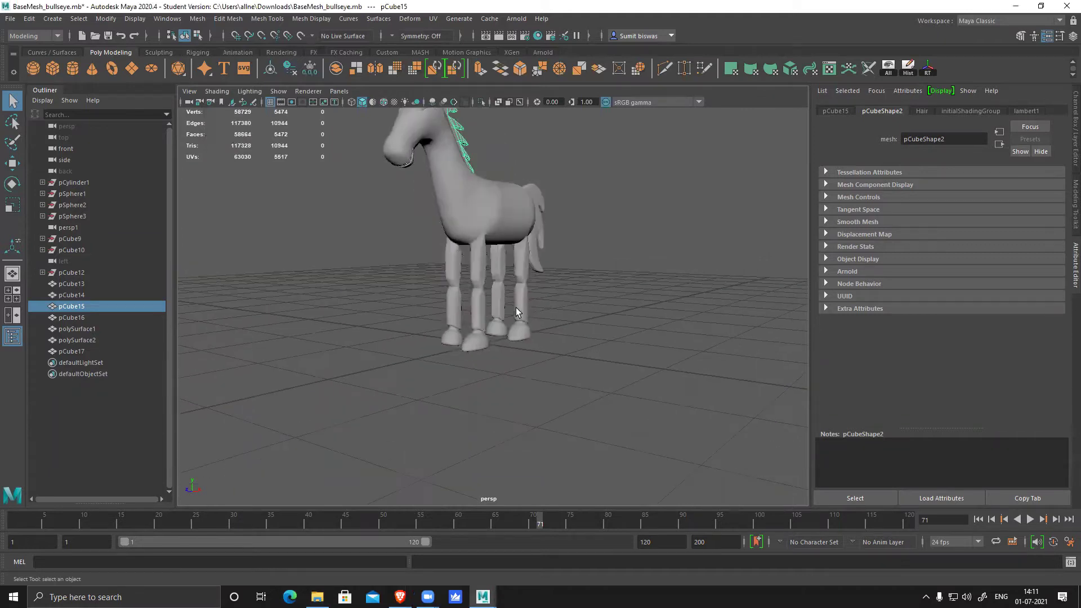
{"action": "middle_click_drag", "start_coordinate": [515, 307], "coordinate": [485, 353], "text": "alt"}
{"action": "key", "text": "alt+Tab"}
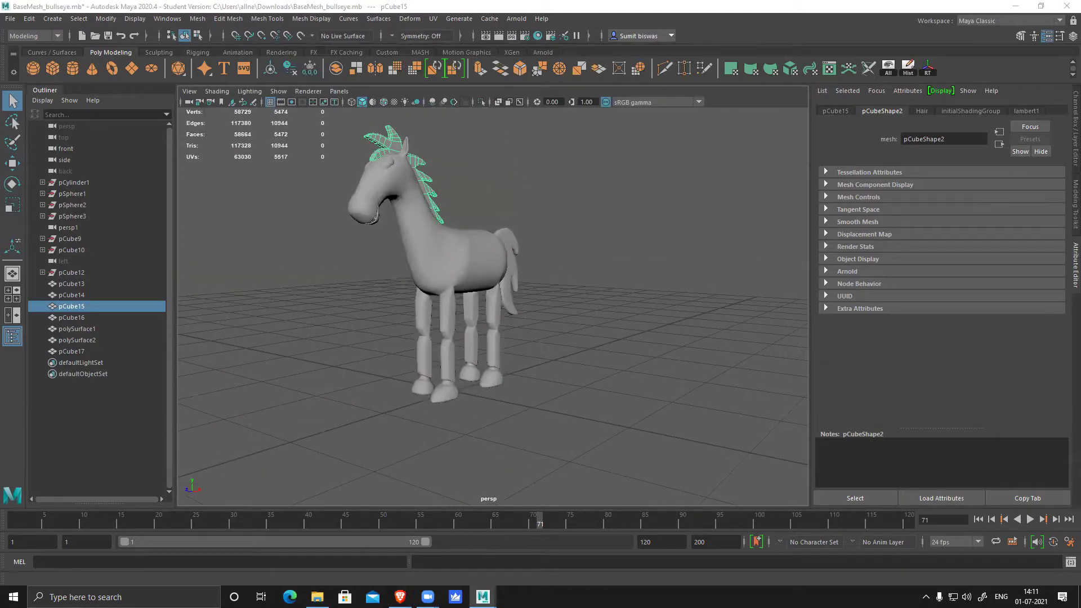
{"action": "left_click", "coordinate": [81, 36]}
{"action": "left_click", "coordinate": [544, 300]}
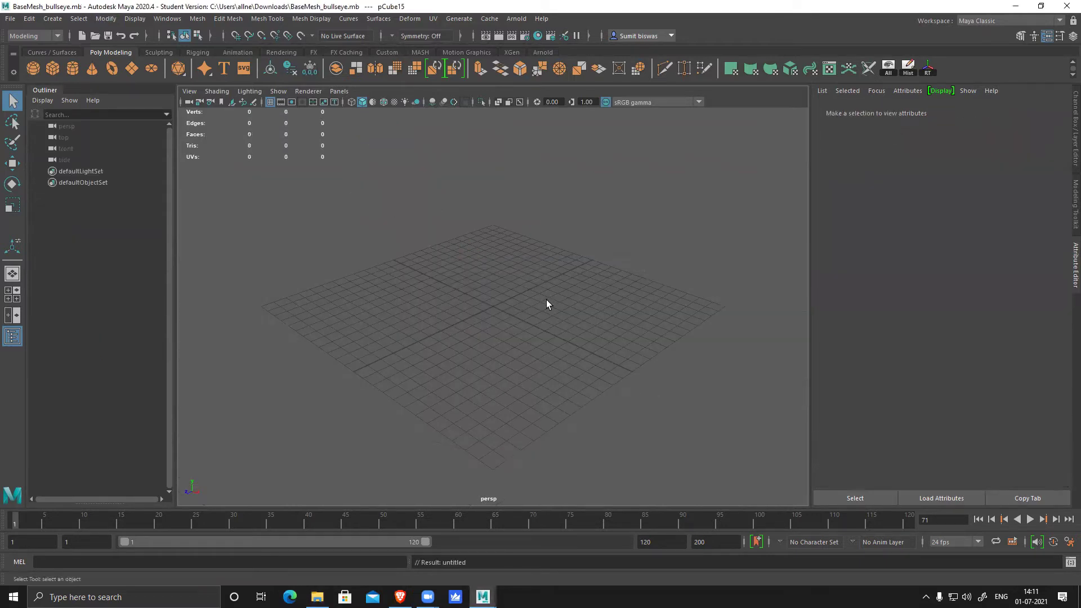
- Bring the cow model file into the new scene and show its body mesh unsmoothed with its wireframe
{"action": "left_click_drag", "start_coordinate": [483, 595], "coordinate": [535, 304]}
{"action": "right_click_drag", "start_coordinate": [535, 304], "coordinate": [747, 446], "text": "alt"}
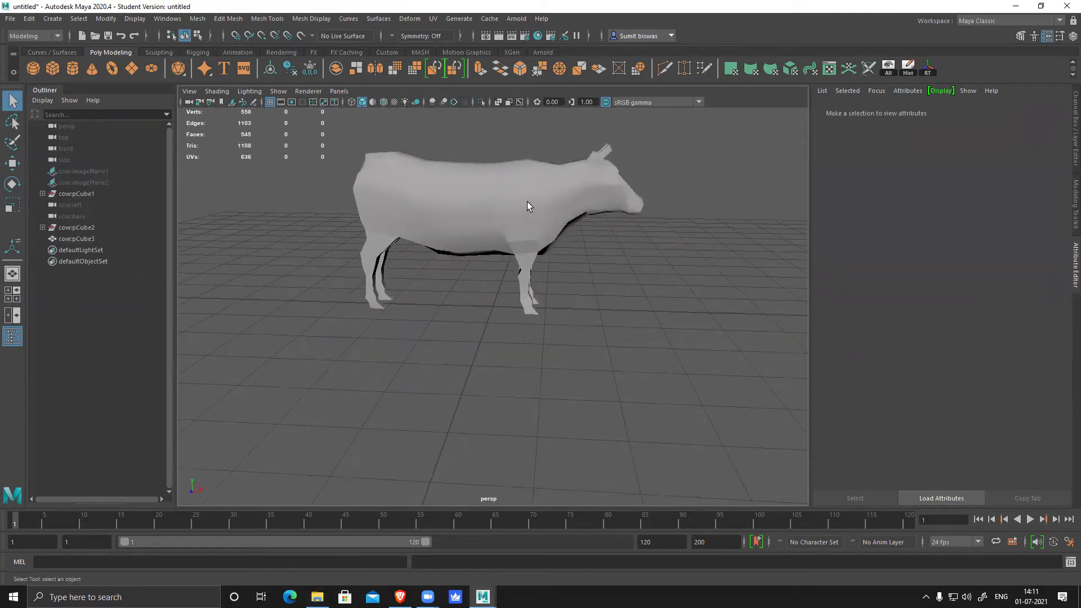
{"action": "left_click", "coordinate": [527, 202]}
{"action": "middle_click_drag", "start_coordinate": [613, 287], "coordinate": [603, 307], "text": "alt"}
{"action": "key", "text": "1"}
{"action": "left_click_drag", "start_coordinate": [603, 306], "coordinate": [413, 329], "text": "alt"}
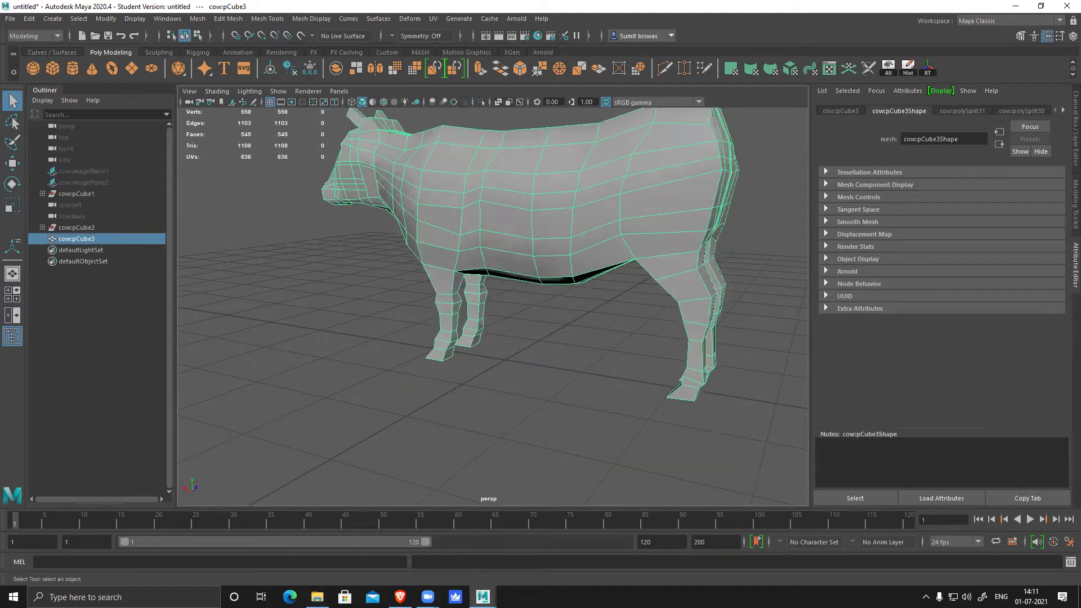
{"action": "left_click_drag", "start_coordinate": [484, 221], "coordinate": [536, 263], "text": "alt"}
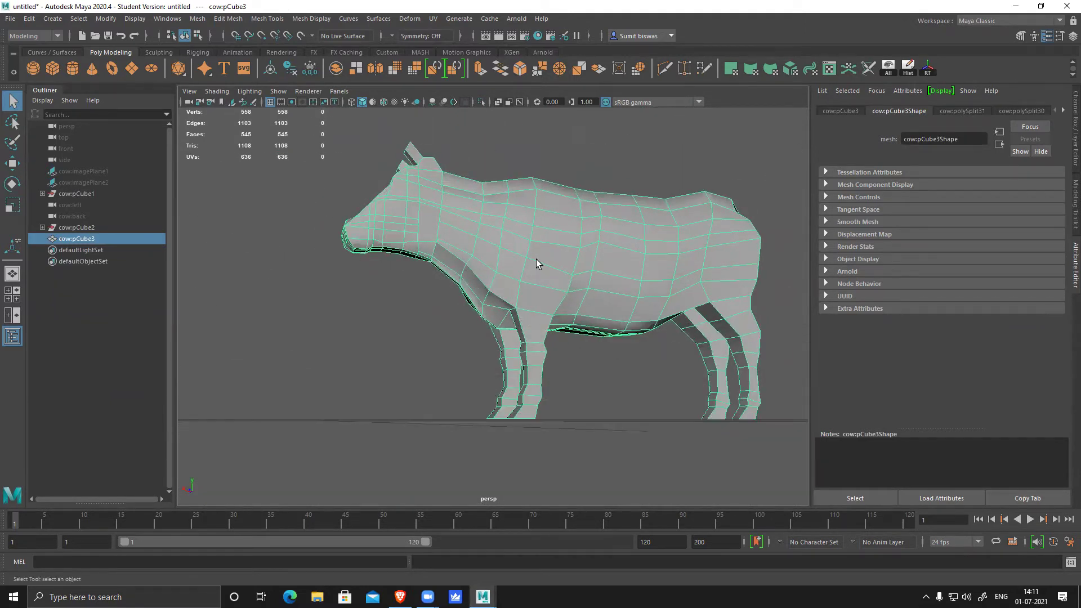
- Turn on smooth preview for the cow body and examine the edges above the front leg
{"action": "key", "text": "3"}
{"action": "left_click", "coordinate": [611, 393]}
{"action": "left_click_drag", "start_coordinate": [591, 296], "coordinate": [566, 308], "text": "alt"}
{"action": "left_click", "coordinate": [515, 235]}
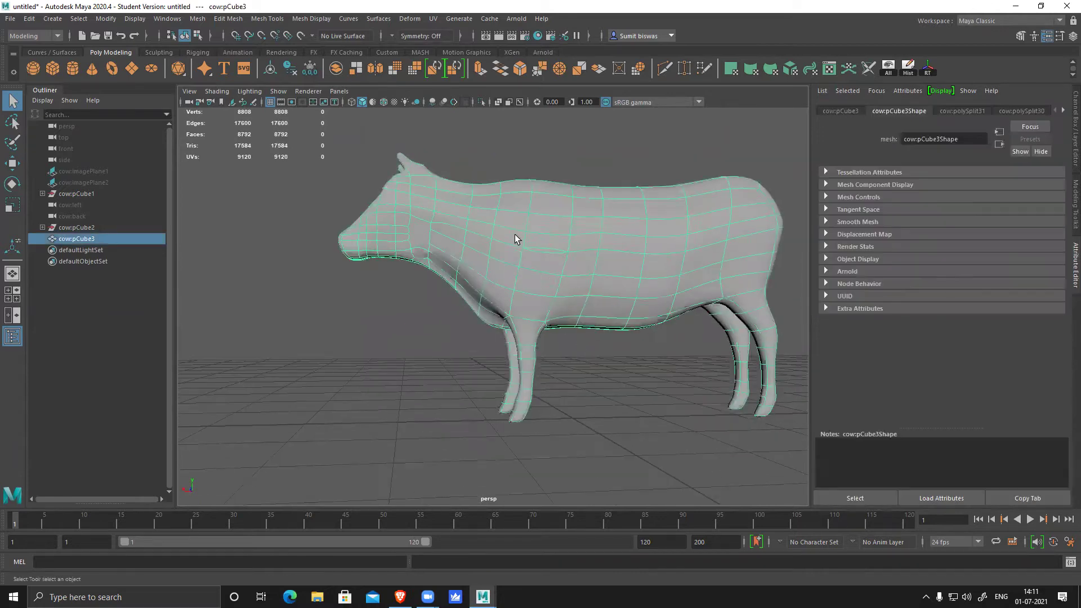
{"action": "scroll", "coordinate": [515, 234], "scroll_direction": "up", "scroll_amount": 10}
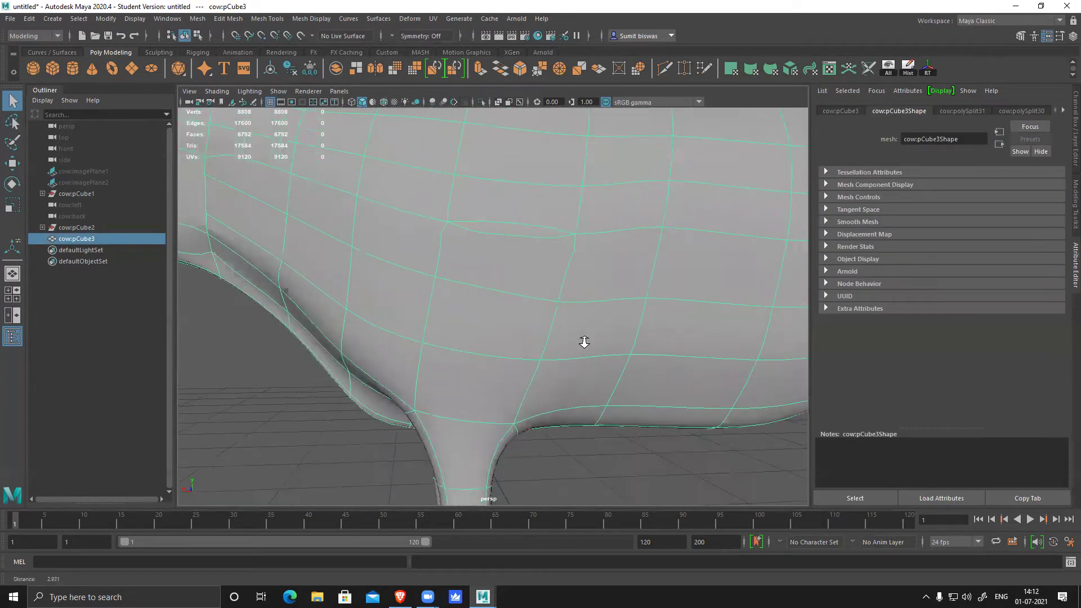
{"action": "scroll", "coordinate": [584, 342], "scroll_direction": "up", "scroll_amount": 3}
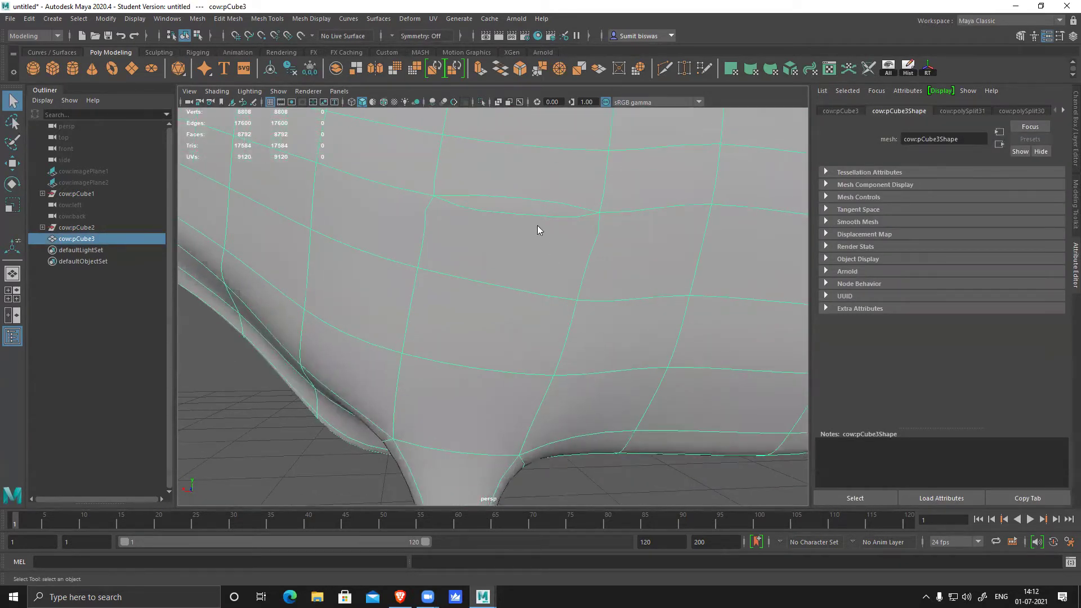
- Delete the redundant doubled edge on the cow's shoulder above the front leg
{"action": "right_click_drag", "start_coordinate": [538, 225], "coordinate": [531, 197]}
{"action": "left_click", "coordinate": [529, 197]}
{"action": "right_click_drag", "start_coordinate": [629, 167], "coordinate": [520, 269], "text": "shift"}
{"action": "left_click_drag", "start_coordinate": [519, 269], "coordinate": [545, 253], "text": "alt"}
- Collapse the short leftover edge on the cow's shoulder and turn smooth preview off
{"action": "right_click_drag", "start_coordinate": [548, 207], "coordinate": [582, 251]}
{"action": "middle_click_drag", "start_coordinate": [582, 250], "coordinate": [492, 303], "text": "alt"}
{"action": "right_click_drag", "start_coordinate": [492, 303], "coordinate": [542, 292], "text": "alt"}
{"action": "right_click_drag", "start_coordinate": [468, 239], "coordinate": [468, 137]}
{"action": "left_click", "coordinate": [471, 242]}
{"action": "right_click_drag", "start_coordinate": [470, 313], "coordinate": [623, 186], "text": "shift"}
{"action": "right_click_drag", "start_coordinate": [546, 303], "coordinate": [516, 340], "text": "alt"}
{"action": "left_click_drag", "start_coordinate": [517, 340], "coordinate": [529, 322], "text": "alt"}
{"action": "key", "text": "1"}
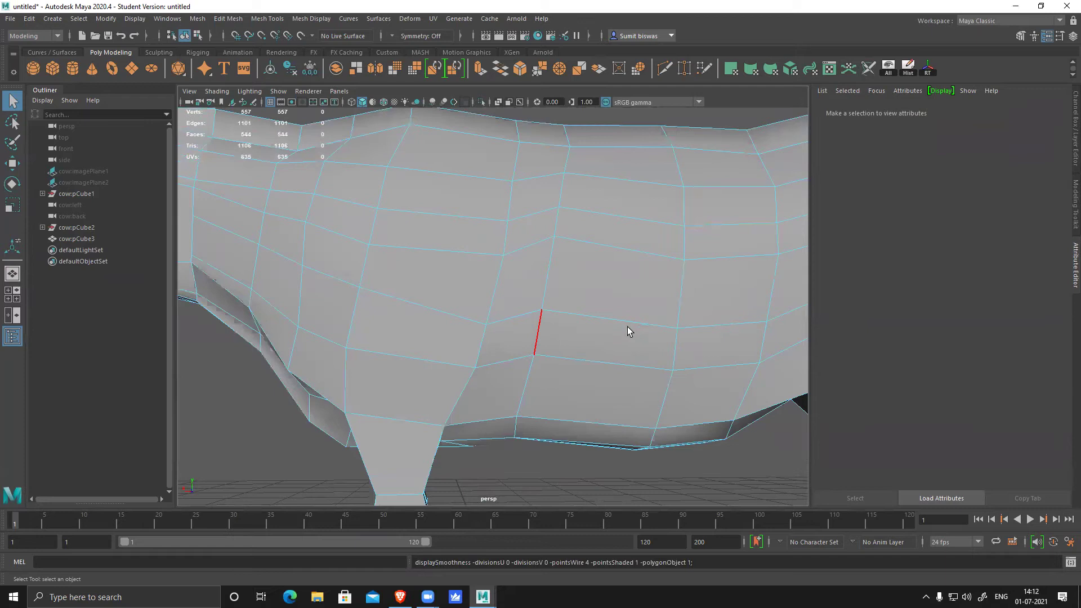
- Try to collapse a lengthwise edge on the middle of the cow's flank, and undo it
{"action": "right_click_drag", "start_coordinate": [628, 331], "coordinate": [534, 343], "text": "alt"}
{"action": "mouse_move", "coordinate": [533, 343]}
{"action": "left_mouse_down", "text": "alt"}
{"action": "mouse_move", "coordinate": [506, 330]}
{"action": "mouse_move", "coordinate": [560, 326]}
{"action": "mouse_move", "coordinate": [491, 368]}
{"action": "mouse_move", "coordinate": [529, 322]}
{"action": "left_mouse_up", "text": "alt"}
{"action": "scroll", "coordinate": [563, 323], "scroll_direction": "down", "scroll_amount": 5}
{"action": "right_click_drag", "start_coordinate": [530, 322], "coordinate": [616, 396], "text": "alt"}
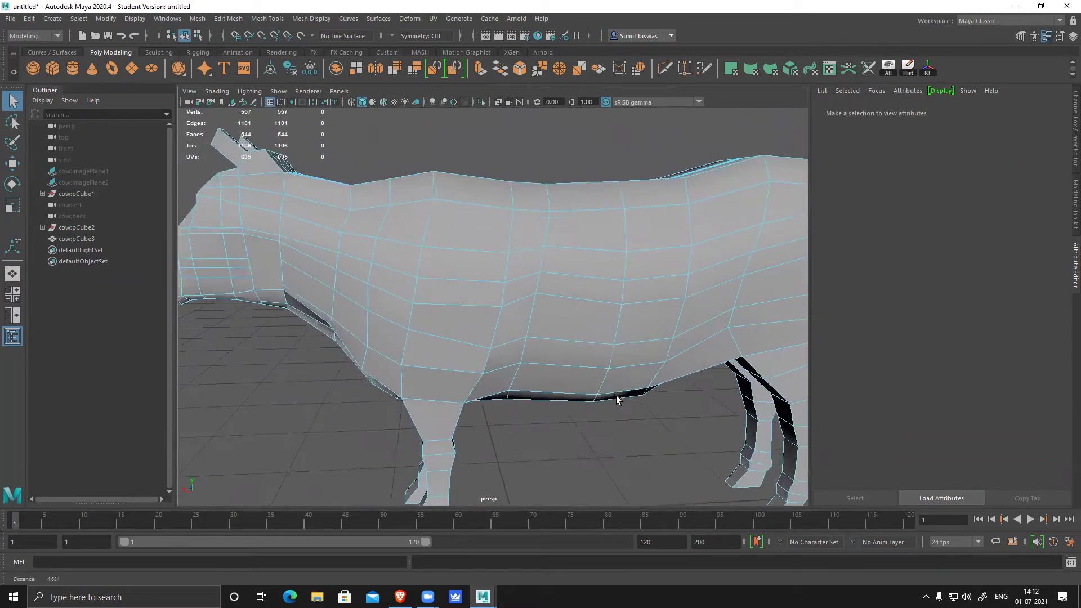
{"action": "left_click_drag", "start_coordinate": [556, 332], "coordinate": [552, 287], "text": "alt"}
{"action": "scroll", "coordinate": [546, 273], "scroll_direction": "up", "scroll_amount": 3}
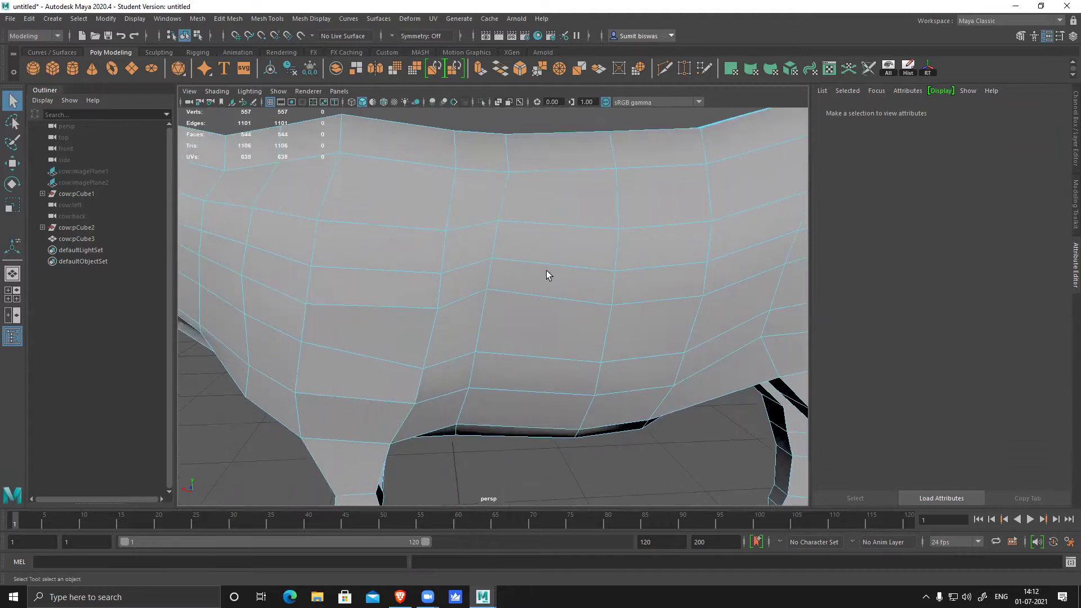
{"action": "left_click", "coordinate": [572, 274]}
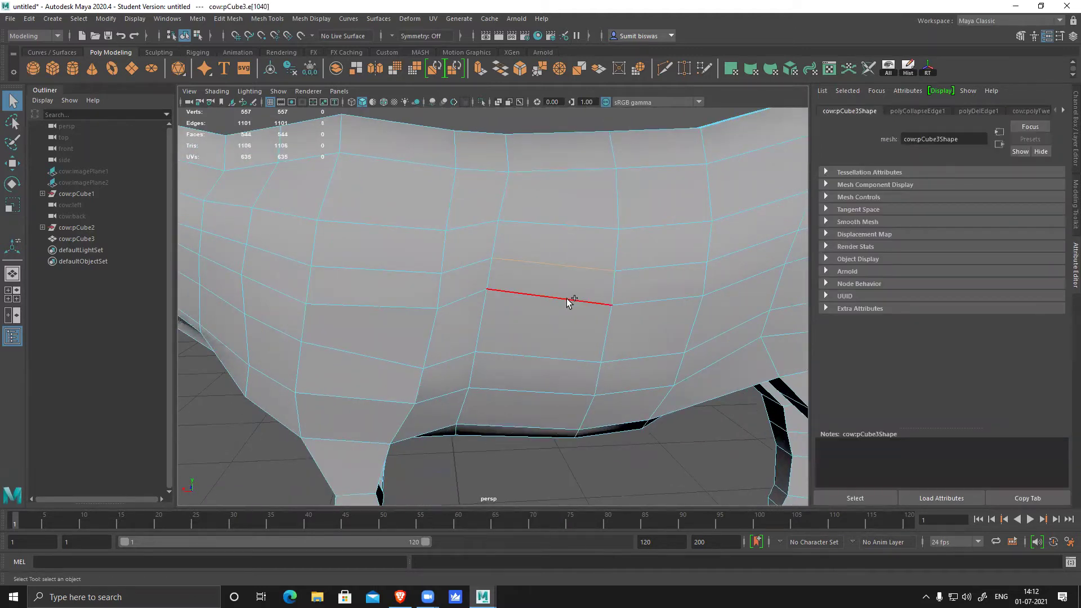
{"action": "right_click", "coordinate": [566, 298], "text": "shift"}
{"action": "right_click_drag", "start_coordinate": [567, 290], "coordinate": [651, 179], "text": "shift"}
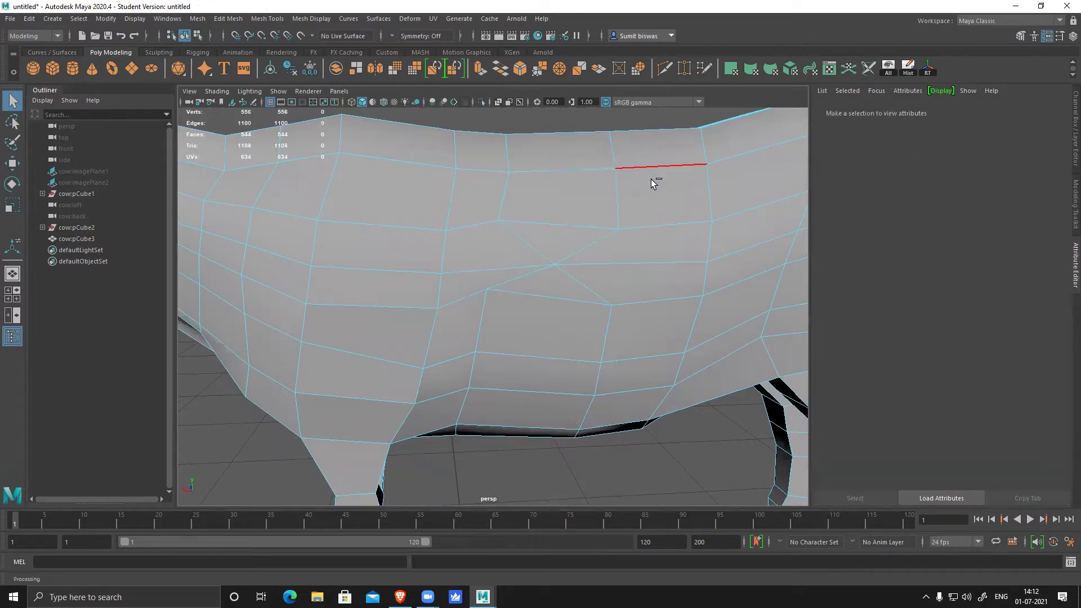
{"action": "key", "text": "ctrl+z"}
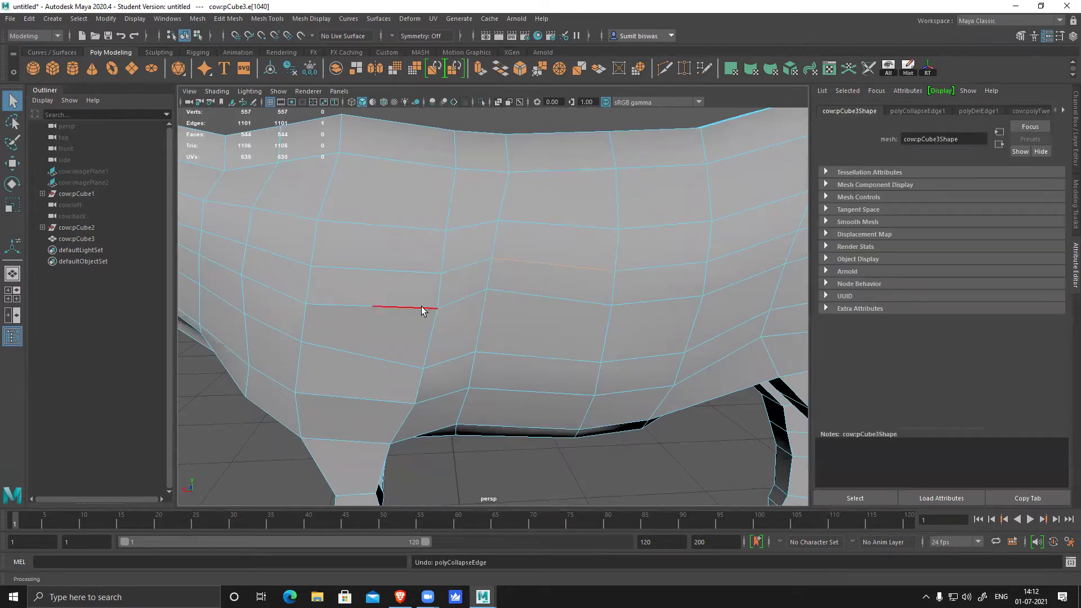
- Examine the cow's head, neck and back topology and return the mesh to object mode
{"action": "right_click_drag", "start_coordinate": [597, 349], "coordinate": [551, 345], "text": "alt"}
{"action": "left_click_drag", "start_coordinate": [551, 344], "coordinate": [431, 290], "text": "alt"}
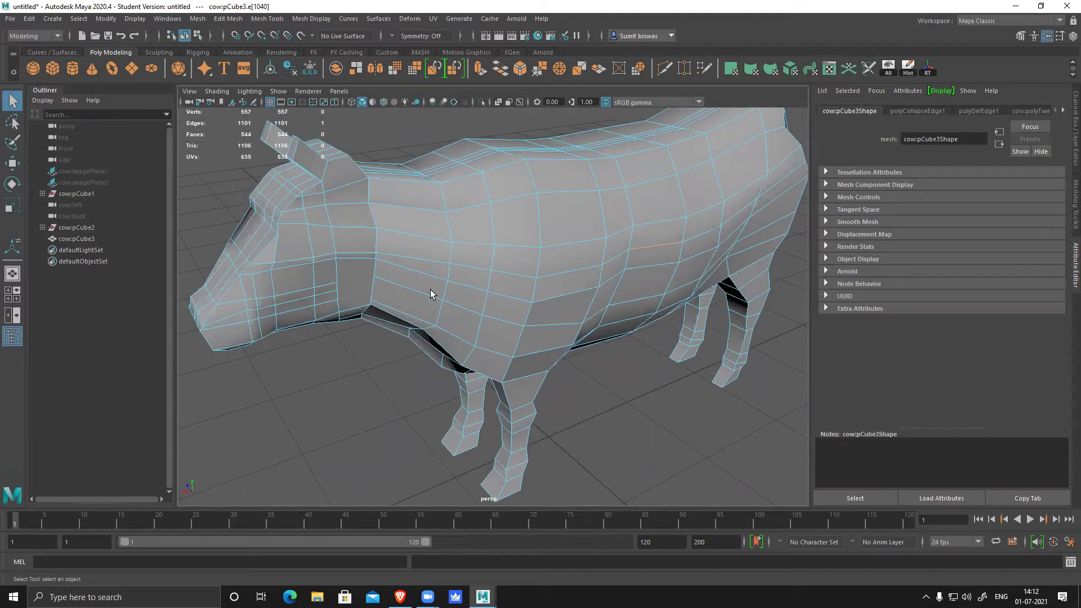
{"action": "mouse_move", "coordinate": [433, 276]}
{"action": "left_mouse_down", "text": "alt"}
{"action": "mouse_move", "coordinate": [370, 290]}
{"action": "mouse_move", "coordinate": [413, 273]}
{"action": "left_mouse_up", "text": "alt"}
{"action": "scroll", "coordinate": [481, 299], "scroll_direction": "up", "scroll_amount": 3}
{"action": "left_click_drag", "start_coordinate": [480, 299], "coordinate": [589, 305], "text": "alt"}
{"action": "scroll", "coordinate": [432, 256], "scroll_direction": "up", "scroll_amount": 2}
{"action": "scroll", "coordinate": [431, 258], "scroll_direction": "down", "scroll_amount": 8}
{"action": "right_click_drag", "start_coordinate": [525, 234], "coordinate": [588, 216]}
{"action": "left_click_drag", "start_coordinate": [632, 242], "coordinate": [601, 293], "text": "alt"}
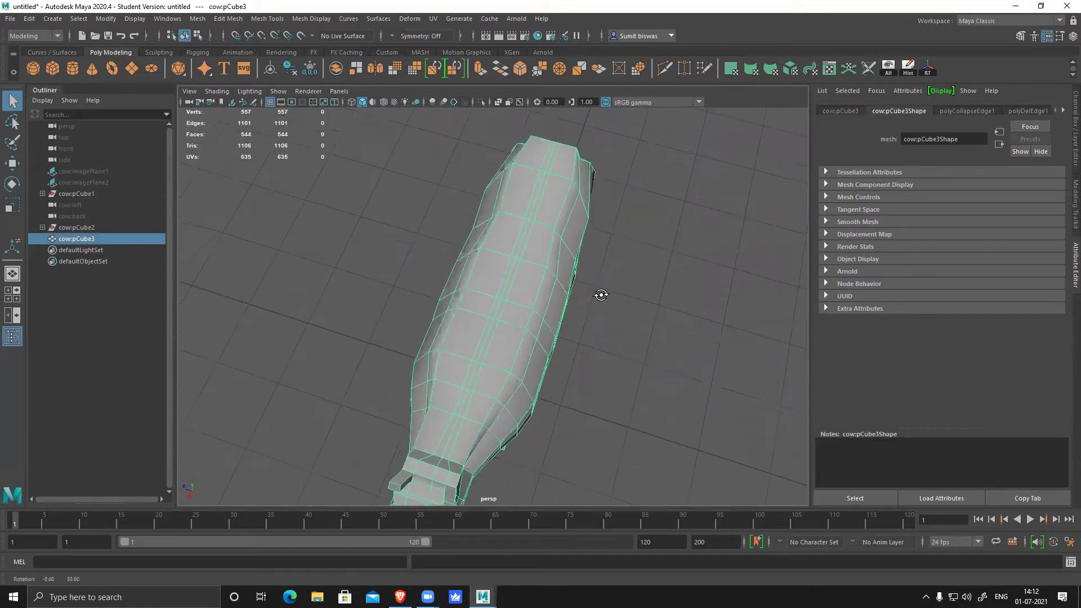
- Preview the cow mesh smoothed and check its overall shape and edge flow
{"action": "key", "text": "3"}
{"action": "left_click", "coordinate": [596, 336]}
{"action": "left_click_drag", "start_coordinate": [596, 335], "coordinate": [447, 233], "text": "alt"}
{"action": "left_click", "coordinate": [453, 279]}
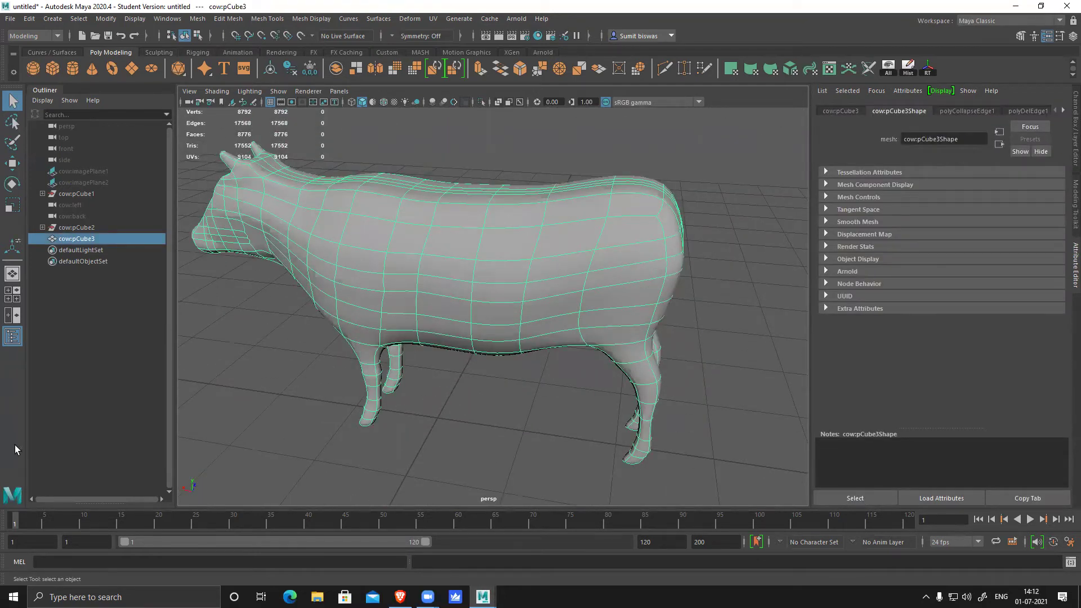
{"action": "left_click_drag", "start_coordinate": [531, 487], "coordinate": [511, 240], "text": "alt"}
- Turn off smooth preview, put the cow in face editing and select a belly face with an adjusted soft-selection radius
{"action": "key", "text": "1"}
{"action": "left_click_drag", "start_coordinate": [503, 296], "coordinate": [452, 287], "text": "alt"}
{"action": "right_click_drag", "start_coordinate": [453, 287], "coordinate": [453, 315]}
{"action": "left_click_drag", "start_coordinate": [514, 308], "coordinate": [495, 349], "text": "alt"}
{"action": "left_click_drag", "start_coordinate": [506, 389], "coordinate": [436, 320], "text": "alt"}
{"action": "right_click_drag", "start_coordinate": [491, 260], "coordinate": [523, 204]}
{"action": "left_click", "coordinate": [475, 316]}
{"action": "key", "text": "b"}
{"action": "left_click_drag", "start_coordinate": [491, 348], "coordinate": [525, 326]}
{"action": "left_click_drag", "start_coordinate": [509, 384], "coordinate": [558, 410], "text": "alt"}
{"action": "left_click", "coordinate": [497, 333], "text": "shift"}
- Move the soft-selected belly area slightly downward with Object X symmetry and undo the last adjustment
{"action": "key", "text": "r"}
{"action": "key", "text": "w"}
{"action": "left_click_drag", "start_coordinate": [559, 371], "coordinate": [568, 383]}
{"action": "left_click_drag", "start_coordinate": [571, 386], "coordinate": [569, 386]}
{"action": "left_click_drag", "start_coordinate": [470, 287], "coordinate": [531, 348], "text": "alt"}
{"action": "key", "text": "ctrl+z"}
{"action": "left_click_drag", "start_coordinate": [468, 386], "coordinate": [451, 335], "text": "alt"}
{"action": "left_click", "coordinate": [502, 342]}
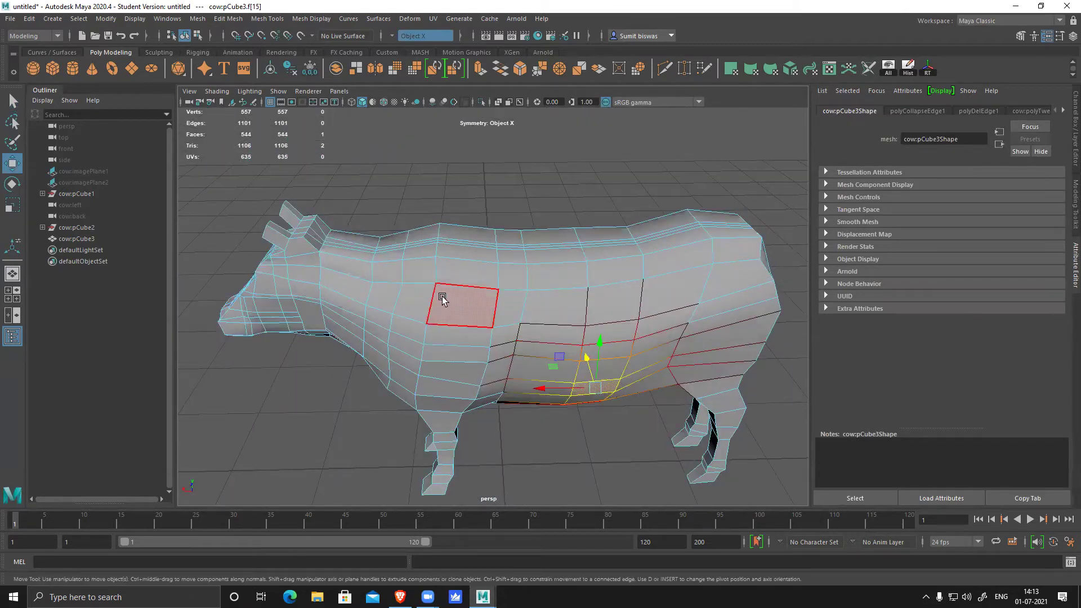
- Move the soft-selected face area on the cow's lower flank, ahead of the hind leg, slightly inward
{"action": "left_click", "coordinate": [565, 337]}
{"action": "left_click", "coordinate": [546, 356], "text": "shift"}
{"action": "left_click_drag", "start_coordinate": [553, 402], "coordinate": [495, 347], "text": "alt"}
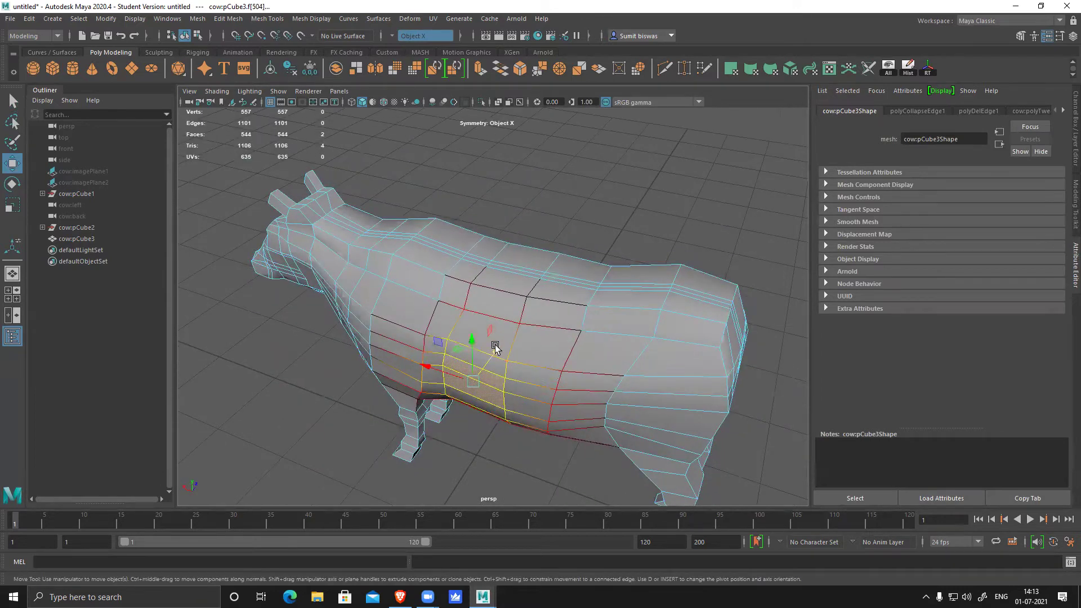
{"action": "left_click_drag", "start_coordinate": [560, 366], "coordinate": [526, 417], "text": "alt"}
{"action": "left_click", "coordinate": [539, 428]}
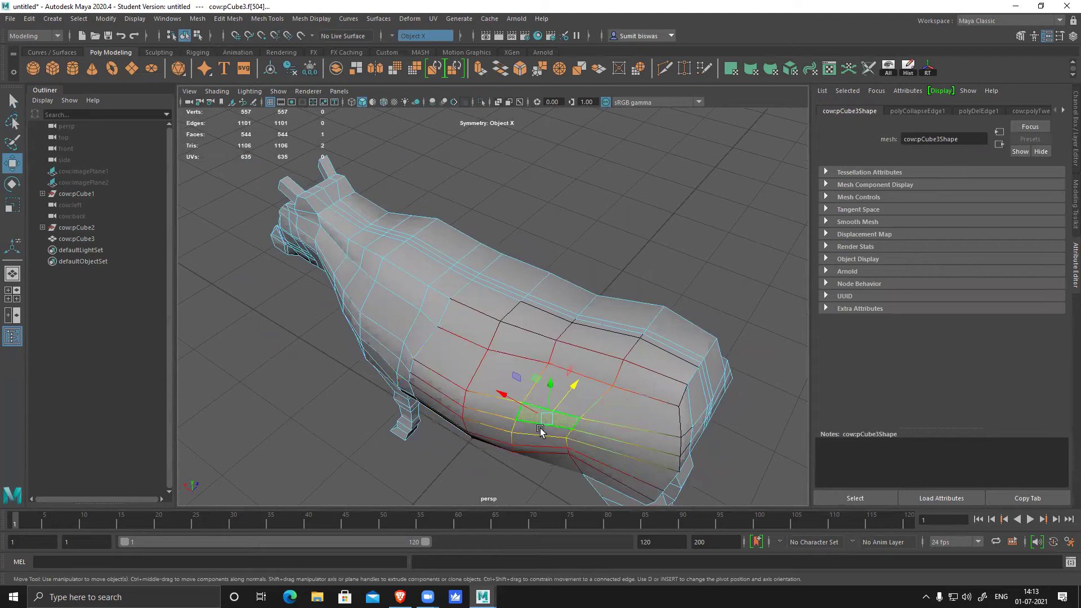
{"action": "left_click", "coordinate": [558, 446]}
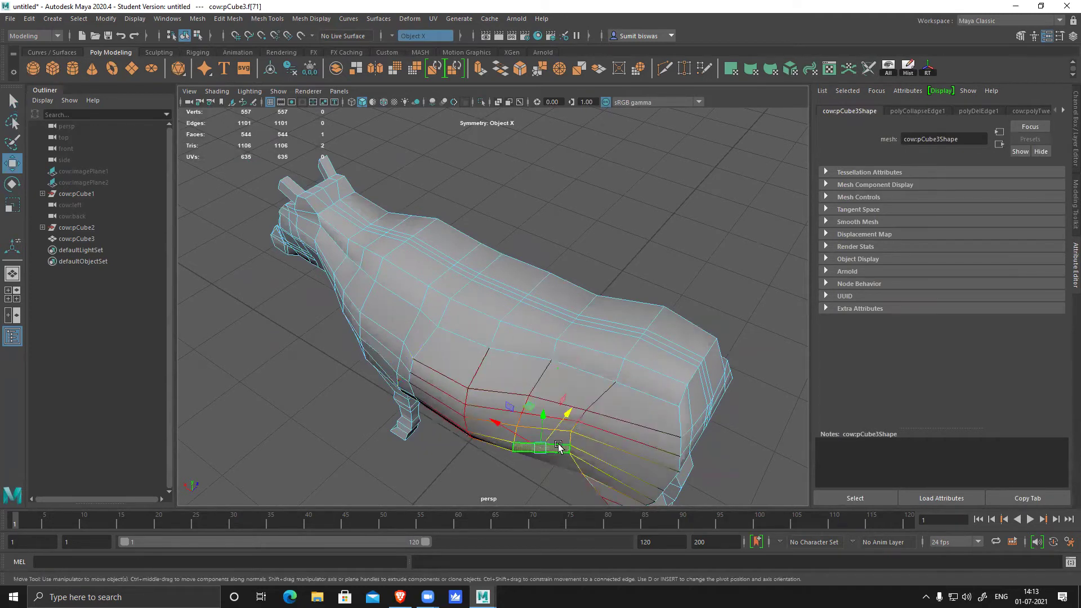
{"action": "left_click_drag", "start_coordinate": [566, 416], "coordinate": [572, 409]}
{"action": "left_click", "coordinate": [644, 470]}
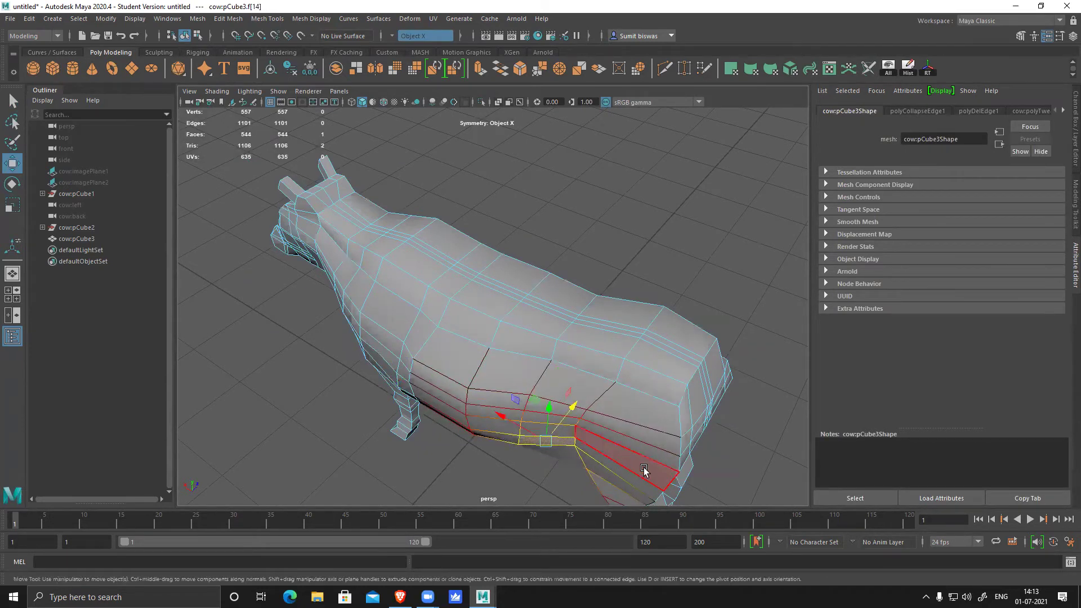
{"action": "left_click", "coordinate": [644, 470]}
{"action": "left_click_drag", "start_coordinate": [644, 470], "coordinate": [599, 352], "text": "alt"}
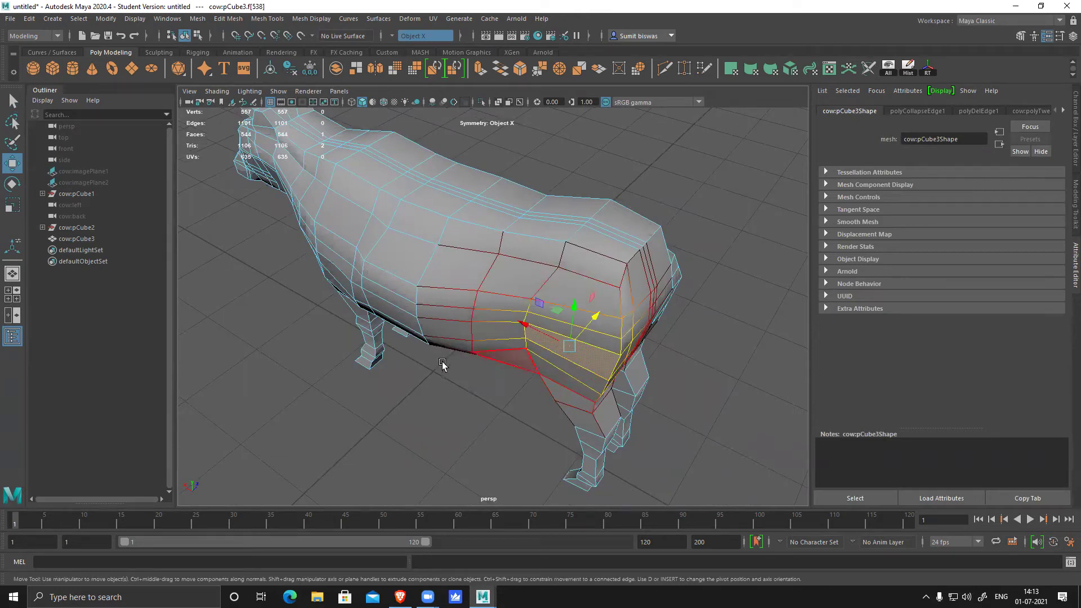
{"action": "left_click_drag", "start_coordinate": [539, 387], "coordinate": [533, 360], "text": "alt"}
- Insert a vertical edge loop through the cow's hindquarters with Multi-Cut and reshape the thigh by moving a soft-selected edge sideways
{"action": "right_click_drag", "start_coordinate": [518, 273], "coordinate": [561, 239]}
{"action": "key", "text": "Return"}
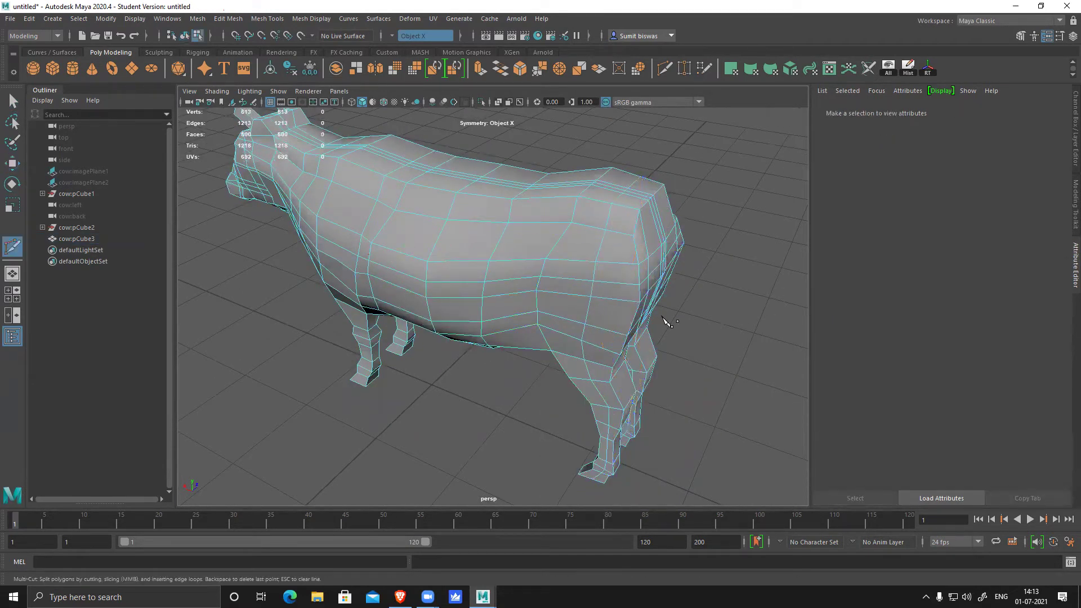
{"action": "key", "text": "w"}
{"action": "left_click", "coordinate": [585, 313]}
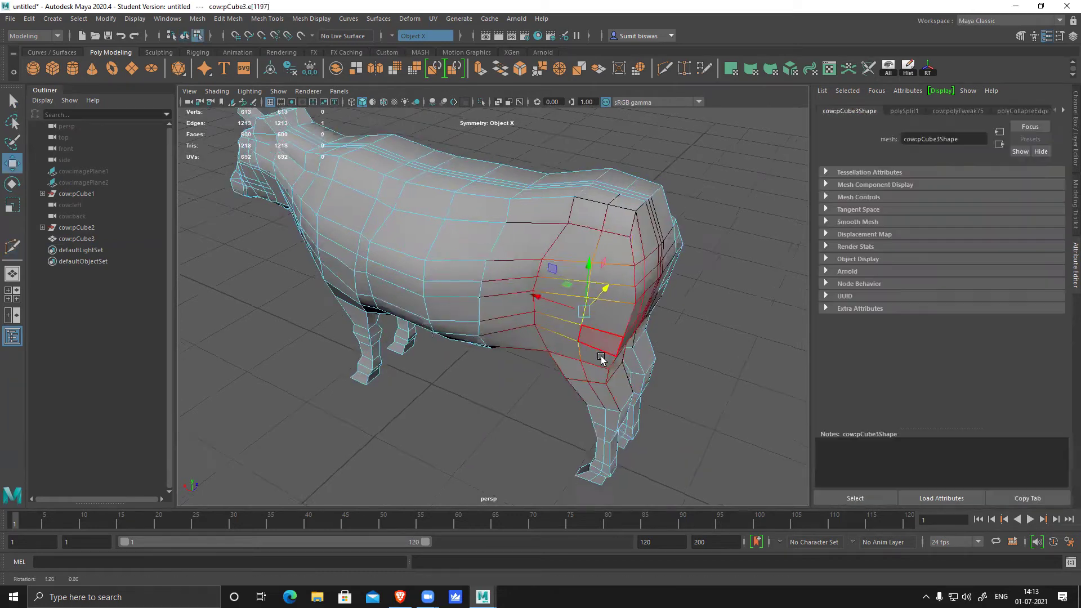
{"action": "left_click_drag", "start_coordinate": [586, 313], "coordinate": [505, 329], "text": "alt"}
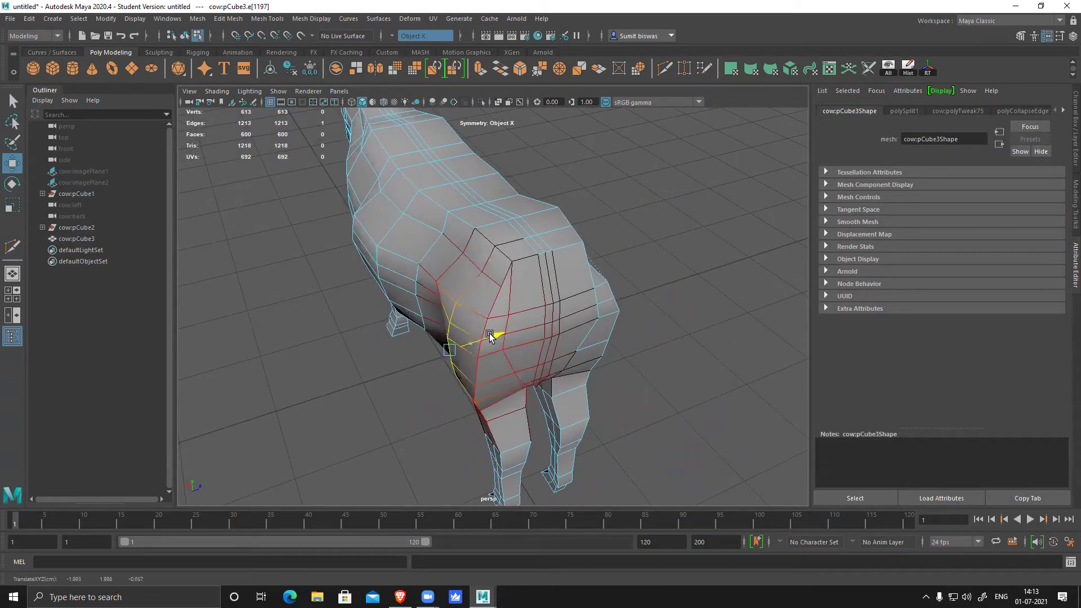
{"action": "left_click_drag", "start_coordinate": [461, 378], "coordinate": [519, 345], "text": "alt"}
{"action": "right_click_drag", "start_coordinate": [519, 345], "coordinate": [518, 348], "text": "alt"}
{"action": "left_click_drag", "start_coordinate": [517, 348], "coordinate": [417, 279], "text": "alt"}
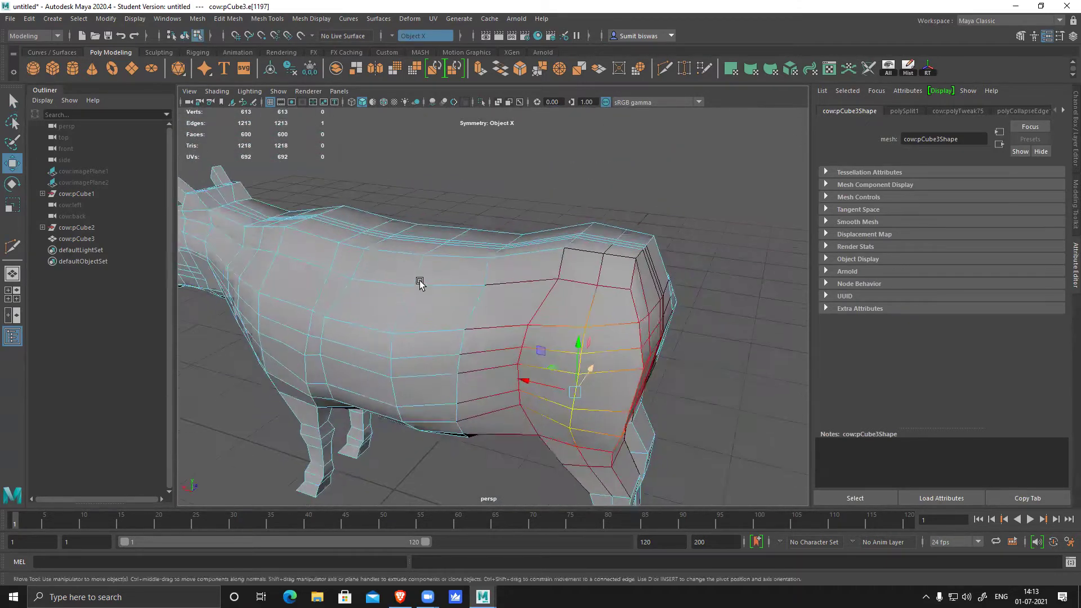
- Apply Edit Edge Flow to the lengthwise edge loop on the cow's upper flank and return the mesh to object mode
{"action": "double_click", "coordinate": [410, 254]}
{"action": "right_click_drag", "start_coordinate": [478, 255], "coordinate": [478, 367], "text": "shift"}
{"action": "left_click_drag", "start_coordinate": [495, 299], "coordinate": [471, 304], "text": "alt"}
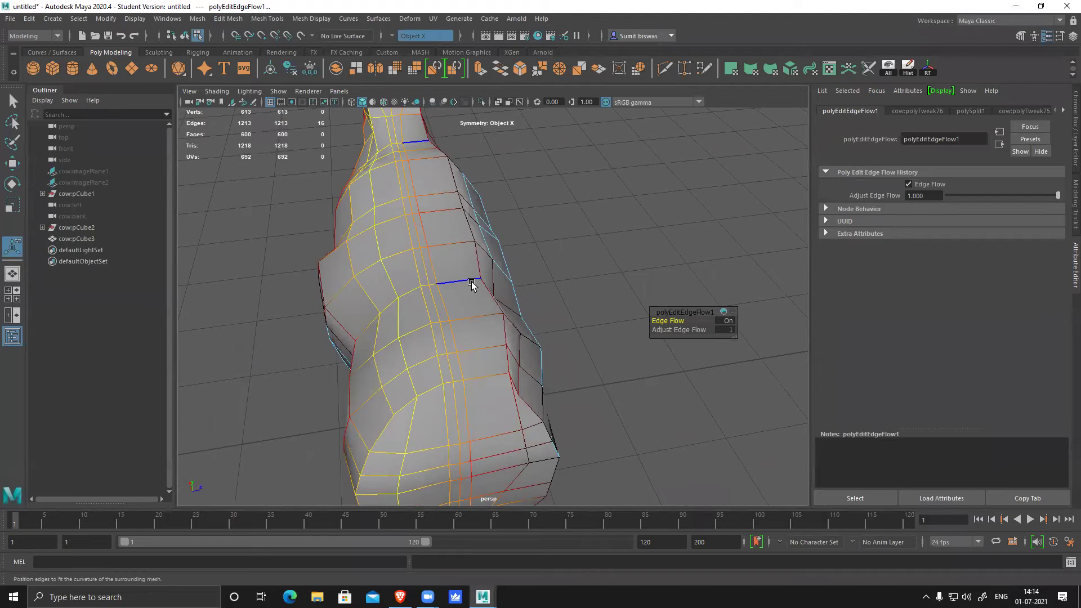
{"action": "left_click_drag", "start_coordinate": [623, 398], "coordinate": [512, 272], "text": "alt"}
{"action": "right_click_drag", "start_coordinate": [512, 272], "coordinate": [571, 241]}
{"action": "left_click_drag", "start_coordinate": [660, 236], "coordinate": [525, 266], "text": "alt"}
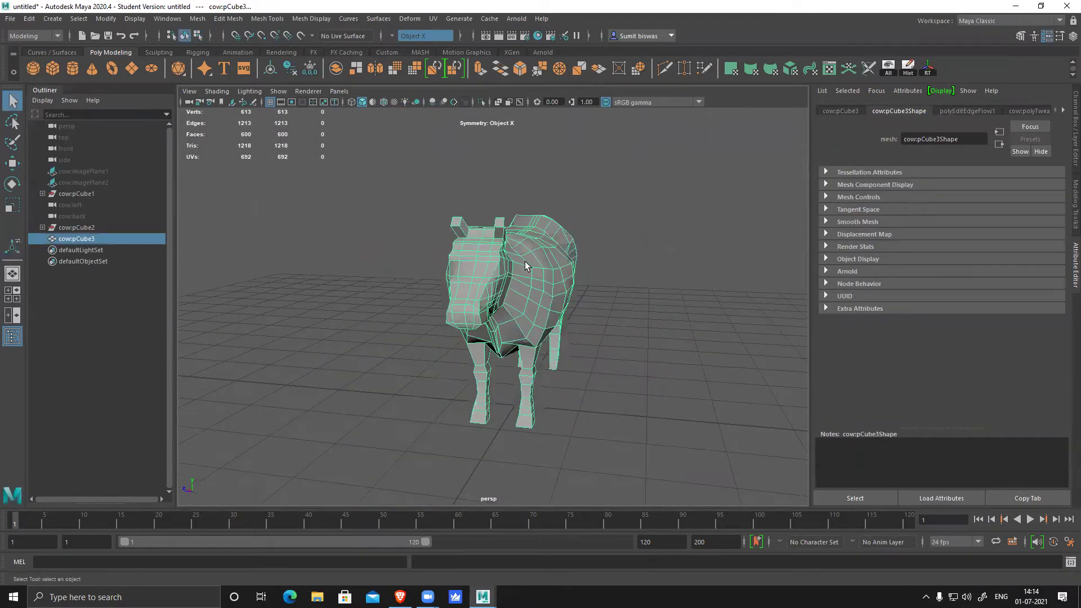
{"action": "key", "text": "w"}
{"action": "left_click_drag", "start_coordinate": [620, 299], "coordinate": [376, 341], "text": "alt"}
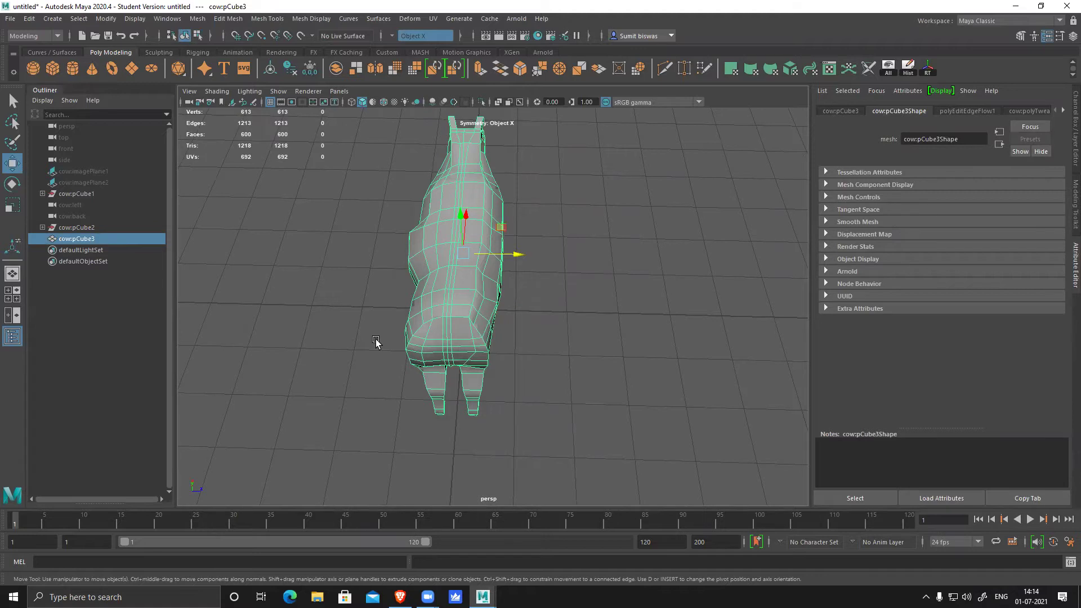
{"action": "left_click_drag", "start_coordinate": [458, 338], "coordinate": [607, 305], "text": "alt"}
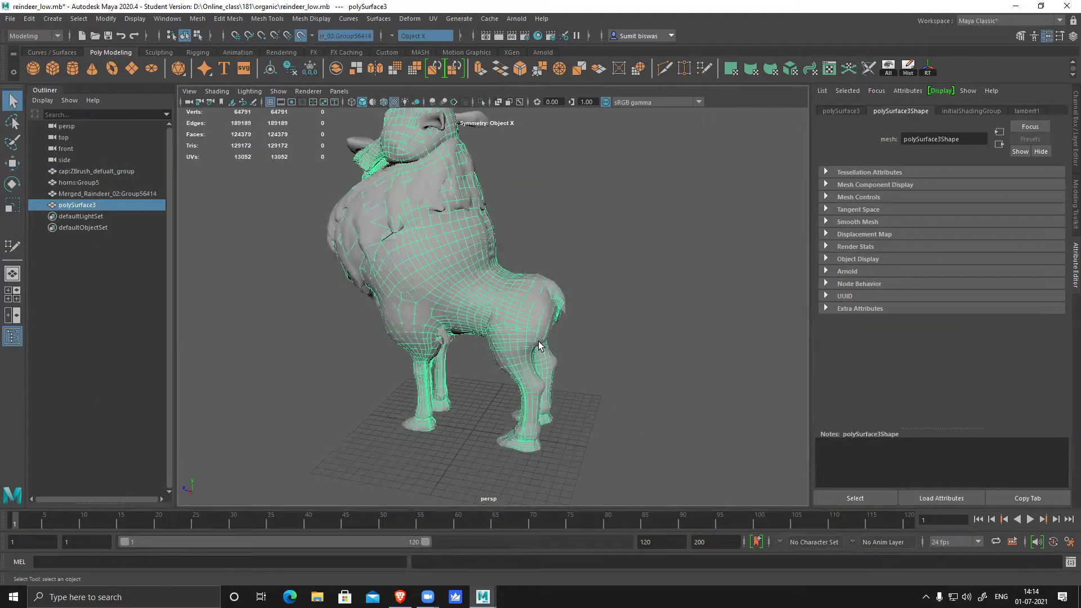
- Examine the edge flow around the reindeer's hindquarters, hind legs and belly in the reindeer_low.mb scene
{"action": "left_click_drag", "start_coordinate": [539, 342], "coordinate": [570, 335], "text": "alt"}
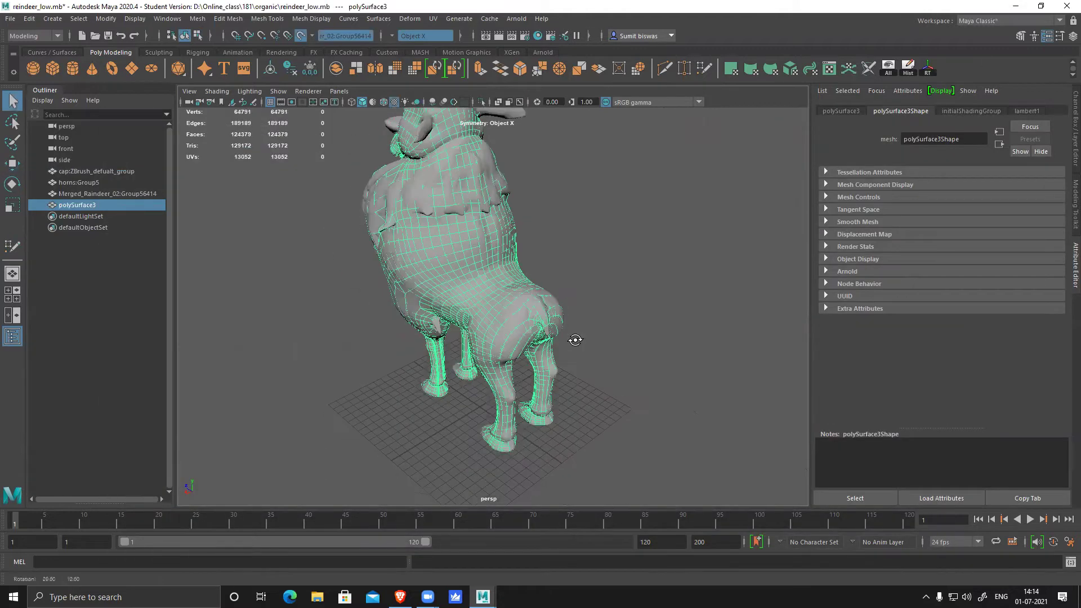
{"action": "right_click_drag", "start_coordinate": [570, 335], "coordinate": [613, 414], "text": "alt"}
{"action": "left_click_drag", "start_coordinate": [613, 413], "coordinate": [501, 333], "text": "alt"}
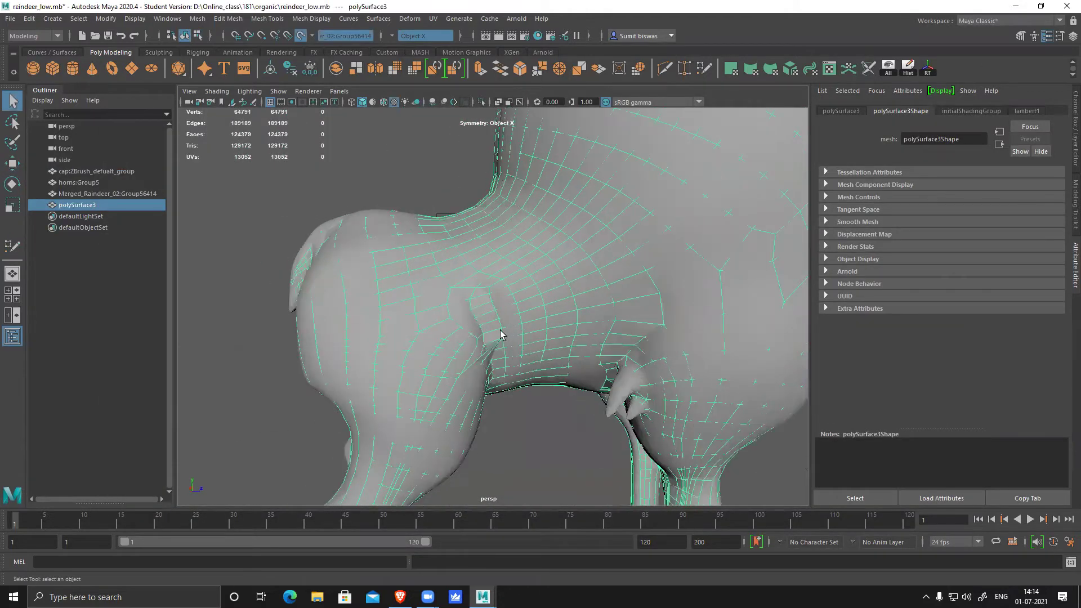
{"action": "left_click_drag", "start_coordinate": [459, 363], "coordinate": [434, 320], "text": "alt"}
{"action": "right_click_drag", "start_coordinate": [643, 372], "coordinate": [428, 338], "text": "alt"}
{"action": "left_click_drag", "start_coordinate": [428, 338], "coordinate": [579, 308], "text": "alt"}
{"action": "right_click_drag", "start_coordinate": [580, 307], "coordinate": [535, 343], "text": "alt"}
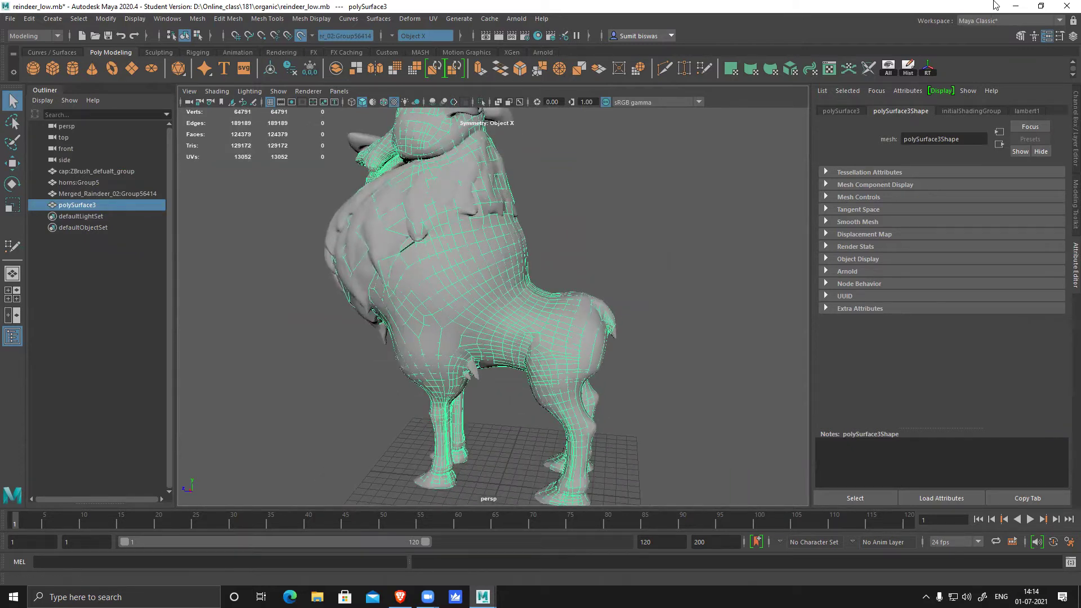
- Switch back to the untitled cow scene and select the cow mesh
{"action": "left_click", "coordinate": [1015, 6]}
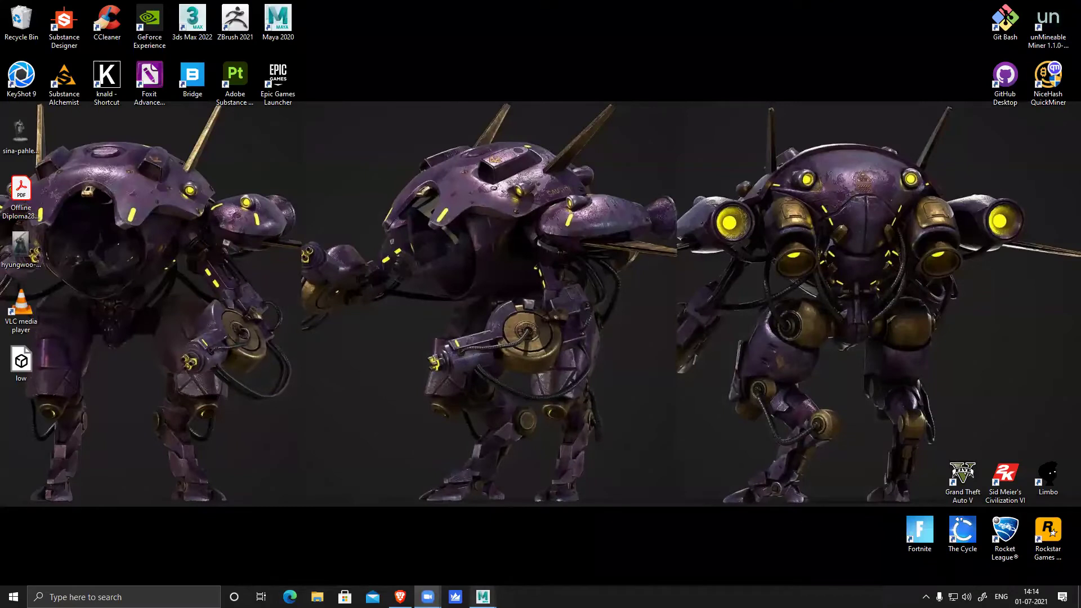
{"action": "mouse_move", "coordinate": [483, 595]}
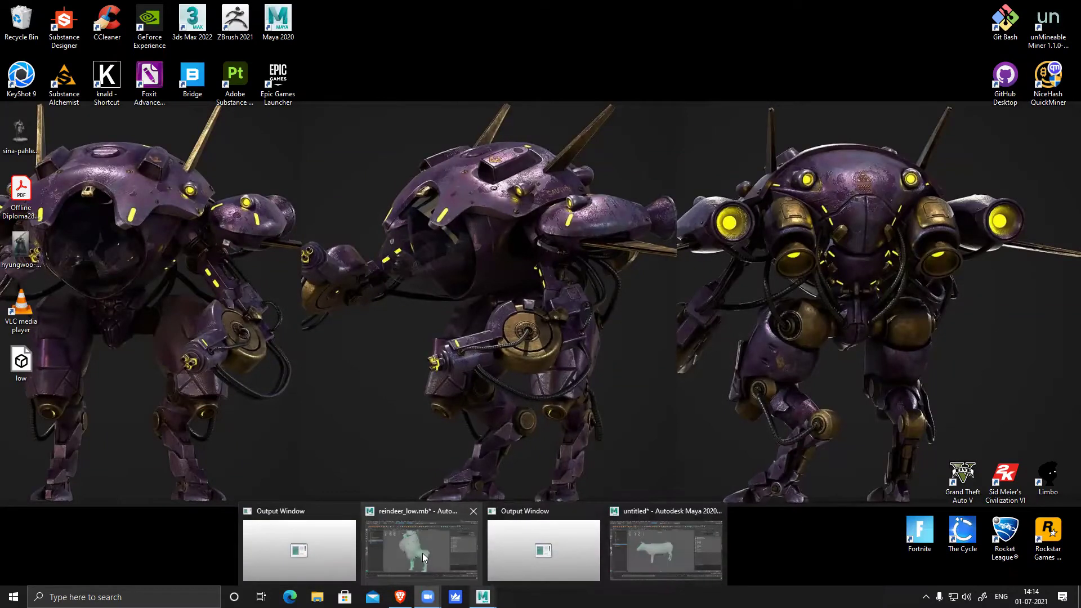
{"action": "left_click", "coordinate": [676, 558]}
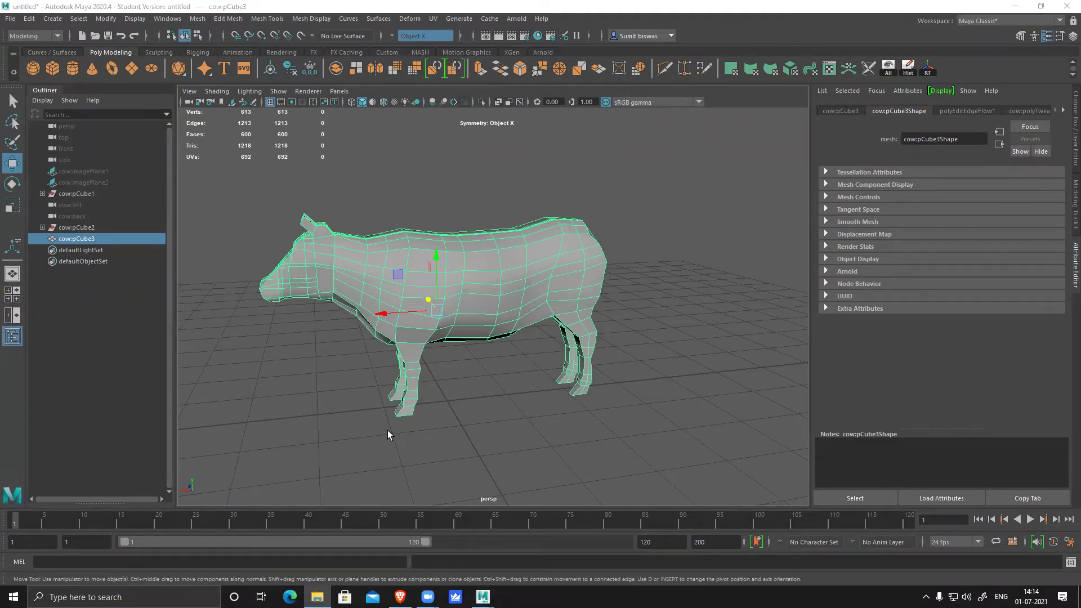
{"action": "left_click", "coordinate": [694, 381]}
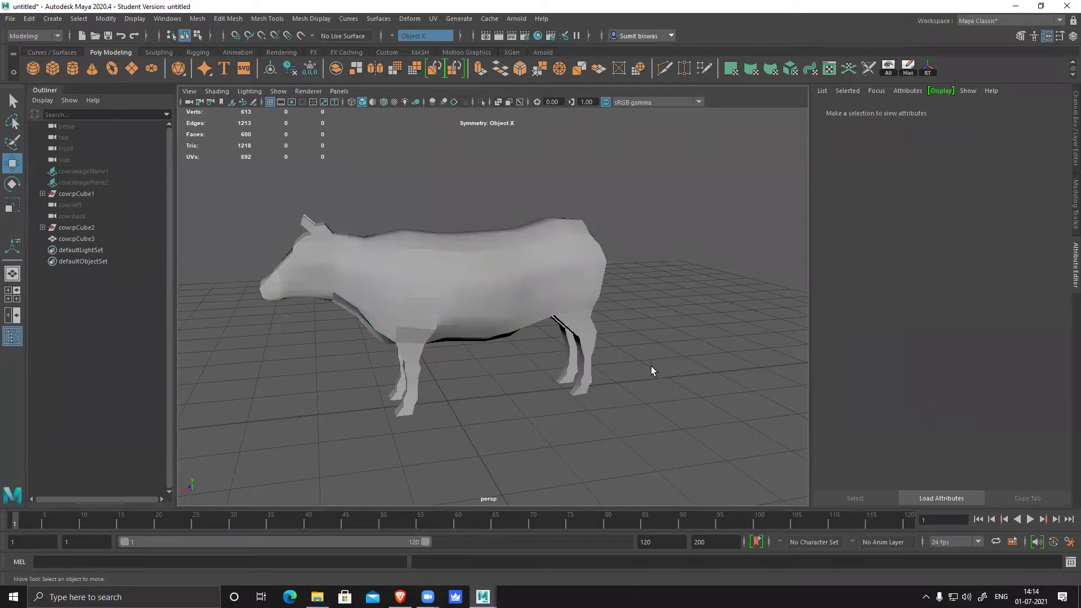
{"action": "left_click", "coordinate": [539, 298]}
- In the wireframe top view, delete the cow's construction history and snap the mesh to the grid origin
{"action": "key", "text": "space"}
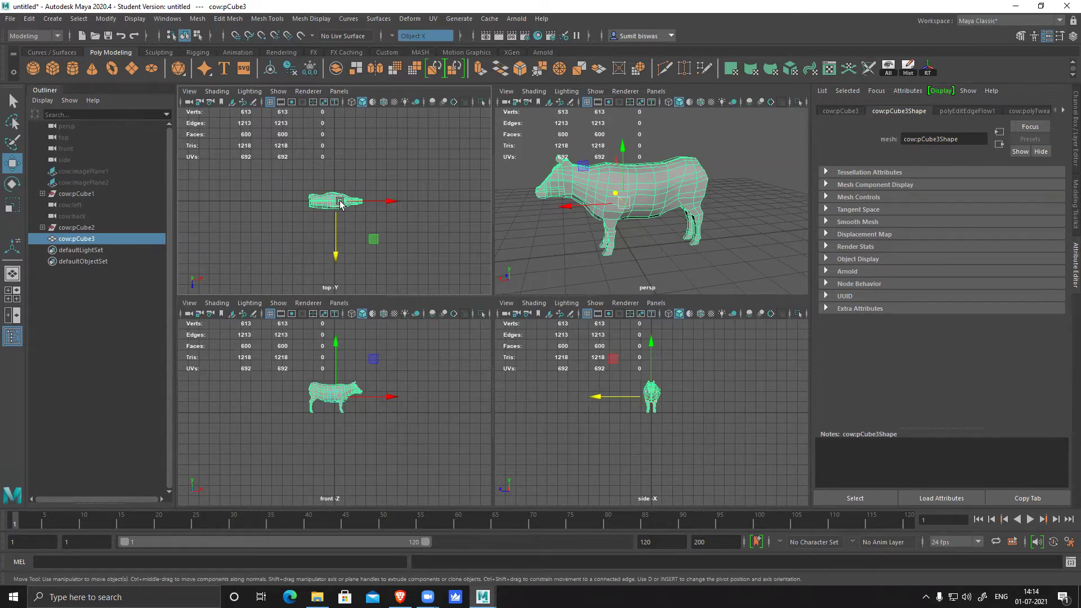
{"action": "key", "text": "space"}
{"action": "scroll", "coordinate": [644, 445], "scroll_direction": "up", "scroll_amount": 6}
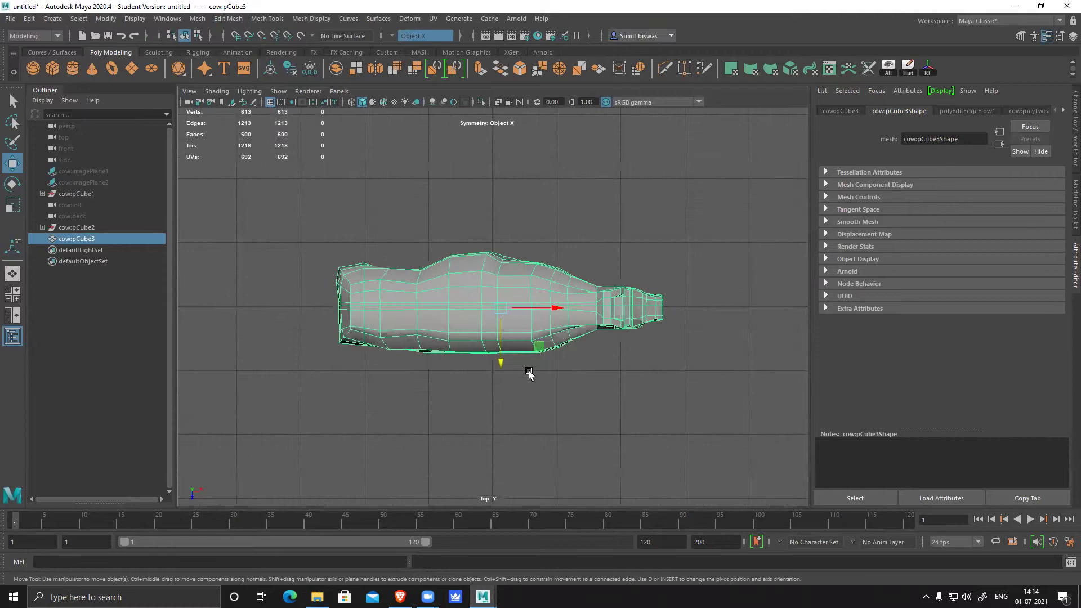
{"action": "middle_click_drag", "start_coordinate": [586, 367], "coordinate": [571, 349], "text": "alt"}
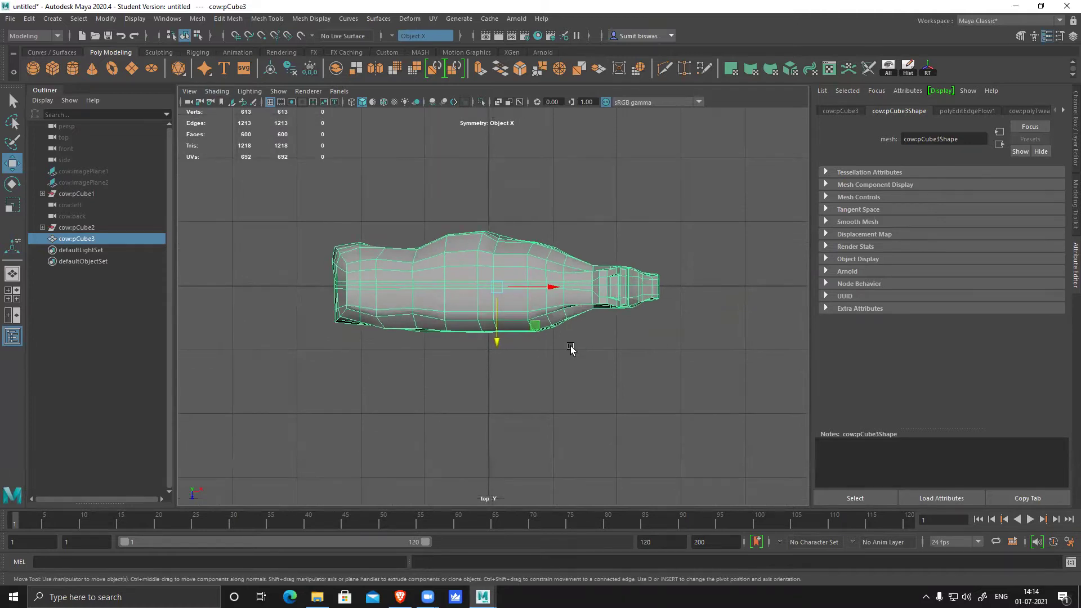
{"action": "key", "text": "4"}
{"action": "scroll", "coordinate": [616, 369], "scroll_direction": "up", "scroll_amount": 3}
{"action": "scroll", "coordinate": [518, 313], "scroll_direction": "up", "scroll_amount": 8}
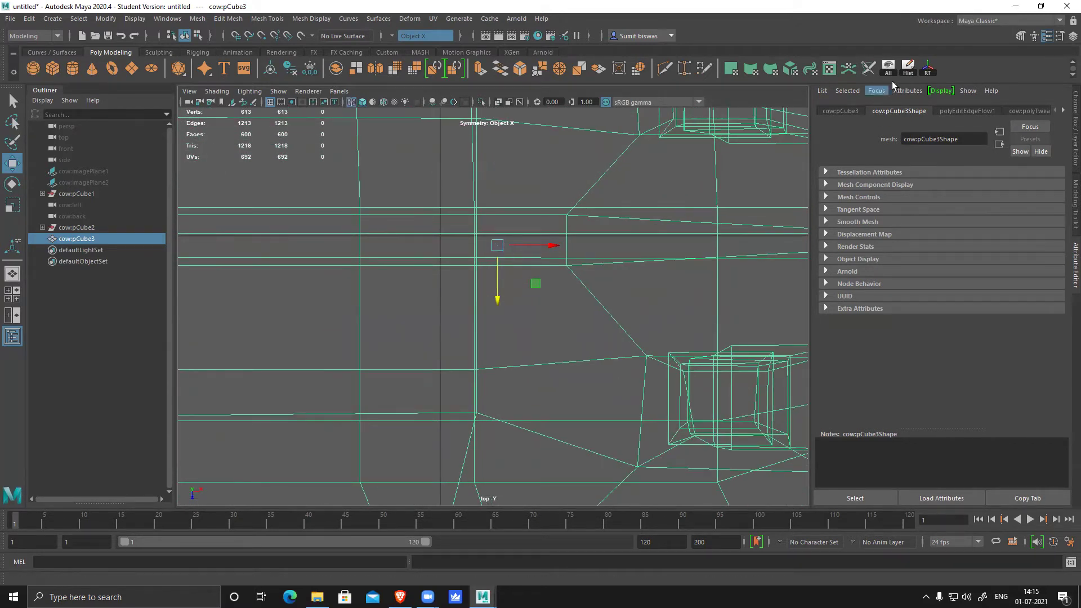
{"action": "left_click", "coordinate": [908, 69]}
{"action": "left_click_drag", "start_coordinate": [498, 300], "coordinate": [499, 296]}
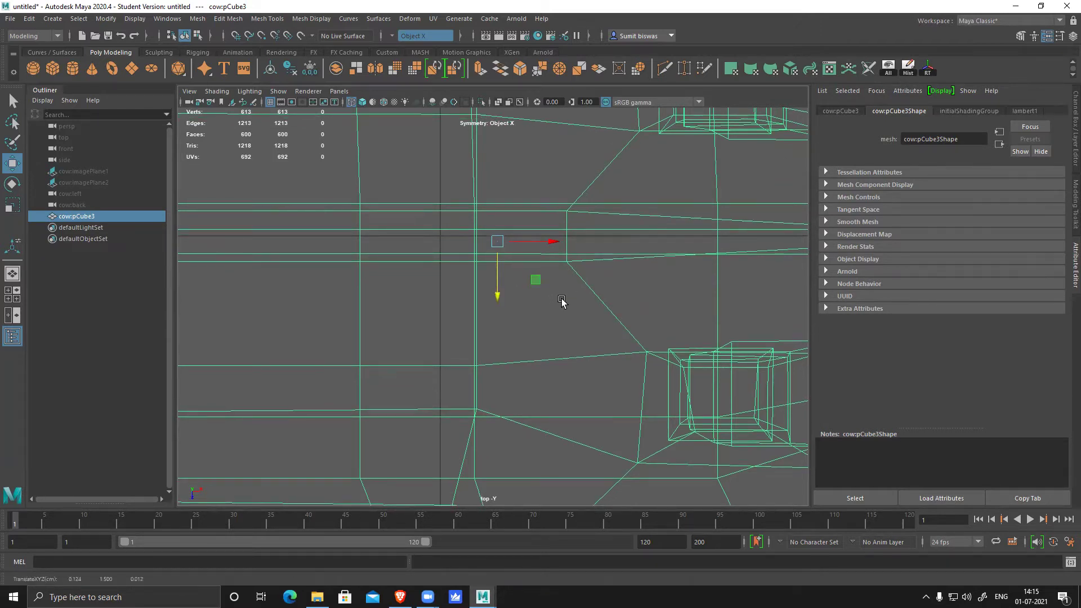
{"action": "key", "text": "x"}
{"action": "left_click_drag", "start_coordinate": [496, 243], "coordinate": [442, 237]}
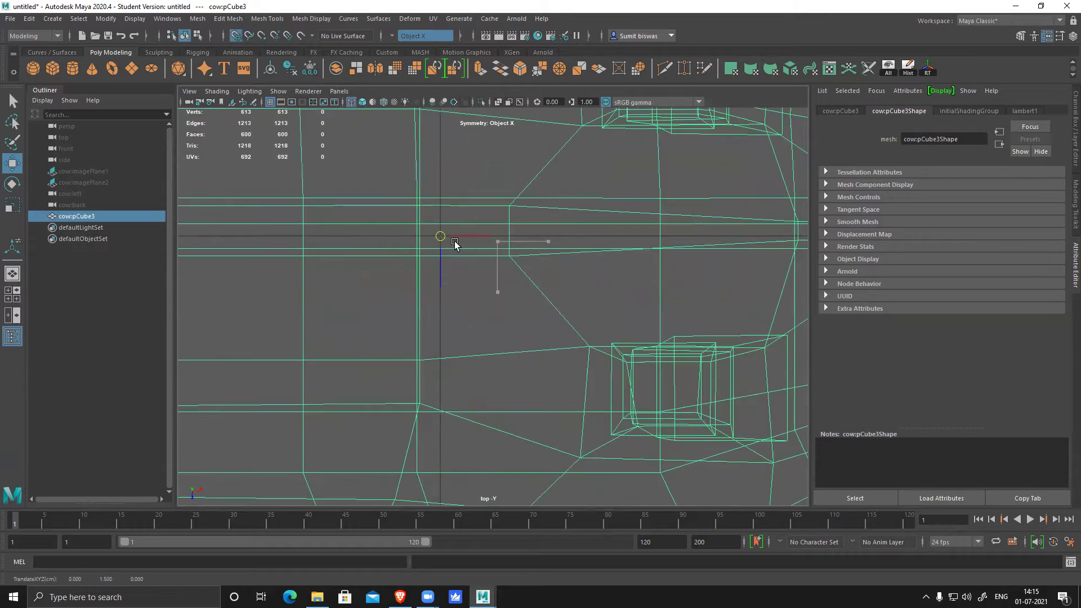
- Center the cow's pivot, snap the mesh onto the grid origin from it, and return to the perspective view
{"action": "left_click", "coordinate": [271, 71]}
{"action": "key", "text": "x"}
{"action": "left_click_drag", "start_coordinate": [431, 200], "coordinate": [445, 232]}
{"action": "right_click_drag", "start_coordinate": [654, 346], "coordinate": [616, 338], "text": "alt"}
{"action": "scroll", "coordinate": [616, 340], "scroll_direction": "down", "scroll_amount": 3}
{"action": "left_click_drag", "start_coordinate": [599, 369], "coordinate": [642, 362], "text": "alt"}
{"action": "key", "text": "space"}
{"action": "key", "text": "space"}
- Examine the cow's body, chest and front legs from the rear, side and front
{"action": "left_click_drag", "start_coordinate": [681, 280], "coordinate": [623, 333], "text": "alt"}
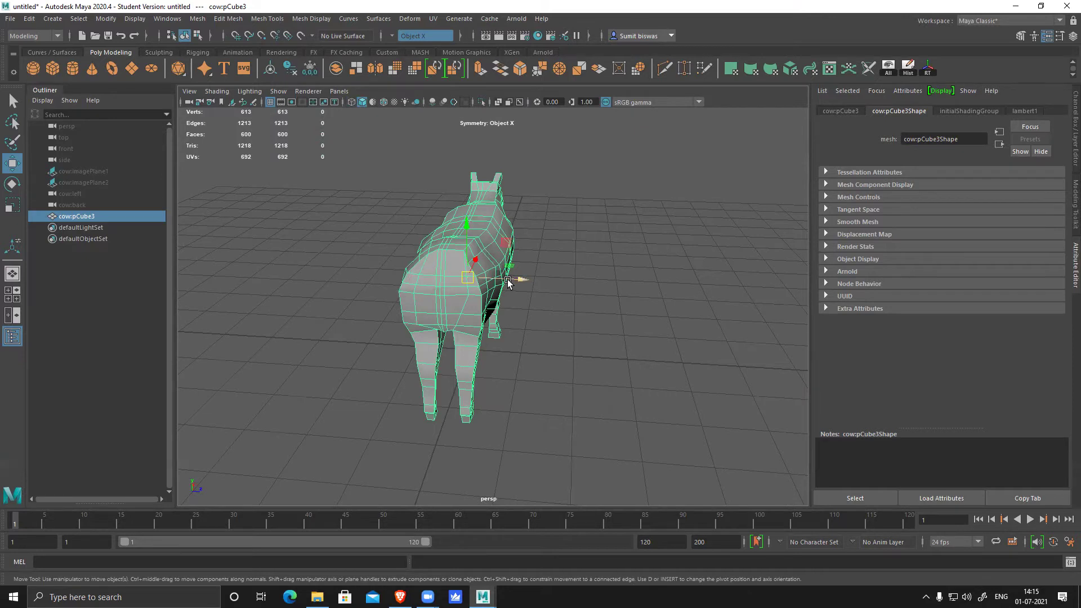
{"action": "left_click_drag", "start_coordinate": [480, 423], "coordinate": [466, 383], "text": "alt"}
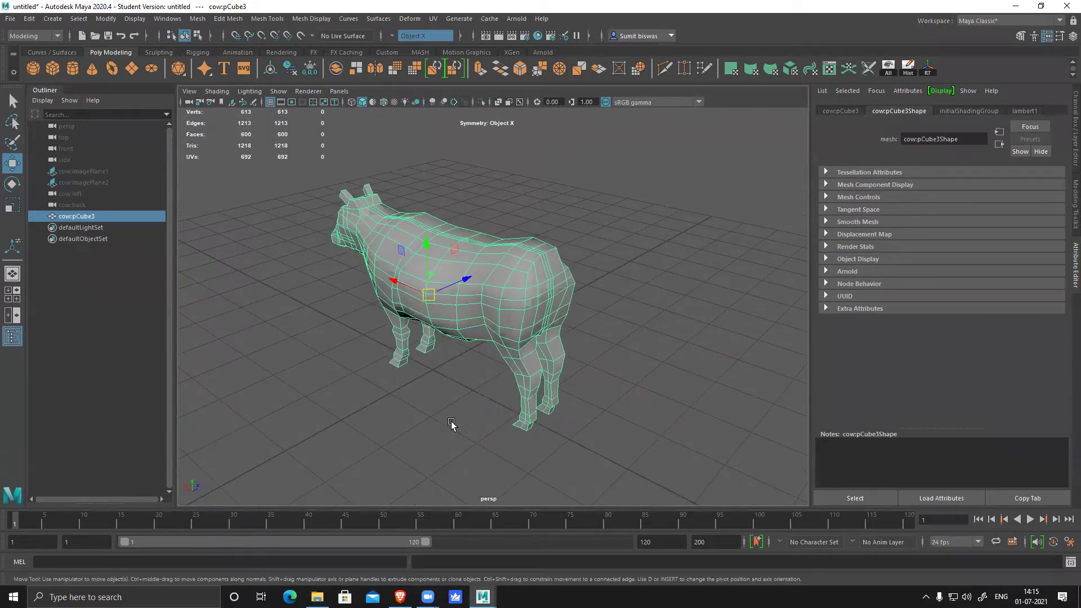
{"action": "left_click_drag", "start_coordinate": [602, 427], "coordinate": [510, 325], "text": "alt"}
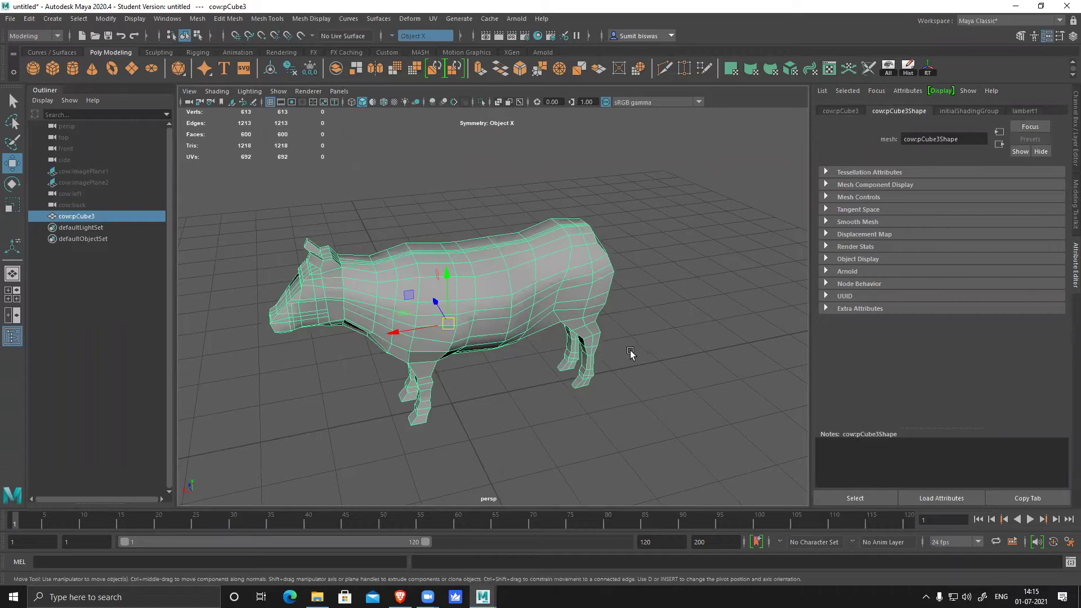
{"action": "left_click_drag", "start_coordinate": [535, 356], "coordinate": [727, 225], "text": "alt"}
{"action": "left_click_drag", "start_coordinate": [459, 224], "coordinate": [485, 352], "text": "alt"}
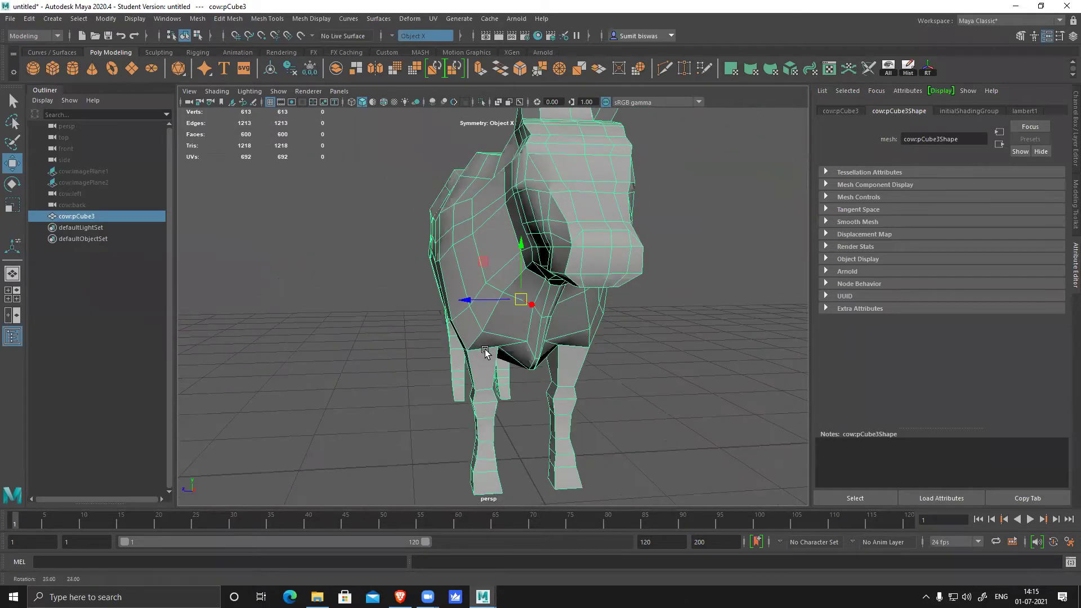
{"action": "scroll", "coordinate": [486, 352], "scroll_direction": "down", "scroll_amount": 5}
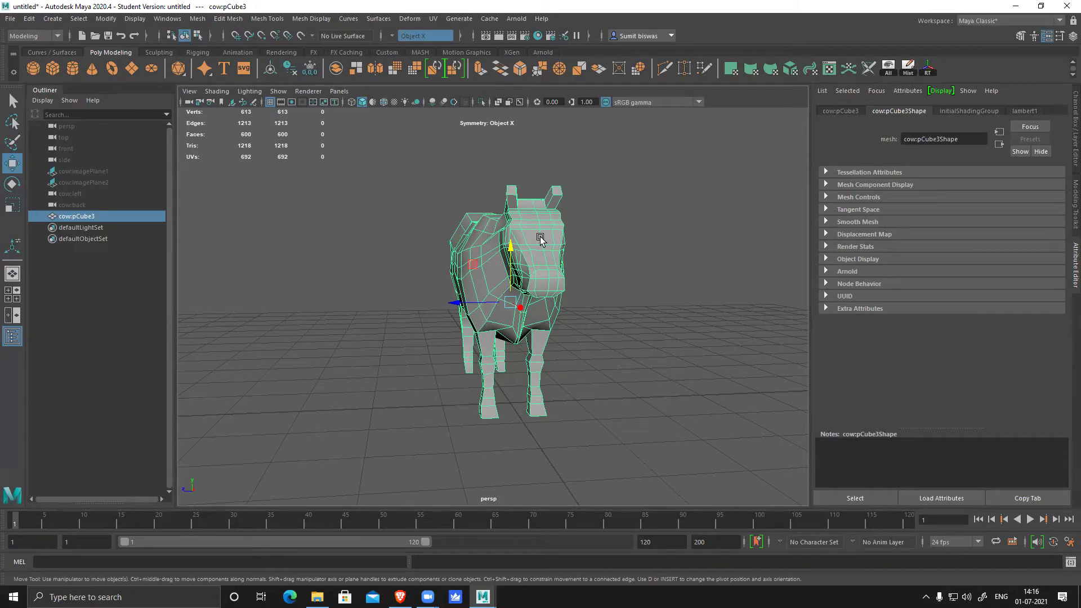
- Start a new empty scene without saving the cow scene
{"action": "left_click", "coordinate": [317, 597]}
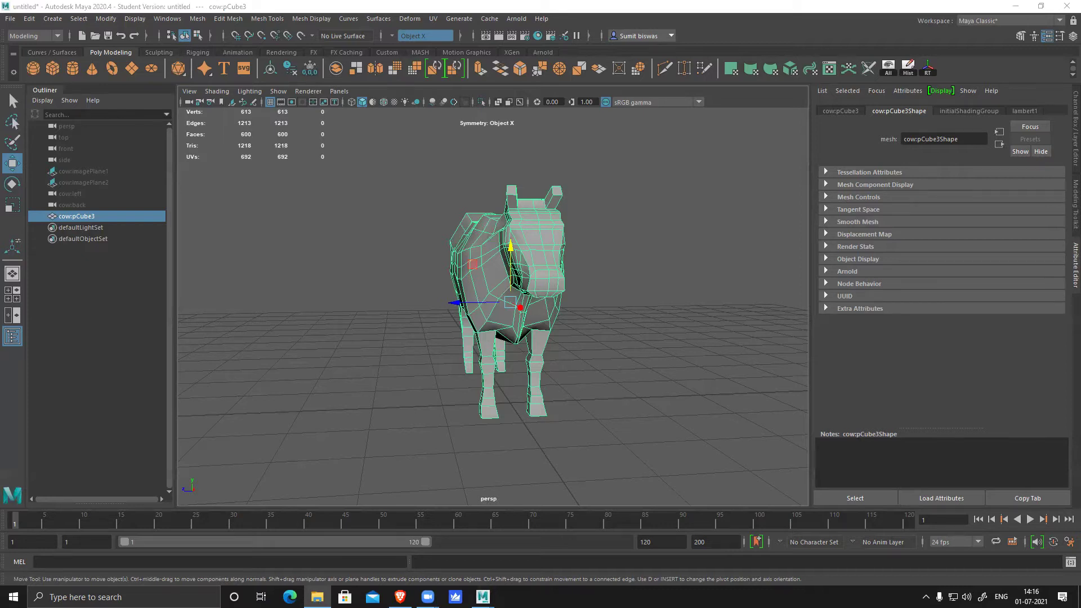
{"action": "left_click", "coordinate": [95, 35]}
{"action": "left_click", "coordinate": [929, 78]}
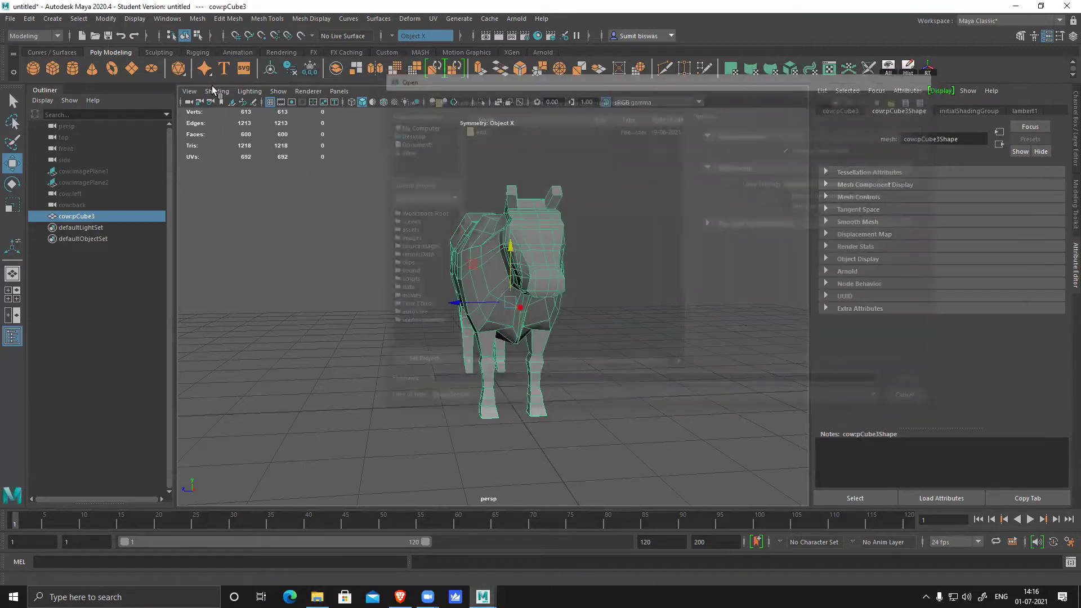
{"action": "left_click", "coordinate": [82, 35]}
{"action": "left_click", "coordinate": [534, 301]}
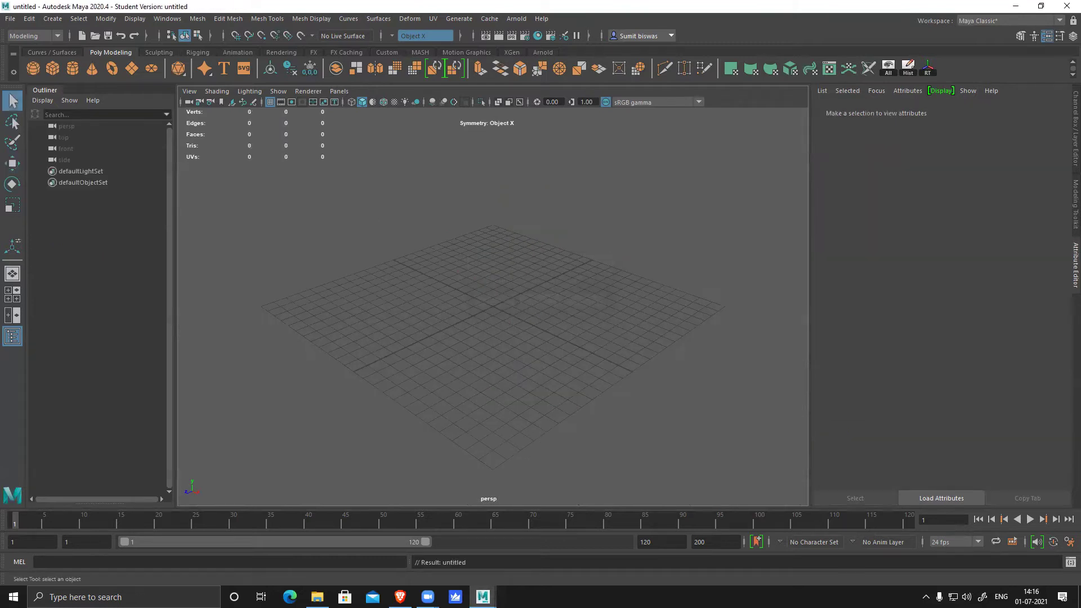
- Import the giraffe Retopo file into the empty scene, select its body mesh and view the whole model
{"action": "left_click_drag", "start_coordinate": [440, 259], "coordinate": [467, 274]}
{"action": "right_click_drag", "start_coordinate": [467, 274], "coordinate": [709, 429], "text": "alt"}
{"action": "middle_click_drag", "start_coordinate": [621, 232], "coordinate": [602, 359], "text": "alt"}
{"action": "left_click", "coordinate": [582, 304]}
{"action": "left_click_drag", "start_coordinate": [521, 331], "coordinate": [529, 310], "text": "alt"}
{"action": "middle_click_drag", "start_coordinate": [532, 281], "coordinate": [535, 419], "text": "alt"}
{"action": "right_click_drag", "start_coordinate": [504, 419], "coordinate": [433, 293], "text": "alt"}
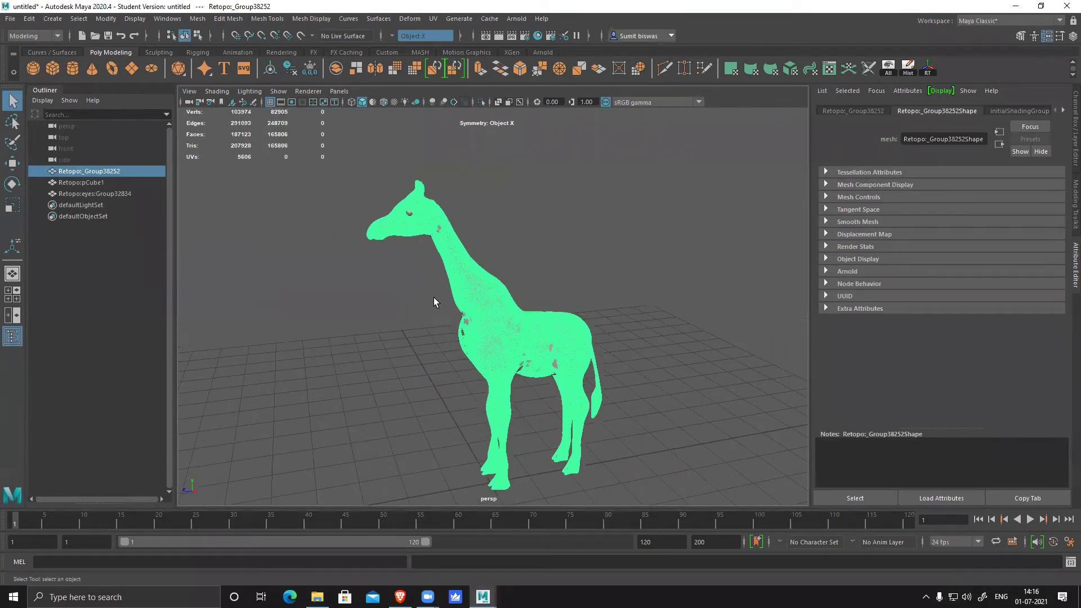
- Hide the original high-detail giraffe mesh, select the retopologized body mesh and view its wireframe from the front
{"action": "key", "text": "ctrl+h"}
{"action": "left_click", "coordinate": [481, 344]}
{"action": "left_click_drag", "start_coordinate": [481, 345], "coordinate": [448, 346], "text": "alt"}
{"action": "right_click_drag", "start_coordinate": [449, 315], "coordinate": [551, 401], "text": "alt"}
{"action": "middle_click_drag", "start_coordinate": [522, 318], "coordinate": [537, 368], "text": "alt"}
{"action": "left_click_drag", "start_coordinate": [538, 369], "coordinate": [599, 362], "text": "alt"}
{"action": "middle_click_drag", "start_coordinate": [636, 353], "coordinate": [560, 313], "text": "alt"}
{"action": "key", "text": "4"}
{"action": "key", "text": "f"}
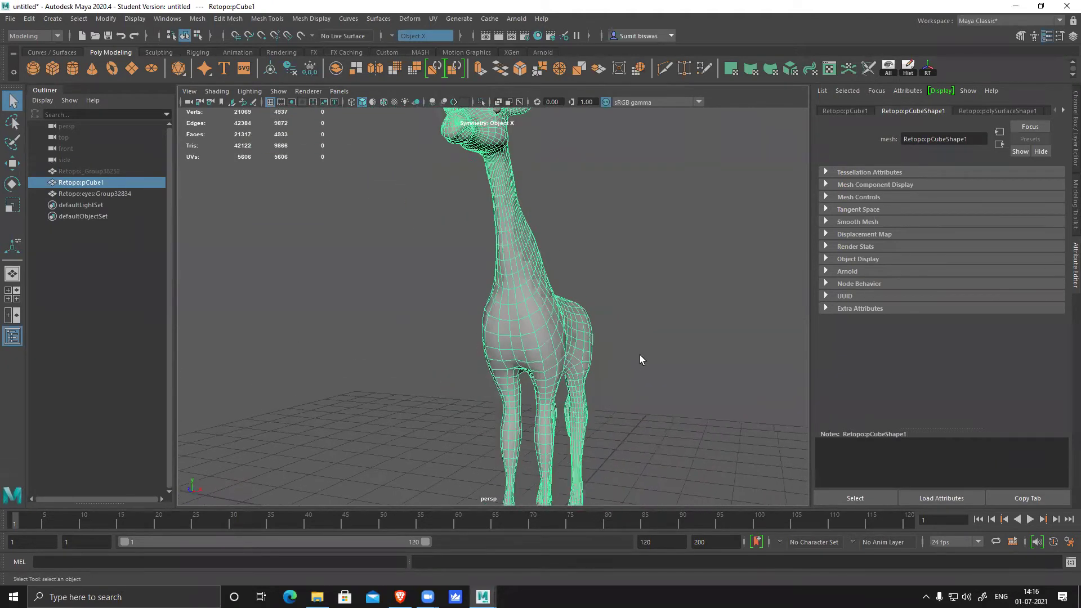
- Examine the retopologized giraffe's centre line and left-right symmetry in a wireframe top view
{"action": "key", "text": "space"}
{"action": "key", "text": "space"}
{"action": "scroll", "coordinate": [599, 401], "scroll_direction": "up", "scroll_amount": 8}
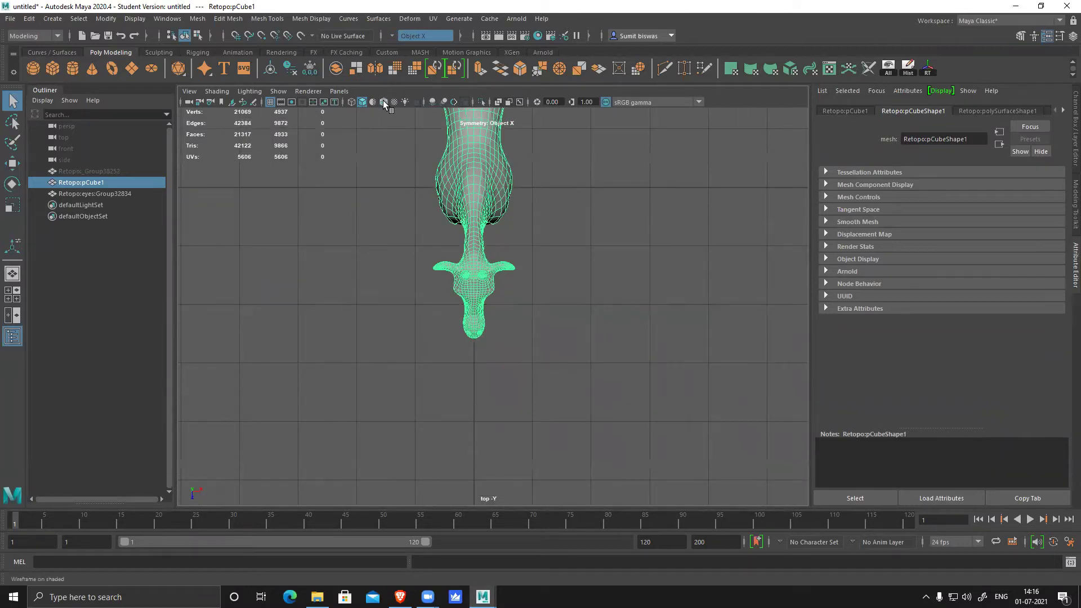
{"action": "left_click", "coordinate": [351, 102]}
{"action": "scroll", "coordinate": [539, 332], "scroll_direction": "up", "scroll_amount": 10}
{"action": "middle_click_drag", "start_coordinate": [540, 332], "coordinate": [578, 383], "text": "alt"}
{"action": "right_click_drag", "start_coordinate": [579, 382], "coordinate": [682, 549], "text": "alt"}
{"action": "right_click_drag", "start_coordinate": [600, 494], "coordinate": [463, 394], "text": "alt"}
{"action": "scroll", "coordinate": [523, 369], "scroll_direction": "up", "scroll_amount": 5}
{"action": "middle_click_drag", "start_coordinate": [507, 309], "coordinate": [504, 328], "text": "alt"}
{"action": "right_click_drag", "start_coordinate": [489, 224], "coordinate": [487, 213]}
{"action": "left_click", "coordinate": [487, 308]}
{"action": "key", "text": "b"}
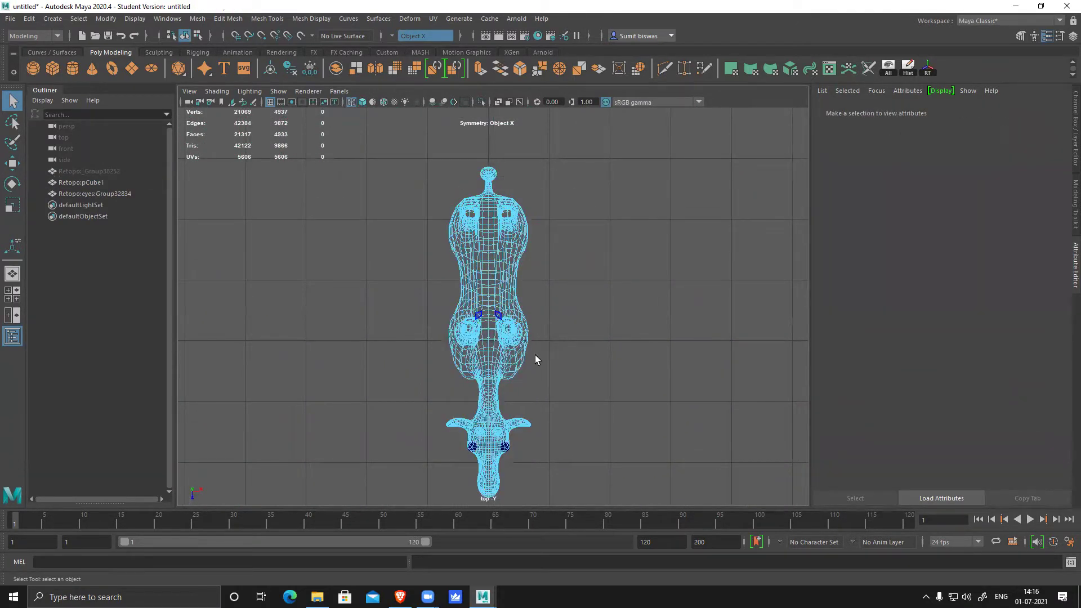
{"action": "middle_click_drag", "start_coordinate": [557, 420], "coordinate": [553, 359], "text": "alt"}
- Delete the strip of faces along the giraffe's mouth line in the perspective view to open the mouth
{"action": "key", "text": "space"}
{"action": "left_click_drag", "start_coordinate": [692, 245], "coordinate": [574, 286], "text": "alt"}
{"action": "middle_click_drag", "start_coordinate": [573, 286], "coordinate": [569, 217], "text": "alt"}
{"action": "left_click_drag", "start_coordinate": [531, 285], "coordinate": [558, 290], "text": "alt"}
{"action": "middle_click_drag", "start_coordinate": [557, 290], "coordinate": [621, 488], "text": "alt"}
{"action": "scroll", "coordinate": [433, 249], "scroll_direction": "up", "scroll_amount": 4}
{"action": "middle_click_drag", "start_coordinate": [432, 249], "coordinate": [538, 298], "text": "alt"}
{"action": "scroll", "coordinate": [512, 374], "scroll_direction": "up", "scroll_amount": 7}
{"action": "middle_click_drag", "start_coordinate": [317, 274], "coordinate": [372, 253], "text": "alt"}
{"action": "left_click_drag", "start_coordinate": [371, 254], "coordinate": [398, 267], "text": "alt"}
{"action": "scroll", "coordinate": [455, 339], "scroll_direction": "up", "scroll_amount": 6}
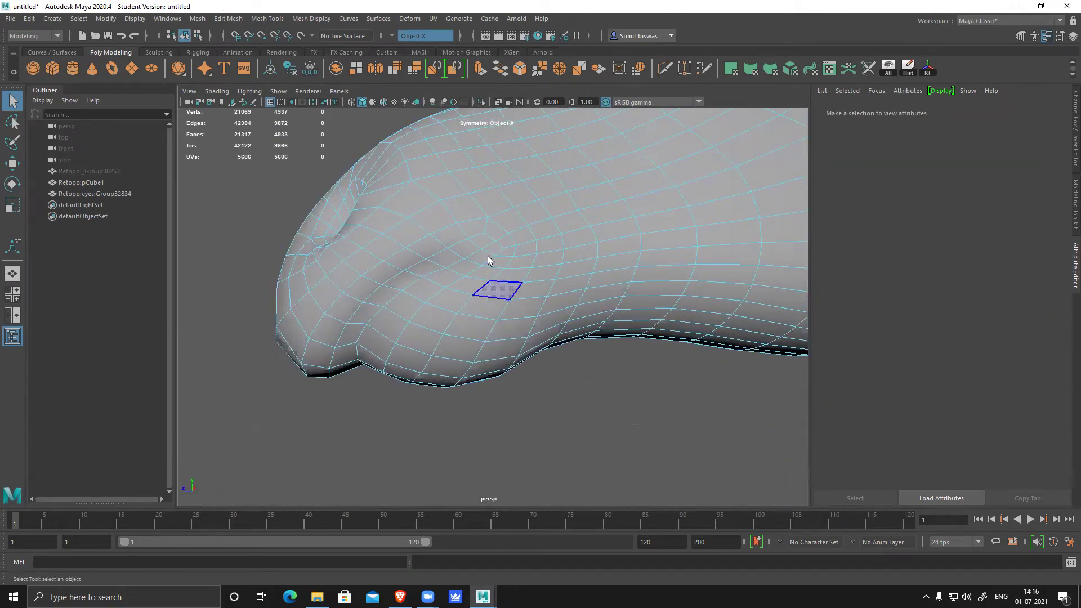
{"action": "left_click_drag", "start_coordinate": [481, 242], "coordinate": [452, 254]}
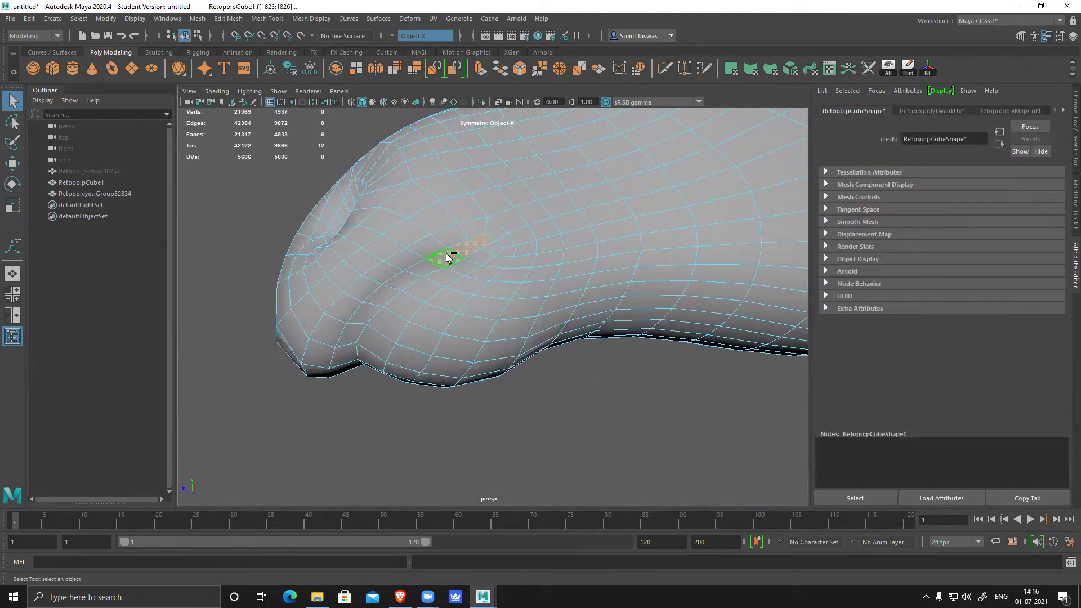
{"action": "double_click", "coordinate": [446, 257], "text": "shift"}
{"action": "left_click", "coordinate": [485, 243]}
{"action": "right_click_drag", "start_coordinate": [582, 392], "coordinate": [514, 381], "text": "alt"}
{"action": "middle_click_drag", "start_coordinate": [514, 381], "coordinate": [546, 402], "text": "alt"}
{"action": "right_click_drag", "start_coordinate": [505, 309], "coordinate": [548, 366], "text": "alt"}
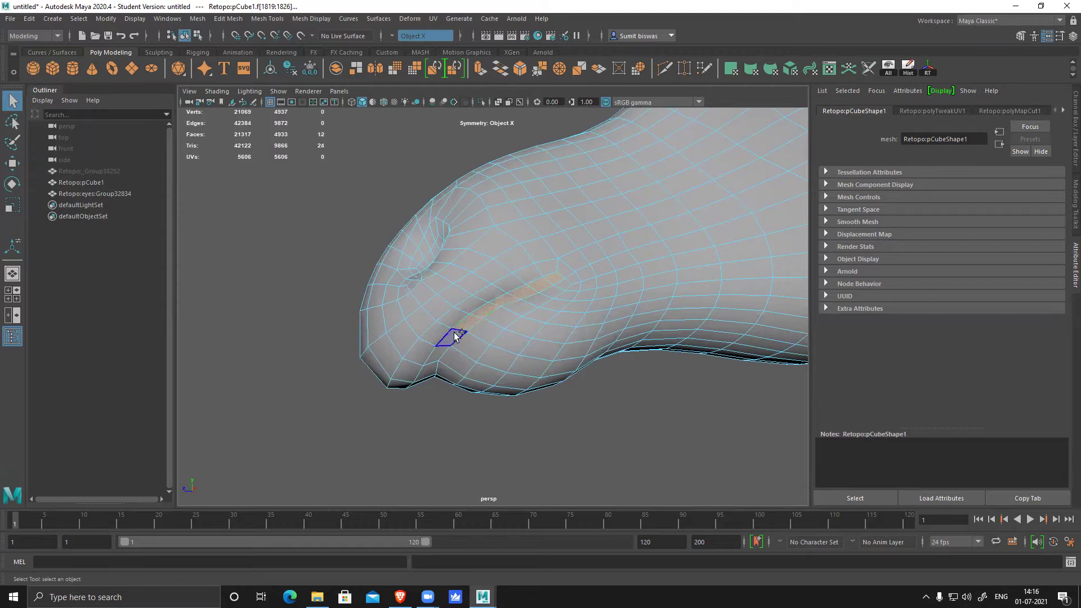
{"action": "right_click_drag", "start_coordinate": [515, 392], "coordinate": [524, 360], "text": "alt"}
{"action": "left_click_drag", "start_coordinate": [524, 360], "coordinate": [613, 421], "text": "alt"}
{"action": "key", "text": "Delete"}
- Select the border edge loop of the mouth opening and extrude it inward by scaling it down
{"action": "right_click_drag", "start_coordinate": [535, 285], "coordinate": [526, 251]}
{"action": "left_click", "coordinate": [550, 330]}
{"action": "left_click_drag", "start_coordinate": [550, 330], "coordinate": [637, 379], "text": "alt"}
{"action": "key", "text": "r"}
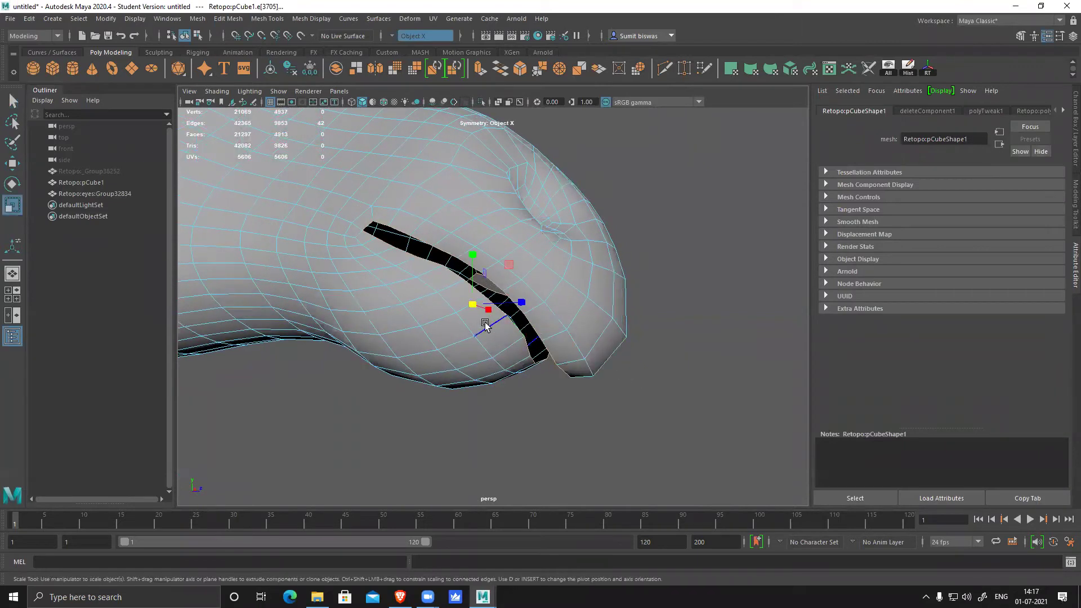
{"action": "left_click_drag", "start_coordinate": [473, 306], "coordinate": [454, 336], "text": "shift"}
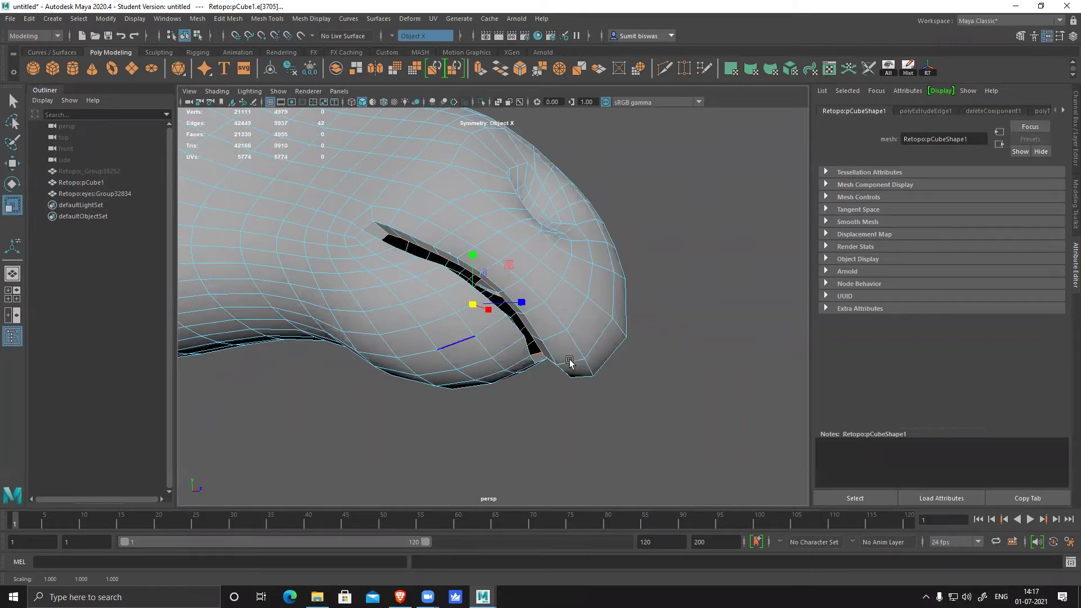
- Return to object mode and examine the extruded lip thickness around the mouth from several angles
{"action": "key", "text": "w"}
{"action": "left_click_drag", "start_coordinate": [588, 353], "coordinate": [499, 236], "text": "alt"}
{"action": "key", "text": "F8"}
{"action": "left_click_drag", "start_coordinate": [598, 319], "coordinate": [673, 329], "text": "alt"}
{"action": "left_click_drag", "start_coordinate": [490, 345], "coordinate": [556, 341], "text": "alt"}
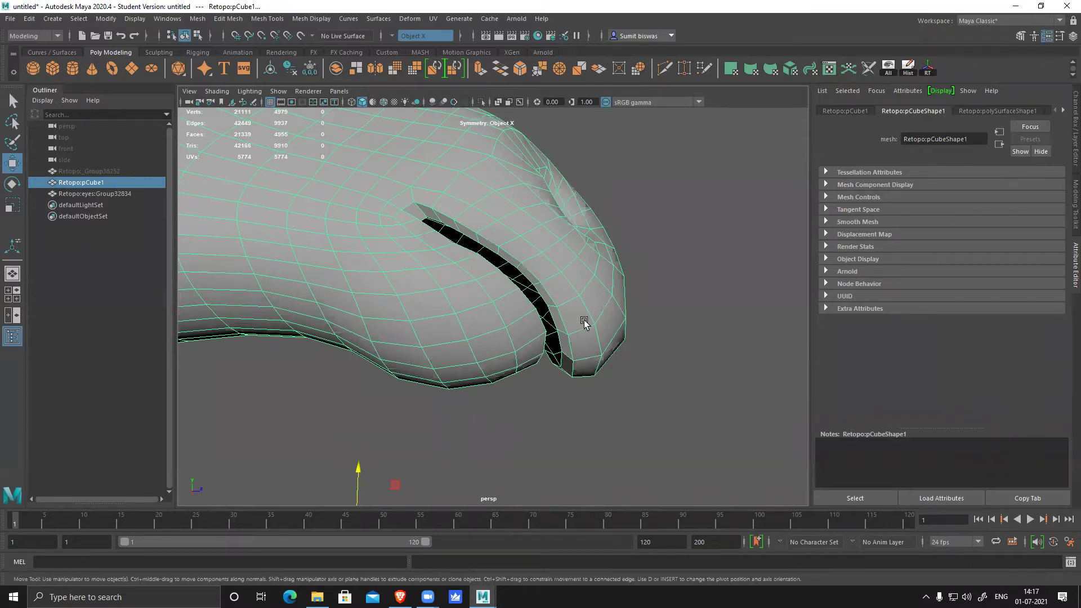
{"action": "left_click_drag", "start_coordinate": [569, 310], "coordinate": [522, 315], "text": "alt"}
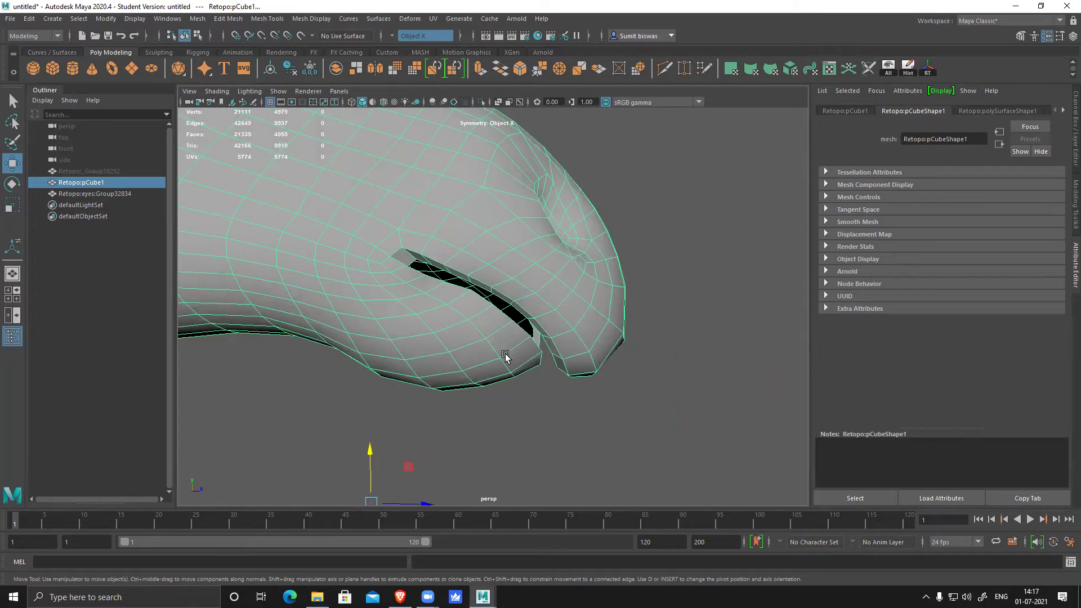
{"action": "left_click_drag", "start_coordinate": [694, 368], "coordinate": [570, 343], "text": "alt"}
{"action": "scroll", "coordinate": [570, 343], "scroll_direction": "up", "scroll_amount": 10}
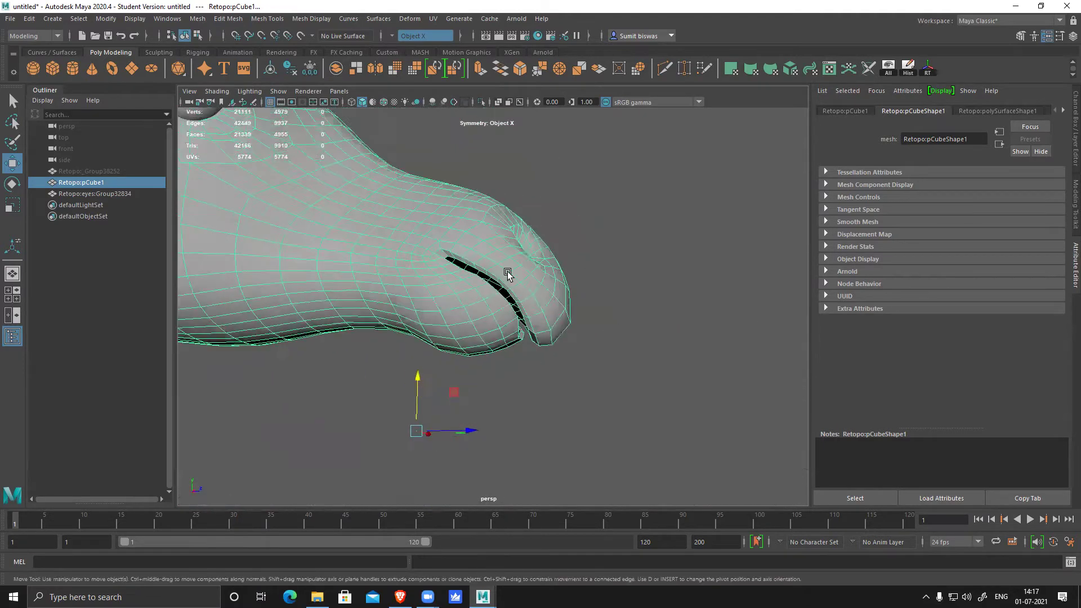
- Select the whole loop of extruded inner lip faces and extract it from the body as a separate mesh
{"action": "right_click_drag", "start_coordinate": [555, 288], "coordinate": [555, 260]}
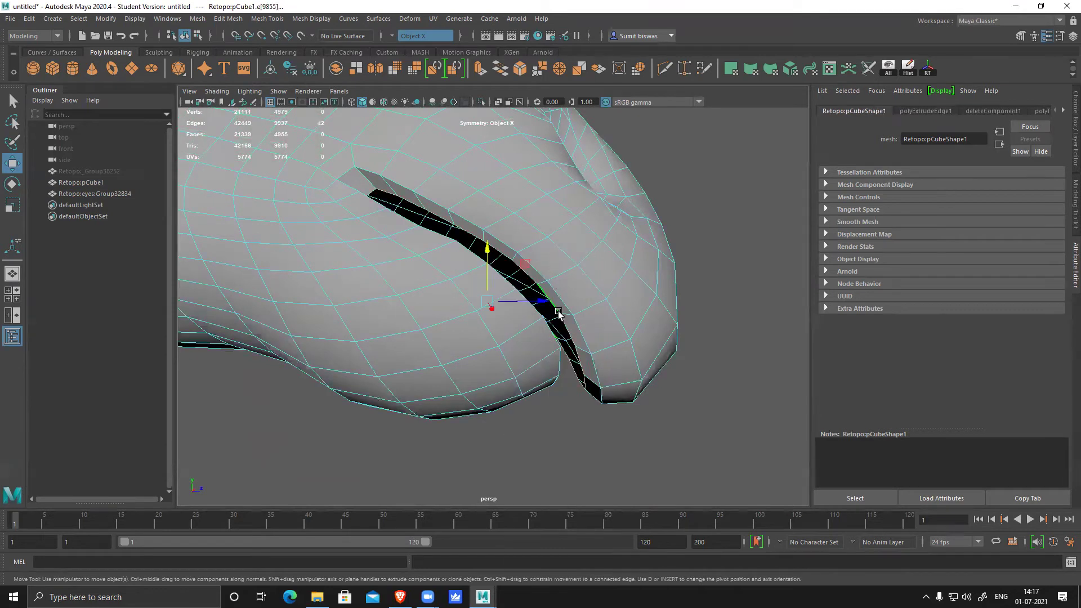
{"action": "left_click", "coordinate": [588, 355]}
{"action": "left_click_drag", "start_coordinate": [587, 313], "coordinate": [588, 226], "text": "alt"}
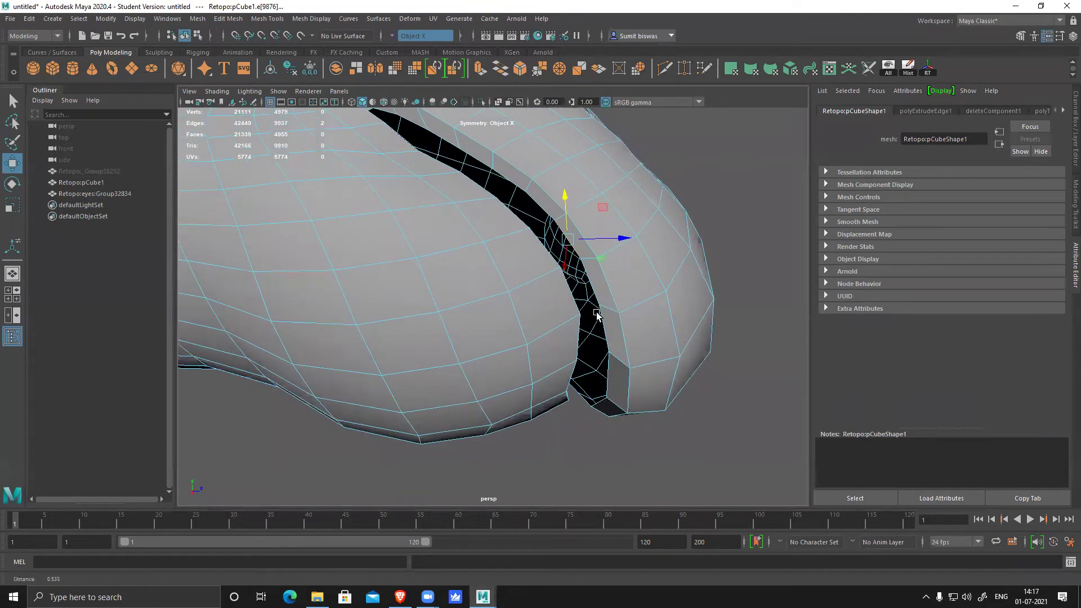
{"action": "right_click_drag", "start_coordinate": [589, 216], "coordinate": [587, 248]}
{"action": "left_click", "coordinate": [585, 247]}
{"action": "double_click", "coordinate": [601, 293], "text": "shift"}
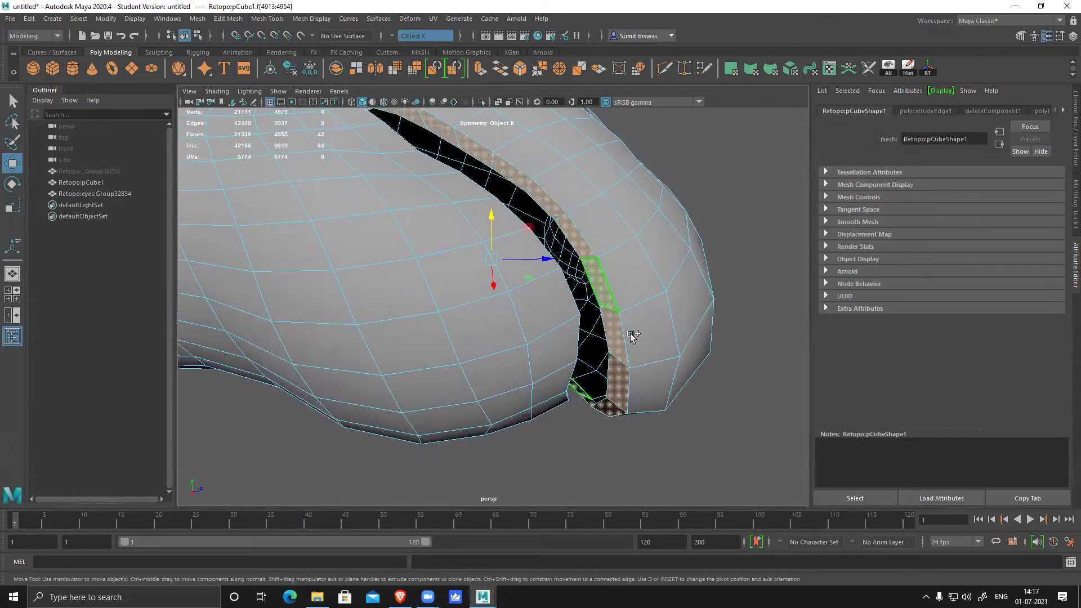
{"action": "scroll", "coordinate": [670, 383], "scroll_direction": "down", "scroll_amount": 3}
{"action": "left_click_drag", "start_coordinate": [666, 385], "coordinate": [534, 313], "text": "alt"}
{"action": "right_click_drag", "start_coordinate": [535, 302], "coordinate": [518, 495], "text": "shift"}
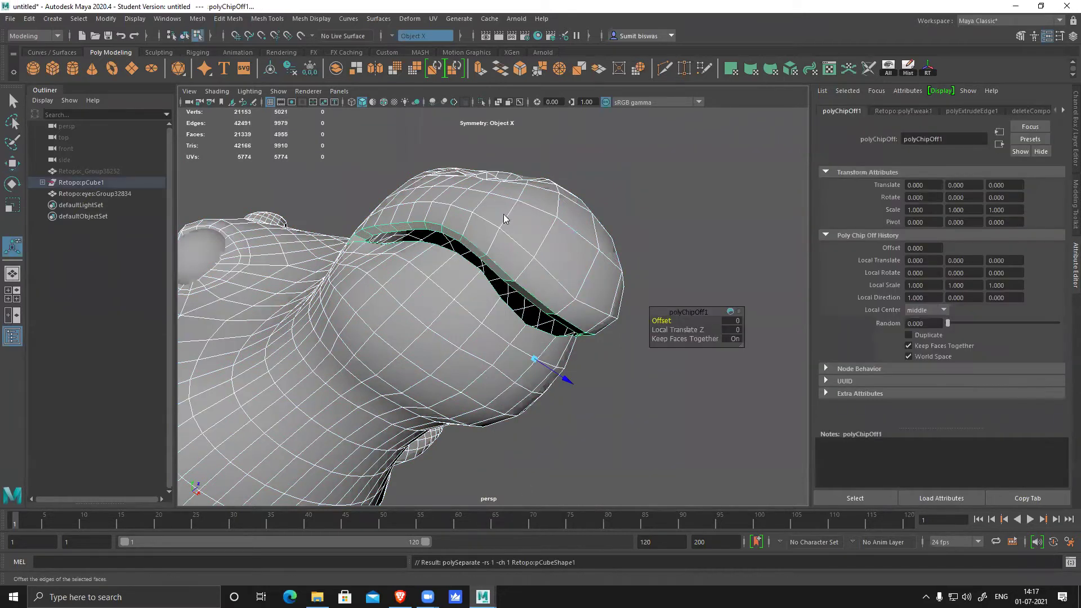
- Select the extracted lip strip and display it in wireframe in the side view, close up on the muzzle
{"action": "key", "text": "q"}
{"action": "left_click", "coordinate": [501, 273]}
{"action": "left_click_drag", "start_coordinate": [646, 361], "coordinate": [684, 406], "text": "alt"}
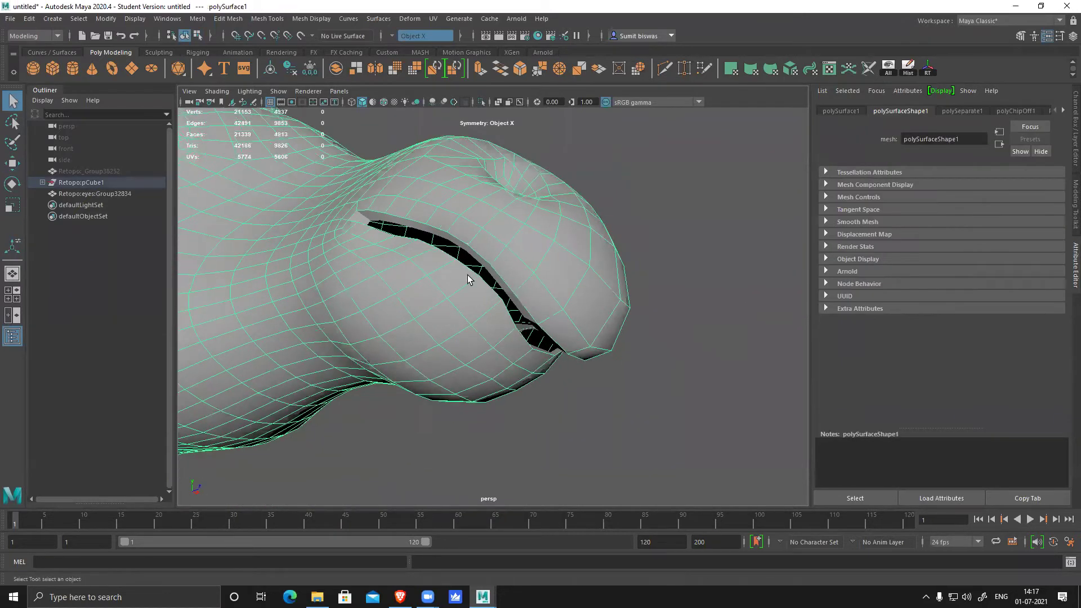
{"action": "left_click", "coordinate": [461, 244]}
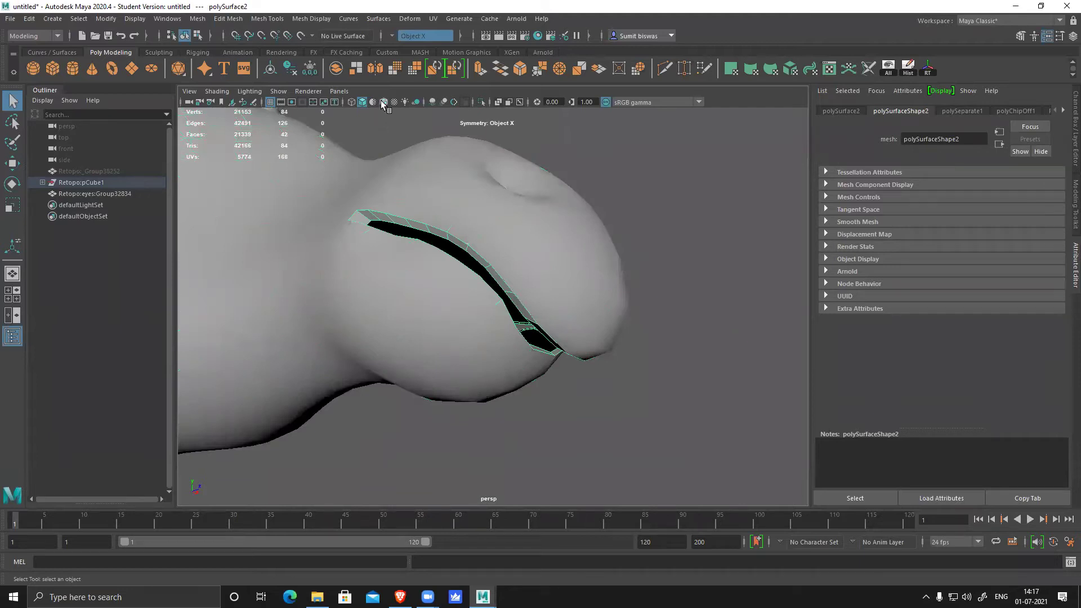
{"action": "left_click", "coordinate": [361, 102]}
{"action": "mouse_move", "coordinate": [524, 276]}
{"action": "left_mouse_down", "text": "alt"}
{"action": "mouse_move", "coordinate": [584, 307]}
{"action": "mouse_move", "coordinate": [653, 315]}
{"action": "left_mouse_up", "text": "alt"}
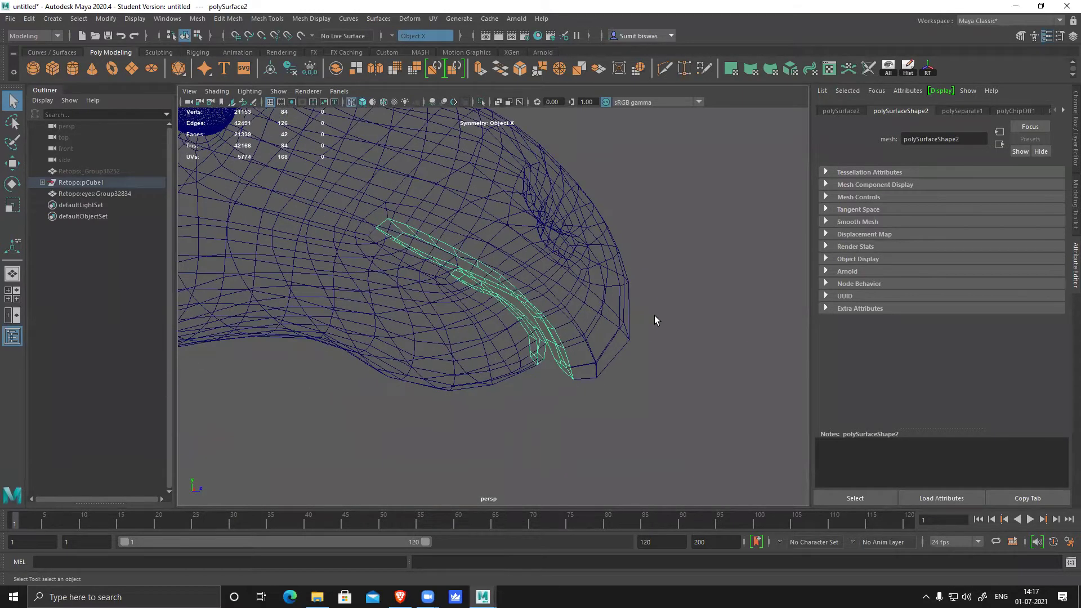
{"action": "key", "text": "space"}
{"action": "key", "text": "space"}
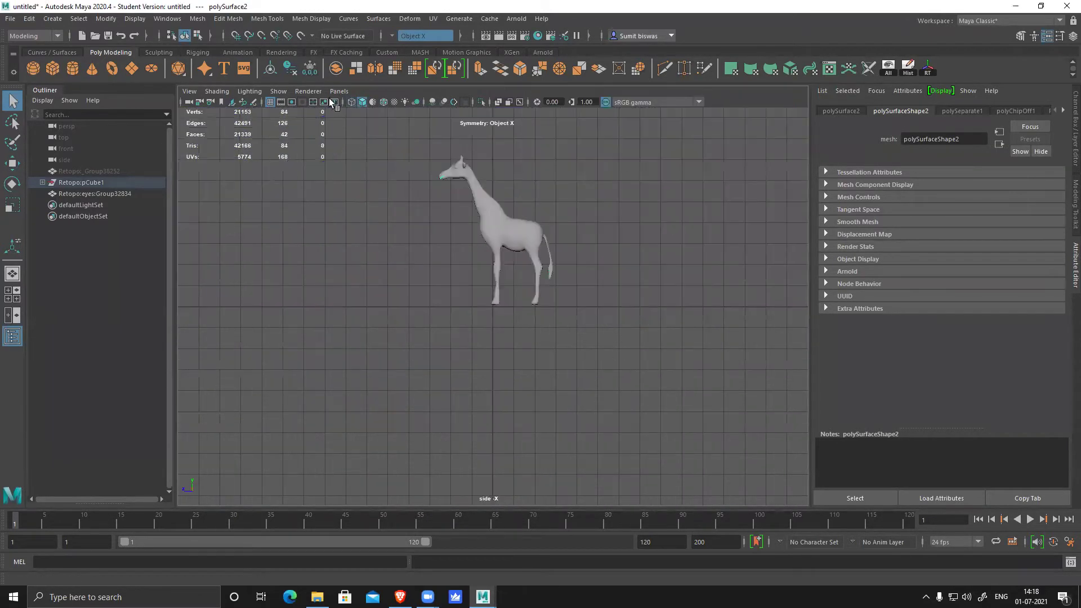
{"action": "left_click", "coordinate": [352, 105]}
{"action": "scroll", "coordinate": [580, 292], "scroll_direction": "up", "scroll_amount": 10}
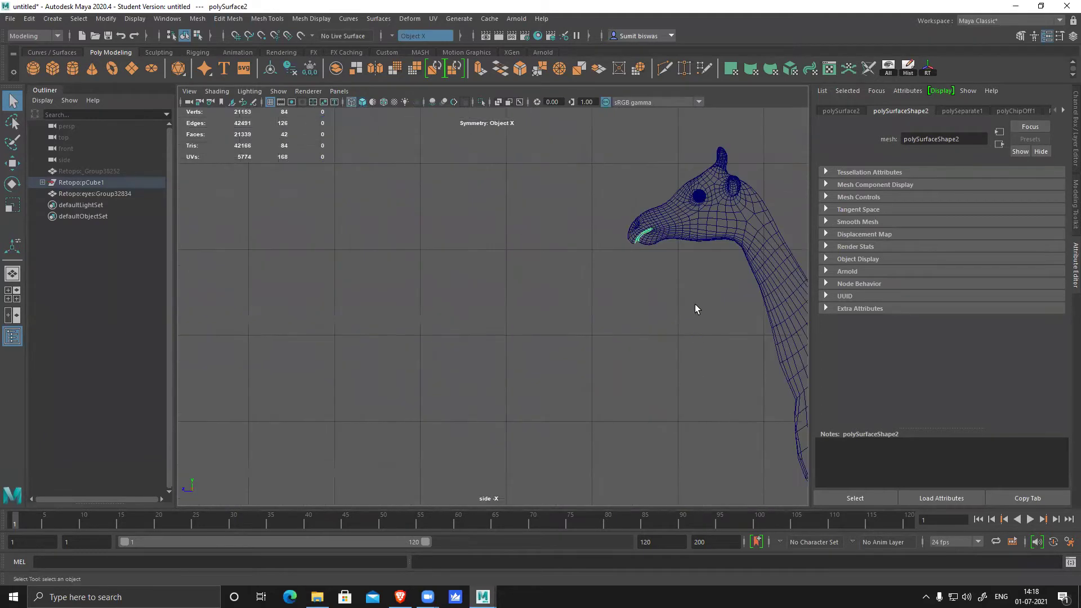
{"action": "scroll", "coordinate": [723, 459], "scroll_direction": "up", "scroll_amount": 10}
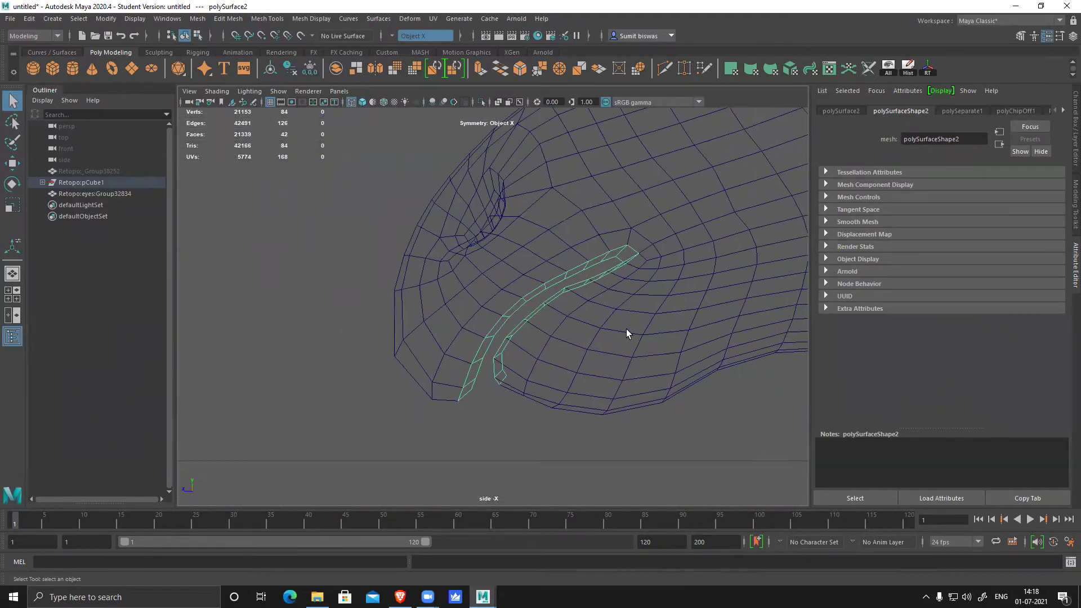
- Select the inner border edge loop of the lip strip and extrude it with a local Z translation of about -0.034
{"action": "left_click", "coordinate": [609, 270]}
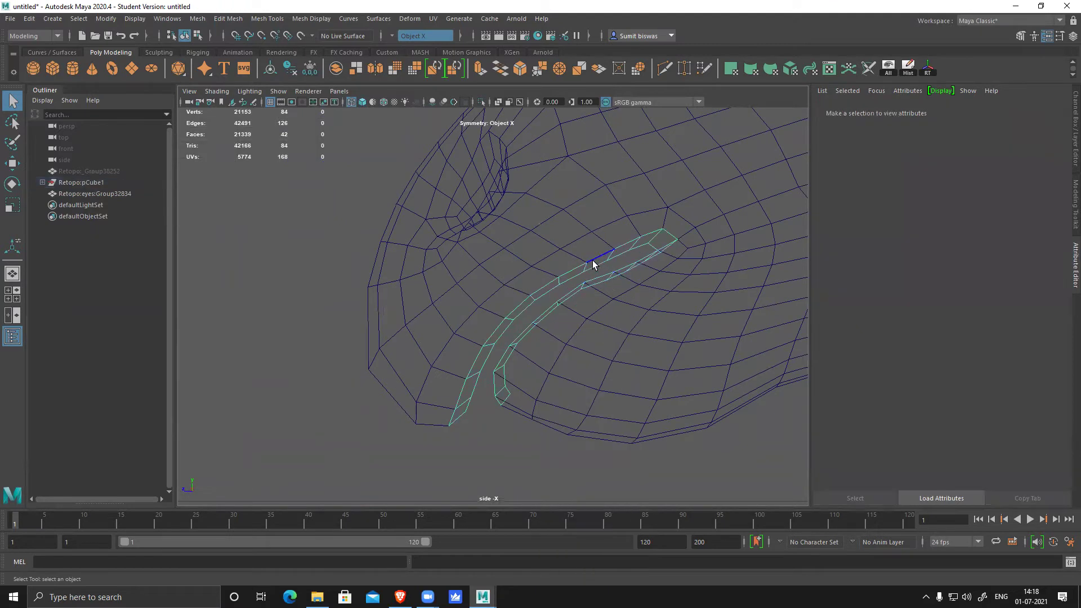
{"action": "left_click", "coordinate": [594, 269]}
{"action": "middle_click_drag", "start_coordinate": [651, 299], "coordinate": [616, 303], "text": "alt"}
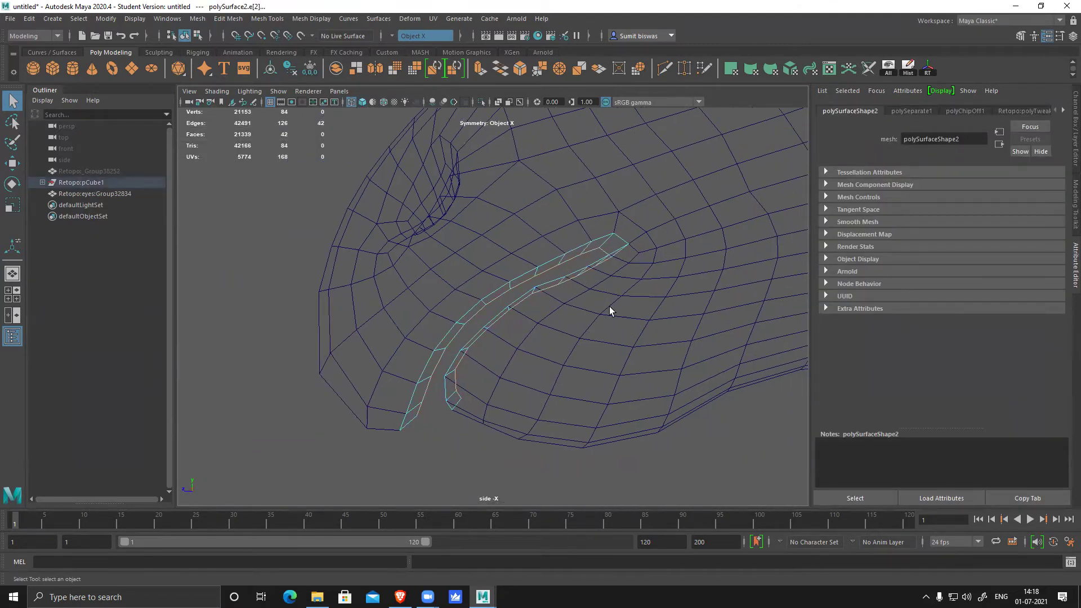
{"action": "key", "text": "r"}
{"action": "key", "text": "w"}
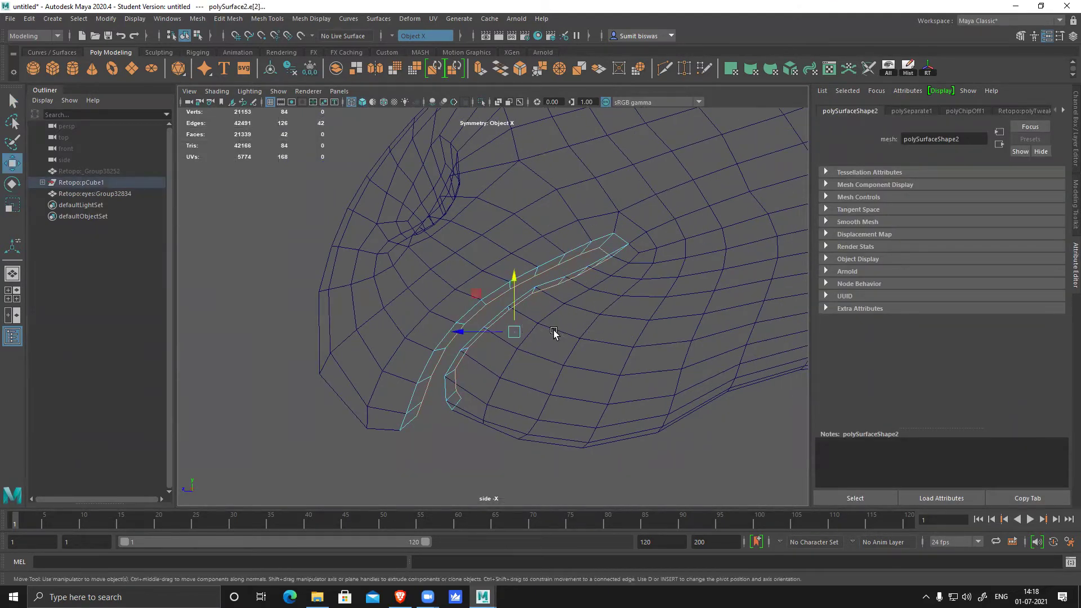
{"action": "left_click_drag", "start_coordinate": [515, 333], "coordinate": [530, 322], "text": "shift"}
{"action": "key", "text": "ctrl+z"}
{"action": "scroll", "coordinate": [522, 352], "scroll_direction": "up", "scroll_amount": 1}
{"action": "scroll", "coordinate": [523, 352], "scroll_direction": "up", "scroll_amount": 1}
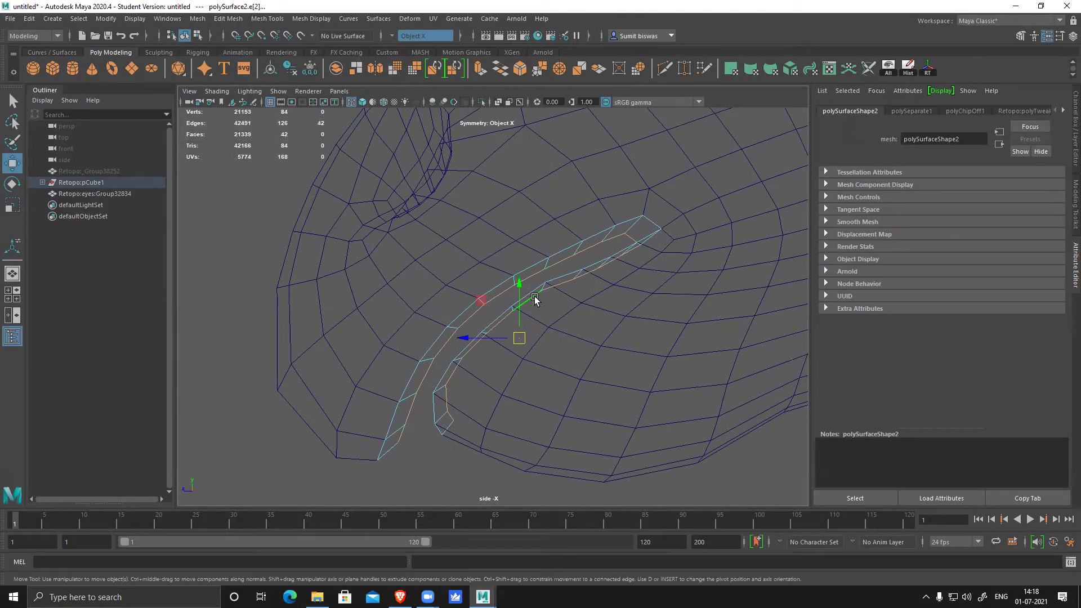
{"action": "right_click_drag", "start_coordinate": [519, 340], "coordinate": [575, 368], "text": "shift"}
{"action": "left_click_drag", "start_coordinate": [620, 258], "coordinate": [641, 239]}
{"action": "middle_click_drag", "start_coordinate": [611, 308], "coordinate": [602, 317], "text": "alt"}
{"action": "key", "text": "w"}
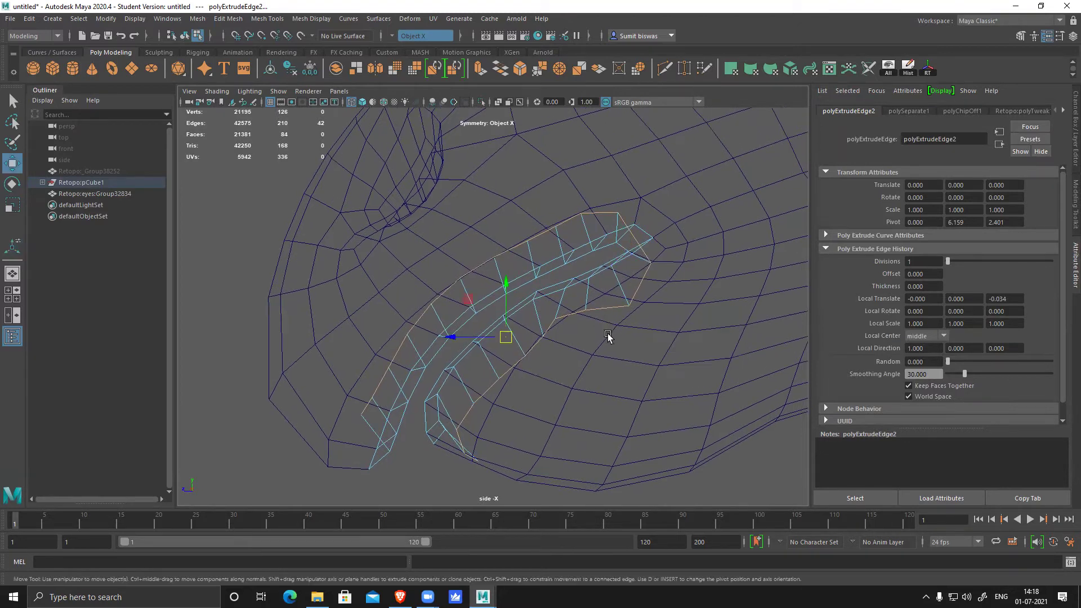
{"action": "left_click_drag", "start_coordinate": [508, 337], "coordinate": [545, 295], "text": "shift"}
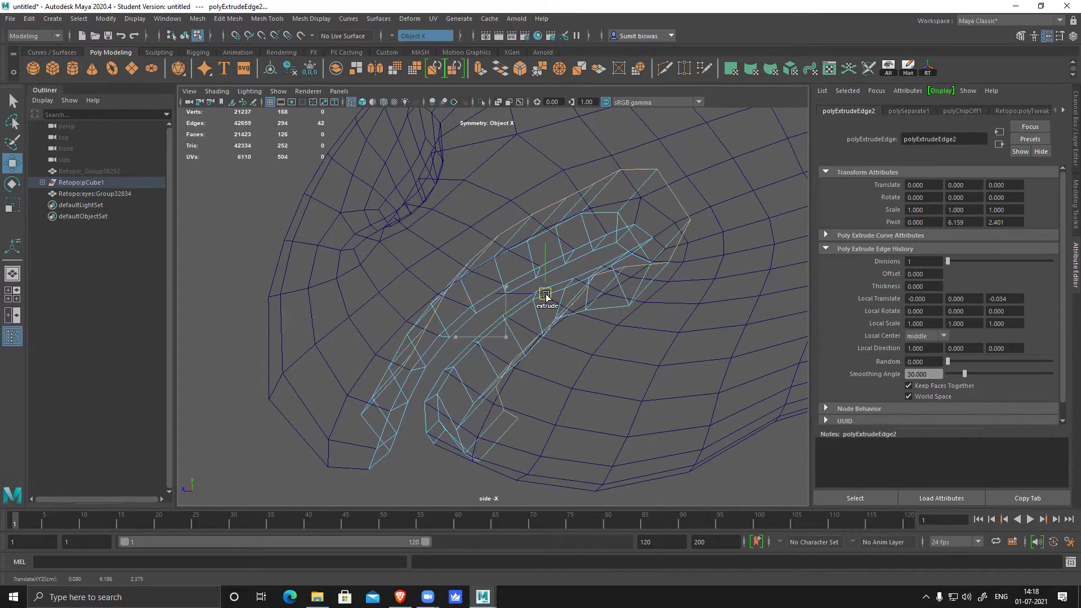
{"action": "key", "text": "ctrl+z"}
{"action": "key", "text": "r"}
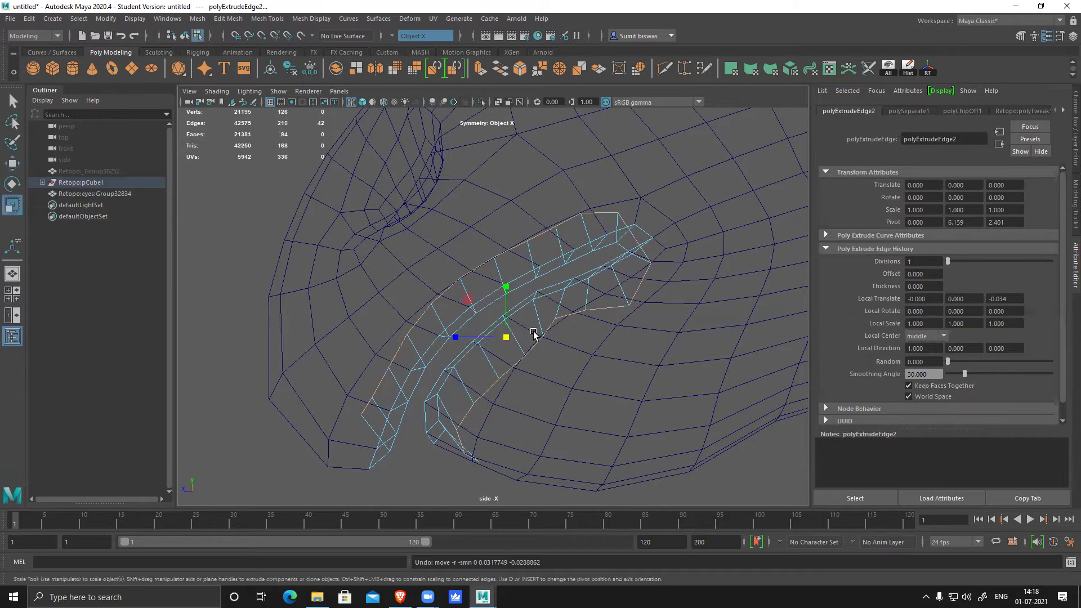
{"action": "left_click_drag", "start_coordinate": [508, 338], "coordinate": [556, 299], "text": "shift"}
{"action": "key", "text": "w"}
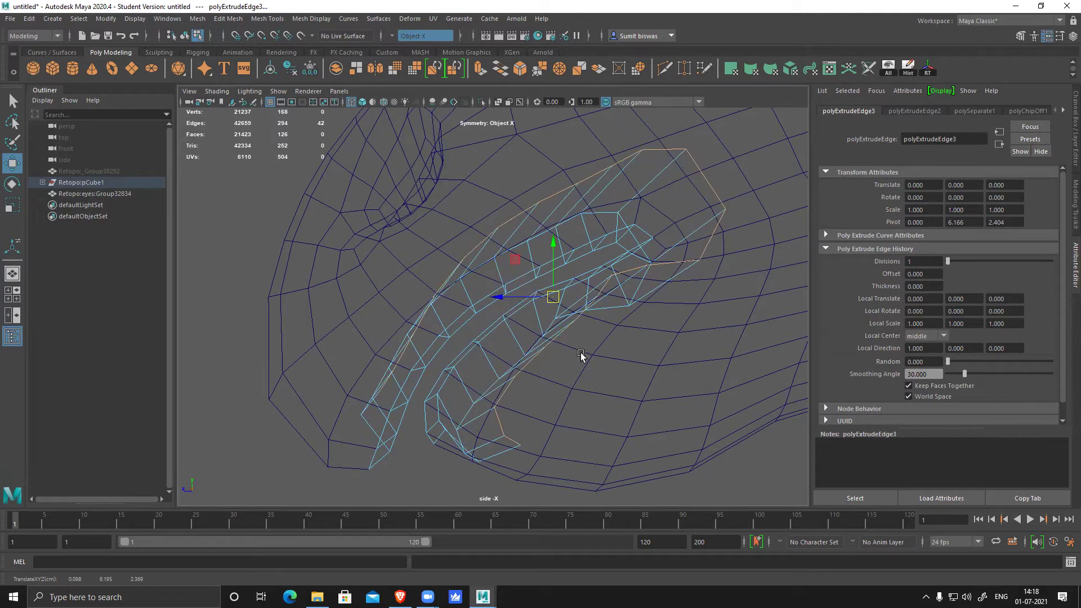
{"action": "key", "text": "ctrl+z"}
{"action": "key", "text": "ctrl+z"}
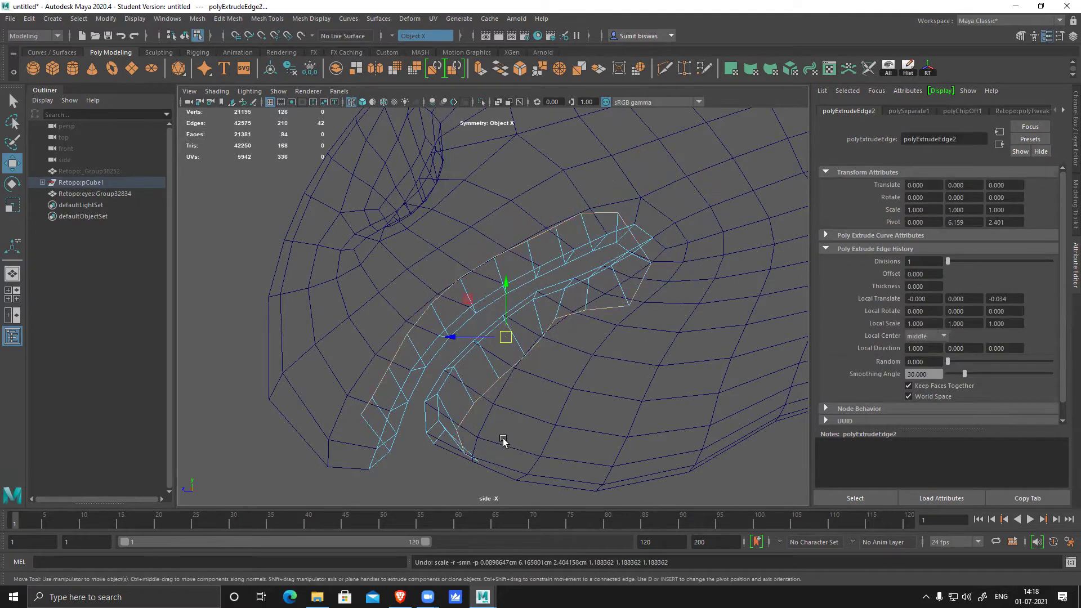
- Move the lower lip vertices of the extruded inner border back toward the throat, then shift them slightly up as a group
{"action": "middle_click_drag", "start_coordinate": [559, 321], "coordinate": [561, 284], "text": "alt"}
{"action": "right_click_drag", "start_coordinate": [581, 255], "coordinate": [410, 212]}
{"action": "middle_click_drag", "start_coordinate": [525, 410], "coordinate": [526, 357], "text": "alt"}
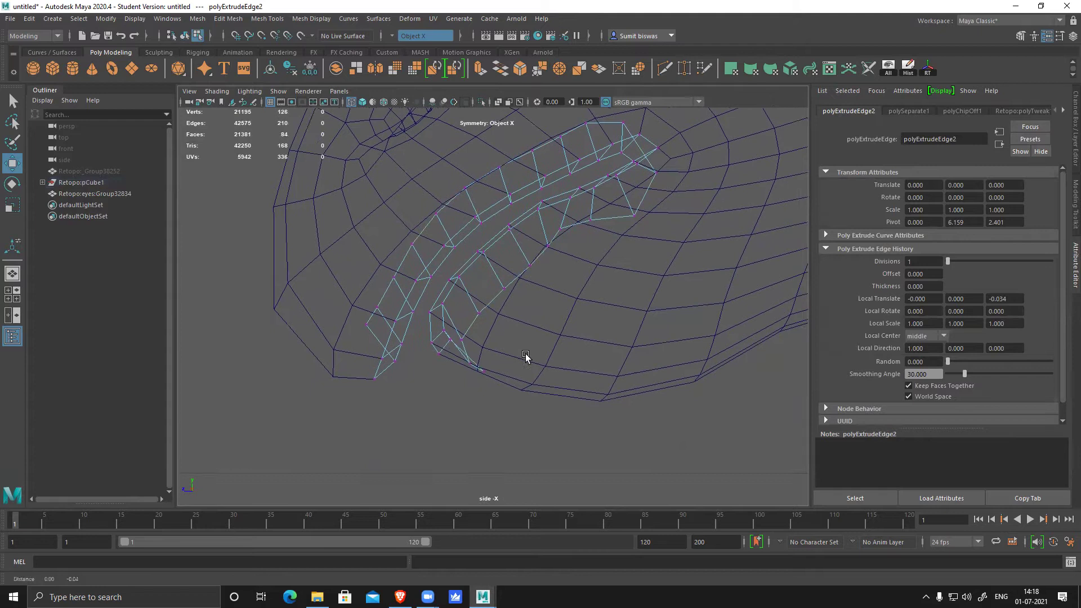
{"action": "left_click", "coordinate": [476, 366]}
{"action": "left_click_drag", "start_coordinate": [478, 369], "coordinate": [657, 379]}
{"action": "left_click_drag", "start_coordinate": [418, 276], "coordinate": [665, 342]}
{"action": "middle_click_drag", "start_coordinate": [602, 338], "coordinate": [573, 375], "text": "alt"}
{"action": "left_click_drag", "start_coordinate": [461, 287], "coordinate": [539, 333]}
{"action": "left_click_drag", "start_coordinate": [486, 311], "coordinate": [609, 361]}
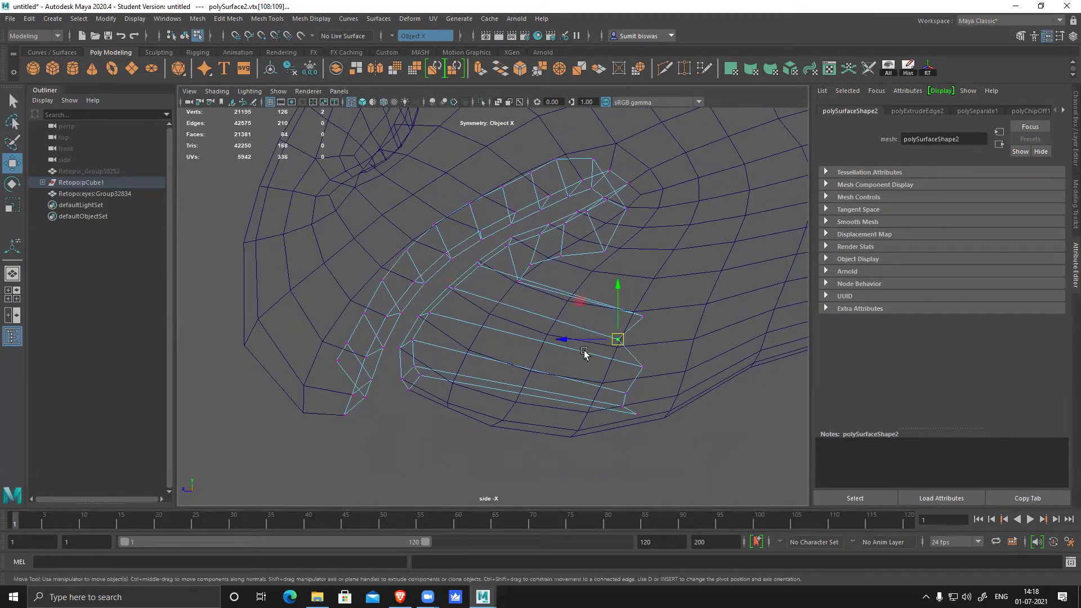
{"action": "left_click_drag", "start_coordinate": [579, 286], "coordinate": [702, 466]}
{"action": "left_click_drag", "start_coordinate": [629, 370], "coordinate": [648, 332]}
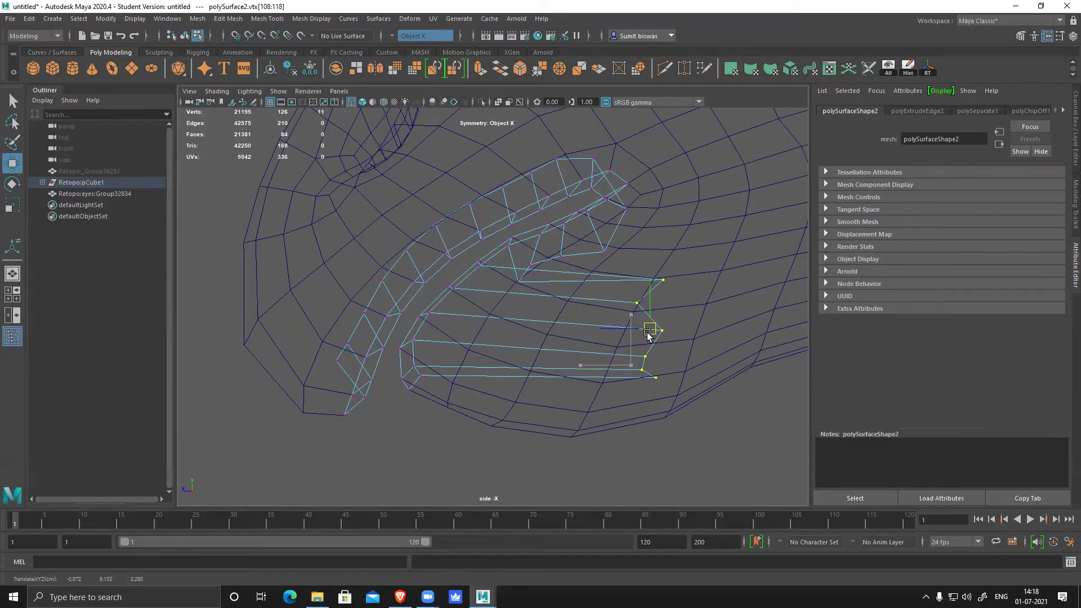
- Pull the remaining lower inner border vertices near the mouth corner back in line with those already moved
{"action": "middle_click_drag", "start_coordinate": [544, 328], "coordinate": [518, 399], "text": "alt"}
{"action": "left_click_drag", "start_coordinate": [498, 341], "coordinate": [649, 326]}
{"action": "middle_click_drag", "start_coordinate": [573, 372], "coordinate": [510, 425], "text": "alt"}
{"action": "scroll", "coordinate": [490, 403], "scroll_direction": "up", "scroll_amount": 1}
{"action": "left_click_drag", "start_coordinate": [468, 392], "coordinate": [596, 369]}
{"action": "left_click", "coordinate": [514, 380]}
{"action": "left_click_drag", "start_coordinate": [514, 381], "coordinate": [619, 341]}
- Move the mouth-corner vertex of the inner border back toward the throat and raise the adjacent upper vertices
{"action": "middle_click_drag", "start_coordinate": [560, 363], "coordinate": [495, 374], "text": "alt"}
{"action": "left_click", "coordinate": [502, 386]}
{"action": "left_click_drag", "start_coordinate": [501, 386], "coordinate": [616, 352]}
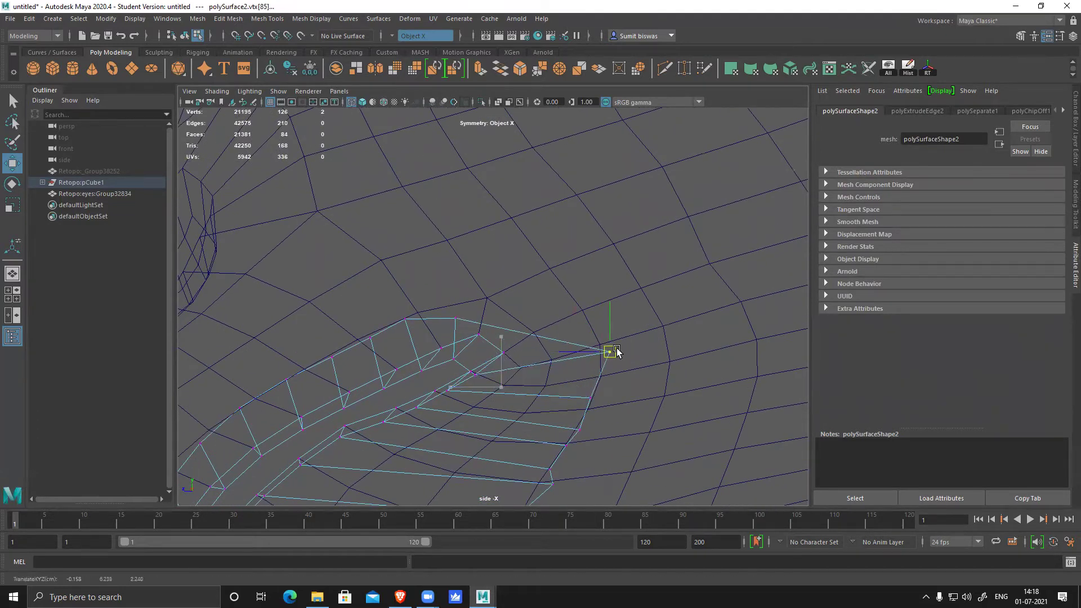
{"action": "left_click", "coordinate": [455, 318]}
{"action": "left_click_drag", "start_coordinate": [455, 319], "coordinate": [552, 266]}
{"action": "middle_click_drag", "start_coordinate": [394, 326], "coordinate": [447, 314], "text": "alt"}
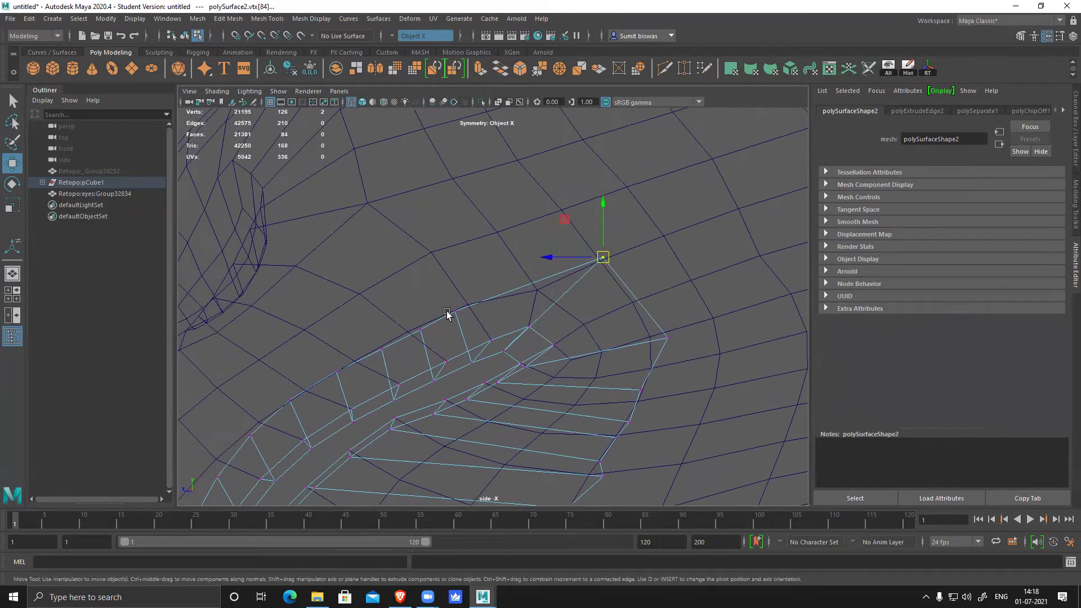
{"action": "left_click_drag", "start_coordinate": [471, 321], "coordinate": [472, 322]}
{"action": "left_click_drag", "start_coordinate": [455, 311], "coordinate": [469, 223]}
- Move the two rearmost inner border vertices at the mouth corner farther back toward the throat
{"action": "left_click", "coordinate": [603, 257]}
{"action": "left_click_drag", "start_coordinate": [603, 258], "coordinate": [740, 154]}
{"action": "left_click", "coordinate": [667, 338]}
{"action": "left_click_drag", "start_coordinate": [667, 338], "coordinate": [818, 336]}
- Pull the lower inner border vertices below the mouth corner farther back to form a continuous rear outline
{"action": "middle_click_drag", "start_coordinate": [681, 388], "coordinate": [556, 321], "text": "alt"}
{"action": "left_click_drag", "start_coordinate": [474, 298], "coordinate": [673, 358]}
{"action": "left_click_drag", "start_coordinate": [442, 366], "coordinate": [525, 441]}
{"action": "left_click_drag", "start_coordinate": [484, 396], "coordinate": [667, 422]}
{"action": "middle_click_drag", "start_coordinate": [426, 445], "coordinate": [441, 354], "text": "alt"}
{"action": "left_click", "coordinate": [458, 359]}
{"action": "left_click_drag", "start_coordinate": [462, 353], "coordinate": [645, 363]}
{"action": "left_click_drag", "start_coordinate": [465, 379], "coordinate": [541, 423]}
{"action": "left_click_drag", "start_coordinate": [497, 390], "coordinate": [619, 391]}
{"action": "left_click_drag", "start_coordinate": [442, 397], "coordinate": [572, 404]}
{"action": "left_click_drag", "start_coordinate": [451, 425], "coordinate": [560, 432]}
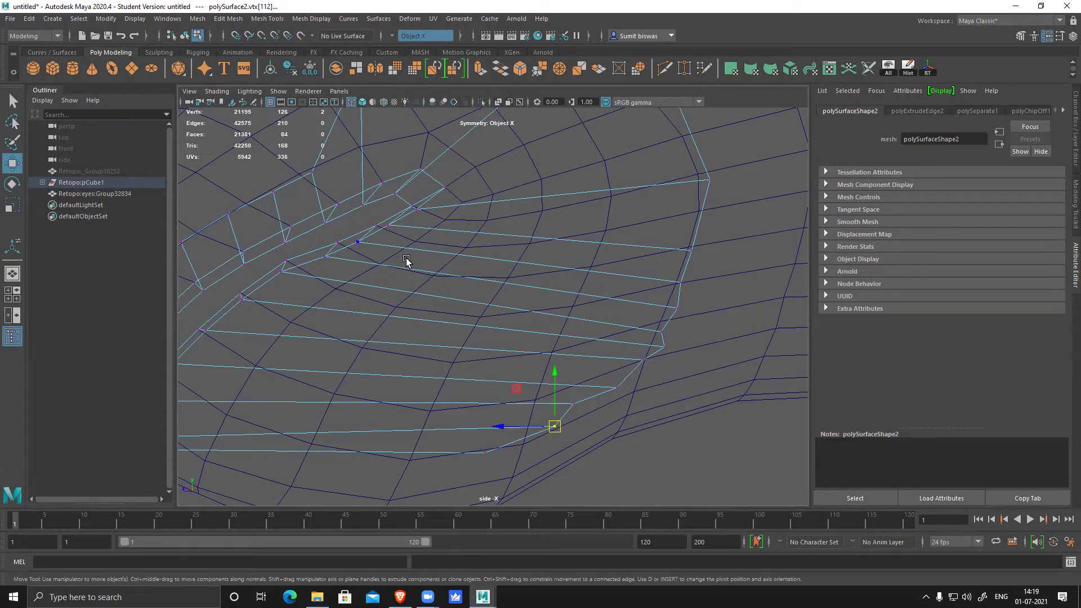
- Raise the inner border vertices along the middle of the upper lip, one after another
{"action": "middle_click_drag", "start_coordinate": [406, 261], "coordinate": [620, 338], "text": "alt"}
{"action": "left_click", "coordinate": [514, 247]}
{"action": "left_click_drag", "start_coordinate": [514, 247], "coordinate": [510, 159]}
{"action": "left_click", "coordinate": [476, 267]}
{"action": "left_click_drag", "start_coordinate": [476, 268], "coordinate": [466, 179]}
{"action": "middle_click_drag", "start_coordinate": [440, 272], "coordinate": [518, 219], "text": "alt"}
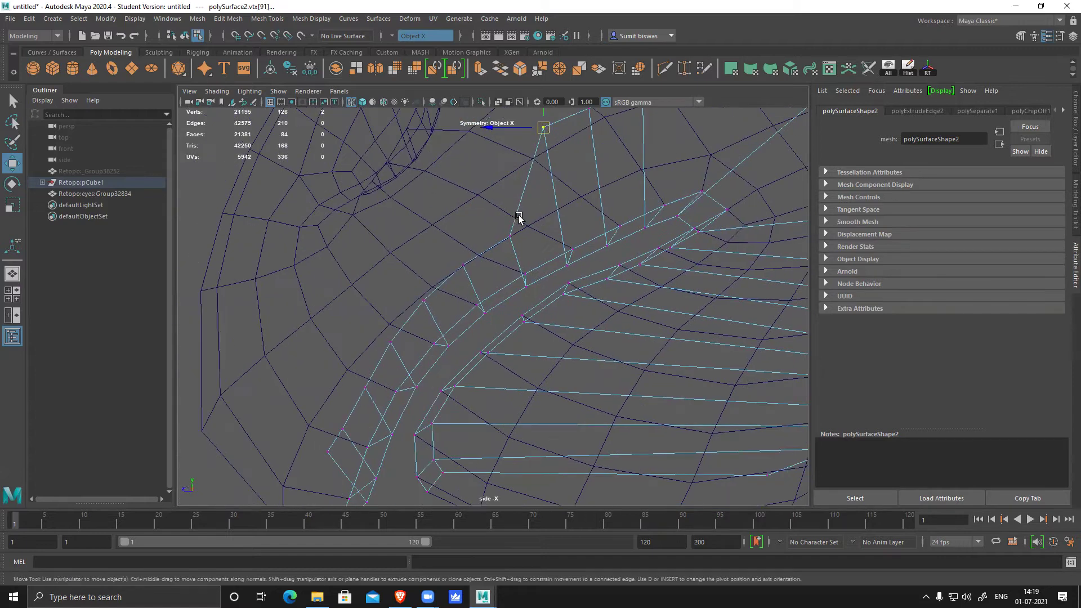
{"action": "left_click_drag", "start_coordinate": [510, 238], "coordinate": [521, 152]}
{"action": "left_click_drag", "start_coordinate": [425, 250], "coordinate": [436, 316]}
{"action": "left_click_drag", "start_coordinate": [424, 301], "coordinate": [433, 205]}
- Raise the remaining upper inner border vertices toward the front of the muzzle to complete the upper outline
{"action": "middle_click_drag", "start_coordinate": [390, 326], "coordinate": [432, 259], "text": "alt"}
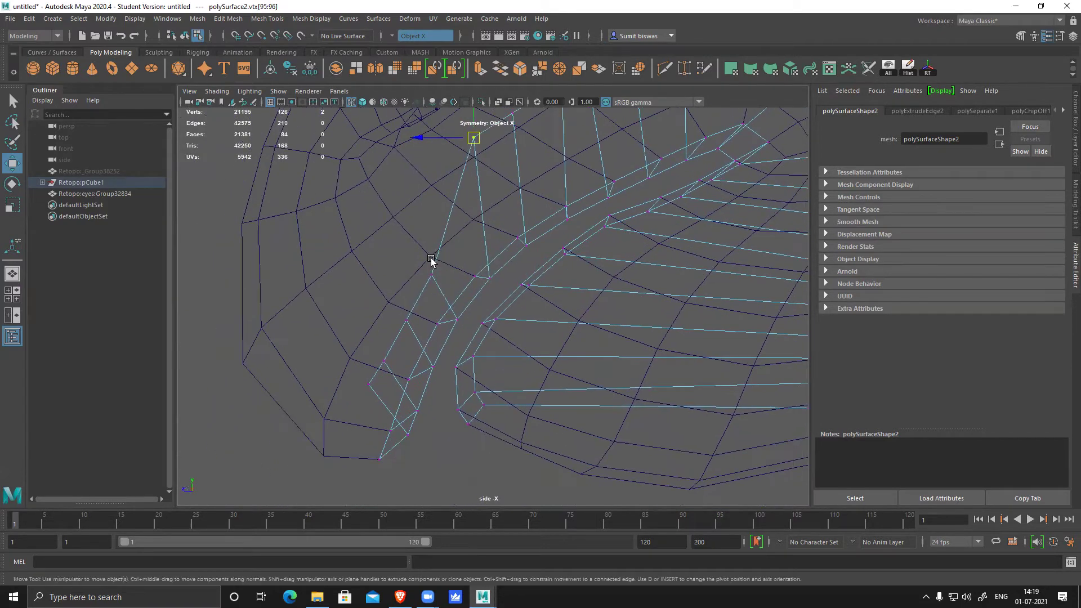
{"action": "left_click_drag", "start_coordinate": [437, 284], "coordinate": [440, 286]}
{"action": "left_click_drag", "start_coordinate": [432, 274], "coordinate": [429, 165]}
{"action": "left_click_drag", "start_coordinate": [369, 303], "coordinate": [415, 337]}
{"action": "left_click_drag", "start_coordinate": [406, 319], "coordinate": [402, 208]}
{"action": "left_click_drag", "start_coordinate": [358, 332], "coordinate": [400, 378]}
{"action": "left_click_drag", "start_coordinate": [384, 362], "coordinate": [360, 244]}
{"action": "left_click_drag", "start_coordinate": [346, 359], "coordinate": [376, 398]}
{"action": "left_click_drag", "start_coordinate": [369, 384], "coordinate": [345, 303]}
{"action": "scroll", "coordinate": [559, 373], "scroll_direction": "down", "scroll_amount": 5}
{"action": "scroll", "coordinate": [543, 331], "scroll_direction": "up", "scroll_amount": 5}
{"action": "scroll", "coordinate": [490, 299], "scroll_direction": "up", "scroll_amount": 3}
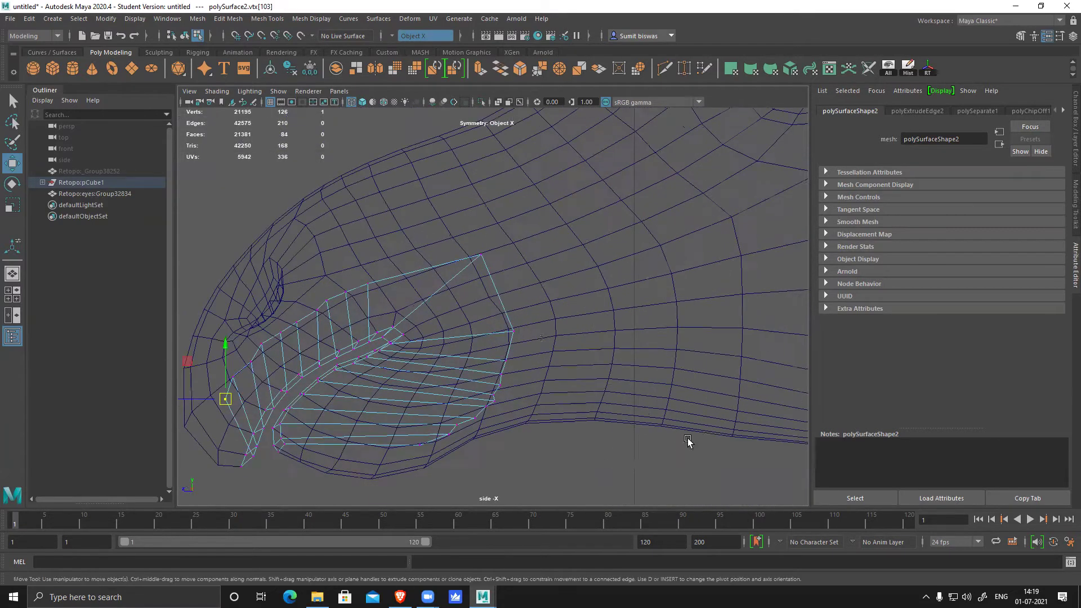
- Insert an edge loop through the extruded inner mouth faces with Multi-Cut, select the loop, and return to object mode
{"action": "middle_click_drag", "start_coordinate": [496, 293], "coordinate": [505, 240], "text": "alt"}
{"action": "right_click_drag", "start_coordinate": [498, 224], "coordinate": [453, 227]}
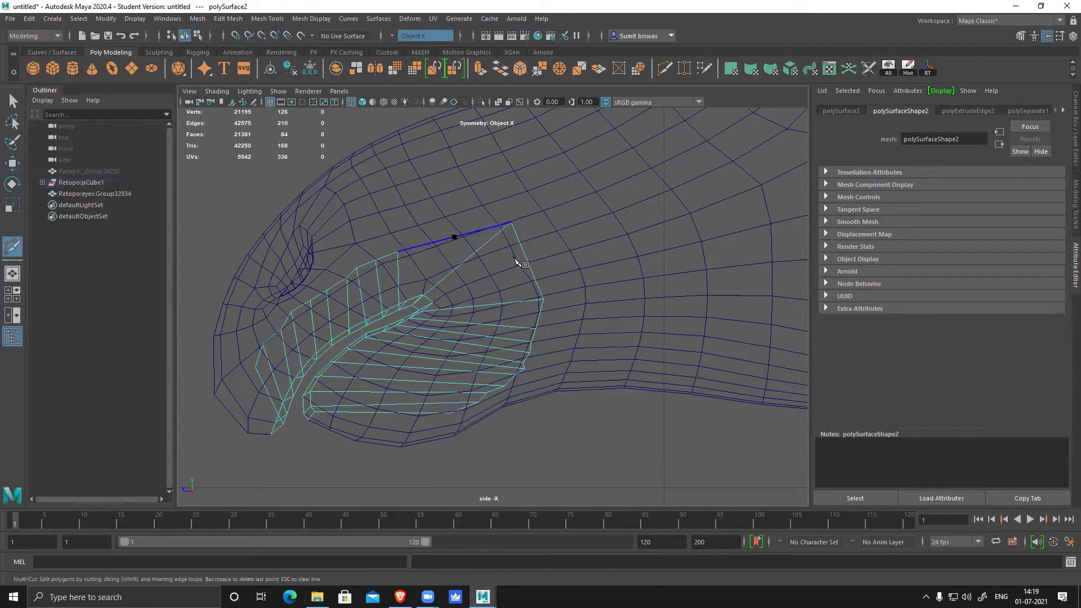
{"action": "left_click", "coordinate": [468, 260], "text": "ctrl"}
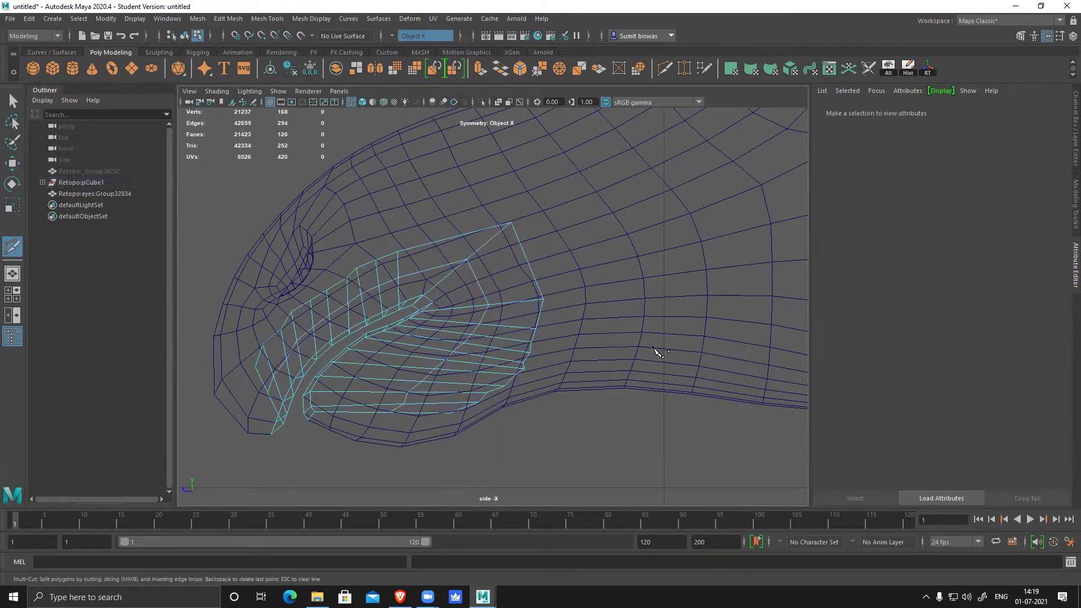
{"action": "key", "text": "w"}
{"action": "scroll", "coordinate": [533, 358], "scroll_direction": "up", "scroll_amount": 3}
{"action": "middle_click_drag", "start_coordinate": [532, 358], "coordinate": [602, 325], "text": "alt"}
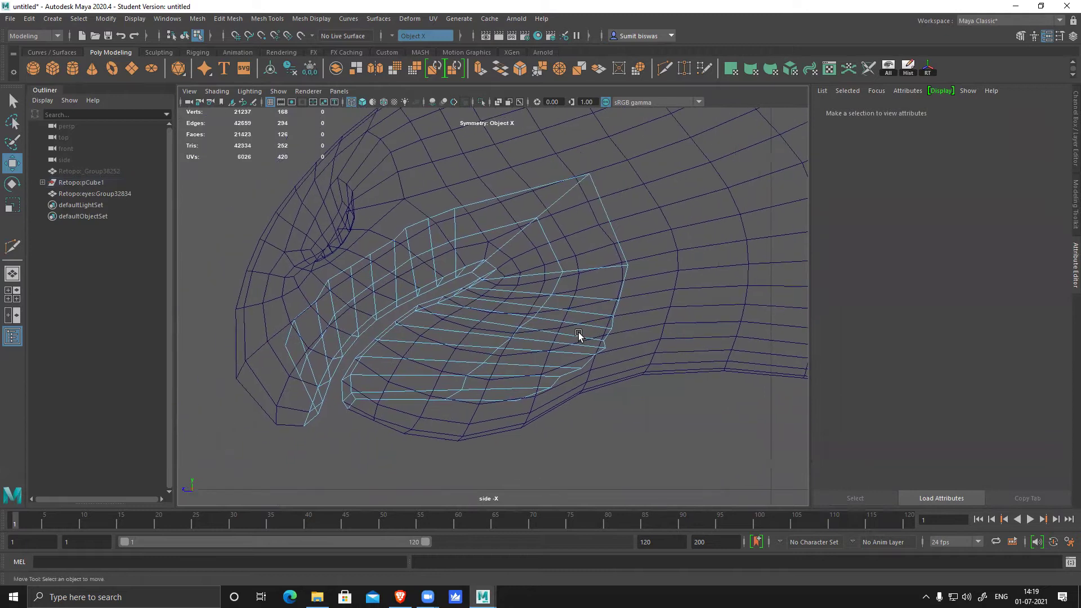
{"action": "double_click", "coordinate": [557, 257]}
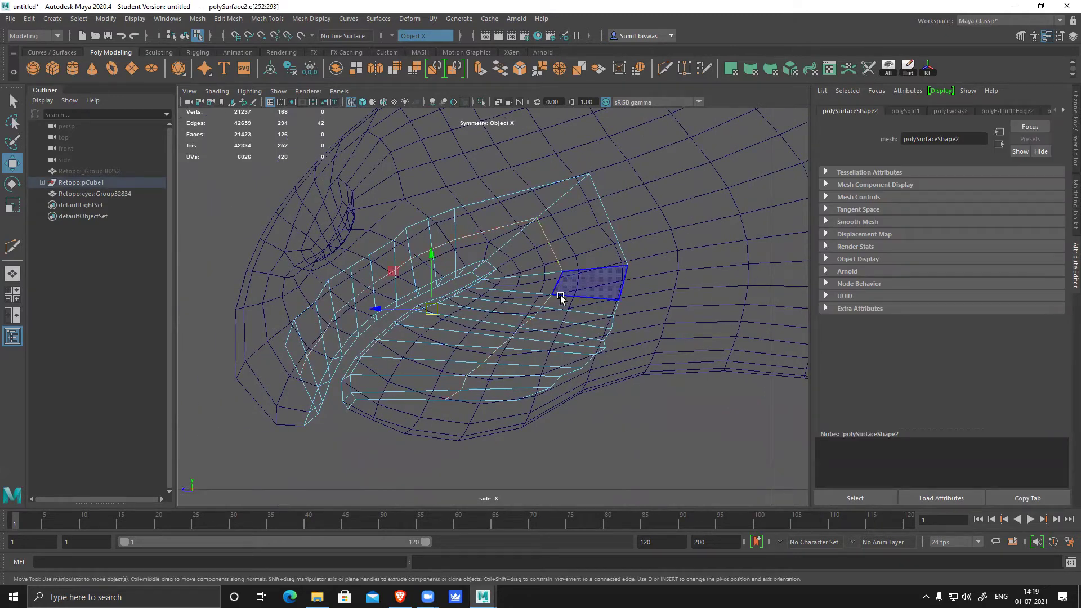
{"action": "left_click", "coordinate": [498, 366], "text": "alt"}
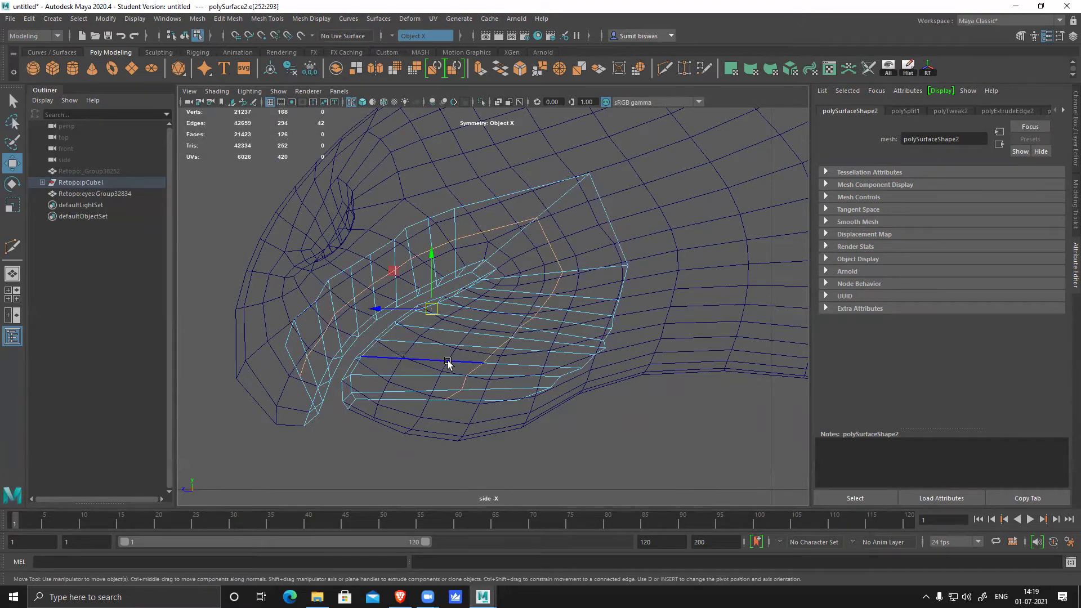
{"action": "key", "text": "F8"}
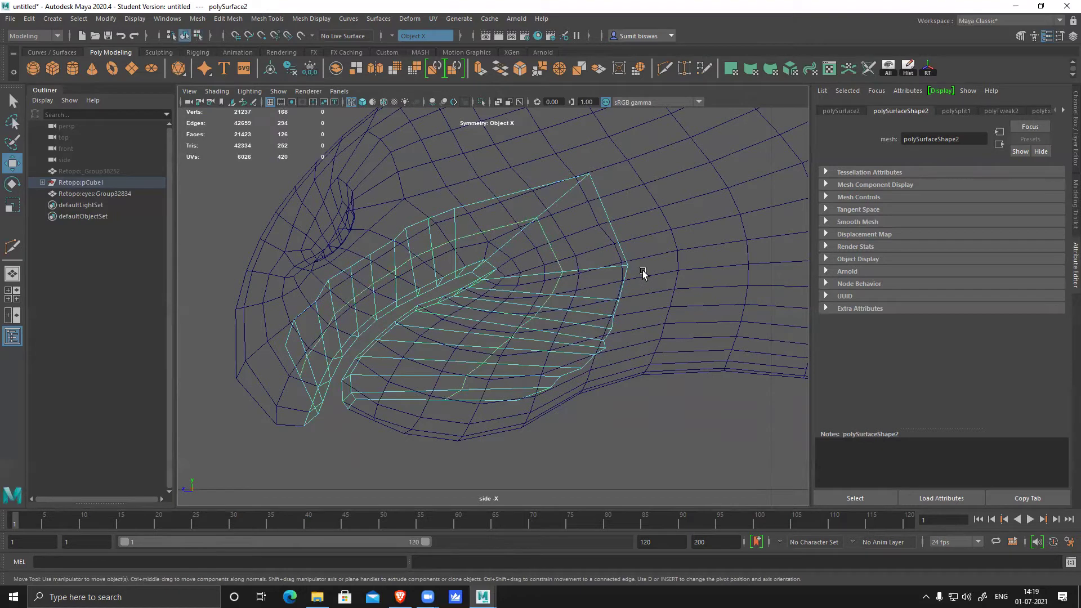
- Hide everything except the lip strip and show it shaded in perspective, in vertex mode, facing the lower mouth surface
{"action": "key", "text": "alt+h"}
{"action": "scroll", "coordinate": [642, 355], "scroll_direction": "down", "scroll_amount": 10}
{"action": "key", "text": "space"}
{"action": "key", "text": "space"}
{"action": "mouse_move", "coordinate": [612, 292]}
{"action": "left_mouse_down", "text": "alt"}
{"action": "mouse_move", "coordinate": [607, 310]}
{"action": "mouse_move", "coordinate": [584, 309]}
{"action": "mouse_move", "coordinate": [595, 239]}
{"action": "mouse_move", "coordinate": [683, 268]}
{"action": "mouse_move", "coordinate": [707, 290]}
{"action": "mouse_move", "coordinate": [729, 287]}
{"action": "mouse_move", "coordinate": [620, 266]}
{"action": "left_mouse_up", "text": "alt"}
{"action": "left_click", "coordinate": [362, 102]}
{"action": "middle_click_drag", "start_coordinate": [619, 266], "coordinate": [586, 247], "text": "alt"}
{"action": "right_click_drag", "start_coordinate": [586, 248], "coordinate": [618, 355], "text": "alt"}
{"action": "left_click_drag", "start_coordinate": [618, 355], "coordinate": [446, 361], "text": "alt"}
{"action": "left_click_drag", "start_coordinate": [349, 387], "coordinate": [403, 338], "text": "alt"}
{"action": "right_click_drag", "start_coordinate": [459, 285], "coordinate": [423, 286]}
- Move the middle vertex of the lower inner border and its two neighbours back toward the throat
{"action": "left_click", "coordinate": [431, 340]}
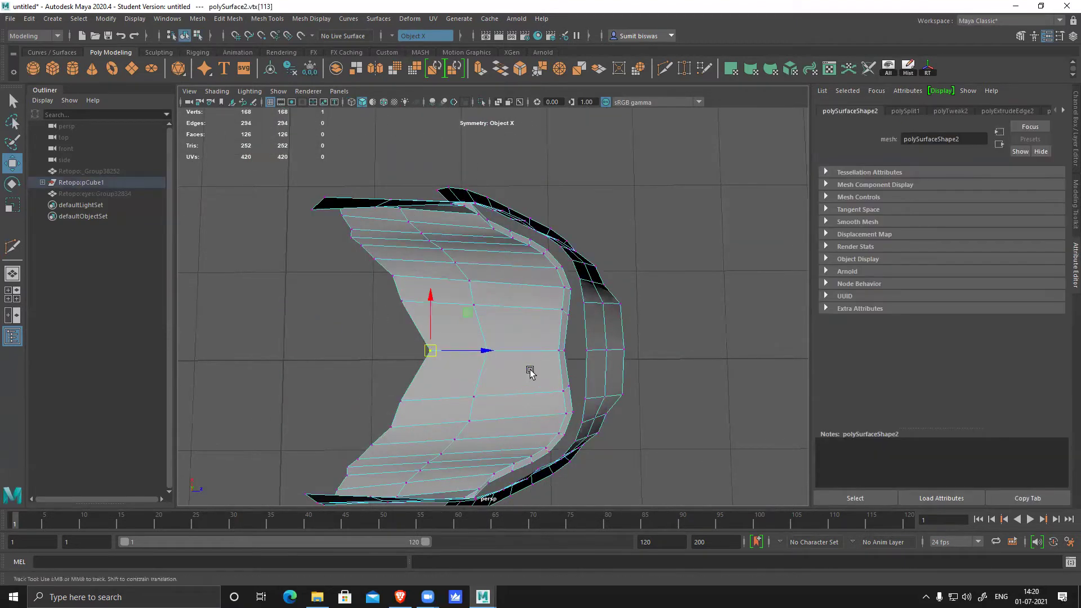
{"action": "middle_click_drag", "start_coordinate": [529, 370], "coordinate": [602, 341], "text": "alt"}
{"action": "left_click_drag", "start_coordinate": [562, 322], "coordinate": [458, 321]}
{"action": "left_click", "coordinate": [502, 273]}
{"action": "left_click_drag", "start_coordinate": [524, 273], "coordinate": [435, 370]}
{"action": "middle_click_drag", "start_coordinate": [402, 313], "coordinate": [325, 263]}
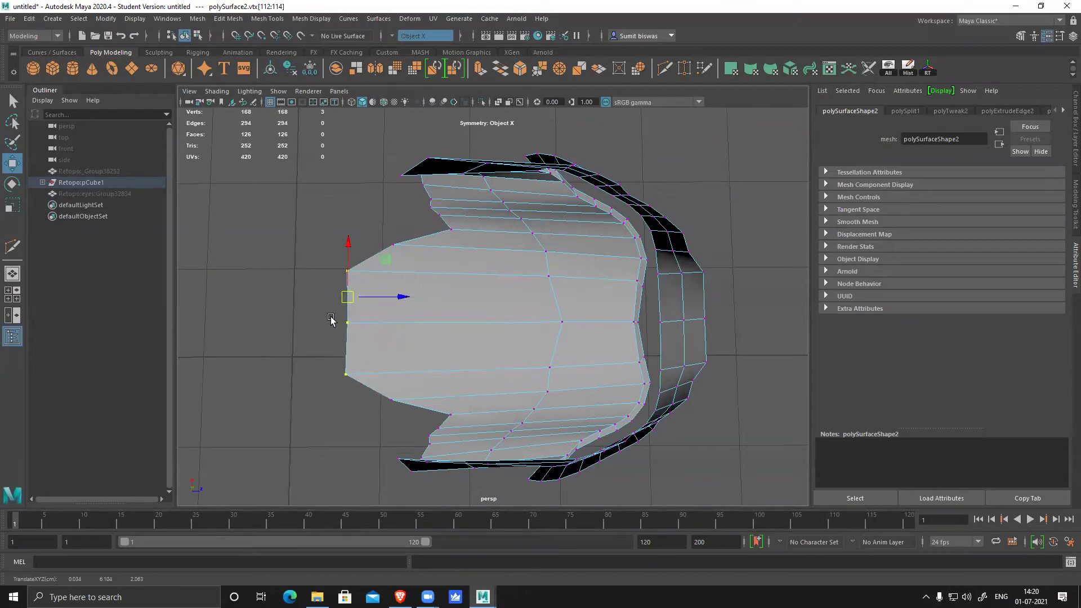
- Pull the next symmetric vertex pairs beside the middle of the lower inner border back toward the throat
{"action": "left_click", "coordinate": [347, 323]}
{"action": "left_click_drag", "start_coordinate": [394, 338], "coordinate": [388, 292], "text": "alt"}
{"action": "left_click", "coordinate": [372, 293]}
{"action": "scroll", "coordinate": [445, 299], "scroll_direction": "up", "scroll_amount": 5}
{"action": "scroll", "coordinate": [411, 311], "scroll_direction": "down", "scroll_amount": 5}
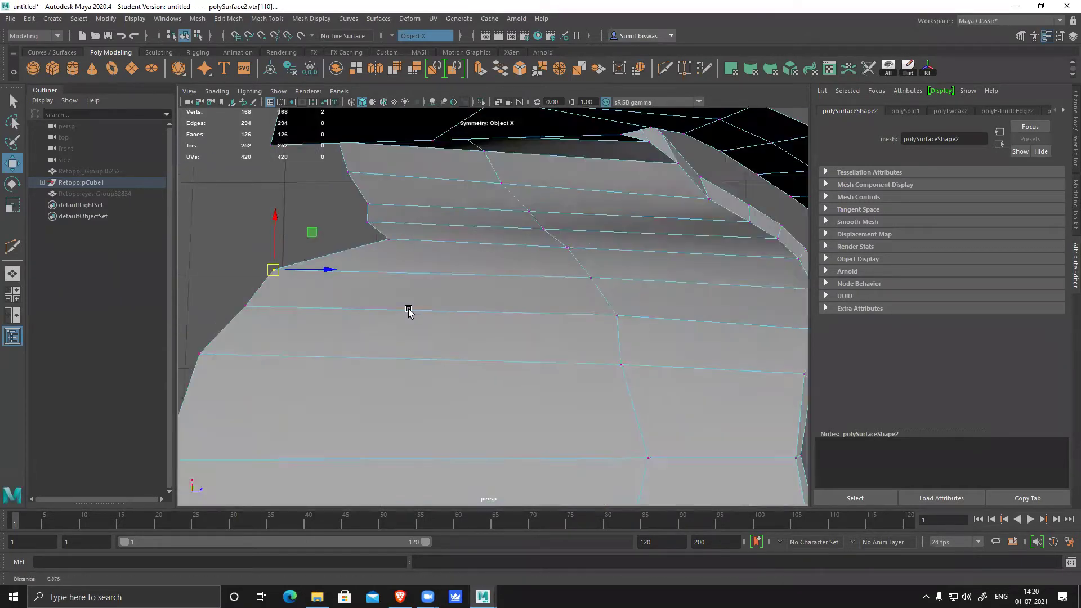
{"action": "scroll", "coordinate": [463, 332], "scroll_direction": "up", "scroll_amount": 2}
{"action": "scroll", "coordinate": [463, 334], "scroll_direction": "up", "scroll_amount": 4}
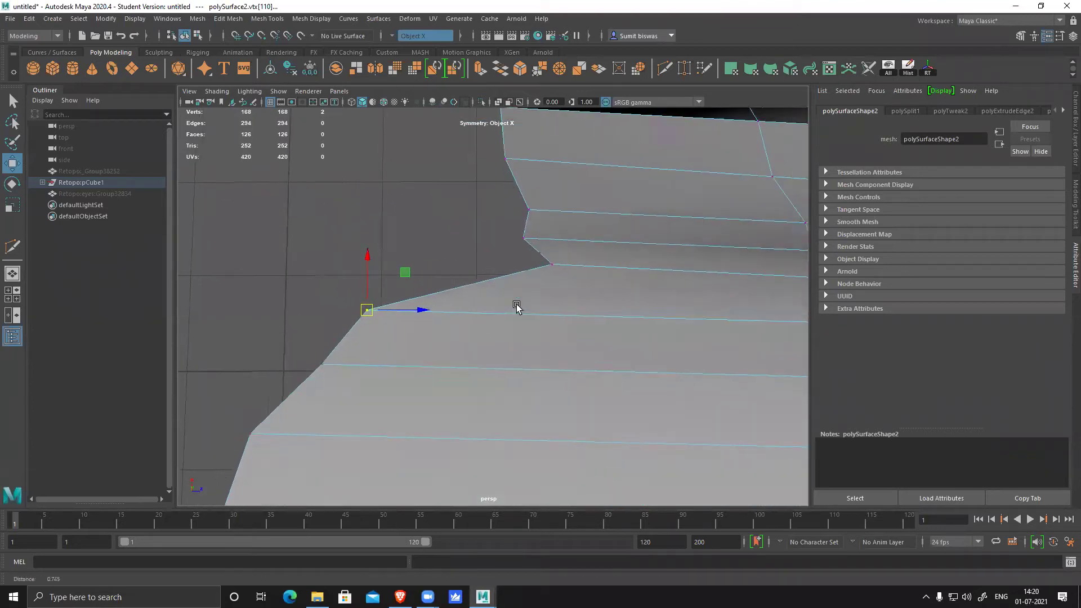
- Move the next three lower border vertices toward the mouth corner back to continue the tapered rear edge
{"action": "left_click", "coordinate": [545, 263]}
{"action": "left_click_drag", "start_coordinate": [542, 265], "coordinate": [404, 282]}
{"action": "left_click", "coordinate": [523, 236]}
{"action": "left_click_drag", "start_coordinate": [524, 235], "coordinate": [440, 237]}
{"action": "left_click", "coordinate": [530, 207]}
{"action": "left_click_drag", "start_coordinate": [530, 208], "coordinate": [466, 208]}
- Even out the rest of the lower rear edge by shifting its vertices back and adjusting their height
{"action": "middle_click_drag", "start_coordinate": [537, 152], "coordinate": [538, 225], "text": "alt"}
{"action": "left_click_drag", "start_coordinate": [594, 344], "coordinate": [534, 238], "text": "alt"}
{"action": "right_click_drag", "start_coordinate": [534, 237], "coordinate": [567, 323], "text": "alt"}
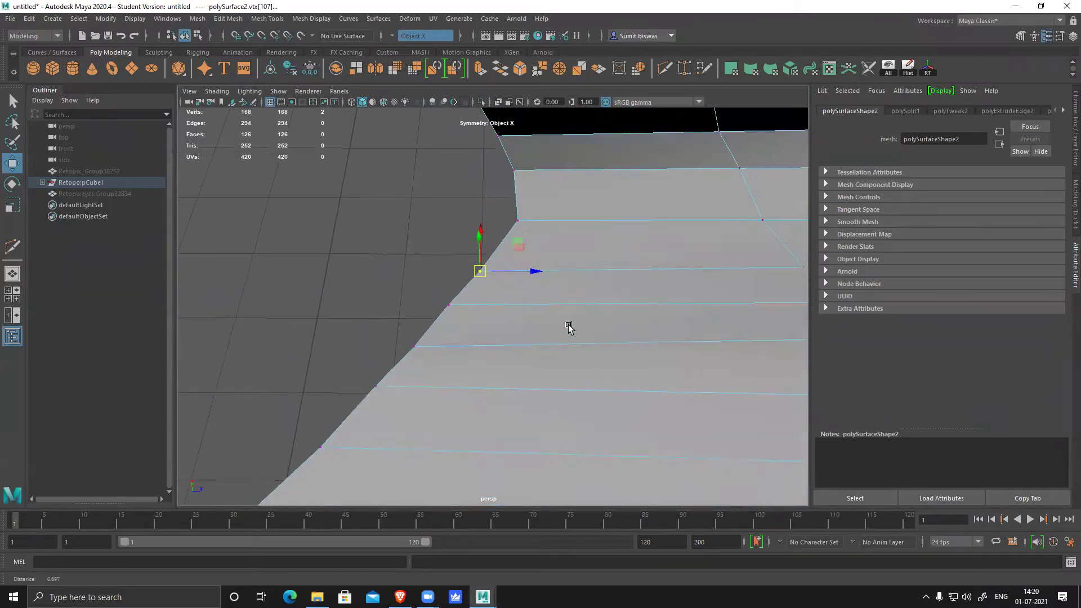
{"action": "left_click_drag", "start_coordinate": [531, 209], "coordinate": [446, 216]}
{"action": "left_click_drag", "start_coordinate": [478, 271], "coordinate": [484, 329]}
{"action": "left_click_drag", "start_coordinate": [451, 306], "coordinate": [430, 306]}
{"action": "left_click_drag", "start_coordinate": [501, 219], "coordinate": [488, 260], "text": "alt"}
{"action": "left_click_drag", "start_coordinate": [477, 254], "coordinate": [437, 250]}
{"action": "left_click_drag", "start_coordinate": [413, 184], "coordinate": [420, 250]}
{"action": "left_click", "coordinate": [433, 252]}
{"action": "right_click_drag", "start_coordinate": [550, 310], "coordinate": [489, 300], "text": "alt"}
{"action": "left_click_drag", "start_coordinate": [512, 194], "coordinate": [474, 205]}
- Select the upper inner border edges in edge mode and extrude them back toward the throat
{"action": "right_click_drag", "start_coordinate": [660, 314], "coordinate": [642, 292], "text": "alt"}
{"action": "left_click_drag", "start_coordinate": [642, 293], "coordinate": [599, 316], "text": "alt"}
{"action": "right_click_drag", "start_coordinate": [499, 163], "coordinate": [495, 132]}
{"action": "left_click", "coordinate": [459, 141]}
{"action": "left_click_drag", "start_coordinate": [550, 202], "coordinate": [642, 226], "text": "alt"}
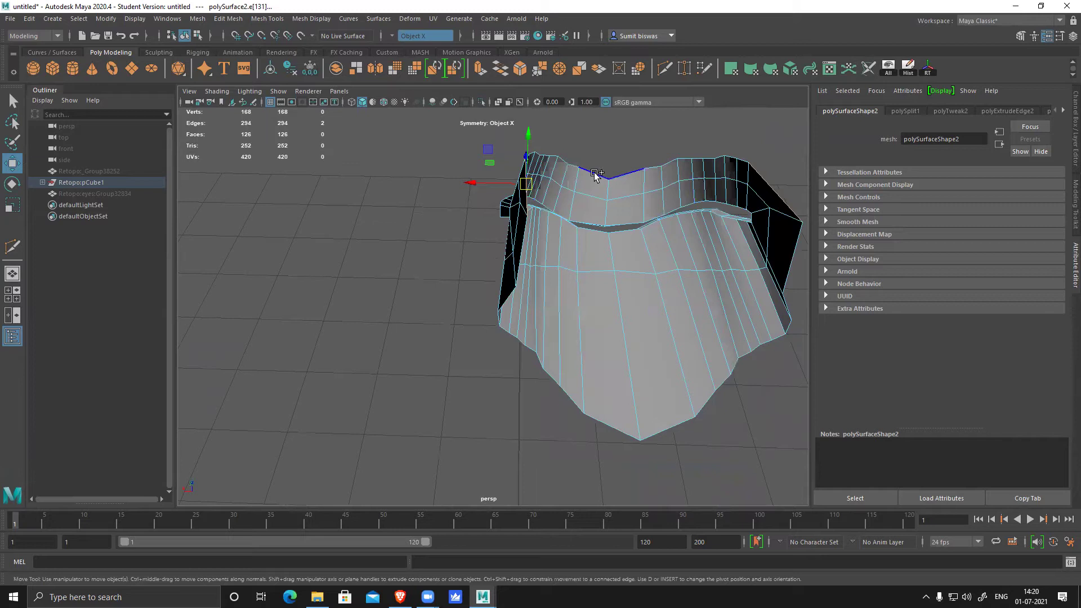
{"action": "left_click_drag", "start_coordinate": [625, 263], "coordinate": [554, 246], "text": "alt"}
{"action": "left_click_drag", "start_coordinate": [483, 247], "coordinate": [657, 238], "text": "shift"}
{"action": "key", "text": "r"}
{"action": "left_click_drag", "start_coordinate": [697, 278], "coordinate": [479, 285]}
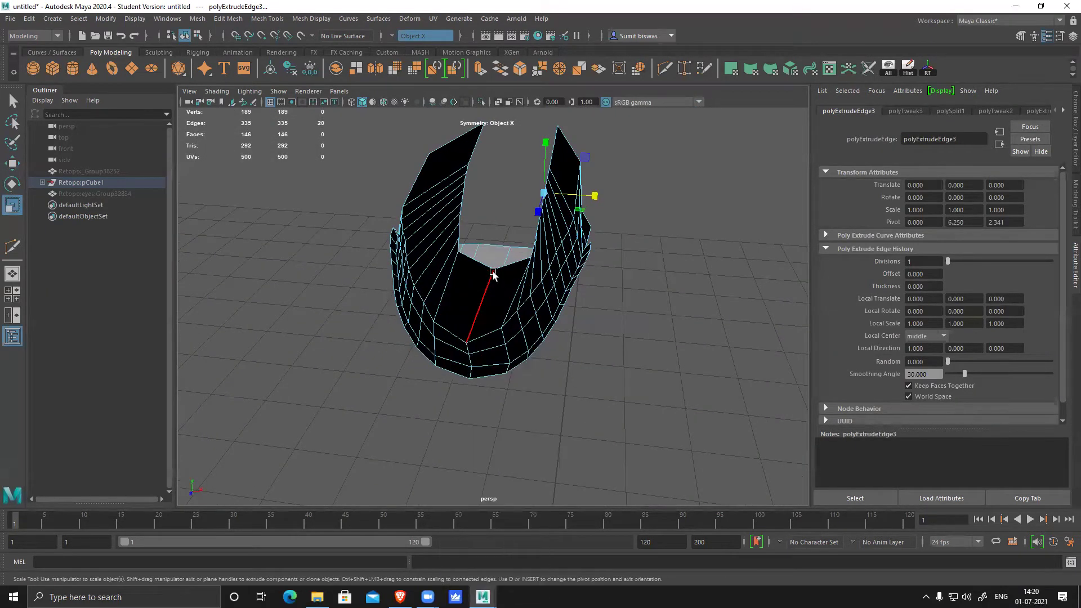
- Raise the middle vertex of the extruded upper border and pull its neighbouring vertices back toward the throat
{"action": "right_click_drag", "start_coordinate": [506, 269], "coordinate": [457, 262]}
{"action": "left_click", "coordinate": [494, 270]}
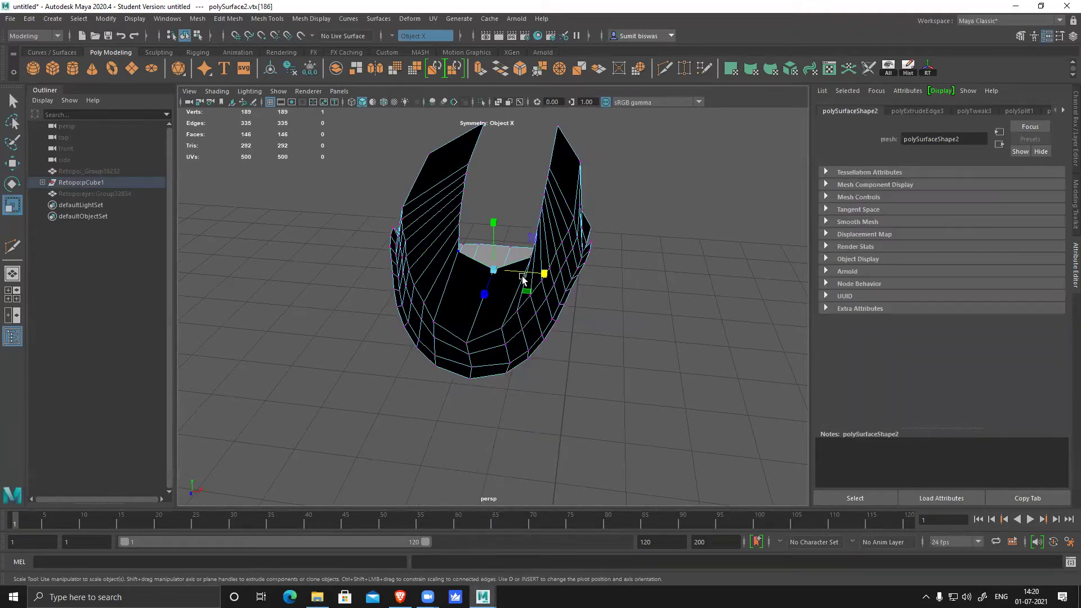
{"action": "key", "text": "w"}
{"action": "left_click_drag", "start_coordinate": [493, 242], "coordinate": [492, 193]}
{"action": "left_click_drag", "start_coordinate": [543, 243], "coordinate": [664, 280], "text": "alt"}
{"action": "left_click_drag", "start_coordinate": [536, 340], "coordinate": [700, 295], "text": "alt"}
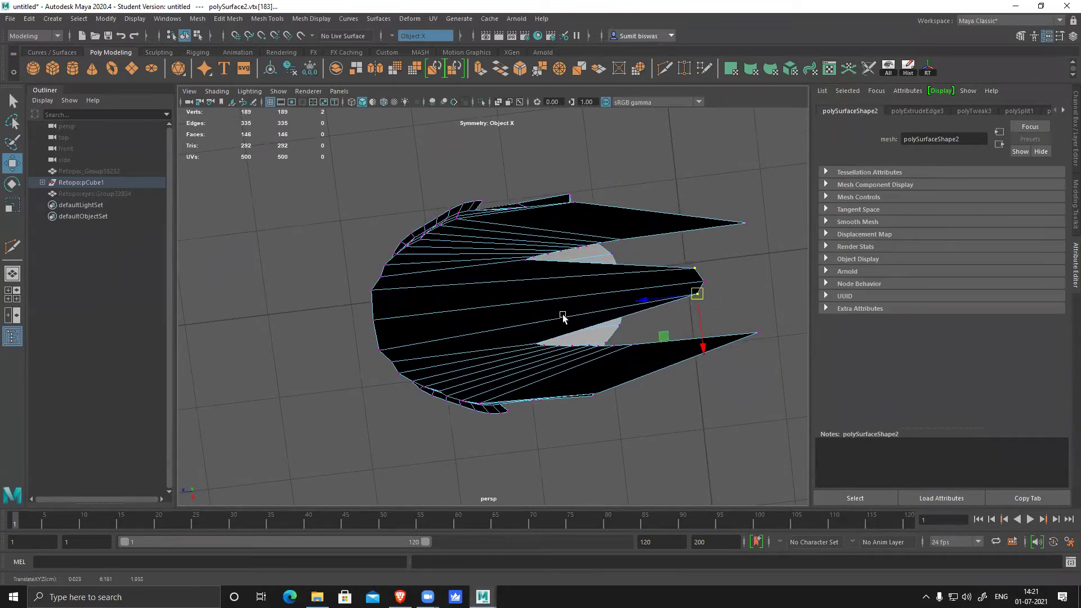
- Pull the next symmetric vertex pairs of the extruded upper border back to widen the mouth roof
{"action": "scroll", "coordinate": [555, 326], "scroll_direction": "up", "scroll_amount": 2}
{"action": "left_click_drag", "start_coordinate": [546, 350], "coordinate": [755, 315]}
{"action": "left_click", "coordinate": [736, 314]}
{"action": "middle_click_drag", "start_coordinate": [614, 318], "coordinate": [603, 309], "text": "alt"}
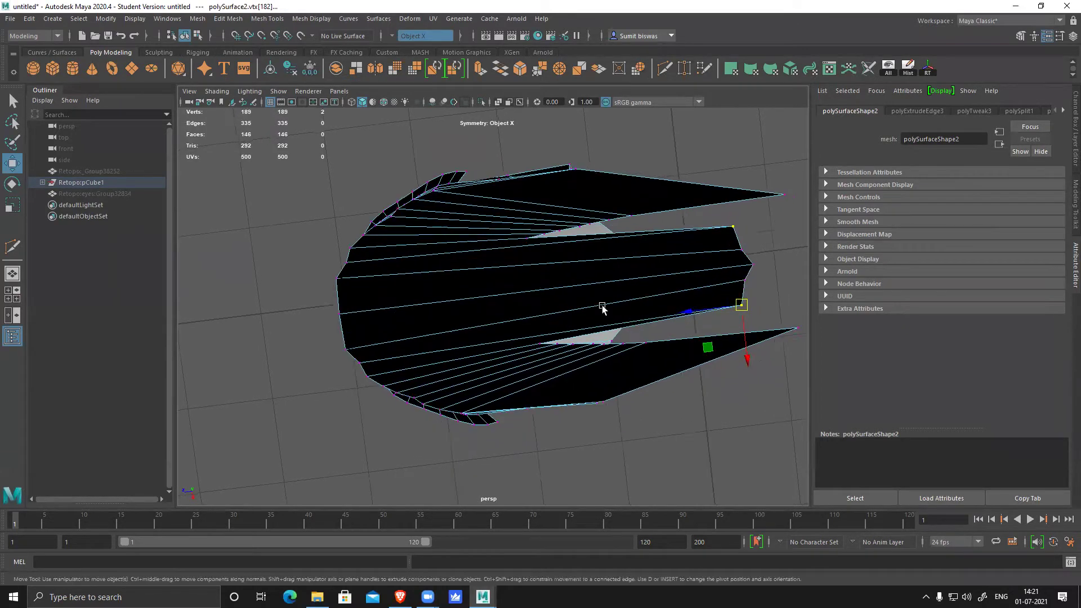
{"action": "scroll", "coordinate": [519, 340], "scroll_direction": "up", "scroll_amount": 1}
{"action": "left_click_drag", "start_coordinate": [550, 362], "coordinate": [754, 318]}
{"action": "left_click", "coordinate": [552, 343]}
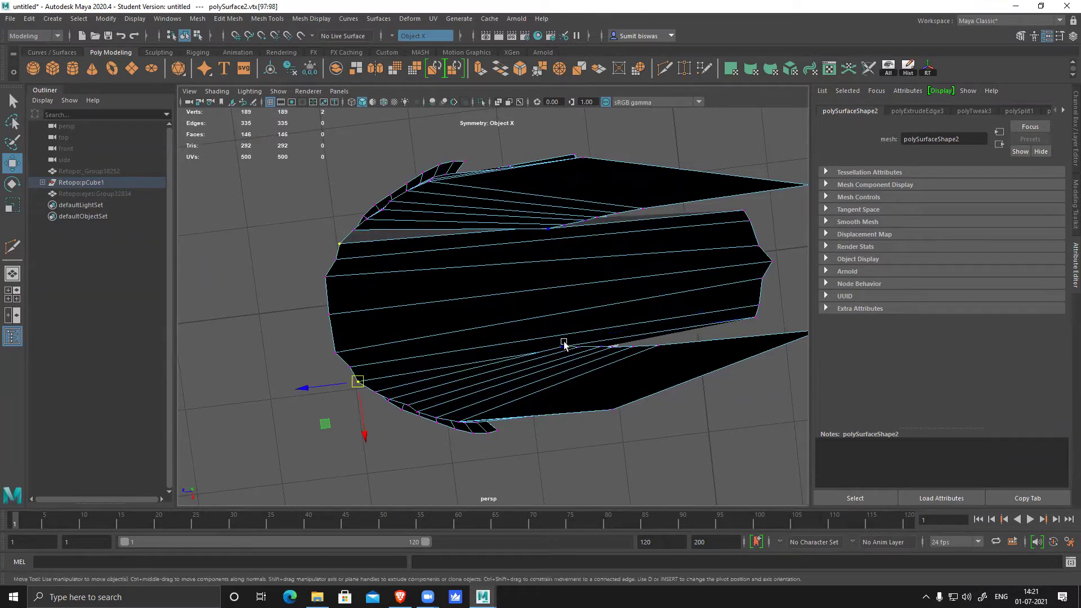
{"action": "left_click_drag", "start_coordinate": [562, 348], "coordinate": [746, 327]}
- Pull the remaining upper border vertices near the mouth corners back in line with the rest of the roof
{"action": "left_click_drag", "start_coordinate": [642, 256], "coordinate": [608, 272], "text": "alt"}
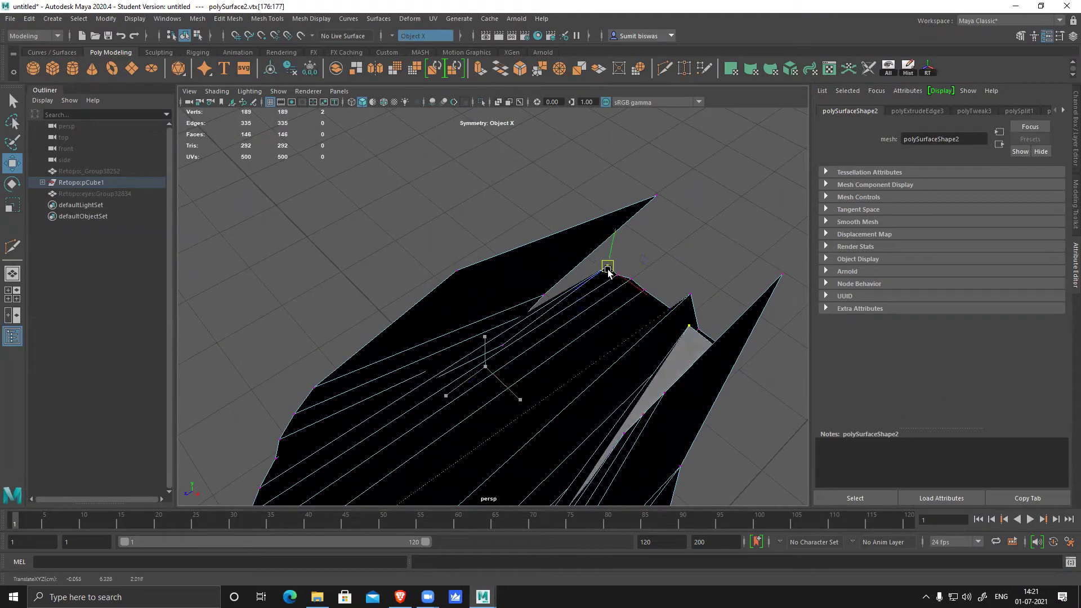
{"action": "left_click_drag", "start_coordinate": [535, 318], "coordinate": [625, 321], "text": "alt"}
{"action": "left_click", "coordinate": [459, 322]}
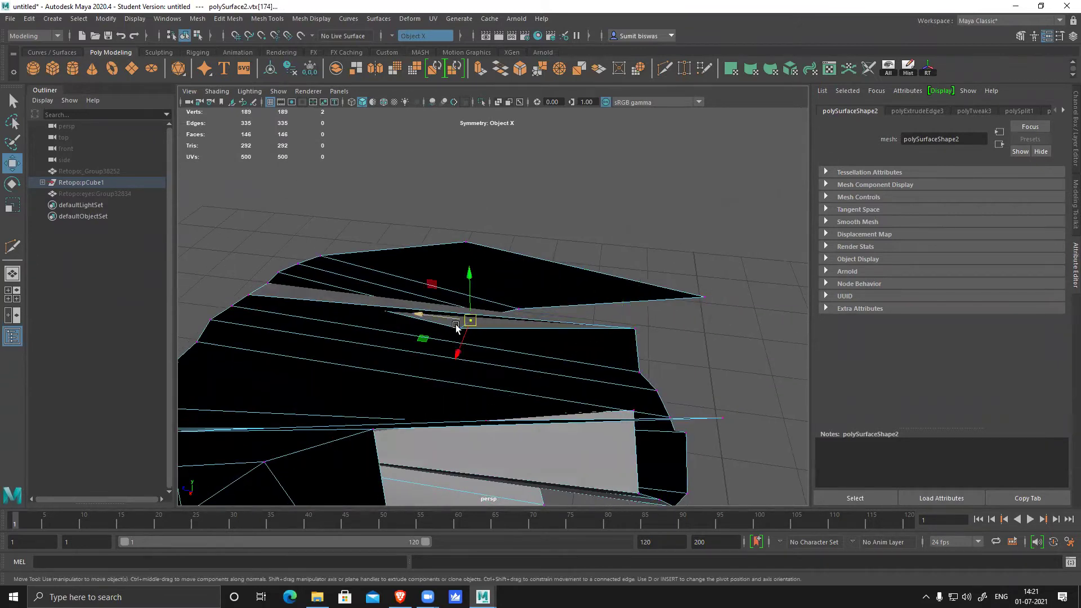
{"action": "left_click_drag", "start_coordinate": [457, 334], "coordinate": [638, 317]}
{"action": "left_click", "coordinate": [478, 315]}
{"action": "left_click_drag", "start_coordinate": [472, 321], "coordinate": [653, 309]}
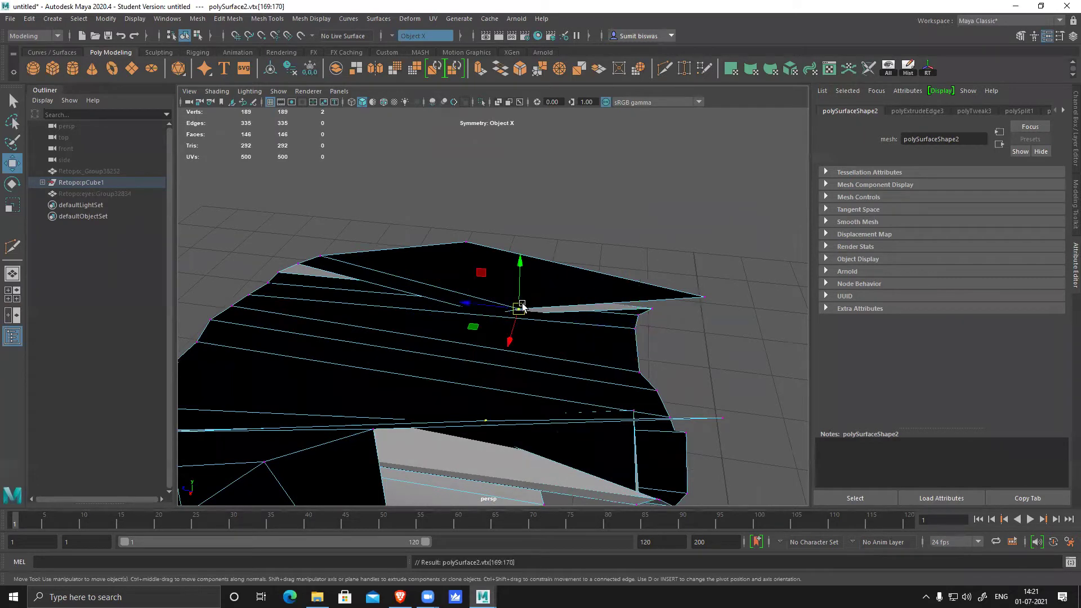
{"action": "left_click", "coordinate": [489, 314]}
{"action": "left_click_drag", "start_coordinate": [490, 313], "coordinate": [657, 310]}
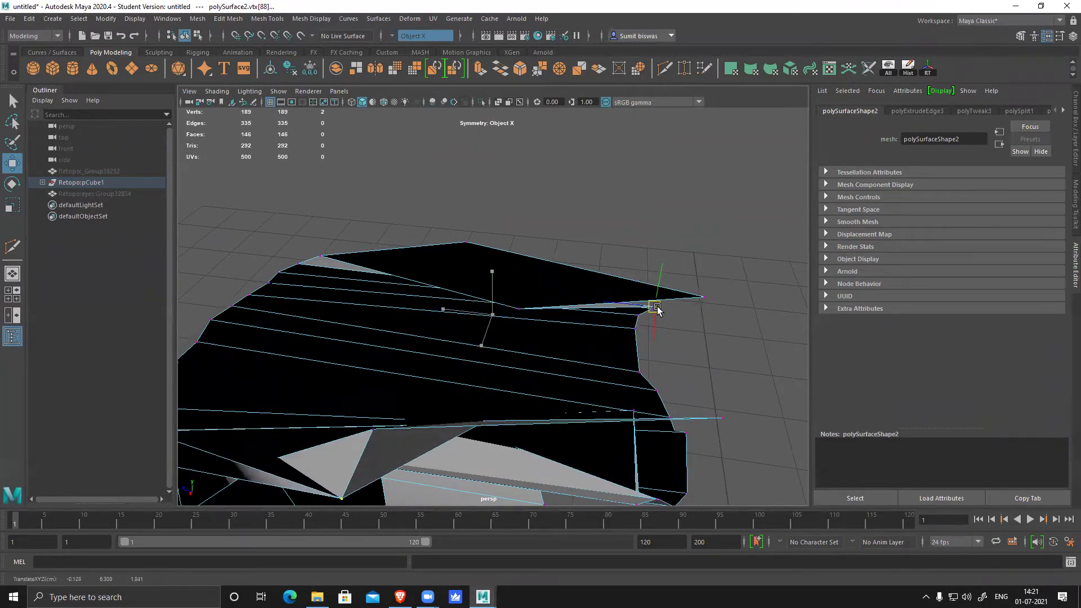
{"action": "left_click", "coordinate": [518, 309]}
{"action": "left_click_drag", "start_coordinate": [518, 308], "coordinate": [665, 305]}
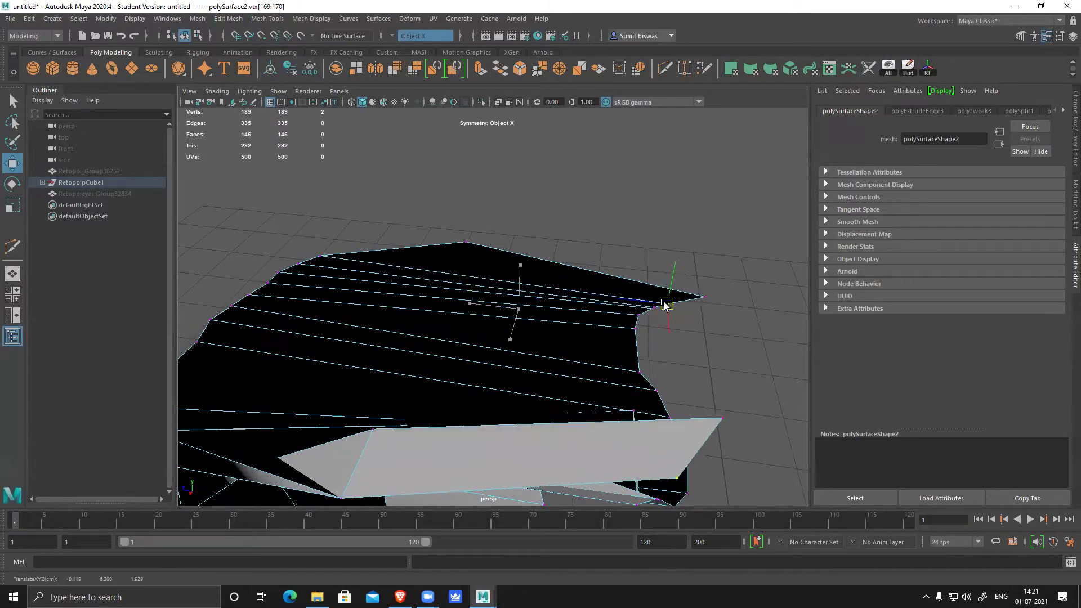
- Raise three vertices beside the middle of the mouth roof's rear edge to arch it
{"action": "left_click", "coordinate": [217, 92]}
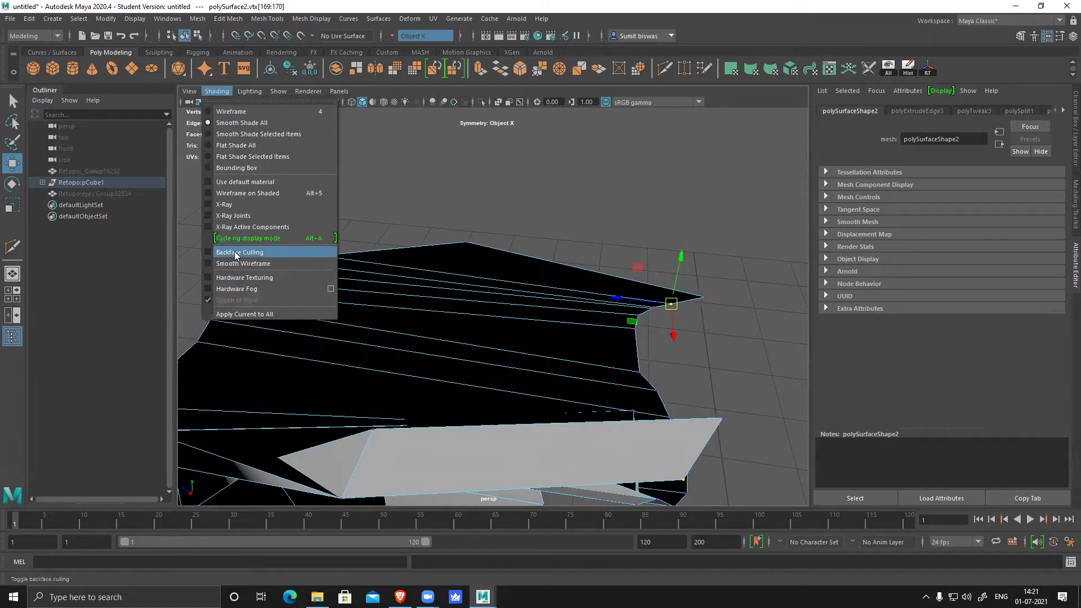
{"action": "left_click", "coordinate": [741, 442]}
{"action": "scroll", "coordinate": [681, 419], "scroll_direction": "down", "scroll_amount": 5}
{"action": "mouse_move", "coordinate": [678, 418]}
{"action": "left_mouse_down", "text": "alt"}
{"action": "mouse_move", "coordinate": [543, 427]}
{"action": "mouse_move", "coordinate": [511, 356]}
{"action": "mouse_move", "coordinate": [562, 398]}
{"action": "mouse_move", "coordinate": [533, 311]}
{"action": "mouse_move", "coordinate": [552, 295]}
{"action": "mouse_move", "coordinate": [563, 307]}
{"action": "mouse_move", "coordinate": [553, 344]}
{"action": "mouse_move", "coordinate": [549, 301]}
{"action": "mouse_move", "coordinate": [514, 286]}
{"action": "mouse_move", "coordinate": [505, 266]}
{"action": "left_mouse_up", "text": "alt"}
{"action": "left_click", "coordinate": [502, 330]}
{"action": "left_click_drag", "start_coordinate": [501, 328], "coordinate": [471, 281]}
{"action": "left_click", "coordinate": [491, 343]}
{"action": "left_click_drag", "start_coordinate": [494, 344], "coordinate": [470, 295]}
{"action": "left_click", "coordinate": [487, 364]}
{"action": "left_click_drag", "start_coordinate": [487, 364], "coordinate": [461, 316]}
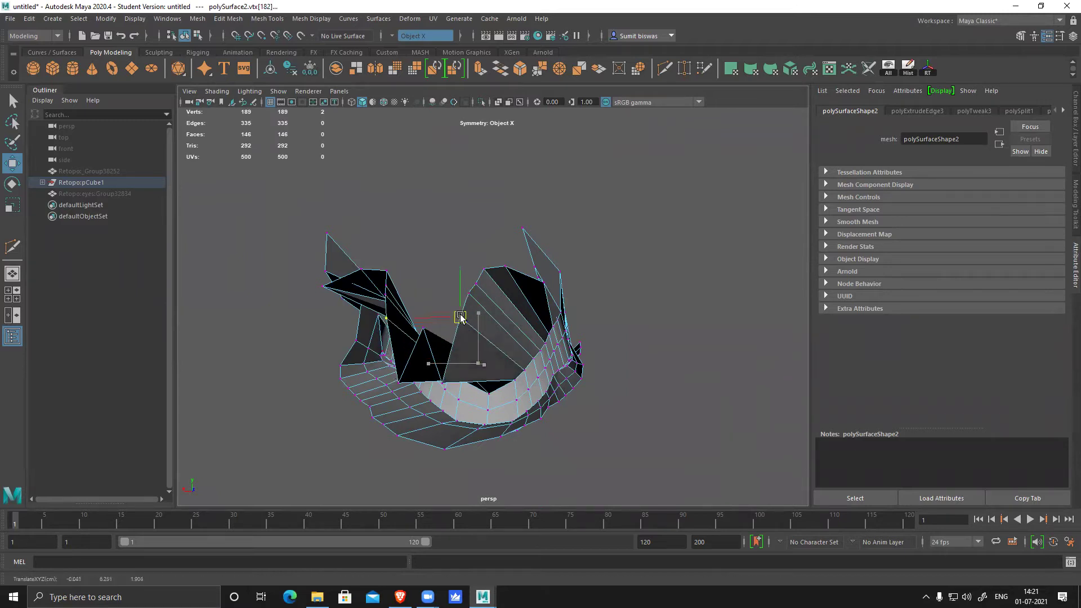
- Return the lip mesh to object mode and enable backface culling to examine the inner mouth faces
{"action": "left_click_drag", "start_coordinate": [573, 389], "coordinate": [567, 353], "text": "alt"}
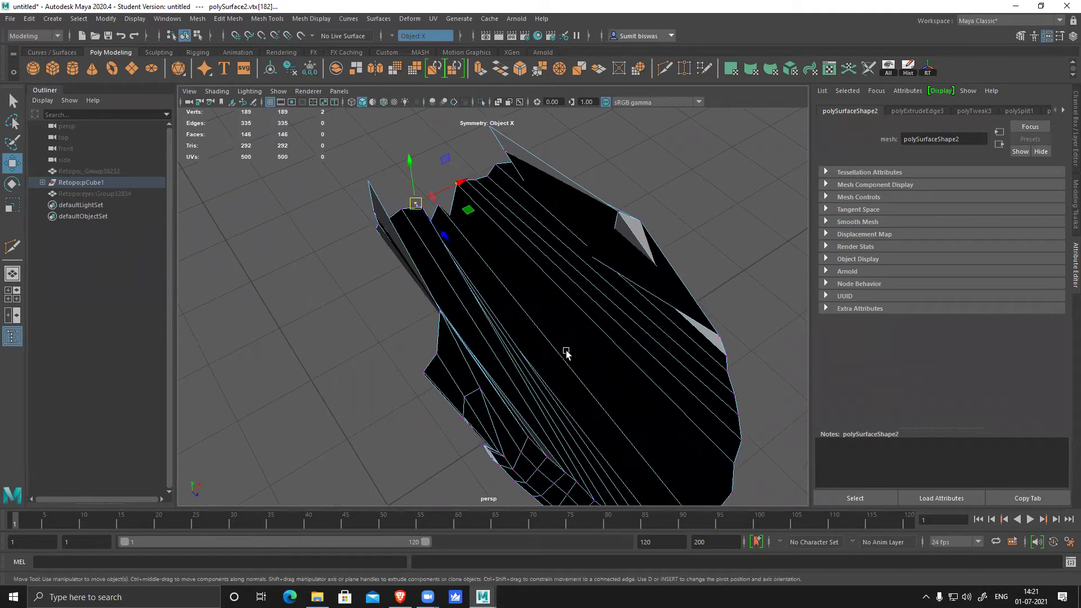
{"action": "left_click_drag", "start_coordinate": [610, 390], "coordinate": [492, 342], "text": "alt"}
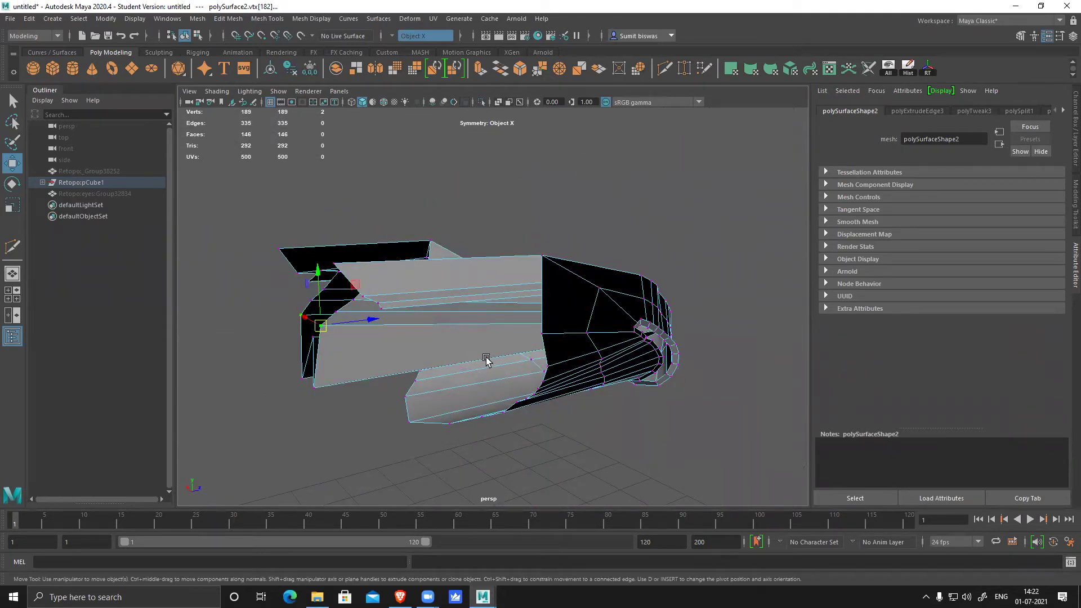
{"action": "left_click_drag", "start_coordinate": [622, 365], "coordinate": [534, 428], "text": "alt"}
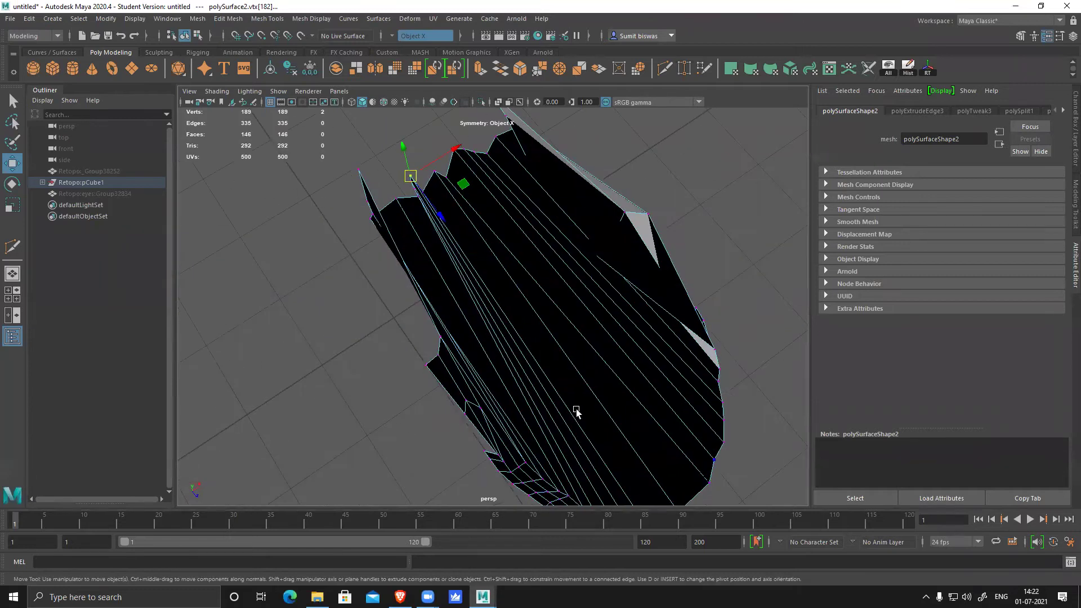
{"action": "left_click_drag", "start_coordinate": [520, 342], "coordinate": [540, 281], "text": "alt"}
{"action": "right_click_drag", "start_coordinate": [511, 227], "coordinate": [563, 188]}
{"action": "left_click", "coordinate": [214, 93]}
{"action": "left_click", "coordinate": [240, 252]}
{"action": "mouse_move", "coordinate": [568, 316]}
{"action": "left_mouse_down", "text": "alt"}
{"action": "mouse_move", "coordinate": [591, 313]}
{"action": "mouse_move", "coordinate": [522, 314]}
{"action": "mouse_move", "coordinate": [499, 338]}
{"action": "left_mouse_up", "text": "alt"}
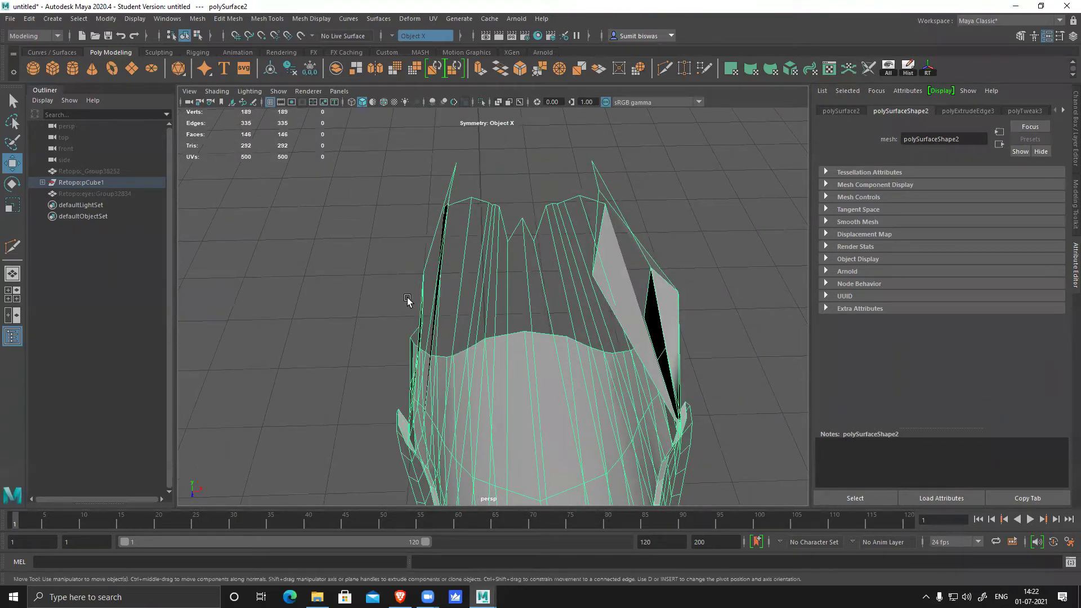
{"action": "left_click_drag", "start_coordinate": [437, 318], "coordinate": [587, 377], "text": "alt"}
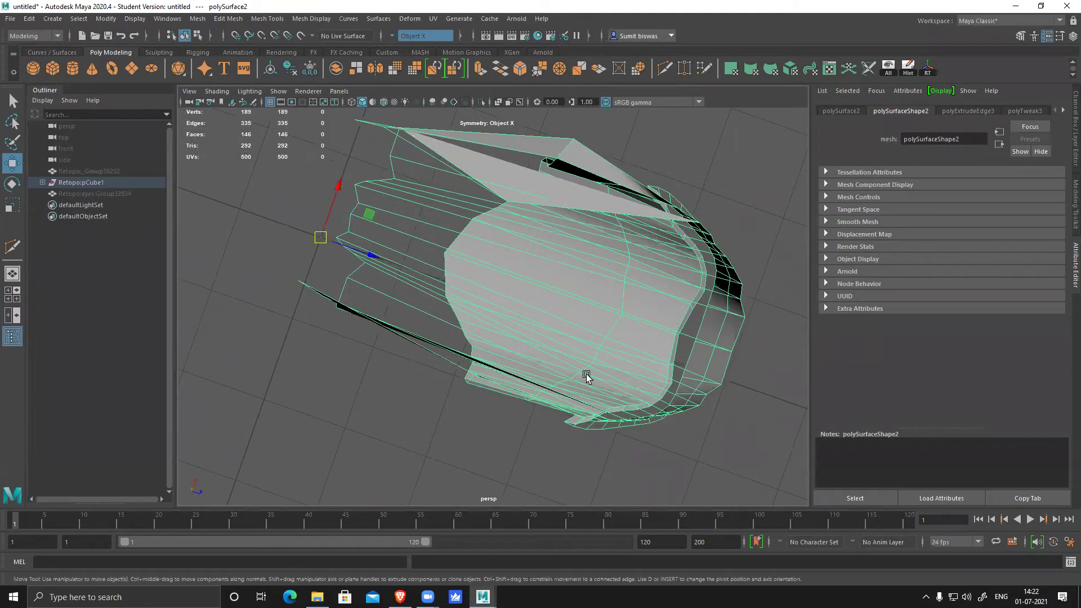
- Turn off backface culling and switch the lip mesh to vertex editing
{"action": "left_click", "coordinate": [218, 90]}
{"action": "left_click", "coordinate": [226, 254]}
{"action": "mouse_move", "coordinate": [483, 302]}
{"action": "left_mouse_down", "text": "alt"}
{"action": "mouse_move", "coordinate": [362, 282]}
{"action": "mouse_move", "coordinate": [379, 224]}
{"action": "mouse_move", "coordinate": [357, 215]}
{"action": "mouse_move", "coordinate": [403, 248]}
{"action": "left_mouse_up", "text": "alt"}
{"action": "right_click_drag", "start_coordinate": [492, 298], "coordinate": [442, 297]}
- Move the symmetric vertices on both sides of the mouth roof's rear edge inward and up to even out its curve
{"action": "left_click", "coordinate": [404, 287]}
{"action": "left_click_drag", "start_coordinate": [486, 298], "coordinate": [495, 270], "text": "alt"}
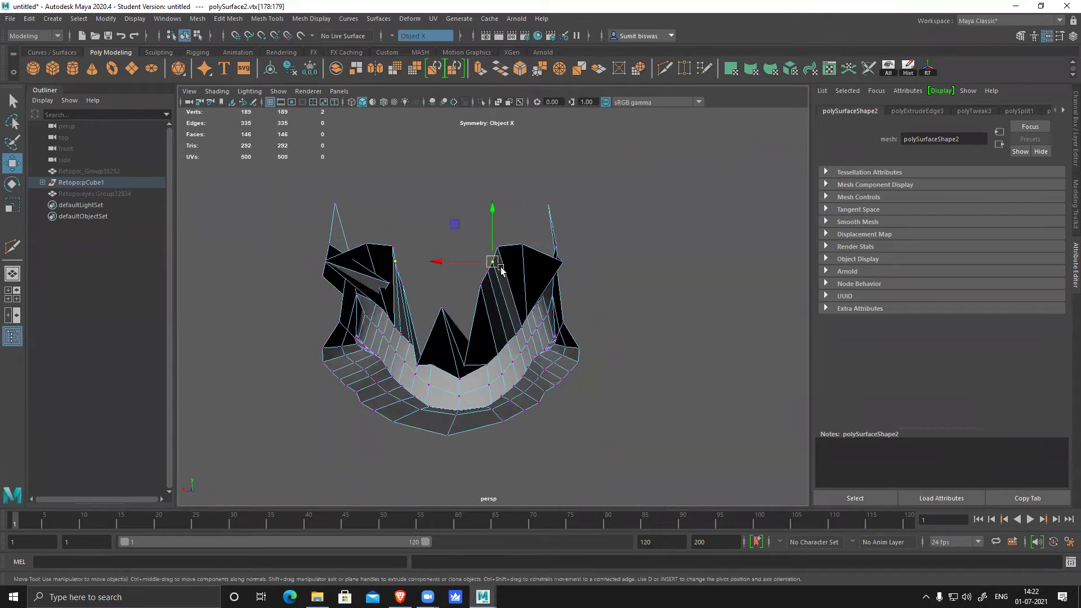
{"action": "left_click", "coordinate": [562, 262]}
{"action": "left_click_drag", "start_coordinate": [562, 262], "coordinate": [496, 236]}
{"action": "left_click", "coordinate": [523, 246]}
{"action": "left_click", "coordinate": [498, 246]}
{"action": "left_click", "coordinate": [556, 257]}
{"action": "left_click_drag", "start_coordinate": [556, 257], "coordinate": [544, 218]}
{"action": "left_click", "coordinate": [555, 246]}
{"action": "left_click", "coordinate": [489, 286]}
- Raise the middle vertices of the mouth roof's rear edge to deepen its arch
{"action": "left_click_drag", "start_coordinate": [490, 286], "coordinate": [433, 262], "text": "alt"}
{"action": "left_click", "coordinate": [427, 380]}
{"action": "left_click_drag", "start_coordinate": [428, 380], "coordinate": [428, 273]}
{"action": "left_click", "coordinate": [409, 321]}
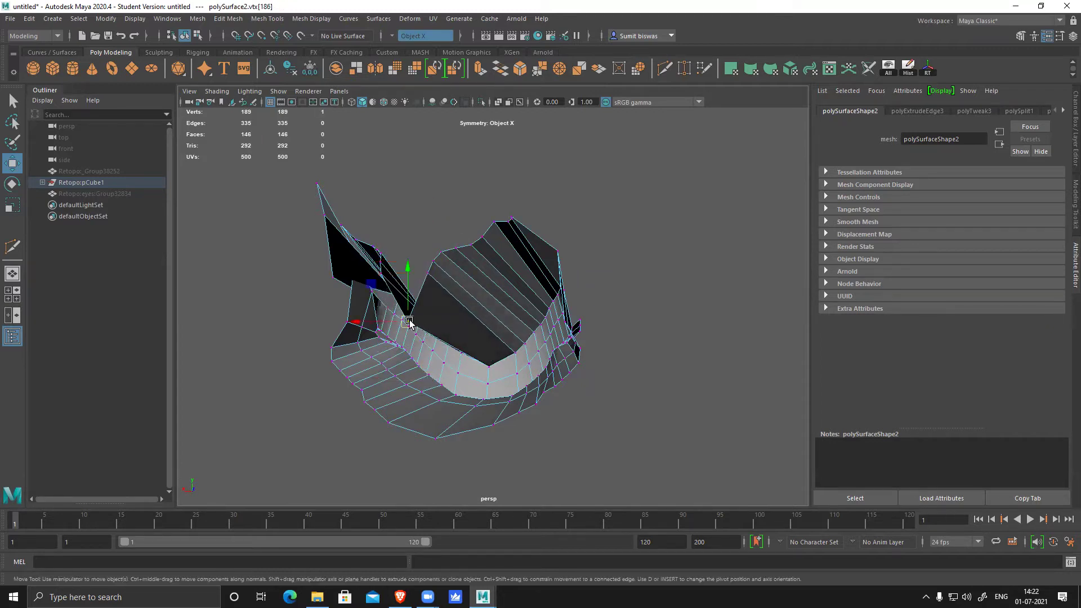
{"action": "left_click_drag", "start_coordinate": [409, 322], "coordinate": [409, 279]}
- Reposition the outer vertex pairs on the mouth roof's rear edge to smooth the transition into the sides
{"action": "left_click_drag", "start_coordinate": [451, 342], "coordinate": [359, 256], "text": "alt"}
{"action": "left_click_drag", "start_coordinate": [397, 285], "coordinate": [327, 274], "text": "alt"}
{"action": "left_click_drag", "start_coordinate": [335, 332], "coordinate": [632, 238], "text": "alt"}
{"action": "left_click_drag", "start_coordinate": [639, 168], "coordinate": [476, 262]}
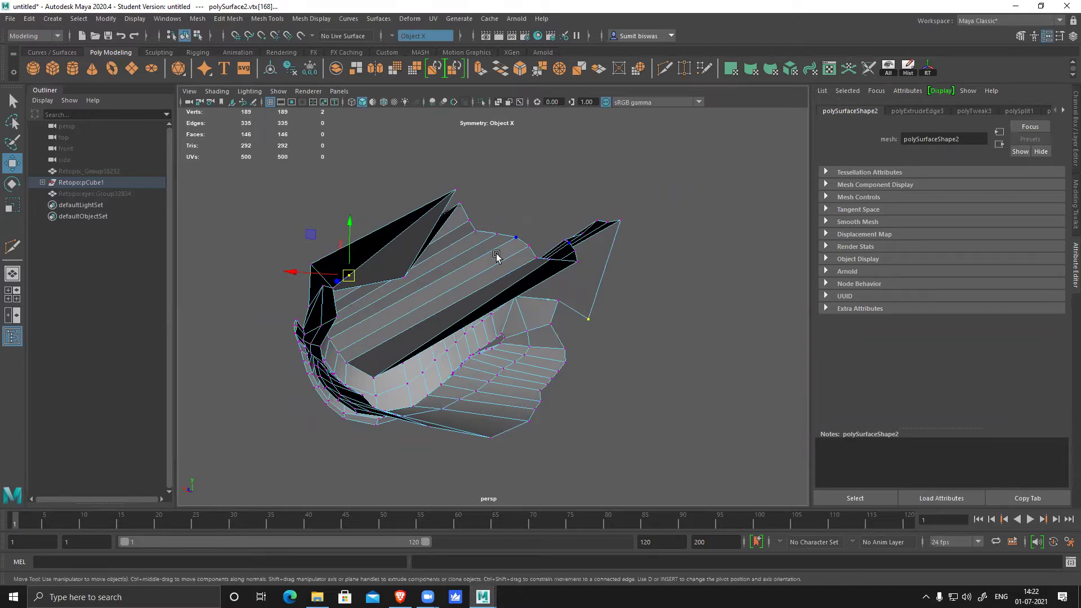
{"action": "left_click_drag", "start_coordinate": [417, 286], "coordinate": [395, 264]}
{"action": "left_click_drag", "start_coordinate": [398, 264], "coordinate": [678, 393], "text": "alt"}
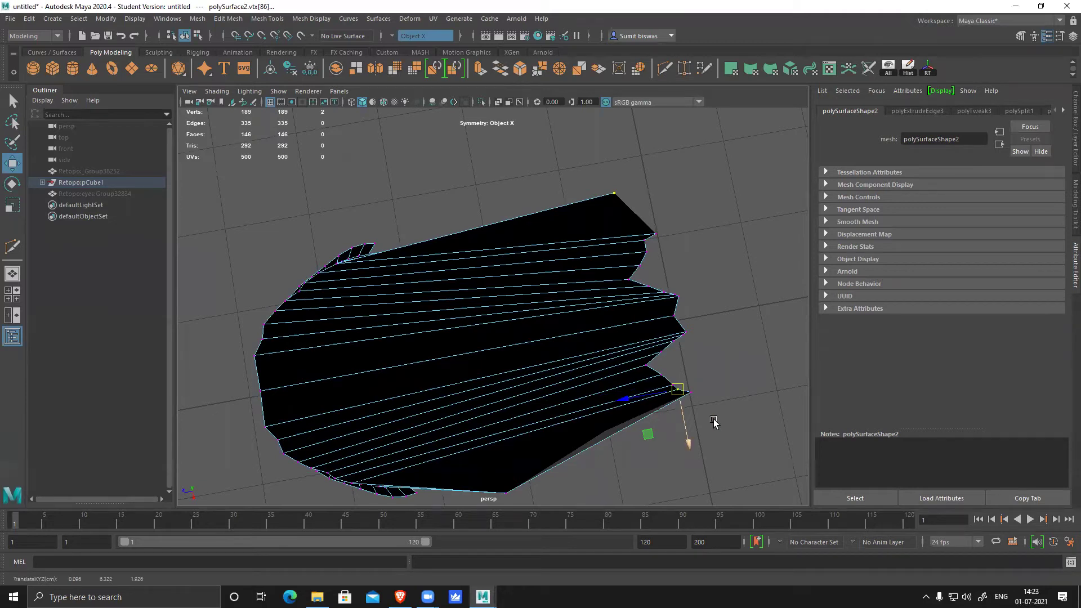
- Pull the side vertices between the mouth roof and floor backward toward the roof's rear edge
{"action": "left_click_drag", "start_coordinate": [719, 414], "coordinate": [670, 316], "text": "alt"}
{"action": "left_click", "coordinate": [564, 332]}
{"action": "left_click", "coordinate": [559, 336]}
{"action": "left_click_drag", "start_coordinate": [560, 337], "coordinate": [587, 231], "text": "alt"}
{"action": "left_click_drag", "start_coordinate": [574, 311], "coordinate": [628, 297], "text": "alt"}
{"action": "left_click_drag", "start_coordinate": [596, 338], "coordinate": [524, 376], "text": "alt"}
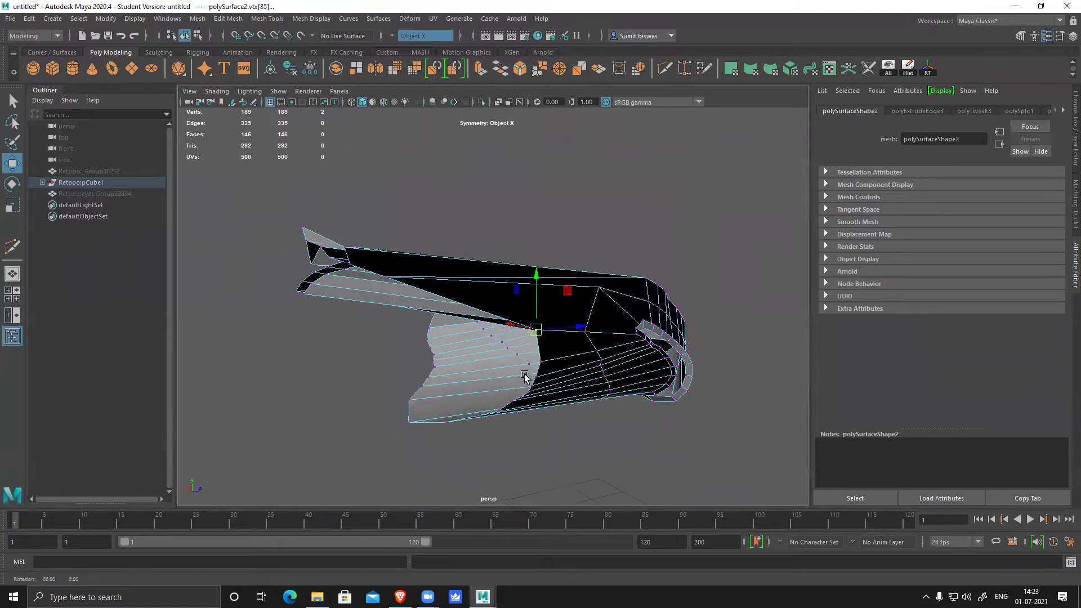
{"action": "left_click_drag", "start_coordinate": [535, 329], "coordinate": [419, 325]}
{"action": "key", "text": "ctrl+z"}
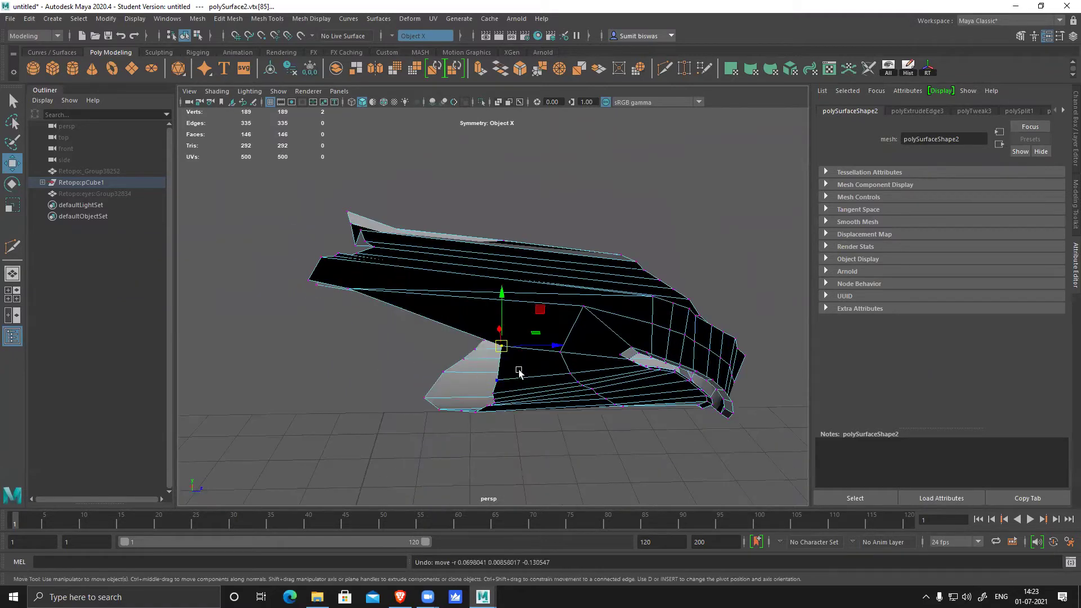
{"action": "left_click_drag", "start_coordinate": [501, 346], "coordinate": [391, 341]}
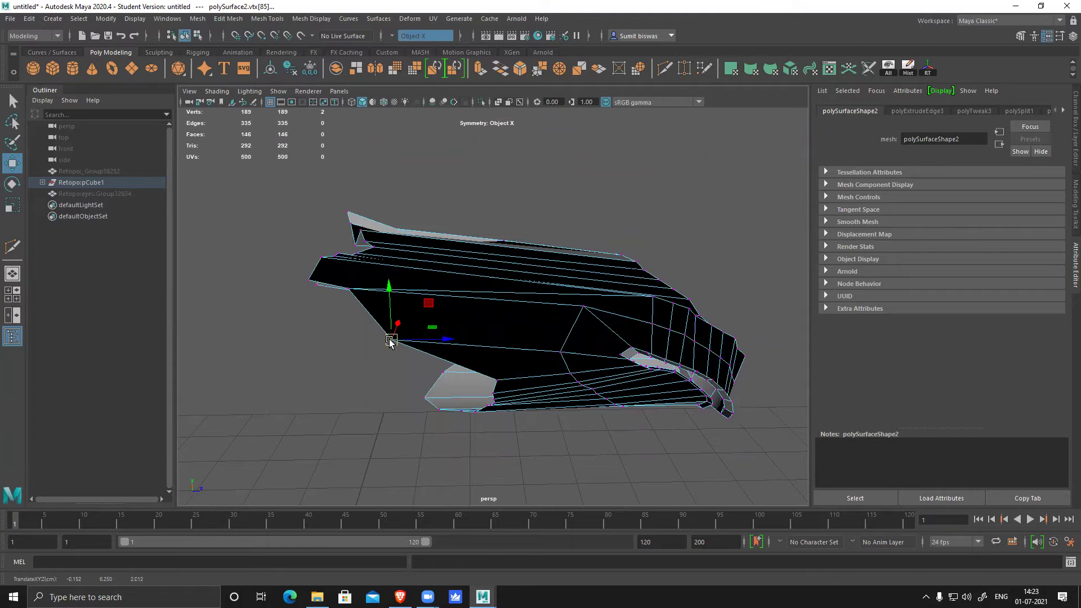
- Select the mouth roof's rear vertices and scale them front to back into a straighter row
{"action": "left_click_drag", "start_coordinate": [594, 373], "coordinate": [479, 329], "text": "alt"}
{"action": "right_click_drag", "start_coordinate": [478, 219], "coordinate": [265, 156]}
{"action": "left_click_drag", "start_coordinate": [295, 146], "coordinate": [320, 202]}
{"action": "left_click_drag", "start_coordinate": [427, 431], "coordinate": [453, 385], "text": "alt"}
{"action": "key", "text": "r"}
{"action": "left_click_drag", "start_coordinate": [484, 326], "coordinate": [453, 381], "text": "alt"}
{"action": "key", "text": "w"}
{"action": "left_click_drag", "start_coordinate": [441, 375], "coordinate": [441, 373]}
{"action": "left_click_drag", "start_coordinate": [582, 341], "coordinate": [429, 366], "text": "alt"}
- Pull the side vertex pair on the roof's rear edge forward to the upper end of the lip strip
{"action": "left_click", "coordinate": [383, 334]}
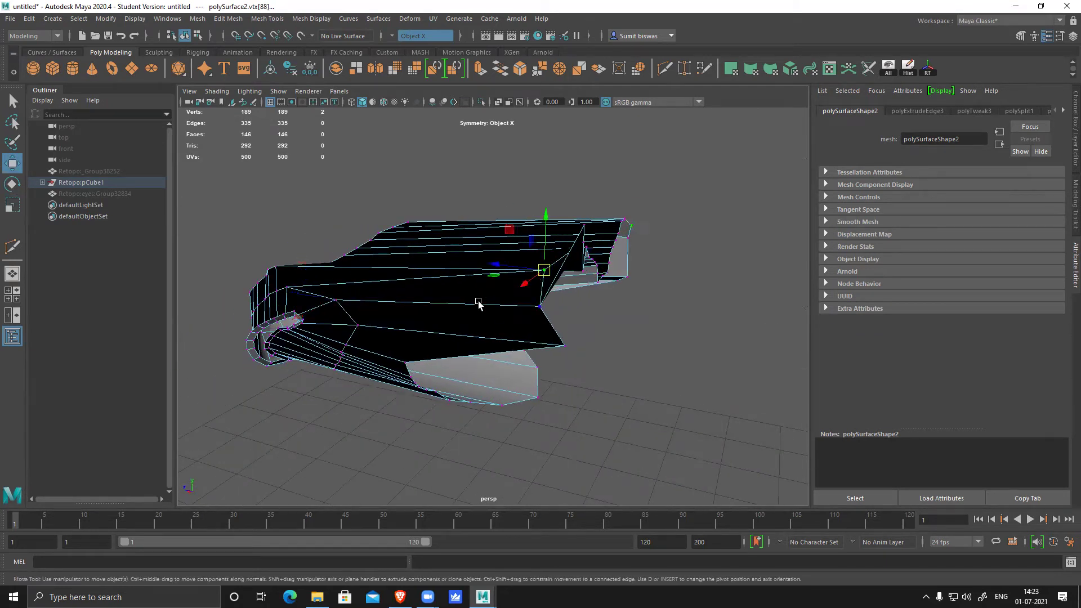
{"action": "left_click_drag", "start_coordinate": [478, 304], "coordinate": [569, 273], "text": "alt"}
{"action": "left_click", "coordinate": [309, 286]}
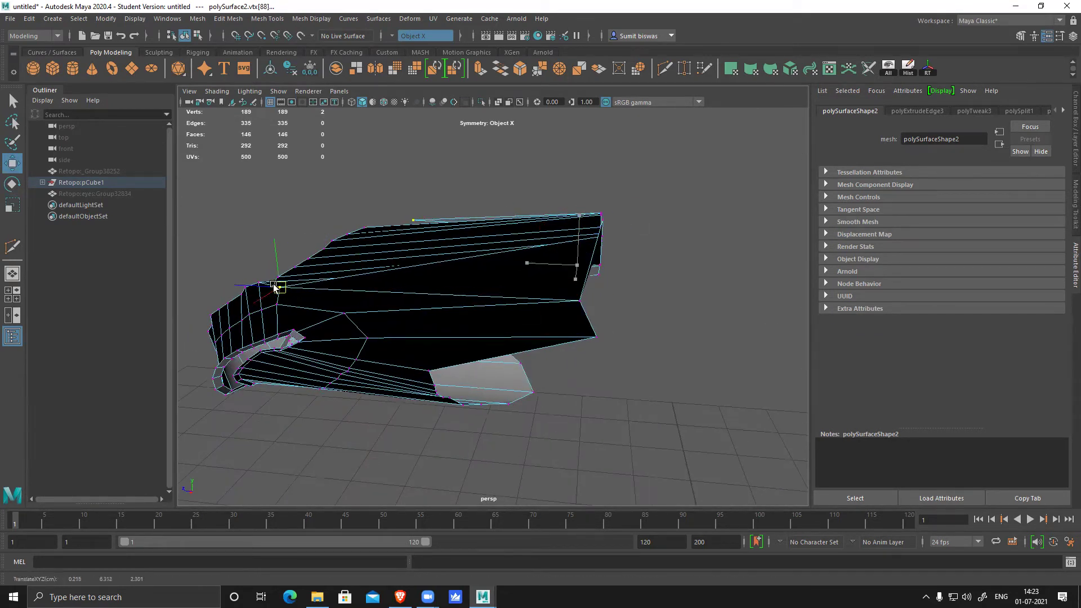
{"action": "left_click_drag", "start_coordinate": [269, 290], "coordinate": [559, 369], "text": "alt"}
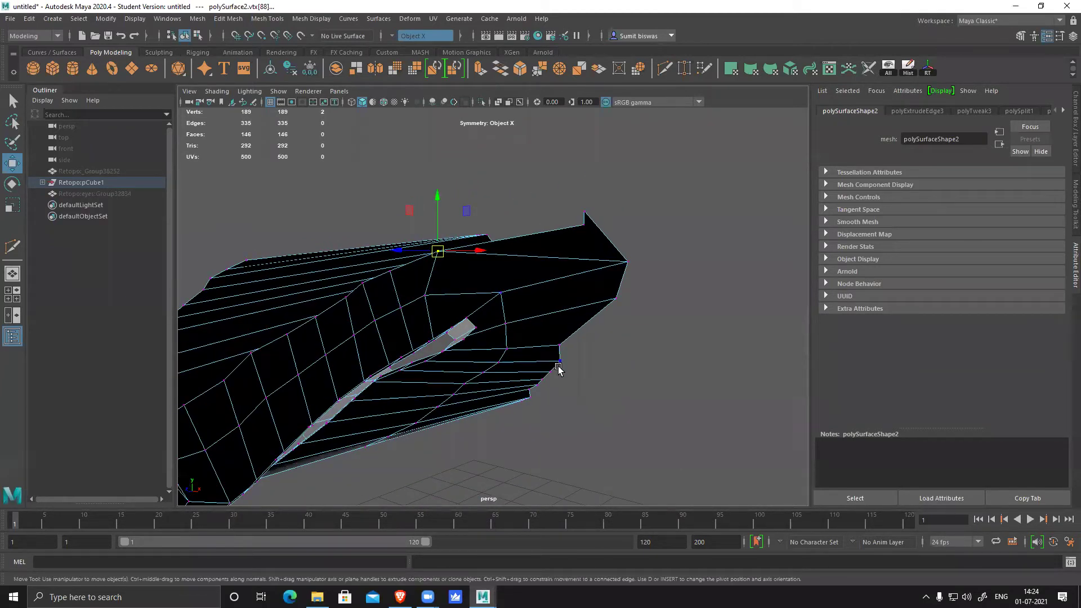
{"action": "left_click_drag", "start_coordinate": [616, 290], "coordinate": [590, 314], "text": "alt"}
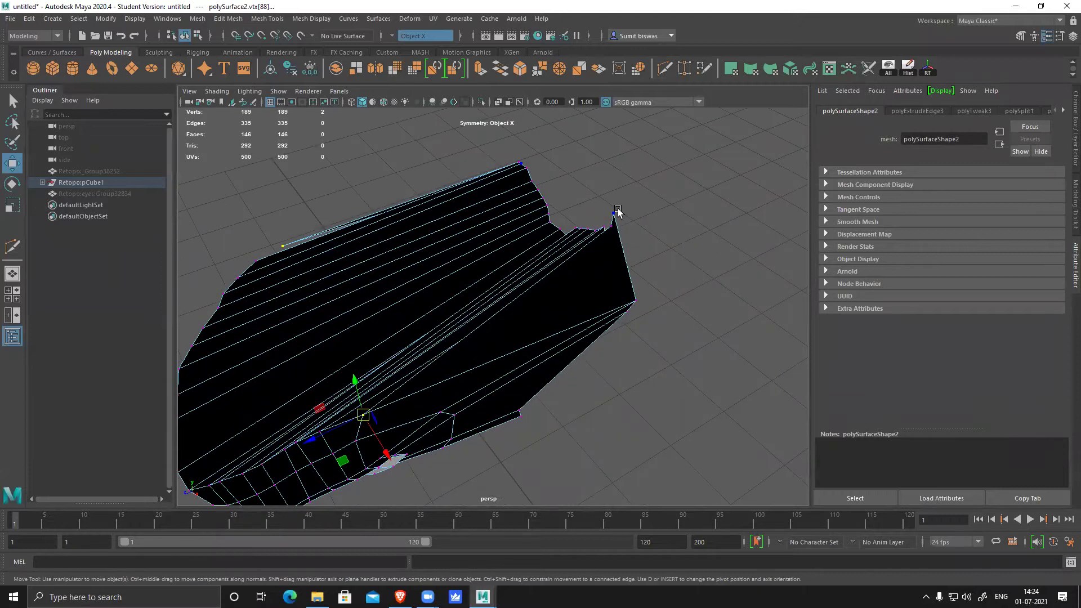
- Adjust the roof's rear side vertices and raise the pair beside the lip strip to round the arch
{"action": "left_click_drag", "start_coordinate": [619, 215], "coordinate": [637, 248]}
{"action": "left_click_drag", "start_coordinate": [609, 288], "coordinate": [453, 261], "text": "alt"}
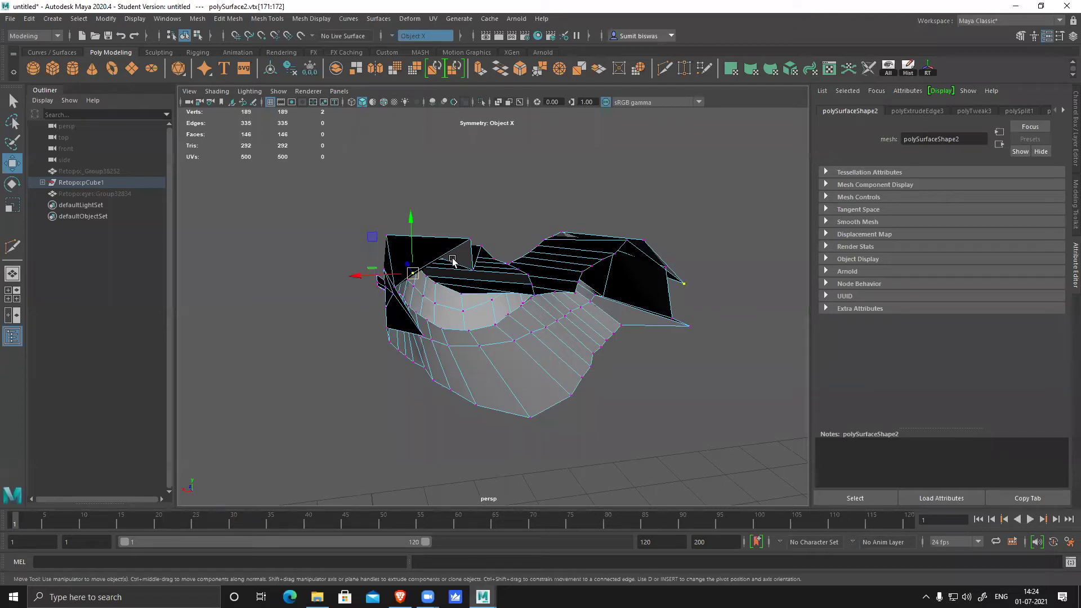
{"action": "left_click_drag", "start_coordinate": [472, 260], "coordinate": [418, 211], "text": "alt"}
{"action": "left_click", "coordinate": [427, 257]}
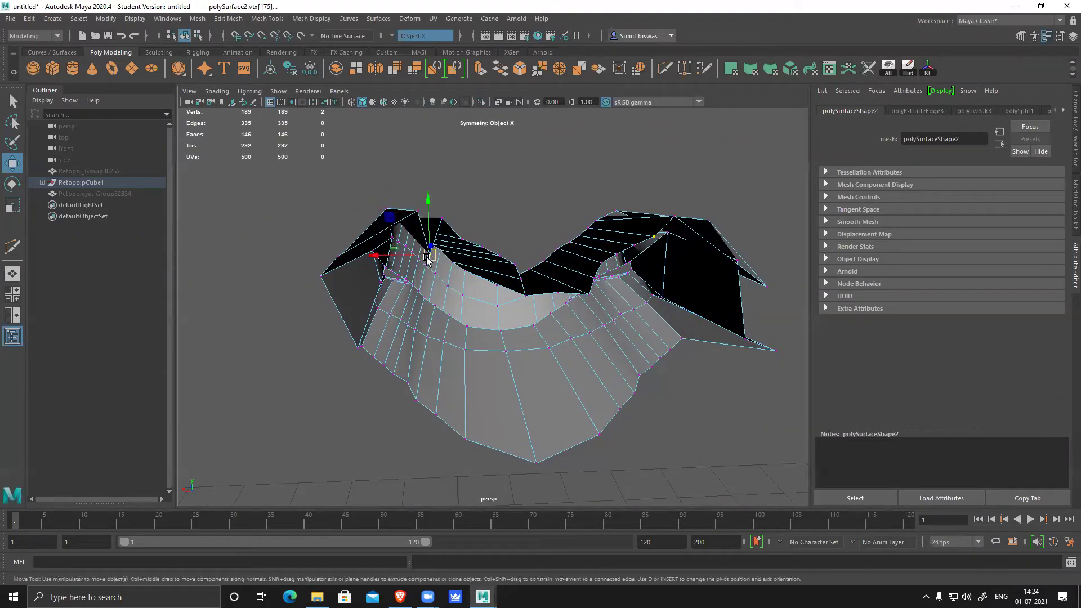
{"action": "left_click_drag", "start_coordinate": [427, 256], "coordinate": [426, 226]}
- Shift the outermost rear side vertices inward to line up the mouth's side walls
{"action": "left_click", "coordinate": [359, 248]}
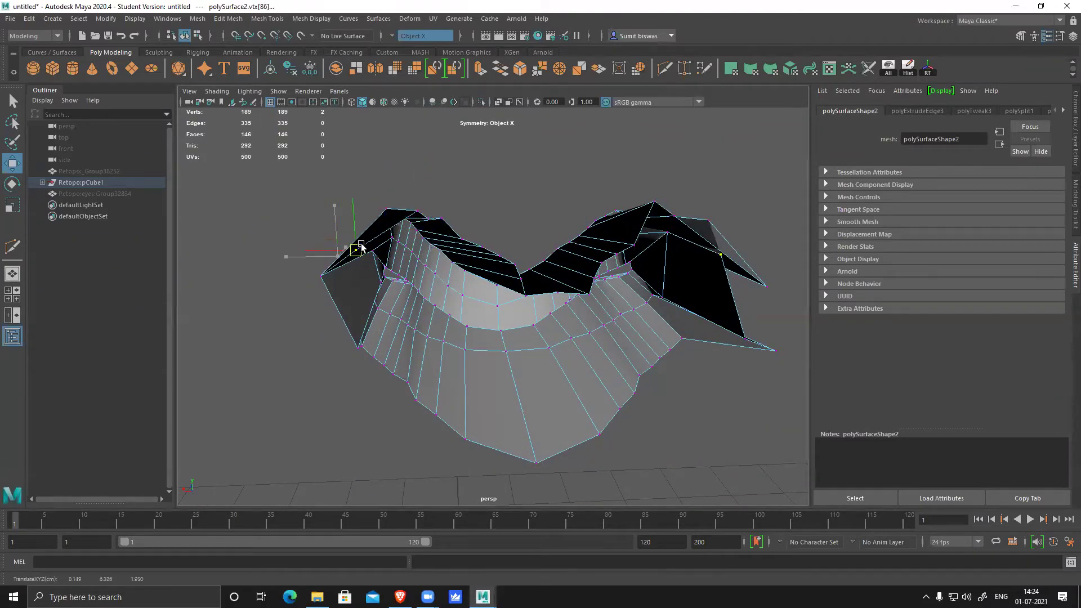
{"action": "left_click", "coordinate": [322, 275]}
{"action": "left_click_drag", "start_coordinate": [322, 275], "coordinate": [356, 275]}
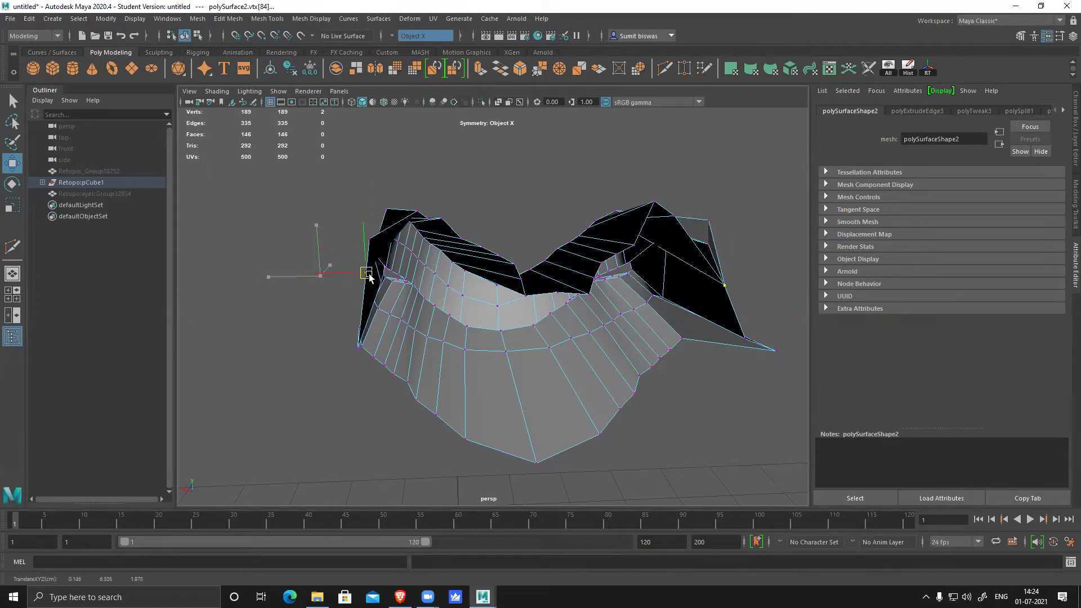
{"action": "left_click_drag", "start_coordinate": [376, 332], "coordinate": [466, 325], "text": "alt"}
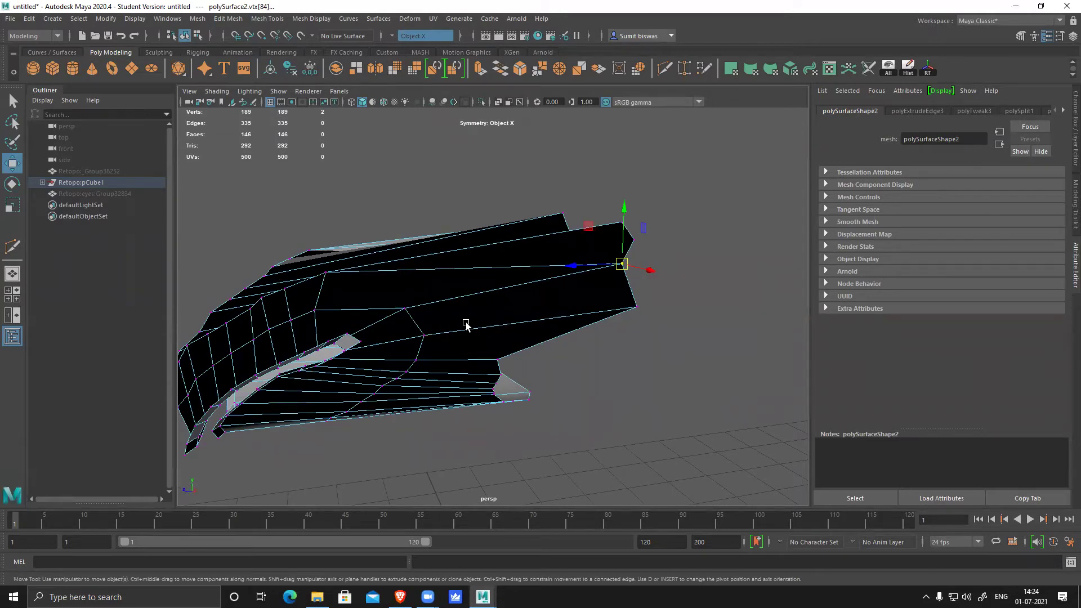
- Straighten the mouth floor's rear vertices by scaling them front to back, and move the row backward
{"action": "left_click_drag", "start_coordinate": [481, 331], "coordinate": [548, 416], "text": "alt"}
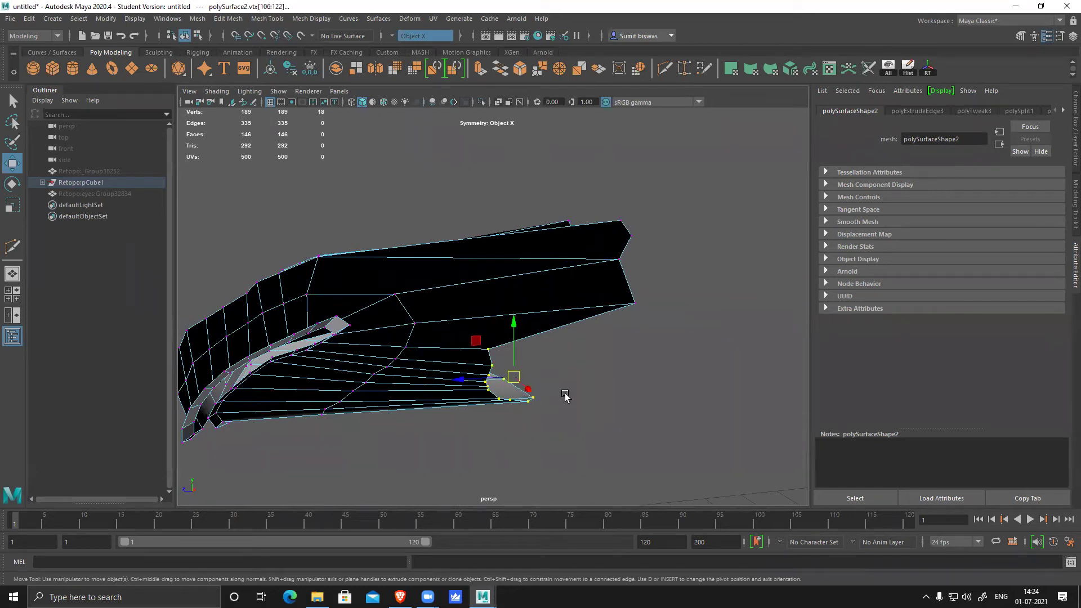
{"action": "key", "text": "r"}
{"action": "left_click_drag", "start_coordinate": [473, 383], "coordinate": [608, 406]}
{"action": "key", "text": "w"}
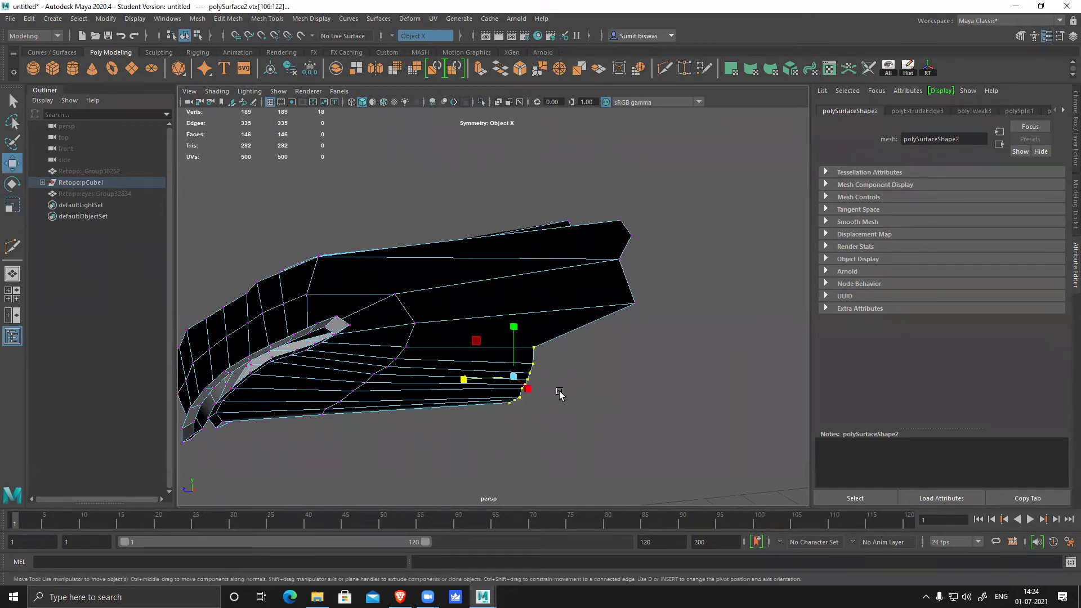
{"action": "left_click_drag", "start_coordinate": [474, 379], "coordinate": [600, 360]}
- Deselect the vertices, turn off symmetry and switch the mesh to face editing
{"action": "left_click", "coordinate": [599, 308]}
{"action": "left_click_drag", "start_coordinate": [598, 309], "coordinate": [546, 244], "text": "alt"}
{"action": "right_click", "coordinate": [544, 235]}
{"action": "left_click", "coordinate": [543, 265]}
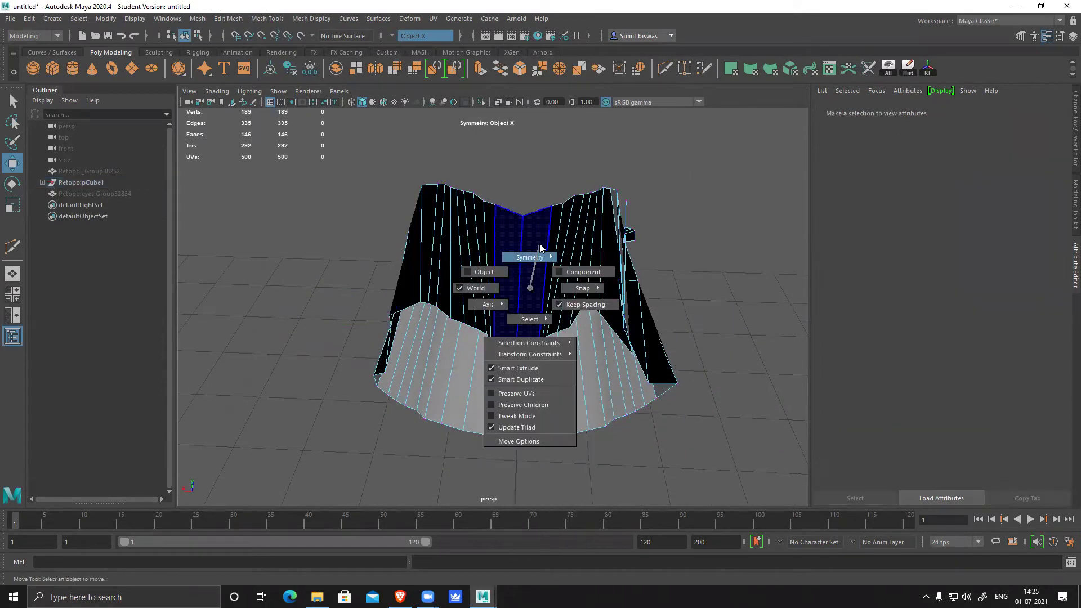
{"action": "left_click", "coordinate": [512, 231]}
- Delete the upper and lower face strips beside the centre line, and the half they separate, keeping one half of the mesh
{"action": "left_click_drag", "start_coordinate": [536, 304], "coordinate": [404, 247], "text": "alt"}
{"action": "double_click", "coordinate": [471, 415]}
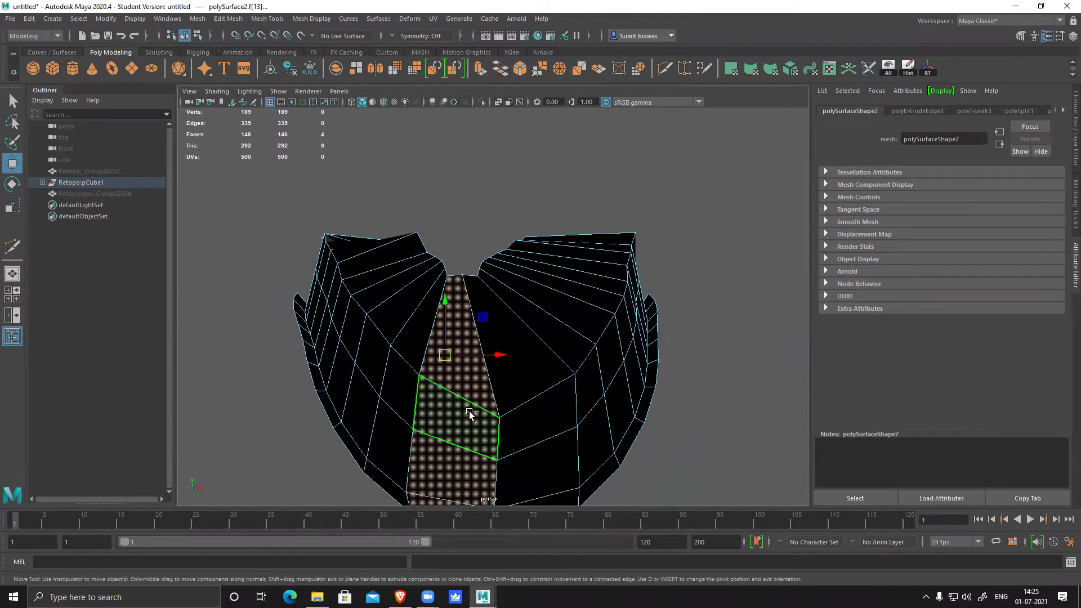
{"action": "key", "text": "Delete"}
{"action": "left_click_drag", "start_coordinate": [483, 410], "coordinate": [491, 338], "text": "alt"}
{"action": "left_click", "coordinate": [480, 225]}
{"action": "left_click", "coordinate": [473, 280], "text": "shift"}
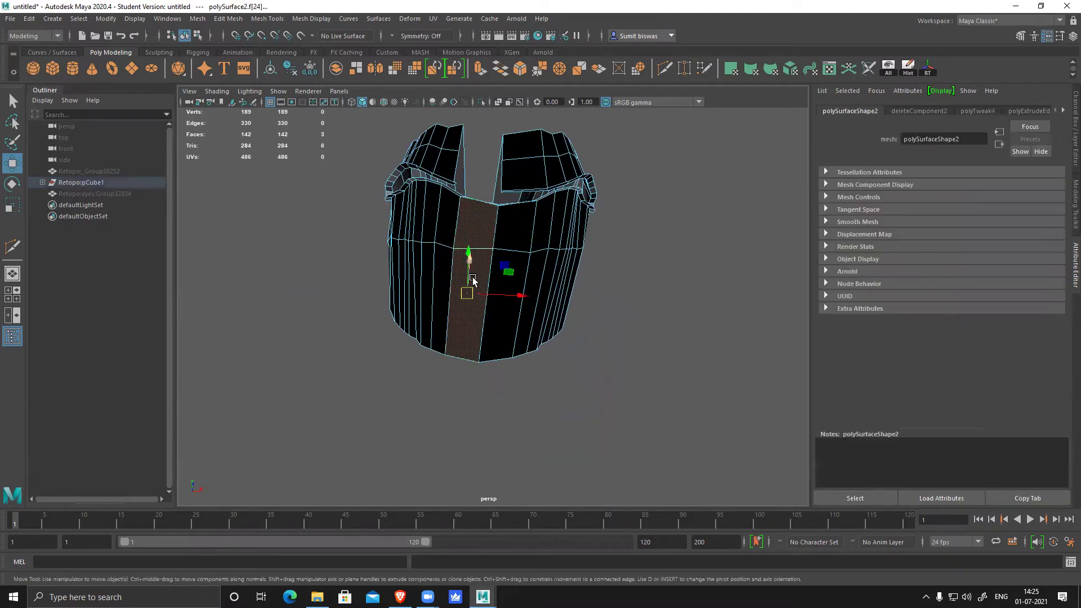
{"action": "key", "text": "Delete"}
{"action": "double_click", "coordinate": [426, 250]}
{"action": "key", "text": "Delete"}
{"action": "left_click_drag", "start_coordinate": [564, 272], "coordinate": [544, 310], "text": "alt"}
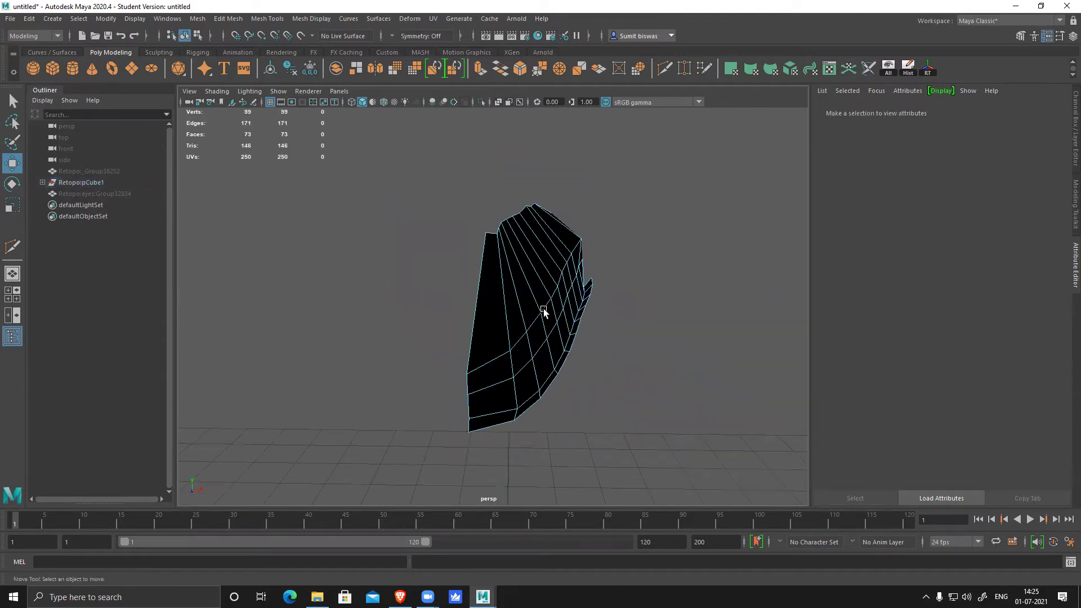
- Select the lengthwise edges of the half mouth and connect them with a new edge loop across the roof, side and floor
{"action": "right_click_drag", "start_coordinate": [544, 310], "coordinate": [641, 280]}
{"action": "left_click_drag", "start_coordinate": [641, 276], "coordinate": [699, 362], "text": "alt"}
{"action": "right_click_drag", "start_coordinate": [564, 234], "coordinate": [370, 179]}
{"action": "left_click_drag", "start_coordinate": [476, 163], "coordinate": [494, 265]}
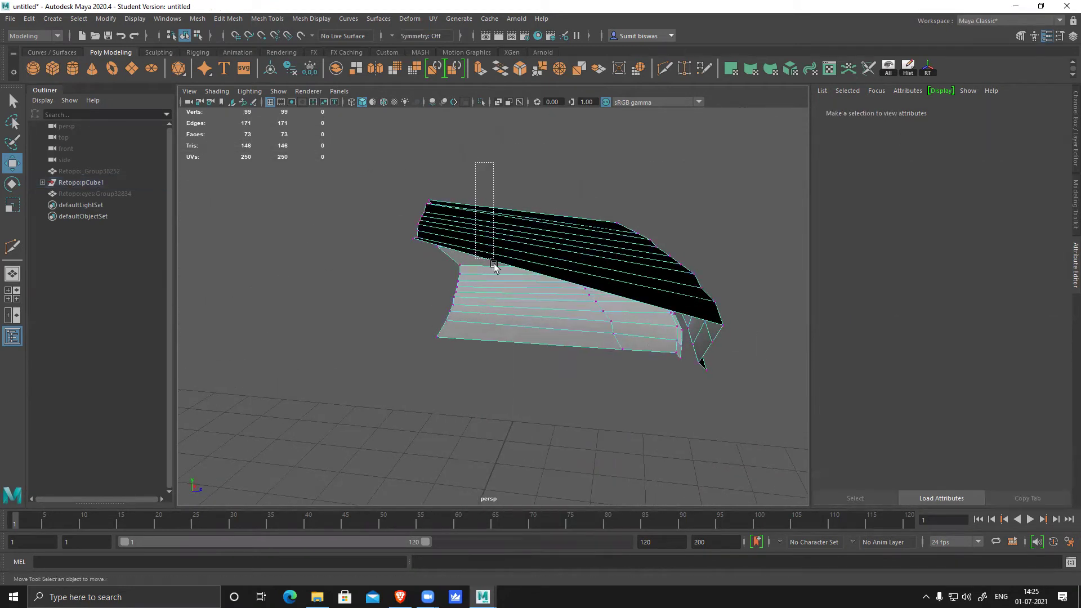
{"action": "left_click_drag", "start_coordinate": [521, 372], "coordinate": [295, 330]}
{"action": "right_click_drag", "start_coordinate": [496, 222], "coordinate": [484, 386], "text": "shift"}
{"action": "right_click_drag", "start_coordinate": [485, 367], "coordinate": [485, 388], "text": "shift"}
{"action": "key", "text": "ctrl+z"}
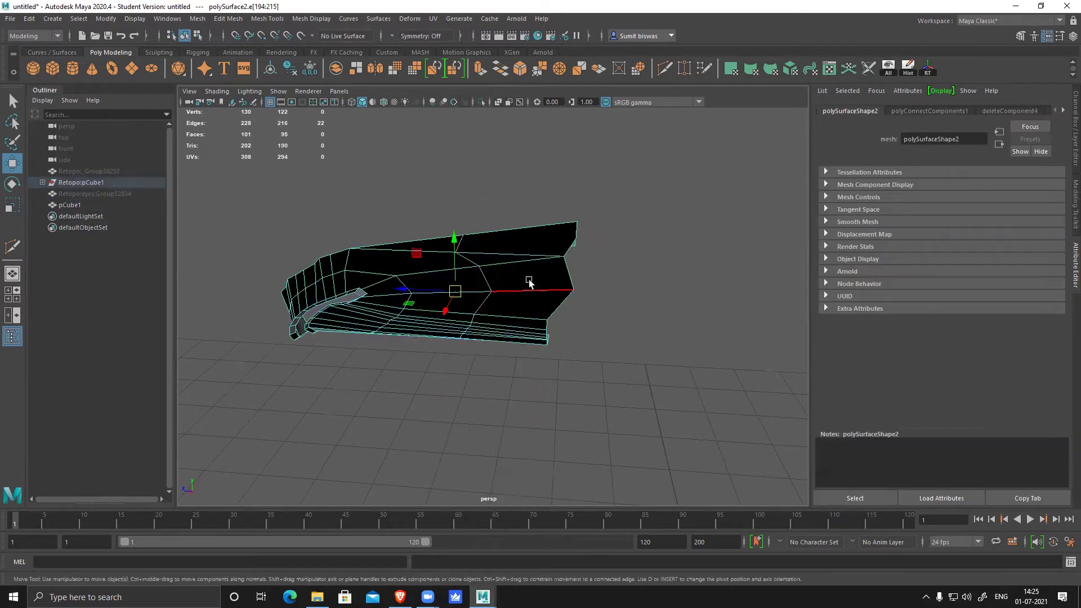
- Scale the new edge loop up vertically and apply Edit Edge Flow to it
{"action": "key", "text": "r"}
{"action": "left_click_drag", "start_coordinate": [454, 243], "coordinate": [455, 215]}
{"action": "left_click_drag", "start_coordinate": [401, 247], "coordinate": [569, 232], "text": "alt"}
{"action": "right_click_drag", "start_coordinate": [570, 232], "coordinate": [569, 287], "text": "shift"}
{"action": "right_click_drag", "start_coordinate": [567, 346], "coordinate": [563, 345], "text": "shift"}
- Raise the centre edge of the roof's new loop using soft selection with a falloff radius of about 0.10
{"action": "left_click_drag", "start_coordinate": [563, 346], "coordinate": [499, 241], "text": "alt"}
{"action": "left_click", "coordinate": [564, 307]}
{"action": "key", "text": "w"}
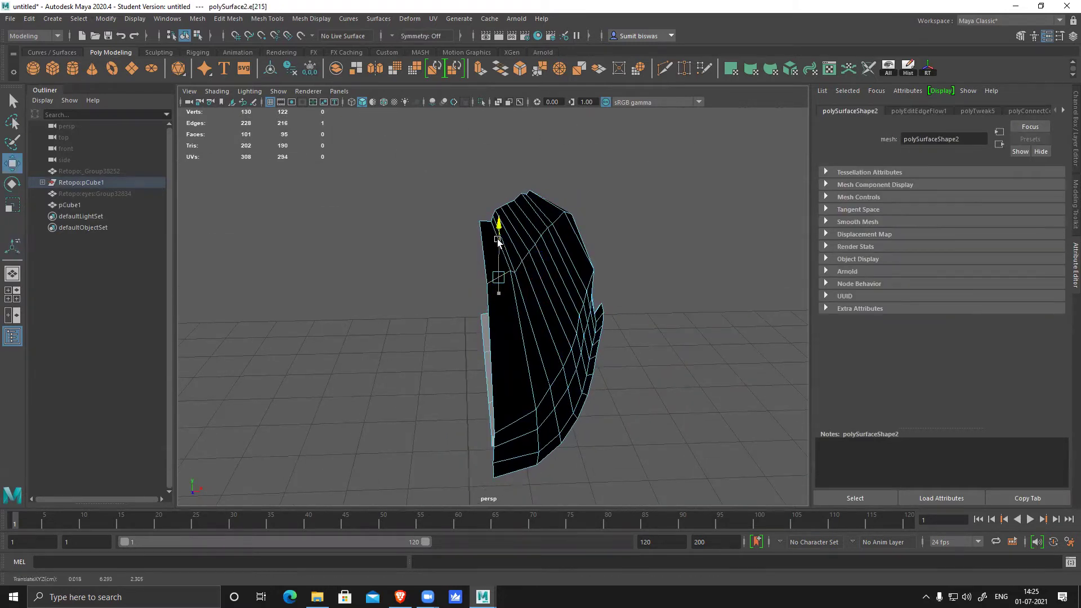
{"action": "left_click_drag", "start_coordinate": [502, 322], "coordinate": [568, 258]}
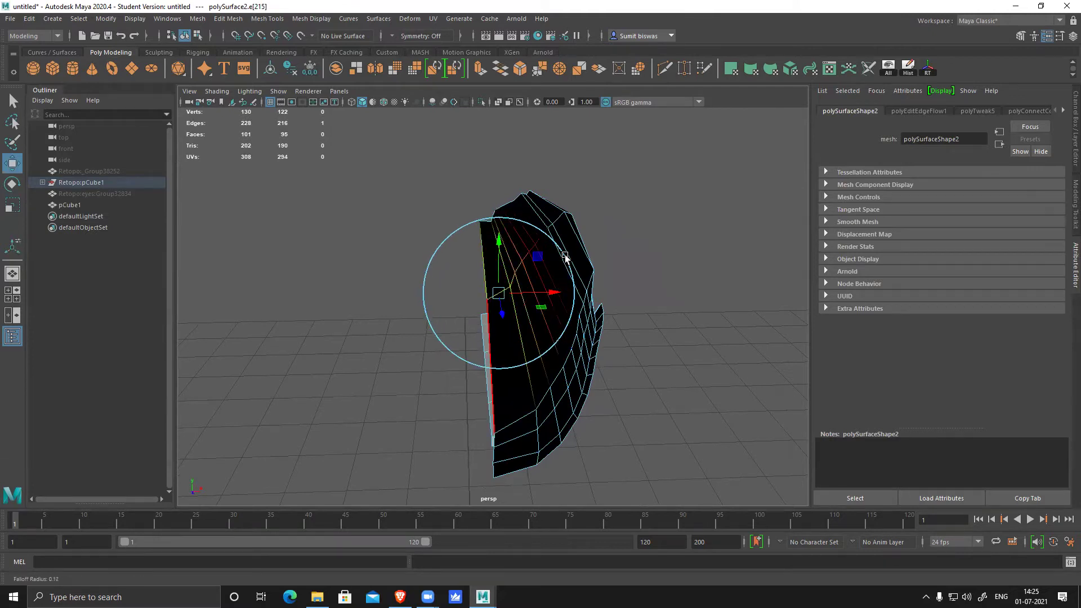
{"action": "left_click_drag", "start_coordinate": [497, 242], "coordinate": [498, 185]}
{"action": "left_click_drag", "start_coordinate": [558, 269], "coordinate": [513, 248], "text": "alt"}
{"action": "right_click_drag", "start_coordinate": [524, 238], "coordinate": [555, 288], "text": "alt"}
{"action": "middle_click_drag", "start_coordinate": [541, 231], "coordinate": [544, 298], "text": "alt"}
{"action": "left_click_drag", "start_coordinate": [544, 299], "coordinate": [535, 183], "text": "alt"}
{"action": "left_click", "coordinate": [530, 263]}
{"action": "left_click", "coordinate": [394, 248]}
- Cut a new edge from the loop vertex to the roof's rear edge with Multi-Cut, and delete the old diagonal edge beside it
{"action": "left_click_drag", "start_coordinate": [395, 249], "coordinate": [633, 220], "text": "alt"}
{"action": "right_click_drag", "start_coordinate": [635, 251], "coordinate": [634, 223]}
{"action": "left_click", "coordinate": [625, 235]}
{"action": "left_click_drag", "start_coordinate": [624, 191], "coordinate": [544, 347], "text": "alt"}
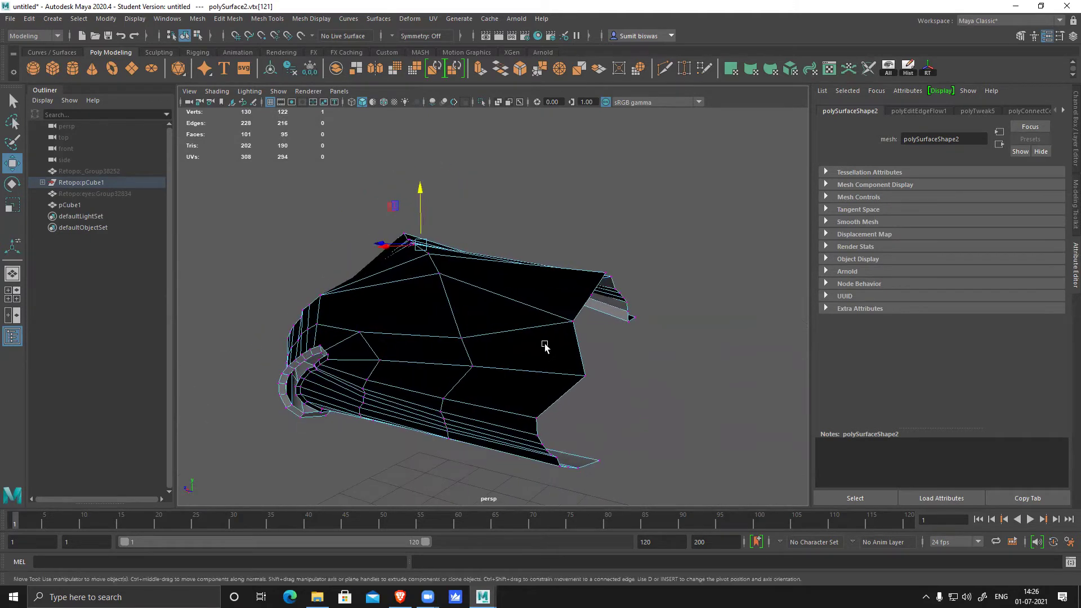
{"action": "right_click_drag", "start_coordinate": [554, 274], "coordinate": [497, 294], "text": "shift"}
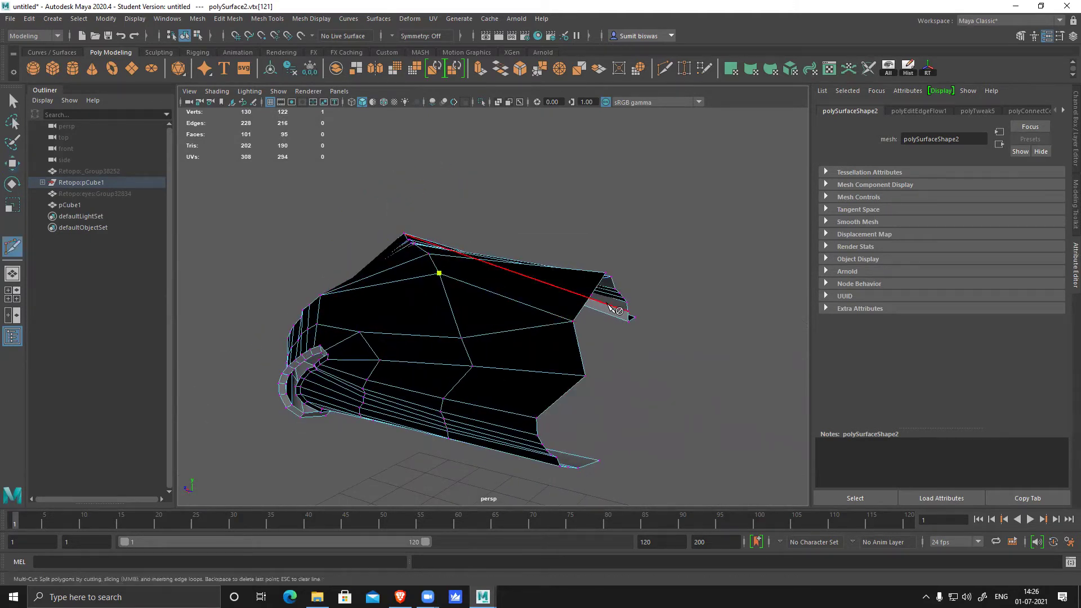
{"action": "key", "text": "Return"}
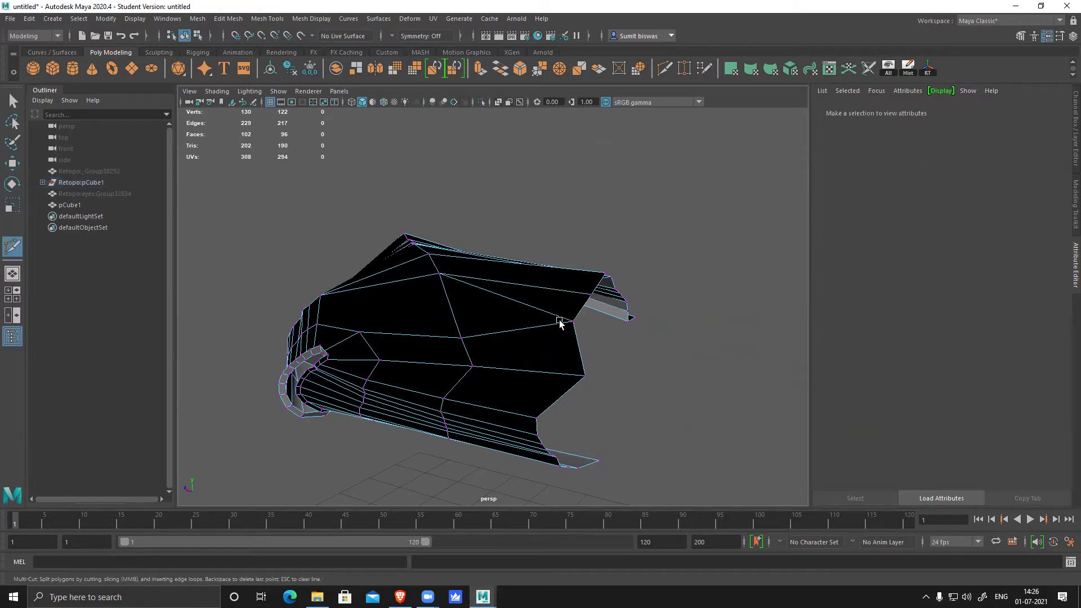
{"action": "left_click", "coordinate": [531, 307]}
{"action": "key", "text": "Delete"}
{"action": "left_click", "coordinate": [503, 299]}
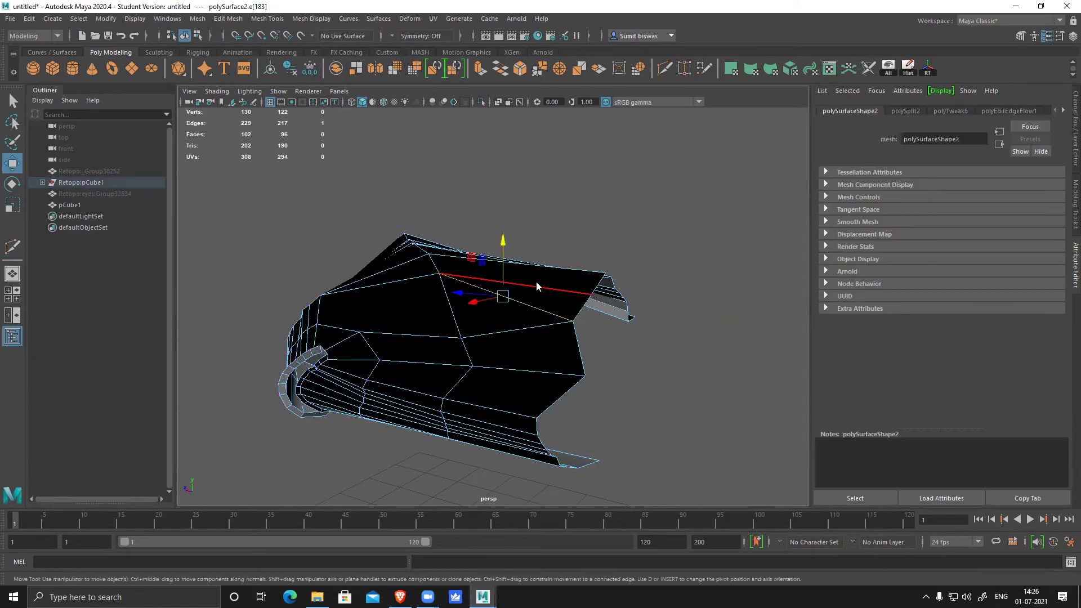
- Delete the stray cube at the grid centre and reselect the mouth mesh
{"action": "left_click", "coordinate": [697, 396]}
{"action": "left_click_drag", "start_coordinate": [697, 397], "coordinate": [642, 396], "text": "alt"}
{"action": "right_click_drag", "start_coordinate": [646, 446], "coordinate": [546, 383], "text": "alt"}
{"action": "right_click_drag", "start_coordinate": [659, 464], "coordinate": [518, 349], "text": "alt"}
{"action": "middle_click_drag", "start_coordinate": [566, 308], "coordinate": [496, 110], "text": "alt"}
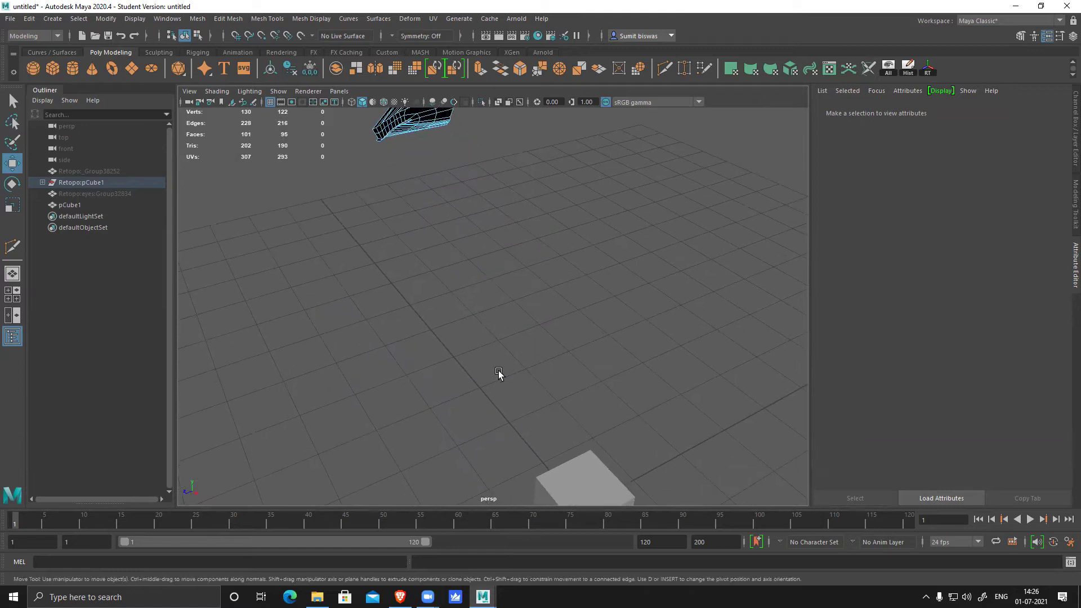
{"action": "left_click", "coordinate": [608, 464]}
{"action": "key", "text": "Delete"}
{"action": "middle_click_drag", "start_coordinate": [398, 112], "coordinate": [413, 252], "text": "alt"}
{"action": "right_click_drag", "start_coordinate": [413, 251], "coordinate": [466, 317], "text": "alt"}
{"action": "left_click", "coordinate": [435, 237]}
{"action": "middle_click_drag", "start_coordinate": [416, 208], "coordinate": [450, 245], "text": "alt"}
{"action": "right_click_drag", "start_coordinate": [449, 245], "coordinate": [482, 307], "text": "alt"}
{"action": "mouse_move", "coordinate": [482, 307]}
{"action": "left_mouse_down", "text": "alt"}
{"action": "mouse_move", "coordinate": [459, 325]}
{"action": "mouse_move", "coordinate": [490, 290]}
{"action": "mouse_move", "coordinate": [485, 307]}
{"action": "left_mouse_up", "text": "alt"}
- Connect the ring of lengthwise edges near the mouth's rear to add a new crosswise edge loop
{"action": "right_click_drag", "start_coordinate": [525, 267], "coordinate": [532, 274]}
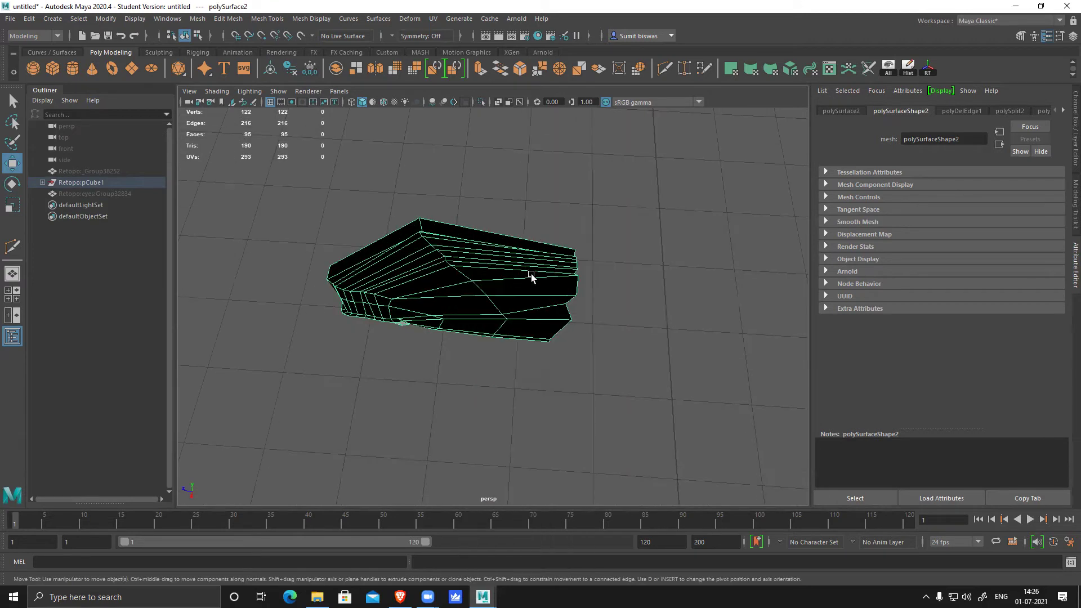
{"action": "left_click", "coordinate": [520, 247]}
{"action": "mouse_move", "coordinate": [542, 306]}
{"action": "left_mouse_down", "text": "alt"}
{"action": "mouse_move", "coordinate": [492, 331]}
{"action": "mouse_move", "coordinate": [558, 309]}
{"action": "left_mouse_up", "text": "alt"}
{"action": "key", "text": "space"}
{"action": "key", "text": "space"}
{"action": "right_click_drag", "start_coordinate": [339, 253], "coordinate": [543, 410], "text": "alt"}
{"action": "middle_click_drag", "start_coordinate": [529, 431], "coordinate": [497, 265], "text": "alt"}
{"action": "right_click_drag", "start_coordinate": [497, 265], "coordinate": [686, 455], "text": "alt"}
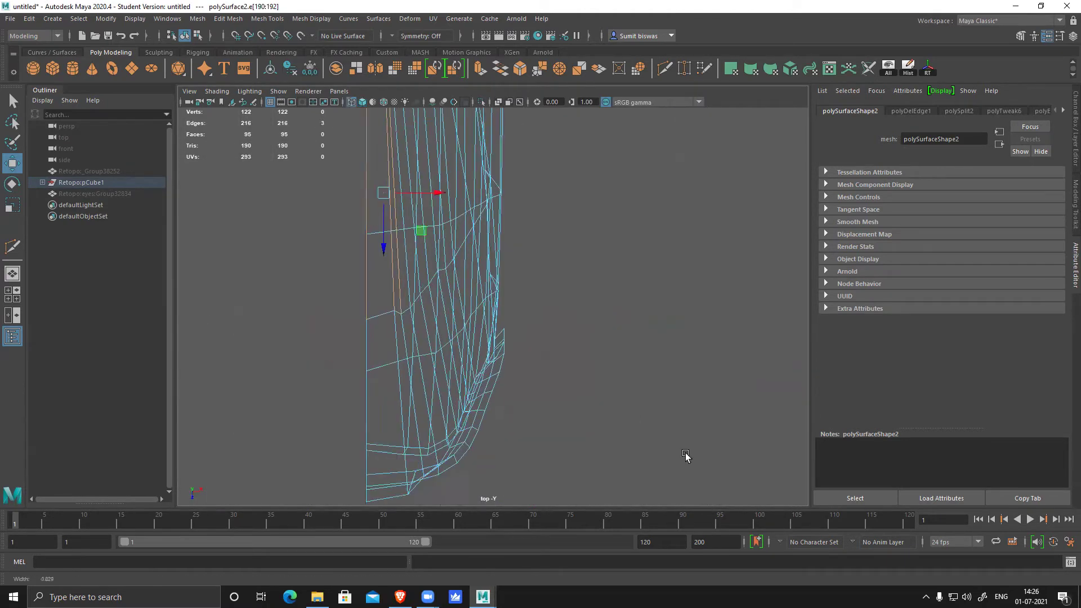
{"action": "middle_click_drag", "start_coordinate": [543, 315], "coordinate": [606, 434], "text": "alt"}
{"action": "left_click_drag", "start_coordinate": [622, 273], "coordinate": [621, 274]}
{"action": "middle_click_drag", "start_coordinate": [621, 273], "coordinate": [569, 273], "text": "alt"}
{"action": "right_click", "coordinate": [499, 221], "text": "shift"}
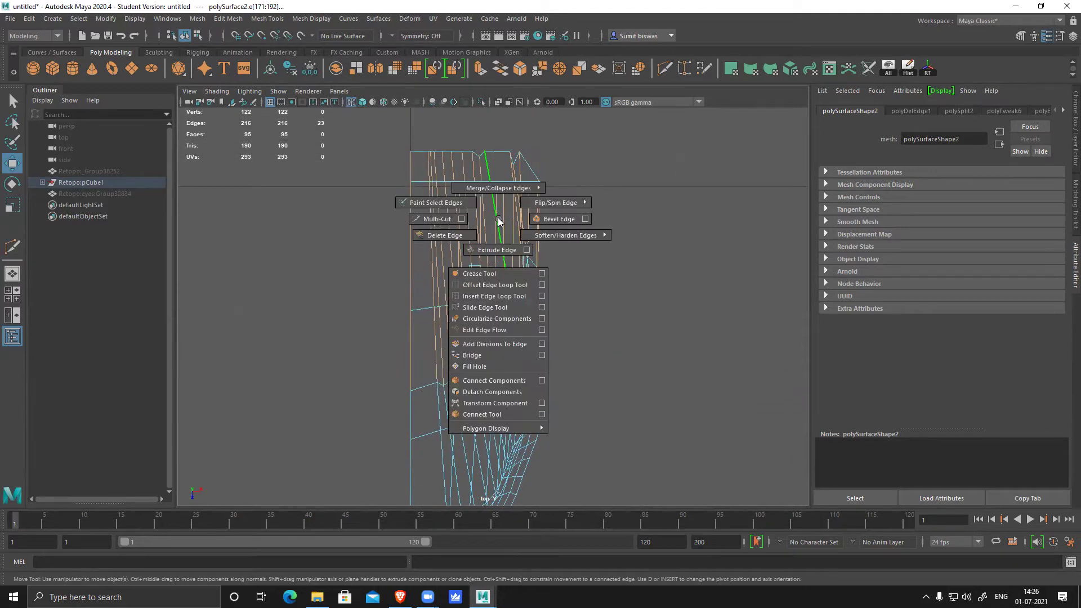
{"action": "right_click", "coordinate": [487, 214], "text": "shift"}
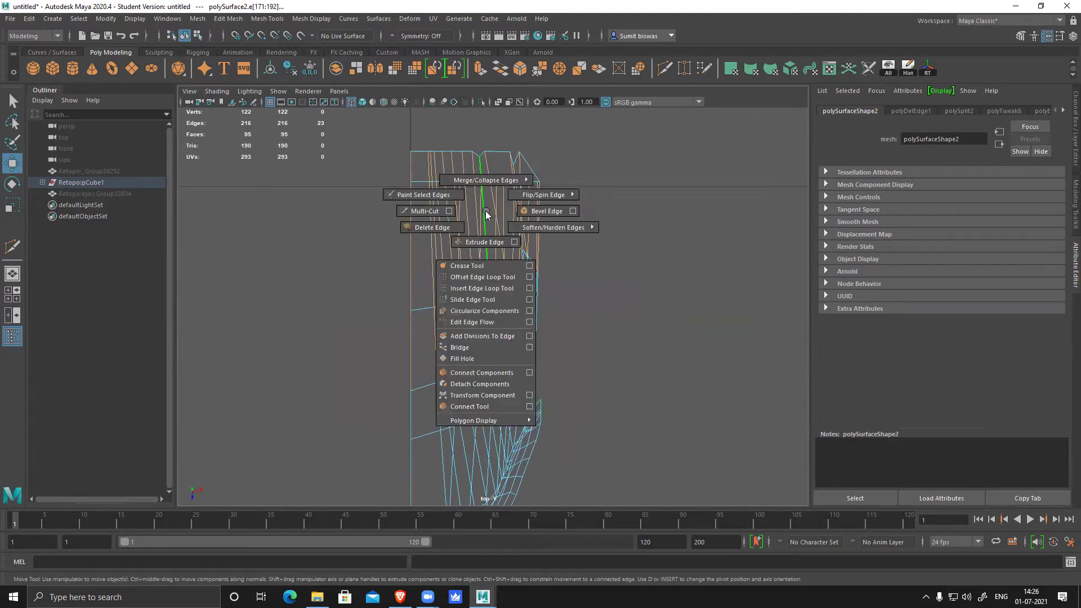
{"action": "left_click", "coordinate": [466, 373]}
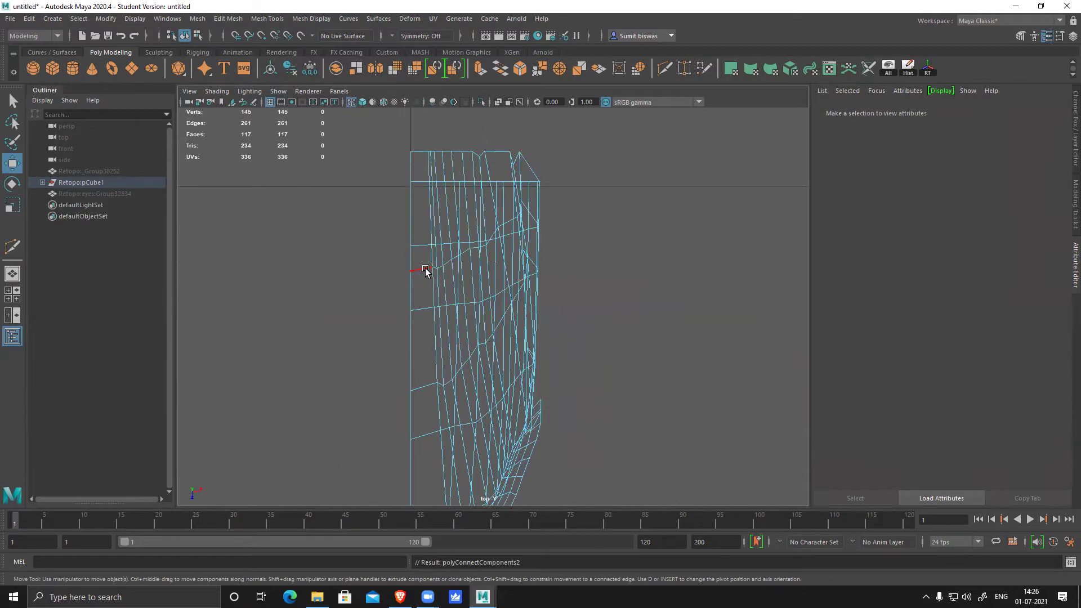
- Select the roof portion of the new rear edge loop and scale it vertically
{"action": "key", "text": "space"}
{"action": "left_click_drag", "start_coordinate": [622, 311], "coordinate": [565, 324], "text": "alt"}
{"action": "left_click_drag", "start_coordinate": [636, 323], "coordinate": [547, 257], "text": "alt"}
{"action": "left_click", "coordinate": [528, 252]}
{"action": "left_click_drag", "start_coordinate": [508, 201], "coordinate": [506, 207]}
{"action": "mouse_move", "coordinate": [504, 219]}
{"action": "left_mouse_down", "text": "alt"}
{"action": "mouse_move", "coordinate": [539, 241]}
{"action": "mouse_move", "coordinate": [495, 236]}
{"action": "mouse_move", "coordinate": [505, 239]}
{"action": "left_mouse_up", "text": "alt"}
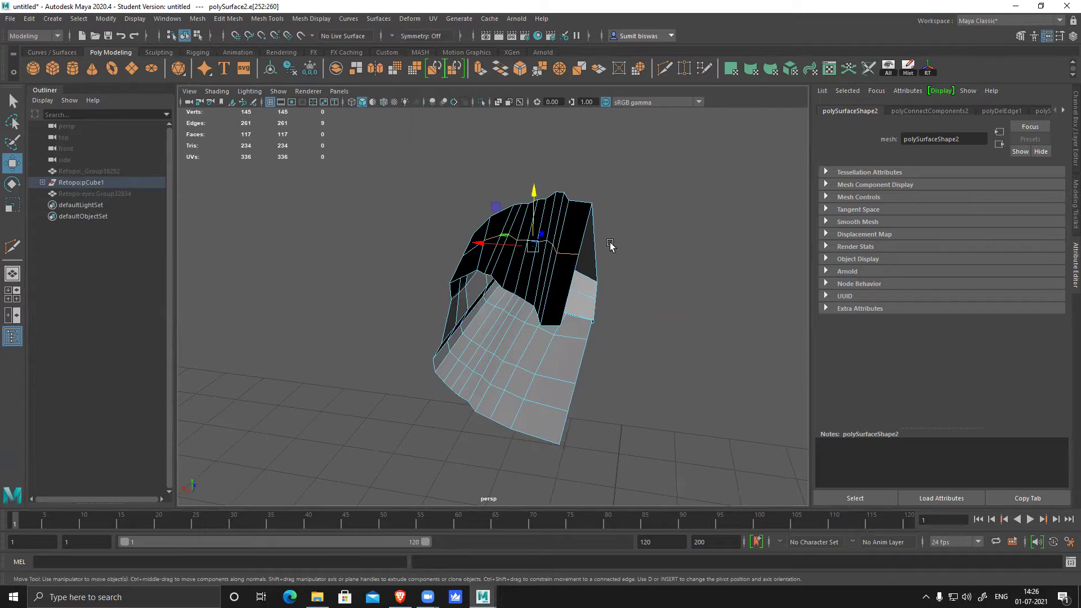
{"action": "key", "text": "r"}
{"action": "left_click_drag", "start_coordinate": [535, 193], "coordinate": [552, 320]}
{"action": "left_click_drag", "start_coordinate": [631, 306], "coordinate": [580, 257], "text": "alt"}
- Raise the roof edges of the new rear loop with soft selection to round the palate
{"action": "key", "text": "b"}
{"action": "key", "text": "w"}
{"action": "left_click_drag", "start_coordinate": [584, 178], "coordinate": [585, 152]}
{"action": "scroll", "coordinate": [538, 218], "scroll_direction": "up", "scroll_amount": 2}
{"action": "left_click", "coordinate": [536, 209]}
{"action": "left_click_drag", "start_coordinate": [534, 184], "coordinate": [540, 314]}
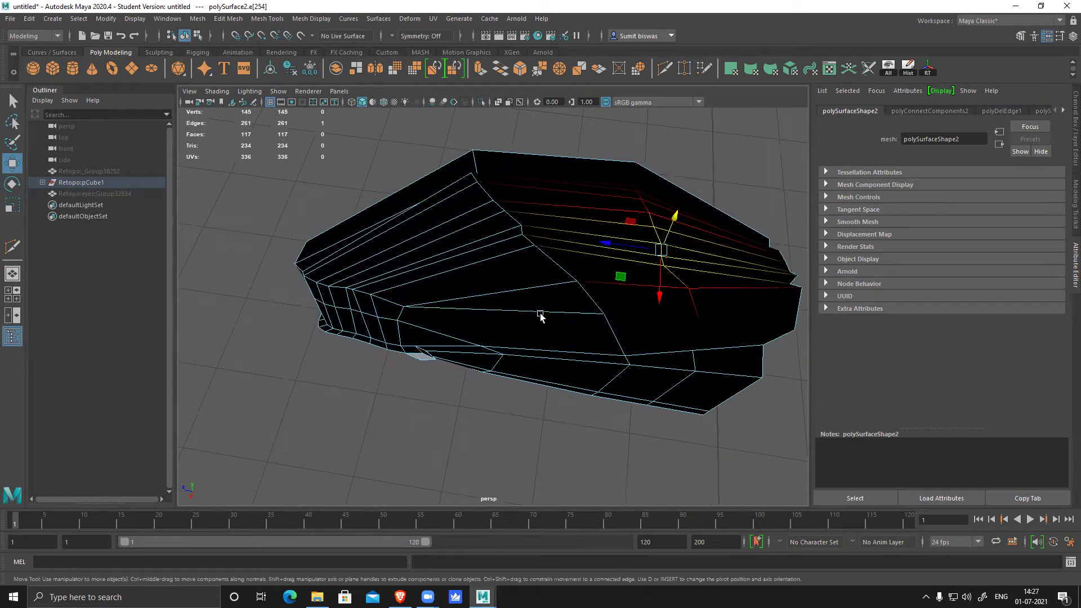
- Delete the lengthwise edge loop running along the upper side of the mouth mesh
{"action": "left_click", "coordinate": [565, 328]}
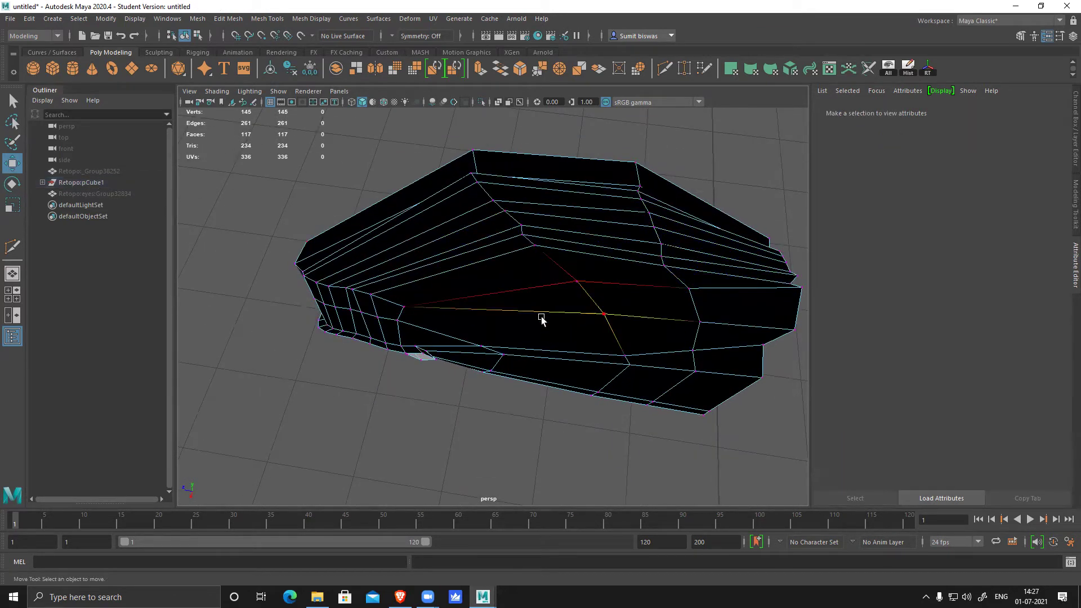
{"action": "left_click_drag", "start_coordinate": [553, 345], "coordinate": [557, 285], "text": "alt"}
{"action": "double_click", "coordinate": [558, 286]}
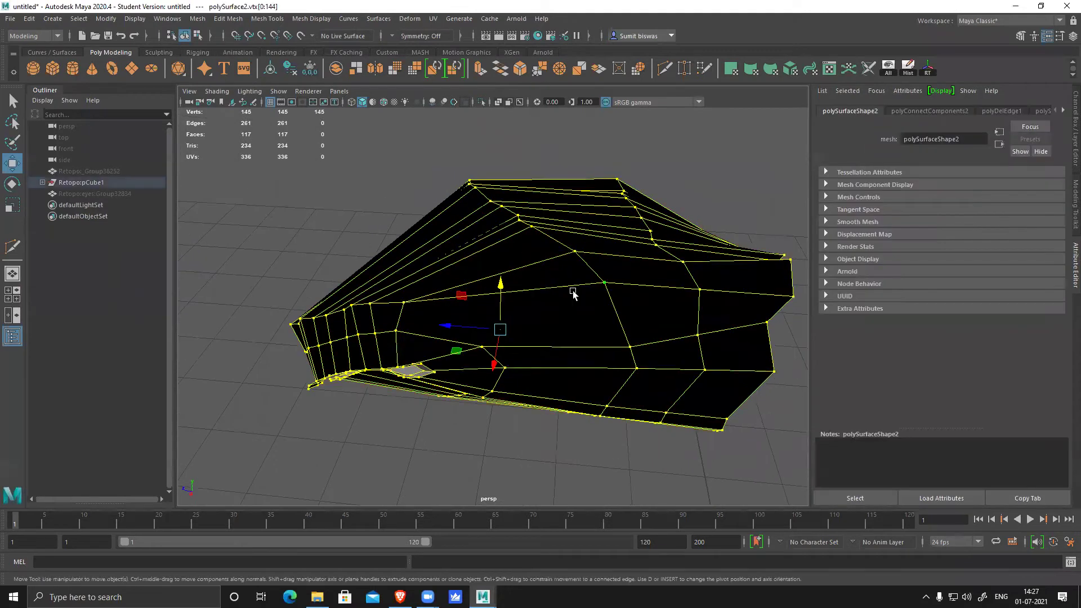
{"action": "left_click", "coordinate": [605, 293]}
{"action": "key", "text": "F10"}
{"action": "double_click", "coordinate": [643, 287]}
{"action": "right_click_drag", "start_coordinate": [651, 246], "coordinate": [626, 263], "text": "shift"}
{"action": "left_click_drag", "start_coordinate": [577, 314], "coordinate": [584, 289], "text": "alt"}
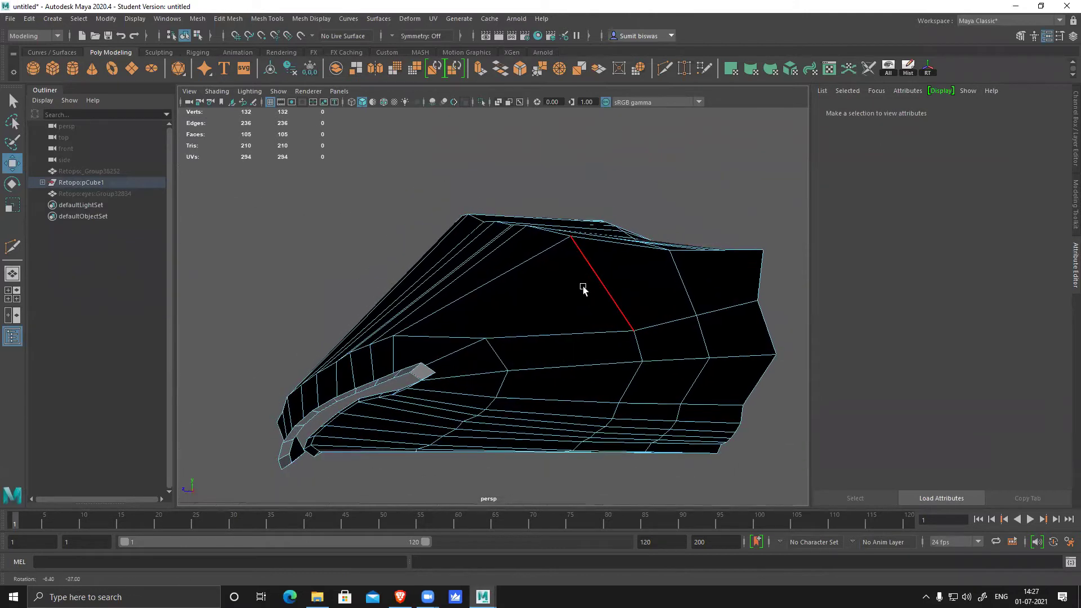
{"action": "left_click_drag", "start_coordinate": [594, 337], "coordinate": [588, 358], "text": "alt"}
- Insert two crosswise edge loops through the long front faces of the mouth with Multi-Cut
{"action": "key", "text": "F8"}
{"action": "right_click", "coordinate": [609, 295], "text": "shift"}
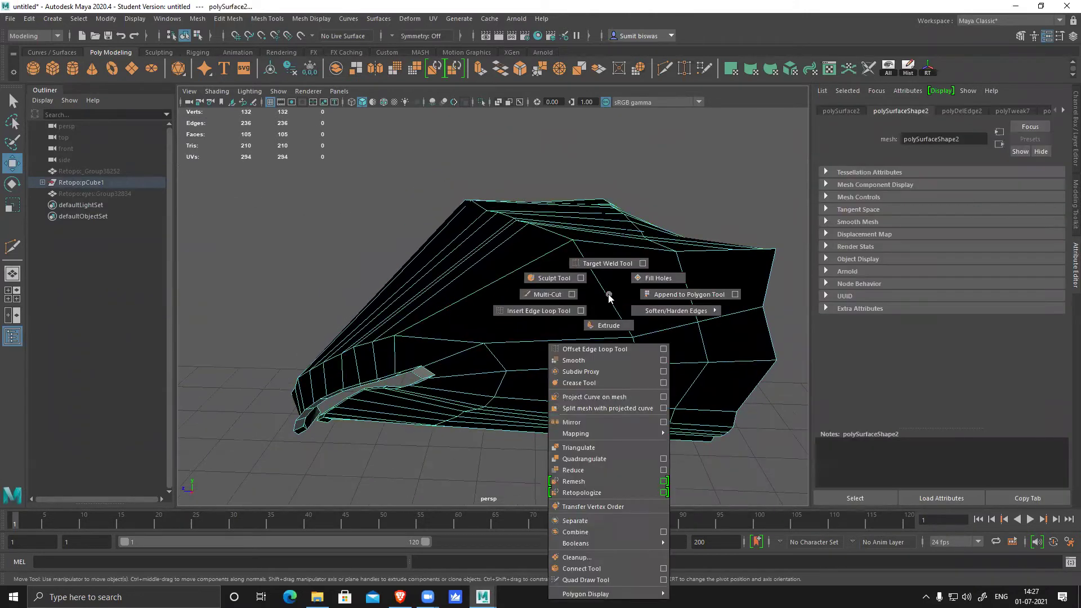
{"action": "right_click_drag", "start_coordinate": [609, 294], "coordinate": [550, 295], "text": "shift"}
{"action": "left_click", "coordinate": [497, 280], "text": "ctrl"}
{"action": "left_click", "coordinate": [529, 269], "text": "ctrl"}
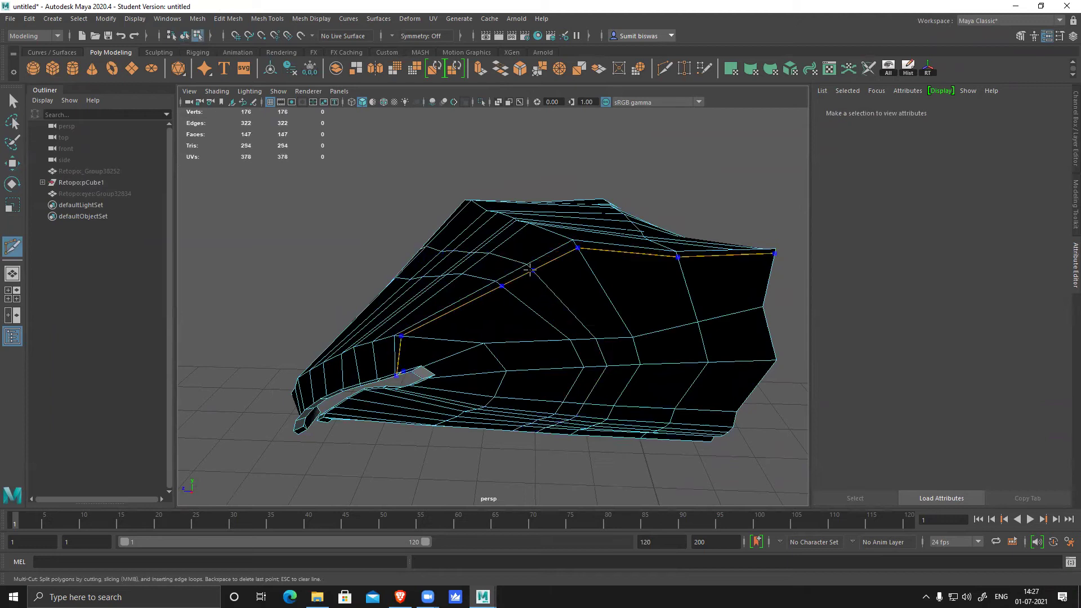
- Select the roof part of the foremost new loop and move it forward to fill out the front
{"action": "key", "text": "w"}
{"action": "left_click_drag", "start_coordinate": [513, 304], "coordinate": [364, 352], "text": "alt"}
{"action": "left_click", "coordinate": [325, 361]}
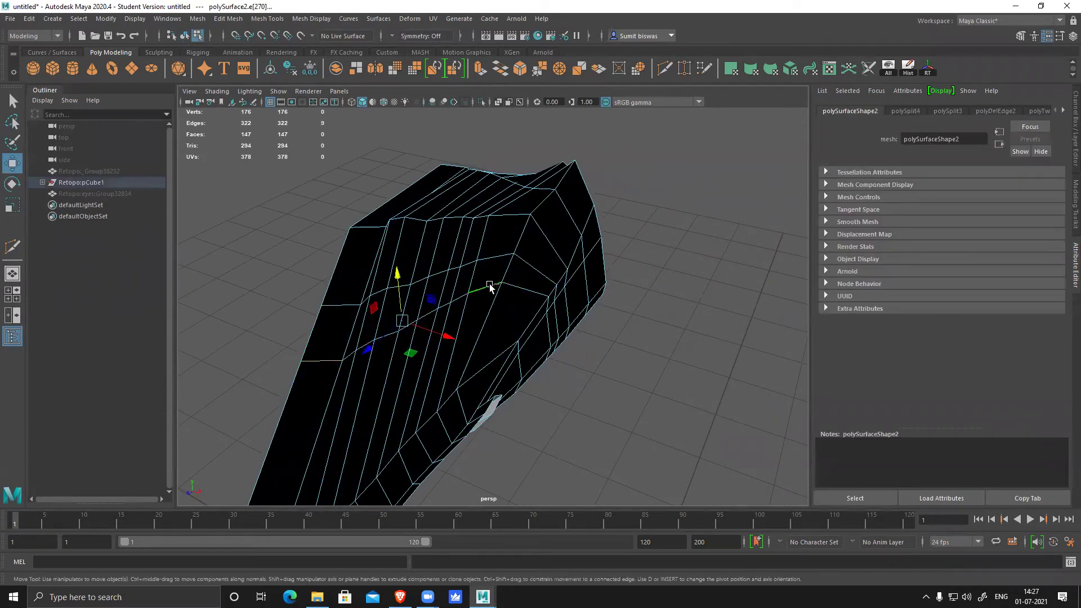
{"action": "key", "text": "r"}
{"action": "left_click_drag", "start_coordinate": [488, 292], "coordinate": [496, 346], "text": "alt"}
{"action": "key", "text": "w"}
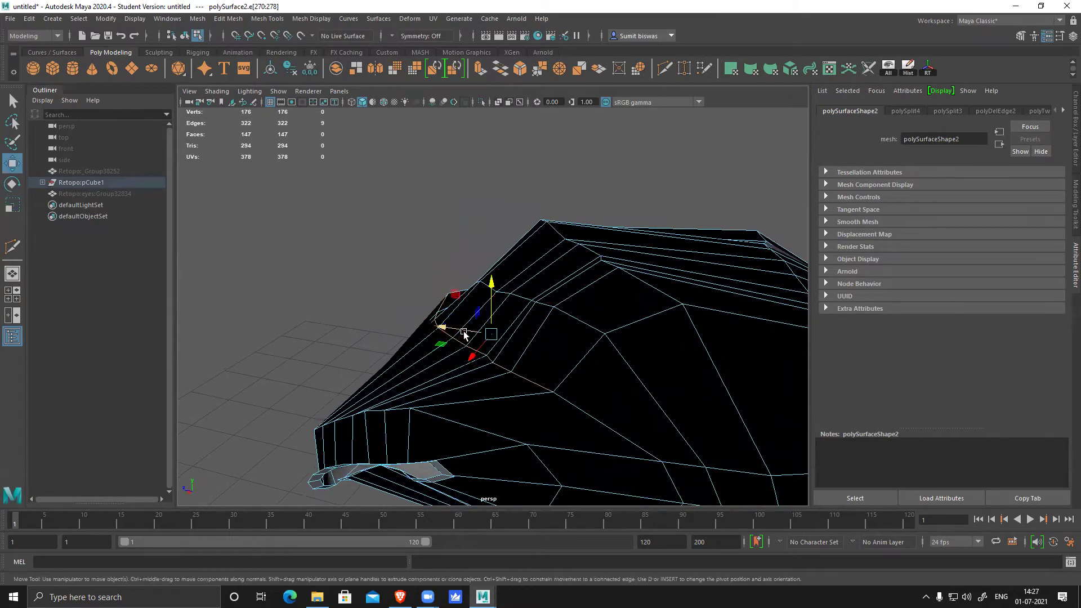
{"action": "left_click_drag", "start_coordinate": [426, 334], "coordinate": [406, 333]}
- Scale and reposition the roof part of the second new loop to continue the rounded front profile
{"action": "left_click", "coordinate": [541, 307]}
{"action": "left_click_drag", "start_coordinate": [580, 314], "coordinate": [345, 310], "text": "alt"}
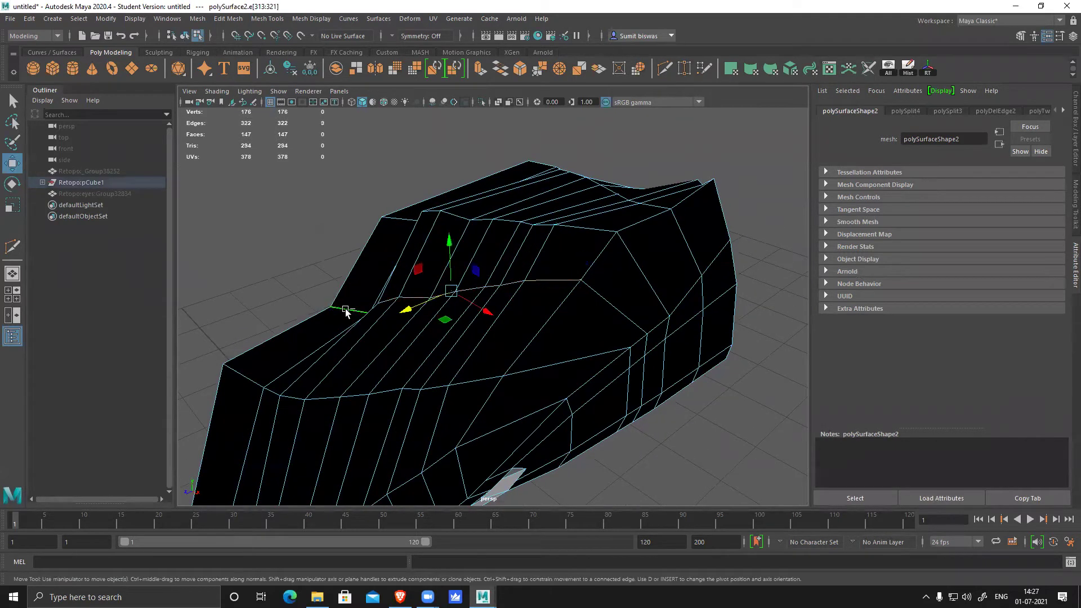
{"action": "key", "text": "r"}
{"action": "left_click_drag", "start_coordinate": [441, 294], "coordinate": [504, 304], "text": "alt"}
{"action": "key", "text": "w"}
{"action": "right_click_drag", "start_coordinate": [642, 396], "coordinate": [531, 354], "text": "alt"}
{"action": "left_click_drag", "start_coordinate": [531, 355], "coordinate": [504, 367], "text": "alt"}
{"action": "right_click_drag", "start_coordinate": [504, 366], "coordinate": [543, 444], "text": "alt"}
{"action": "middle_click_drag", "start_coordinate": [543, 444], "coordinate": [554, 311], "text": "alt"}
{"action": "mouse_move", "coordinate": [555, 311]}
{"action": "left_mouse_down", "text": "alt"}
{"action": "mouse_move", "coordinate": [570, 309]}
{"action": "mouse_move", "coordinate": [541, 310]}
{"action": "left_mouse_up", "text": "alt"}
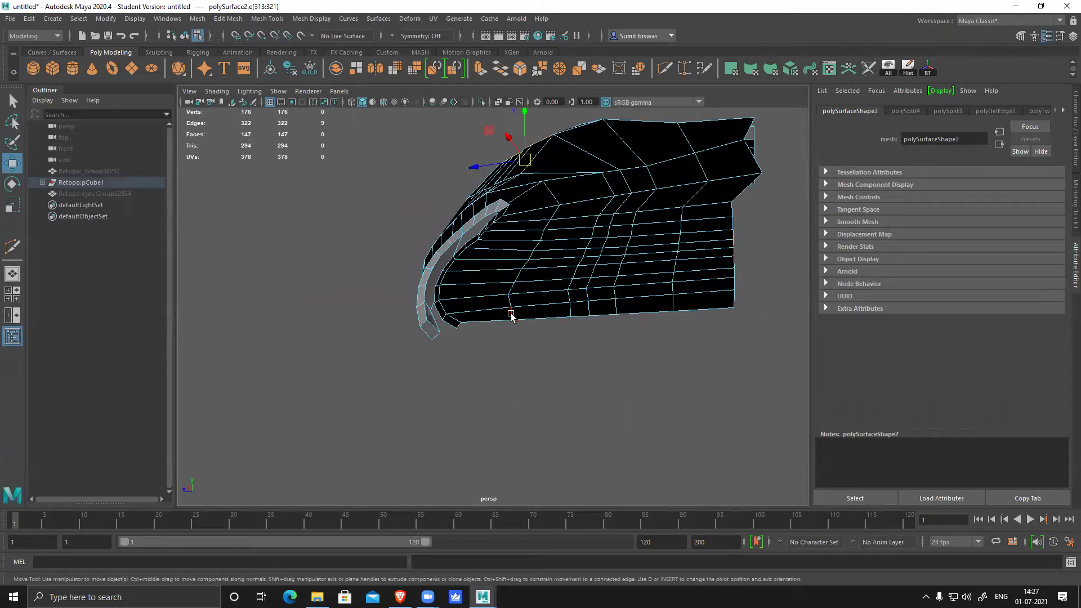
- Select the floor's front crosswise edge loop, scale it, and lower it slightly
{"action": "key", "text": "r"}
{"action": "left_click_drag", "start_coordinate": [568, 284], "coordinate": [580, 316], "text": "alt"}
{"action": "key", "text": "ctrl+z"}
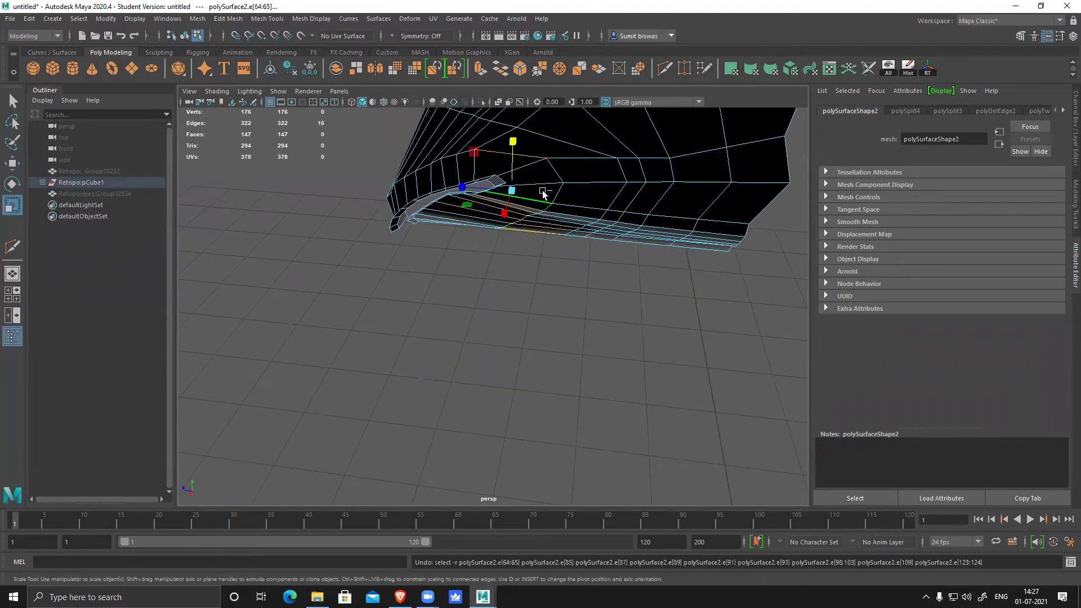
{"action": "left_click_drag", "start_coordinate": [518, 163], "coordinate": [556, 263]}
{"action": "middle_click_drag", "start_coordinate": [557, 265], "coordinate": [547, 316], "text": "alt"}
{"action": "right_click_drag", "start_coordinate": [547, 316], "coordinate": [566, 331], "text": "alt"}
{"action": "left_click_drag", "start_coordinate": [566, 331], "coordinate": [464, 236], "text": "alt"}
{"action": "left_click_drag", "start_coordinate": [567, 304], "coordinate": [592, 303], "text": "alt"}
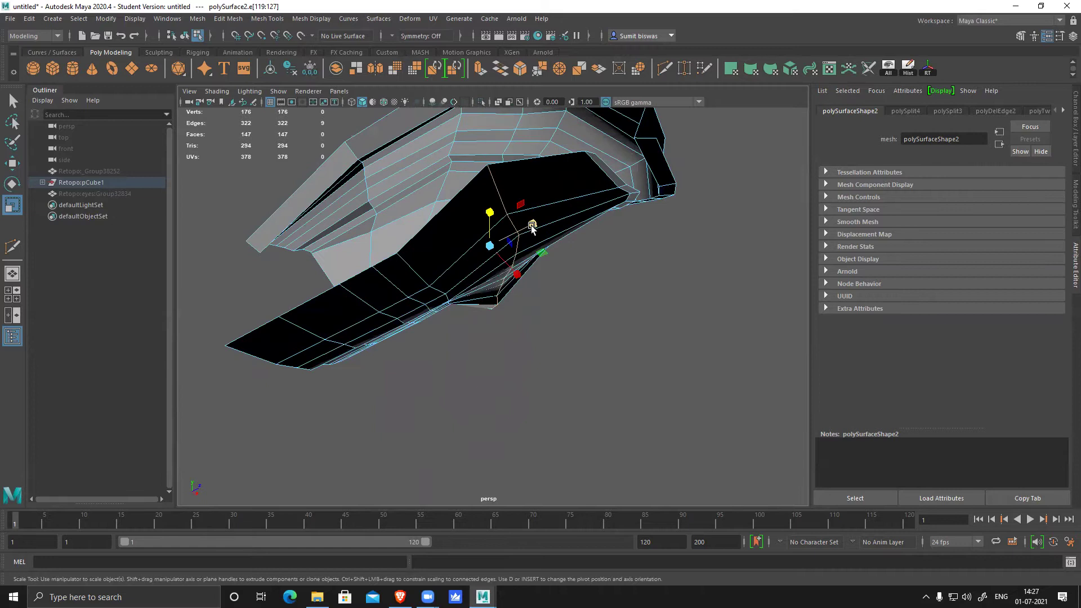
{"action": "left_click_drag", "start_coordinate": [532, 227], "coordinate": [598, 352], "text": "alt"}
{"action": "key", "text": "w"}
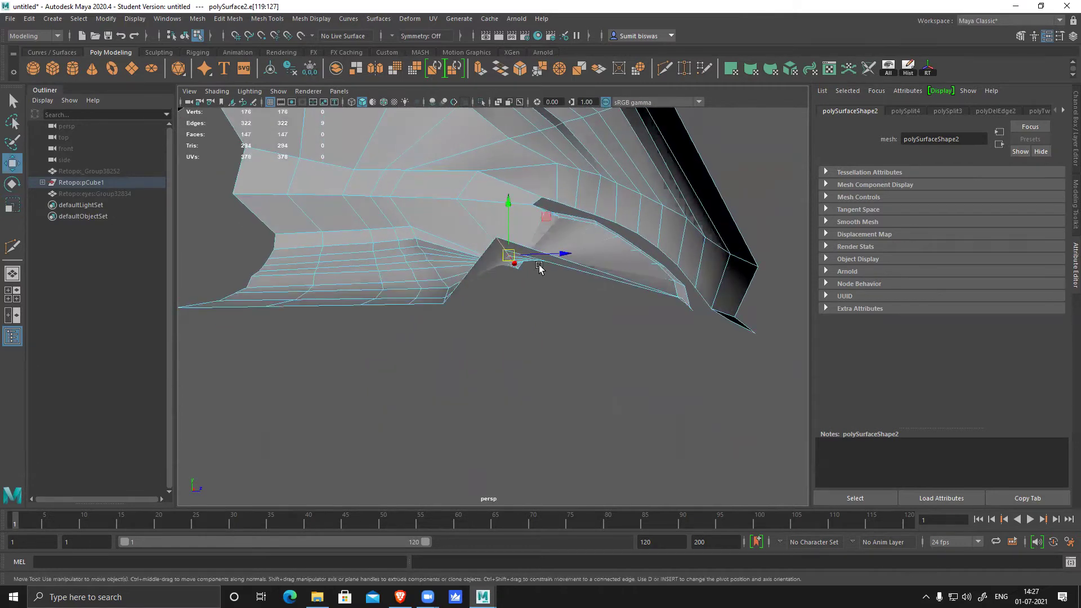
{"action": "left_click_drag", "start_coordinate": [510, 203], "coordinate": [515, 247]}
- Raise the outer vertex of the floor's front loop beside the mouth corner using soft selection
{"action": "left_click_drag", "start_coordinate": [519, 330], "coordinate": [394, 216], "text": "alt"}
{"action": "key", "text": "F9"}
{"action": "left_click", "coordinate": [528, 314]}
{"action": "key", "text": "b"}
{"action": "left_click_drag", "start_coordinate": [502, 370], "coordinate": [613, 242]}
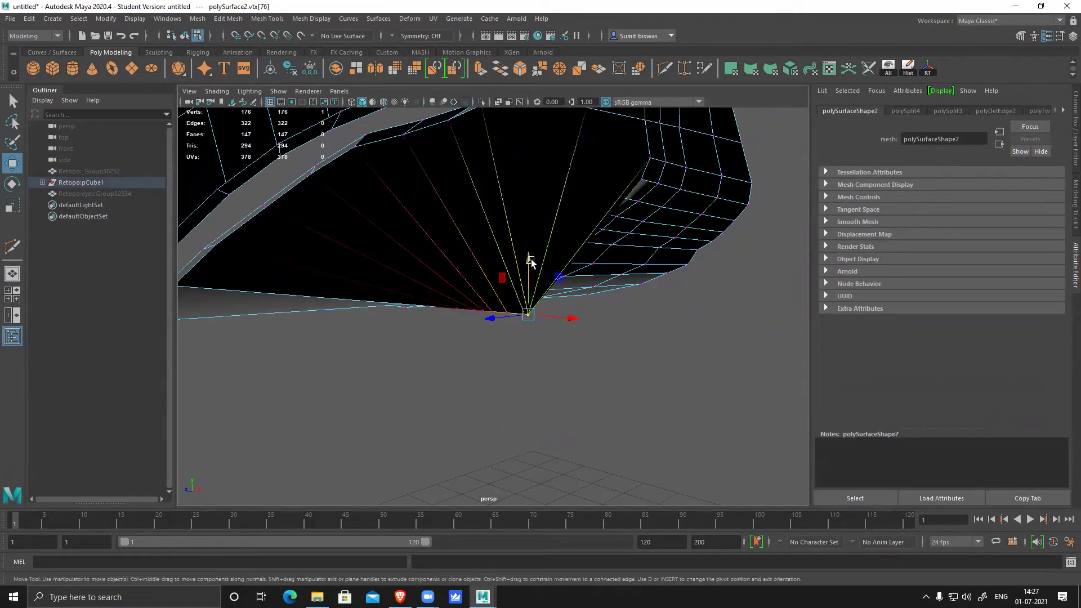
{"action": "left_click_drag", "start_coordinate": [531, 262], "coordinate": [562, 160]}
{"action": "right_click_drag", "start_coordinate": [647, 291], "coordinate": [541, 274], "text": "alt"}
{"action": "left_click_drag", "start_coordinate": [541, 274], "coordinate": [504, 263], "text": "alt"}
{"action": "right_click_drag", "start_coordinate": [505, 263], "coordinate": [589, 338], "text": "alt"}
{"action": "left_click_drag", "start_coordinate": [589, 337], "coordinate": [500, 270], "text": "alt"}
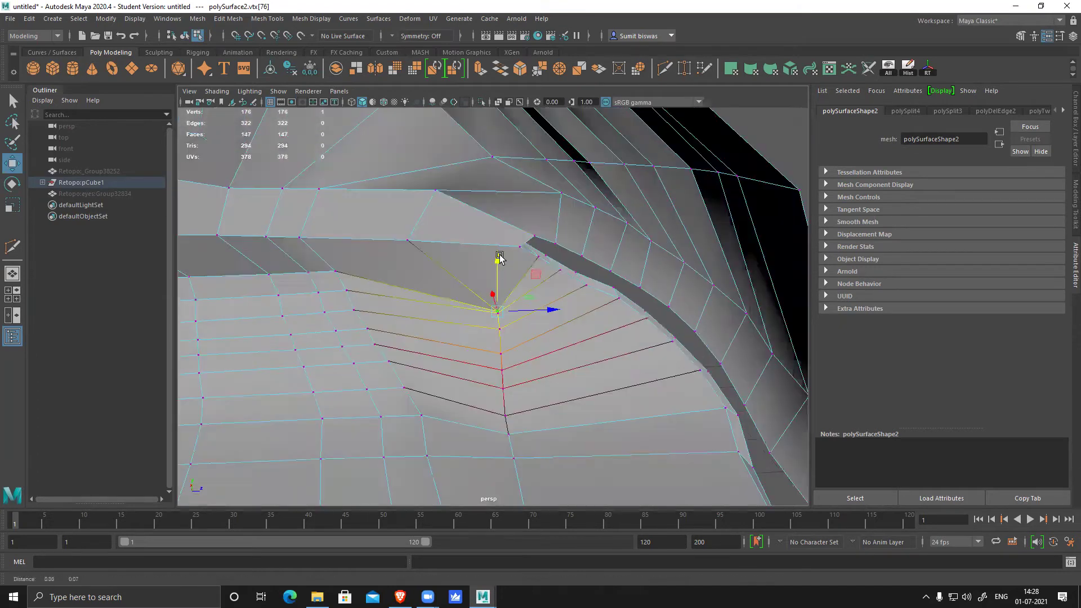
{"action": "left_click_drag", "start_coordinate": [497, 310], "coordinate": [480, 279]}
{"action": "left_click", "coordinate": [498, 312]}
- Apply Edit Edge Flow to the crosswise edge loops around the mouth, working from front to rear
{"action": "mouse_move", "coordinate": [445, 222]}
{"action": "right_mouse_down"}
{"action": "mouse_move", "coordinate": [444, 194]}
{"action": "mouse_move", "coordinate": [461, 223]}
{"action": "right_mouse_up"}
{"action": "double_click", "coordinate": [428, 209]}
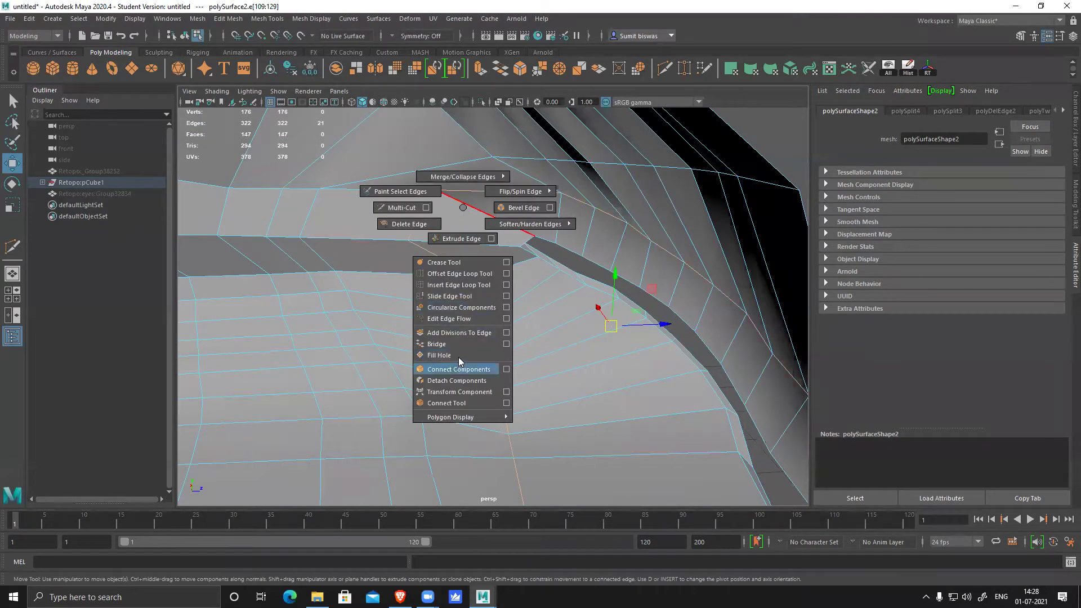
{"action": "left_click", "coordinate": [459, 320]}
{"action": "key", "text": "f"}
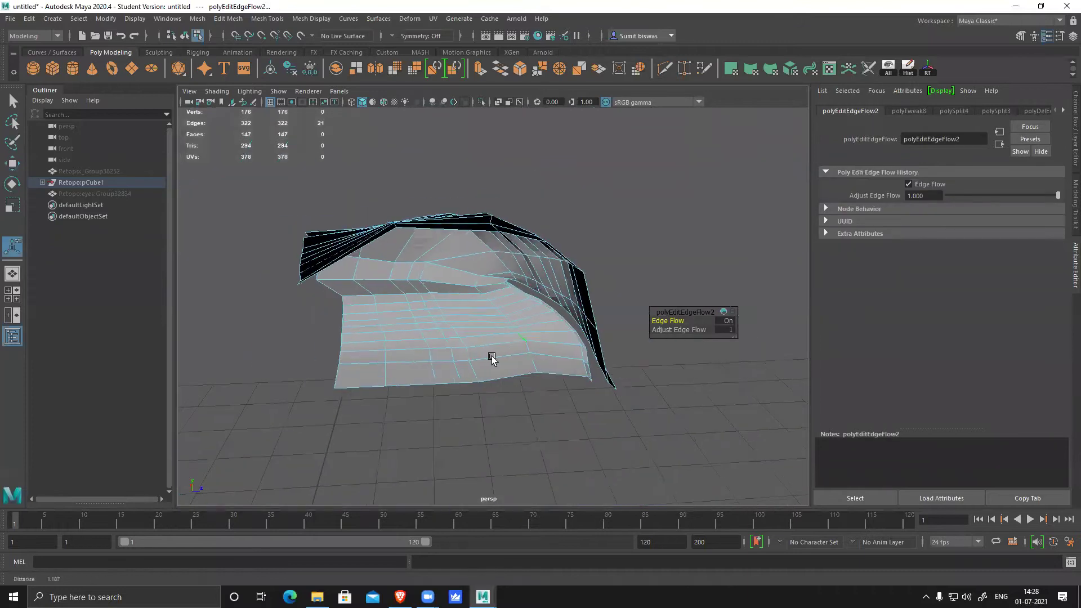
{"action": "key", "text": "t"}
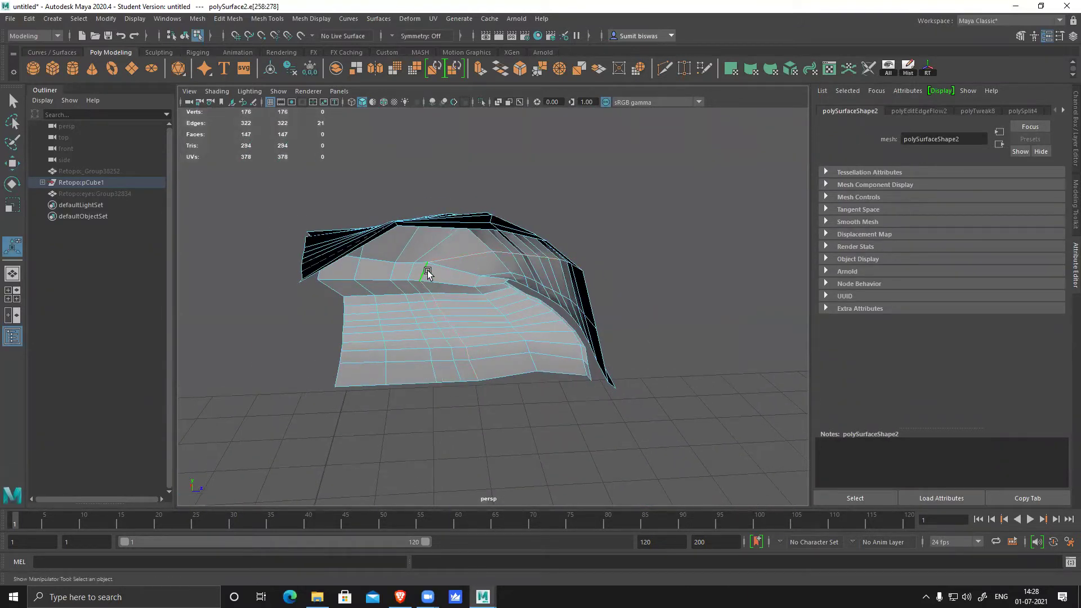
{"action": "key", "text": "g"}
{"action": "double_click", "coordinate": [424, 248]}
{"action": "key", "text": "g"}
{"action": "double_click", "coordinate": [409, 244]}
{"action": "key", "text": "g"}
{"action": "left_click", "coordinate": [358, 269]}
{"action": "key", "text": "g"}
{"action": "left_click_drag", "start_coordinate": [571, 350], "coordinate": [414, 344], "text": "alt"}
- Even out the lengthwise edge loops across the front of the mouth roof with Edit Edge Flow
{"action": "left_click", "coordinate": [418, 325]}
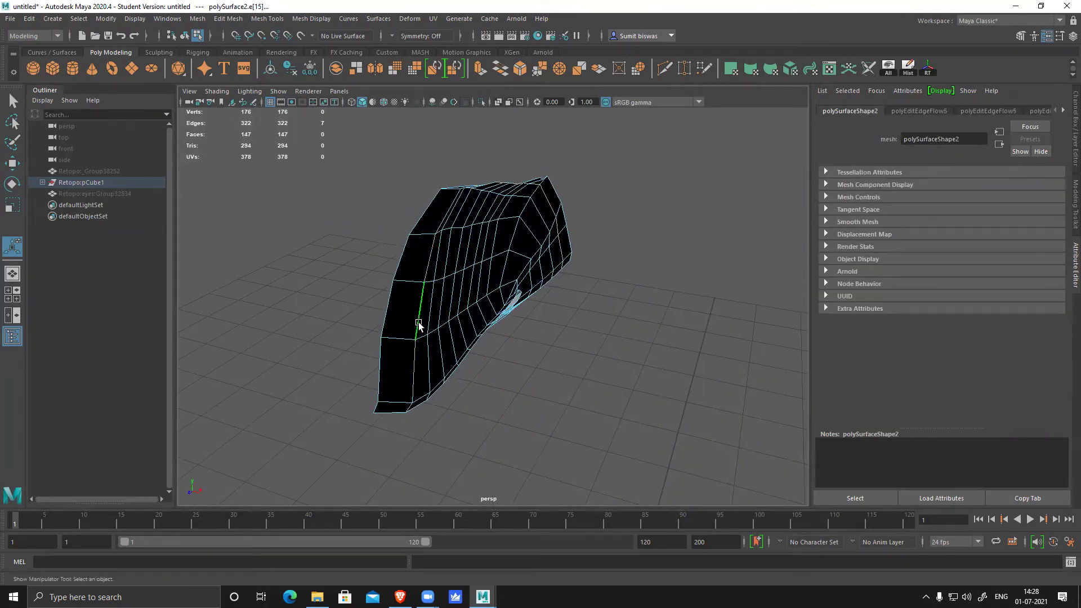
{"action": "key", "text": "g"}
{"action": "left_click", "coordinate": [451, 294]}
{"action": "key", "text": "g"}
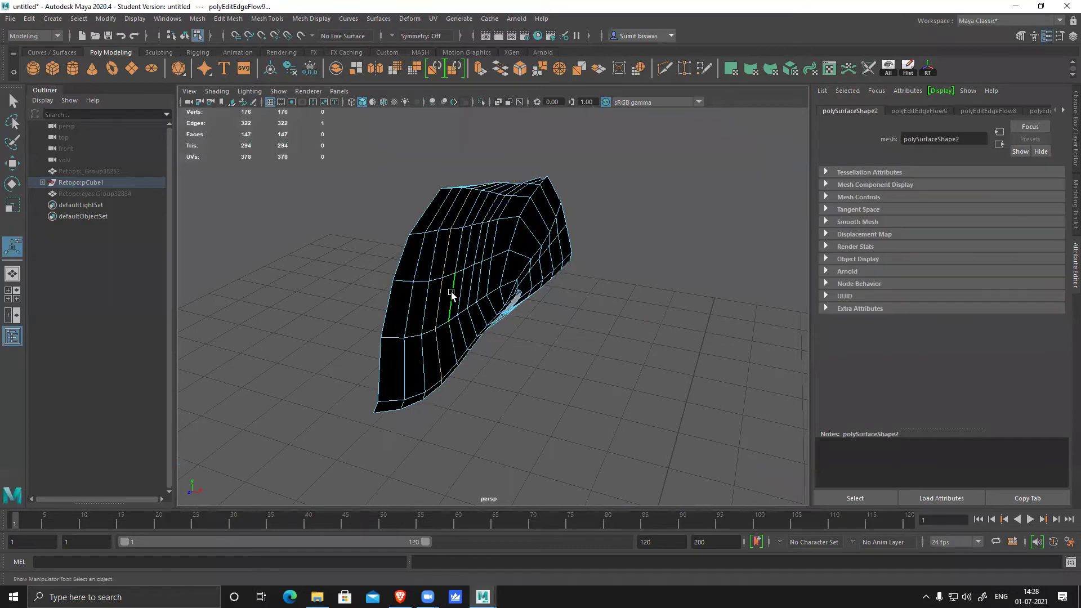
{"action": "double_click", "coordinate": [451, 292]}
{"action": "key", "text": "g"}
{"action": "double_click", "coordinate": [461, 283]}
{"action": "key", "text": "g"}
{"action": "double_click", "coordinate": [468, 278]}
{"action": "key", "text": "g"}
{"action": "double_click", "coordinate": [478, 277]}
{"action": "key", "text": "g"}
{"action": "double_click", "coordinate": [488, 273]}
{"action": "key", "text": "g"}
{"action": "double_click", "coordinate": [506, 265]}
{"action": "key", "text": "g"}
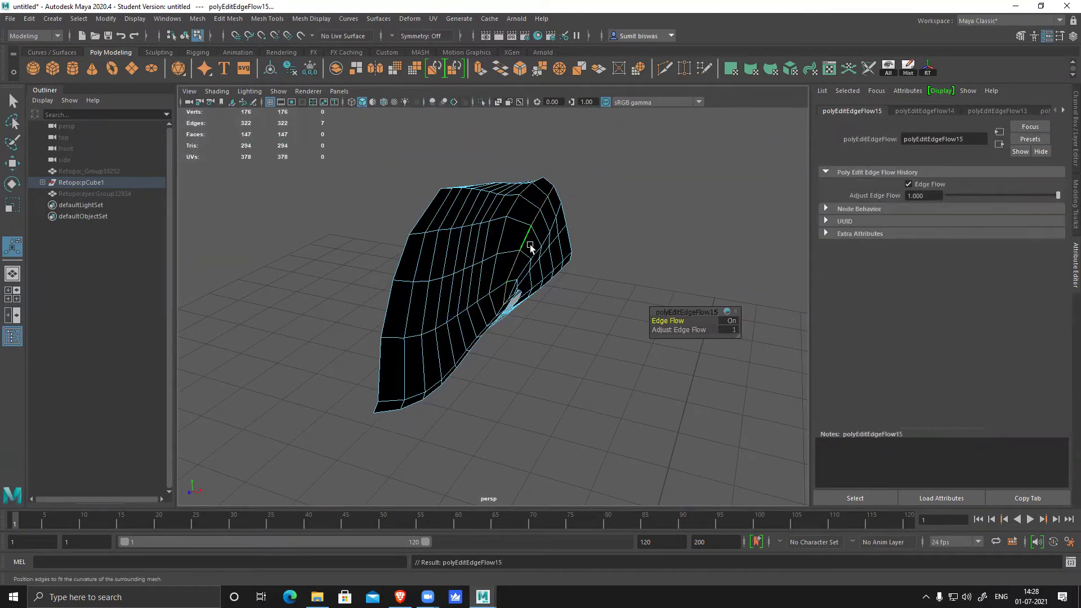
- Apply Edit Edge Flow to the edge loops along the upper side of the mouth
{"action": "left_click_drag", "start_coordinate": [638, 335], "coordinate": [529, 224], "text": "alt"}
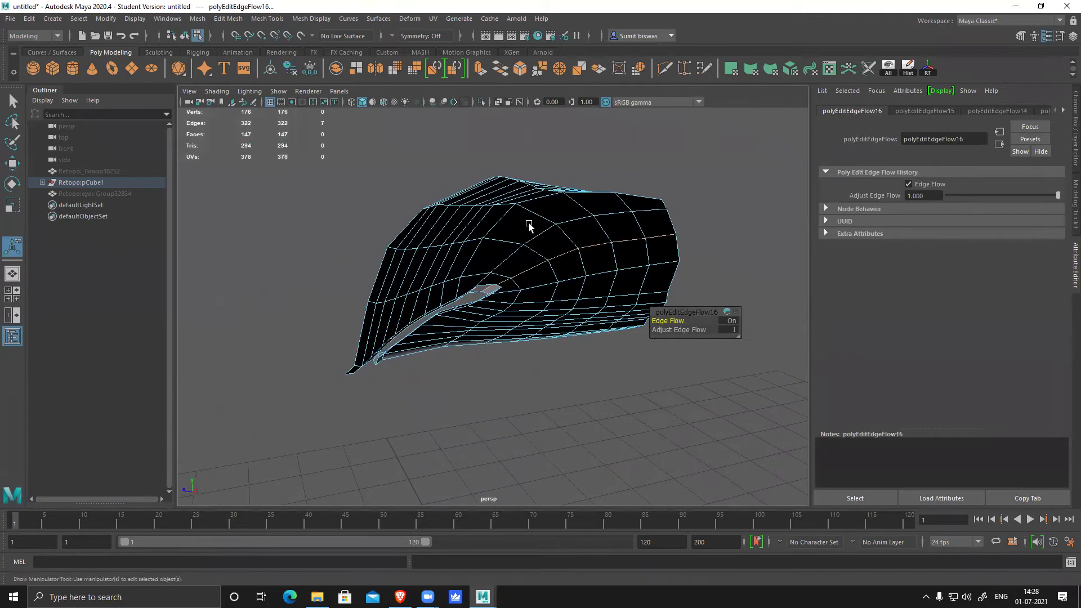
{"action": "left_click", "coordinate": [508, 220]}
{"action": "double_click", "coordinate": [508, 219]}
{"action": "key", "text": "g"}
{"action": "double_click", "coordinate": [532, 235]}
{"action": "key", "text": "g"}
{"action": "double_click", "coordinate": [486, 224]}
{"action": "key", "text": "g"}
{"action": "left_click", "coordinate": [475, 222]}
{"action": "key", "text": "g"}
{"action": "left_click", "coordinate": [461, 221]}
{"action": "key", "text": "g"}
{"action": "left_click", "coordinate": [449, 220]}
{"action": "key", "text": "g"}
{"action": "left_click", "coordinate": [583, 277]}
{"action": "key", "text": "g"}
- Apply Edit Edge Flow to the lengthwise loops of the mouth floor, starting from the centre edge
{"action": "left_click_drag", "start_coordinate": [610, 345], "coordinate": [524, 340], "text": "alt"}
{"action": "double_click", "coordinate": [519, 364]}
{"action": "key", "text": "g"}
{"action": "double_click", "coordinate": [517, 345]}
{"action": "key", "text": "g"}
{"action": "double_click", "coordinate": [522, 334]}
{"action": "key", "text": "g"}
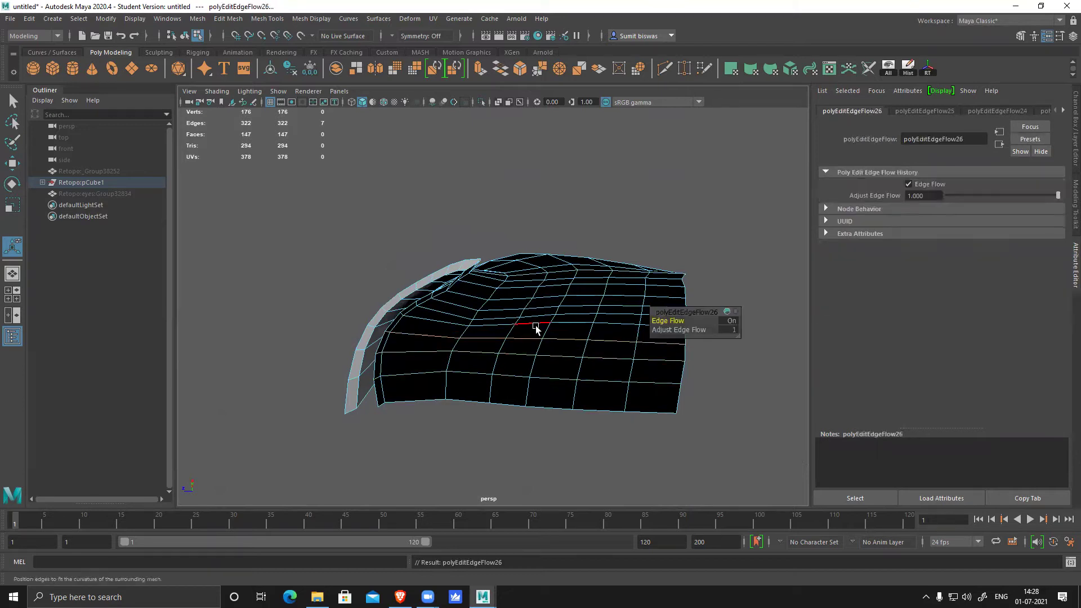
{"action": "double_click", "coordinate": [536, 326]}
{"action": "key", "text": "g"}
{"action": "double_click", "coordinate": [541, 314]}
{"action": "key", "text": "g"}
- Smooth the remaining lengthwise loops from the outer floor up to the lower side with Edit Edge Flow
{"action": "double_click", "coordinate": [543, 310]}
{"action": "key", "text": "g"}
{"action": "double_click", "coordinate": [547, 297]}
{"action": "key", "text": "g"}
{"action": "double_click", "coordinate": [554, 286]}
{"action": "key", "text": "g"}
{"action": "left_click", "coordinate": [559, 278]}
{"action": "key", "text": "g"}
{"action": "left_click", "coordinate": [558, 273]}
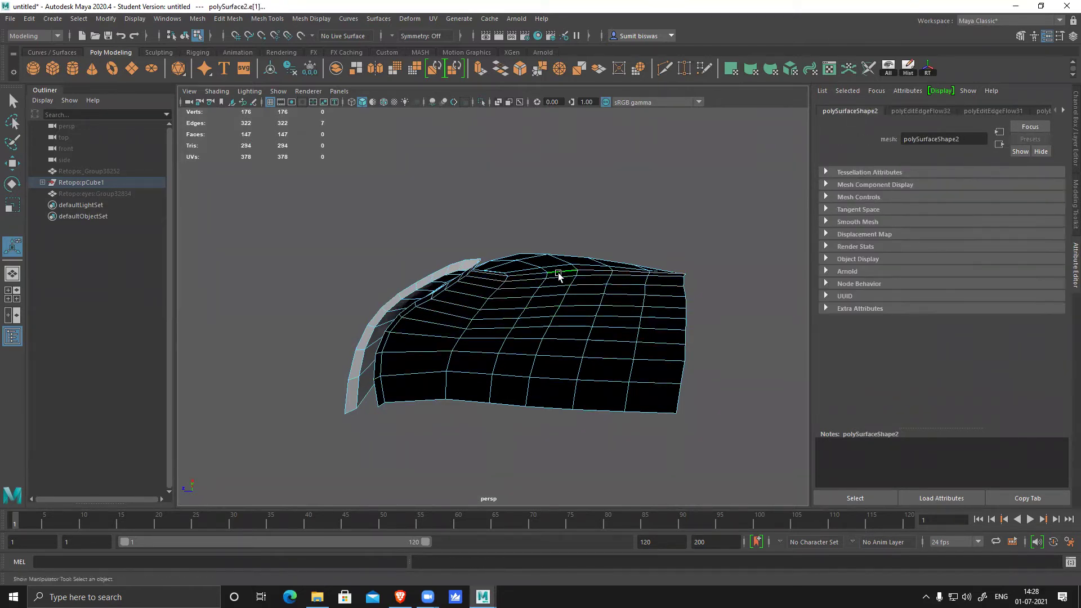
{"action": "key", "text": "g"}
{"action": "left_click_drag", "start_coordinate": [705, 370], "coordinate": [475, 277], "text": "alt"}
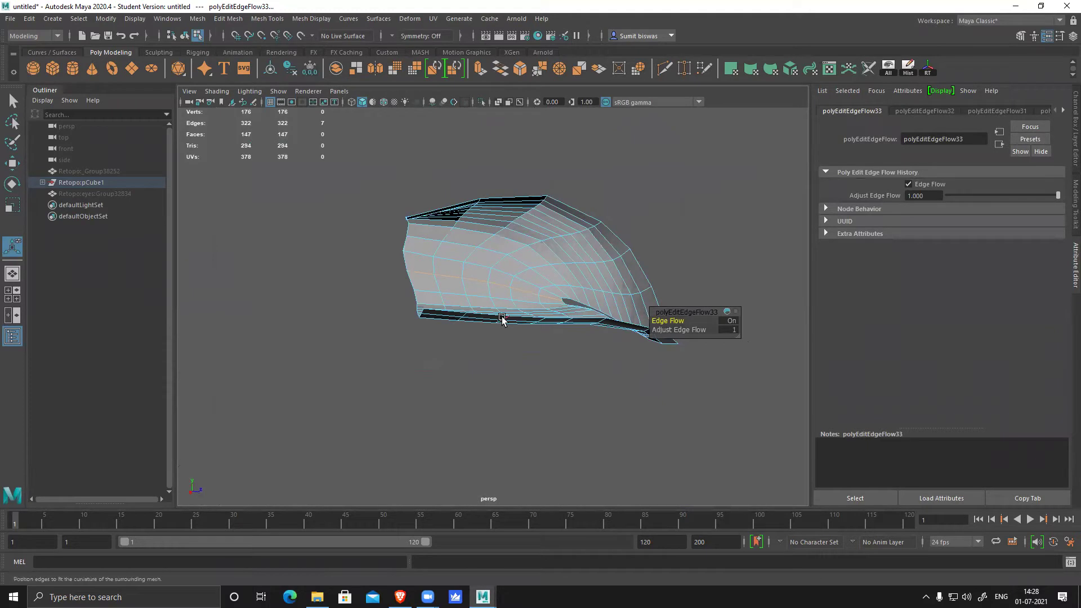
- Select the open border edges at the back of the inner mouth and scale them flat along its length
{"action": "left_click_drag", "start_coordinate": [502, 322], "coordinate": [567, 246], "text": "alt"}
{"action": "key", "text": "q"}
{"action": "left_click", "coordinate": [570, 252]}
{"action": "right_click_drag", "start_coordinate": [567, 246], "coordinate": [588, 212], "text": "alt"}
{"action": "left_click", "coordinate": [588, 204]}
{"action": "left_click", "coordinate": [582, 335], "text": "shift"}
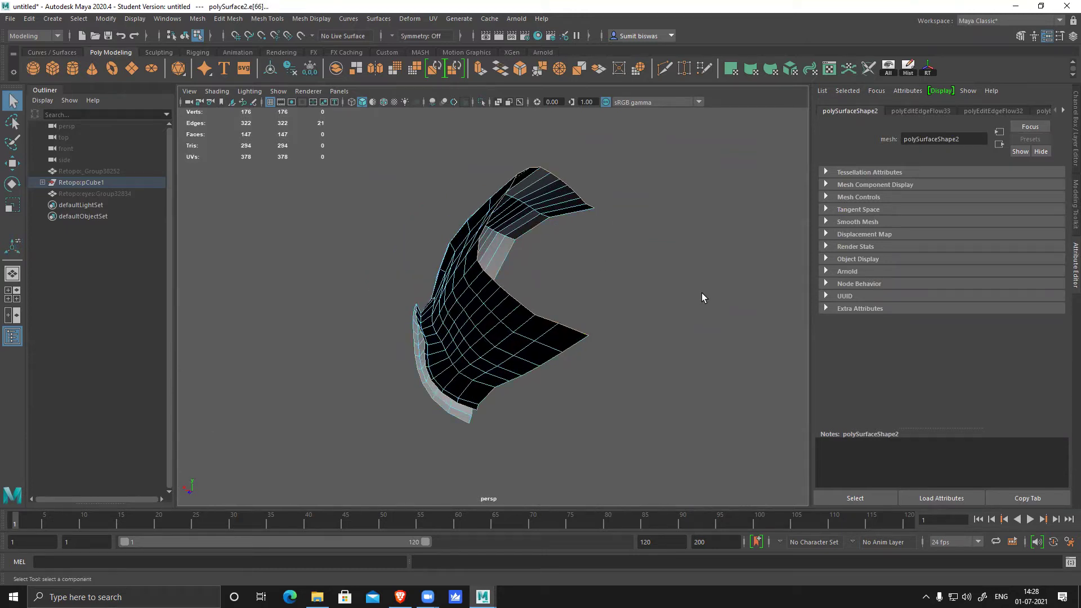
{"action": "key", "text": "r"}
{"action": "left_click_drag", "start_coordinate": [636, 303], "coordinate": [629, 260], "text": "alt"}
{"action": "left_click_drag", "start_coordinate": [534, 280], "coordinate": [773, 291]}
{"action": "left_click_drag", "start_coordinate": [655, 292], "coordinate": [680, 316], "text": "alt"}
{"action": "key", "text": "e"}
- Extrude the back border edges backwards, then rotate, reposition and scale the new border down to begin closing the mouth cavity
{"action": "key", "text": "w"}
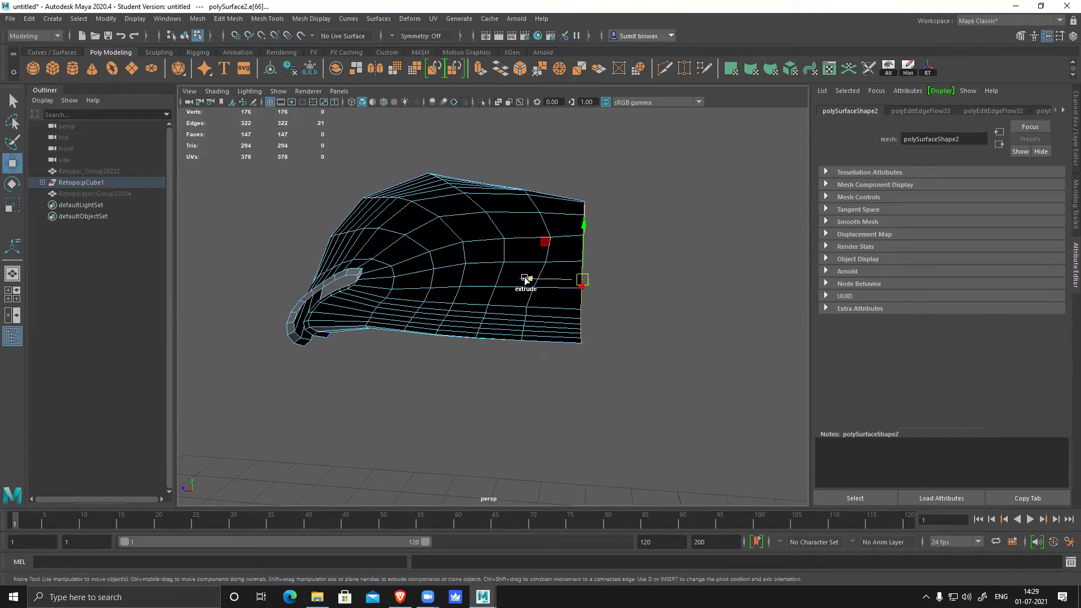
{"action": "left_click_drag", "start_coordinate": [525, 279], "coordinate": [559, 279], "text": "shift"}
{"action": "key", "text": "e"}
{"action": "left_click_drag", "start_coordinate": [668, 256], "coordinate": [674, 282]}
{"action": "key", "text": "w"}
{"action": "left_click_drag", "start_coordinate": [622, 227], "coordinate": [626, 250]}
{"action": "middle_click_drag", "start_coordinate": [647, 324], "coordinate": [619, 327], "text": "alt"}
{"action": "right_click_drag", "start_coordinate": [627, 346], "coordinate": [634, 365], "text": "alt"}
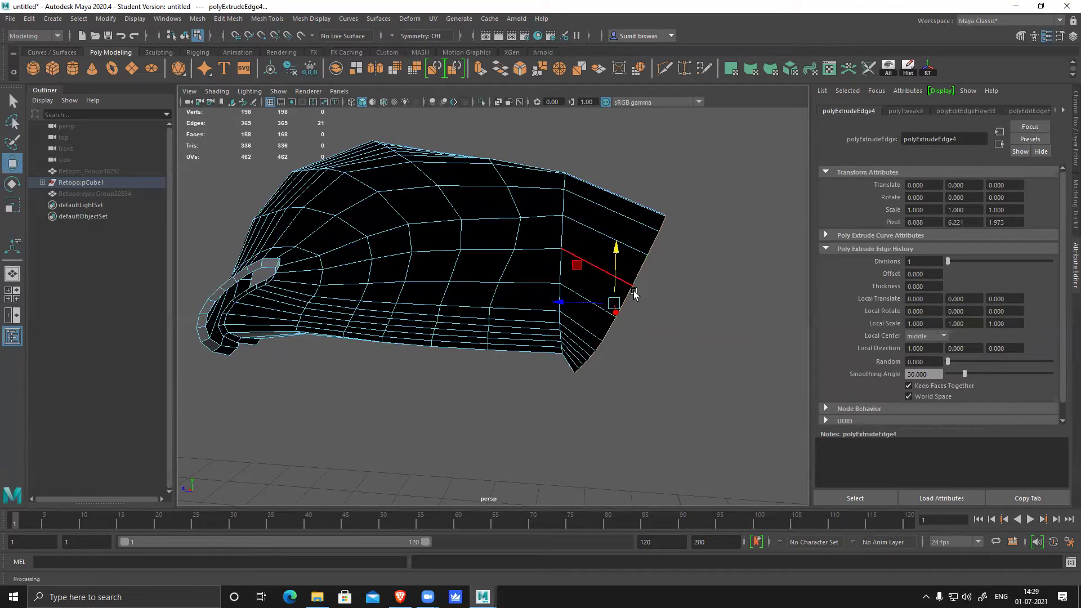
{"action": "key", "text": "r"}
{"action": "left_click_drag", "start_coordinate": [615, 304], "coordinate": [568, 373]}
- Extrude the back border a second time and scale and move it into a narrower, rounded throat end
{"action": "key", "text": "w"}
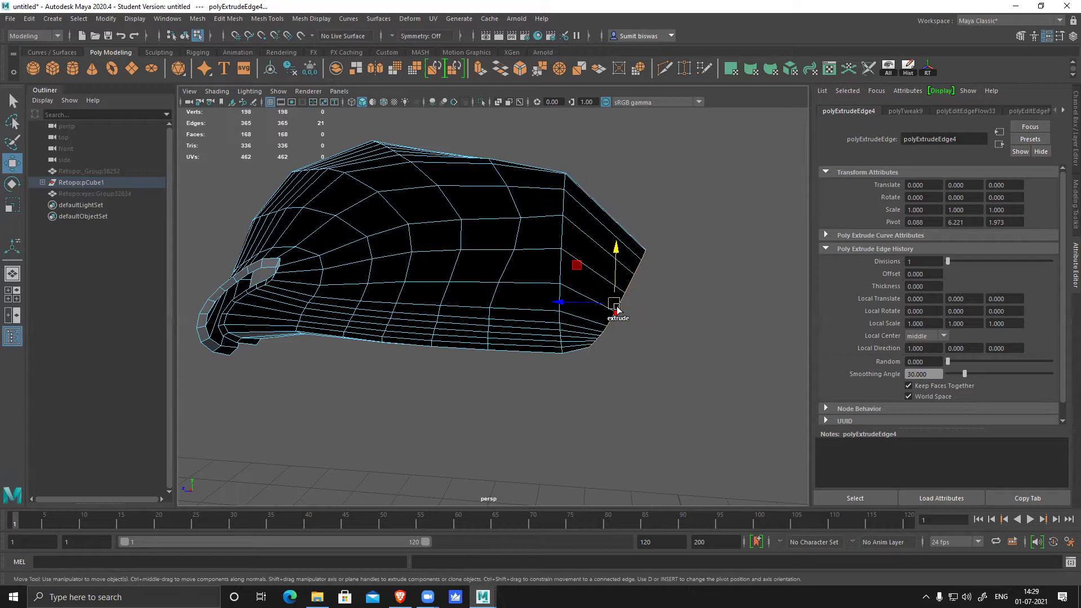
{"action": "left_click_drag", "start_coordinate": [617, 310], "coordinate": [625, 356], "text": "shift"}
{"action": "key", "text": "r"}
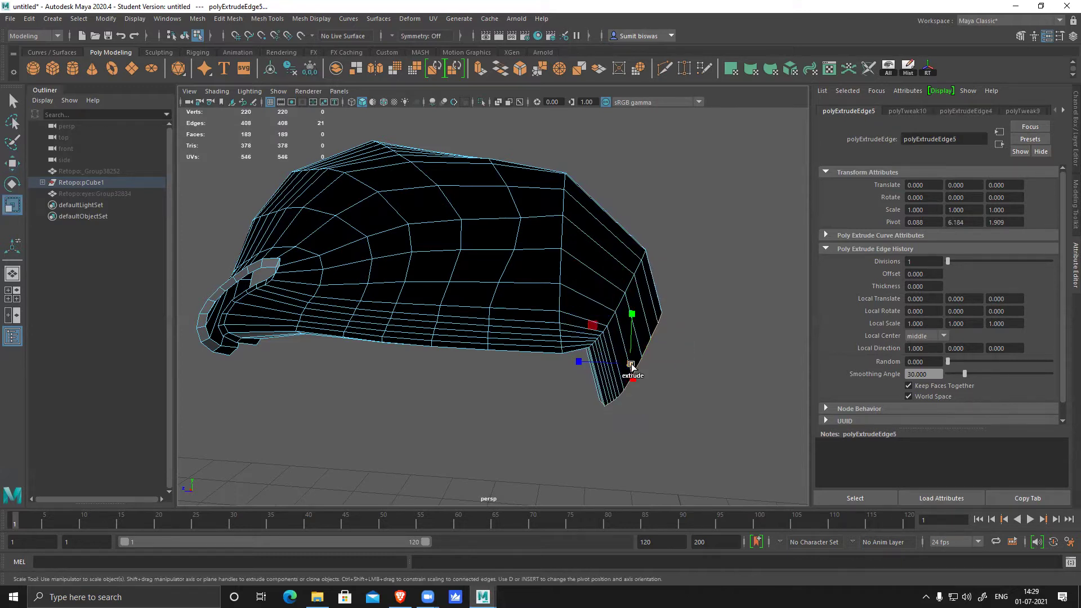
{"action": "left_click_drag", "start_coordinate": [631, 365], "coordinate": [589, 438]}
{"action": "key", "text": "w"}
{"action": "left_click_drag", "start_coordinate": [630, 363], "coordinate": [637, 348]}
- Apply Edit Edge Flow to the crosswise loop at the first extrusion's seam and to the loop just in front of it
{"action": "double_click", "coordinate": [559, 278]}
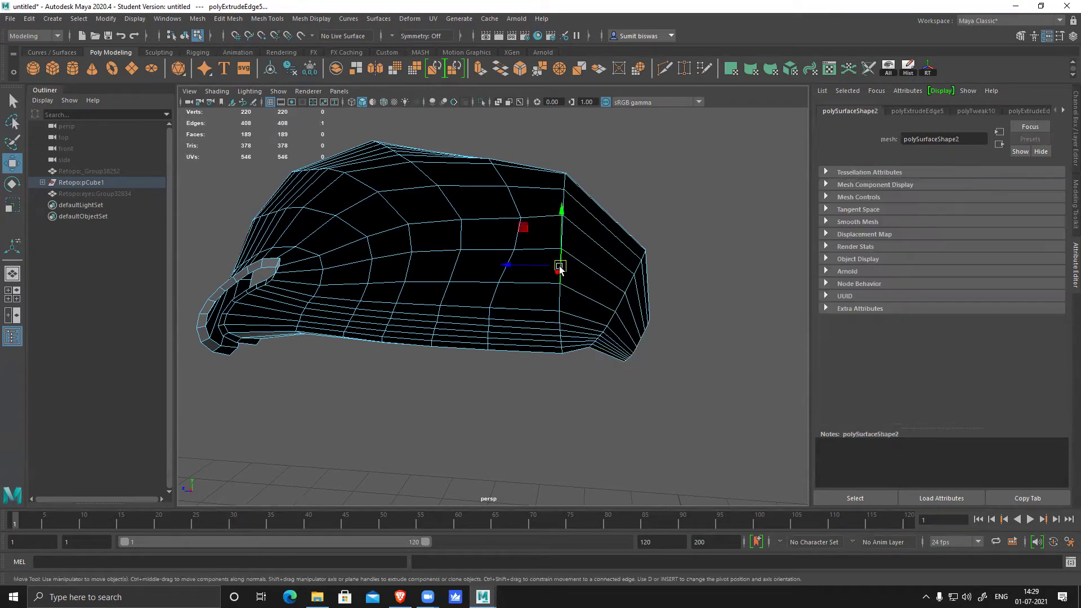
{"action": "right_click_drag", "start_coordinate": [586, 229], "coordinate": [579, 284], "text": "shift"}
{"action": "mouse_move", "coordinate": [573, 341]}
{"action": "right_mouse_down", "text": "shift"}
{"action": "mouse_move", "coordinate": [573, 369]}
{"action": "mouse_move", "coordinate": [573, 343]}
{"action": "right_mouse_up", "text": "shift"}
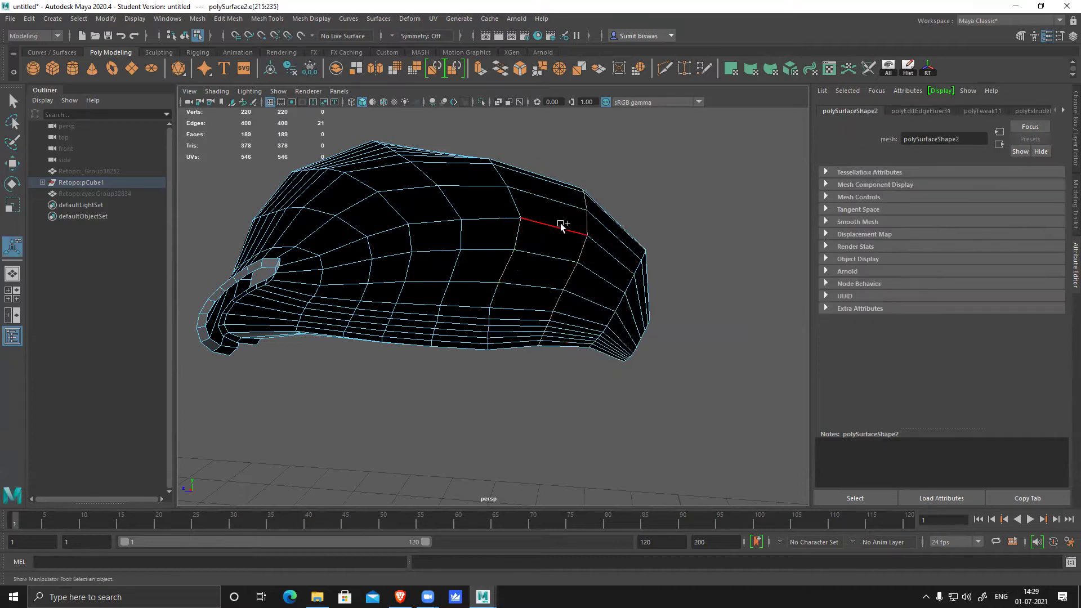
{"action": "right_click_drag", "start_coordinate": [561, 224], "coordinate": [547, 271], "text": "shift"}
{"action": "right_click_drag", "start_coordinate": [539, 327], "coordinate": [540, 338], "text": "shift"}
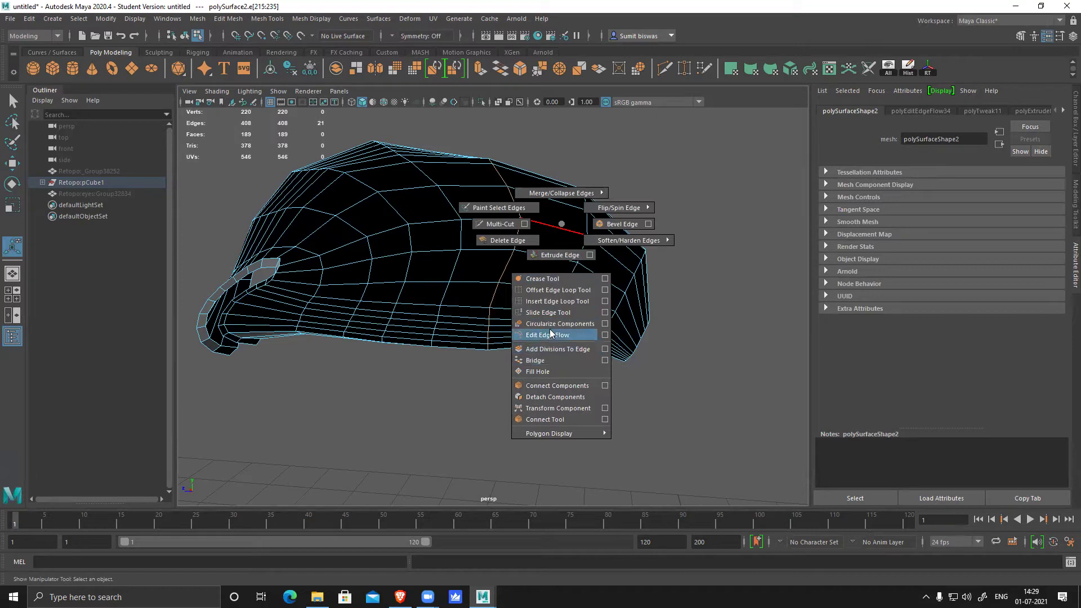
{"action": "right_click_drag", "start_coordinate": [550, 332], "coordinate": [550, 333], "text": "shift"}
- Smooth the remaining crosswise edge loops from the middle of the mouth to the throat with Edit Edge Flow
{"action": "double_click", "coordinate": [461, 268]}
{"action": "key", "text": "g"}
{"action": "double_click", "coordinate": [411, 240]}
{"action": "key", "text": "g"}
{"action": "double_click", "coordinate": [468, 241]}
{"action": "key", "text": "g"}
{"action": "double_click", "coordinate": [522, 238]}
{"action": "key", "text": "g"}
{"action": "key", "text": "g"}
{"action": "left_click", "coordinate": [625, 285]}
{"action": "key", "text": "g"}
- Select the upper and lower centre border edges of the half mesh and scale them flat along X in the top view
{"action": "left_click_drag", "start_coordinate": [627, 288], "coordinate": [539, 302], "text": "alt"}
{"action": "left_click", "coordinate": [478, 399]}
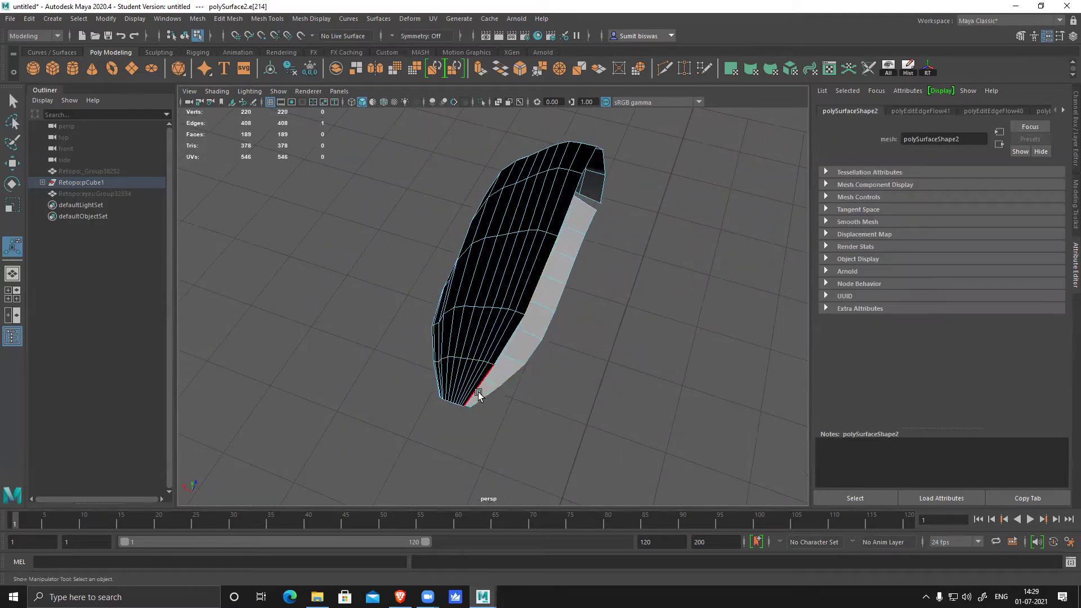
{"action": "double_click", "coordinate": [484, 399]}
{"action": "left_click_drag", "start_coordinate": [586, 349], "coordinate": [696, 310], "text": "alt"}
{"action": "left_click_drag", "start_coordinate": [729, 353], "coordinate": [746, 312], "text": "alt"}
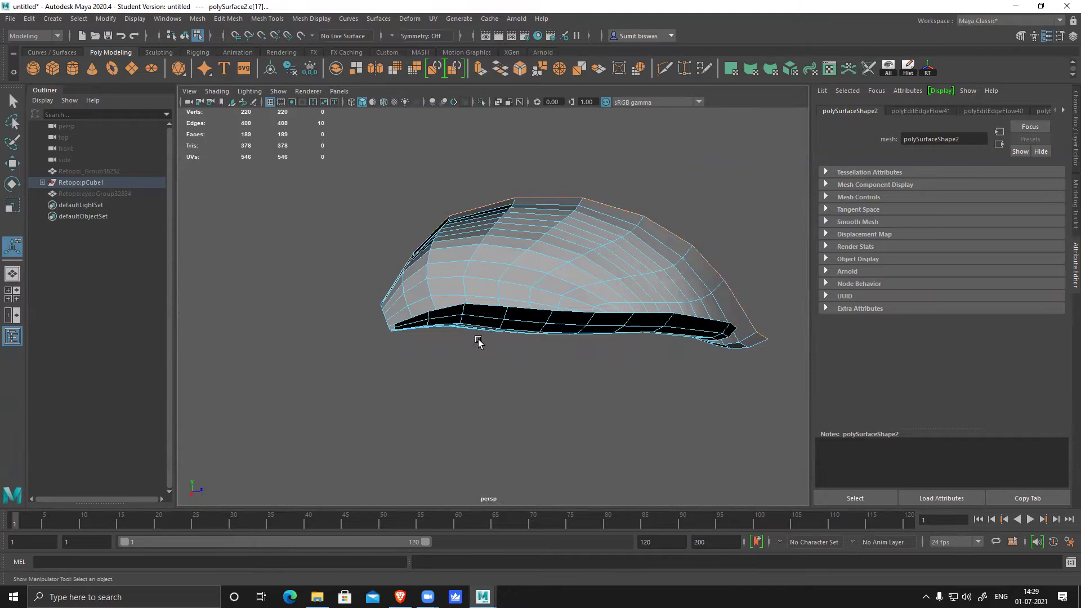
{"action": "left_click_drag", "start_coordinate": [698, 412], "coordinate": [698, 389], "text": "alt"}
{"action": "key", "text": "space"}
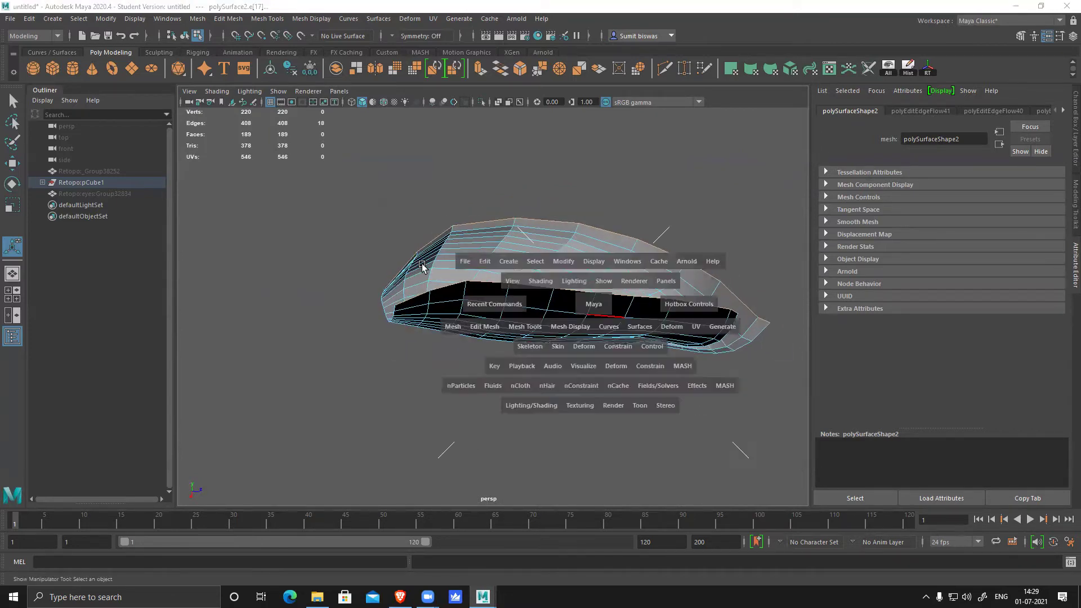
{"action": "key", "text": "space"}
{"action": "right_click_drag", "start_coordinate": [682, 382], "coordinate": [576, 330], "text": "alt"}
{"action": "key", "text": "r"}
{"action": "key", "text": "f"}
{"action": "left_click_drag", "start_coordinate": [520, 317], "coordinate": [471, 315]}
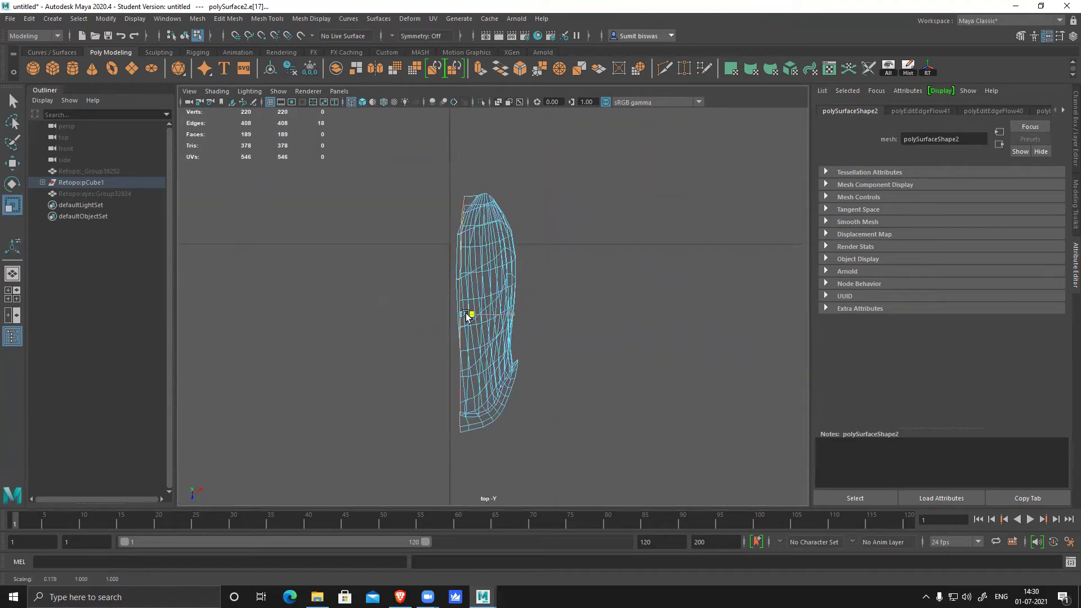
- Move the flattened centre border edges sideways in the top view and return to the perspective view
{"action": "key", "text": "w"}
{"action": "scroll", "coordinate": [384, 355], "scroll_direction": "up", "scroll_amount": 1}
{"action": "scroll", "coordinate": [453, 372], "scroll_direction": "up", "scroll_amount": 2}
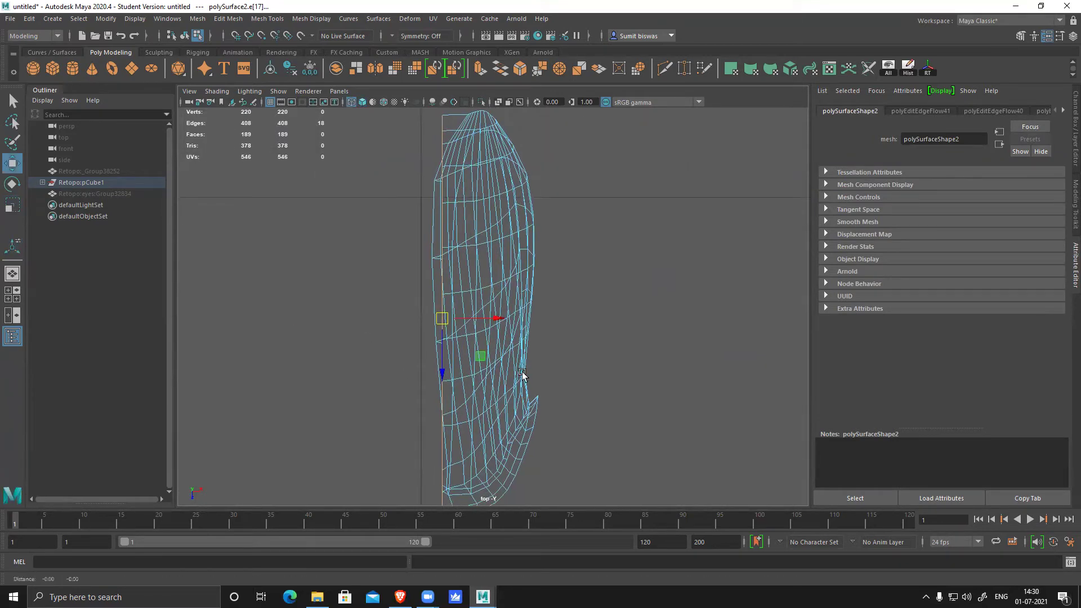
{"action": "left_click_drag", "start_coordinate": [517, 290], "coordinate": [498, 286]}
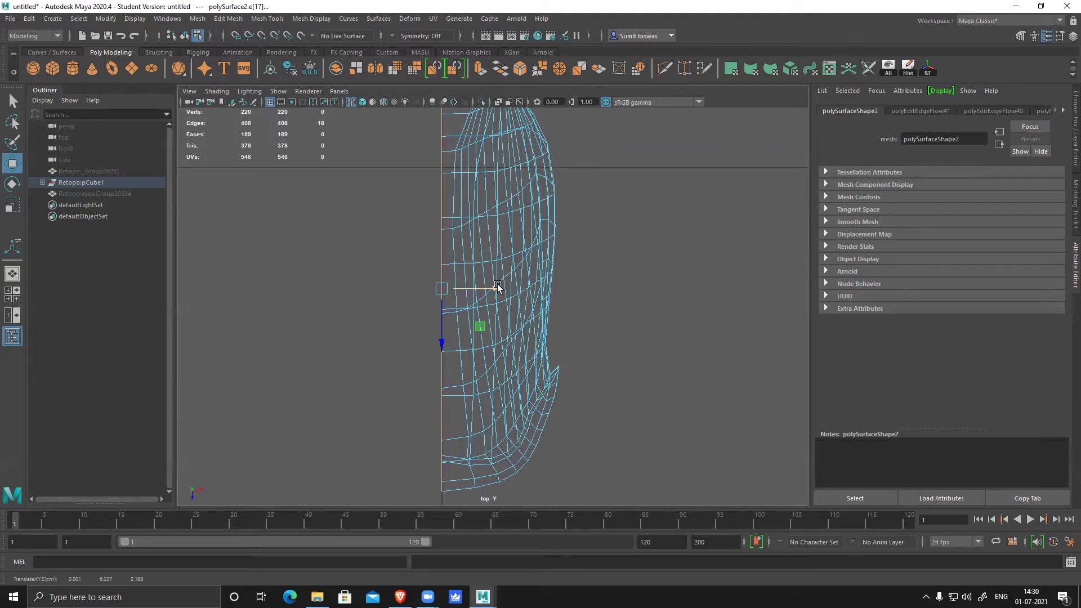
{"action": "key", "text": "space"}
{"action": "key", "text": "space"}
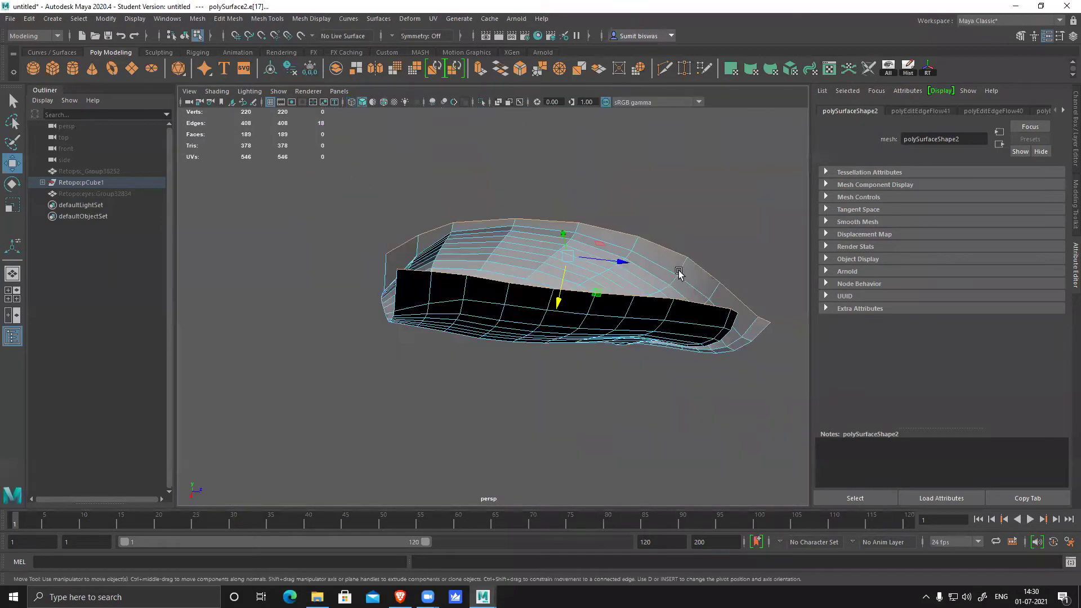
- Apply Edit Edge Flow to the lengthwise loops beside the roof's centre border
{"action": "left_click_drag", "start_coordinate": [648, 358], "coordinate": [557, 295], "text": "alt"}
{"action": "double_click", "coordinate": [517, 200]}
{"action": "right_click_drag", "start_coordinate": [516, 200], "coordinate": [507, 306], "text": "shift"}
{"action": "scroll", "coordinate": [508, 306], "scroll_direction": "up", "scroll_amount": 2}
{"action": "double_click", "coordinate": [523, 305]}
{"action": "key", "text": "g"}
{"action": "double_click", "coordinate": [533, 309]}
{"action": "key", "text": "g"}
{"action": "double_click", "coordinate": [529, 306]}
{"action": "key", "text": "g"}
{"action": "double_click", "coordinate": [518, 300]}
{"action": "key", "text": "g"}
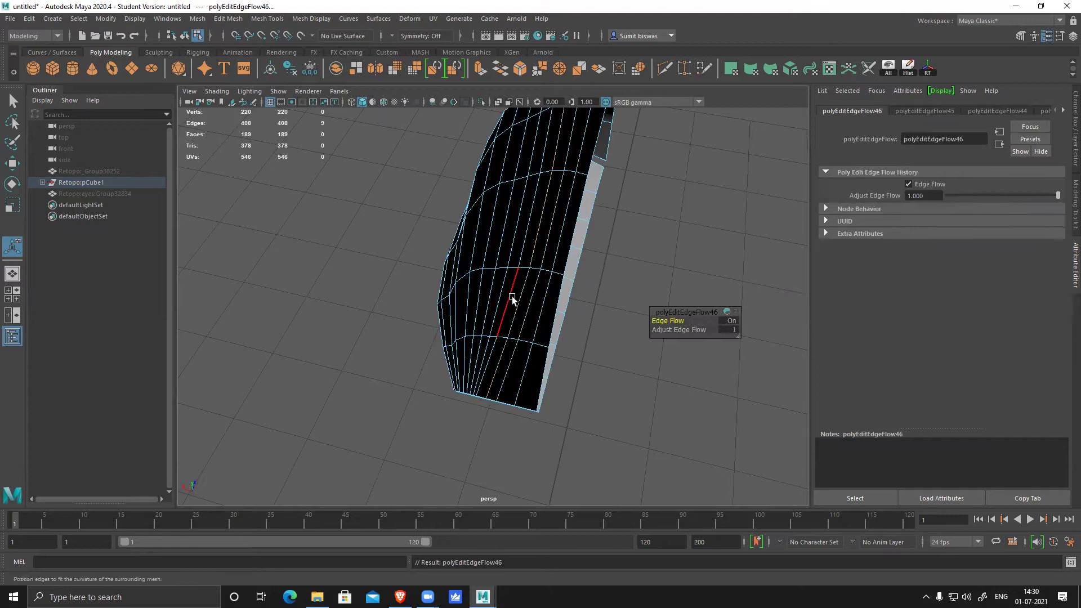
- Continue Edit Edge Flow on the lengthwise roof loops towards the outer side of the mouth
{"action": "double_click", "coordinate": [511, 296]}
{"action": "key", "text": "g"}
{"action": "double_click", "coordinate": [501, 294]}
{"action": "key", "text": "g"}
{"action": "double_click", "coordinate": [492, 293]}
{"action": "key", "text": "g"}
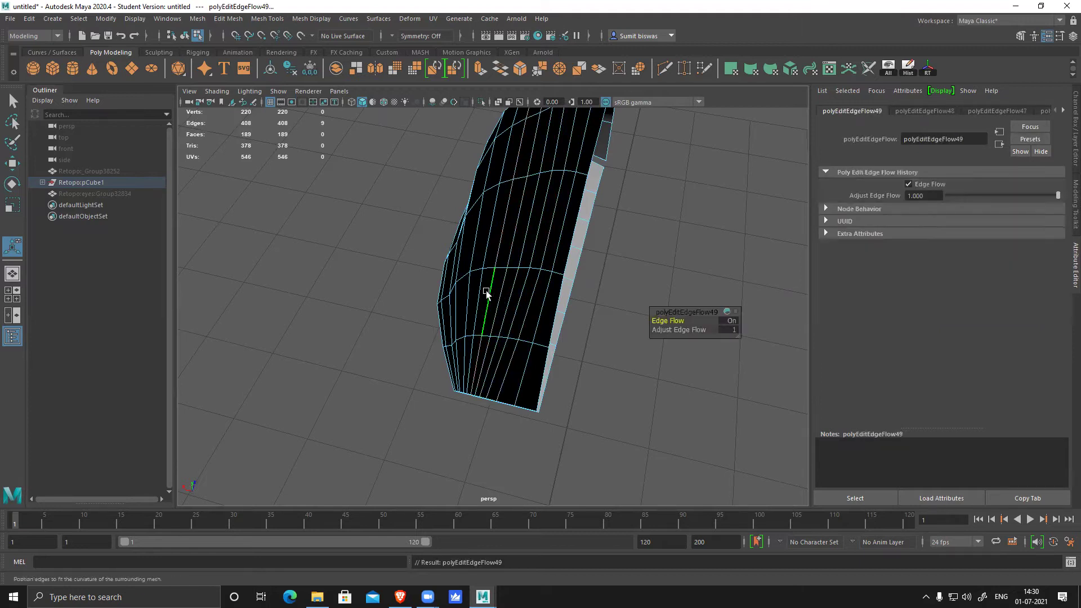
{"action": "left_click", "coordinate": [478, 294]}
{"action": "double_click", "coordinate": [478, 295]}
{"action": "key", "text": "g"}
- Run a second Edit Edge Flow pass on the lengthwise roof loops, starting beside the centre border
{"action": "double_click", "coordinate": [539, 324]}
{"action": "key", "text": "g"}
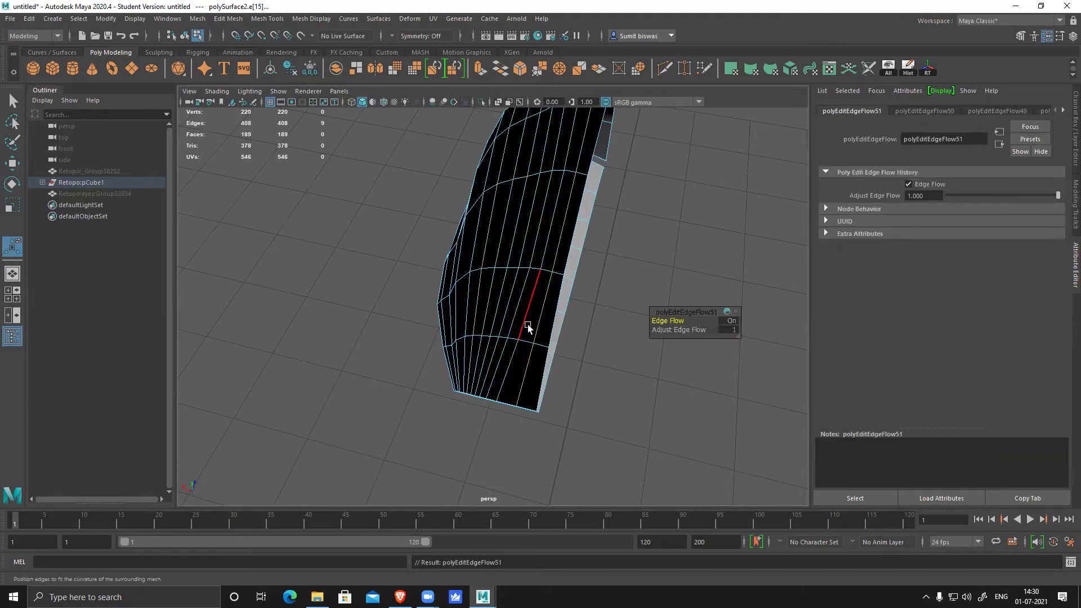
{"action": "double_click", "coordinate": [526, 324]}
{"action": "key", "text": "g"}
{"action": "double_click", "coordinate": [515, 322]}
{"action": "key", "text": "g"}
{"action": "double_click", "coordinate": [505, 318]}
{"action": "key", "text": "g"}
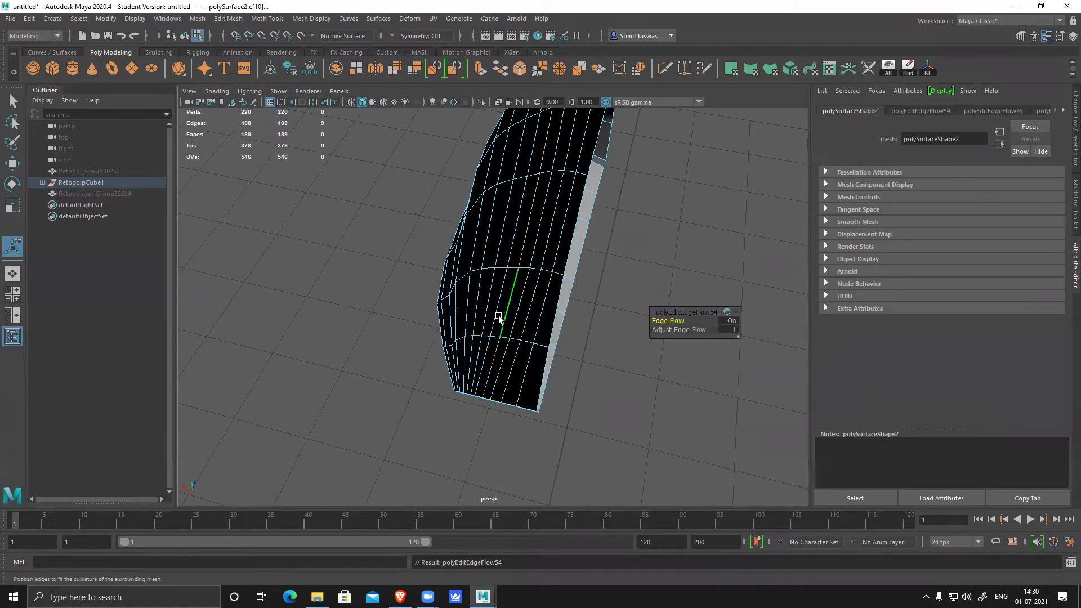
- Carry the second Edit Edge Flow pass across the remaining roof loops to the outer side
{"action": "double_click", "coordinate": [495, 314]}
{"action": "key", "text": "g"}
{"action": "double_click", "coordinate": [486, 316]}
{"action": "key", "text": "g"}
{"action": "double_click", "coordinate": [474, 316]}
{"action": "key", "text": "g"}
{"action": "double_click", "coordinate": [466, 312]}
{"action": "key", "text": "g"}
{"action": "double_click", "coordinate": [457, 317]}
{"action": "key", "text": "g"}
{"action": "double_click", "coordinate": [449, 324]}
{"action": "key", "text": "g"}
- Smooth the lengthwise loops along the lower outer side of the inner mouth with Edit Edge Flow
{"action": "left_click_drag", "start_coordinate": [467, 375], "coordinate": [524, 362], "text": "alt"}
{"action": "scroll", "coordinate": [495, 348], "scroll_direction": "up", "scroll_amount": 3}
{"action": "double_click", "coordinate": [491, 348]}
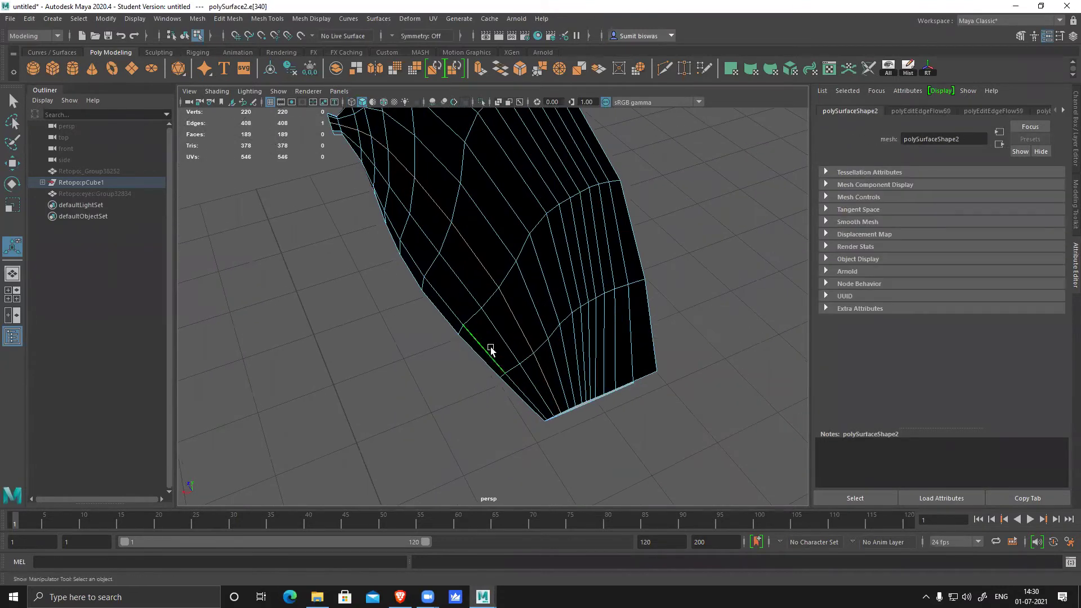
{"action": "key", "text": "g"}
{"action": "left_click", "coordinate": [471, 345]}
{"action": "key", "text": "g"}
{"action": "left_click_drag", "start_coordinate": [633, 415], "coordinate": [495, 304], "text": "alt"}
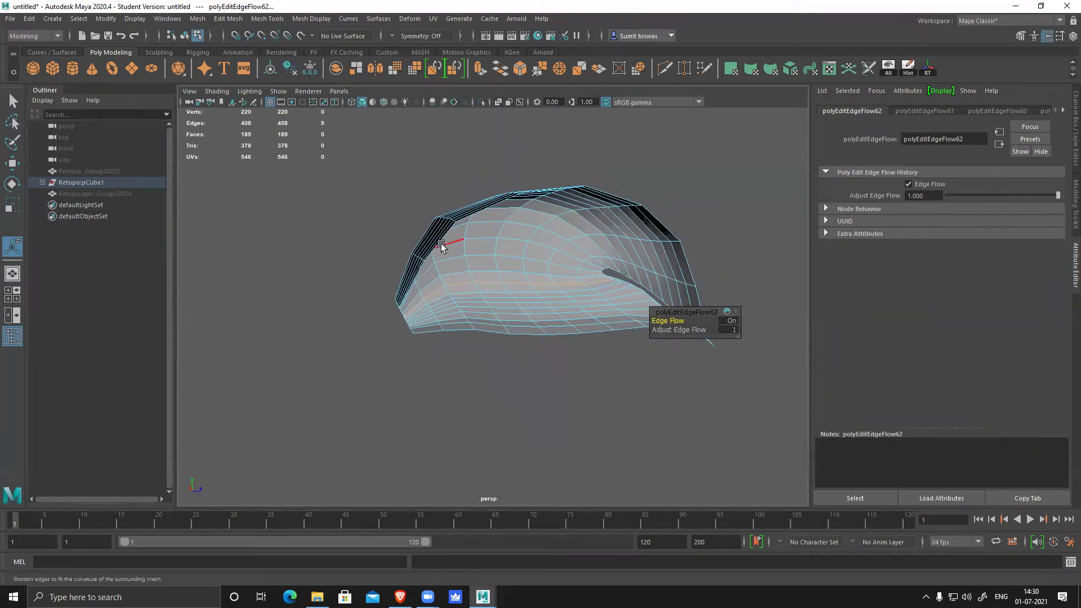
- Return to object mode, show all hidden objects and hide the dense giraffe sculpt
{"action": "left_click_drag", "start_coordinate": [608, 242], "coordinate": [587, 229], "text": "alt"}
{"action": "right_click_drag", "start_coordinate": [587, 229], "coordinate": [633, 207]}
{"action": "left_click_drag", "start_coordinate": [634, 207], "coordinate": [741, 241], "text": "alt"}
{"action": "left_click", "coordinate": [888, 68]}
{"action": "left_click_drag", "start_coordinate": [693, 305], "coordinate": [668, 336], "text": "alt"}
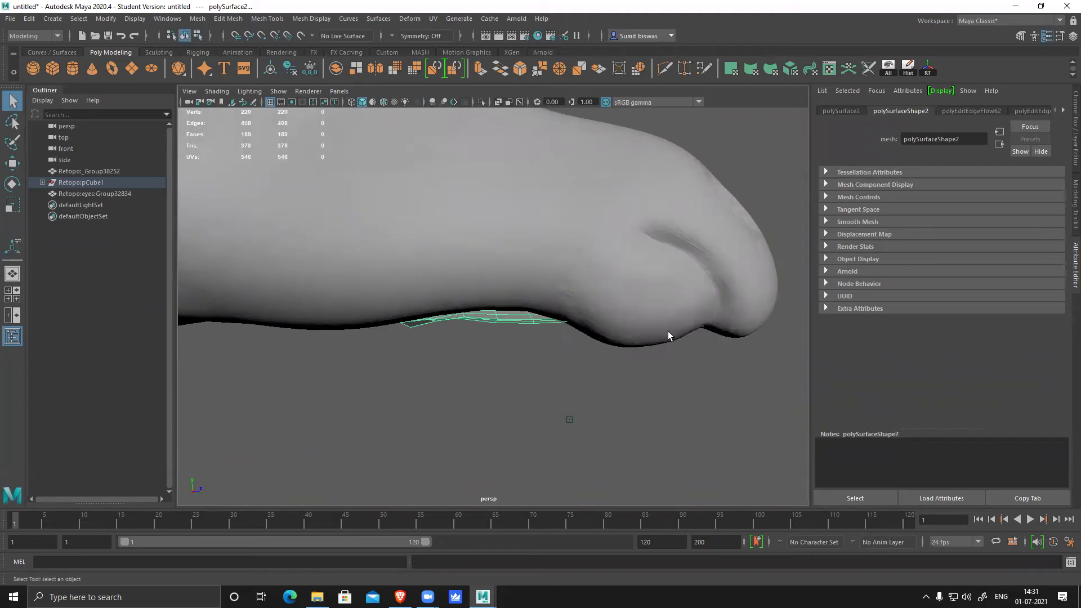
{"action": "left_click", "coordinate": [582, 325]}
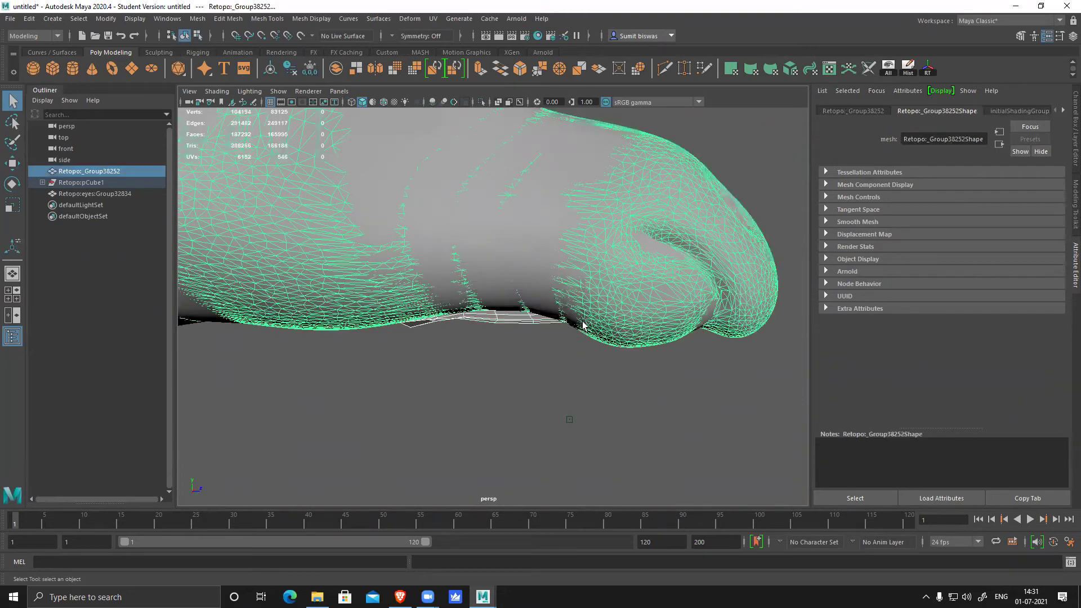
{"action": "left_click", "coordinate": [615, 308]}
{"action": "key", "text": "ctrl+h"}
- Switch to the side view and hide the perspective camera that overlaps the giraffe's head
{"action": "left_click", "coordinate": [507, 313]}
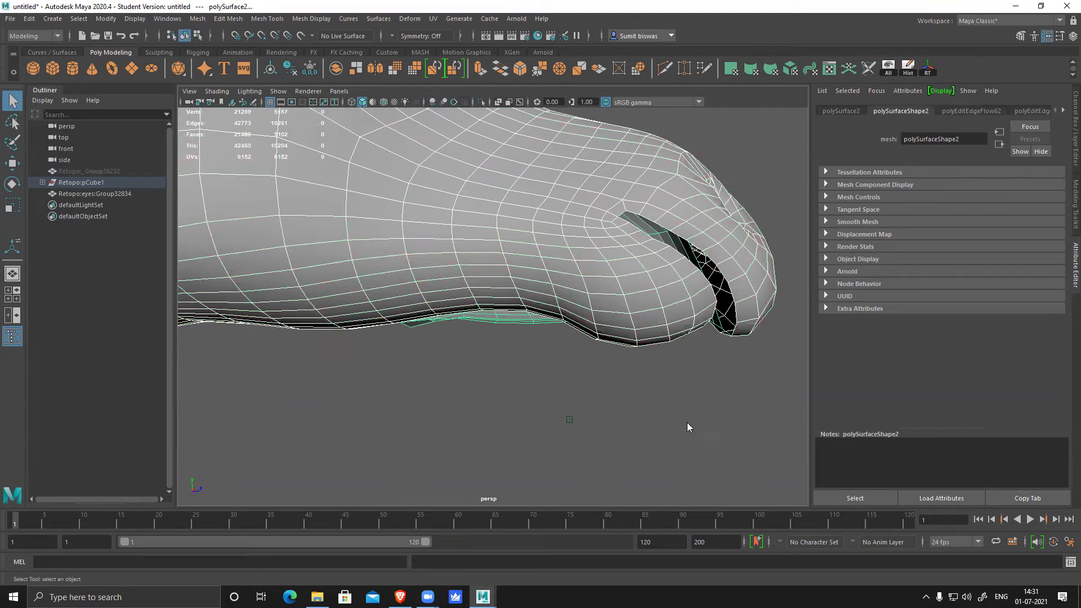
{"action": "key", "text": "space"}
{"action": "key", "text": "space"}
{"action": "scroll", "coordinate": [549, 317], "scroll_direction": "up", "scroll_amount": 3}
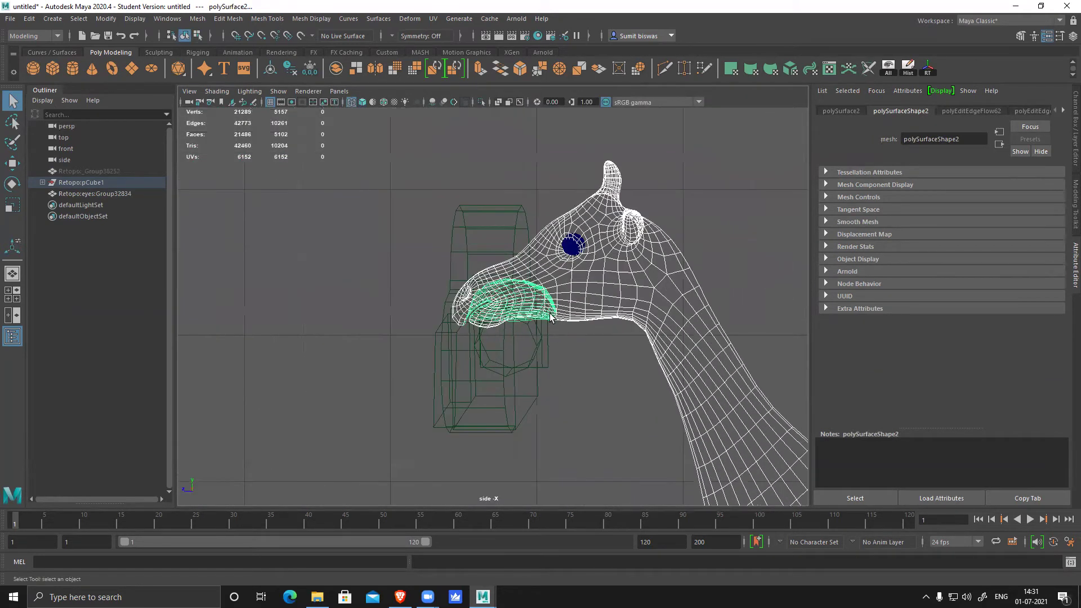
{"action": "left_click", "coordinate": [513, 360]}
{"action": "key", "text": "h"}
{"action": "right_click_drag", "start_coordinate": [515, 335], "coordinate": [622, 426], "text": "alt"}
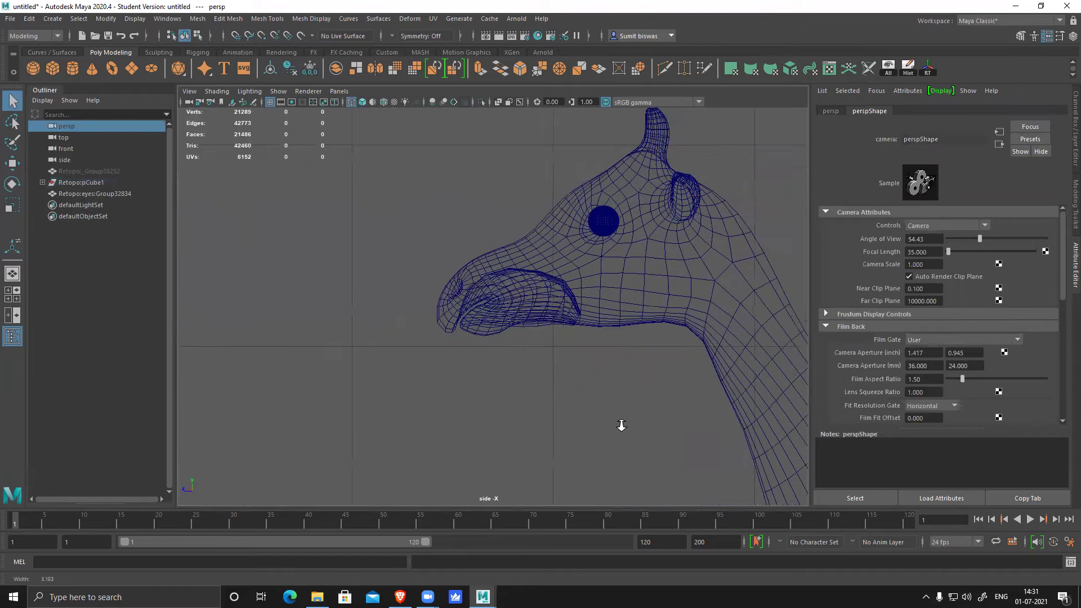
{"action": "scroll", "coordinate": [622, 425], "scroll_direction": "up", "scroll_amount": 3}
- Raise the back half of the inner mouth in the side view by moving its vertices with soft selection
{"action": "left_click", "coordinate": [510, 363]}
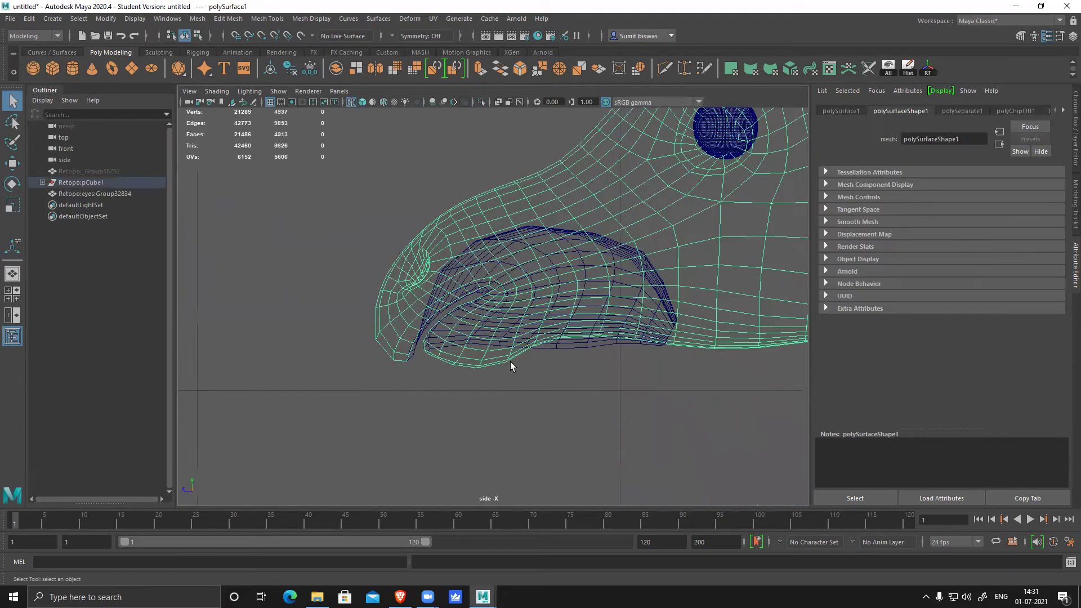
{"action": "left_click", "coordinate": [501, 328]}
{"action": "right_click_drag", "start_coordinate": [613, 254], "coordinate": [332, 230]}
{"action": "middle_click_drag", "start_coordinate": [620, 266], "coordinate": [560, 256], "text": "alt"}
{"action": "left_click_drag", "start_coordinate": [505, 201], "coordinate": [676, 392]}
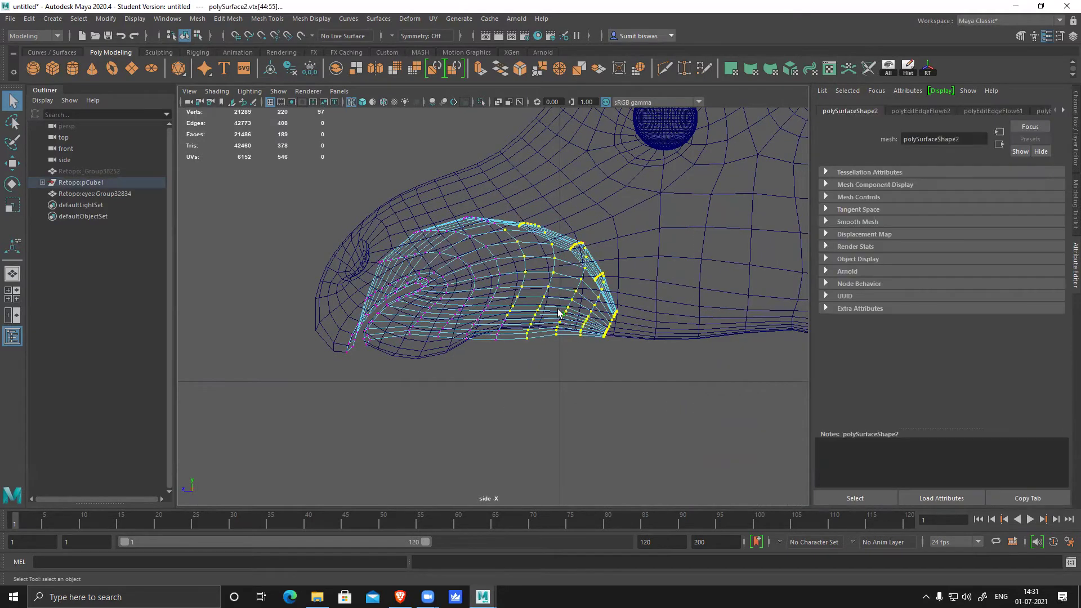
{"action": "key", "text": "w"}
{"action": "key", "text": "b"}
{"action": "left_click_drag", "start_coordinate": [566, 285], "coordinate": [564, 251]}
{"action": "scroll", "coordinate": [499, 302], "scroll_direction": "up", "scroll_amount": 1}
{"action": "scroll", "coordinate": [475, 241], "scroll_direction": "up", "scroll_amount": 1}
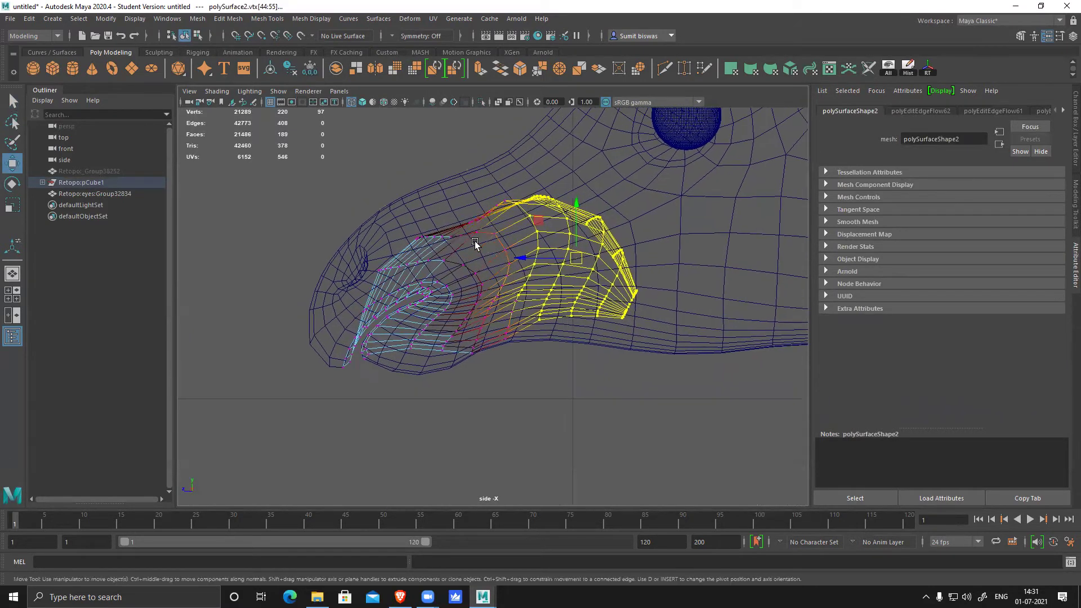
- Adjust the roof, floor and throat vertices of the inner mouth with soft selection to fit inside the head
{"action": "mouse_move", "coordinate": [456, 219]}
{"action": "left_mouse_down"}
{"action": "mouse_move", "coordinate": [473, 235]}
{"action": "mouse_move", "coordinate": [459, 221]}
{"action": "left_mouse_up"}
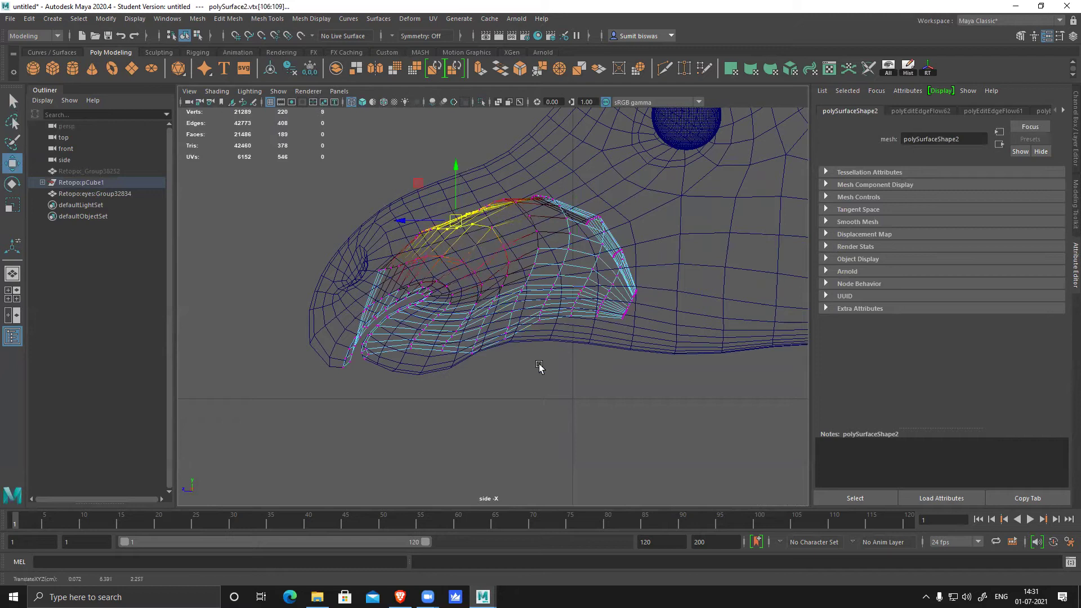
{"action": "left_click_drag", "start_coordinate": [465, 342], "coordinate": [475, 349]}
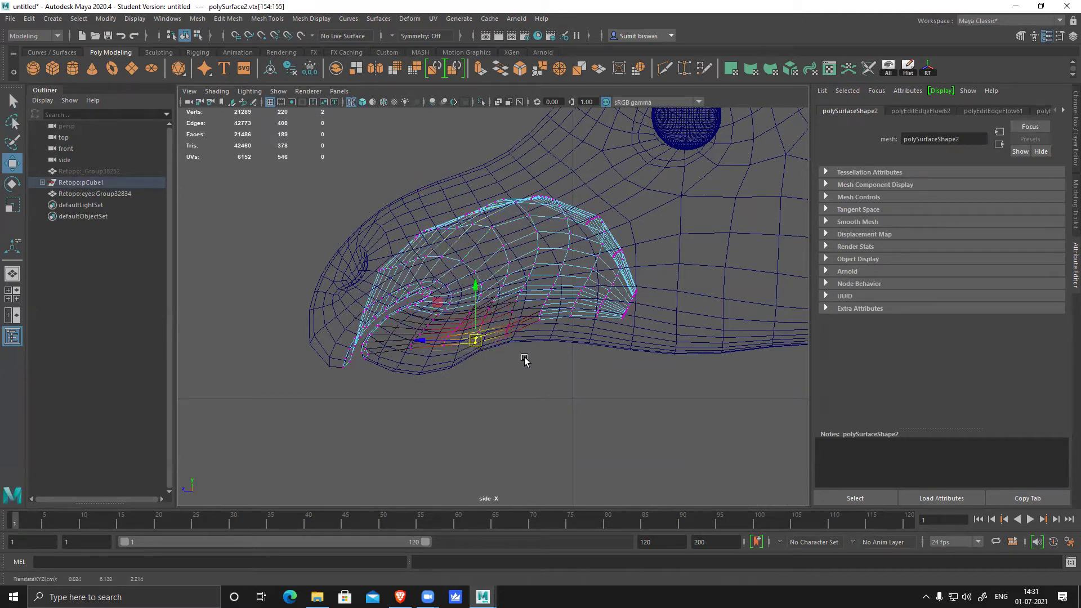
{"action": "left_click_drag", "start_coordinate": [472, 300], "coordinate": [501, 314]}
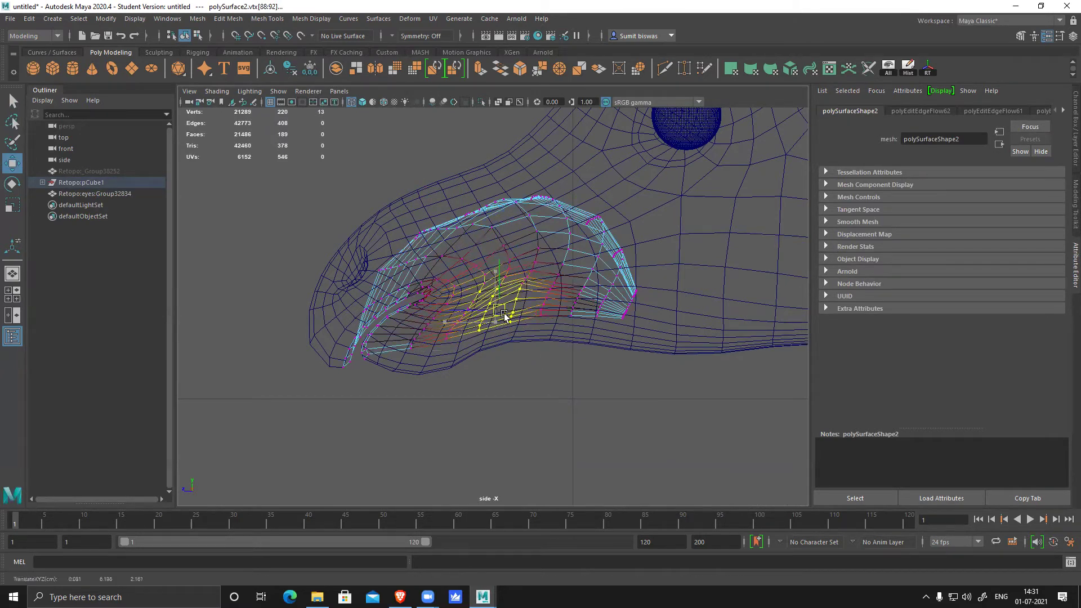
{"action": "left_click_drag", "start_coordinate": [640, 325], "coordinate": [603, 268]}
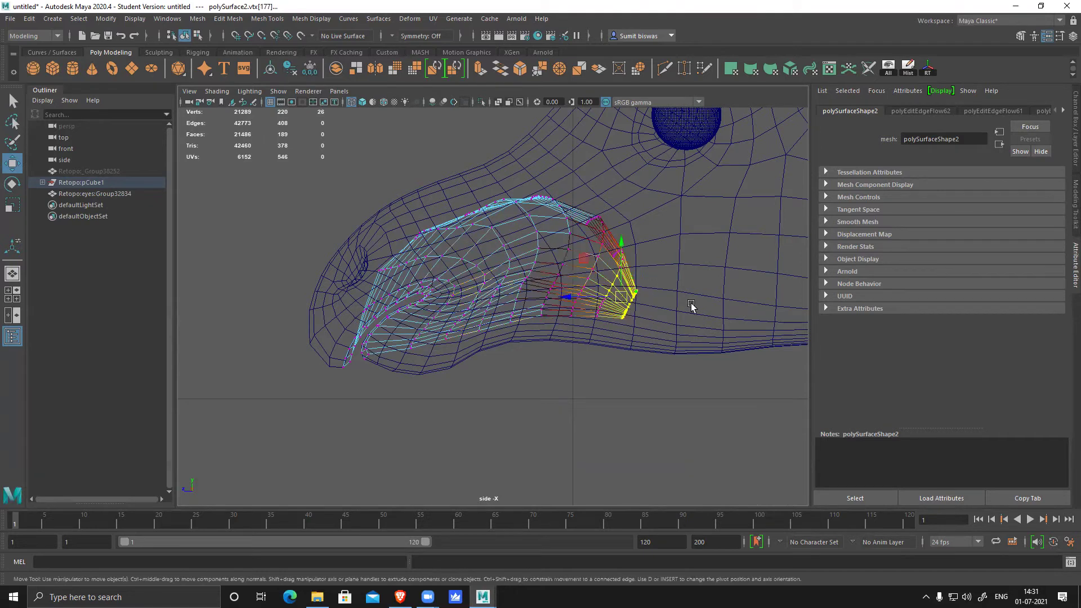
- Adjust the throat end of the inner mouth against the surrounding head outline
{"action": "scroll", "coordinate": [692, 305], "scroll_direction": "down", "scroll_amount": 6}
{"action": "scroll", "coordinate": [622, 335], "scroll_direction": "up", "scroll_amount": 4}
{"action": "middle_click_drag", "start_coordinate": [622, 333], "coordinate": [564, 340], "text": "alt"}
{"action": "right_click_drag", "start_coordinate": [564, 340], "coordinate": [545, 380], "text": "alt"}
{"action": "left_click_drag", "start_coordinate": [496, 310], "coordinate": [504, 306]}
{"action": "right_click_drag", "start_coordinate": [441, 322], "coordinate": [528, 401], "text": "alt"}
{"action": "middle_click_drag", "start_coordinate": [501, 390], "coordinate": [544, 393], "text": "alt"}
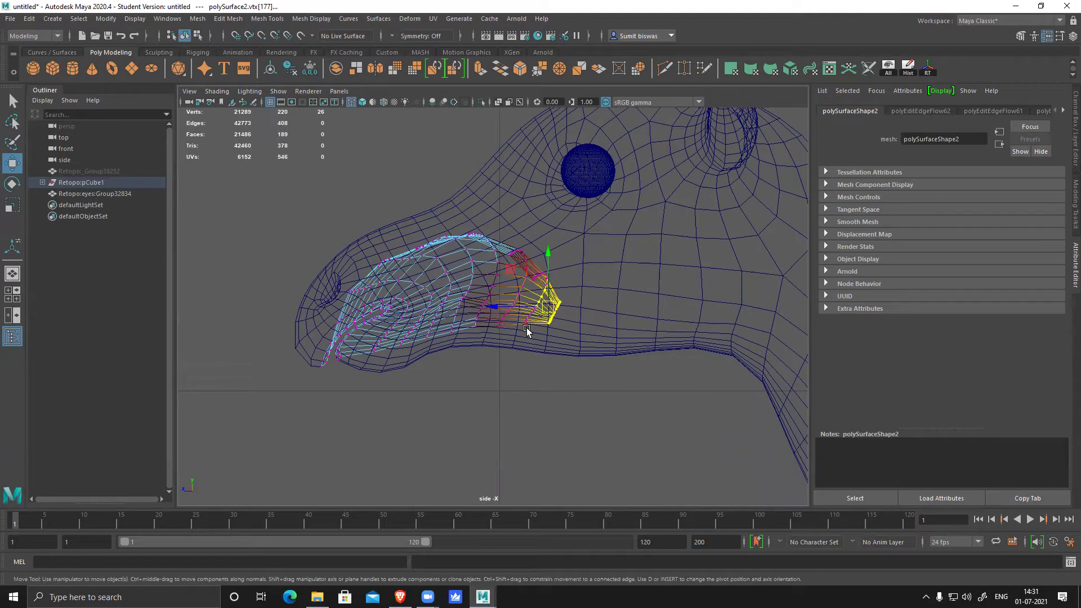
- Check the roof vertices of the inner mouth against the head outline in the side view
{"action": "right_click_drag", "start_coordinate": [449, 350], "coordinate": [534, 368], "text": "alt"}
{"action": "middle_click_drag", "start_coordinate": [434, 319], "coordinate": [545, 293], "text": "alt"}
{"action": "left_click_drag", "start_coordinate": [619, 145], "coordinate": [649, 181]}
{"action": "left_click_drag", "start_coordinate": [477, 133], "coordinate": [498, 162]}
{"action": "middle_click_drag", "start_coordinate": [565, 271], "coordinate": [571, 253], "text": "alt"}
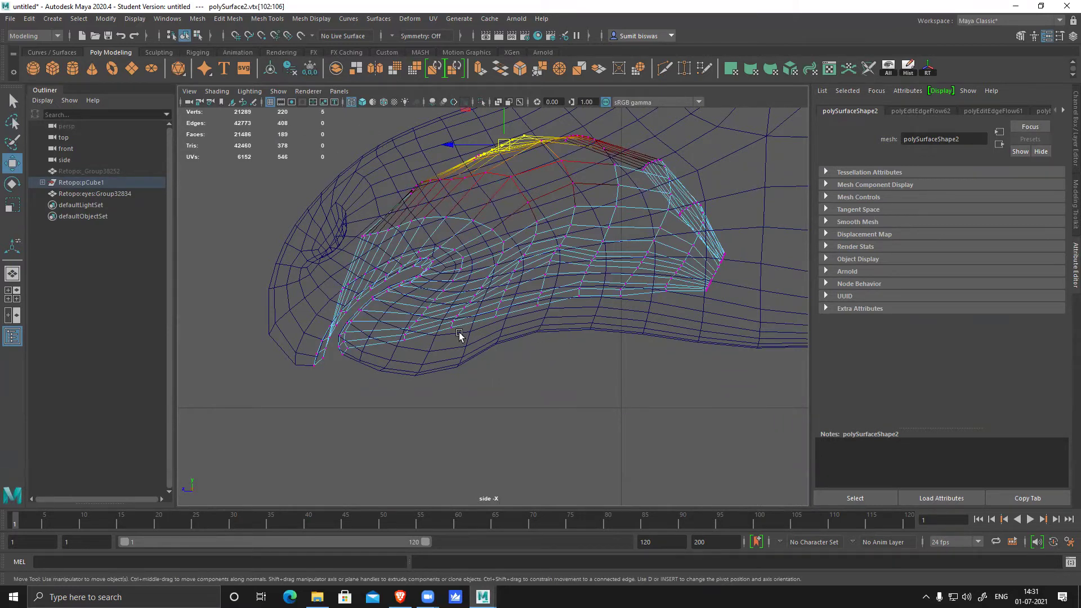
{"action": "middle_click_drag", "start_coordinate": [458, 332], "coordinate": [517, 333], "text": "alt"}
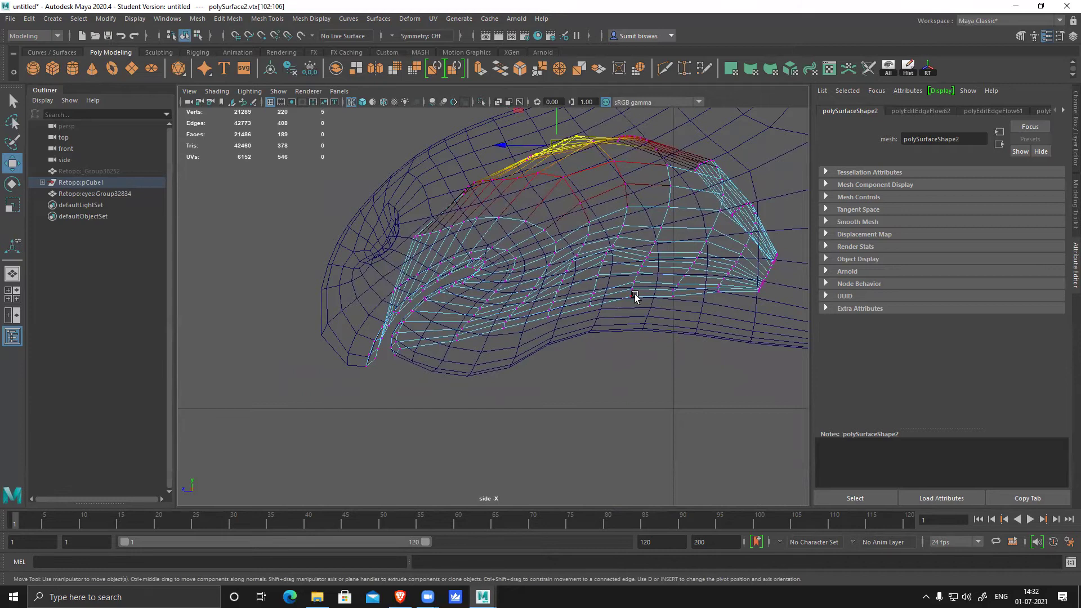
- Return to the perspective view, select the inner-mouth half as an object and hide everything else in the scene
{"action": "key", "text": "space"}
{"action": "key", "text": "space"}
{"action": "left_click_drag", "start_coordinate": [577, 302], "coordinate": [603, 297], "text": "alt"}
{"action": "right_click_drag", "start_coordinate": [593, 208], "coordinate": [644, 168]}
{"action": "key", "text": "F8"}
{"action": "key", "text": "alt+h"}
{"action": "key", "text": "f"}
{"action": "left_click_drag", "start_coordinate": [707, 331], "coordinate": [557, 351], "text": "alt"}
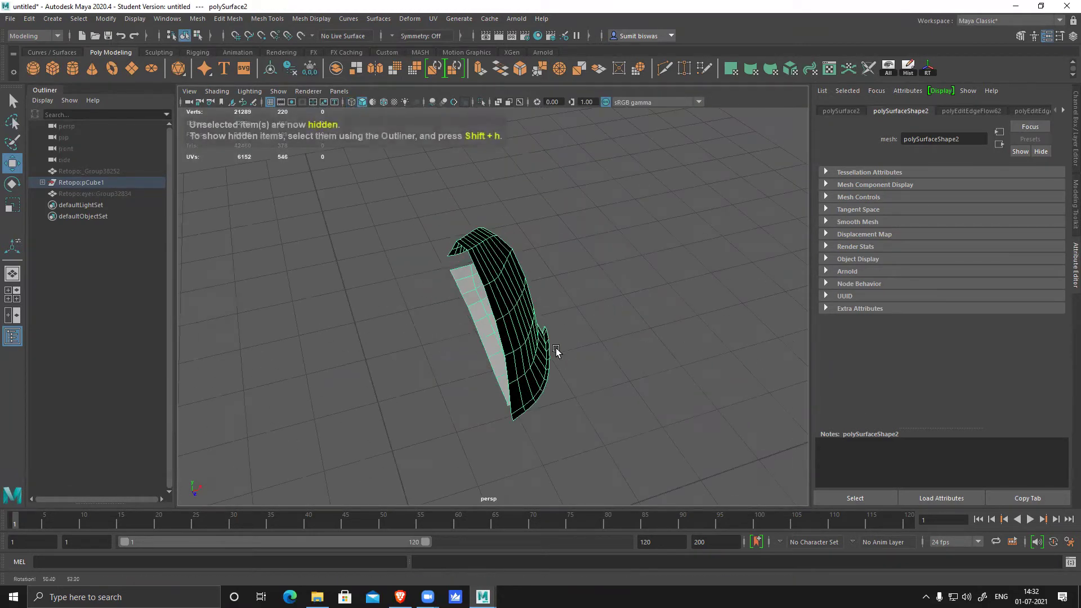
- Delete the inner-mouth half's construction history and freeze its transformations
{"action": "left_click", "coordinate": [909, 69]}
{"action": "left_click", "coordinate": [314, 71]}
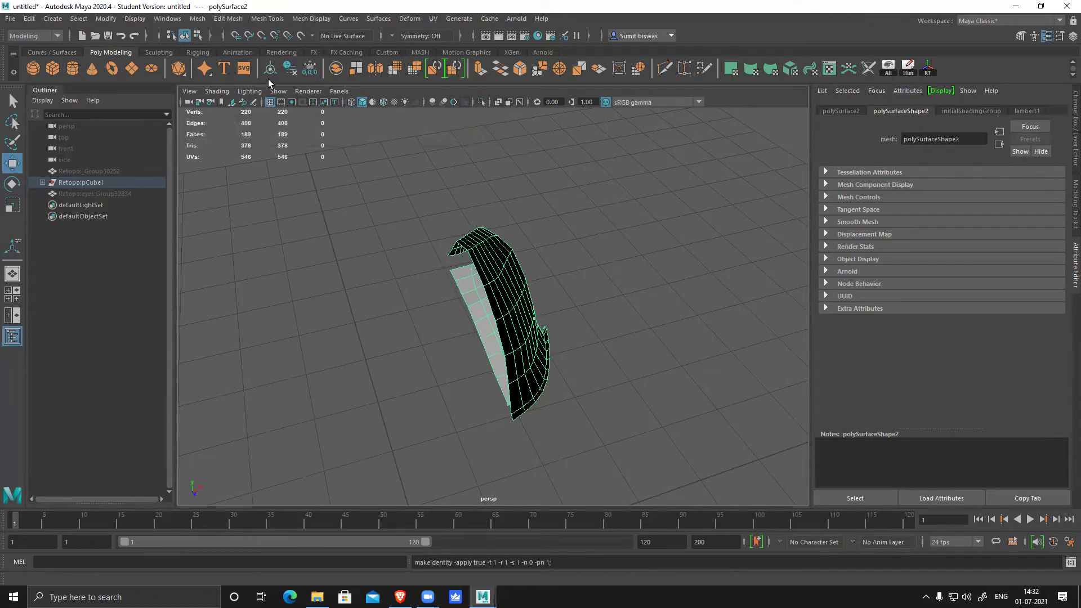
{"action": "left_click", "coordinate": [928, 74]}
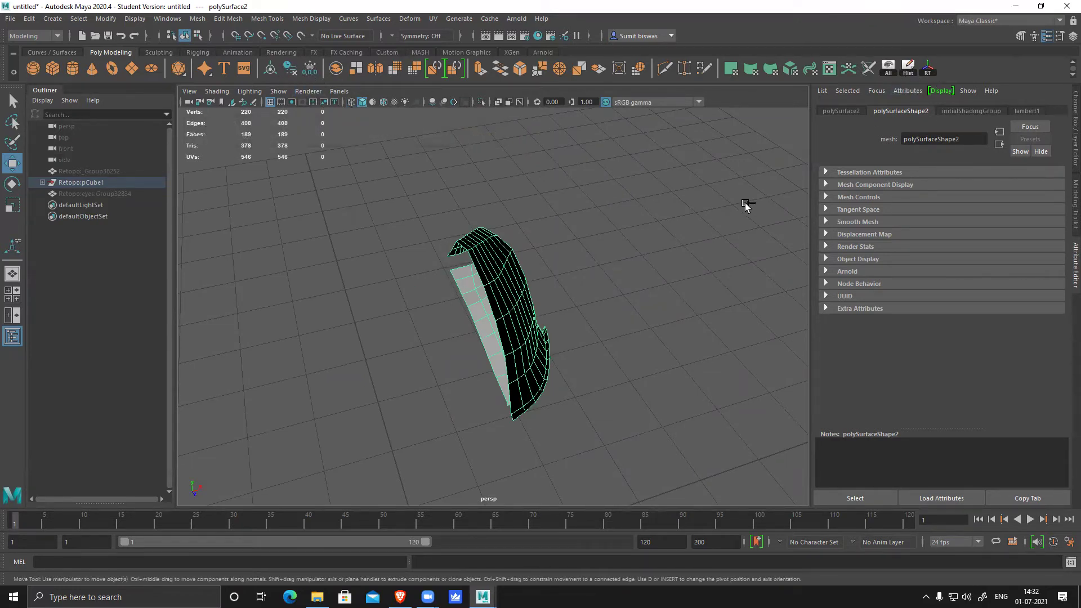
- Duplicate the inner-mouth half, mirror the copy with a Scale X of -1, and combine both halves into one mesh
{"action": "key", "text": "ctrl+d"}
{"action": "key", "text": "ctrl+a"}
{"action": "left_click", "coordinate": [1052, 176]}
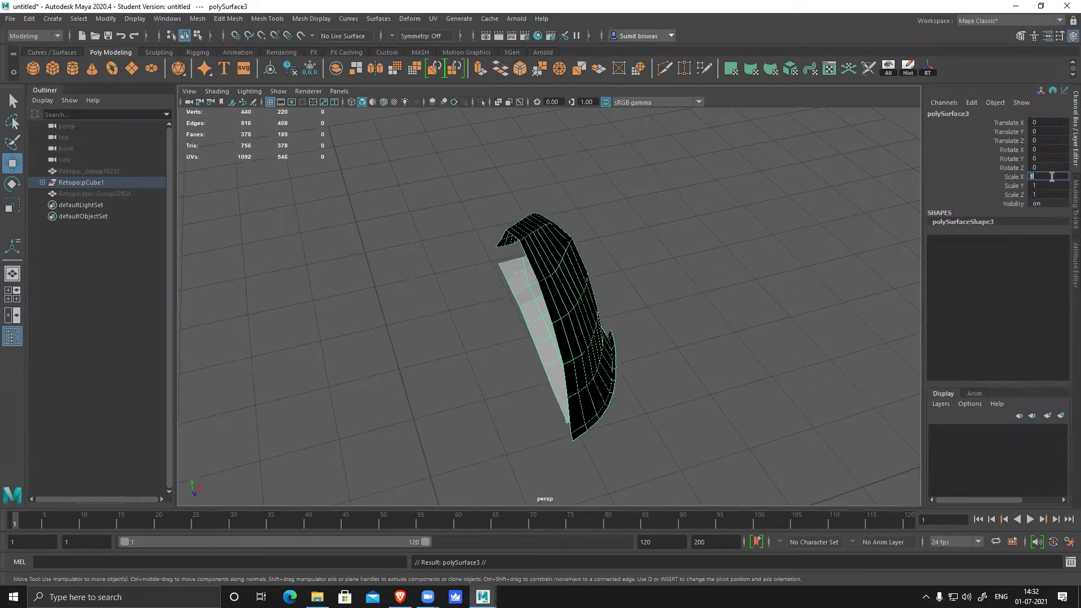
{"action": "type", "text": "-1"}
{"action": "key", "text": "Return"}
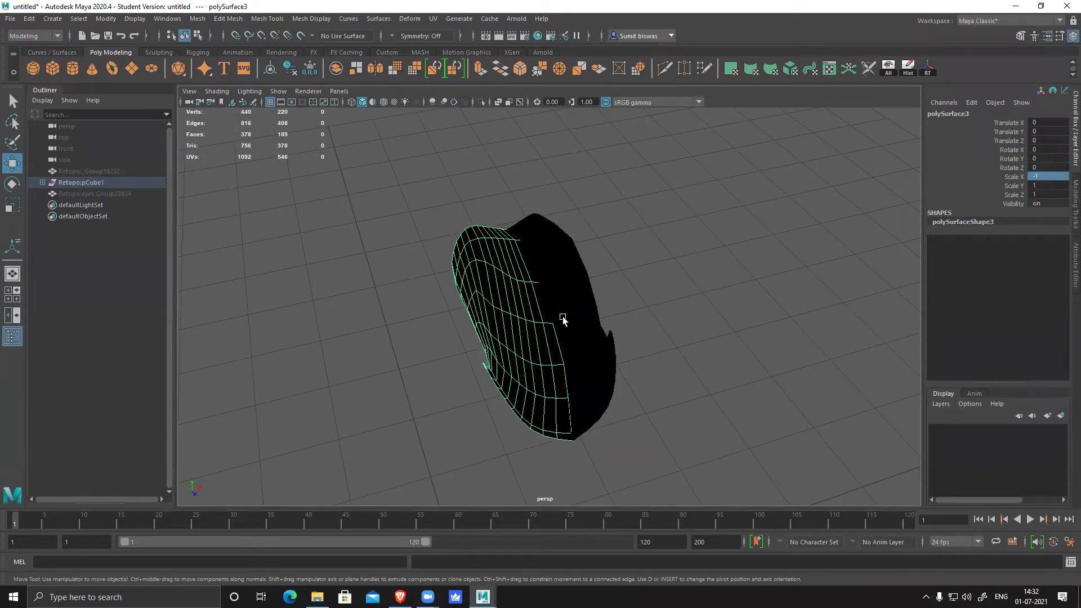
{"action": "left_click", "coordinate": [563, 316], "text": "shift"}
{"action": "left_click", "coordinate": [335, 70]}
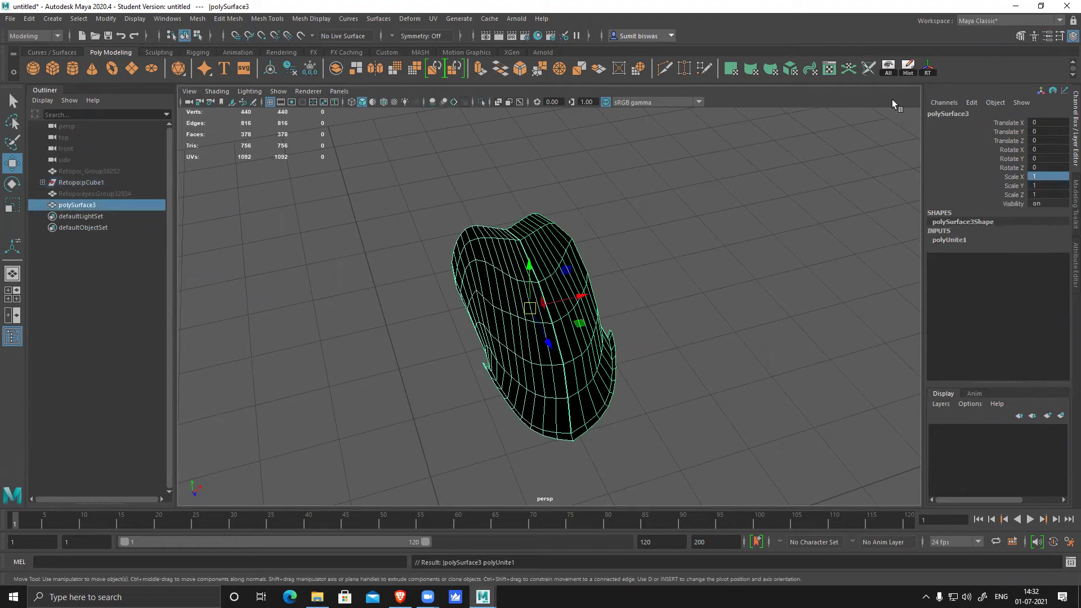
- Try to merge all vertices of the combined inner mouth and open the merge's distance threshold for editing
{"action": "right_click_drag", "start_coordinate": [558, 247], "coordinate": [354, 220]}
{"action": "left_click_drag", "start_coordinate": [362, 155], "coordinate": [890, 501]}
{"action": "right_click_drag", "start_coordinate": [558, 345], "coordinate": [627, 133], "text": "shift"}
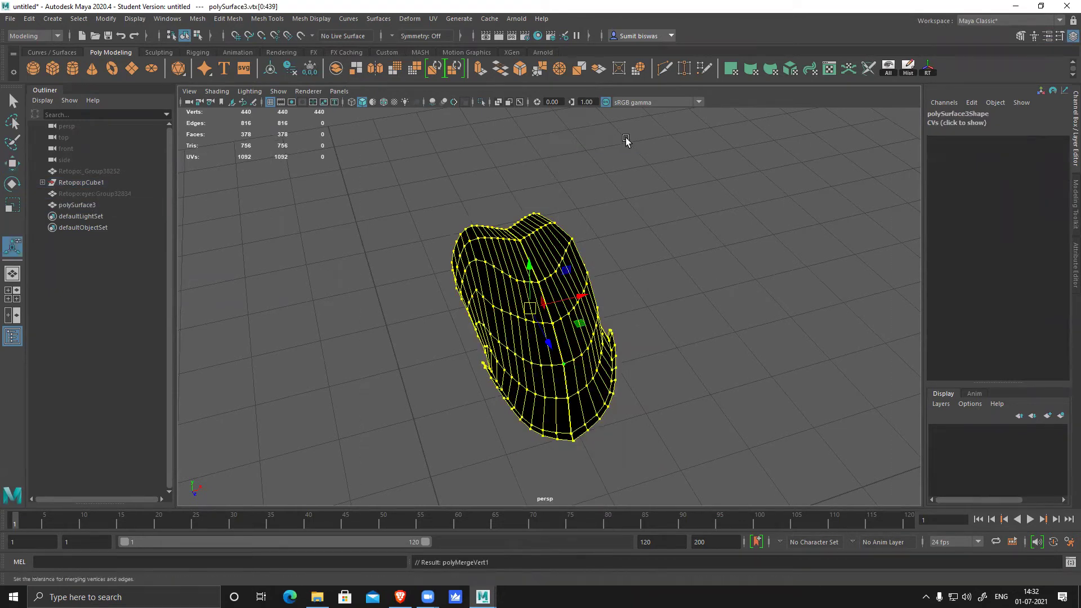
{"action": "mouse_move", "coordinate": [674, 320]}
{"action": "left_mouse_down", "text": "alt"}
{"action": "mouse_move", "coordinate": [646, 331]}
{"action": "mouse_move", "coordinate": [613, 369]}
{"action": "mouse_move", "coordinate": [529, 332]}
{"action": "mouse_move", "coordinate": [534, 316]}
{"action": "mouse_move", "coordinate": [563, 313]}
{"action": "mouse_move", "coordinate": [683, 323]}
{"action": "mouse_move", "coordinate": [683, 307]}
{"action": "mouse_move", "coordinate": [665, 301]}
{"action": "left_mouse_up", "text": "alt"}
{"action": "scroll", "coordinate": [543, 281], "scroll_direction": "up", "scroll_amount": 5}
{"action": "middle_click_drag", "start_coordinate": [432, 225], "coordinate": [451, 280], "text": "alt"}
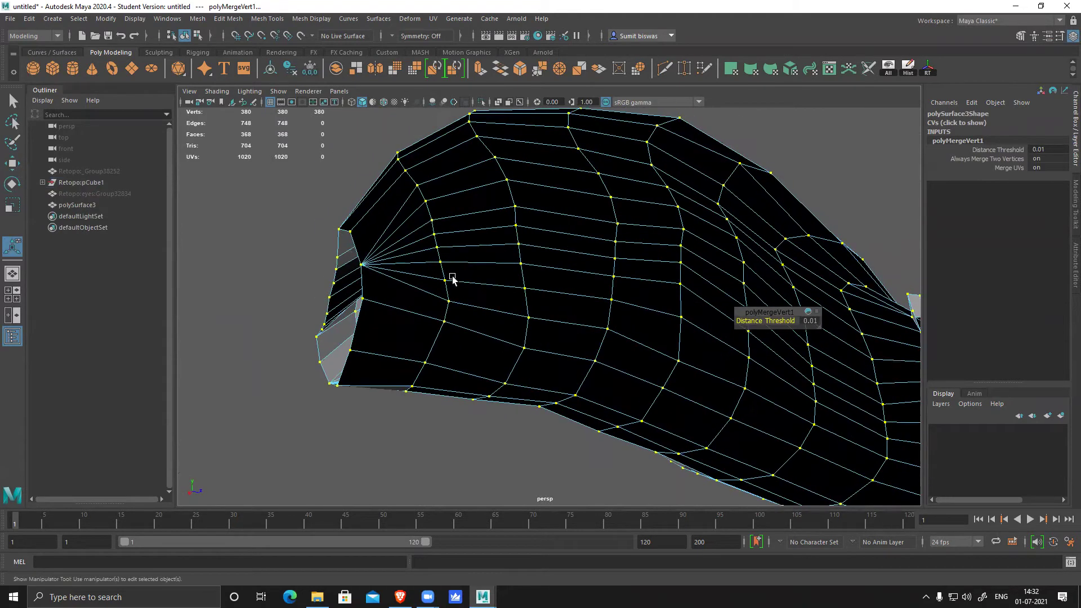
{"action": "left_click", "coordinate": [811, 321]}
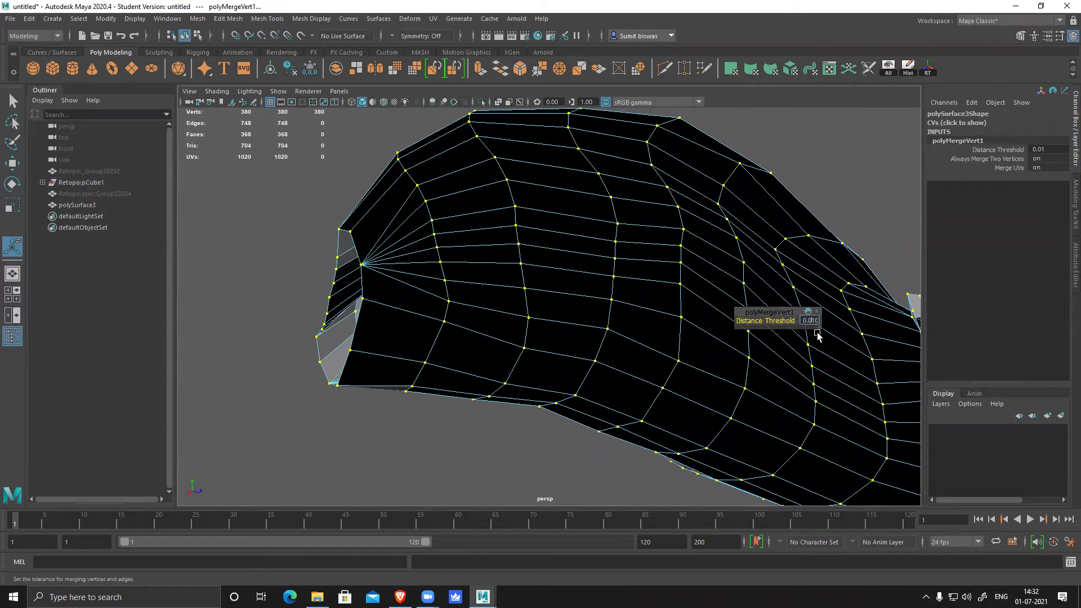
- Undo the vertex merge on the combined inner mouth
{"action": "left_click_drag", "start_coordinate": [663, 316], "coordinate": [638, 316], "text": "alt"}
{"action": "key", "text": "ctrl+z"}
{"action": "key", "text": "ctrl+z"}
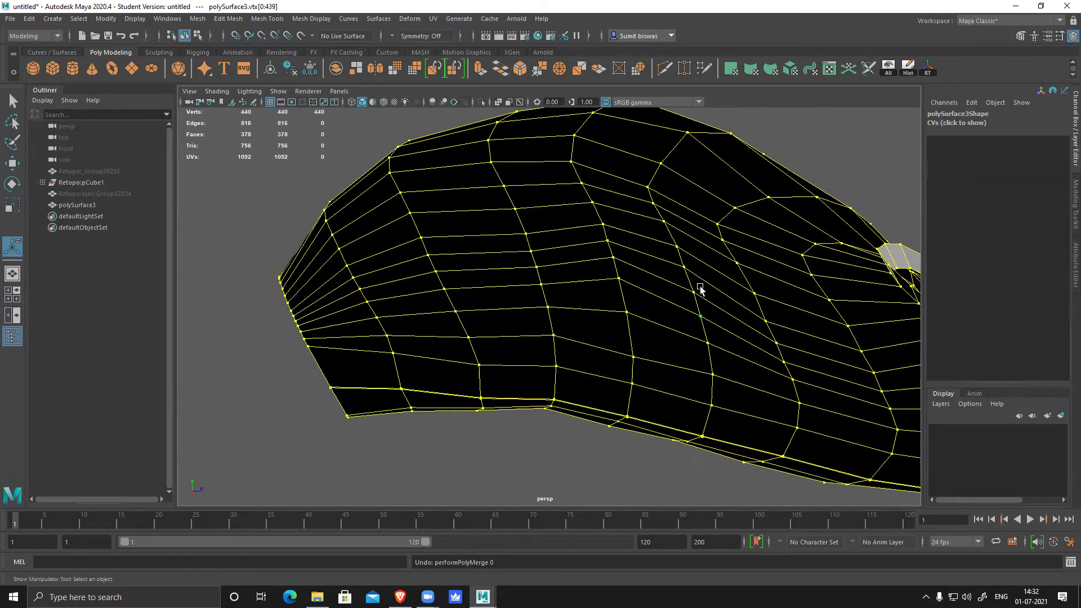
- Merge all inner-mouth vertices again and change the merge's distance threshold to about 0.91
{"action": "key", "text": "q"}
{"action": "scroll", "coordinate": [819, 385], "scroll_direction": "down", "scroll_amount": 5}
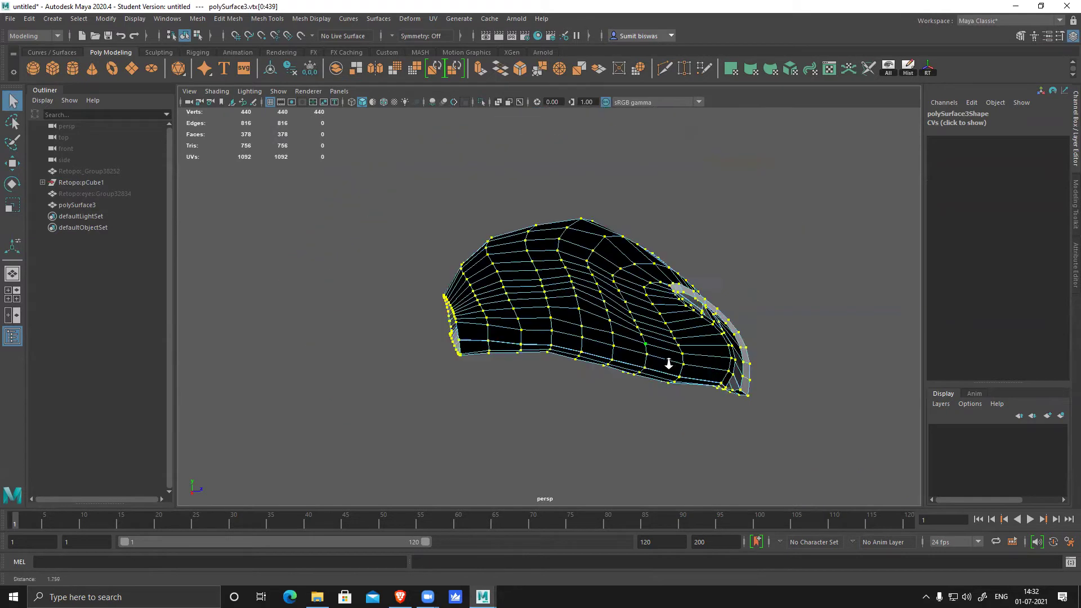
{"action": "right_click_drag", "start_coordinate": [614, 331], "coordinate": [675, 197], "text": "shift"}
{"action": "scroll", "coordinate": [777, 381], "scroll_direction": "up", "scroll_amount": 5}
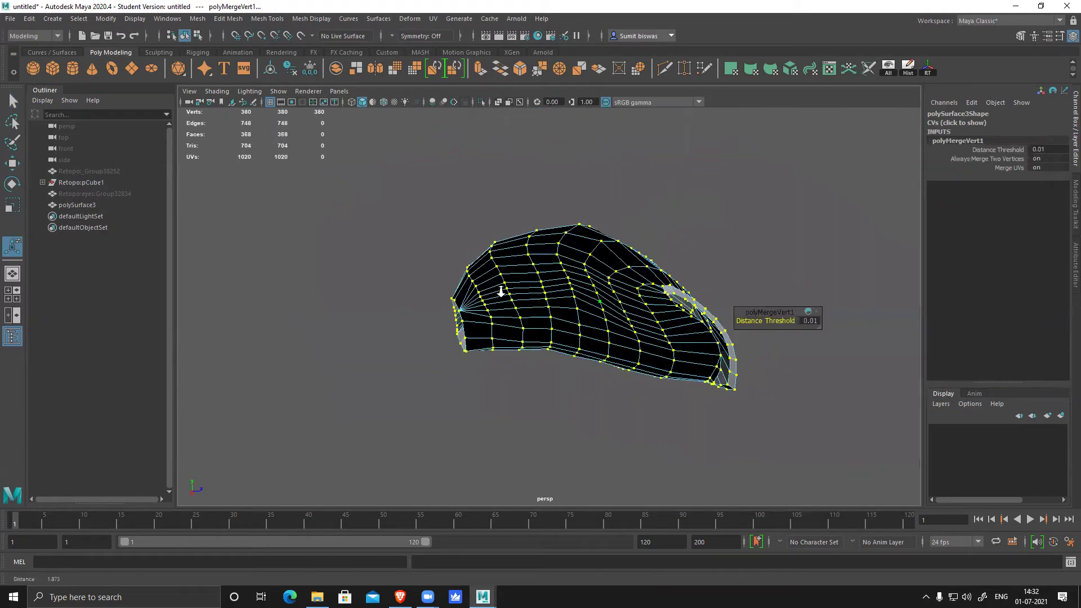
{"action": "left_click", "coordinate": [814, 321]}
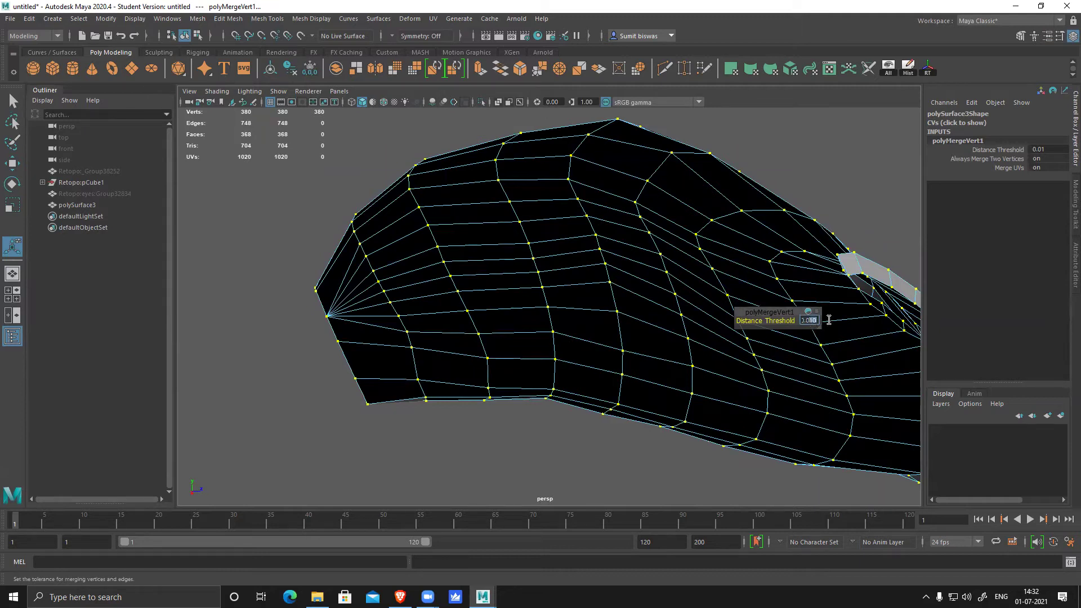
{"action": "left_click_drag", "start_coordinate": [754, 324], "coordinate": [759, 322]}
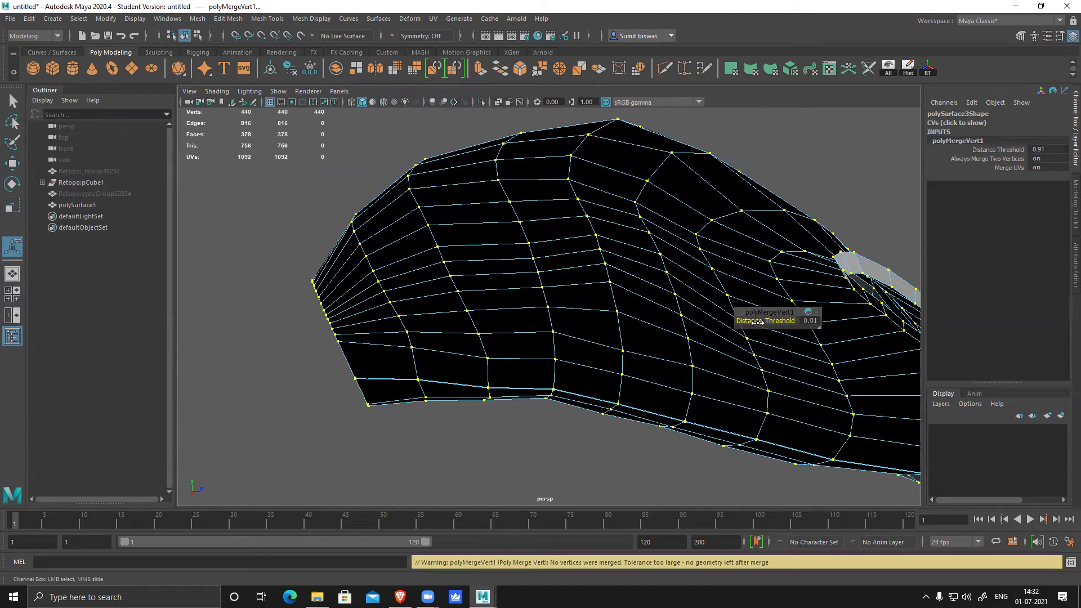
- Set the vertex merge distance threshold to 0.21
{"action": "middle_click_drag", "start_coordinate": [752, 325], "coordinate": [755, 325]}
{"action": "left_click_drag", "start_coordinate": [792, 427], "coordinate": [576, 437], "text": "alt"}
{"action": "middle_click_drag", "start_coordinate": [576, 437], "coordinate": [598, 398], "text": "alt"}
- Check whether the centre seam is merged by selecting the border edge loops on both sides of it
{"action": "right_click_drag", "start_coordinate": [545, 278], "coordinate": [542, 258]}
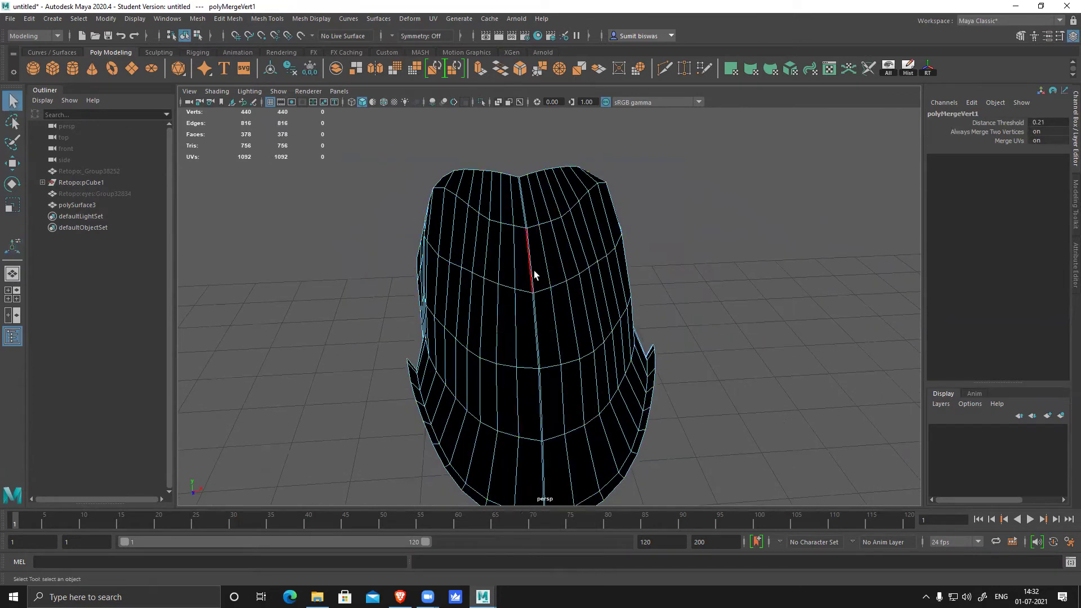
{"action": "double_click", "coordinate": [534, 270]}
{"action": "middle_click_drag", "start_coordinate": [563, 355], "coordinate": [569, 335], "text": "alt"}
{"action": "right_click_drag", "start_coordinate": [502, 214], "coordinate": [579, 457], "text": "alt"}
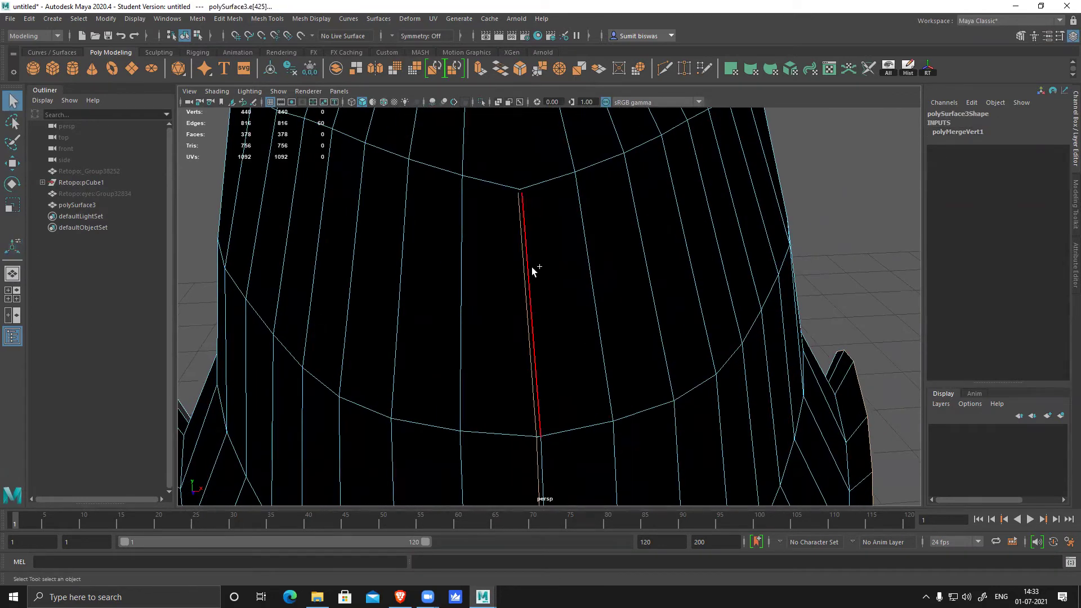
{"action": "double_click", "coordinate": [533, 270]}
{"action": "right_click_drag", "start_coordinate": [753, 398], "coordinate": [620, 359], "text": "alt"}
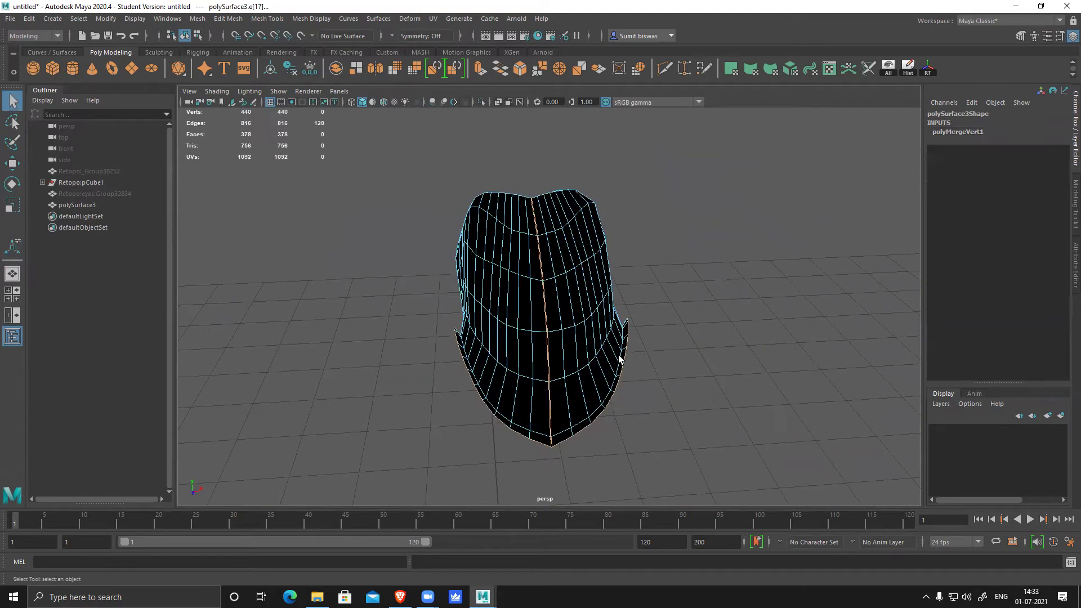
{"action": "left_click_drag", "start_coordinate": [618, 394], "coordinate": [623, 343], "text": "alt"}
- Select the paired vertices along the whole centre seam of the mesh in the top view
{"action": "key", "text": "space"}
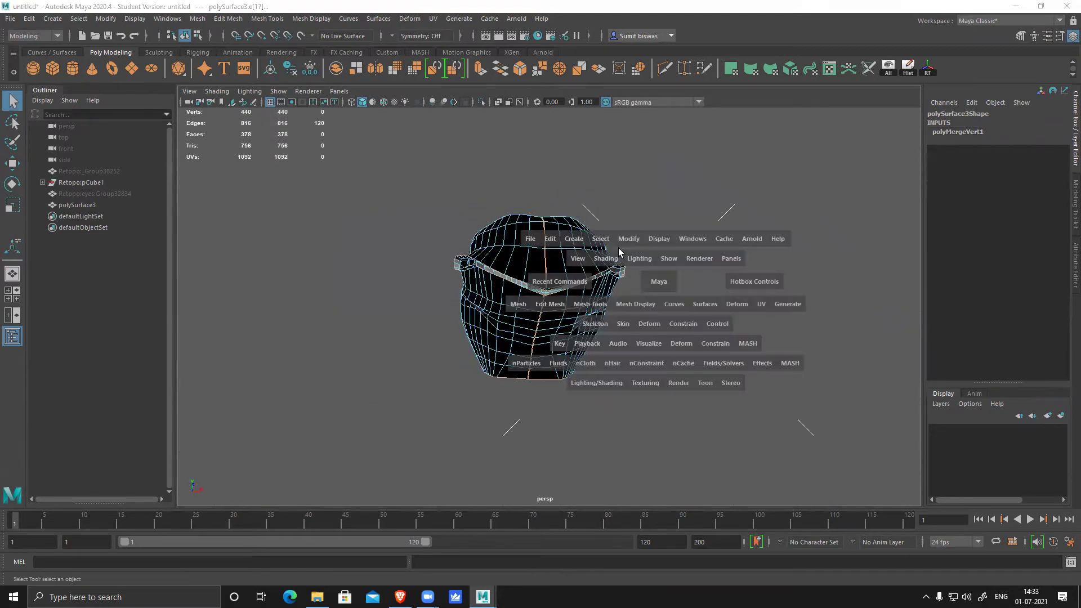
{"action": "key", "text": "space"}
{"action": "key", "text": "space"}
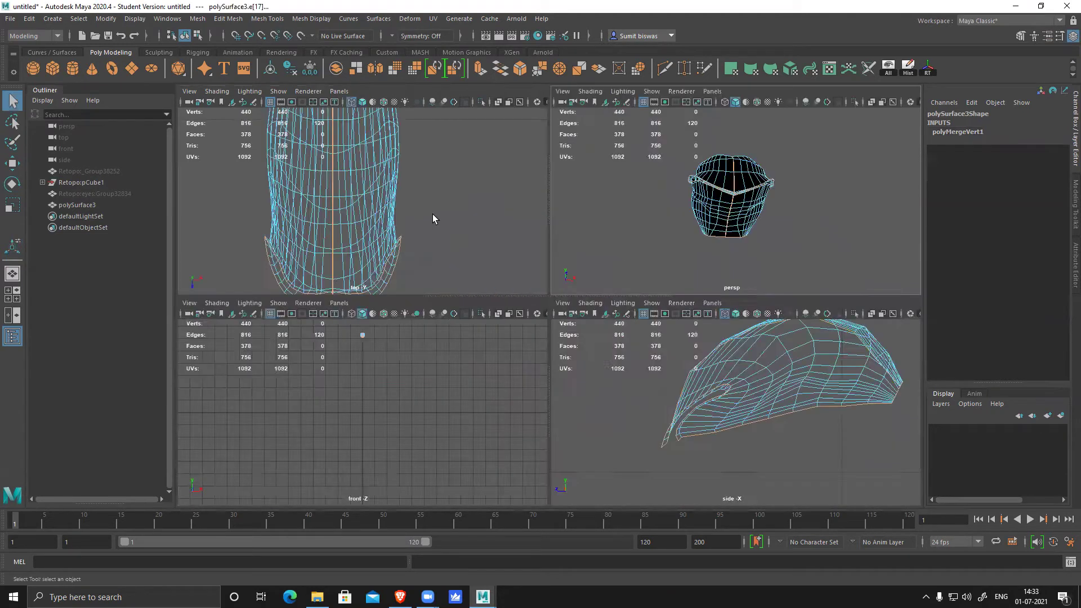
{"action": "key", "text": "space"}
{"action": "right_click_drag", "start_coordinate": [565, 300], "coordinate": [562, 314], "text": "alt"}
{"action": "middle_click_drag", "start_coordinate": [527, 146], "coordinate": [534, 323], "text": "alt"}
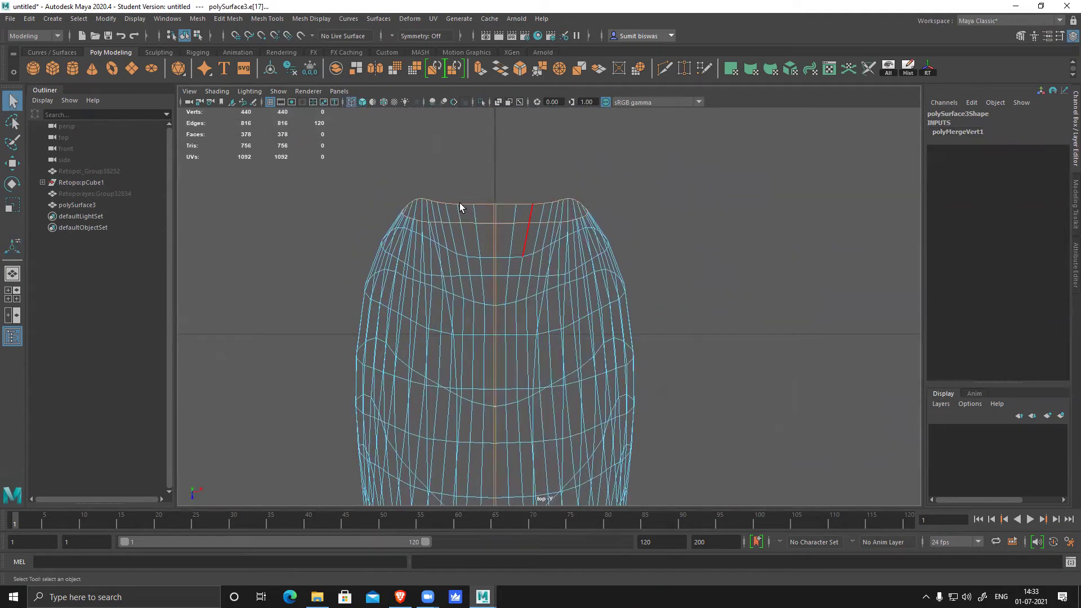
{"action": "key", "text": "F9"}
{"action": "left_click_drag", "start_coordinate": [492, 195], "coordinate": [497, 441]}
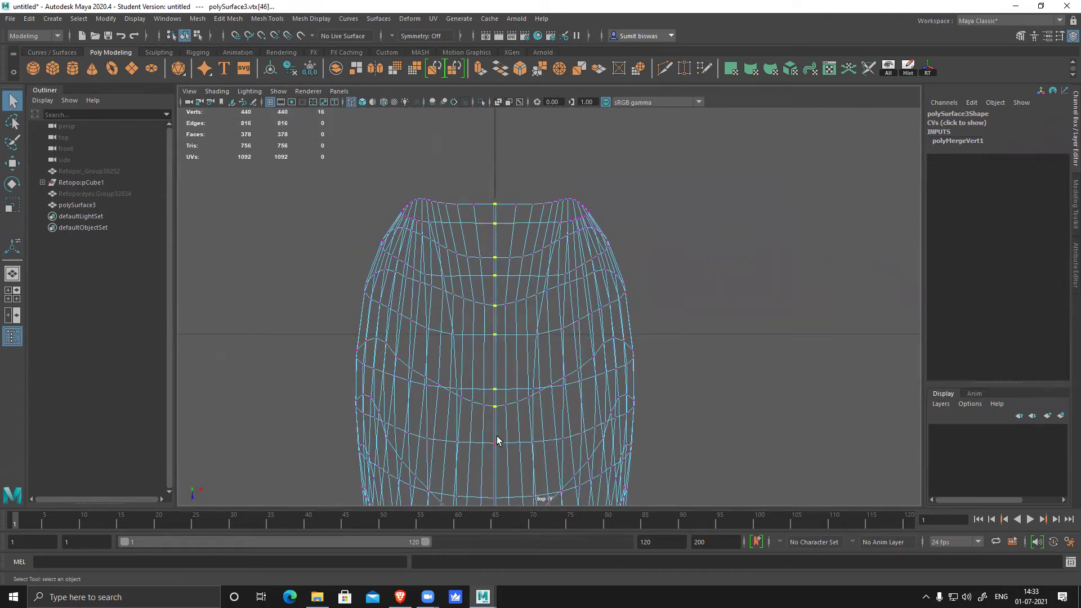
{"action": "middle_click_drag", "start_coordinate": [497, 441], "coordinate": [528, 224], "text": "alt"}
{"action": "left_click_drag", "start_coordinate": [519, 211], "coordinate": [530, 435], "text": "shift"}
{"action": "middle_click_drag", "start_coordinate": [544, 395], "coordinate": [509, 241], "text": "alt"}
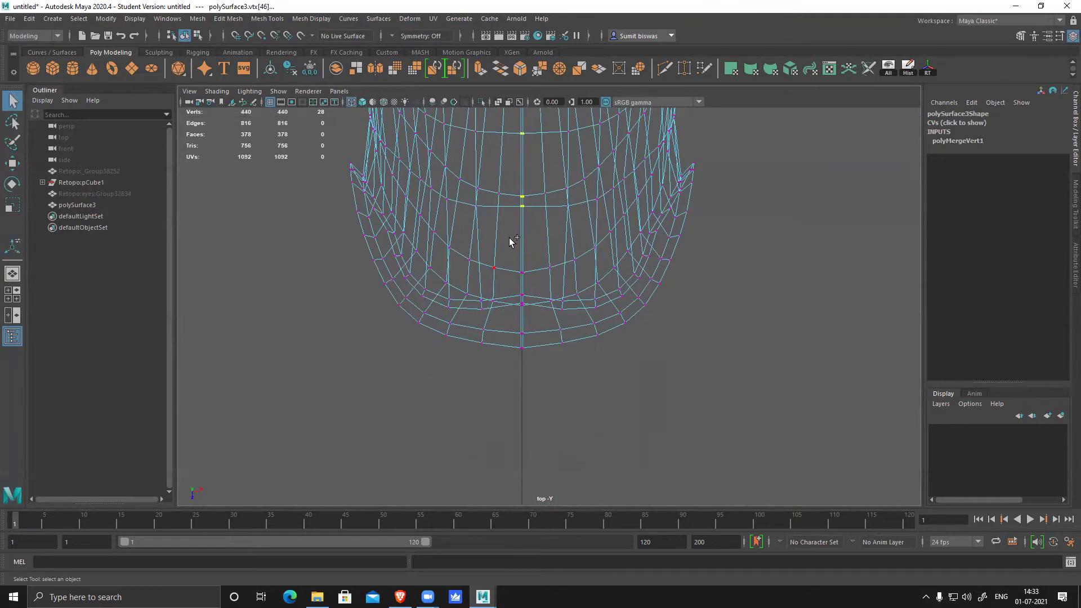
{"action": "left_click_drag", "start_coordinate": [530, 383], "coordinate": [513, 265], "text": "shift"}
- Scale the seam vertices flat along X onto the centre line and merge the overlapping pairs
{"action": "key", "text": "r"}
{"action": "middle_click_drag", "start_coordinate": [570, 184], "coordinate": [581, 419], "text": "alt"}
{"action": "left_click_drag", "start_coordinate": [585, 265], "coordinate": [156, 267]}
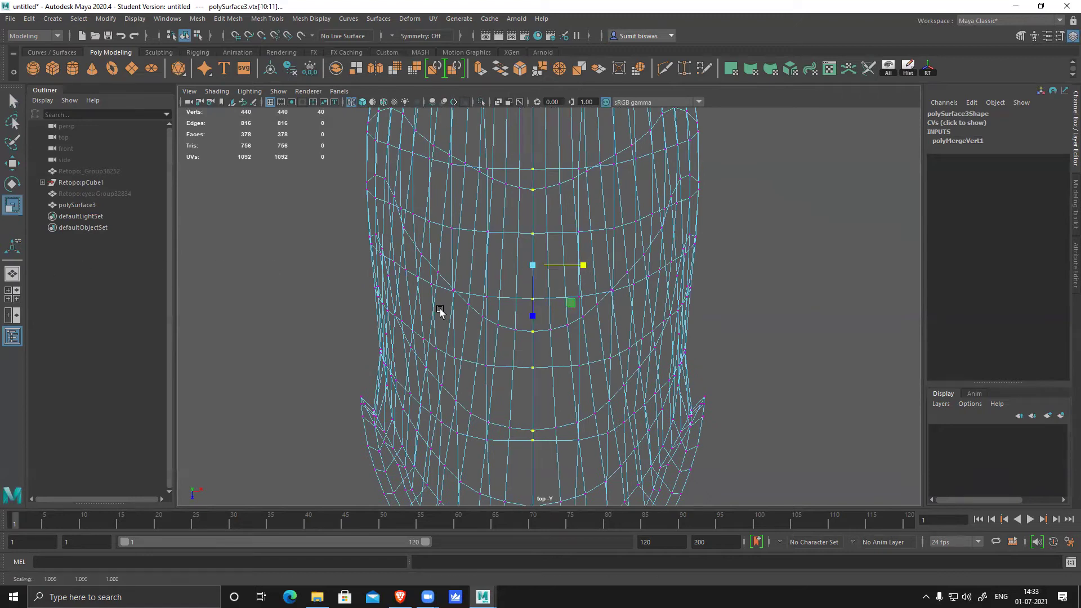
{"action": "right_click_drag", "start_coordinate": [554, 311], "coordinate": [562, 163], "text": "shift"}
{"action": "right_click_drag", "start_coordinate": [621, 140], "coordinate": [620, 141], "text": "shift"}
- Soften all edges of the merged mesh in the perspective view
{"action": "key", "text": "space"}
{"action": "key", "text": "space"}
{"action": "left_click_drag", "start_coordinate": [709, 269], "coordinate": [586, 340], "text": "alt"}
{"action": "right_click_drag", "start_coordinate": [576, 260], "coordinate": [739, 250]}
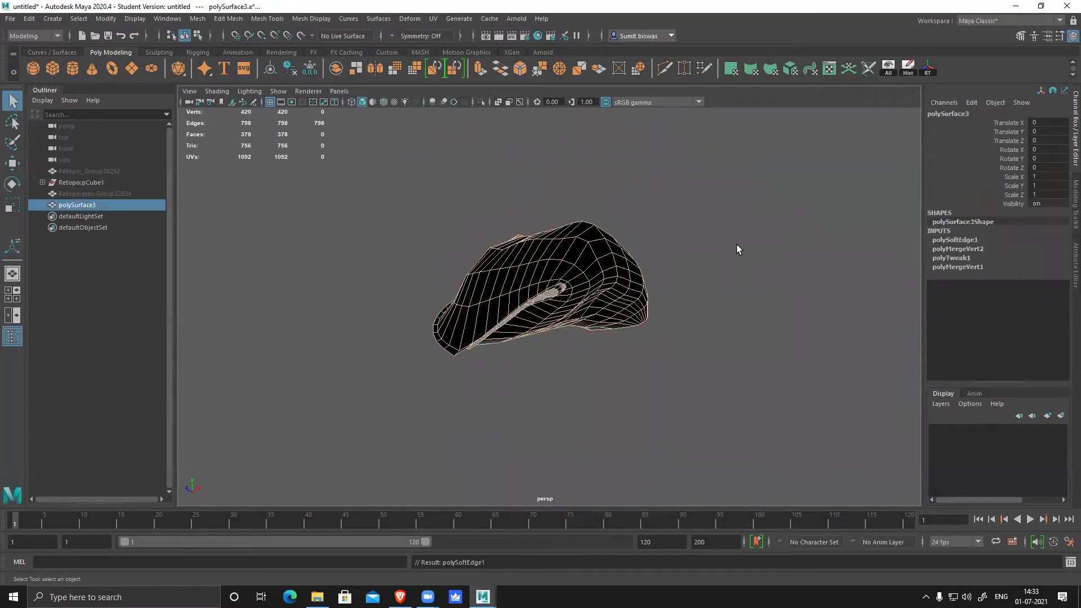
- Show all hidden objects and delete the merged mesh's construction history
{"action": "left_click", "coordinate": [892, 74]}
{"action": "left_click", "coordinate": [908, 71]}
{"action": "left_click_drag", "start_coordinate": [778, 378], "coordinate": [621, 317], "text": "alt"}
{"action": "right_click_drag", "start_coordinate": [621, 316], "coordinate": [660, 327], "text": "alt"}
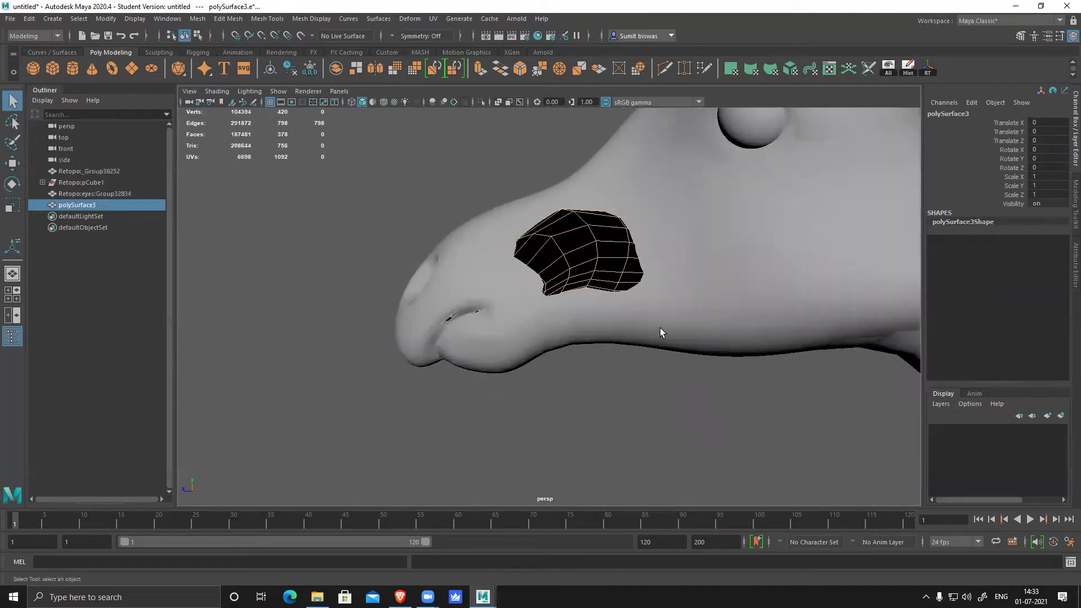
- Enable Object X symmetry and soft-select the inner mouth mesh's vertices protruding through the side of the snout
{"action": "left_click_drag", "start_coordinate": [660, 329], "coordinate": [658, 367], "text": "alt"}
{"action": "right_click_drag", "start_coordinate": [609, 319], "coordinate": [430, 240]}
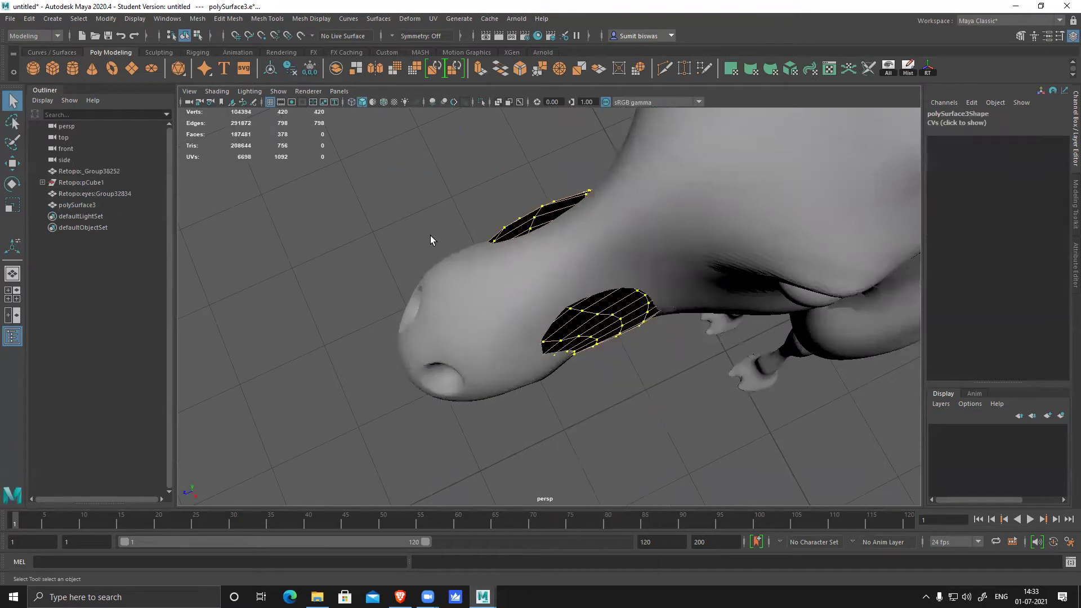
{"action": "right_click_drag", "start_coordinate": [604, 323], "coordinate": [620, 73], "text": "ctrl+shift"}
{"action": "left_click_drag", "start_coordinate": [589, 323], "coordinate": [669, 387]}
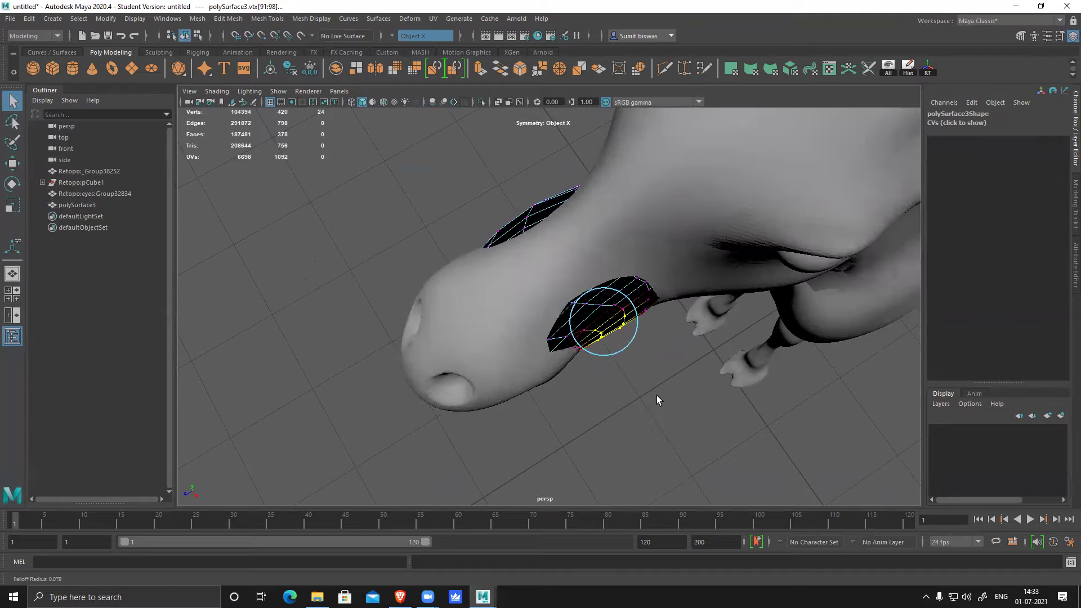
{"action": "key", "text": "w"}
- Adjust the soft-selection falloff and move the protruding side vertices inward until they sit inside the snout
{"action": "left_click_drag", "start_coordinate": [658, 393], "coordinate": [653, 329], "text": "alt"}
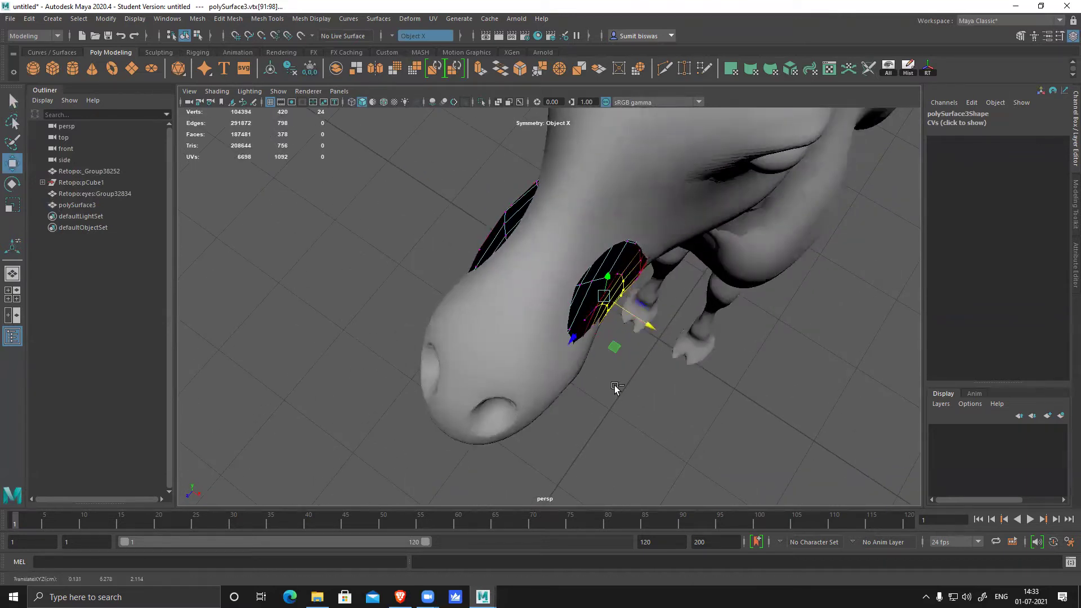
{"action": "left_click_drag", "start_coordinate": [570, 403], "coordinate": [611, 416], "text": "alt"}
{"action": "middle_click_drag", "start_coordinate": [464, 282], "coordinate": [466, 326], "text": "alt"}
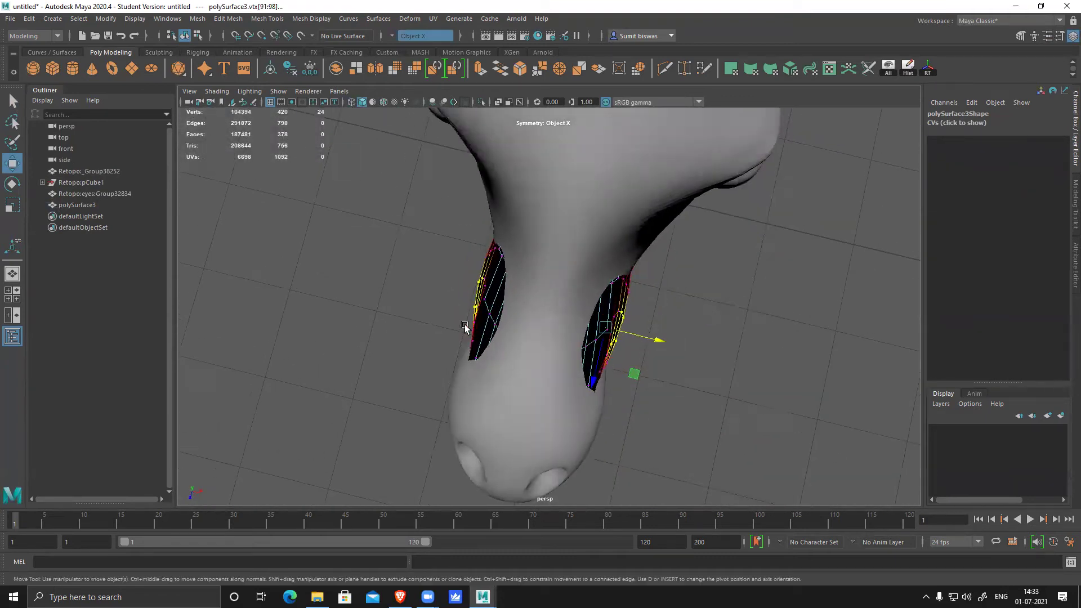
{"action": "scroll", "coordinate": [472, 326], "scroll_direction": "up", "scroll_amount": 3}
{"action": "left_click", "coordinate": [466, 317]}
{"action": "key", "text": "b"}
{"action": "left_click_drag", "start_coordinate": [547, 401], "coordinate": [635, 346]}
{"action": "left_click_drag", "start_coordinate": [521, 330], "coordinate": [544, 335]}
{"action": "left_click", "coordinate": [462, 271]}
{"action": "left_click_drag", "start_coordinate": [517, 281], "coordinate": [539, 288]}
{"action": "left_click", "coordinate": [460, 357]}
{"action": "left_click_drag", "start_coordinate": [649, 408], "coordinate": [583, 304], "text": "alt"}
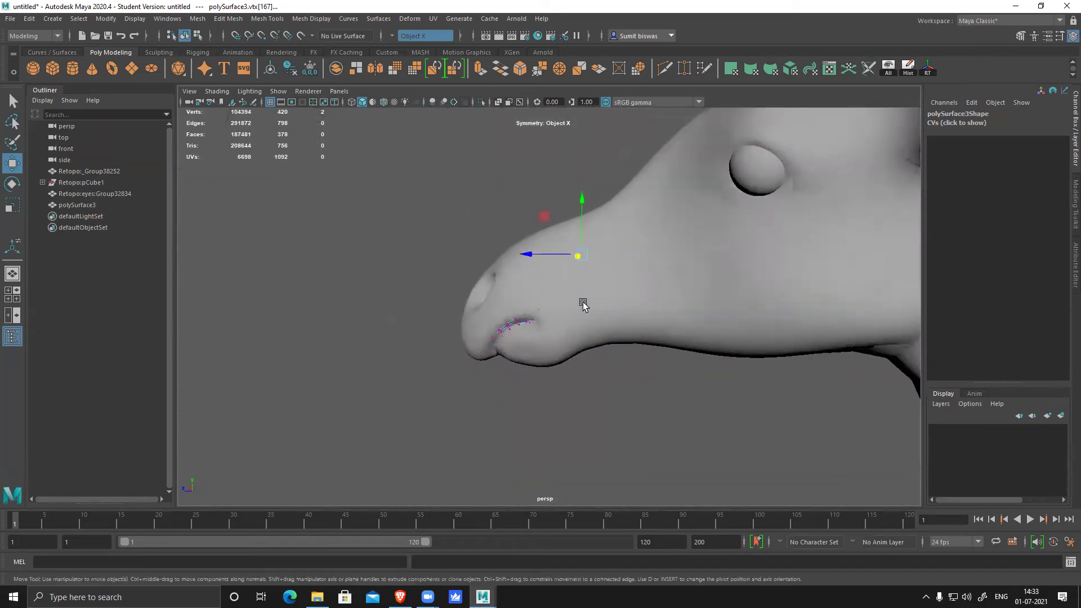
{"action": "right_click_drag", "start_coordinate": [583, 305], "coordinate": [607, 367], "text": "alt"}
- Return to object mode and hide the sculpted body mesh Retopo:_Group38252
{"action": "left_click", "coordinate": [701, 308]}
{"action": "key", "text": "F8"}
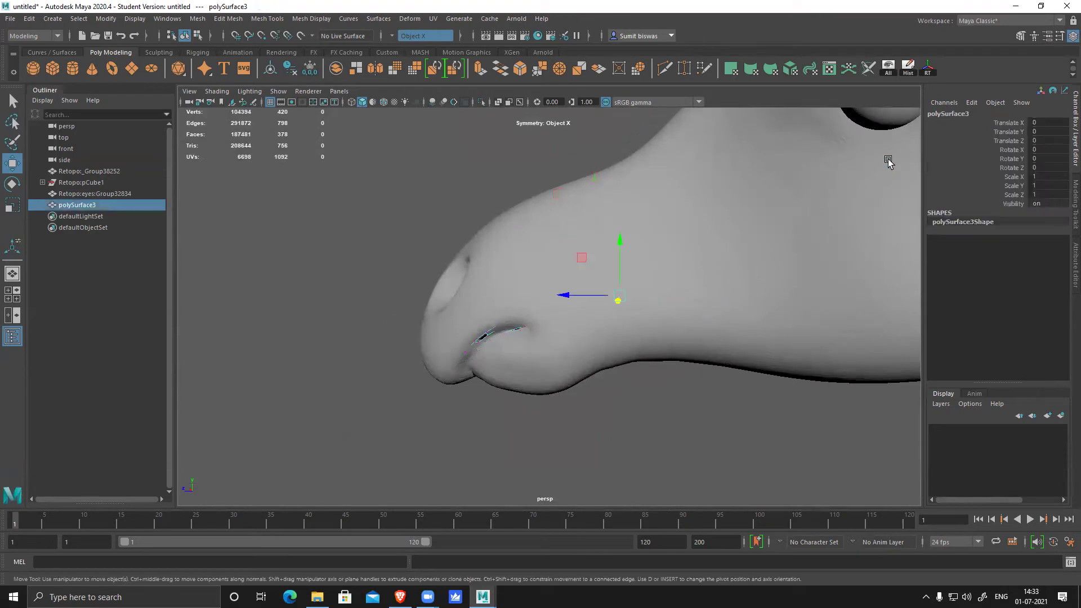
{"action": "left_click", "coordinate": [888, 163]}
{"action": "key", "text": "ctrl+h"}
{"action": "scroll", "coordinate": [601, 309], "scroll_direction": "up", "scroll_amount": 6}
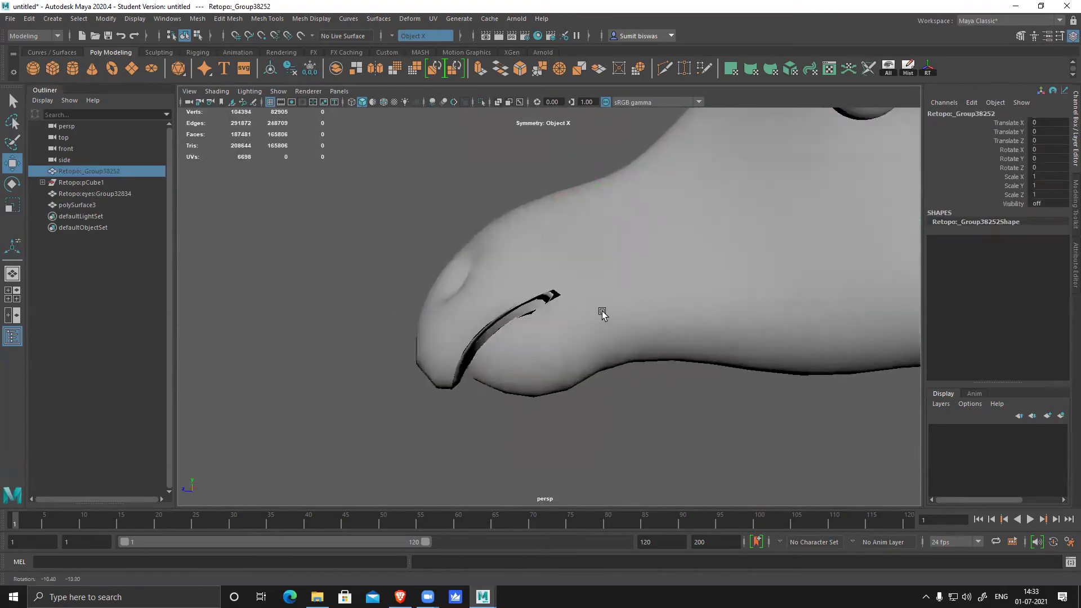
- Select the inner mouth mesh and pick its outermost vertex at the corner of the mouth
{"action": "left_click", "coordinate": [606, 349]}
{"action": "scroll", "coordinate": [603, 391], "scroll_direction": "up", "scroll_amount": 5}
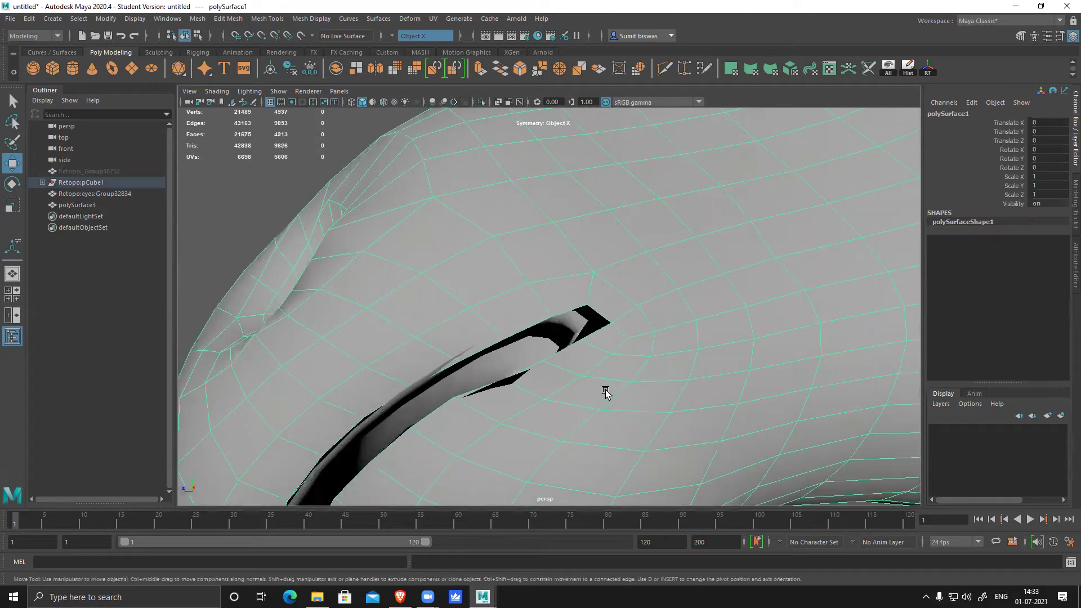
{"action": "scroll", "coordinate": [637, 370], "scroll_direction": "up", "scroll_amount": 8}
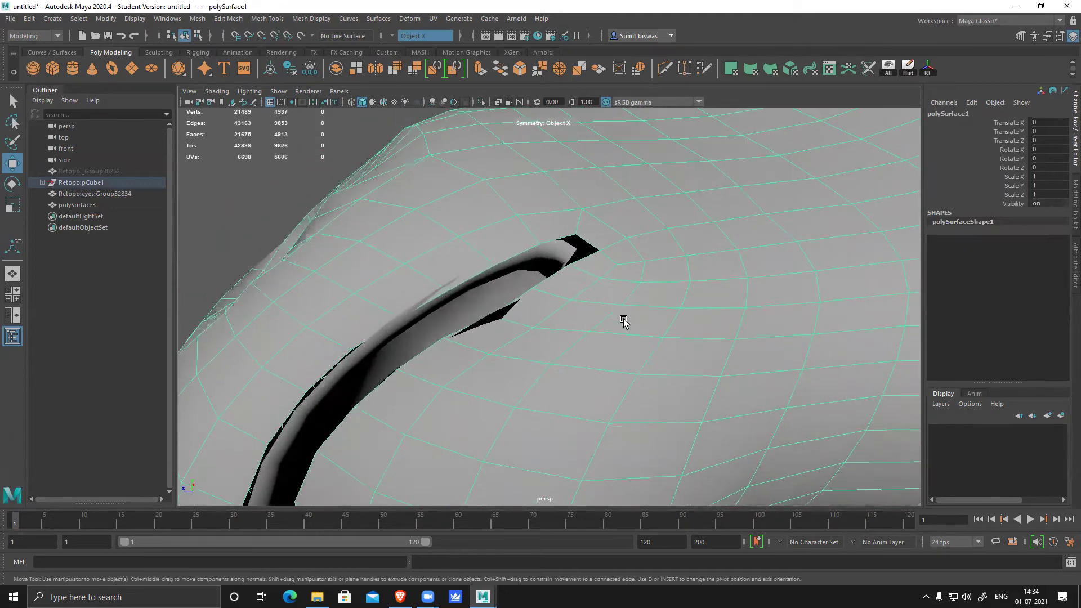
{"action": "left_click", "coordinate": [553, 391]}
{"action": "middle_click_drag", "start_coordinate": [553, 390], "coordinate": [575, 310], "text": "alt"}
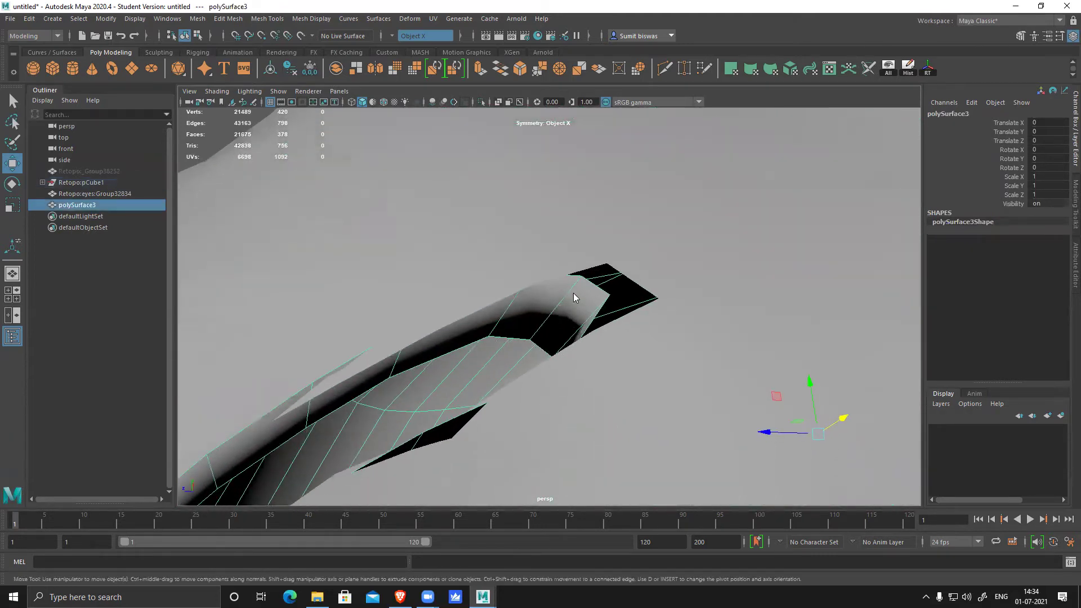
{"action": "right_click_drag", "start_coordinate": [574, 296], "coordinate": [398, 267]}
{"action": "left_click", "coordinate": [582, 303]}
{"action": "right_click_drag", "start_coordinate": [612, 263], "coordinate": [666, 195]}
{"action": "left_click", "coordinate": [648, 225]}
{"action": "left_click", "coordinate": [583, 296], "text": "shift"}
{"action": "right_click_drag", "start_coordinate": [583, 297], "coordinate": [547, 294]}
{"action": "left_click", "coordinate": [593, 296]}
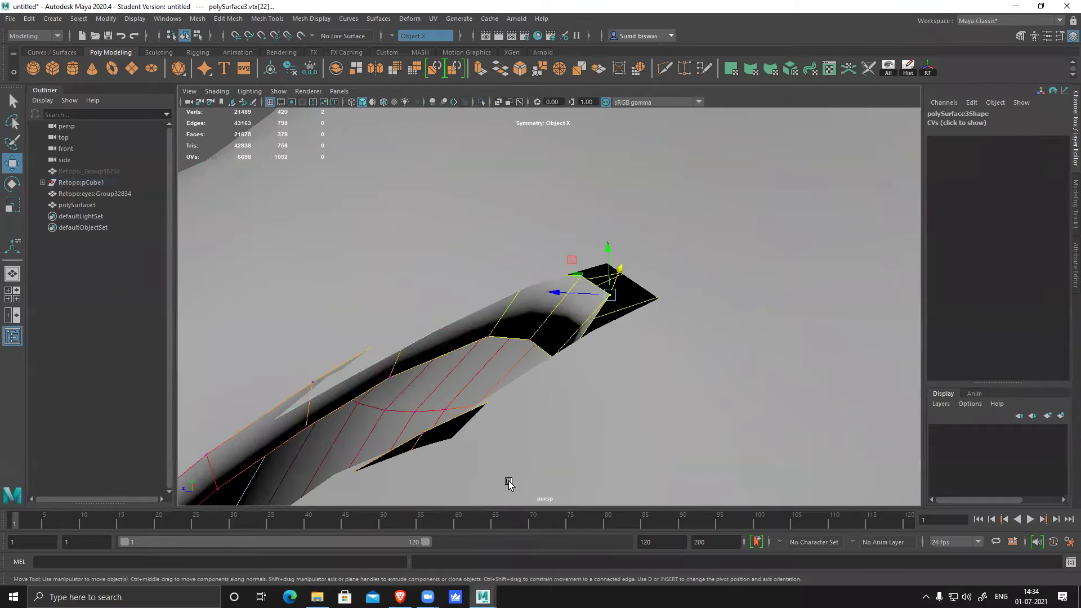
- Display wireframe on shaded and snap the inner mouth's outermost vertex to the head's mouth-corner vertex
{"action": "left_click_drag", "start_coordinate": [508, 484], "coordinate": [569, 366], "text": "alt"}
{"action": "left_click", "coordinate": [385, 103]}
{"action": "left_click_drag", "start_coordinate": [512, 247], "coordinate": [564, 313], "text": "alt"}
{"action": "key", "text": "v"}
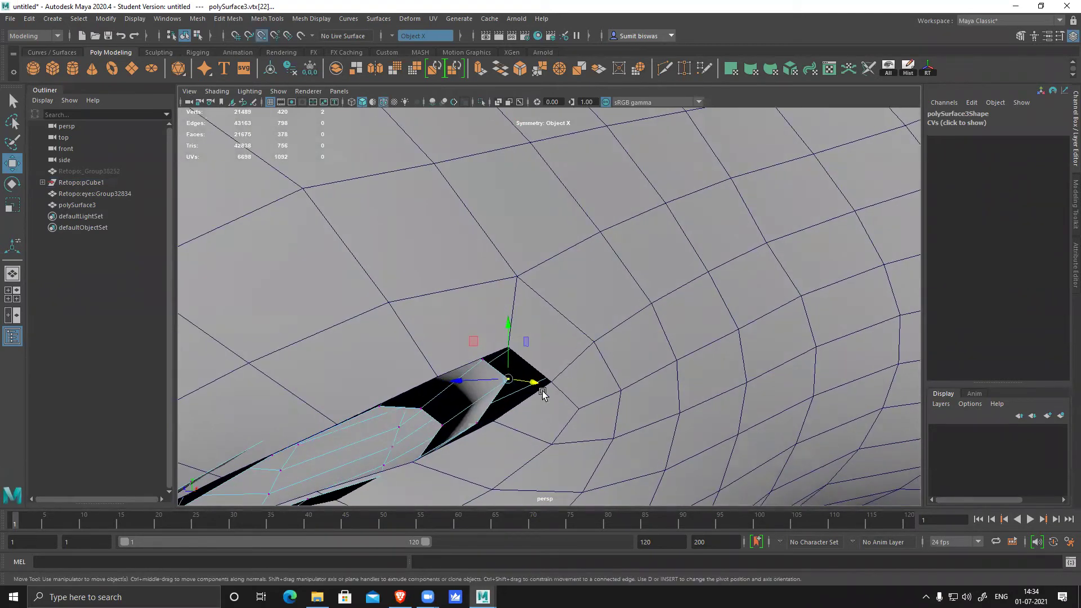
{"action": "left_click_drag", "start_coordinate": [511, 382], "coordinate": [534, 377]}
{"action": "key", "text": "ctrl+z"}
{"action": "key", "text": "v"}
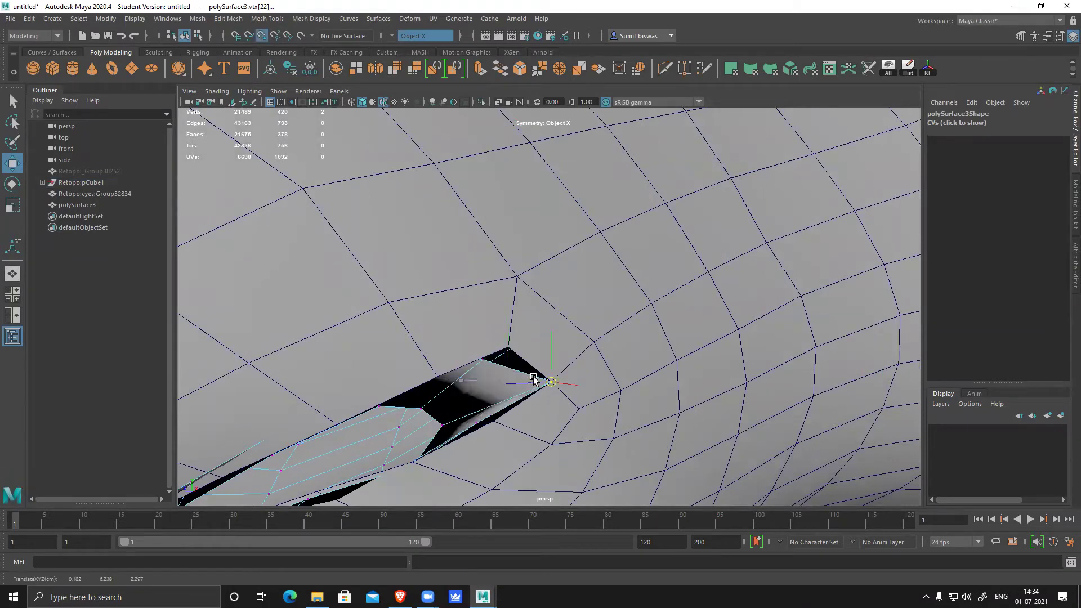
- Snap the inner mouth vertex just above the mouth corner onto the matching upper-lip vertex of the head
{"action": "left_click", "coordinate": [503, 350]}
{"action": "left_click_drag", "start_coordinate": [591, 396], "coordinate": [566, 377], "text": "alt"}
{"action": "scroll", "coordinate": [565, 394], "scroll_direction": "down", "scroll_amount": 4}
{"action": "scroll", "coordinate": [566, 376], "scroll_direction": "up", "scroll_amount": 2}
{"action": "mouse_move", "coordinate": [566, 377]}
{"action": "right_mouse_down", "text": "alt"}
{"action": "mouse_move", "coordinate": [586, 413]}
{"action": "mouse_move", "coordinate": [555, 389]}
{"action": "right_mouse_up", "text": "alt"}
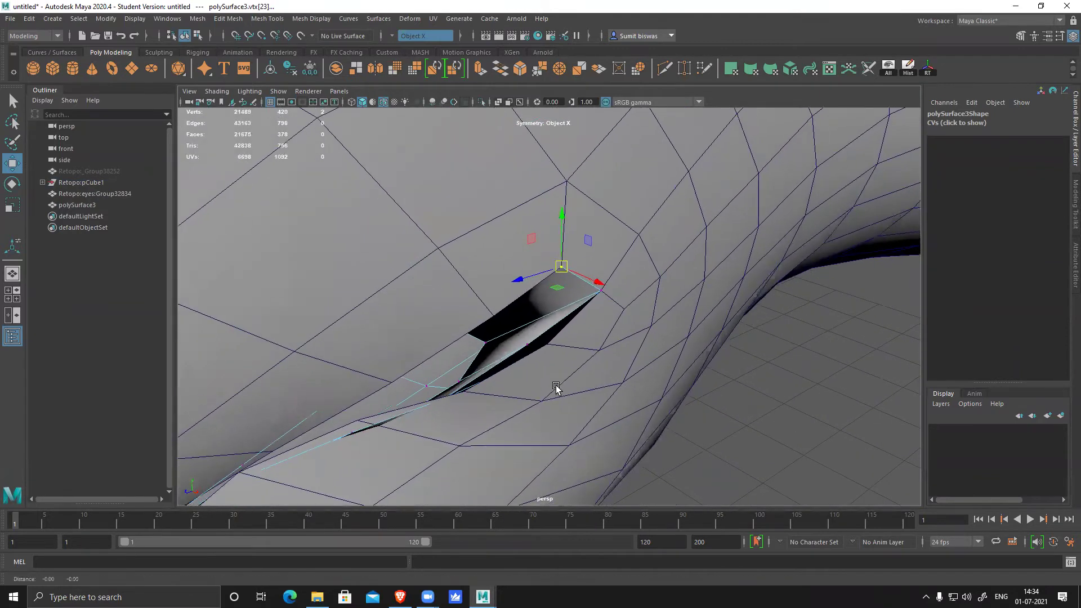
- Snap the inner mouth vertex just below the mouth corner onto the matching lower-lip vertex of the head
{"action": "left_click", "coordinate": [529, 336]}
{"action": "key", "text": "ctrl+z"}
{"action": "left_click", "coordinate": [527, 344]}
{"action": "key", "text": "v"}
{"action": "left_click_drag", "start_coordinate": [526, 343], "coordinate": [549, 350]}
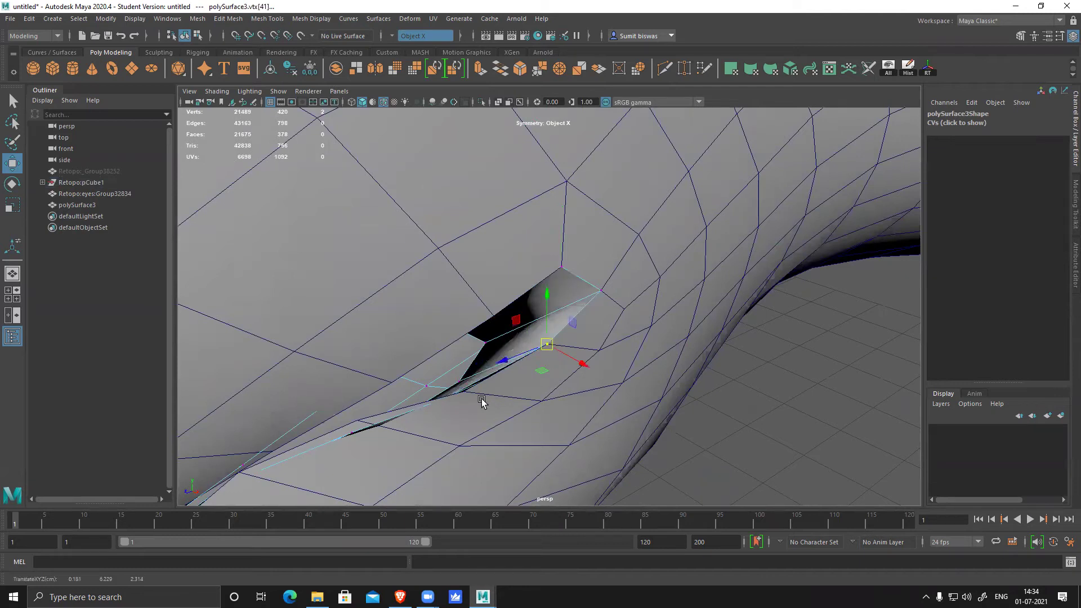
- Snap the next two inner mouth border vertices forward of the corner onto the matching upper-lip vertices
{"action": "left_click_drag", "start_coordinate": [593, 426], "coordinate": [557, 245], "text": "alt"}
{"action": "left_click", "coordinate": [547, 264]}
{"action": "left_click", "coordinate": [465, 306]}
{"action": "key", "text": "v"}
{"action": "left_click_drag", "start_coordinate": [446, 293], "coordinate": [467, 297]}
{"action": "left_click", "coordinate": [354, 362]}
{"action": "key", "text": "v"}
{"action": "mouse_move", "coordinate": [352, 361]}
{"action": "left_mouse_down"}
{"action": "mouse_move", "coordinate": [361, 369]}
{"action": "mouse_move", "coordinate": [369, 357]}
{"action": "left_mouse_up"}
- Snap two more inner mouth border vertices, further toward the snout tip, onto their upper-lip counterparts
{"action": "left_click_drag", "start_coordinate": [519, 349], "coordinate": [430, 295], "text": "alt"}
{"action": "left_click", "coordinate": [432, 309]}
{"action": "left_click", "coordinate": [328, 375]}
{"action": "left_click_drag", "start_coordinate": [329, 375], "coordinate": [346, 356]}
{"action": "left_click", "coordinate": [251, 471]}
{"action": "left_click_drag", "start_coordinate": [251, 471], "coordinate": [266, 434]}
- Close the gap near the front of the upper lip by snapping the inner mouth border vertices to the head
{"action": "left_click_drag", "start_coordinate": [366, 424], "coordinate": [388, 414], "text": "alt"}
{"action": "middle_click_drag", "start_coordinate": [389, 414], "coordinate": [548, 222], "text": "alt"}
{"action": "left_click", "coordinate": [540, 204]}
{"action": "middle_click_drag", "start_coordinate": [591, 141], "coordinate": [548, 221], "text": "alt"}
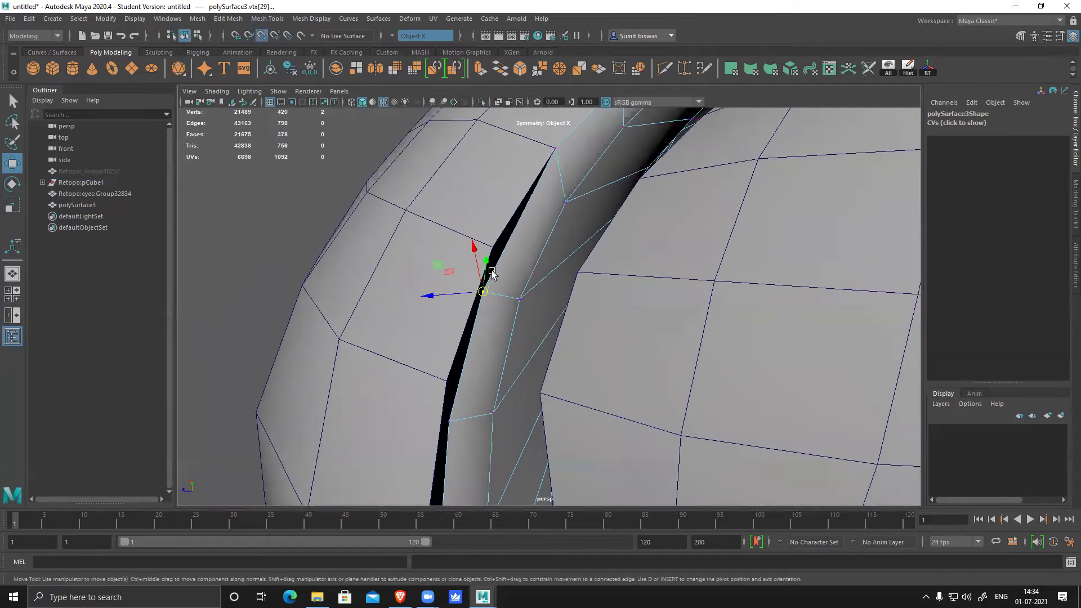
{"action": "left_click_drag", "start_coordinate": [483, 291], "coordinate": [493, 248]}
{"action": "left_click", "coordinate": [453, 422]}
{"action": "left_click_drag", "start_coordinate": [455, 425], "coordinate": [451, 390]}
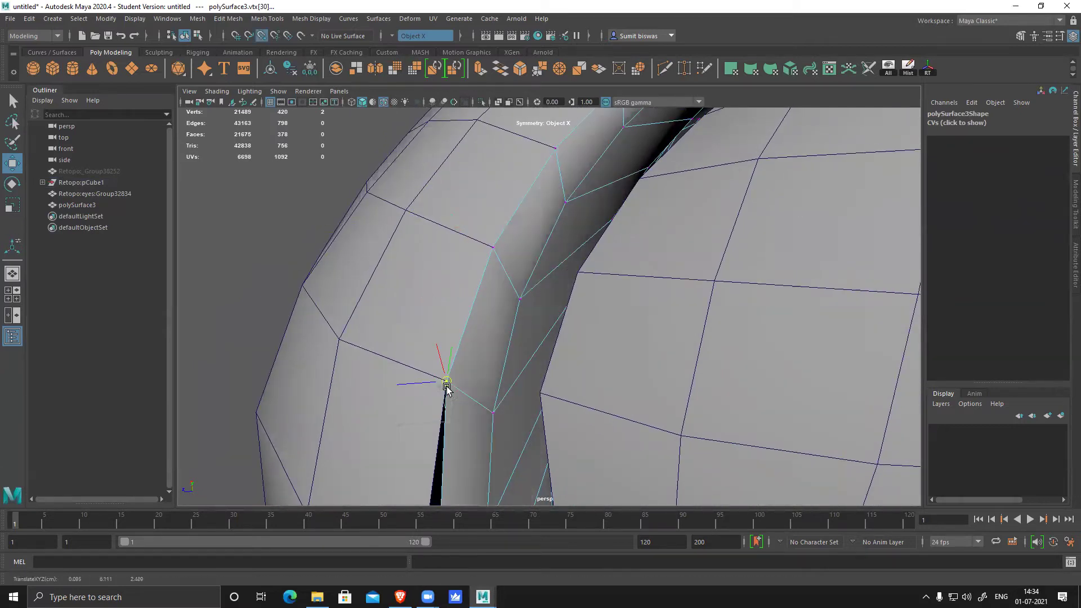
- Snap the following inner mouth border vertex down the front of the upper lip onto the head's lip edge
{"action": "right_click_drag", "start_coordinate": [512, 377], "coordinate": [499, 366], "text": "alt"}
{"action": "left_click", "coordinate": [495, 357]}
{"action": "key", "text": "v"}
{"action": "left_click_drag", "start_coordinate": [488, 358], "coordinate": [477, 337]}
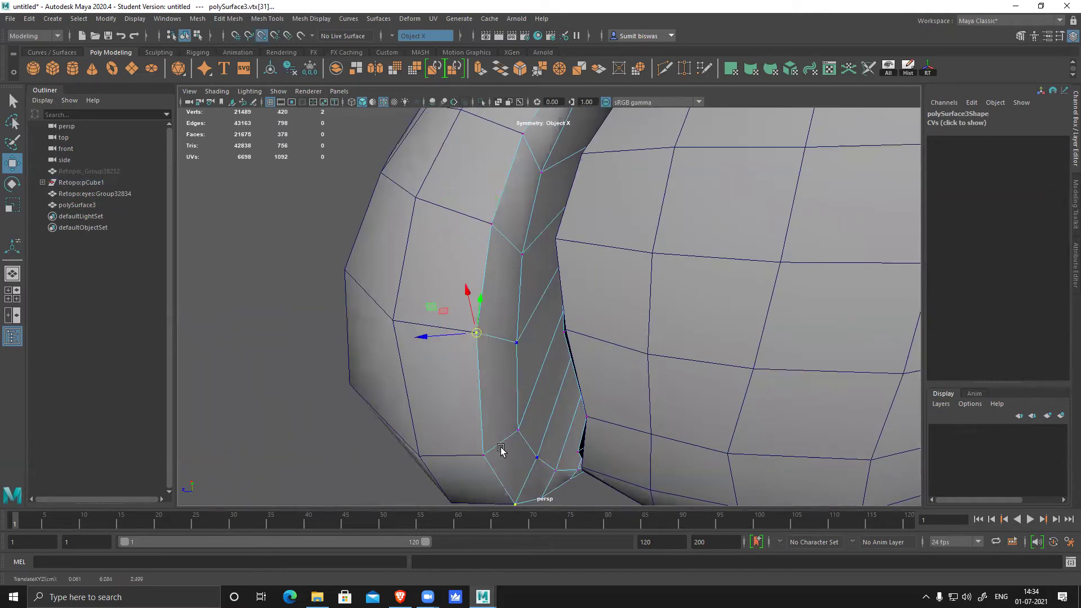
- Display the model in wireframe to expose the inner mouth mesh's unsnapped lower-lip vertices
{"action": "right_click_drag", "start_coordinate": [528, 428], "coordinate": [481, 383], "text": "alt"}
{"action": "left_click_drag", "start_coordinate": [480, 385], "coordinate": [607, 298], "text": "alt"}
{"action": "right_click_drag", "start_coordinate": [607, 299], "coordinate": [632, 336], "text": "alt"}
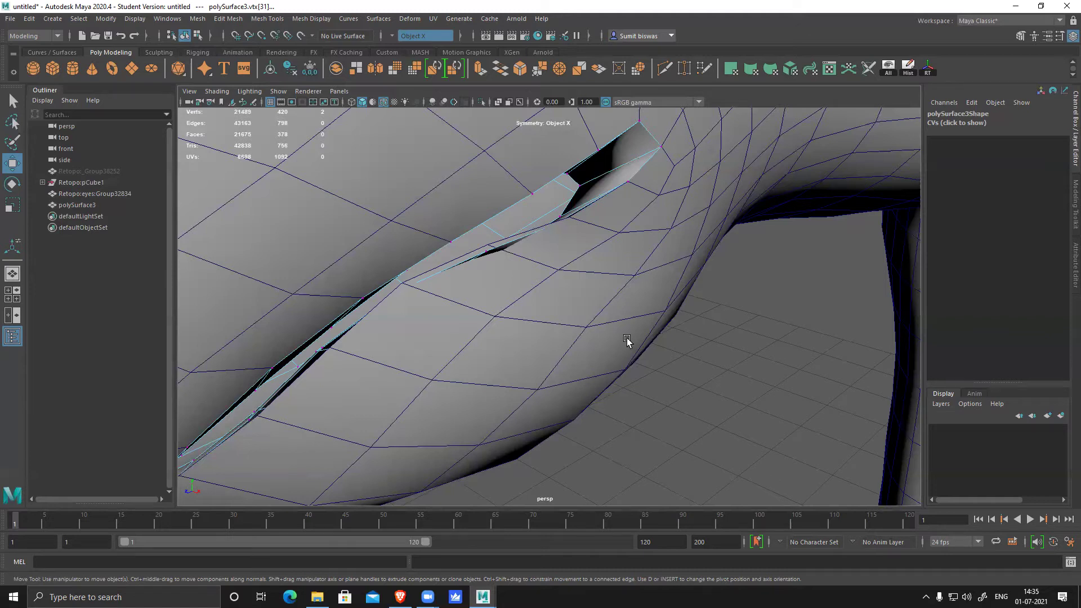
{"action": "left_click_drag", "start_coordinate": [630, 270], "coordinate": [601, 272], "text": "alt"}
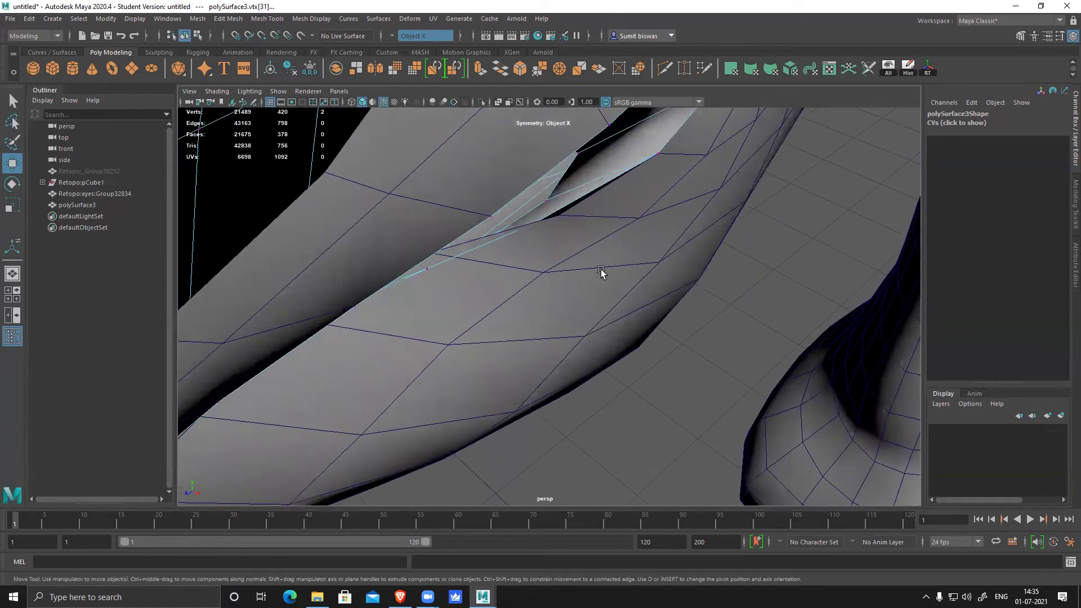
{"action": "left_click", "coordinate": [439, 261]}
{"action": "left_click_drag", "start_coordinate": [623, 310], "coordinate": [541, 224], "text": "alt"}
{"action": "left_click", "coordinate": [351, 102]}
{"action": "mouse_move", "coordinate": [394, 169]}
{"action": "left_mouse_down", "text": "alt"}
{"action": "mouse_move", "coordinate": [405, 197]}
{"action": "mouse_move", "coordinate": [383, 219]}
{"action": "mouse_move", "coordinate": [398, 195]}
{"action": "mouse_move", "coordinate": [509, 283]}
{"action": "left_mouse_up", "text": "alt"}
{"action": "middle_click_drag", "start_coordinate": [509, 282], "coordinate": [603, 302], "text": "alt"}
{"action": "right_click_drag", "start_coordinate": [603, 302], "coordinate": [643, 312], "text": "alt"}
{"action": "middle_click_drag", "start_coordinate": [642, 311], "coordinate": [565, 275], "text": "alt"}
{"action": "left_click_drag", "start_coordinate": [564, 276], "coordinate": [569, 290], "text": "alt"}
{"action": "middle_click_drag", "start_coordinate": [569, 289], "coordinate": [576, 221], "text": "alt"}
{"action": "right_click_drag", "start_coordinate": [577, 223], "coordinate": [574, 220], "text": "alt"}
- Snap three lower-lip border vertices of the inner mouth mesh onto the matching head vertices
{"action": "left_click", "coordinate": [496, 196]}
{"action": "left_click_drag", "start_coordinate": [529, 211], "coordinate": [555, 165], "text": "alt"}
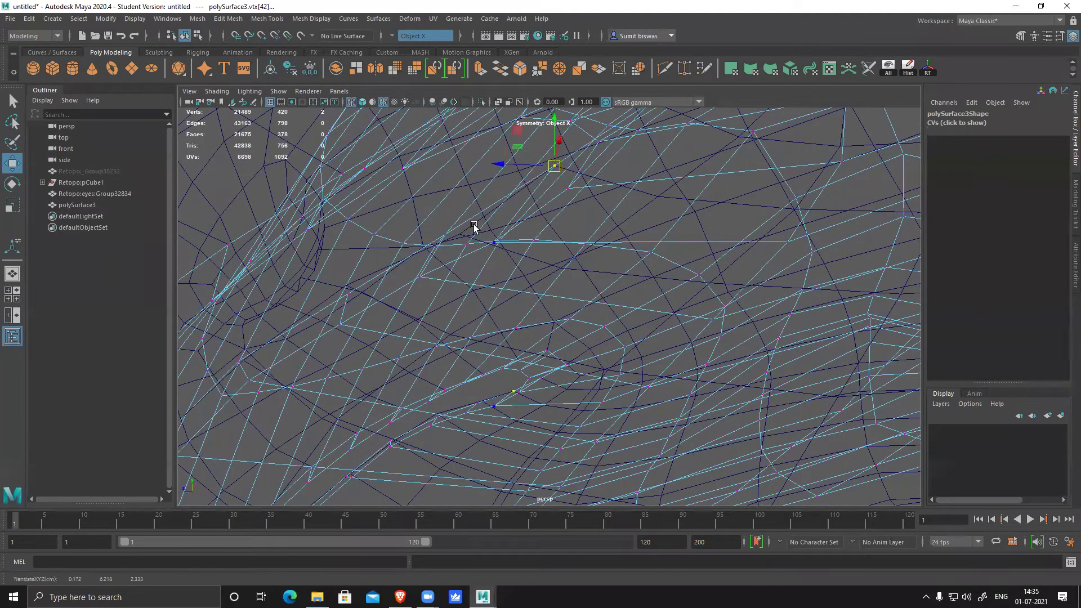
{"action": "left_click", "coordinate": [451, 234]}
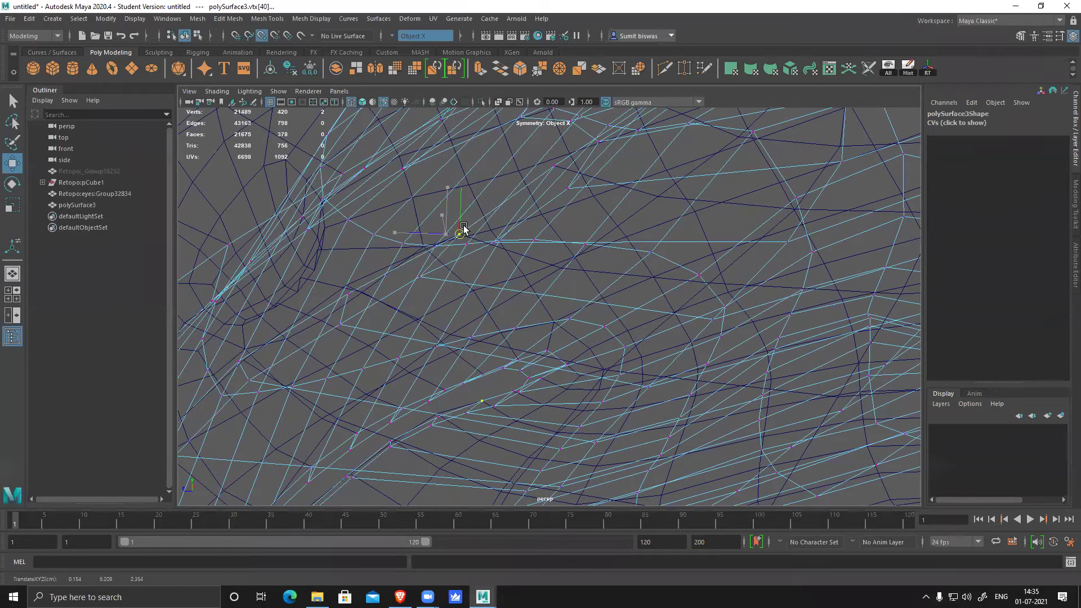
{"action": "left_click_drag", "start_coordinate": [590, 225], "coordinate": [486, 200], "text": "alt"}
{"action": "left_click", "coordinate": [490, 203]}
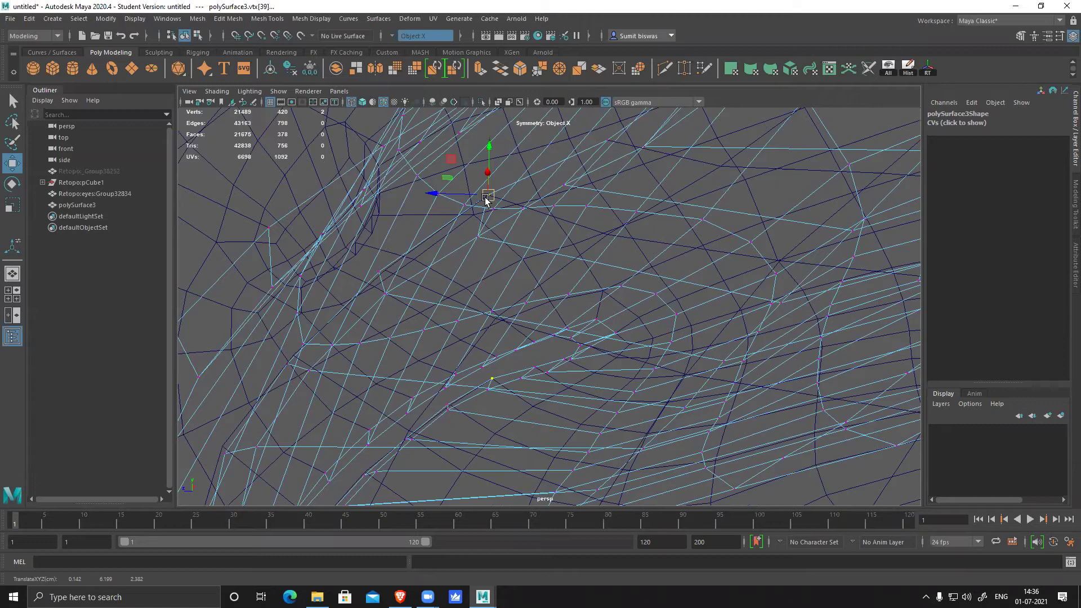
{"action": "scroll", "coordinate": [555, 290], "scroll_direction": "down", "scroll_amount": 2}
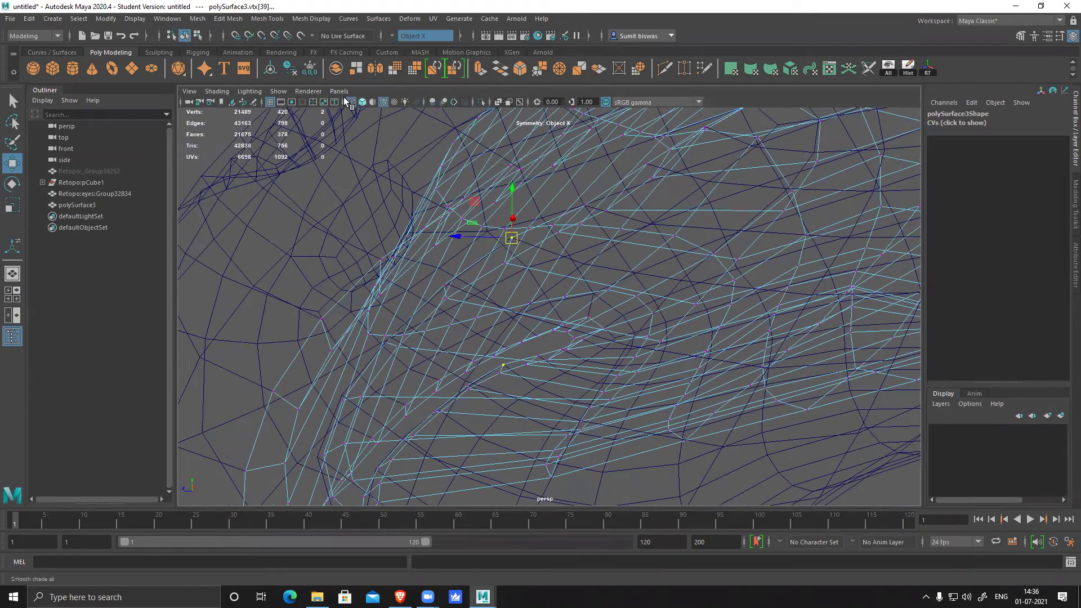
- Return the model to shaded display and snap an inner mouth border vertex to the head's lower-lip edge
{"action": "left_click", "coordinate": [362, 102]}
{"action": "mouse_move", "coordinate": [560, 244]}
{"action": "left_mouse_down", "text": "alt"}
{"action": "mouse_move", "coordinate": [548, 295]}
{"action": "mouse_move", "coordinate": [502, 272]}
{"action": "mouse_move", "coordinate": [465, 273]}
{"action": "mouse_move", "coordinate": [514, 282]}
{"action": "mouse_move", "coordinate": [484, 246]}
{"action": "left_mouse_up", "text": "alt"}
{"action": "left_click", "coordinate": [433, 257]}
{"action": "left_click", "coordinate": [486, 248]}
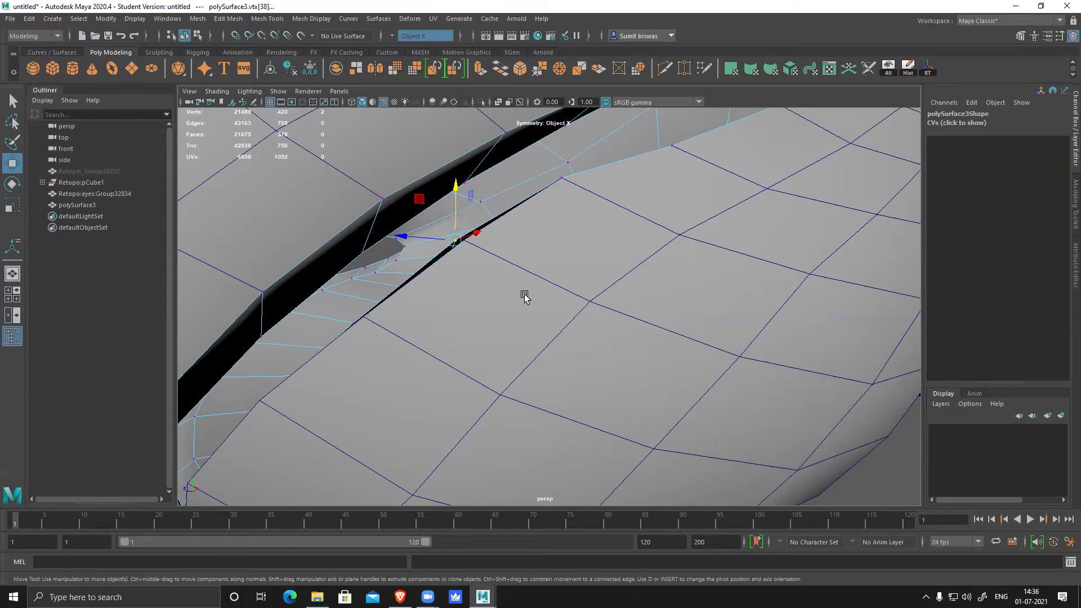
{"action": "key", "text": "v"}
{"action": "left_click_drag", "start_coordinate": [456, 241], "coordinate": [465, 240]}
- Snap the neighbouring unsnapped border vertex of the inner mouth mesh onto its matching head vertex on the lower lip
{"action": "left_click", "coordinate": [362, 328]}
{"action": "key", "text": "v"}
{"action": "left_click_drag", "start_coordinate": [362, 328], "coordinate": [691, 360]}
{"action": "left_click", "coordinate": [353, 323]}
{"action": "key", "text": "v"}
{"action": "left_click", "coordinate": [677, 325]}
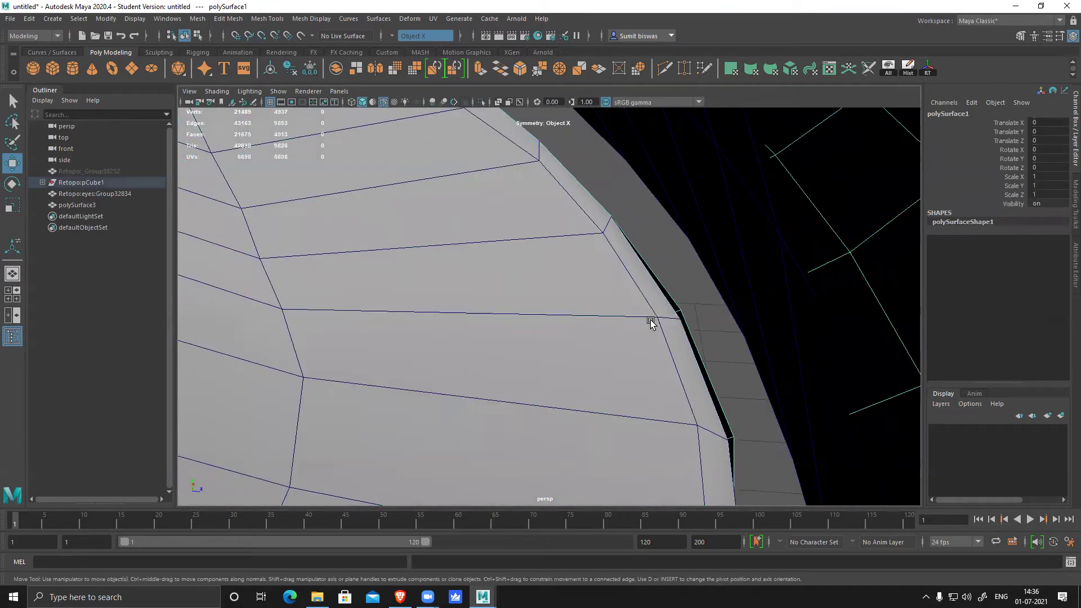
{"action": "key", "text": "ctrl+z"}
{"action": "left_click_drag", "start_coordinate": [682, 329], "coordinate": [683, 314]}
- Close the remaining lower-lip gap by snapping the last loose inner mouth border vertices to the head
{"action": "left_click", "coordinate": [726, 439]}
{"action": "key", "text": "v"}
{"action": "left_click_drag", "start_coordinate": [726, 438], "coordinate": [722, 435]}
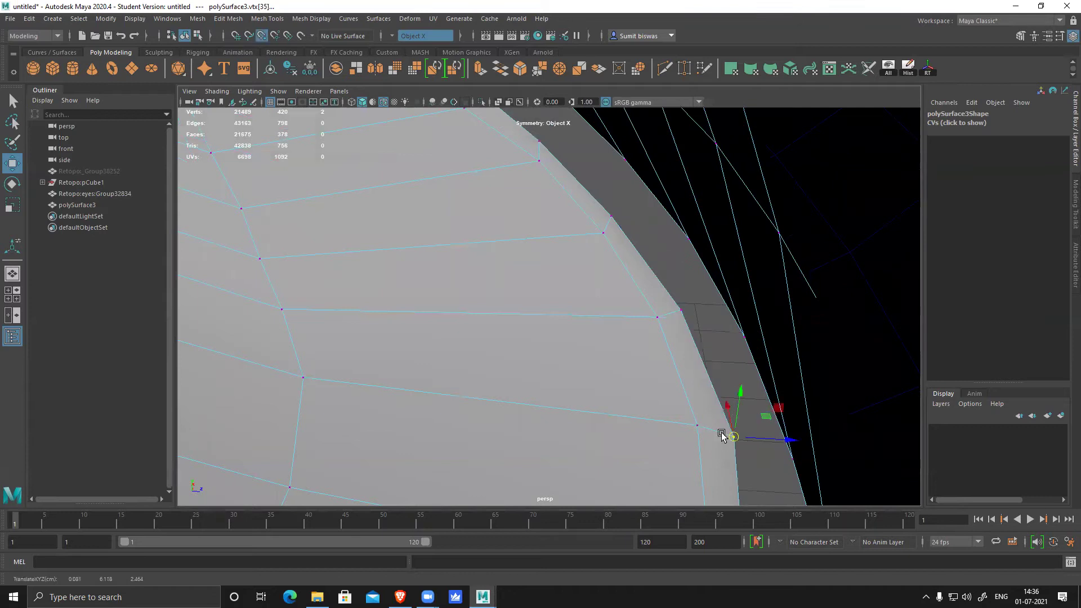
{"action": "scroll", "coordinate": [630, 405], "scroll_direction": "down", "scroll_amount": 3}
{"action": "left_click_drag", "start_coordinate": [625, 403], "coordinate": [516, 201], "text": "alt"}
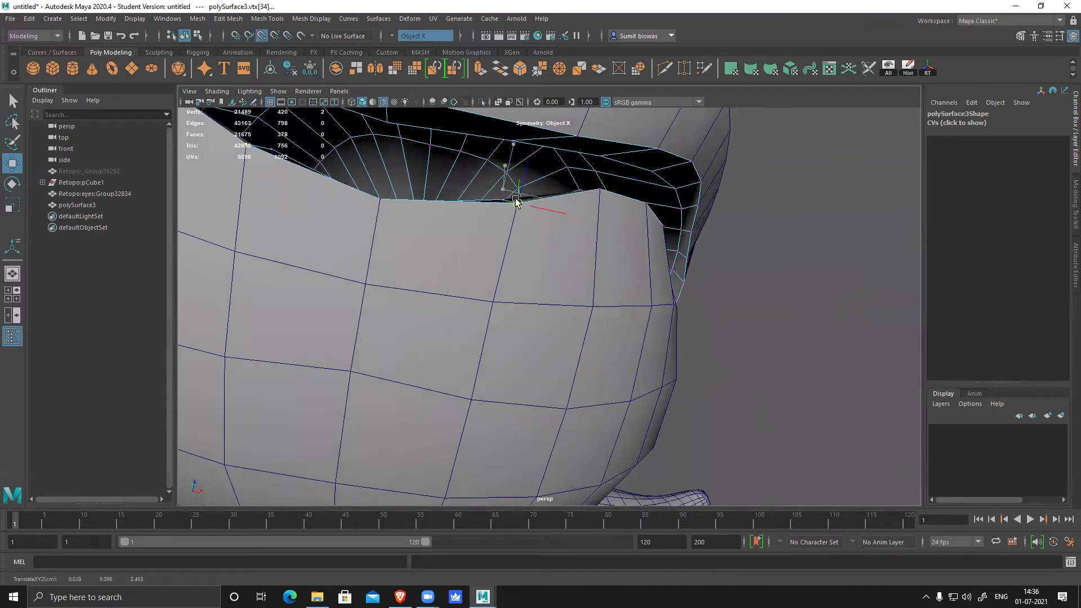
{"action": "left_click_drag", "start_coordinate": [648, 325], "coordinate": [577, 317], "text": "alt"}
{"action": "right_click_drag", "start_coordinate": [577, 317], "coordinate": [454, 303], "text": "alt"}
{"action": "left_click_drag", "start_coordinate": [454, 303], "coordinate": [509, 223], "text": "alt"}
- Isolate the inner mouth mesh in object mode and insert an edge loop just inside its lip border with Multi-Cut
{"action": "right_click_drag", "start_coordinate": [509, 223], "coordinate": [617, 172]}
{"action": "left_click_drag", "start_coordinate": [617, 248], "coordinate": [542, 241], "text": "alt"}
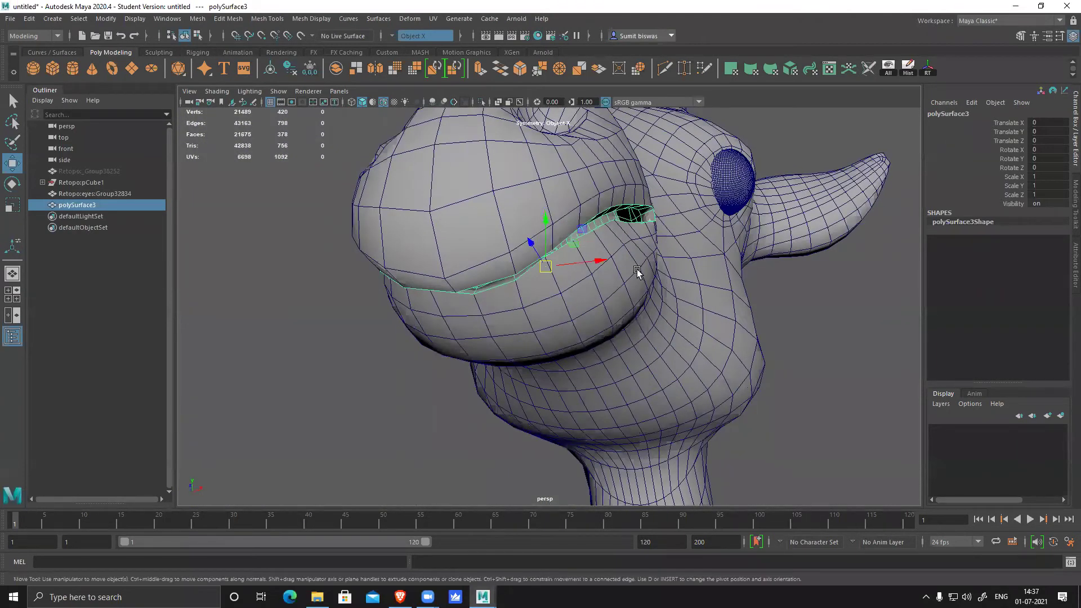
{"action": "key", "text": "alt+h"}
{"action": "left_click_drag", "start_coordinate": [612, 300], "coordinate": [595, 242], "text": "alt"}
{"action": "scroll", "coordinate": [568, 206], "scroll_direction": "up", "scroll_amount": 3}
{"action": "scroll", "coordinate": [573, 258], "scroll_direction": "up", "scroll_amount": 3}
{"action": "right_click_drag", "start_coordinate": [643, 214], "coordinate": [436, 200], "text": "shift"}
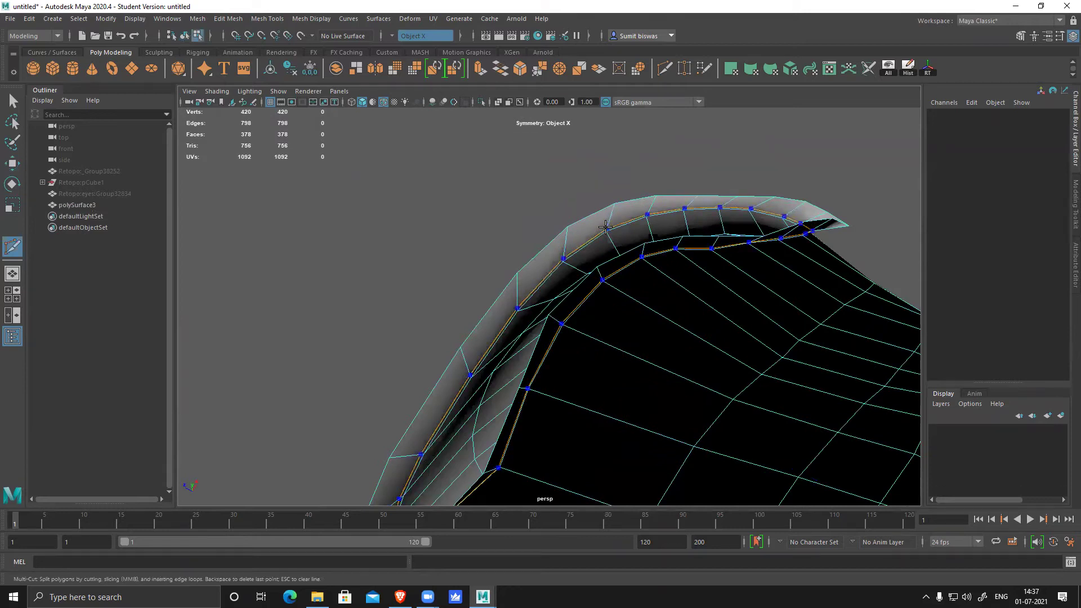
{"action": "left_click", "coordinate": [605, 227], "text": "ctrl"}
{"action": "left_click_drag", "start_coordinate": [707, 307], "coordinate": [641, 341], "text": "alt"}
{"action": "key", "text": "w"}
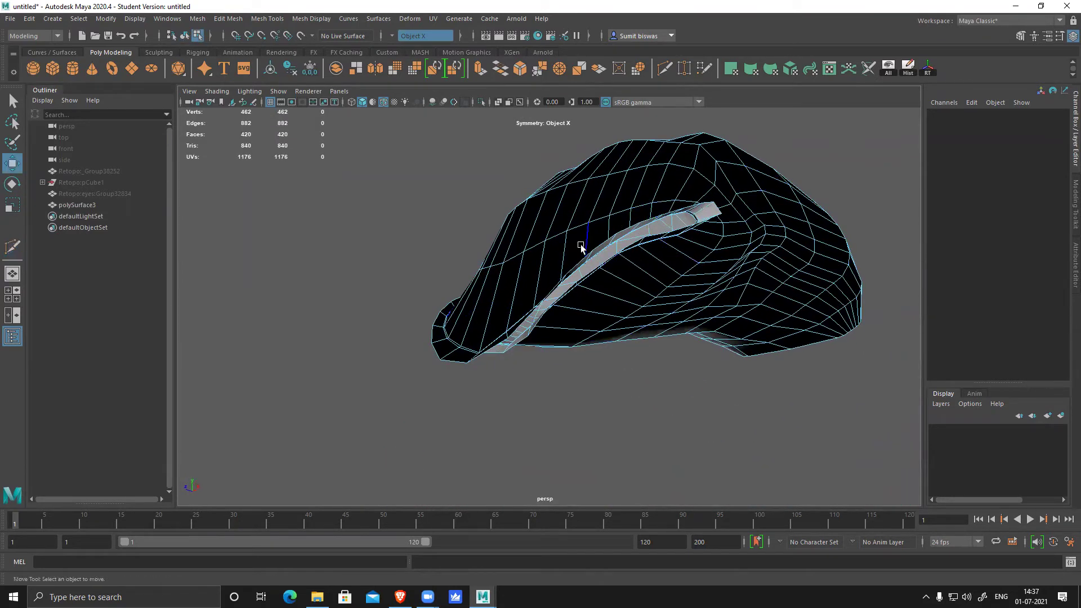
- Unhide the Retopo:pCube1 head mesh around the inner mouth mesh, leaving the eyes hidden
{"action": "left_click", "coordinate": [745, 205]}
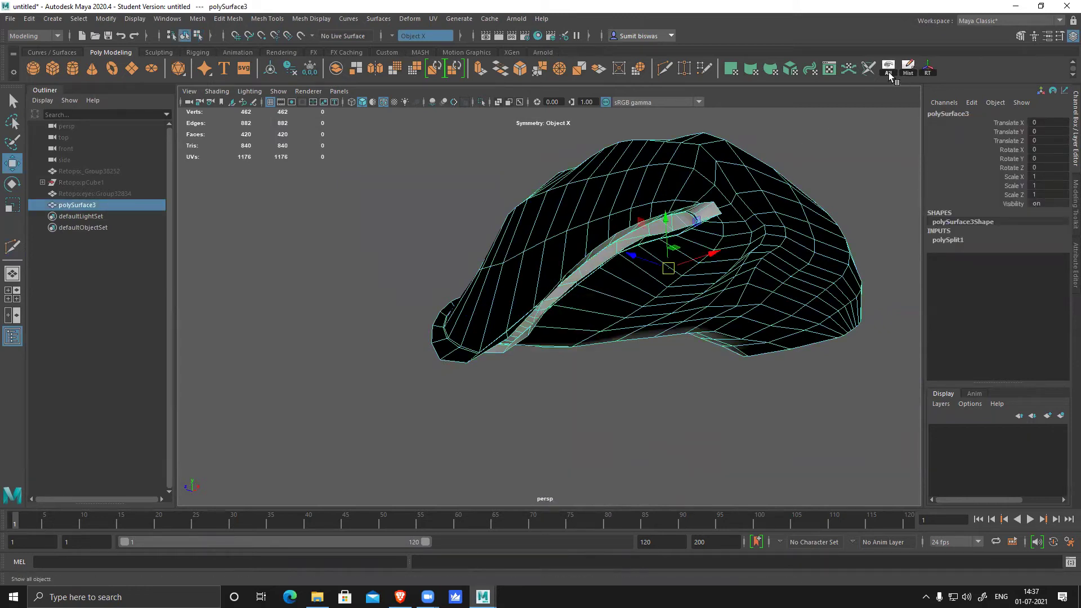
{"action": "left_click", "coordinate": [103, 193]}
{"action": "key", "text": "shift+h"}
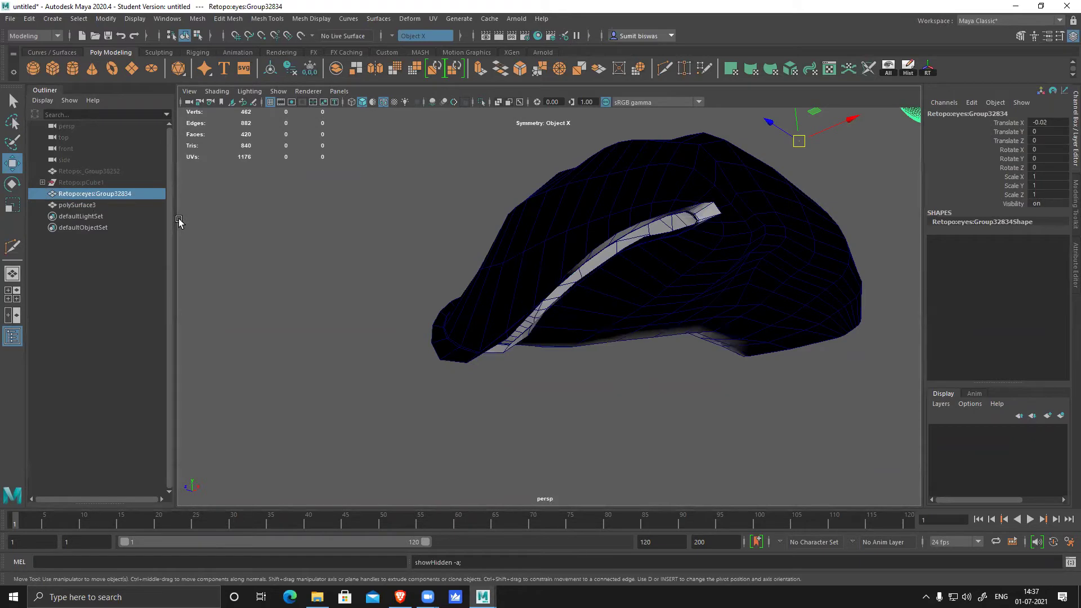
{"action": "left_click", "coordinate": [79, 183]}
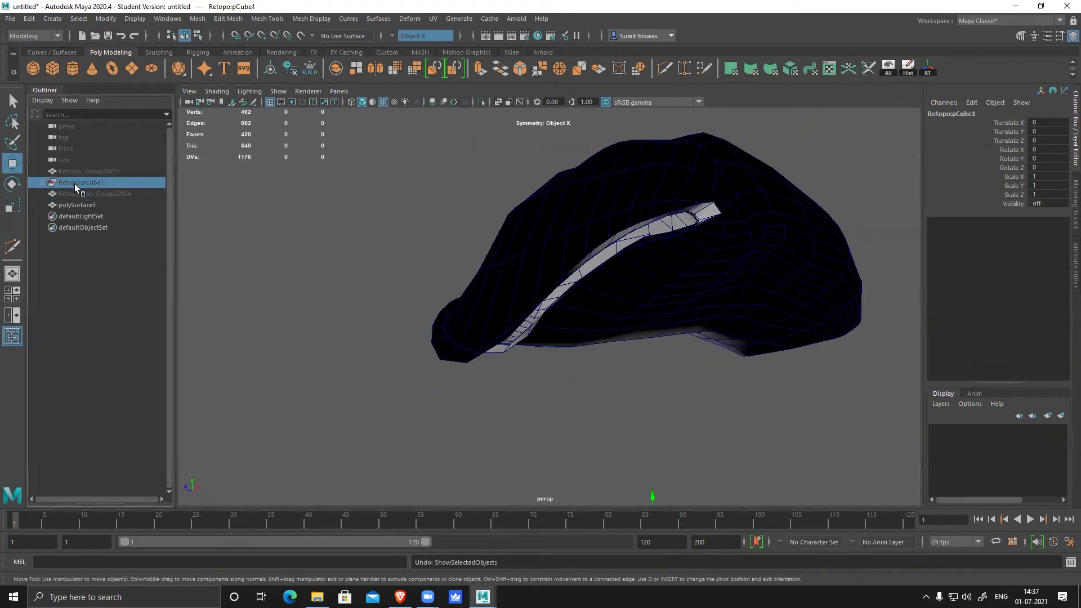
{"action": "key", "text": "shift+h"}
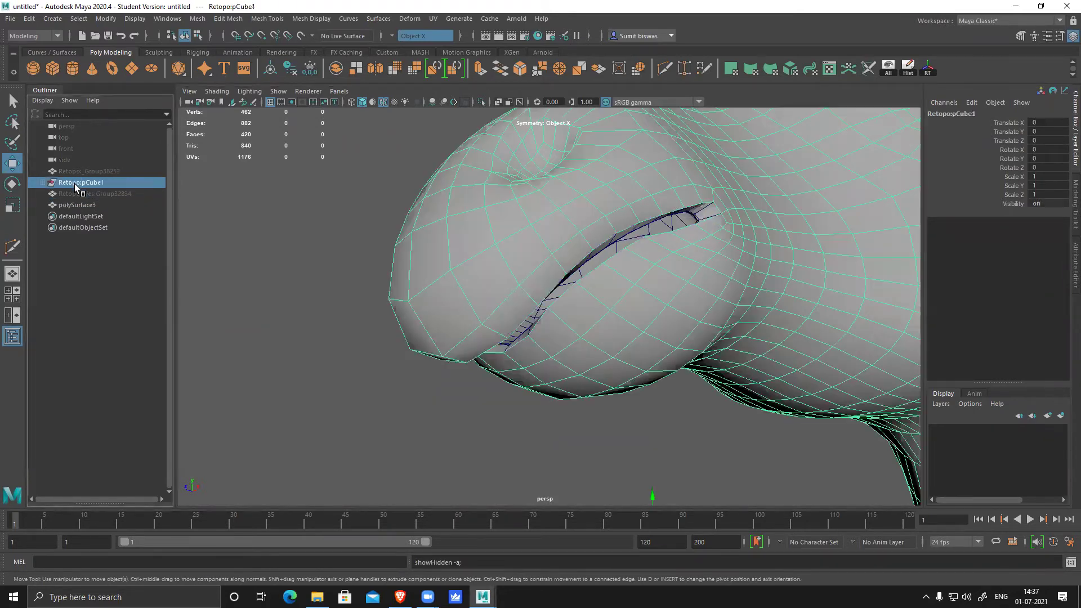
{"action": "left_click_drag", "start_coordinate": [589, 259], "coordinate": [583, 266], "text": "alt"}
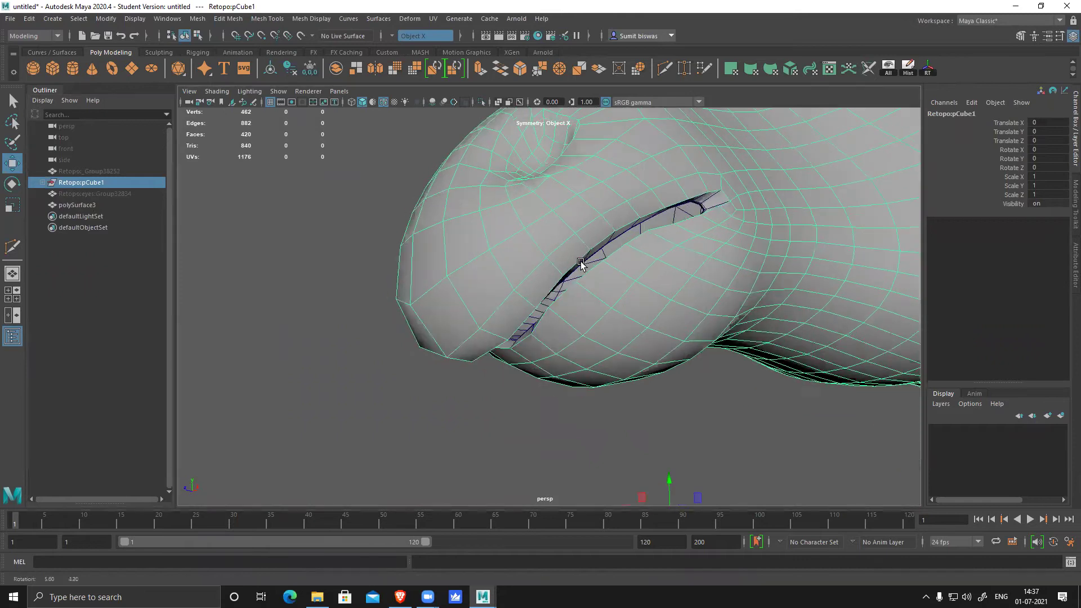
- Combine the inner mouth mesh and the retopologized head mesh into one object
{"action": "left_click", "coordinate": [717, 199], "text": "shift"}
{"action": "left_click_drag", "start_coordinate": [626, 339], "coordinate": [770, 321], "text": "alt"}
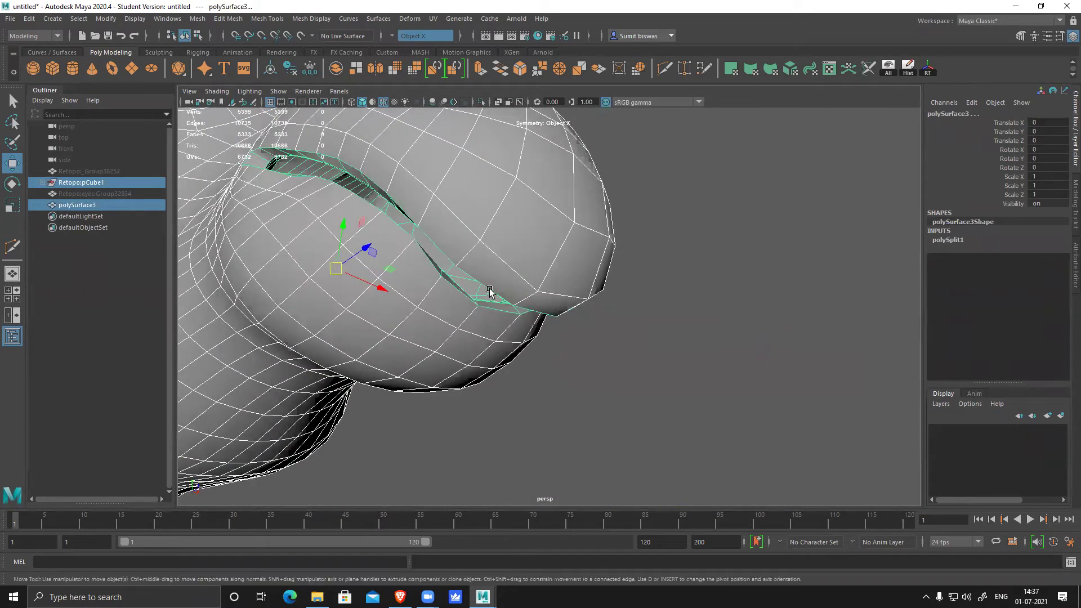
{"action": "left_click", "coordinate": [336, 68]}
{"action": "left_click_drag", "start_coordinate": [580, 292], "coordinate": [535, 221], "text": "alt"}
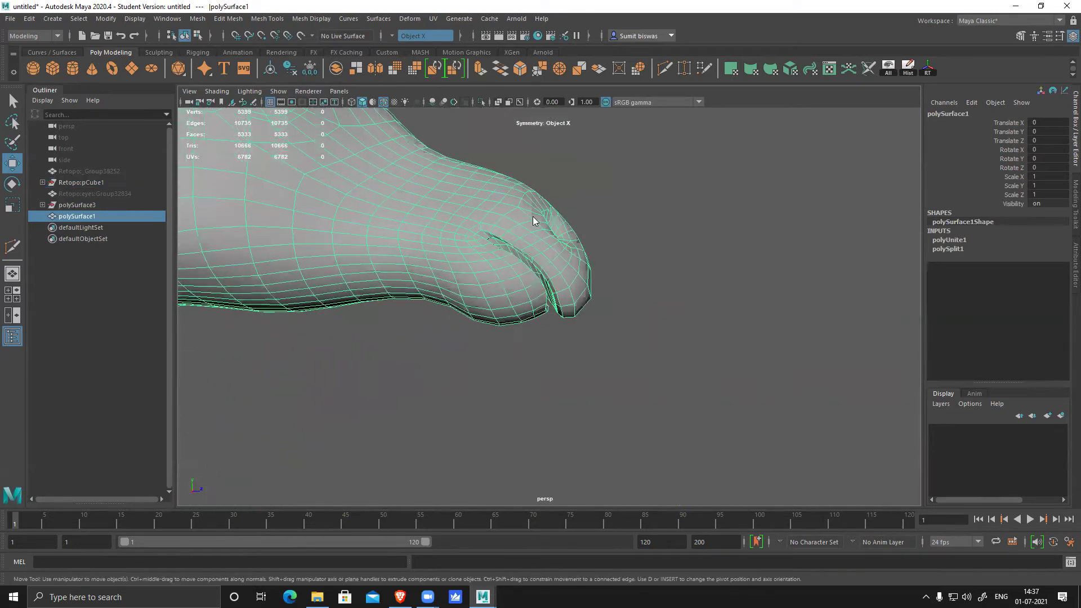
- Try to merge the vertices around the muzzle with a distance threshold of 0.01
{"action": "right_click_drag", "start_coordinate": [534, 221], "coordinate": [471, 204]}
{"action": "double_click", "coordinate": [477, 253]}
{"action": "right_click_drag", "start_coordinate": [477, 252], "coordinate": [524, 147], "text": "shift"}
{"action": "left_click_drag", "start_coordinate": [563, 253], "coordinate": [548, 272], "text": "alt"}
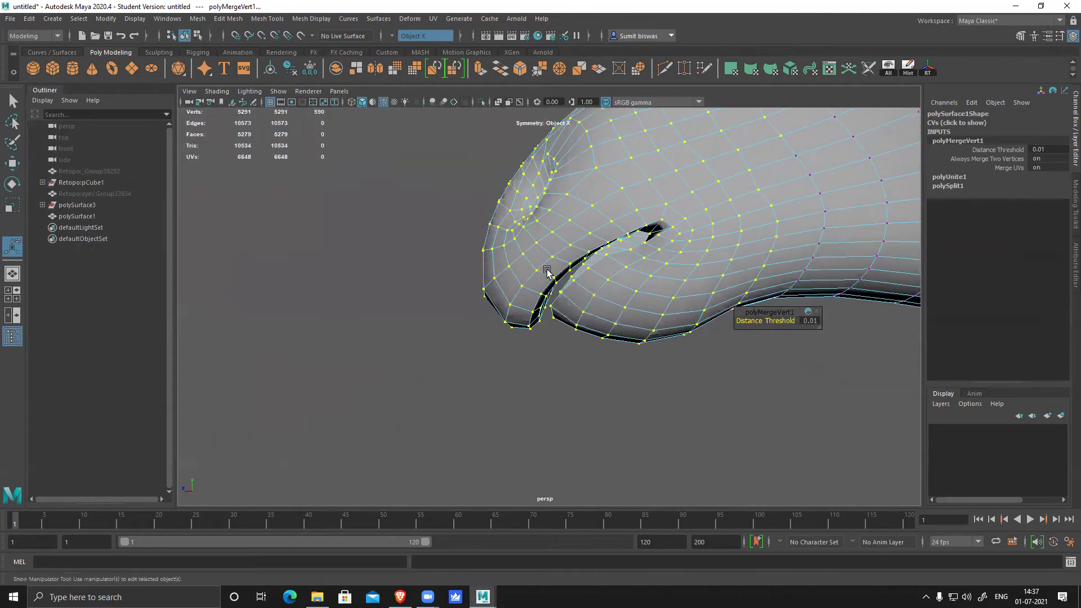
- Examine the merged lips and mouth corners from several angles, checking the edges around the mouth opening
{"action": "left_click_drag", "start_coordinate": [634, 263], "coordinate": [569, 330], "text": "alt"}
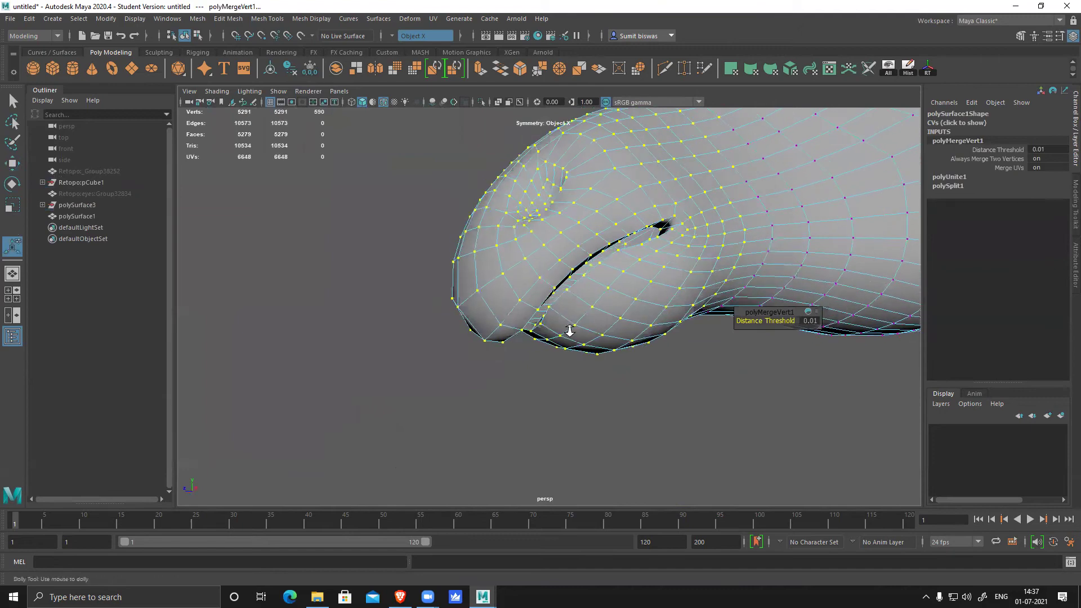
{"action": "scroll", "coordinate": [509, 348], "scroll_direction": "up", "scroll_amount": 5}
{"action": "left_click_drag", "start_coordinate": [519, 356], "coordinate": [640, 370], "text": "alt"}
{"action": "scroll", "coordinate": [641, 370], "scroll_direction": "down", "scroll_amount": 9}
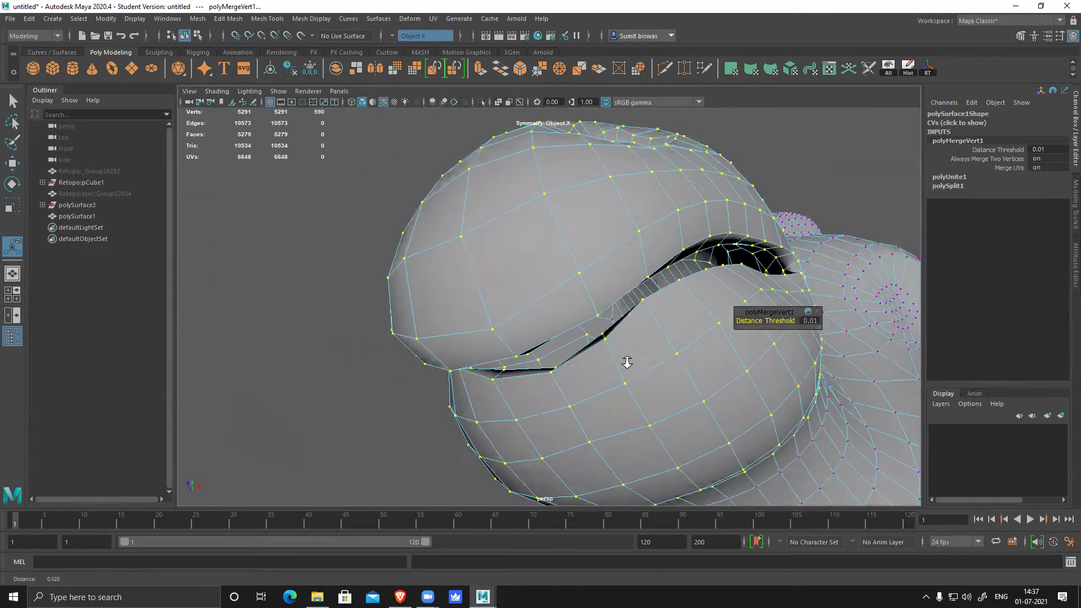
{"action": "right_click_drag", "start_coordinate": [552, 287], "coordinate": [597, 304]}
{"action": "scroll", "coordinate": [609, 376], "scroll_direction": "up", "scroll_amount": 1}
{"action": "left_click_drag", "start_coordinate": [597, 305], "coordinate": [700, 375], "text": "alt"}
{"action": "scroll", "coordinate": [610, 377], "scroll_direction": "up", "scroll_amount": 3}
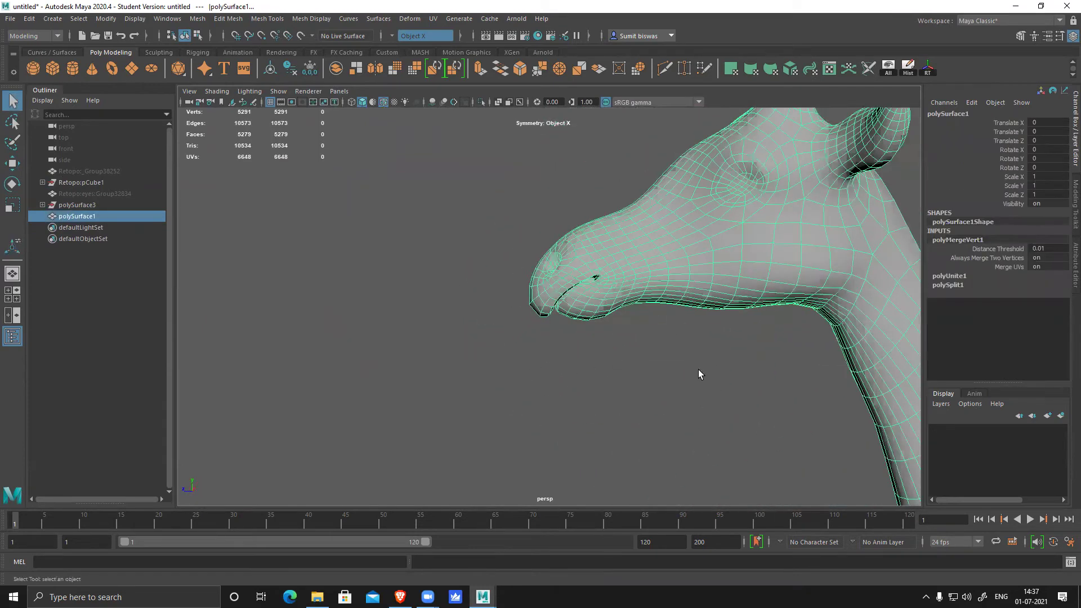
{"action": "right_click_drag", "start_coordinate": [748, 375], "coordinate": [640, 340], "text": "alt"}
{"action": "mouse_move", "coordinate": [640, 340]}
{"action": "left_mouse_down", "text": "alt"}
{"action": "mouse_move", "coordinate": [659, 357]}
{"action": "mouse_move", "coordinate": [625, 333]}
{"action": "left_mouse_up", "text": "alt"}
{"action": "right_click_drag", "start_coordinate": [625, 333], "coordinate": [726, 393], "text": "alt"}
{"action": "scroll", "coordinate": [725, 392], "scroll_direction": "up", "scroll_amount": 5}
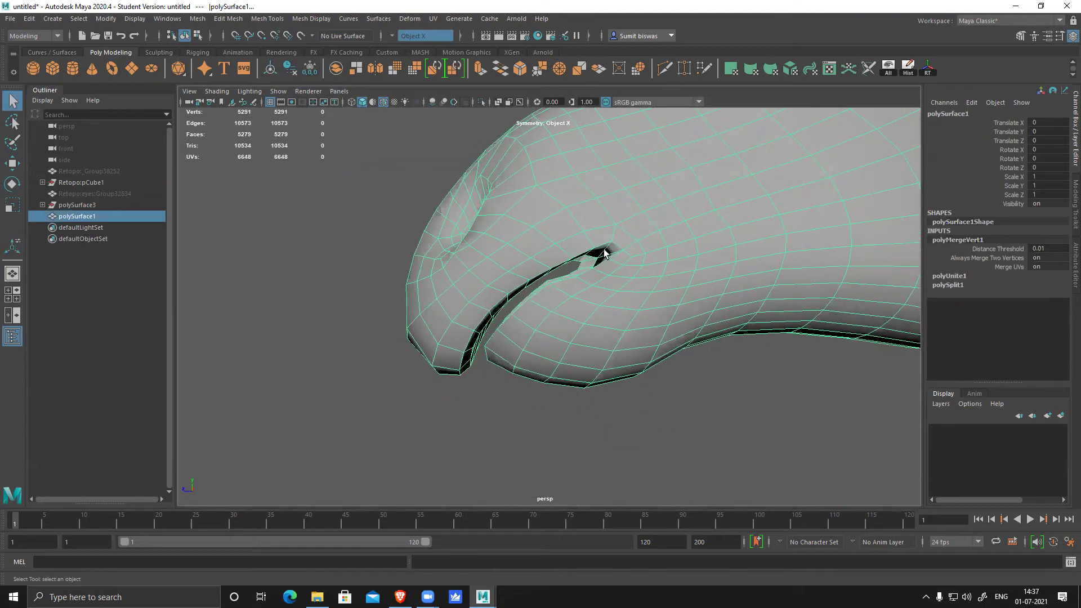
{"action": "right_click_drag", "start_coordinate": [605, 253], "coordinate": [683, 246], "text": "alt"}
{"action": "middle_click_drag", "start_coordinate": [683, 246], "coordinate": [642, 268], "text": "alt"}
{"action": "right_click_drag", "start_coordinate": [622, 237], "coordinate": [610, 202]}
{"action": "left_click", "coordinate": [588, 208]}
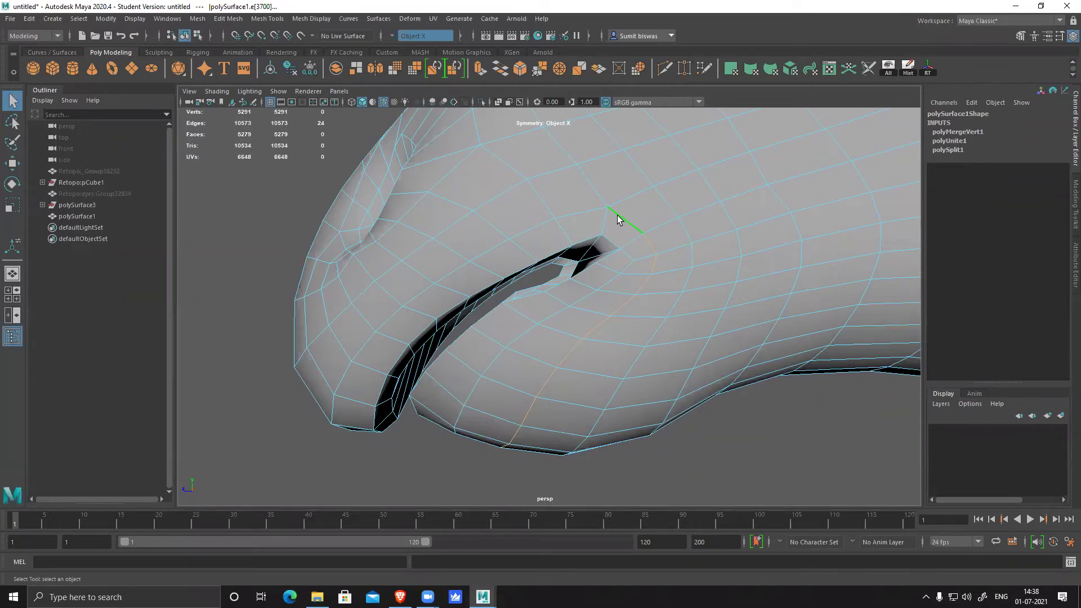
{"action": "left_click_drag", "start_coordinate": [695, 251], "coordinate": [819, 231], "text": "alt"}
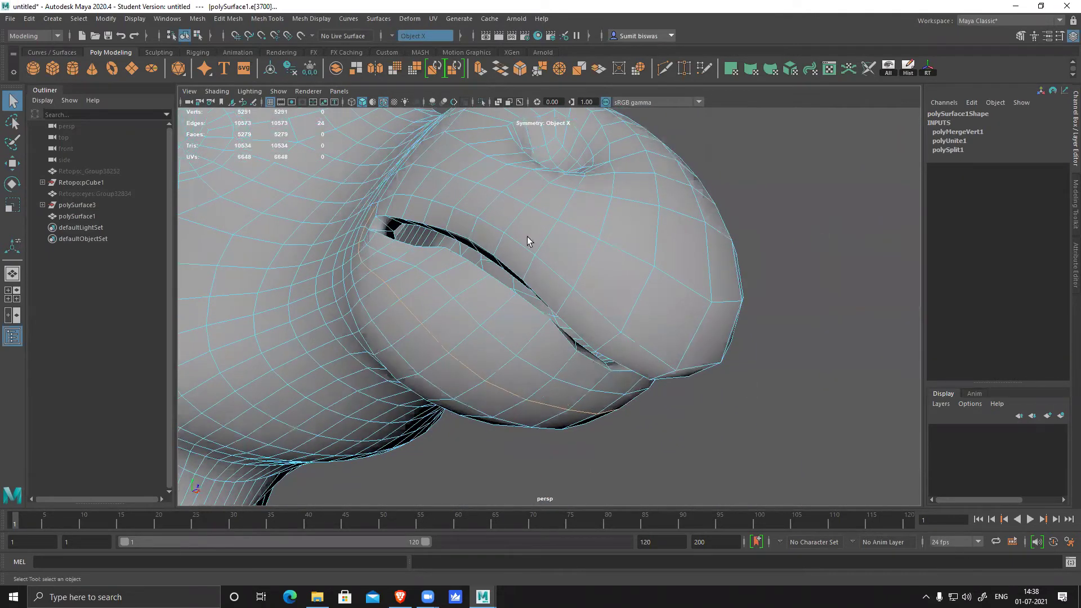
{"action": "scroll", "coordinate": [499, 269], "scroll_direction": "up", "scroll_amount": 3}
{"action": "double_click", "coordinate": [485, 234]}
{"action": "left_click_drag", "start_coordinate": [548, 247], "coordinate": [591, 268], "text": "alt"}
{"action": "left_click_drag", "start_coordinate": [576, 367], "coordinate": [417, 332], "text": "alt"}
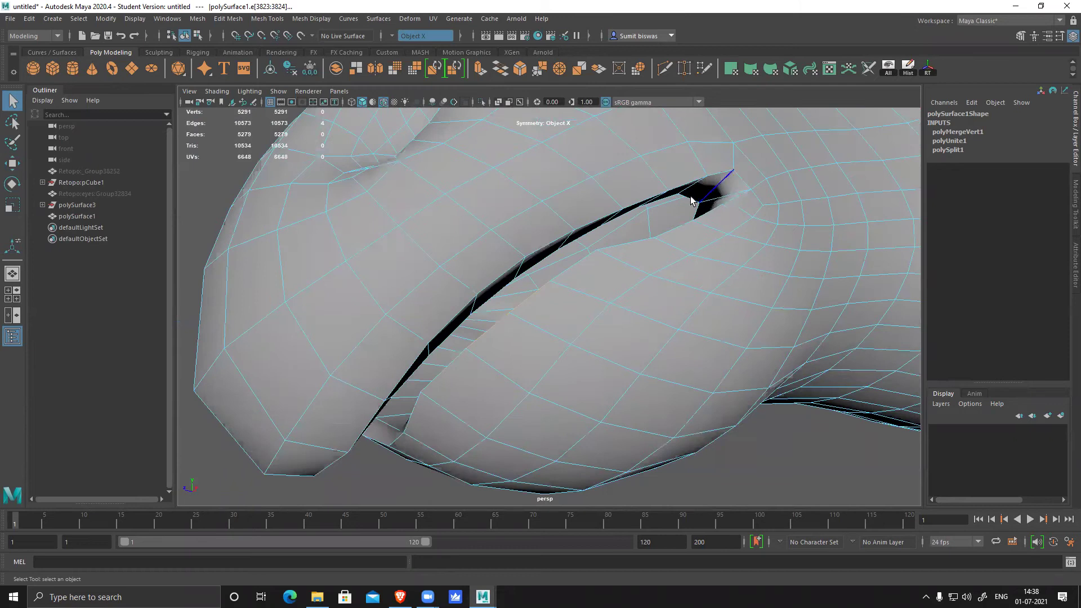
- Undo the edge selections and the vertex merge on the muzzle
{"action": "left_click", "coordinate": [760, 259]}
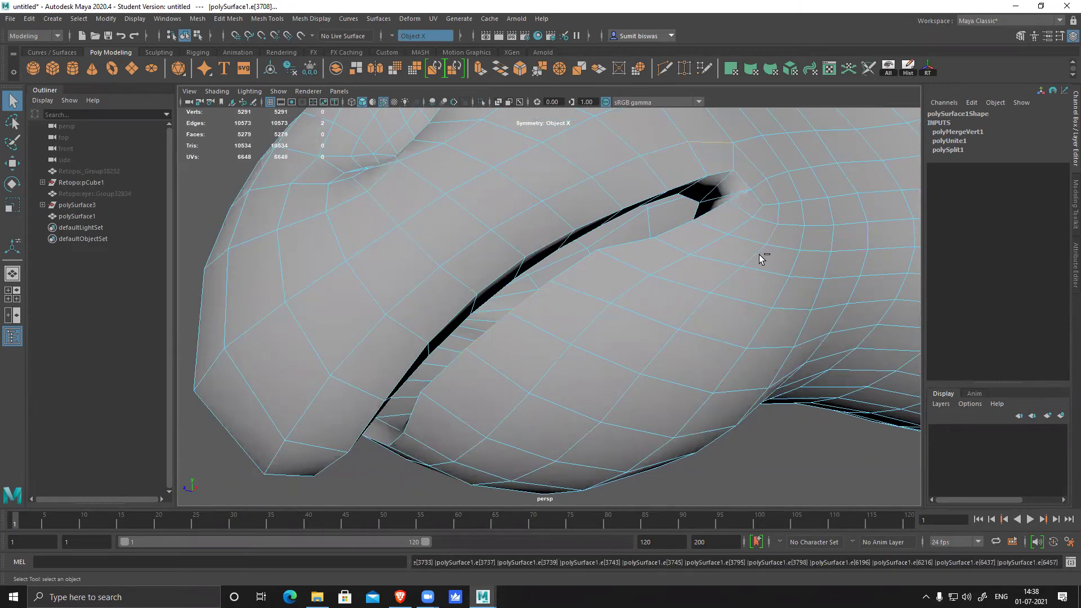
{"action": "key", "text": "ctrl+z"}
{"action": "key", "text": "ctrl+z"}
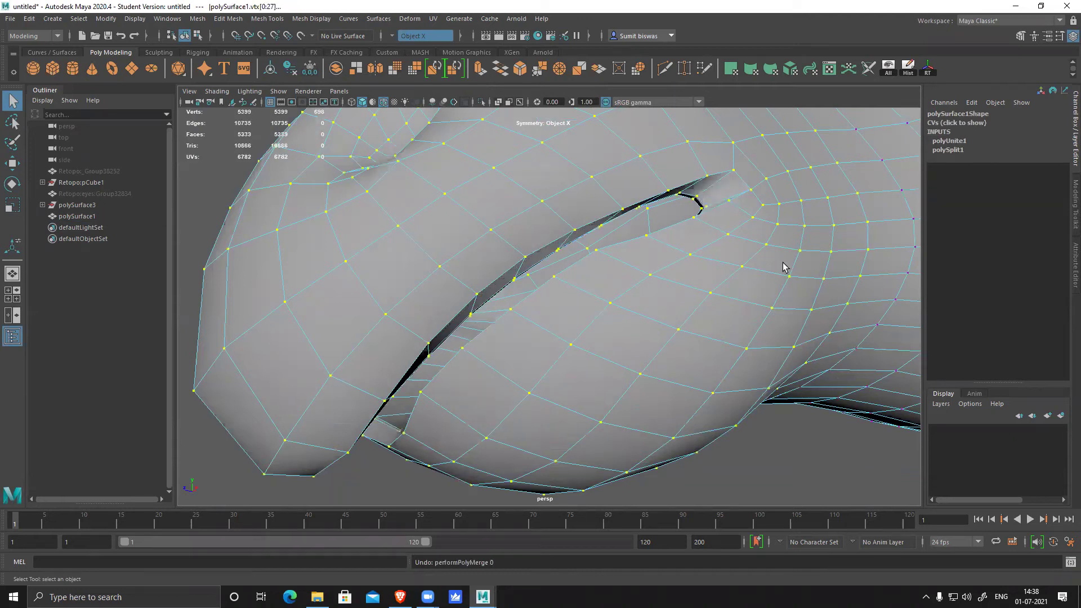
- Merge the selected muzzle vertices again with a smaller distance threshold set in the Merge Vertices options
{"action": "scroll", "coordinate": [760, 264], "scroll_direction": "down", "scroll_amount": 5}
{"action": "right_click_drag", "start_coordinate": [617, 241], "coordinate": [617, 161], "text": "shift"}
{"action": "right_click_drag", "start_coordinate": [696, 147], "coordinate": [696, 145], "text": "shift"}
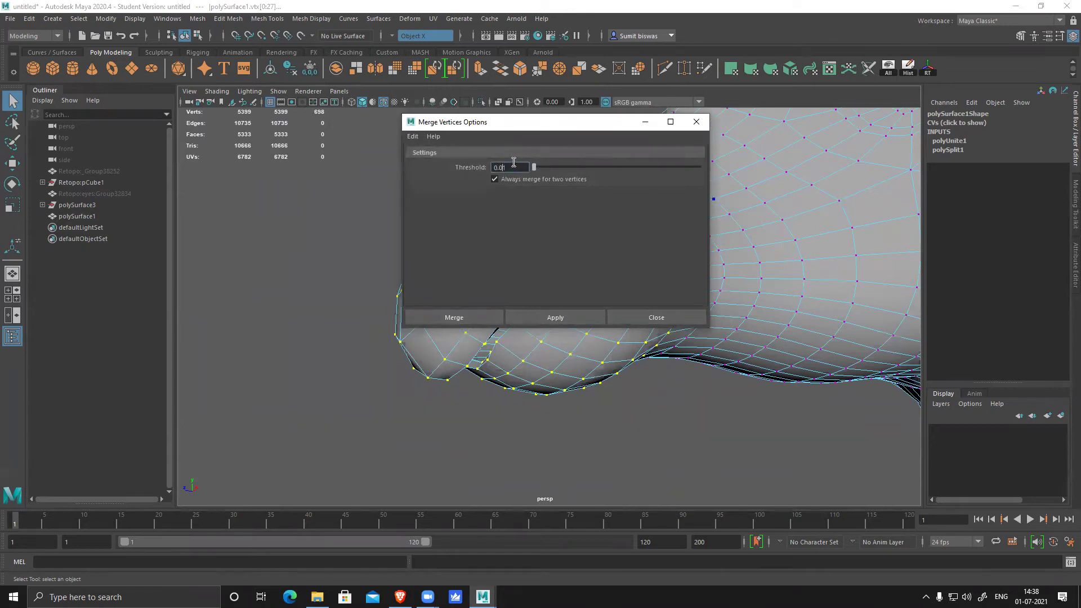
{"action": "left_click", "coordinate": [537, 317]}
{"action": "left_click", "coordinate": [477, 315]}
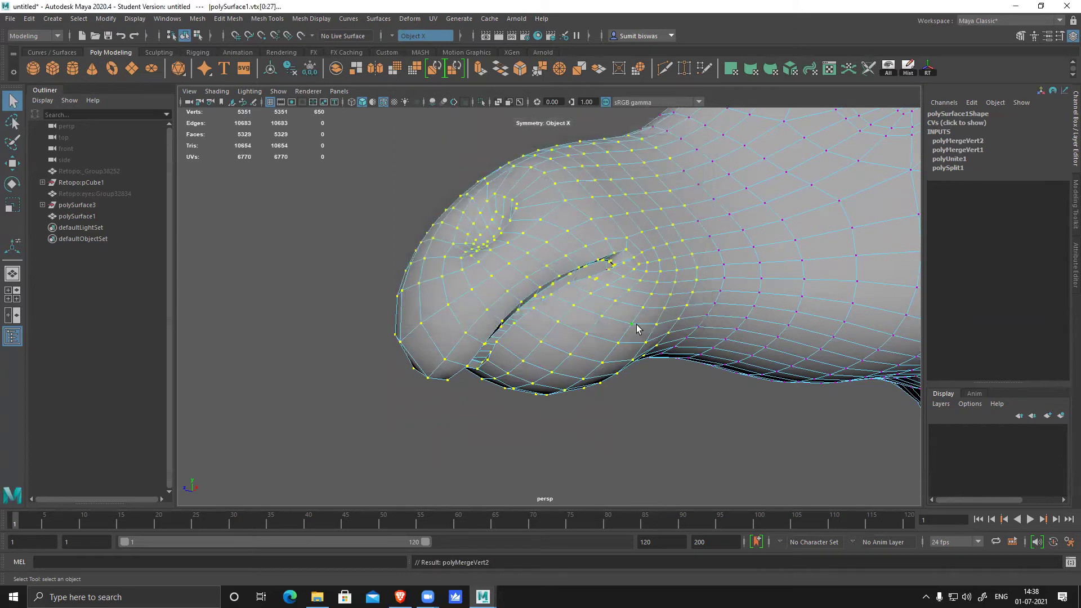
- Test the weld at the mouth corner by moving two of its vertices, undoing each move
{"action": "left_click_drag", "start_coordinate": [557, 306], "coordinate": [562, 314], "text": "alt"}
{"action": "right_click_drag", "start_coordinate": [562, 314], "coordinate": [662, 341], "text": "alt"}
{"action": "middle_click_drag", "start_coordinate": [670, 276], "coordinate": [575, 307], "text": "alt"}
{"action": "left_click_drag", "start_coordinate": [575, 310], "coordinate": [599, 283], "text": "alt"}
{"action": "left_click", "coordinate": [591, 246]}
{"action": "left_click_drag", "start_coordinate": [593, 246], "coordinate": [641, 297], "text": "alt"}
{"action": "key", "text": "w"}
{"action": "key", "text": "ctrl+z"}
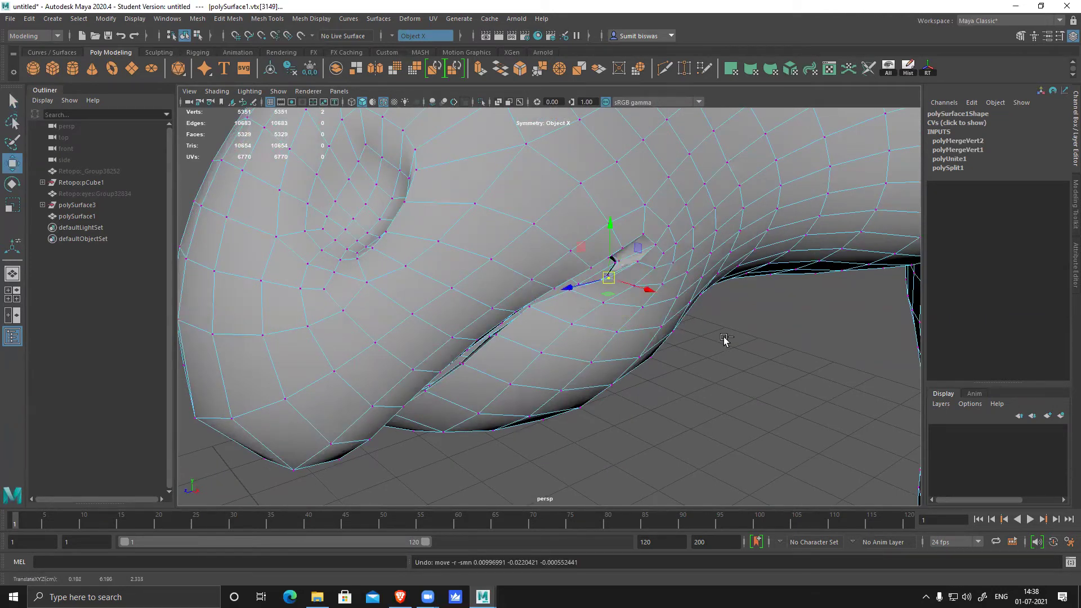
{"action": "left_click", "coordinate": [641, 262]}
{"action": "left_click_drag", "start_coordinate": [638, 267], "coordinate": [639, 267]}
{"action": "key", "text": "ctrl+z"}
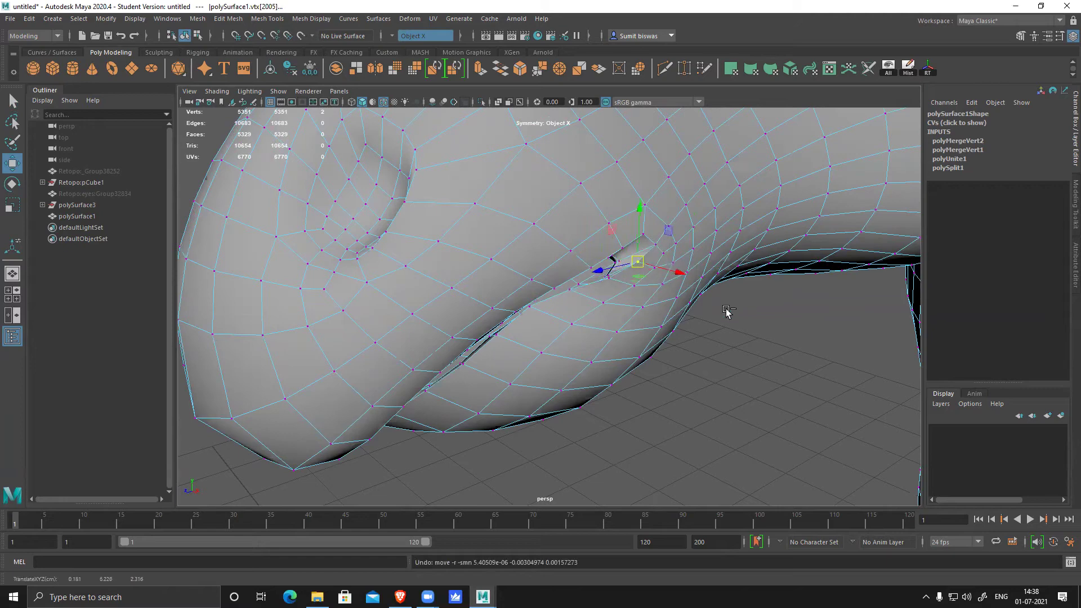
- Return the combined mesh to object mode and select the whole model
{"action": "right_click_drag", "start_coordinate": [746, 353], "coordinate": [659, 323], "text": "alt"}
{"action": "left_click_drag", "start_coordinate": [659, 323], "coordinate": [626, 242], "text": "alt"}
{"action": "right_click_drag", "start_coordinate": [626, 242], "coordinate": [665, 204]}
{"action": "left_click", "coordinate": [695, 372]}
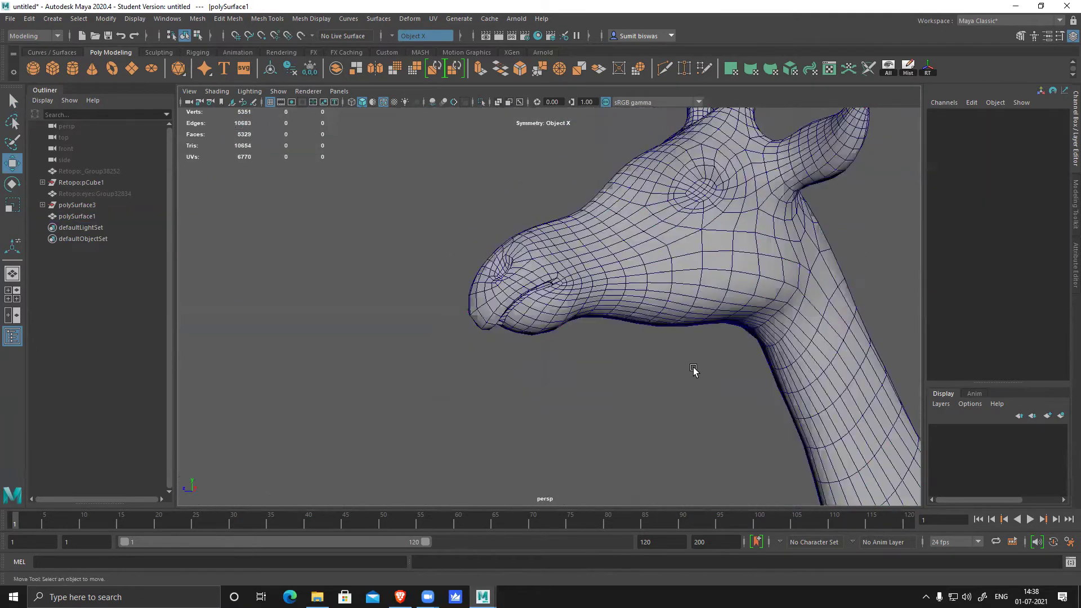
{"action": "middle_click_drag", "start_coordinate": [721, 257], "coordinate": [644, 304], "text": "alt"}
{"action": "left_click", "coordinate": [647, 268]}
- Examine the topology of the combined giraffe mesh over the head, neck, body, legs and tail
{"action": "left_click_drag", "start_coordinate": [646, 270], "coordinate": [727, 281], "text": "alt"}
{"action": "right_click_drag", "start_coordinate": [726, 281], "coordinate": [490, 222], "text": "alt"}
{"action": "left_click_drag", "start_coordinate": [490, 223], "coordinate": [506, 265], "text": "alt"}
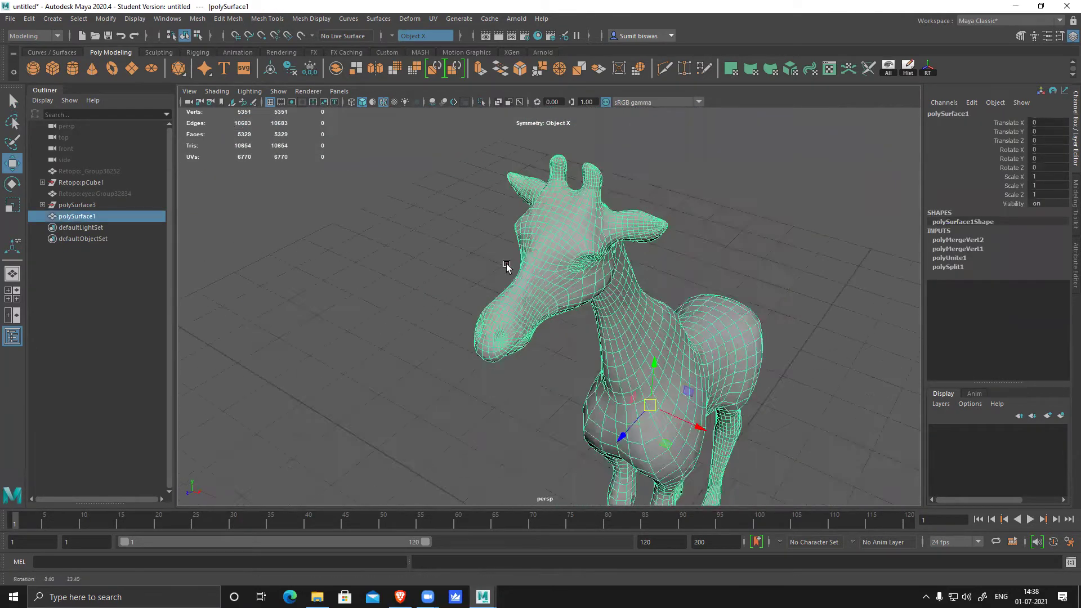
{"action": "right_click_drag", "start_coordinate": [507, 265], "coordinate": [586, 284], "text": "alt"}
{"action": "middle_click_drag", "start_coordinate": [586, 284], "coordinate": [573, 246], "text": "alt"}
{"action": "left_click_drag", "start_coordinate": [572, 246], "coordinate": [484, 236], "text": "alt"}
{"action": "middle_click_drag", "start_coordinate": [484, 236], "coordinate": [398, 164], "text": "alt"}
{"action": "left_click_drag", "start_coordinate": [552, 237], "coordinate": [563, 188], "text": "alt"}
{"action": "middle_click_drag", "start_coordinate": [563, 188], "coordinate": [592, 252], "text": "alt"}
{"action": "middle_click_drag", "start_coordinate": [615, 473], "coordinate": [586, 256], "text": "alt"}
{"action": "left_click_drag", "start_coordinate": [507, 252], "coordinate": [608, 276], "text": "alt"}
{"action": "middle_click_drag", "start_coordinate": [608, 259], "coordinate": [523, 249], "text": "alt"}
{"action": "left_click_drag", "start_coordinate": [523, 249], "coordinate": [317, 294], "text": "alt"}
{"action": "middle_click_drag", "start_coordinate": [507, 264], "coordinate": [409, 308], "text": "alt"}
{"action": "right_click_drag", "start_coordinate": [409, 309], "coordinate": [694, 309], "text": "alt"}
{"action": "left_click_drag", "start_coordinate": [695, 309], "coordinate": [625, 306], "text": "alt"}
{"action": "middle_click_drag", "start_coordinate": [625, 306], "coordinate": [557, 315], "text": "alt"}
{"action": "right_click_drag", "start_coordinate": [557, 316], "coordinate": [662, 320], "text": "alt"}
{"action": "left_click_drag", "start_coordinate": [663, 322], "coordinate": [621, 287], "text": "alt"}
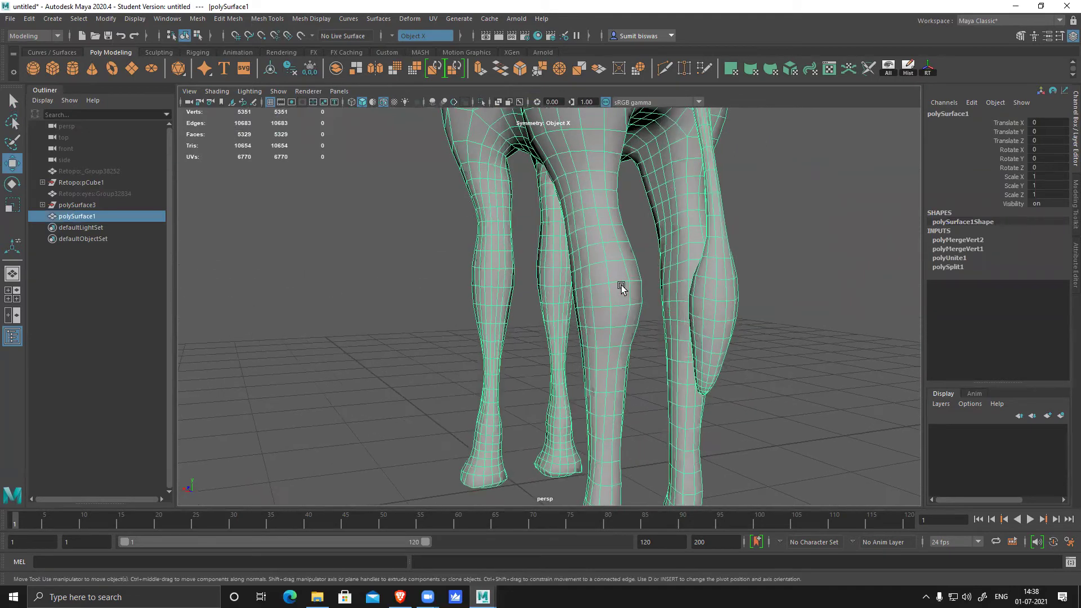
{"action": "scroll", "coordinate": [609, 188], "scroll_direction": "down", "scroll_amount": 5}
{"action": "left_click_drag", "start_coordinate": [514, 316], "coordinate": [631, 332], "text": "alt"}
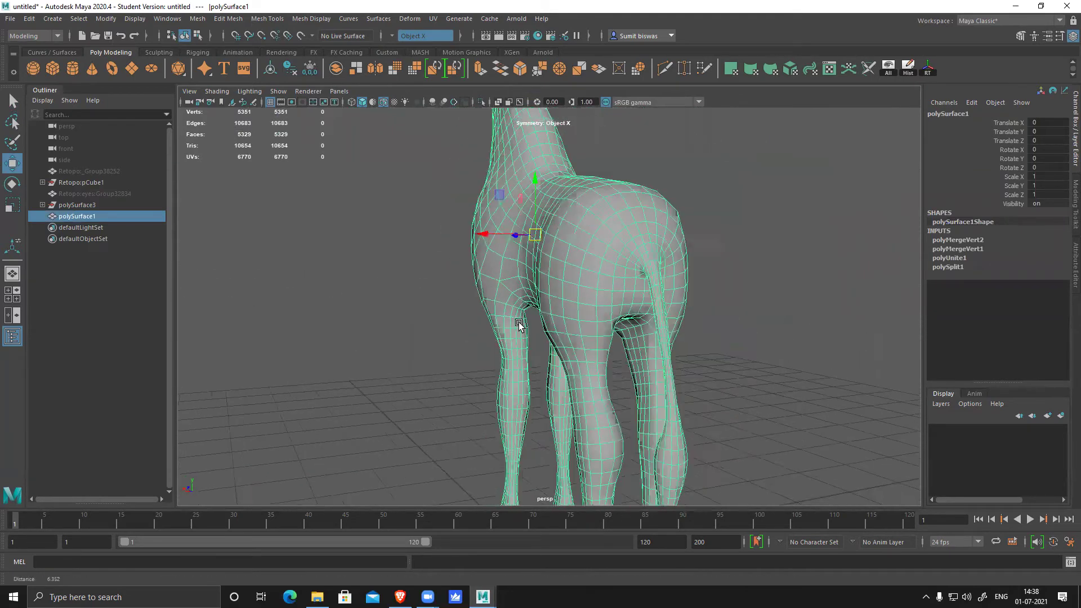
{"action": "middle_click_drag", "start_coordinate": [631, 332], "coordinate": [607, 243], "text": "alt"}
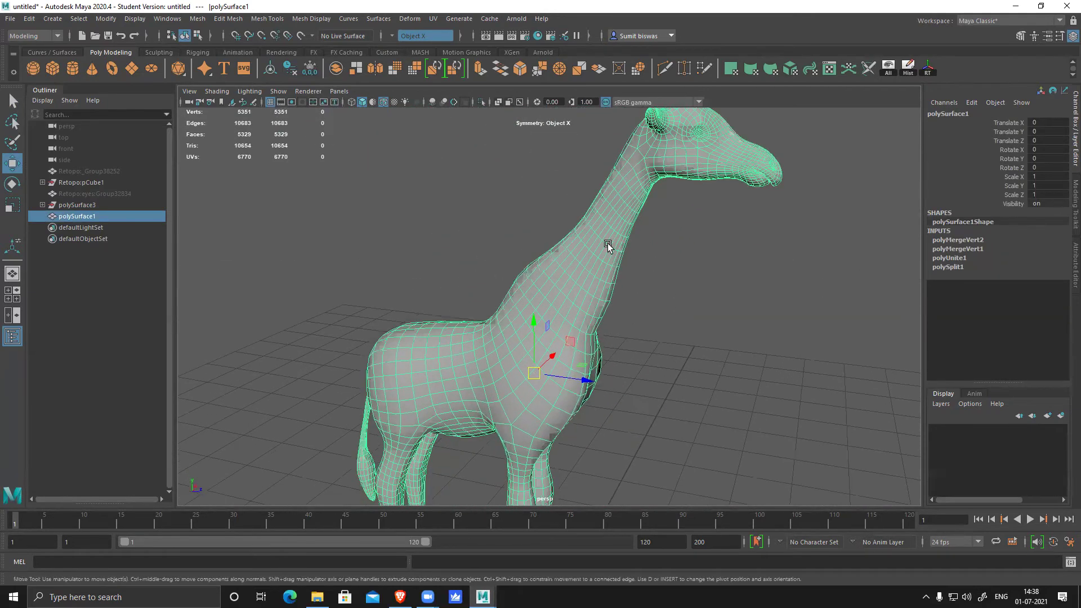
{"action": "left_click_drag", "start_coordinate": [624, 177], "coordinate": [607, 220], "text": "alt"}
{"action": "scroll", "coordinate": [607, 220], "scroll_direction": "up", "scroll_amount": 2}
{"action": "middle_click_drag", "start_coordinate": [607, 220], "coordinate": [605, 312], "text": "alt"}
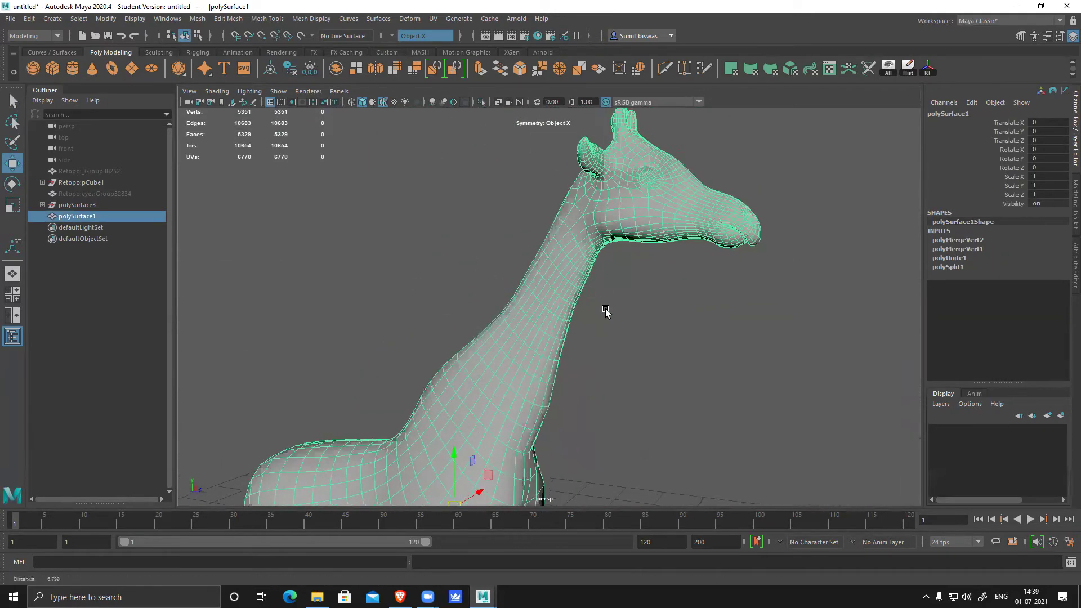
{"action": "left_click_drag", "start_coordinate": [606, 312], "coordinate": [408, 311], "text": "alt"}
{"action": "right_click_drag", "start_coordinate": [414, 271], "coordinate": [458, 184], "text": "alt"}
{"action": "middle_click_drag", "start_coordinate": [563, 360], "coordinate": [534, 212], "text": "alt"}
{"action": "left_click_drag", "start_coordinate": [574, 298], "coordinate": [531, 292], "text": "alt"}
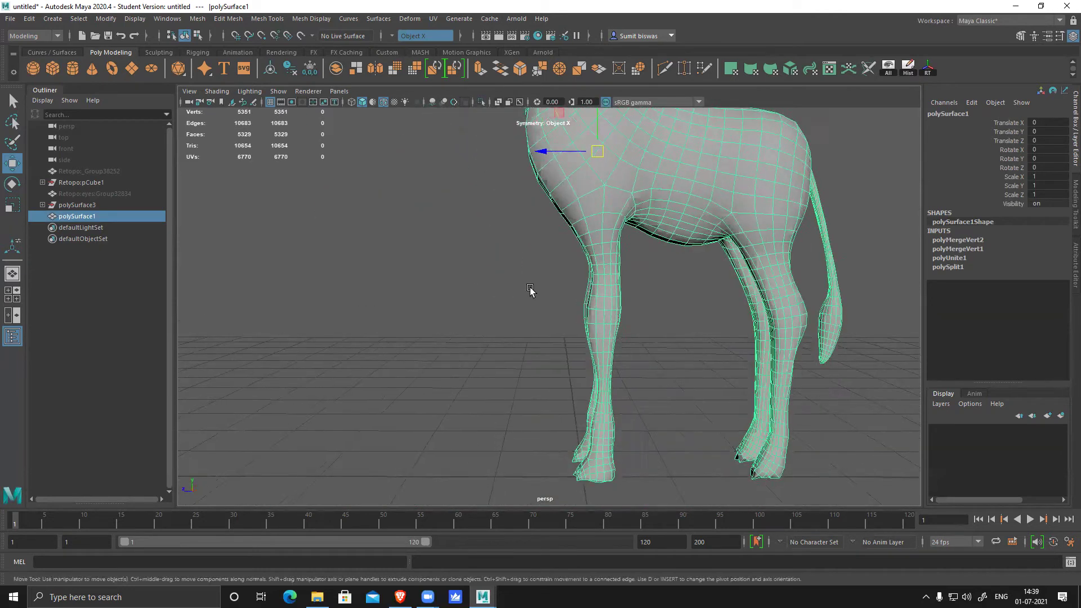
- Switch the giraffe mesh to face mode and select four neighbouring faces at the hind leg's knee joint with symmetry on
{"action": "right_click_drag", "start_coordinate": [531, 292], "coordinate": [685, 377], "text": "alt"}
{"action": "middle_click_drag", "start_coordinate": [685, 377], "coordinate": [631, 321], "text": "alt"}
{"action": "left_click_drag", "start_coordinate": [630, 321], "coordinate": [535, 294], "text": "alt"}
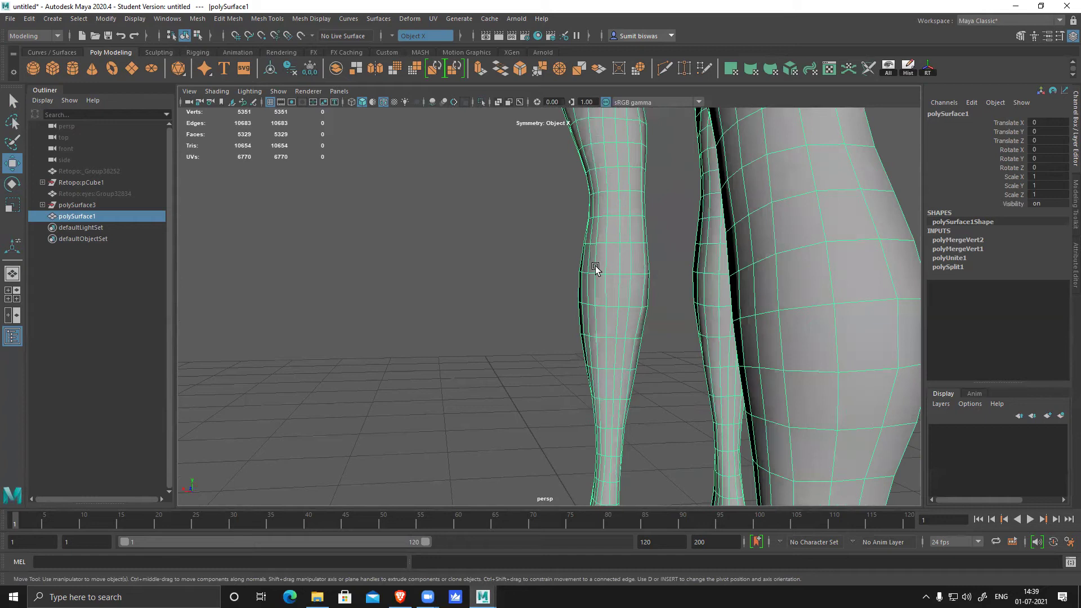
{"action": "right_click_drag", "start_coordinate": [625, 285], "coordinate": [549, 332], "text": "alt"}
{"action": "left_click_drag", "start_coordinate": [685, 354], "coordinate": [699, 353], "text": "alt"}
{"action": "middle_click_drag", "start_coordinate": [699, 353], "coordinate": [657, 345], "text": "alt"}
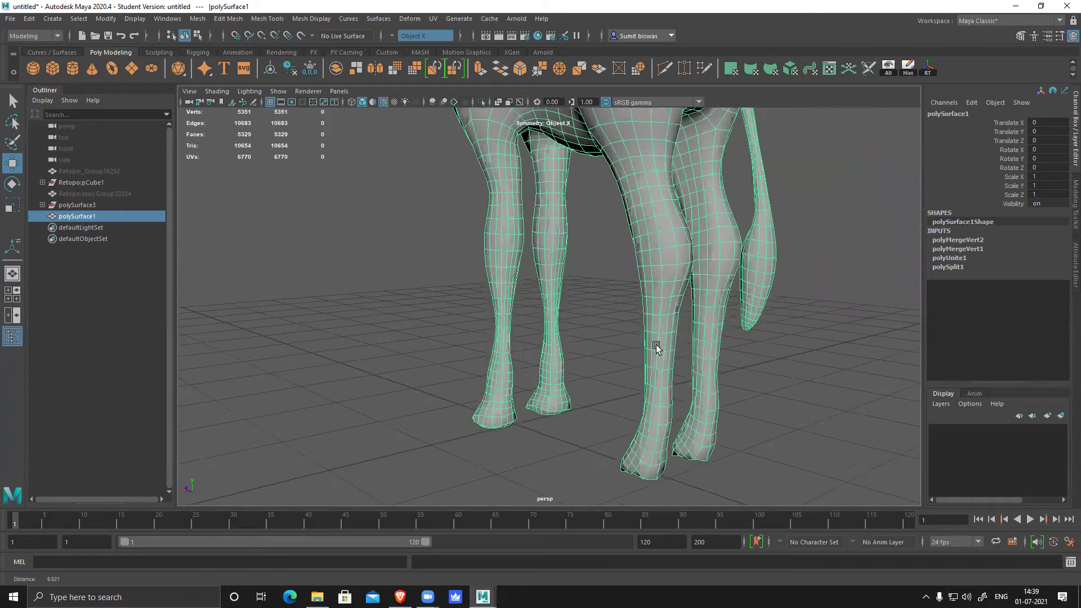
{"action": "right_click_drag", "start_coordinate": [656, 345], "coordinate": [684, 264], "text": "alt"}
{"action": "middle_click_drag", "start_coordinate": [684, 265], "coordinate": [596, 285], "text": "alt"}
{"action": "right_click_drag", "start_coordinate": [596, 285], "coordinate": [618, 232], "text": "alt"}
{"action": "key", "text": "F11"}
{"action": "left_click", "coordinate": [613, 235]}
{"action": "left_click", "coordinate": [610, 262], "text": "shift"}
{"action": "left_click", "coordinate": [630, 257], "text": "shift"}
{"action": "left_click", "coordinate": [628, 233], "text": "shift"}
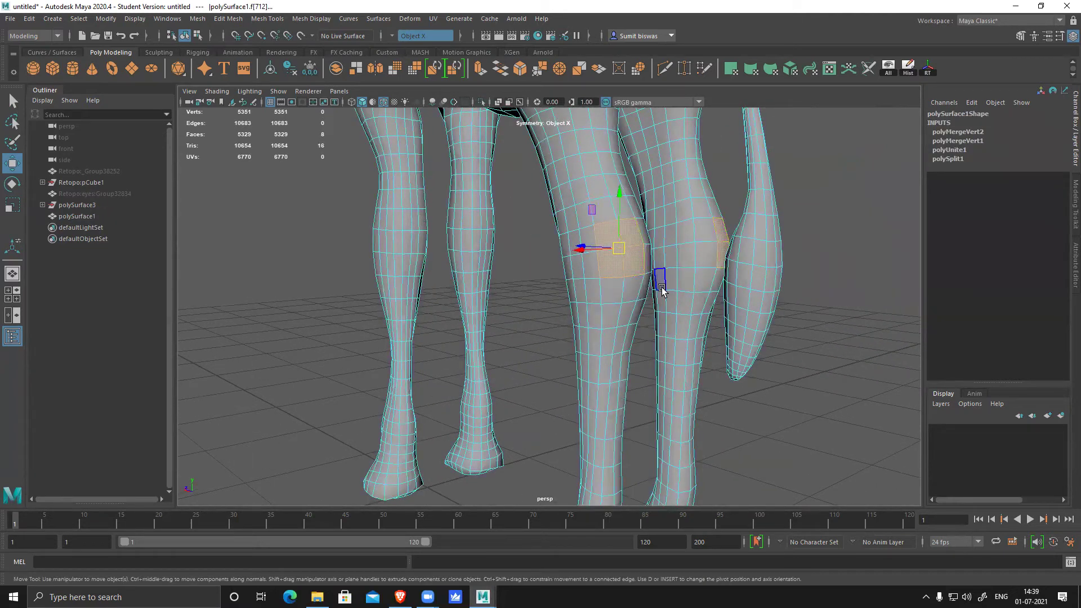
- Extend the selection to a nine-face patch on the back of each hind knee joint
{"action": "key", "text": "f"}
{"action": "right_click_drag", "start_coordinate": [665, 342], "coordinate": [505, 344], "text": "alt"}
{"action": "left_click_drag", "start_coordinate": [505, 344], "coordinate": [457, 338], "text": "alt"}
{"action": "left_click", "coordinate": [494, 318], "text": "shift"}
{"action": "left_click", "coordinate": [493, 294], "text": "shift"}
{"action": "left_click", "coordinate": [488, 354], "text": "shift"}
{"action": "left_click", "coordinate": [452, 360], "text": "shift"}
{"action": "right_click", "coordinate": [480, 303], "text": "shift"}
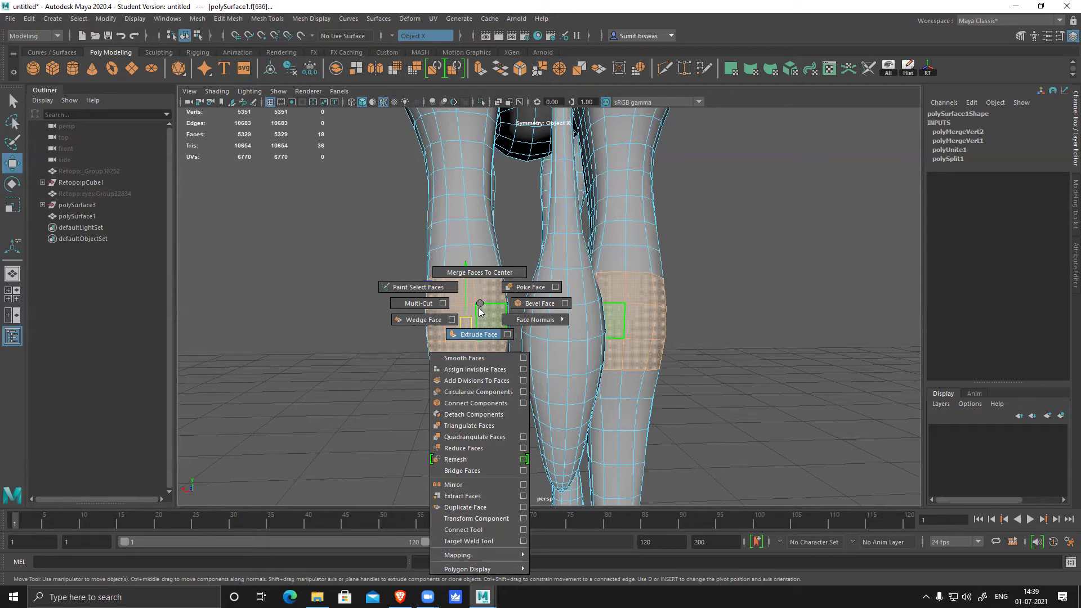
{"action": "key", "text": "r"}
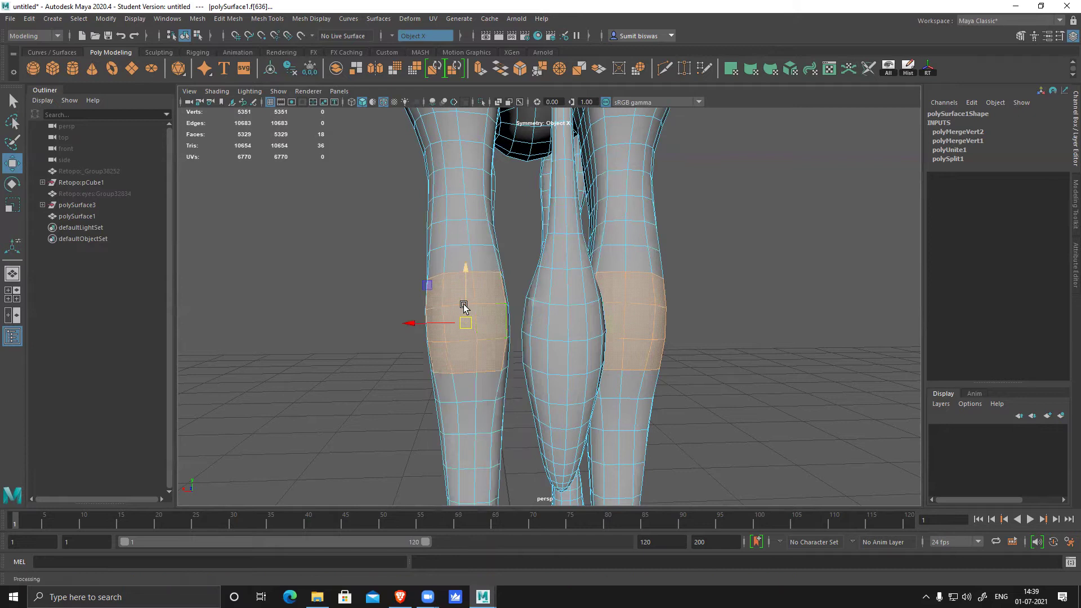
{"action": "left_click_drag", "start_coordinate": [463, 321], "coordinate": [425, 326], "text": "shift"}
{"action": "key", "text": "ctrl+z"}
- Extrude the selected knee faces, then scale and move the extruded patches to stand out from the hind legs
{"action": "right_click_drag", "start_coordinate": [424, 326], "coordinate": [483, 323], "text": "alt"}
{"action": "right_click", "coordinate": [476, 294], "text": "shift"}
{"action": "left_click_drag", "start_coordinate": [497, 340], "coordinate": [521, 361], "text": "alt"}
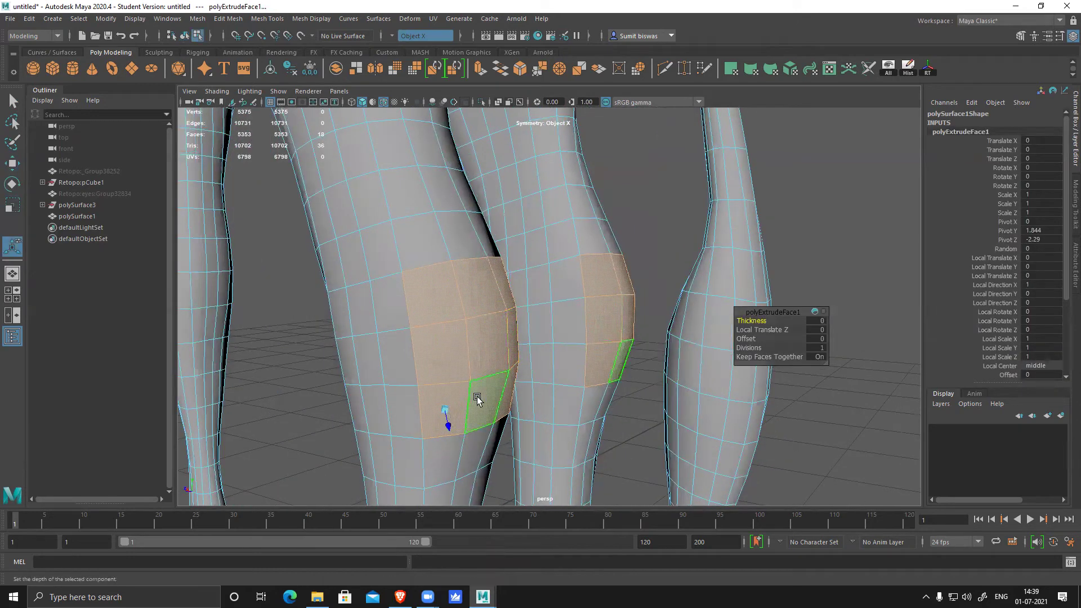
{"action": "key", "text": "r"}
{"action": "left_click_drag", "start_coordinate": [473, 344], "coordinate": [481, 208]}
{"action": "key", "text": "w"}
{"action": "left_click_drag", "start_coordinate": [464, 281], "coordinate": [525, 358]}
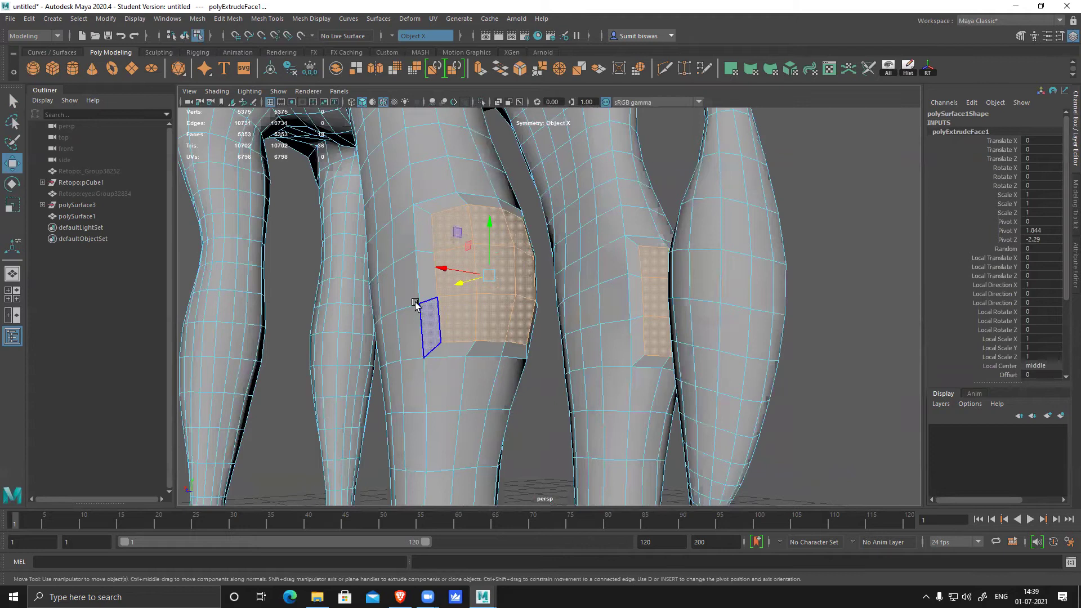
- Return the mesh to object mode and display it in smooth preview with nothing selected
{"action": "left_click_drag", "start_coordinate": [545, 242], "coordinate": [499, 345], "text": "alt"}
{"action": "right_click_drag", "start_coordinate": [500, 346], "coordinate": [586, 229]}
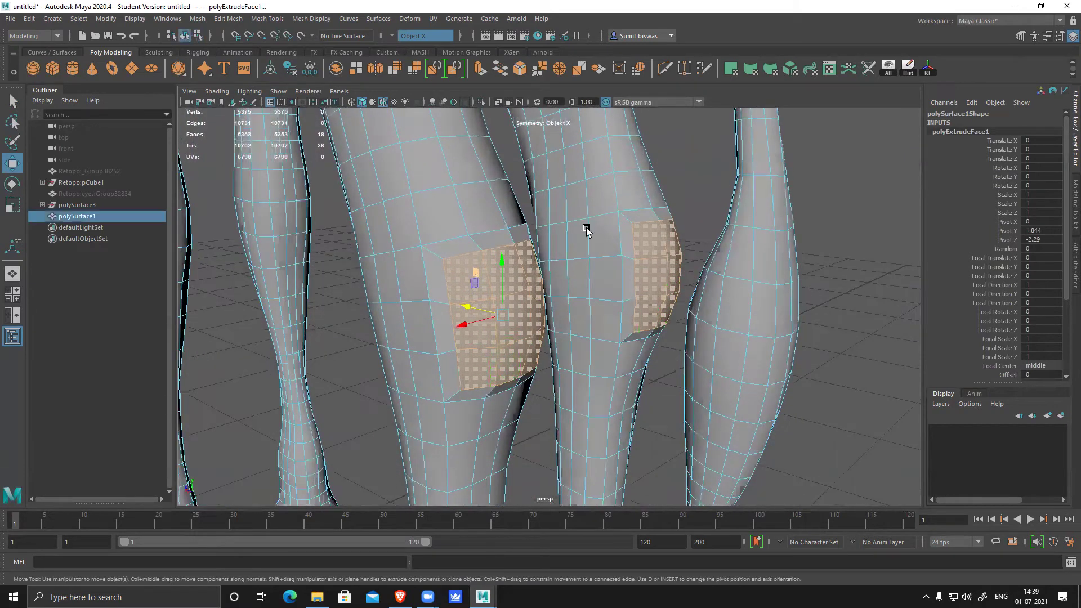
{"action": "key", "text": "3"}
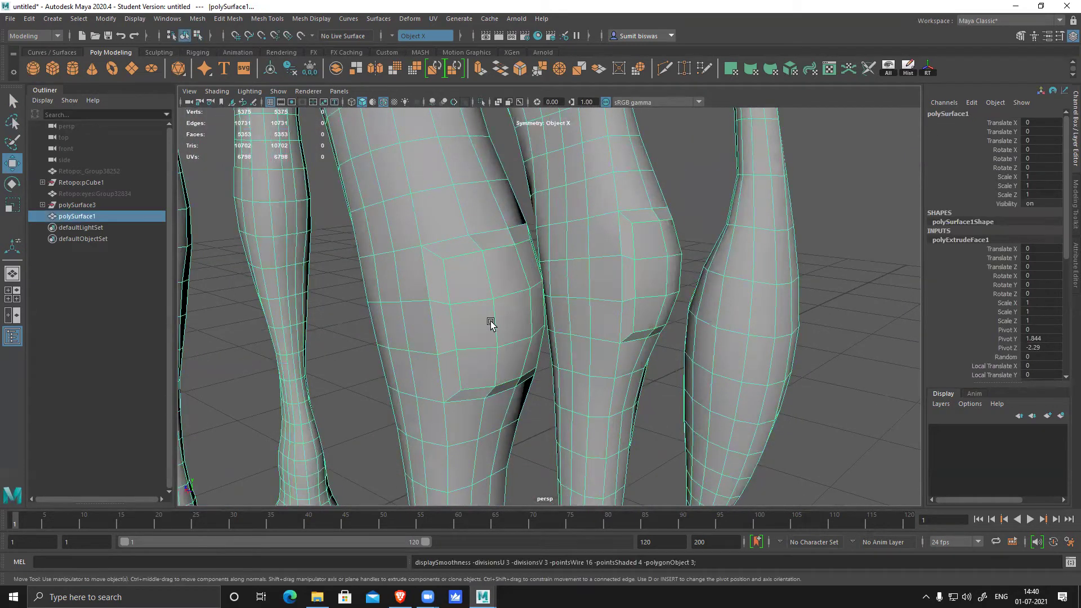
{"action": "left_click", "coordinate": [536, 240]}
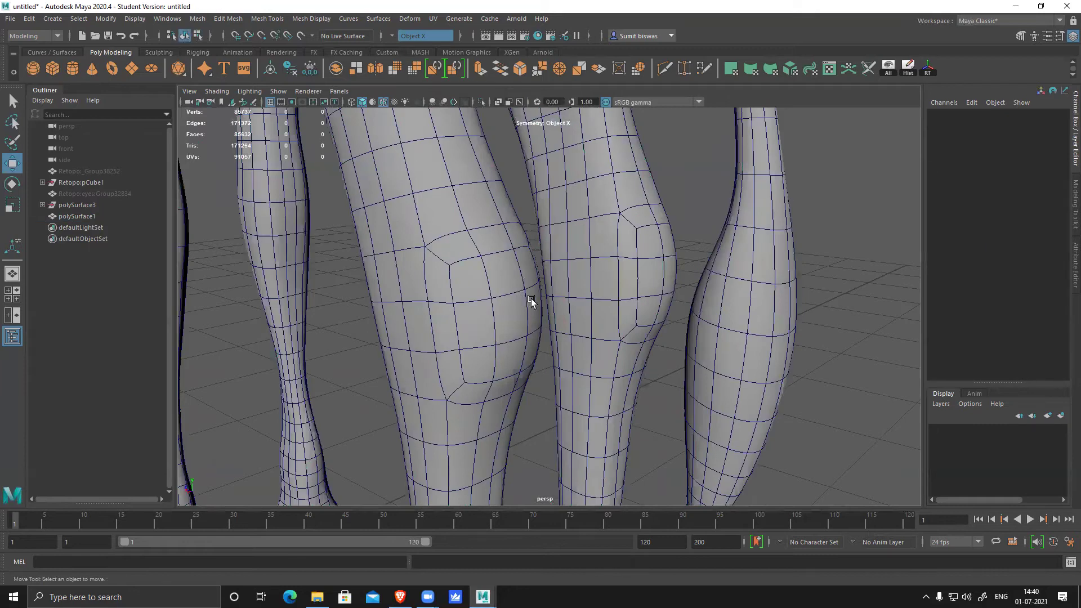
- Turn off wireframe on shaded and examine the smoothed knee joints and hooves
{"action": "left_click", "coordinate": [382, 106]}
{"action": "mouse_move", "coordinate": [514, 268]}
{"action": "left_mouse_down", "text": "alt"}
{"action": "mouse_move", "coordinate": [546, 428]}
{"action": "mouse_move", "coordinate": [490, 297]}
{"action": "mouse_move", "coordinate": [509, 412]}
{"action": "left_mouse_up", "text": "alt"}
{"action": "left_click_drag", "start_coordinate": [607, 386], "coordinate": [472, 325], "text": "alt"}
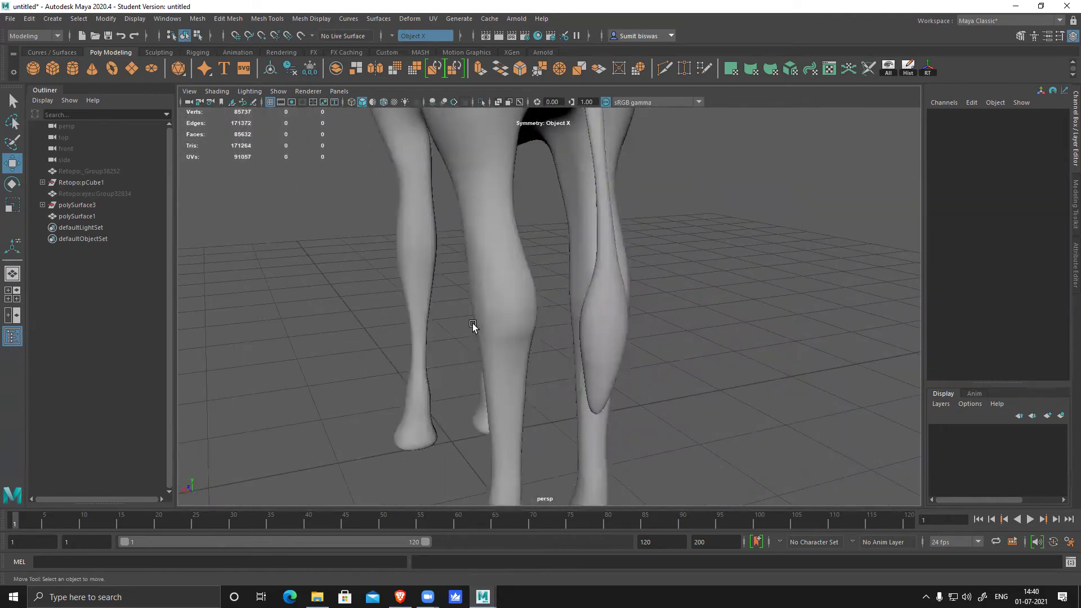
{"action": "right_click_drag", "start_coordinate": [472, 323], "coordinate": [586, 439], "text": "alt"}
{"action": "middle_click_drag", "start_coordinate": [586, 439], "coordinate": [599, 319], "text": "alt"}
{"action": "left_click_drag", "start_coordinate": [599, 319], "coordinate": [492, 302], "text": "alt"}
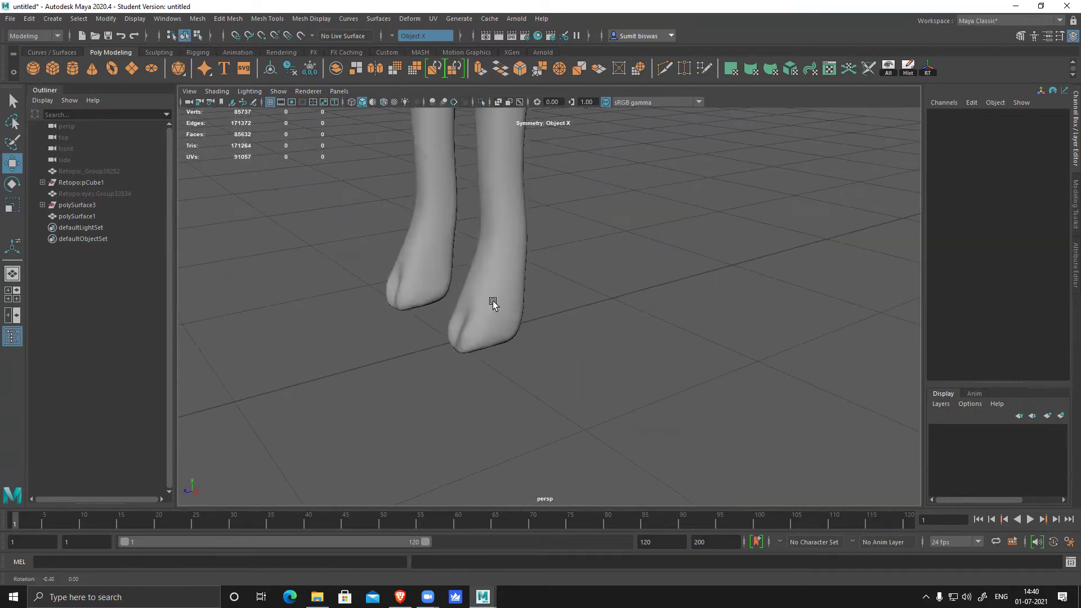
- Select the giraffe mesh at a hoof and turn off its smooth preview
{"action": "right_click_drag", "start_coordinate": [467, 311], "coordinate": [624, 457], "text": "alt"}
{"action": "left_click", "coordinate": [478, 336]}
{"action": "middle_click_drag", "start_coordinate": [496, 334], "coordinate": [601, 328], "text": "alt"}
{"action": "right_click_drag", "start_coordinate": [601, 328], "coordinate": [560, 382], "text": "alt"}
{"action": "key", "text": "1"}
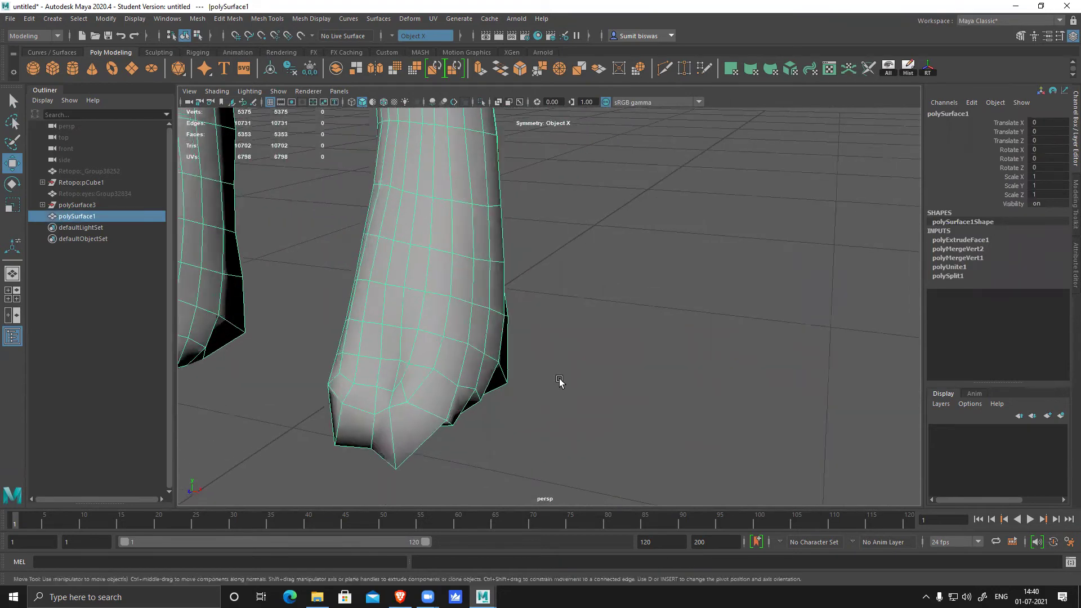
- Try deleting the face loop around both hind ankles, then undo the deletion
{"action": "middle_click_drag", "start_coordinate": [560, 381], "coordinate": [671, 290], "text": "alt"}
{"action": "left_click_drag", "start_coordinate": [671, 290], "coordinate": [625, 326], "text": "alt"}
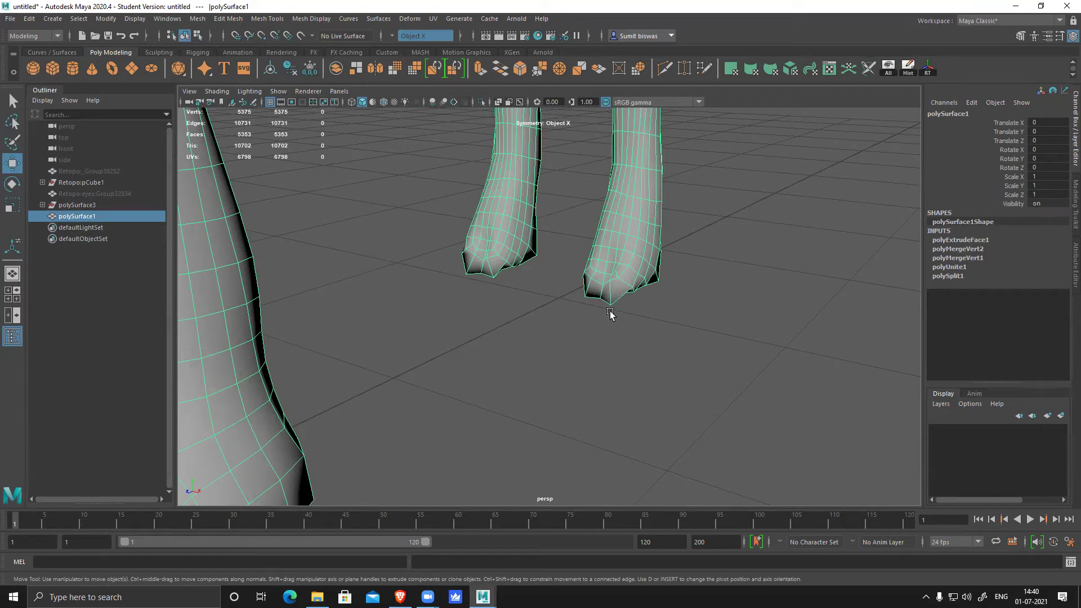
{"action": "left_click_drag", "start_coordinate": [683, 253], "coordinate": [651, 257], "text": "alt"}
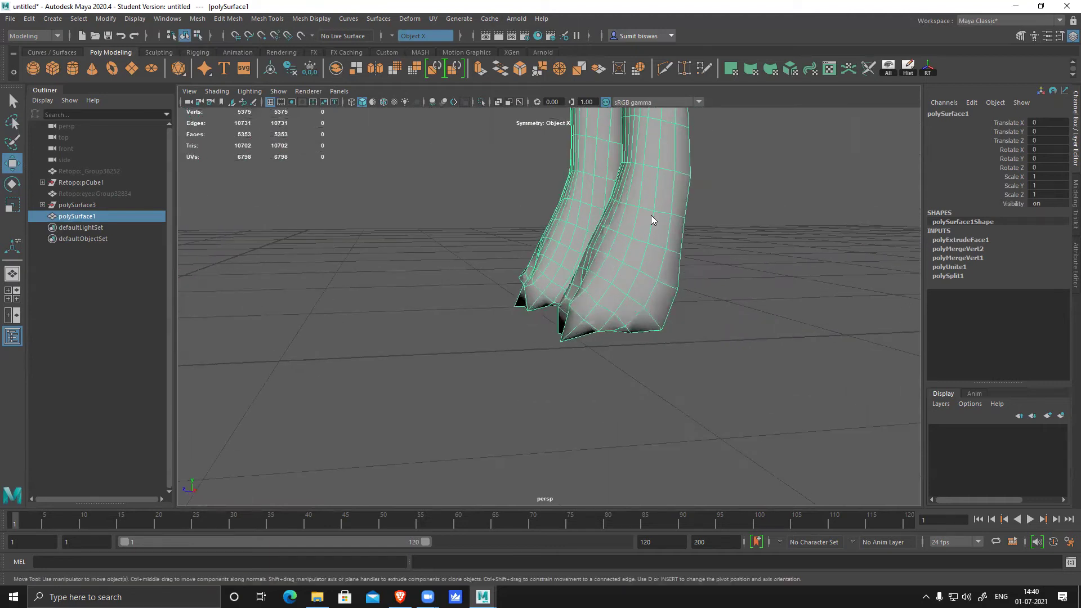
{"action": "right_click_drag", "start_coordinate": [652, 218], "coordinate": [655, 228]}
{"action": "double_click", "coordinate": [655, 231]}
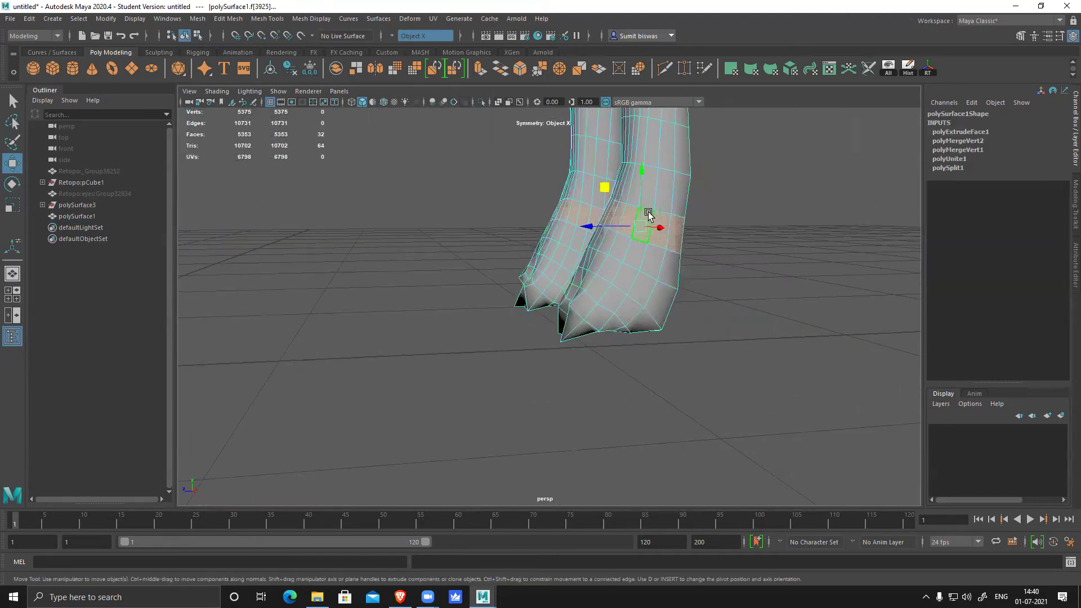
{"action": "key", "text": "Delete"}
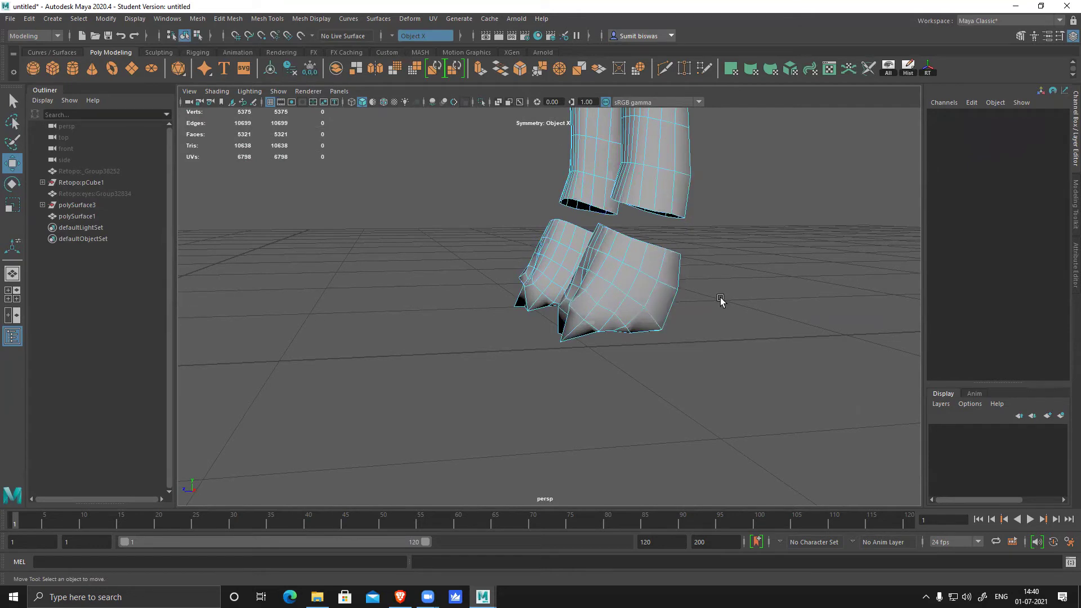
{"action": "right_click_drag", "start_coordinate": [786, 354], "coordinate": [521, 214], "text": "alt"}
{"action": "middle_click_drag", "start_coordinate": [521, 214], "coordinate": [517, 298], "text": "alt"}
{"action": "key", "text": "ctrl+z"}
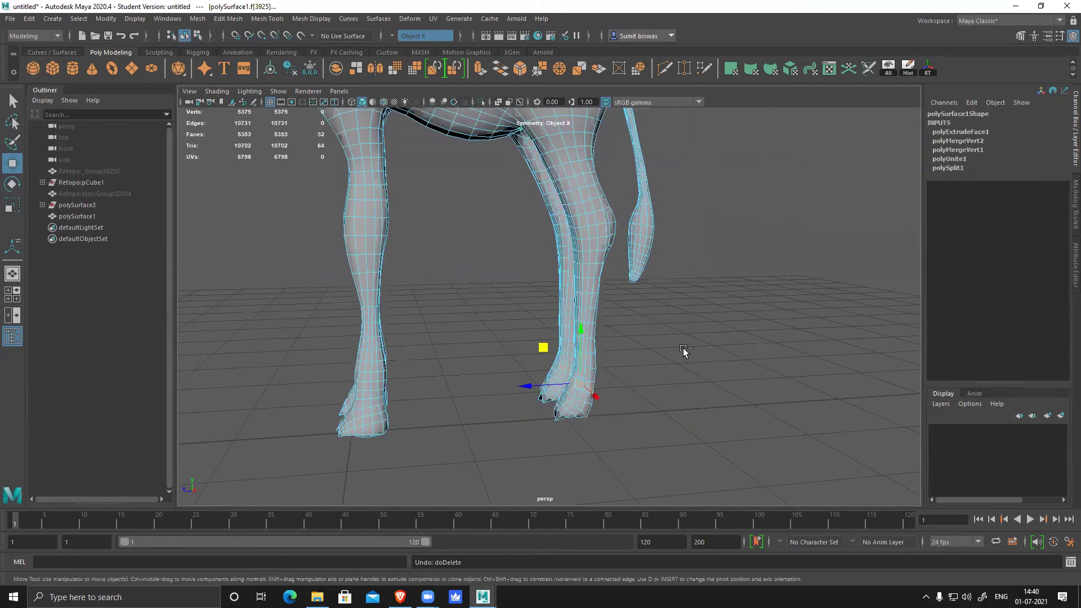
- Return the giraffe mesh to object mode and inspect its topology from the legs up to the head
{"action": "middle_click_drag", "start_coordinate": [518, 208], "coordinate": [524, 404], "text": "alt"}
{"action": "right_click_drag", "start_coordinate": [489, 185], "coordinate": [549, 148]}
{"action": "right_click_drag", "start_coordinate": [597, 366], "coordinate": [541, 357], "text": "alt"}
{"action": "left_click_drag", "start_coordinate": [535, 281], "coordinate": [489, 408], "text": "alt"}
{"action": "right_click_drag", "start_coordinate": [489, 408], "coordinate": [552, 473], "text": "alt"}
{"action": "left_click_drag", "start_coordinate": [538, 362], "coordinate": [520, 197], "text": "alt"}
{"action": "middle_click_drag", "start_coordinate": [507, 174], "coordinate": [512, 329], "text": "alt"}
{"action": "right_click_drag", "start_coordinate": [511, 330], "coordinate": [605, 405], "text": "alt"}
{"action": "left_click_drag", "start_coordinate": [606, 406], "coordinate": [643, 415], "text": "alt"}
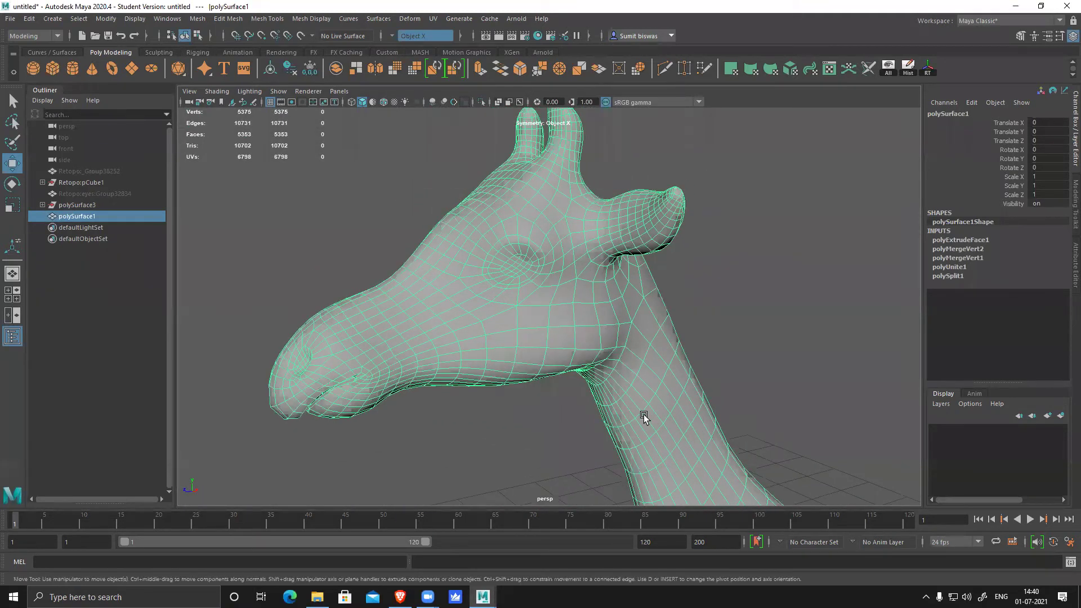
- Show all hidden objects and delete the original high-poly giraffe mesh
{"action": "left_click", "coordinate": [889, 71]}
{"action": "left_click", "coordinate": [522, 264]}
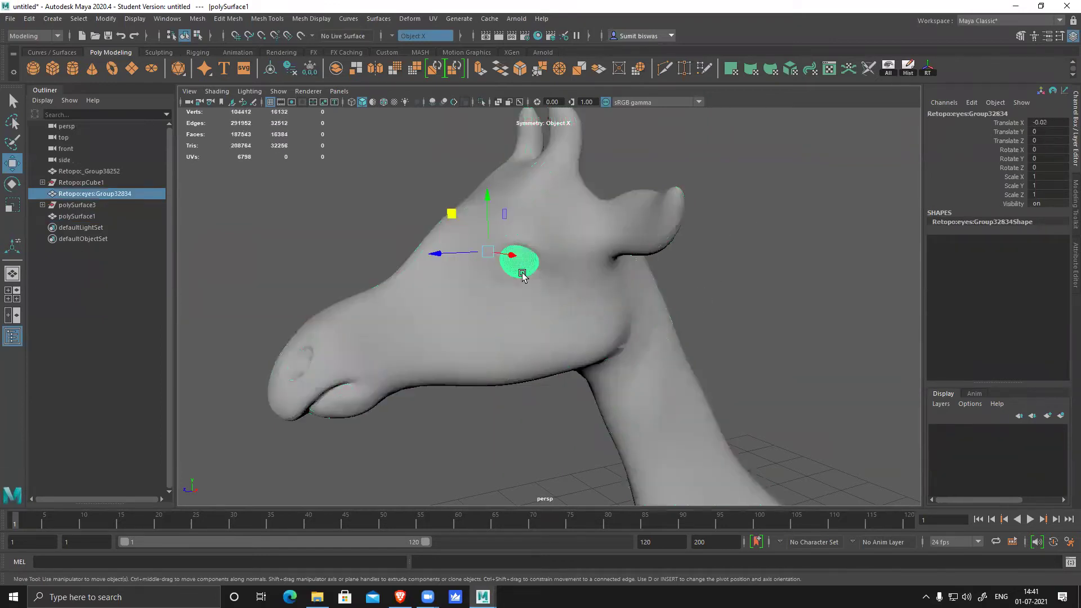
{"action": "left_click", "coordinate": [539, 361]}
{"action": "key", "text": "Delete"}
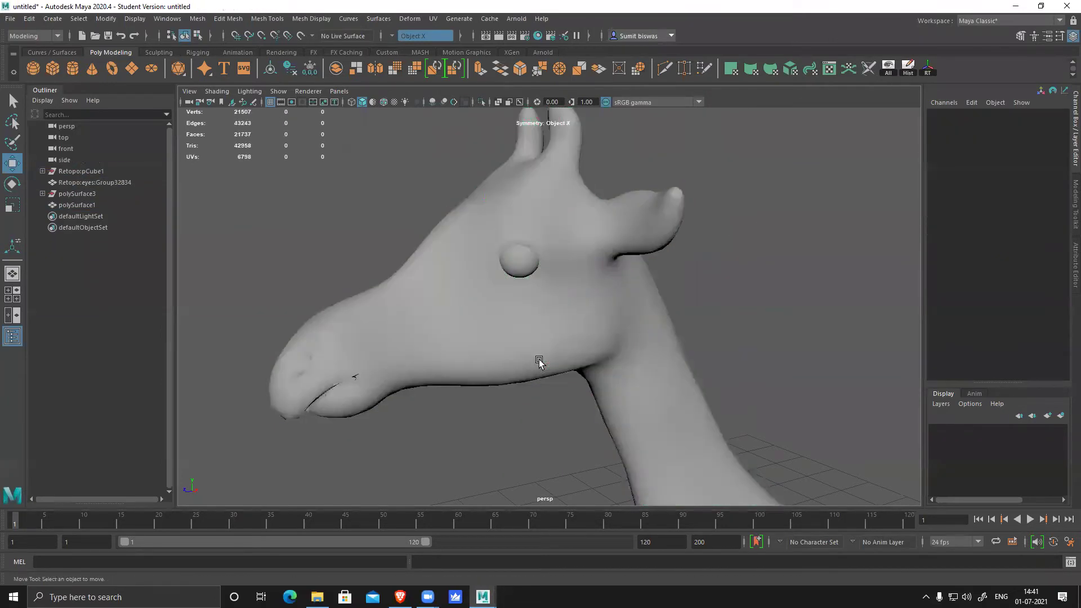
- Switch the original eyes mesh to face mode and turn symmetry off
{"action": "left_click", "coordinate": [463, 361]}
{"action": "left_click", "coordinate": [511, 257]}
{"action": "left_click_drag", "start_coordinate": [651, 345], "coordinate": [671, 301], "text": "alt"}
{"action": "scroll", "coordinate": [689, 387], "scroll_direction": "up", "scroll_amount": 5}
{"action": "left_click_drag", "start_coordinate": [689, 386], "coordinate": [490, 374], "text": "alt"}
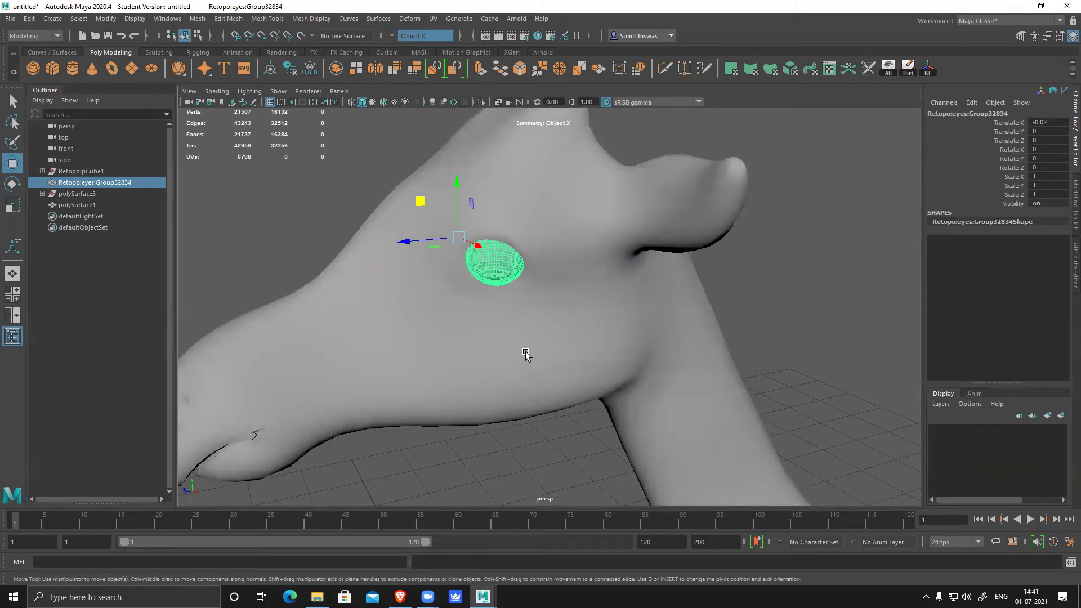
{"action": "left_click_drag", "start_coordinate": [482, 356], "coordinate": [594, 350], "text": "alt"}
{"action": "right_click", "coordinate": [501, 231]}
{"action": "right_click_drag", "start_coordinate": [501, 231], "coordinate": [498, 250]}
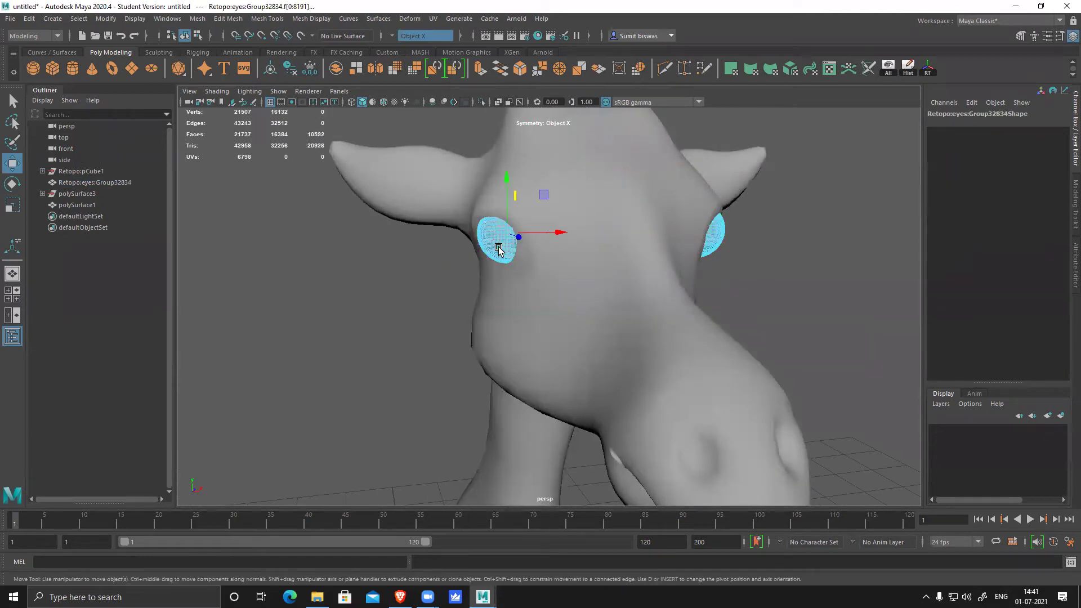
{"action": "right_click_drag", "start_coordinate": [500, 235], "coordinate": [501, 126], "text": "ctrl+shift"}
{"action": "left_click_drag", "start_coordinate": [647, 247], "coordinate": [755, 193], "text": "alt"}
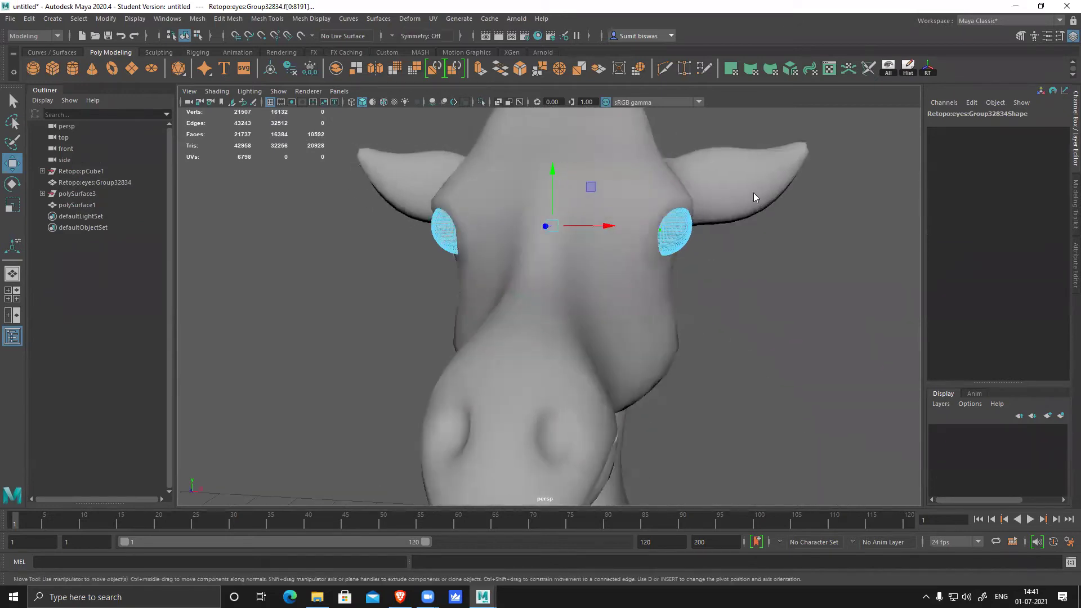
- Return the original eyes mesh to object mode and delete it
{"action": "key", "text": "F8"}
{"action": "key", "text": "Delete"}
{"action": "left_click", "coordinate": [636, 271]}
- Try deleting the leftover polySurface3 and Retopo:pCube1 groups, undoing each deletion
{"action": "left_click_drag", "start_coordinate": [835, 331], "coordinate": [755, 338], "text": "alt"}
{"action": "left_click", "coordinate": [73, 182]}
{"action": "left_click_drag", "start_coordinate": [700, 394], "coordinate": [613, 345], "text": "alt"}
{"action": "key", "text": "Delete"}
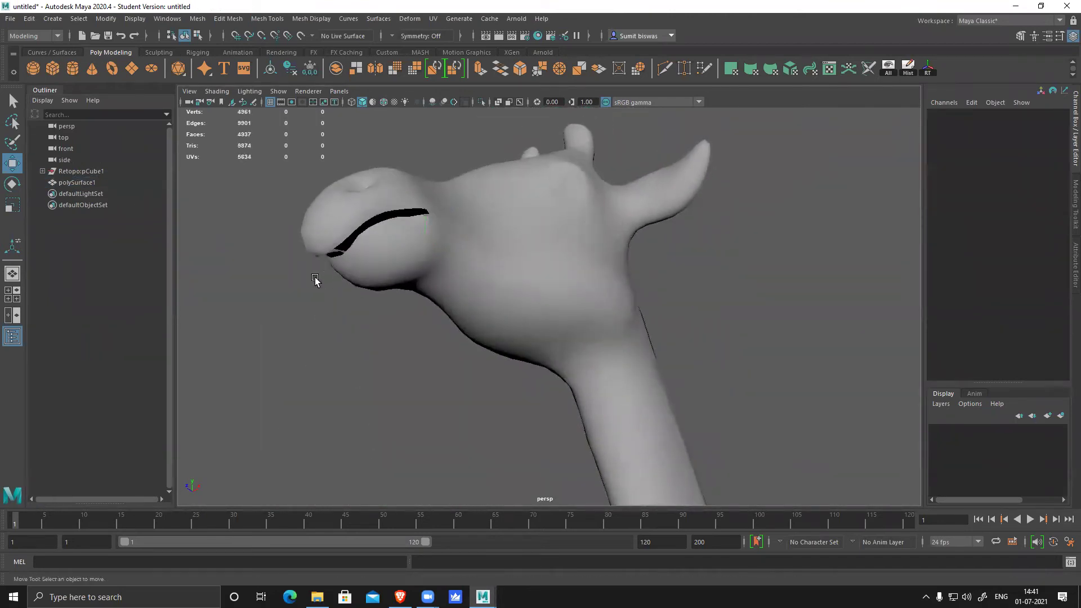
{"action": "key", "text": "ctrl+z"}
{"action": "mouse_move", "coordinate": [483, 284]}
{"action": "left_mouse_down", "text": "alt"}
{"action": "mouse_move", "coordinate": [386, 309]}
{"action": "mouse_move", "coordinate": [495, 270]}
{"action": "left_mouse_up", "text": "alt"}
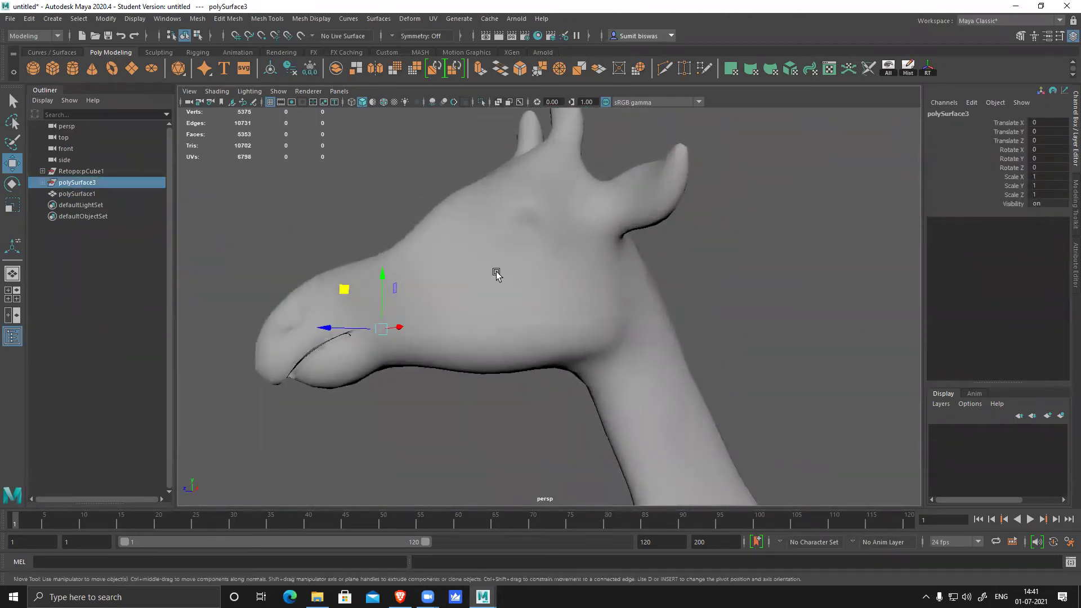
{"action": "left_click", "coordinate": [38, 194]}
{"action": "left_click", "coordinate": [77, 172]}
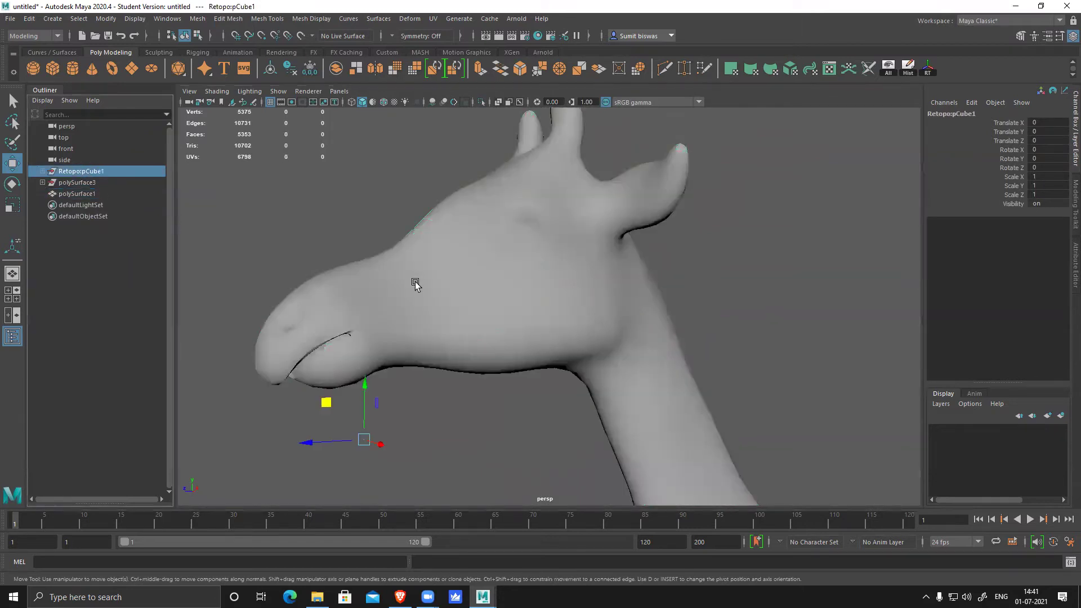
{"action": "key", "text": "Delete"}
{"action": "key", "text": "ctrl+z"}
- Select the whole giraffe mesh and delete its construction history
{"action": "right_click_drag", "start_coordinate": [770, 370], "coordinate": [480, 304], "text": "alt"}
{"action": "left_click_drag", "start_coordinate": [480, 304], "coordinate": [714, 444], "text": "alt"}
{"action": "right_click_drag", "start_coordinate": [714, 445], "coordinate": [564, 405], "text": "alt"}
{"action": "middle_click_drag", "start_coordinate": [564, 405], "coordinate": [555, 323], "text": "alt"}
{"action": "right_click_drag", "start_coordinate": [555, 325], "coordinate": [538, 312], "text": "alt"}
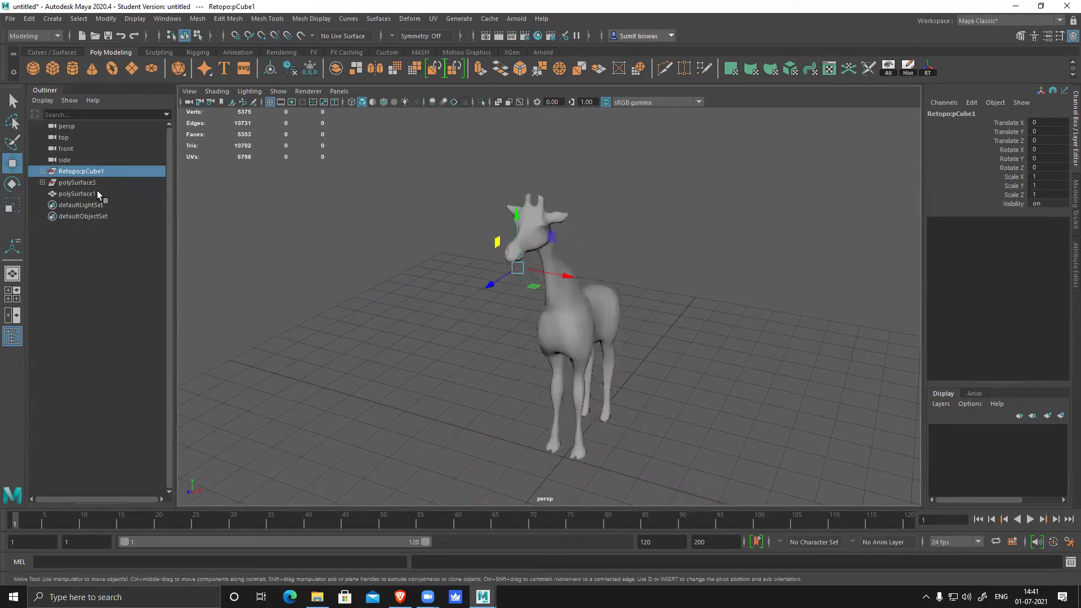
{"action": "left_click", "coordinate": [608, 322]}
{"action": "left_click_drag", "start_coordinate": [447, 157], "coordinate": [717, 412]}
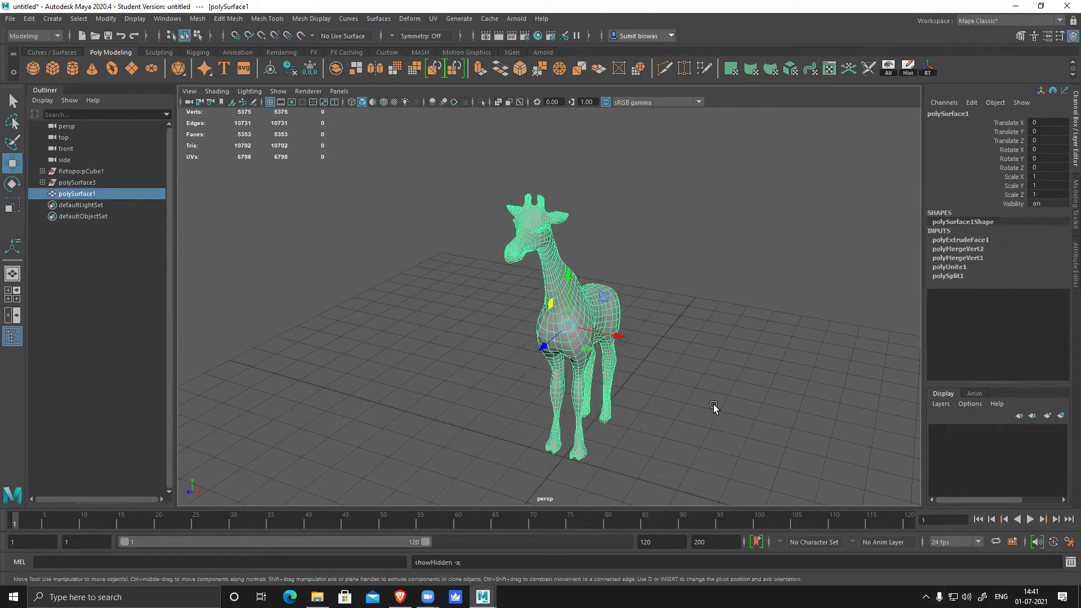
{"action": "left_click", "coordinate": [908, 71]}
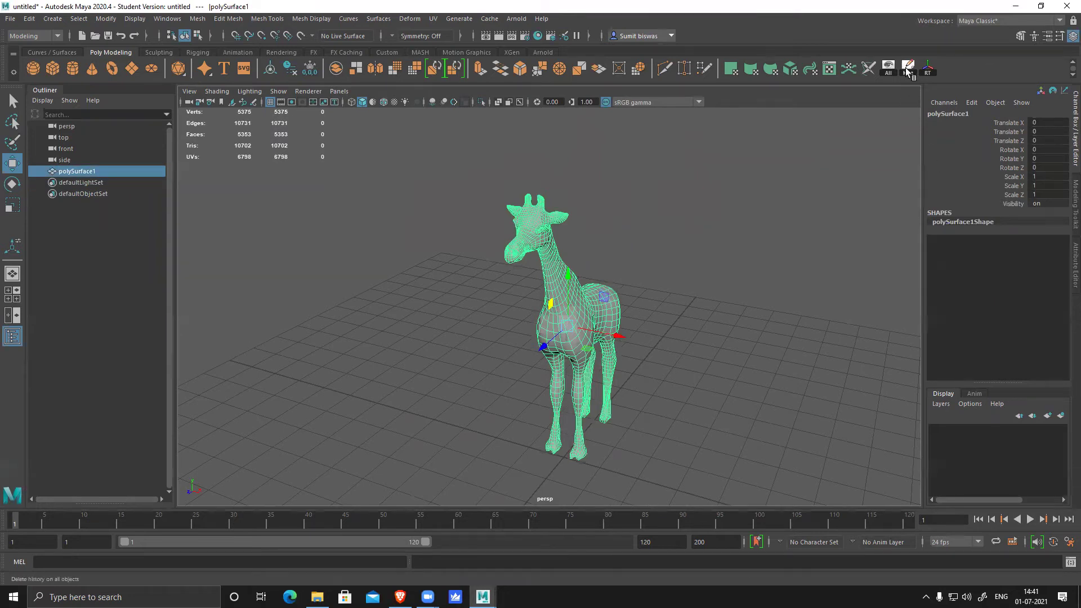
- Examine the cleaned giraffe's head and the topology around its eye socket
{"action": "left_click_drag", "start_coordinate": [408, 353], "coordinate": [387, 362], "text": "alt"}
{"action": "right_click_drag", "start_coordinate": [386, 362], "coordinate": [486, 311], "text": "alt"}
{"action": "left_click", "coordinate": [487, 311]}
{"action": "middle_click_drag", "start_coordinate": [538, 224], "coordinate": [511, 285], "text": "alt"}
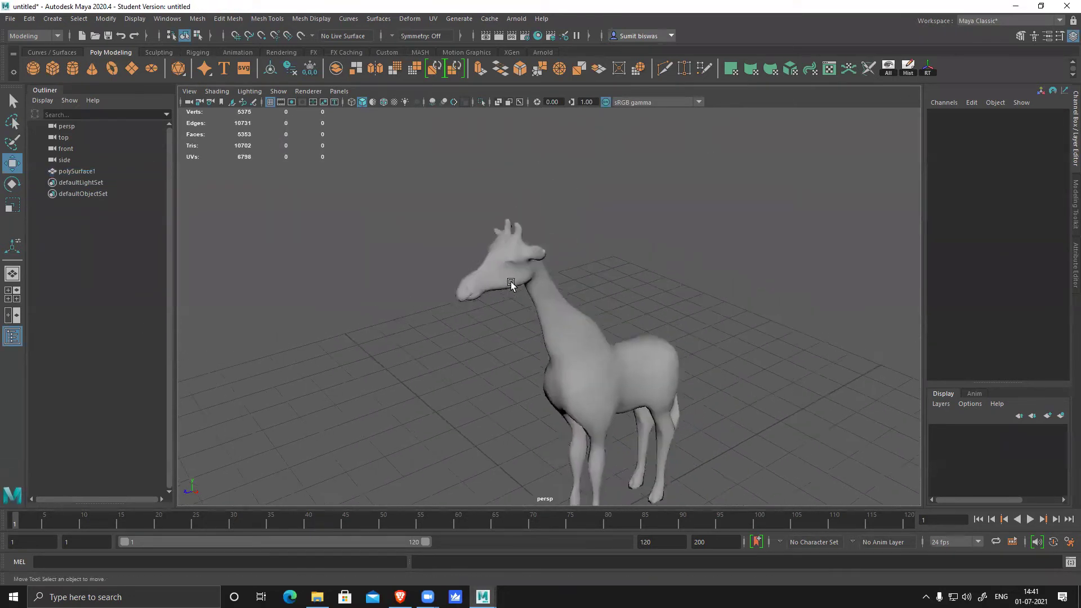
{"action": "scroll", "coordinate": [490, 253], "scroll_direction": "up", "scroll_amount": 7}
{"action": "middle_click_drag", "start_coordinate": [471, 234], "coordinate": [525, 362], "text": "alt"}
{"action": "scroll", "coordinate": [518, 357], "scroll_direction": "up", "scroll_amount": 1}
{"action": "left_click", "coordinate": [468, 333]}
{"action": "scroll", "coordinate": [468, 334], "scroll_direction": "up", "scroll_amount": 6}
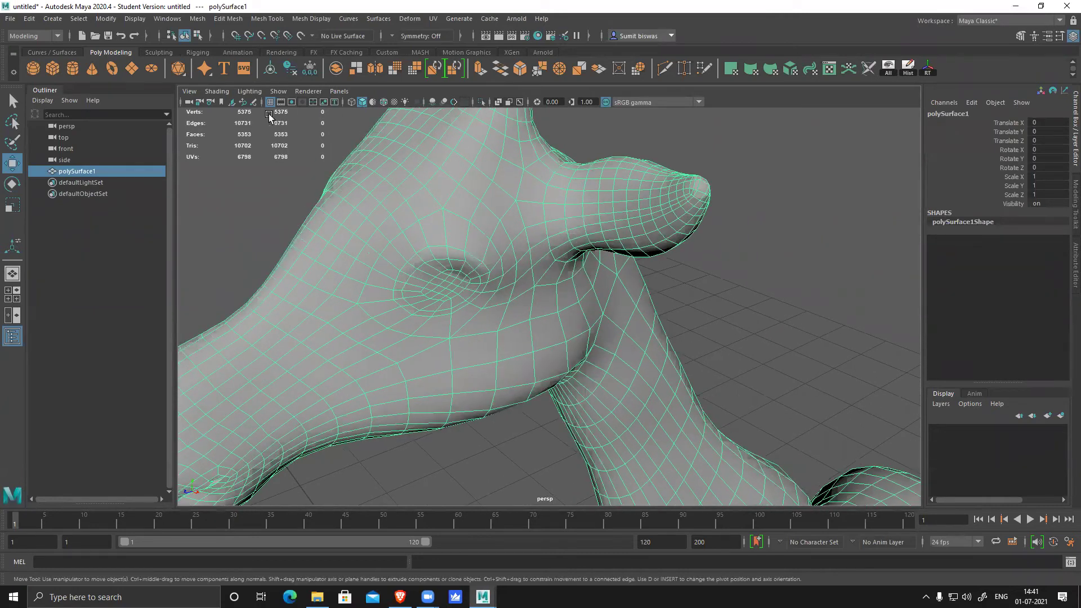
- Create a polygon sphere with default settings at the grid origin
{"action": "scroll", "coordinate": [269, 117], "scroll_direction": "down", "scroll_amount": 5}
{"action": "left_click", "coordinate": [33, 69]}
{"action": "left_click_drag", "start_coordinate": [719, 321], "coordinate": [556, 302], "text": "alt"}
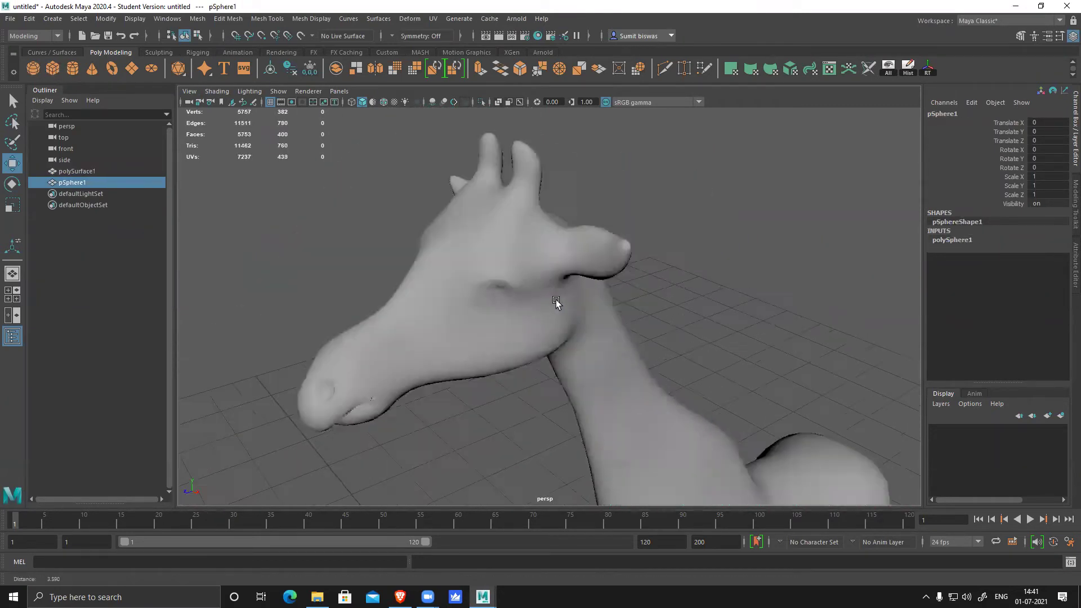
{"action": "scroll", "coordinate": [535, 298], "scroll_direction": "down", "scroll_amount": 2}
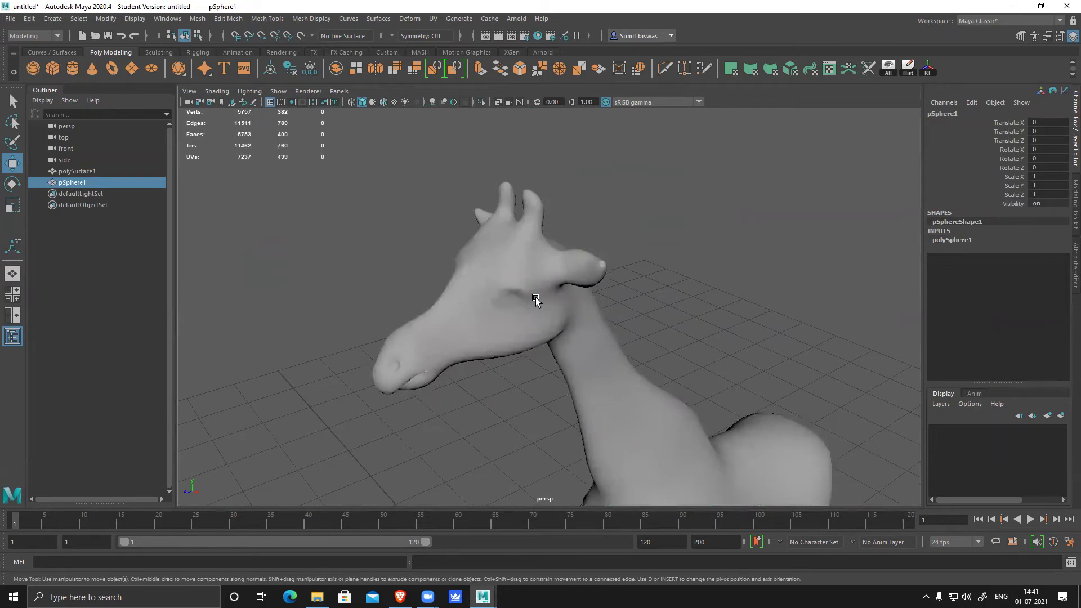
{"action": "scroll", "coordinate": [557, 202], "scroll_direction": "down", "scroll_amount": 4}
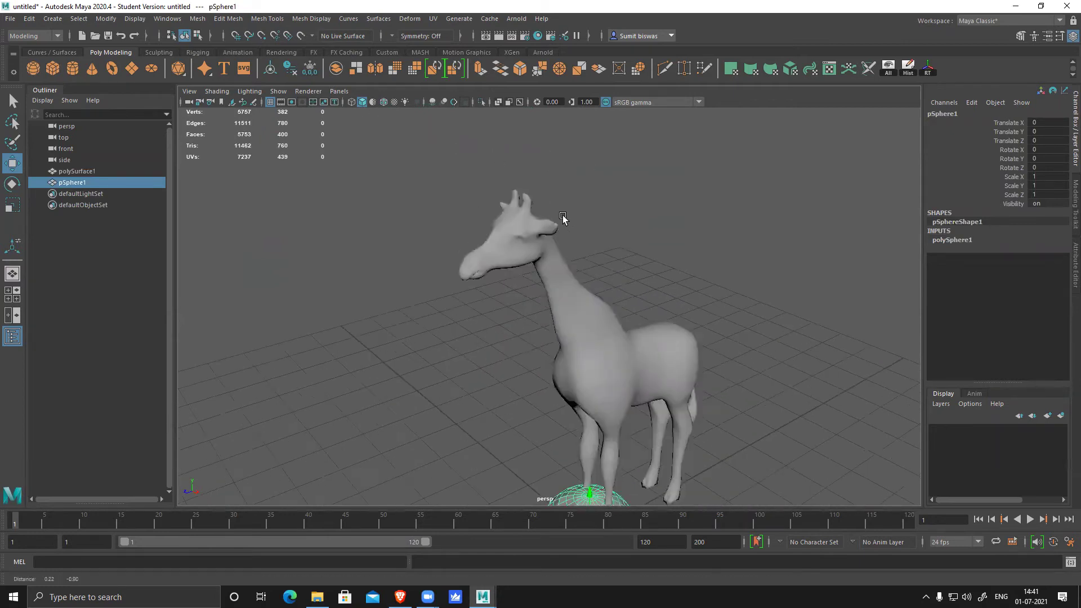
- Hide the giraffe mesh so only the new sphere remains in view
{"action": "left_click", "coordinate": [607, 315]}
{"action": "scroll", "coordinate": [614, 254], "scroll_direction": "up", "scroll_amount": 3}
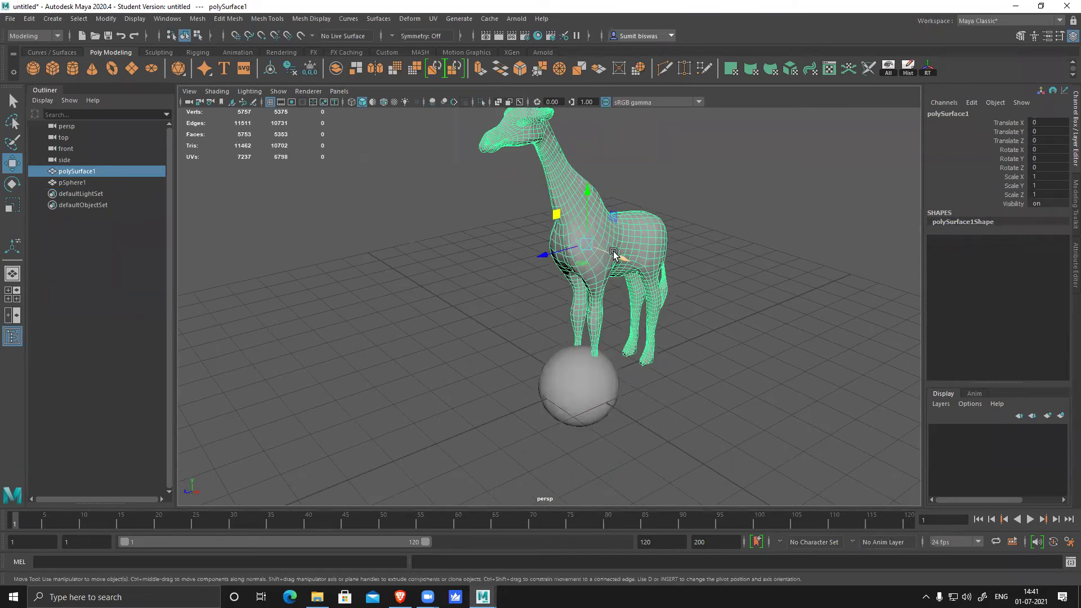
{"action": "key", "text": "ctrl+h"}
{"action": "scroll", "coordinate": [617, 338], "scroll_direction": "up", "scroll_amount": 3}
- Raise the sphere above the grid to a Y translation of about 2.04
{"action": "left_click", "coordinate": [589, 338]}
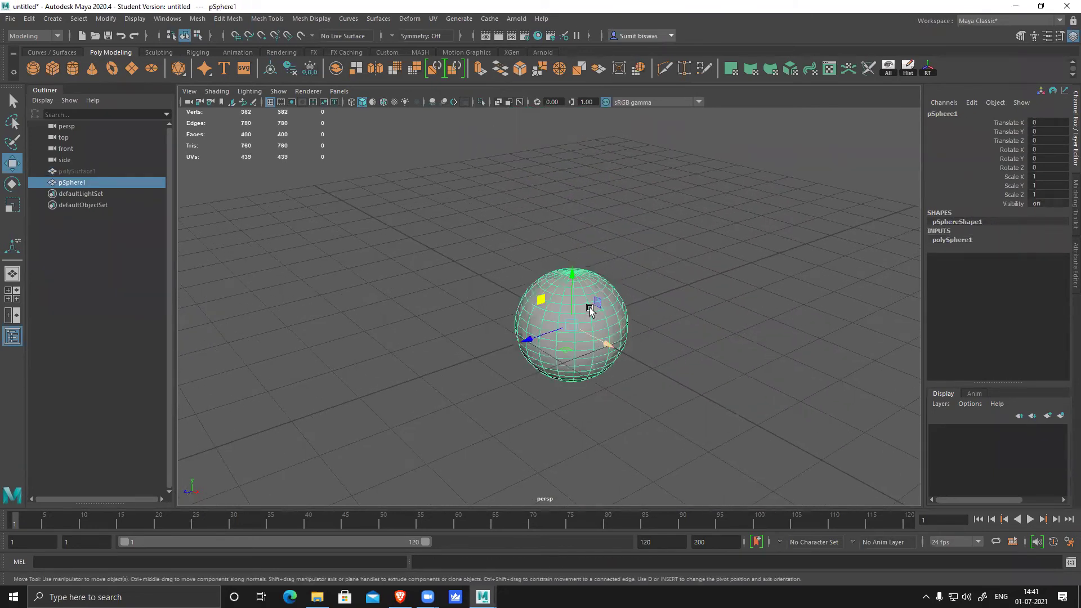
{"action": "scroll", "coordinate": [590, 308], "scroll_direction": "up", "scroll_amount": 3}
{"action": "left_click_drag", "start_coordinate": [562, 273], "coordinate": [651, 381]}
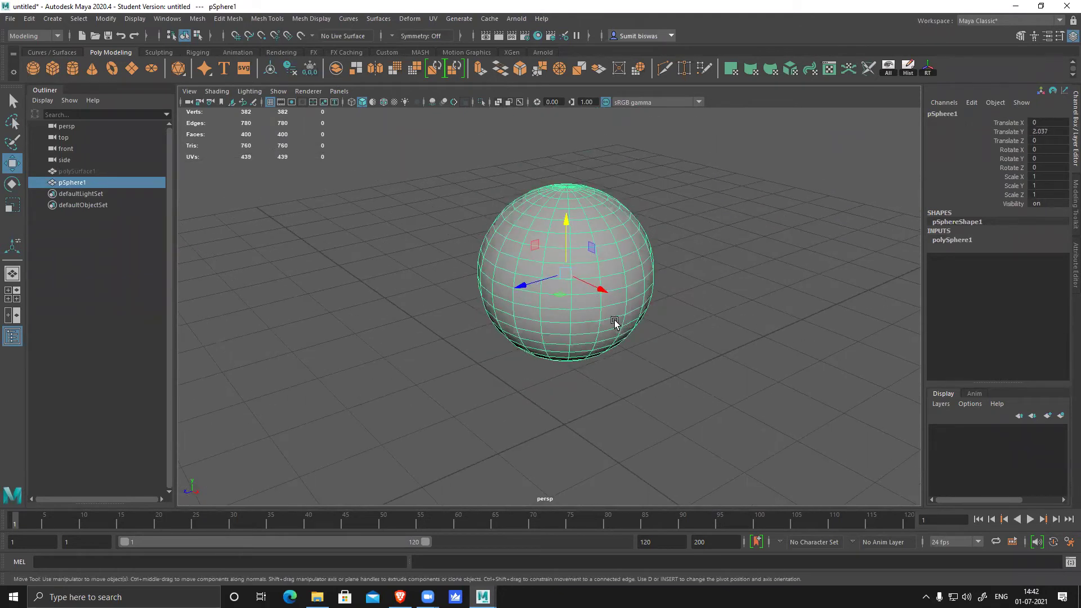
- Rotate the sphere 90 degrees about X so its pole faces forward
{"action": "key", "text": "e"}
{"action": "left_click_drag", "start_coordinate": [545, 239], "coordinate": [1001, 205]}
{"action": "double_click", "coordinate": [1060, 150]}
{"action": "type", "text": "90"}
{"action": "key", "text": "Return"}
{"action": "left_click_drag", "start_coordinate": [613, 356], "coordinate": [660, 336], "text": "alt"}
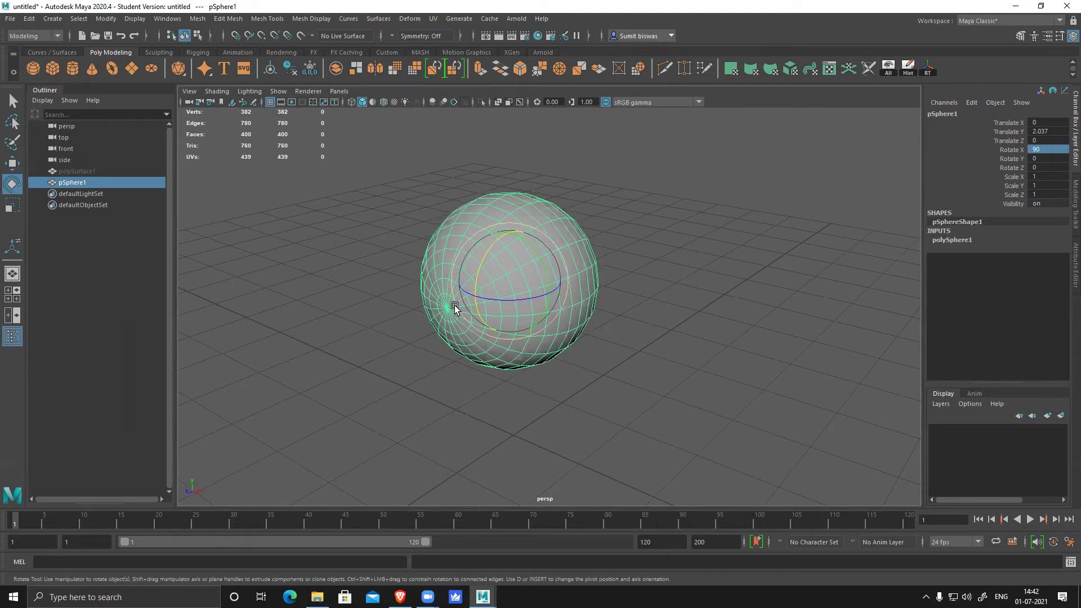
- Delete a full ring of faces behind the sphere's middle and the rear cap beyond it, and return to object mode
{"action": "key", "text": "q"}
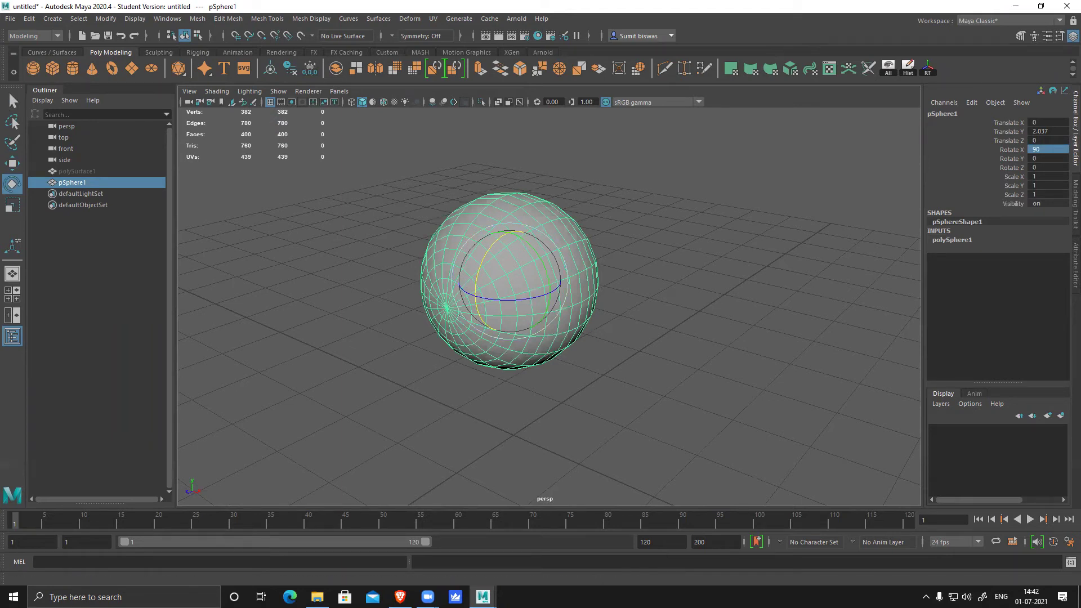
{"action": "left_click_drag", "start_coordinate": [579, 290], "coordinate": [668, 197], "text": "alt"}
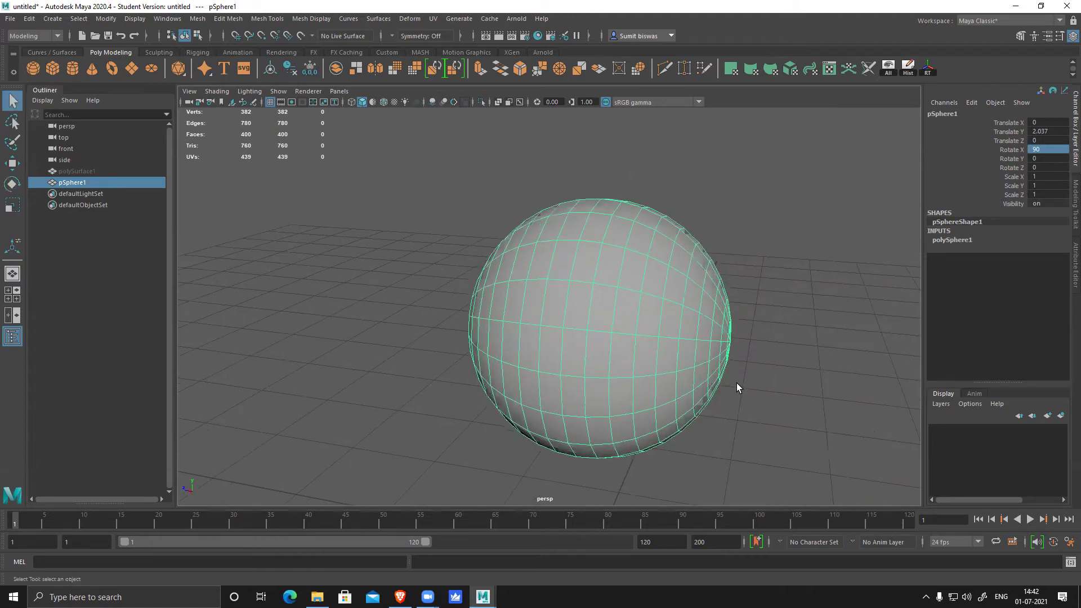
{"action": "left_click_drag", "start_coordinate": [683, 336], "coordinate": [682, 320], "text": "alt"}
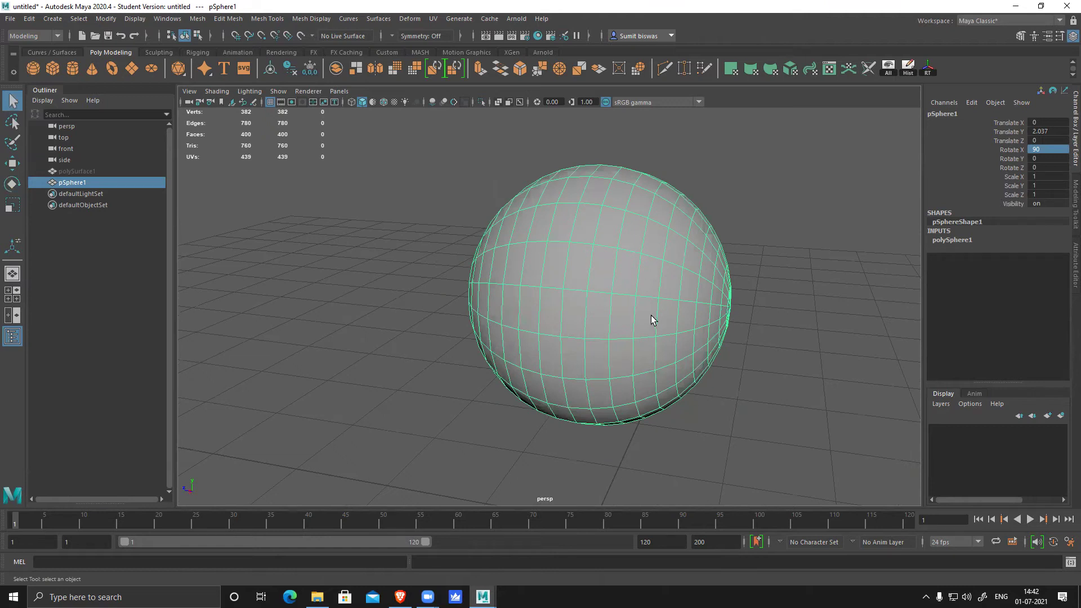
{"action": "right_click_drag", "start_coordinate": [643, 275], "coordinate": [638, 304]}
{"action": "double_click", "coordinate": [621, 314]}
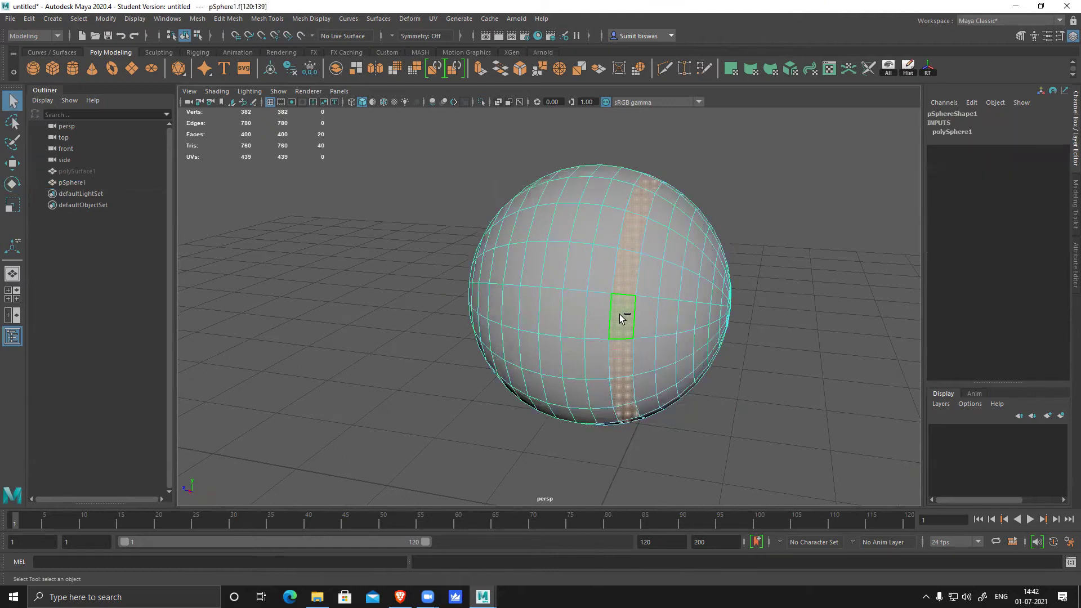
{"action": "key", "text": "Delete"}
{"action": "double_click", "coordinate": [664, 306]}
{"action": "key", "text": "Delete"}
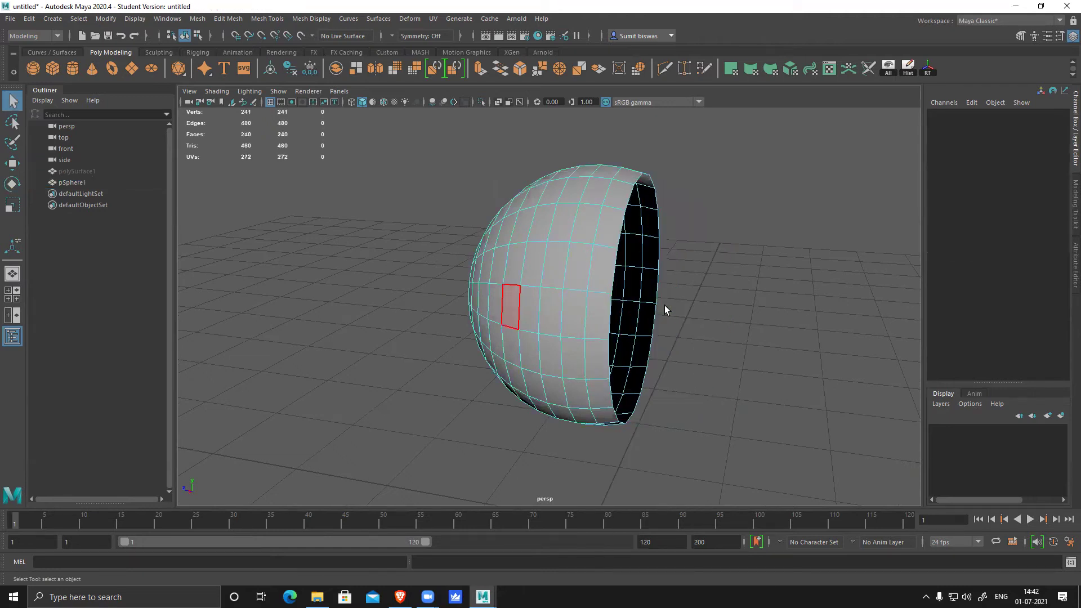
{"action": "right_click_drag", "start_coordinate": [588, 255], "coordinate": [619, 228]}
- Select the innermost edge loop around the eyeball's front pole
{"action": "left_click_drag", "start_coordinate": [762, 331], "coordinate": [644, 348], "text": "alt"}
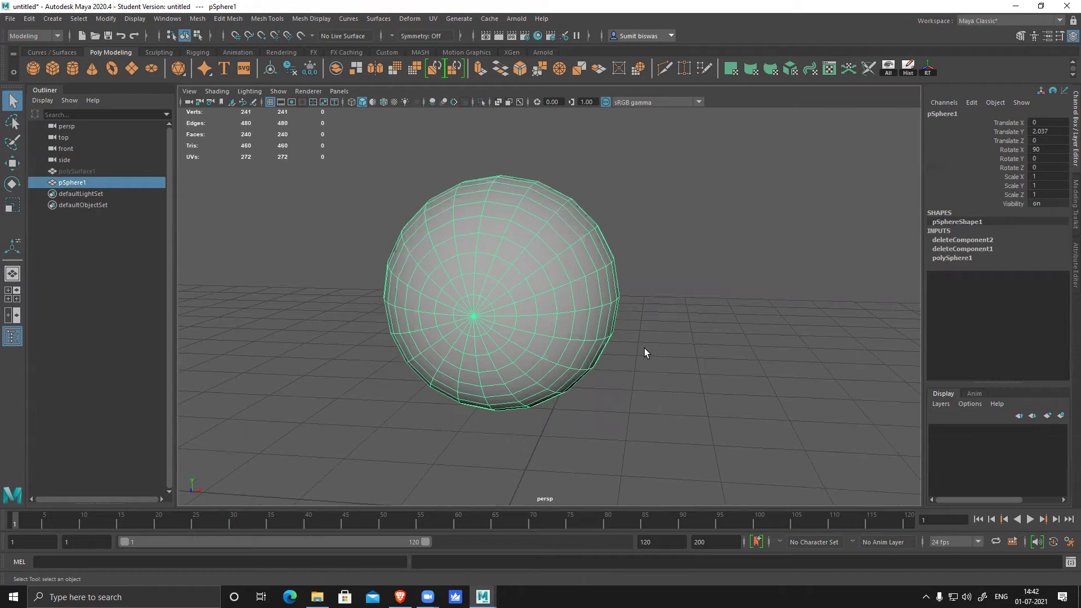
{"action": "left_click_drag", "start_coordinate": [579, 328], "coordinate": [529, 319], "text": "alt"}
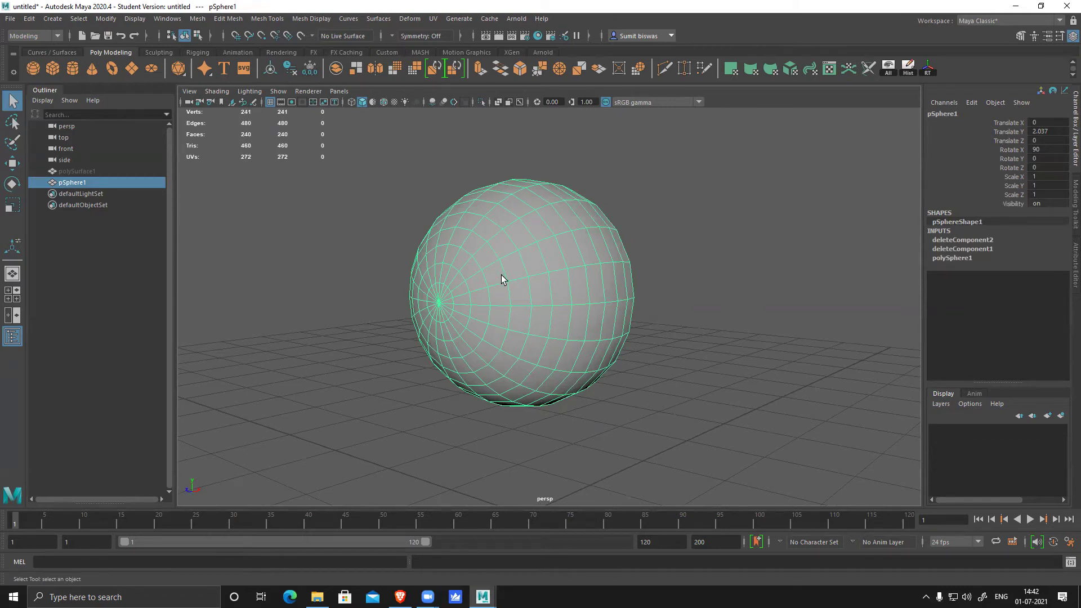
{"action": "scroll", "coordinate": [490, 306], "scroll_direction": "up", "scroll_amount": 5}
{"action": "right_click_drag", "start_coordinate": [527, 222], "coordinate": [486, 224]}
{"action": "left_click", "coordinate": [452, 300]}
{"action": "left_click_drag", "start_coordinate": [517, 293], "coordinate": [541, 378], "text": "alt"}
{"action": "scroll", "coordinate": [523, 355], "scroll_direction": "up", "scroll_amount": 3}
{"action": "key", "text": "w"}
{"action": "middle_click_drag", "start_coordinate": [460, 358], "coordinate": [488, 336], "text": "alt"}
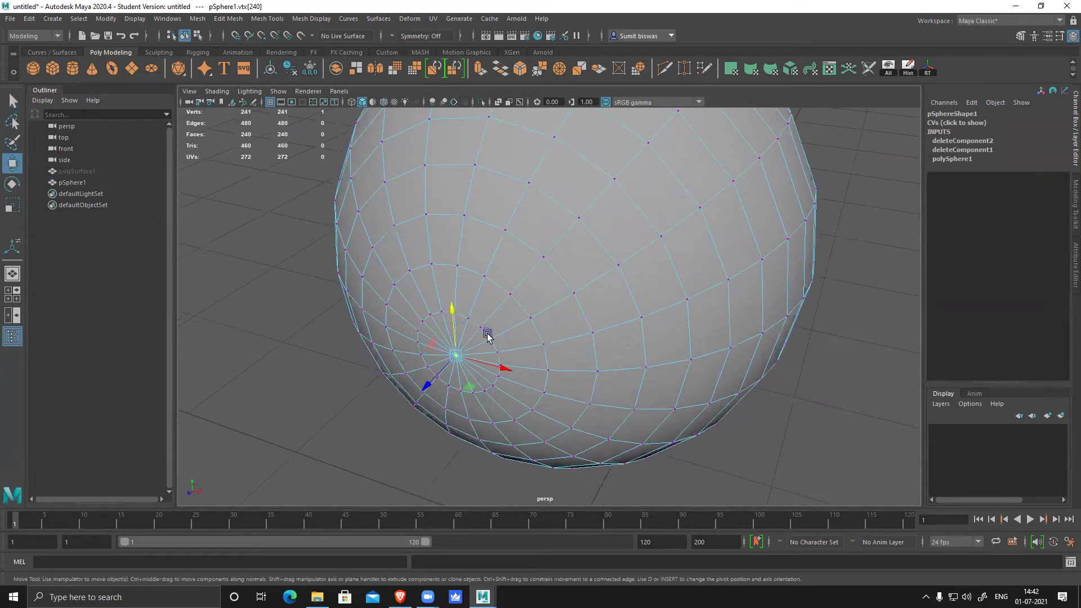
{"action": "scroll", "coordinate": [487, 338], "scroll_direction": "up", "scroll_amount": 3}
{"action": "middle_click_drag", "start_coordinate": [515, 388], "coordinate": [571, 353], "text": "alt"}
{"action": "right_click_drag", "start_coordinate": [505, 283], "coordinate": [508, 254]}
{"action": "double_click", "coordinate": [509, 286]}
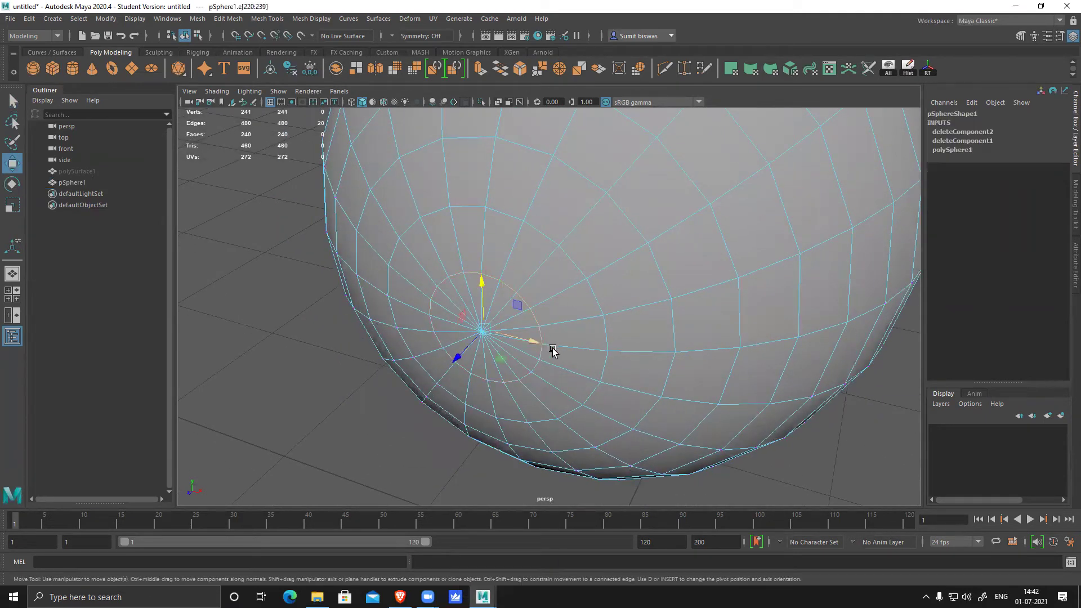
{"action": "middle_click_drag", "start_coordinate": [529, 354], "coordinate": [545, 317], "text": "alt"}
{"action": "right_click_drag", "start_coordinate": [545, 318], "coordinate": [576, 353], "text": "alt"}
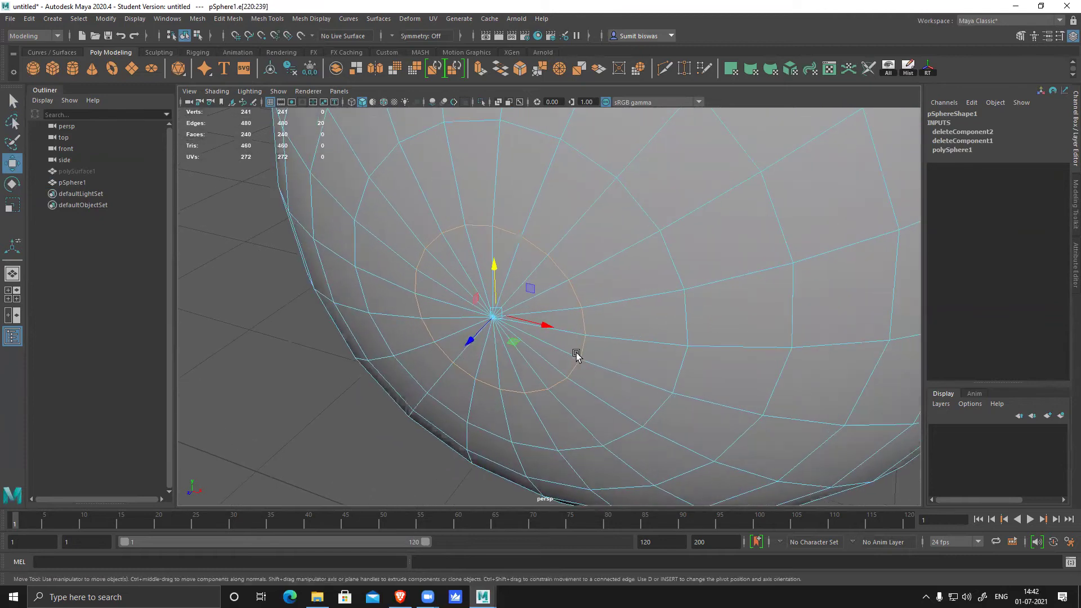
- Try to push the edges around the front pole and the centre vertex inward to form a recess
{"action": "left_click_drag", "start_coordinate": [457, 287], "coordinate": [519, 341]}
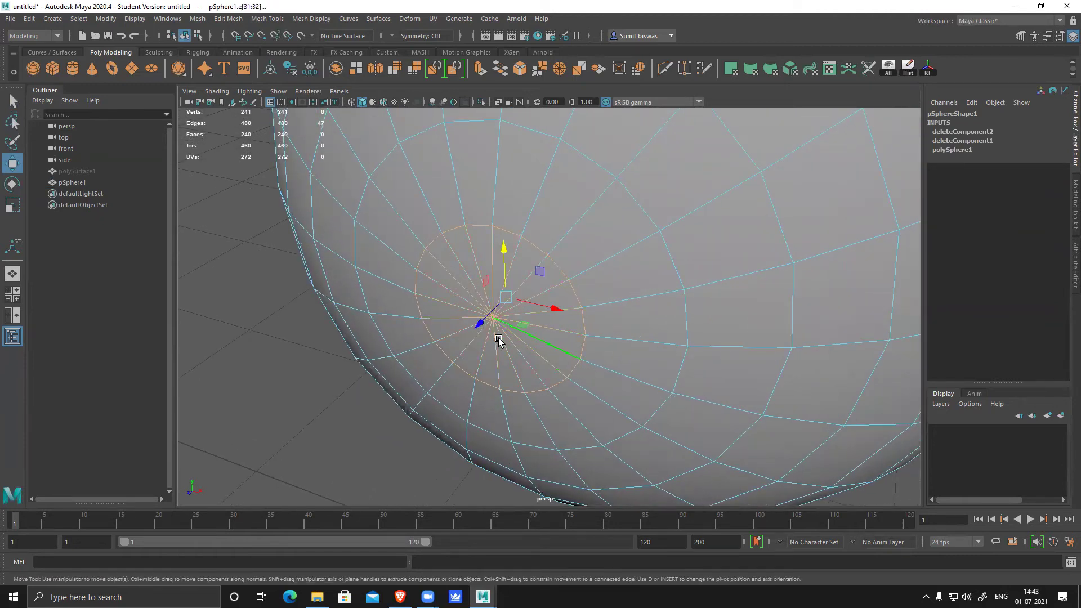
{"action": "middle_click_drag", "start_coordinate": [478, 325], "coordinate": [514, 284], "text": "ctrl"}
{"action": "left_click_drag", "start_coordinate": [513, 282], "coordinate": [505, 292]}
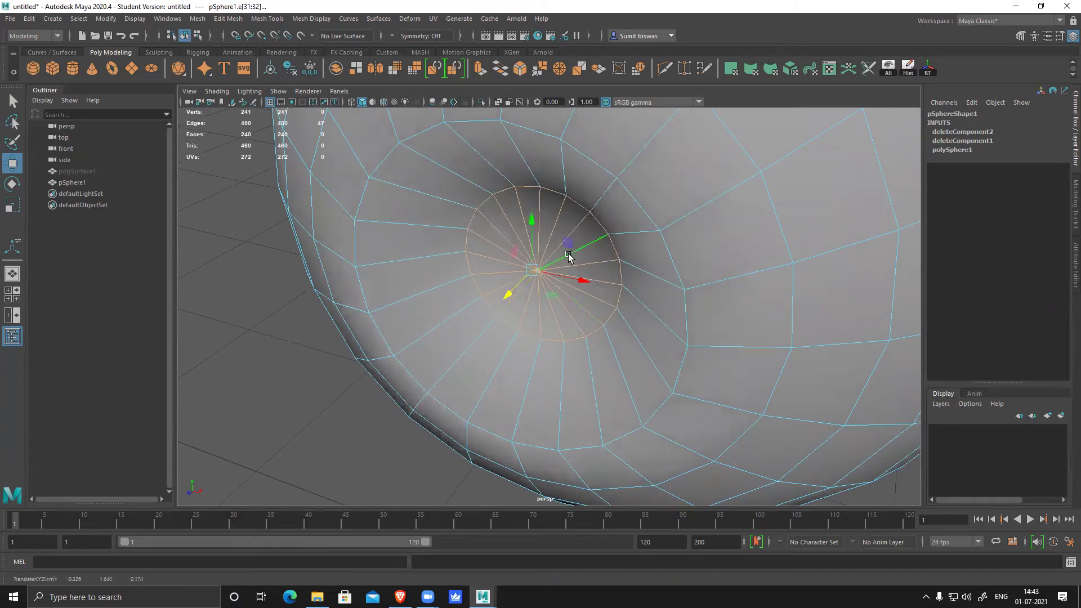
{"action": "right_click_drag", "start_coordinate": [569, 254], "coordinate": [468, 235]}
{"action": "left_click", "coordinate": [536, 270]}
{"action": "left_click", "coordinate": [535, 270]}
{"action": "left_click_drag", "start_coordinate": [515, 295], "coordinate": [533, 275]}
- Try inserting an edge loop around the recess with Multi-Cut, and check the eyeball's shape from the side and back
{"action": "scroll", "coordinate": [654, 320], "scroll_direction": "down", "scroll_amount": 1}
{"action": "scroll", "coordinate": [653, 320], "scroll_direction": "down", "scroll_amount": 1}
{"action": "right_click_drag", "start_coordinate": [627, 201], "coordinate": [694, 159]}
{"action": "right_click_drag", "start_coordinate": [695, 159], "coordinate": [525, 158], "text": "shift"}
{"action": "left_click", "coordinate": [614, 182], "text": "ctrl"}
{"action": "right_click_drag", "start_coordinate": [712, 315], "coordinate": [490, 332], "text": "alt"}
{"action": "left_click_drag", "start_coordinate": [532, 363], "coordinate": [655, 311], "text": "alt"}
{"action": "left_click", "coordinate": [491, 322]}
{"action": "left_click_drag", "start_coordinate": [532, 338], "coordinate": [581, 376], "text": "alt"}
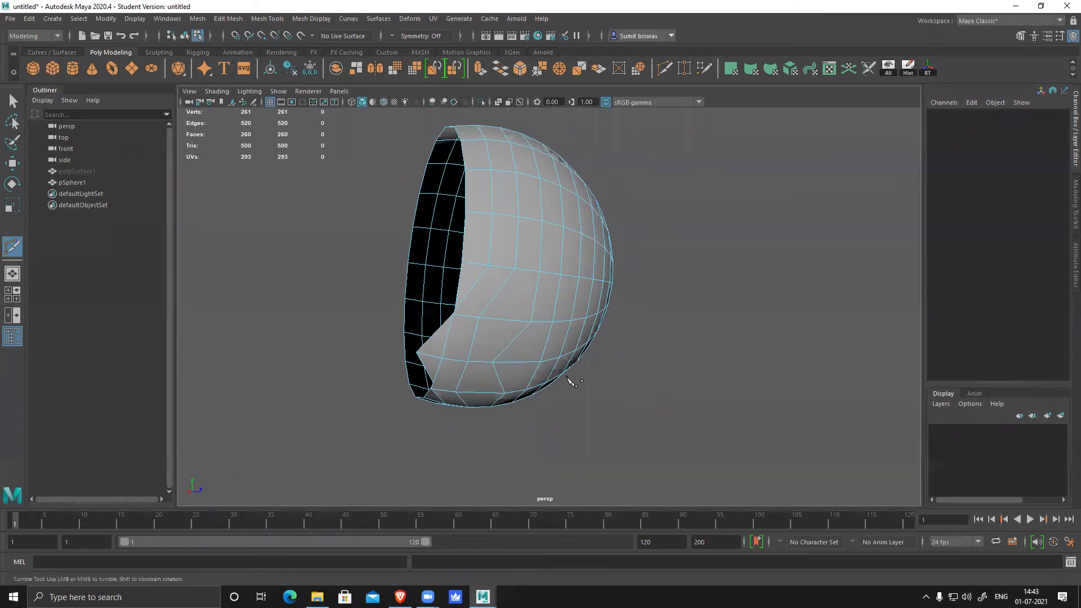
{"action": "key", "text": "w"}
{"action": "right_click_drag", "start_coordinate": [504, 242], "coordinate": [718, 133]}
{"action": "left_click_drag", "start_coordinate": [622, 333], "coordinate": [599, 324], "text": "alt"}
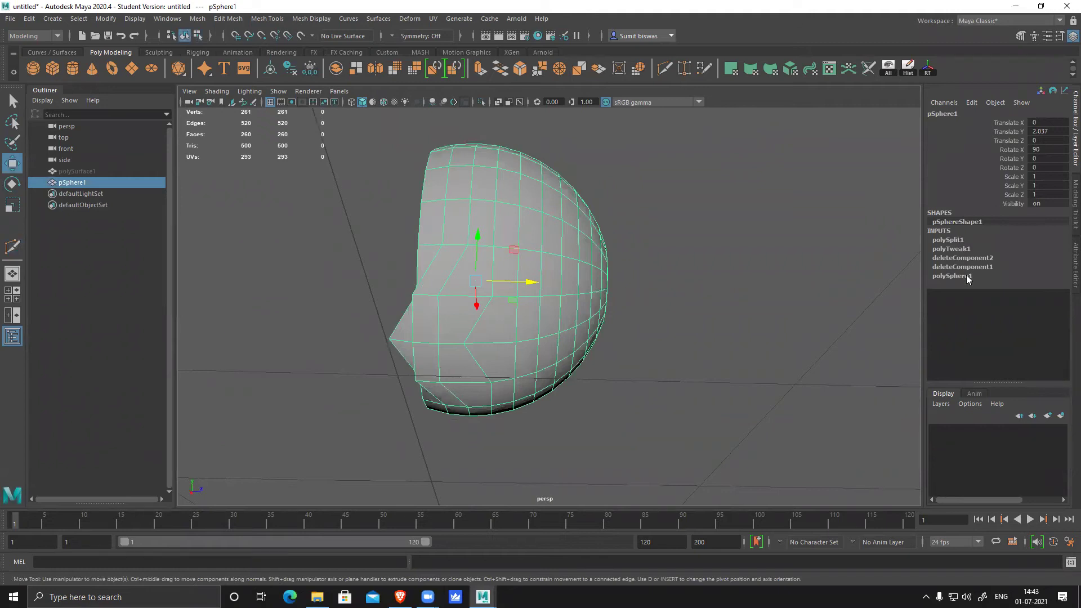
- Undo the edge loop insertion and the recess, back to the edge loop selected around the front pole
{"action": "key", "text": "ctrl+z"}
{"action": "key", "text": "ctrl+z"}
{"action": "key", "text": "ctrl+z"}
{"action": "key", "text": "ctrl+z"}
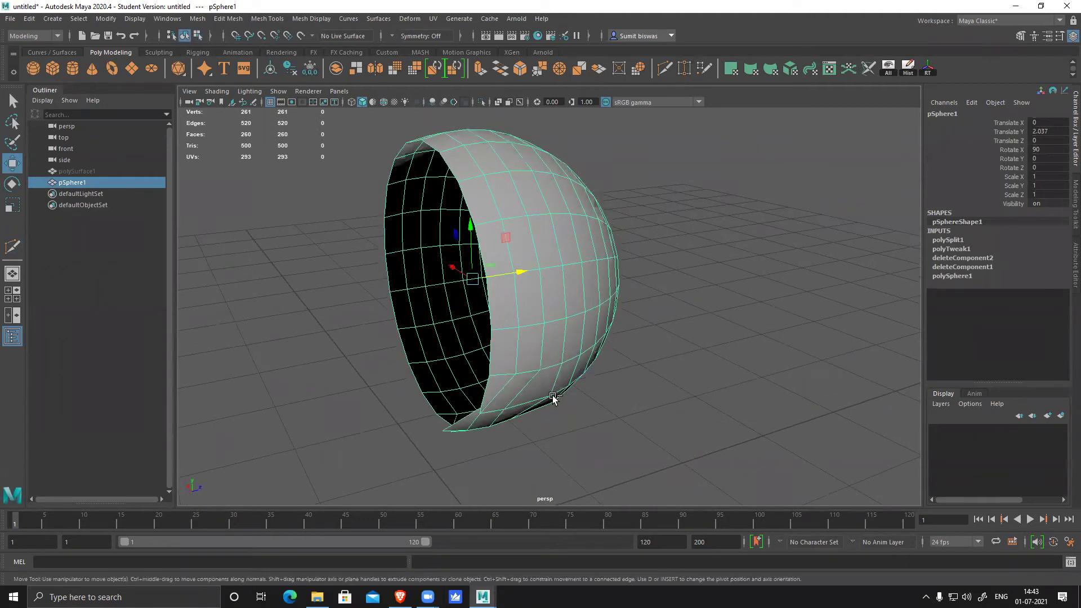
{"action": "key", "text": "ctrl+z"}
- Convert the selected edge loop around the front pole to a vertex selection
{"action": "left_click_drag", "start_coordinate": [614, 412], "coordinate": [586, 386], "text": "alt"}
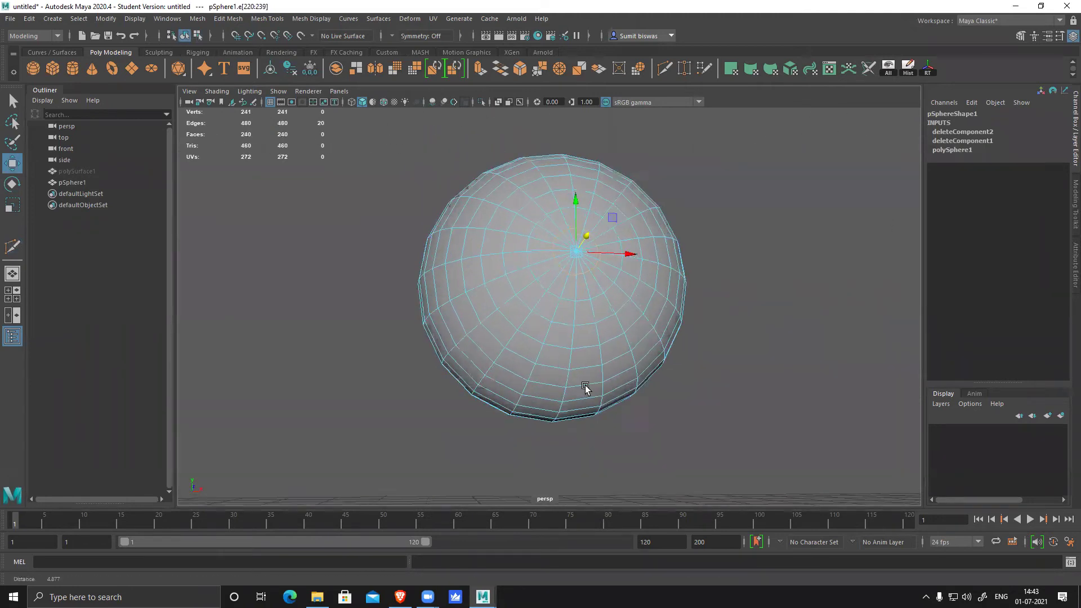
{"action": "scroll", "coordinate": [584, 360], "scroll_direction": "up", "scroll_amount": 3}
{"action": "middle_click_drag", "start_coordinate": [580, 287], "coordinate": [553, 337], "text": "alt"}
{"action": "right_click_drag", "start_coordinate": [555, 274], "coordinate": [504, 278]}
{"action": "scroll", "coordinate": [579, 381], "scroll_direction": "up", "scroll_amount": 5}
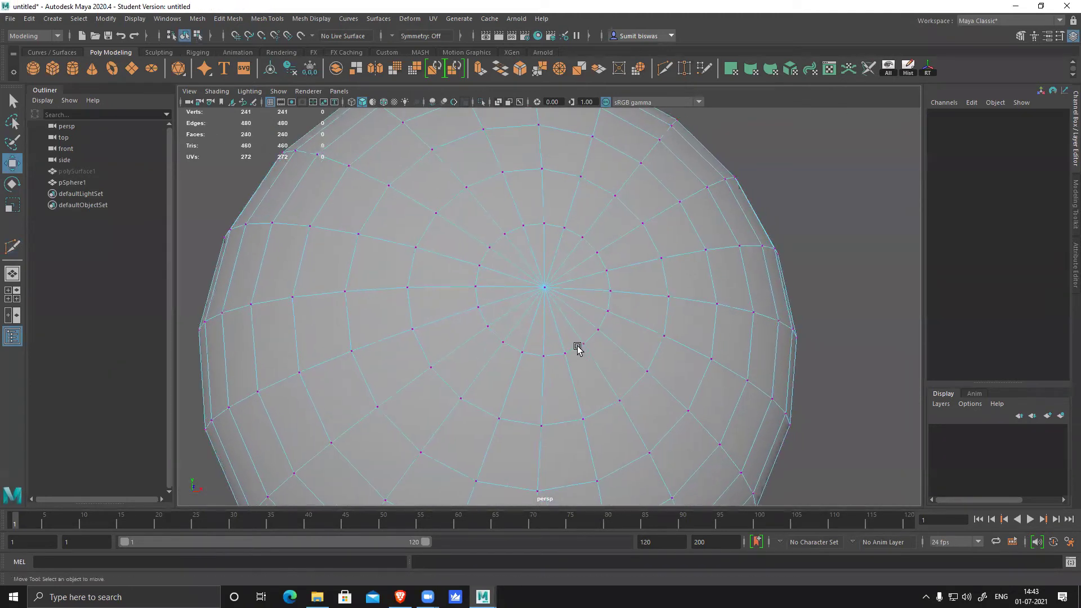
{"action": "right_click", "coordinate": [594, 236], "text": "shift"}
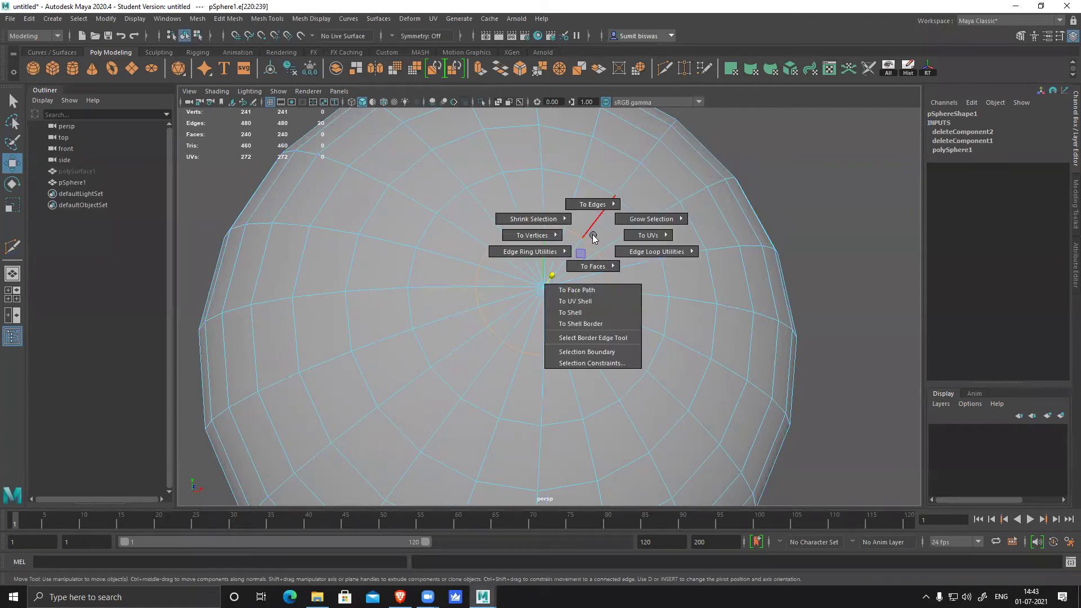
{"action": "right_click_drag", "start_coordinate": [593, 236], "coordinate": [442, 234], "text": "shift"}
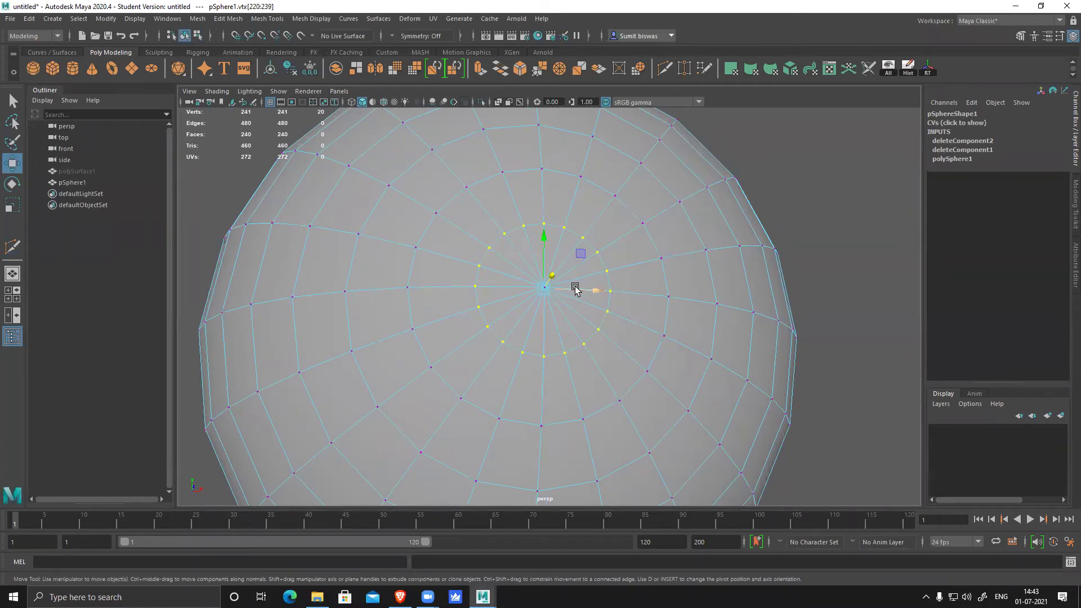
- Try pushing the pole vertex and its surrounding vertex ring into the eyeball to form a concave iris
{"action": "left_click_drag", "start_coordinate": [563, 334], "coordinate": [602, 397], "text": "alt"}
{"action": "left_click_drag", "start_coordinate": [603, 397], "coordinate": [637, 396], "text": "alt"}
{"action": "left_click_drag", "start_coordinate": [654, 358], "coordinate": [578, 338]}
{"action": "left_click", "coordinate": [575, 346]}
- Try inserting an edge loop along the rim of the iris recess with Multi-Cut
{"action": "right_click_drag", "start_coordinate": [581, 242], "coordinate": [634, 226]}
{"action": "right_click", "coordinate": [649, 249], "text": "shift"}
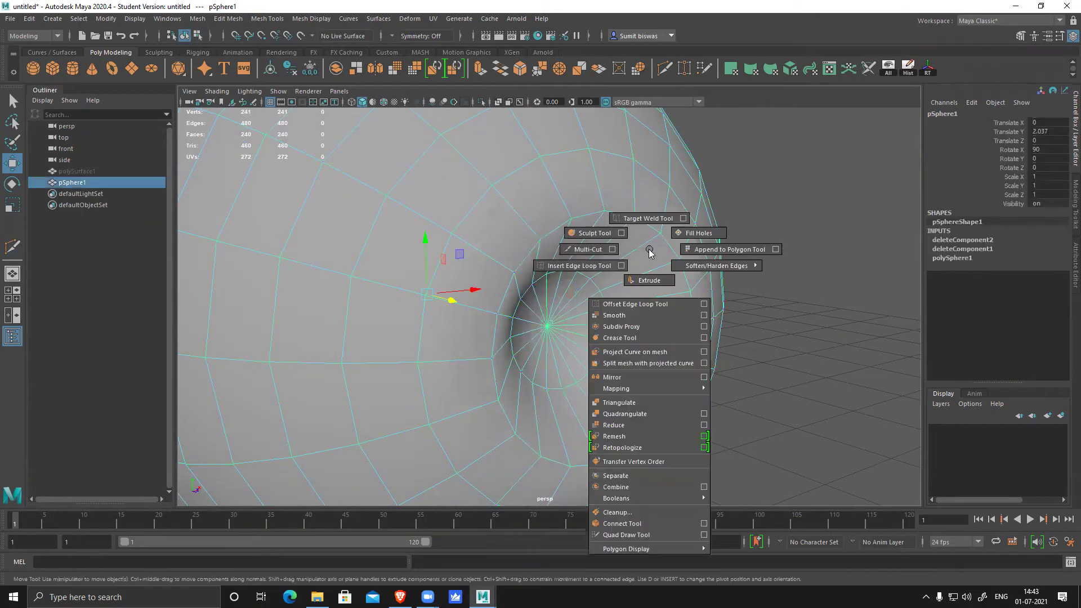
{"action": "left_click", "coordinate": [589, 249]}
{"action": "left_click", "coordinate": [569, 216], "text": "ctrl"}
{"action": "right_click_drag", "start_coordinate": [770, 356], "coordinate": [657, 354], "text": "alt"}
{"action": "left_click_drag", "start_coordinate": [658, 354], "coordinate": [633, 296], "text": "alt"}
{"action": "key", "text": "w"}
- Examine the recessed iris and the eyeball's overall shape from several angles and distances
{"action": "left_click", "coordinate": [531, 258]}
{"action": "left_click", "coordinate": [799, 379]}
{"action": "right_click_drag", "start_coordinate": [799, 379], "coordinate": [688, 379], "text": "alt"}
{"action": "left_click_drag", "start_coordinate": [689, 379], "coordinate": [604, 361], "text": "alt"}
{"action": "right_click_drag", "start_coordinate": [604, 361], "coordinate": [298, 367], "text": "alt"}
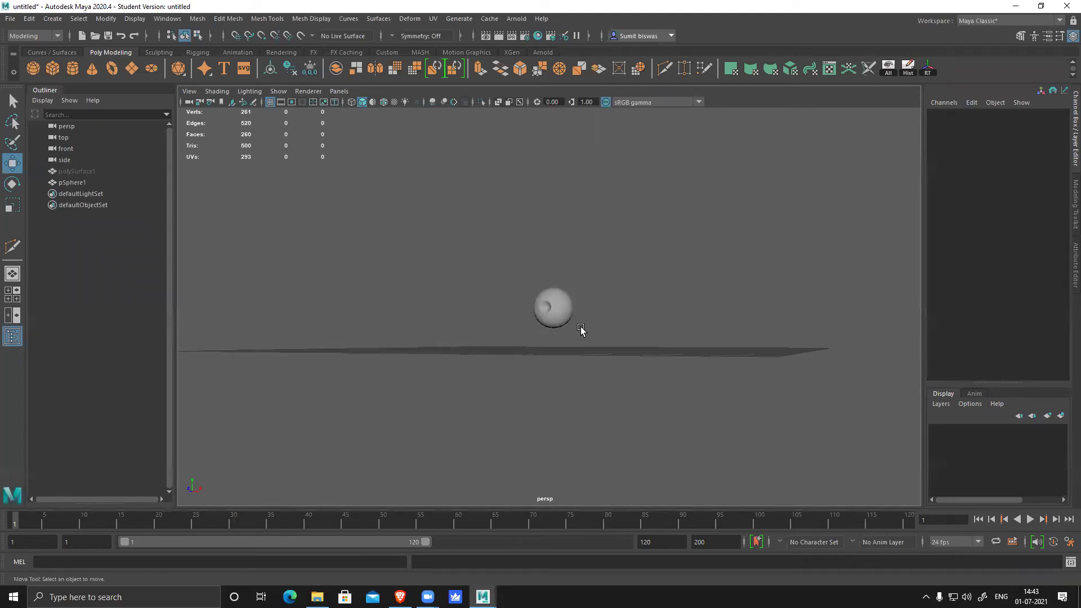
{"action": "right_click_drag", "start_coordinate": [553, 297], "coordinate": [817, 519], "text": "alt"}
{"action": "left_click", "coordinate": [630, 371]}
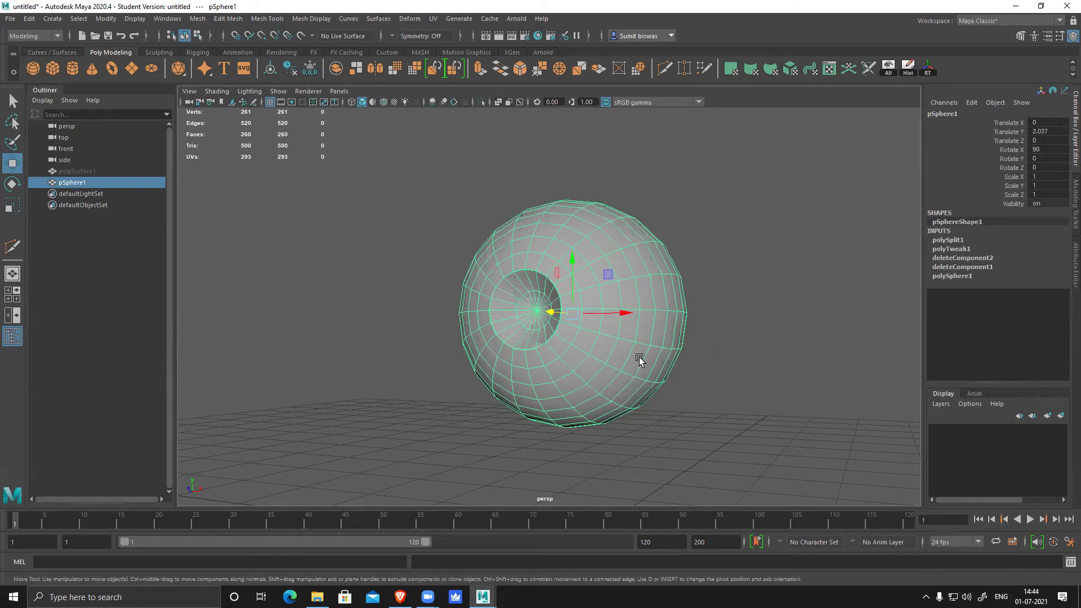
{"action": "right_click_drag", "start_coordinate": [578, 318], "coordinate": [668, 431], "text": "alt"}
{"action": "left_click_drag", "start_coordinate": [607, 393], "coordinate": [634, 390], "text": "alt"}
{"action": "right_click_drag", "start_coordinate": [484, 264], "coordinate": [543, 335], "text": "alt"}
{"action": "middle_click_drag", "start_coordinate": [524, 306], "coordinate": [538, 303], "text": "alt"}
{"action": "left_click_drag", "start_coordinate": [537, 301], "coordinate": [591, 366], "text": "alt"}
{"action": "right_click_drag", "start_coordinate": [540, 315], "coordinate": [327, 271], "text": "alt"}
{"action": "left_click_drag", "start_coordinate": [637, 293], "coordinate": [547, 298], "text": "alt"}
{"action": "left_click_drag", "start_coordinate": [715, 305], "coordinate": [655, 328], "text": "alt"}
- Undo the iris edge loop and recess, back to the vertex ring selected around the pole
{"action": "key", "text": "ctrl+z"}
{"action": "key", "text": "ctrl+z"}
{"action": "key", "text": "ctrl+z"}
{"action": "key", "text": "ctrl+z"}
{"action": "key", "text": "ctrl+z"}
{"action": "key", "text": "ctrl+z"}
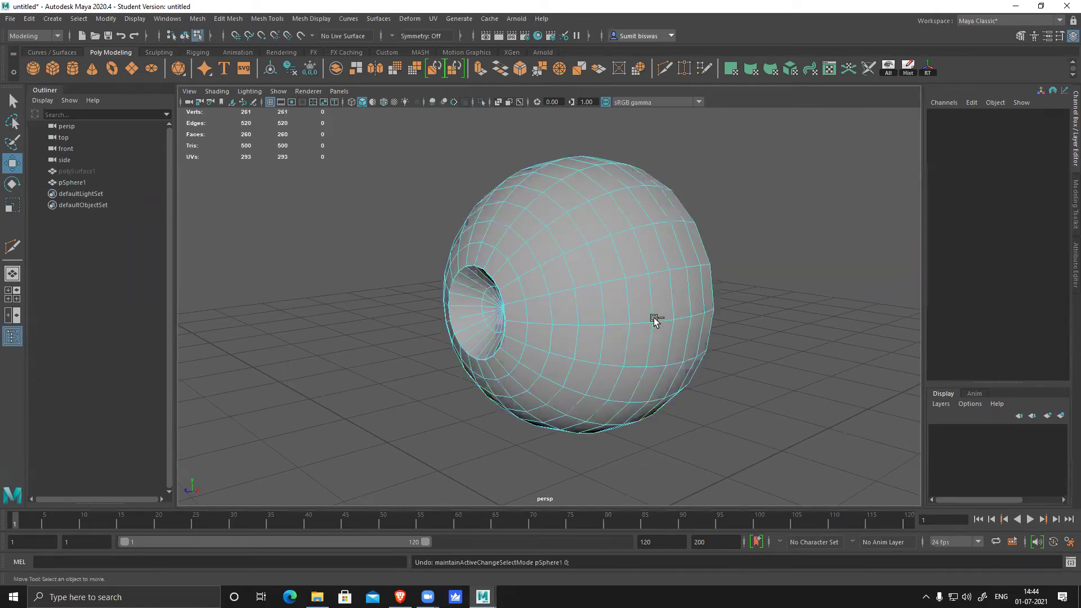
{"action": "key", "text": "ctrl+z"}
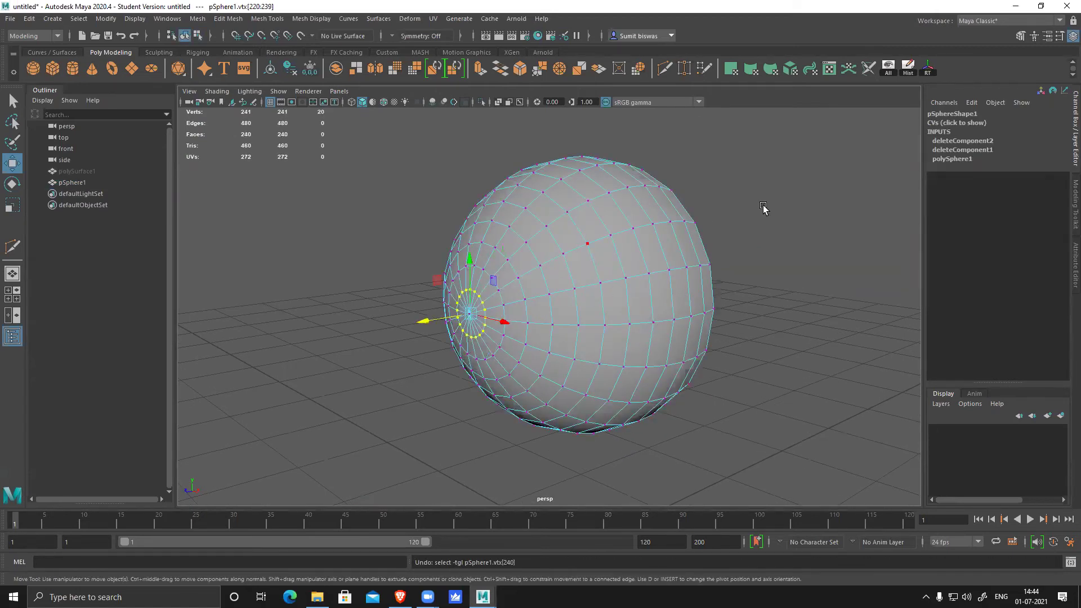
- Duplicate the intact eyeball, name the copy lens and hide it
{"action": "key", "text": "F8"}
{"action": "key", "text": "ctrl+d"}
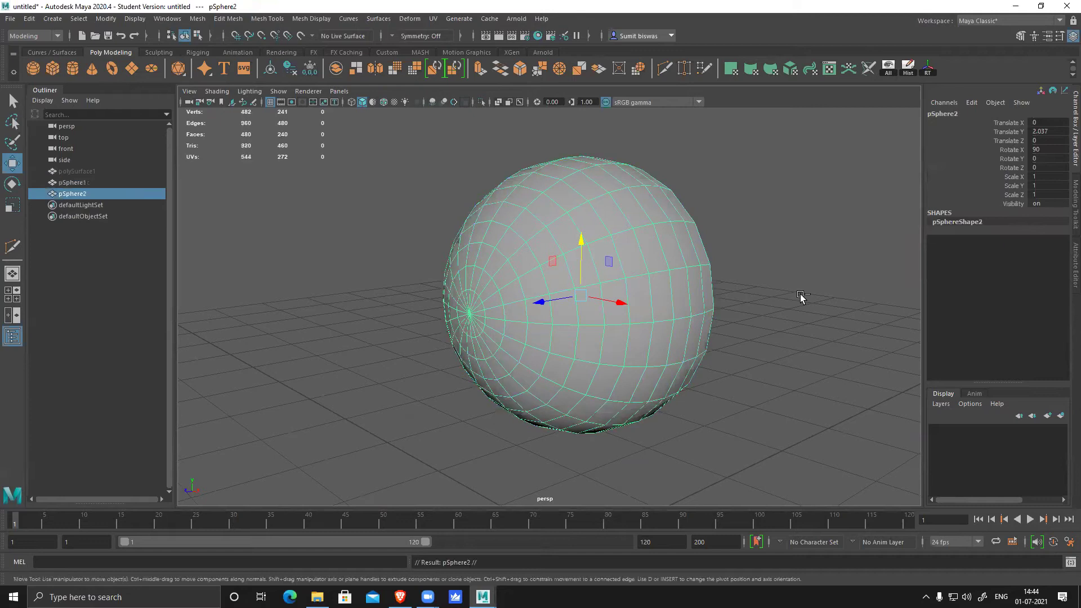
{"action": "double_click", "coordinate": [67, 192]}
{"action": "type", "text": "le"}
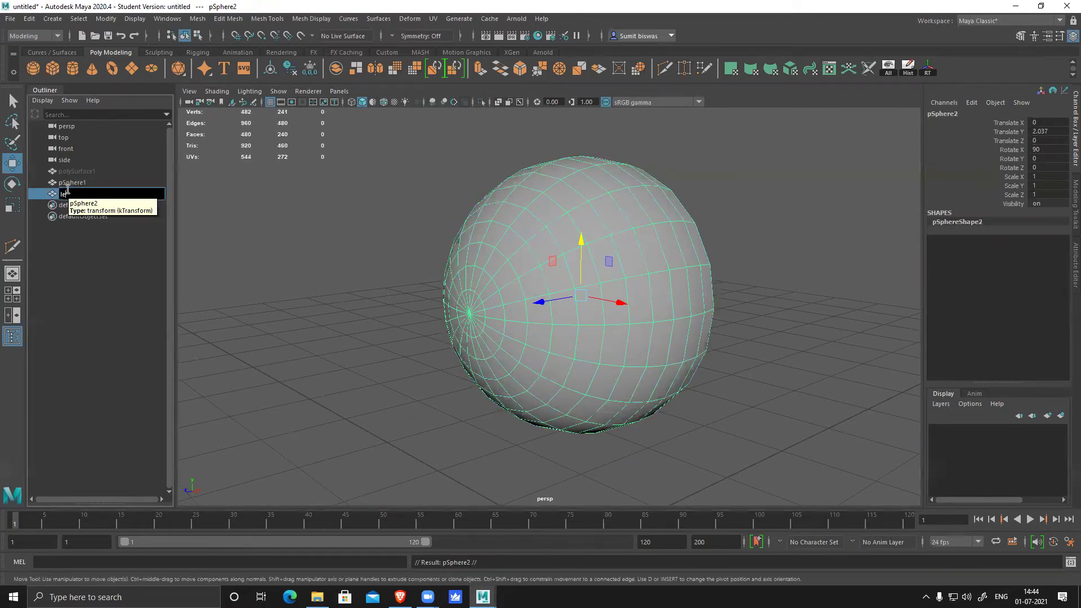
{"action": "type", "text": "ns"}
{"action": "key", "text": "Return"}
{"action": "key", "text": "ctrl+h"}
- Push the original eyeball's pole vertex and the vertex ring around it inward to form a concave iris
{"action": "left_click", "coordinate": [651, 288]}
{"action": "right_click", "coordinate": [641, 235]}
{"action": "right_click_drag", "start_coordinate": [640, 234], "coordinate": [587, 233]}
{"action": "left_click_drag", "start_coordinate": [542, 304], "coordinate": [563, 305], "text": "alt"}
{"action": "scroll", "coordinate": [510, 355], "scroll_direction": "up", "scroll_amount": 5}
{"action": "middle_click_drag", "start_coordinate": [516, 370], "coordinate": [625, 340], "text": "alt"}
{"action": "scroll", "coordinate": [566, 307], "scroll_direction": "up", "scroll_amount": 1}
{"action": "scroll", "coordinate": [522, 335], "scroll_direction": "up", "scroll_amount": 3}
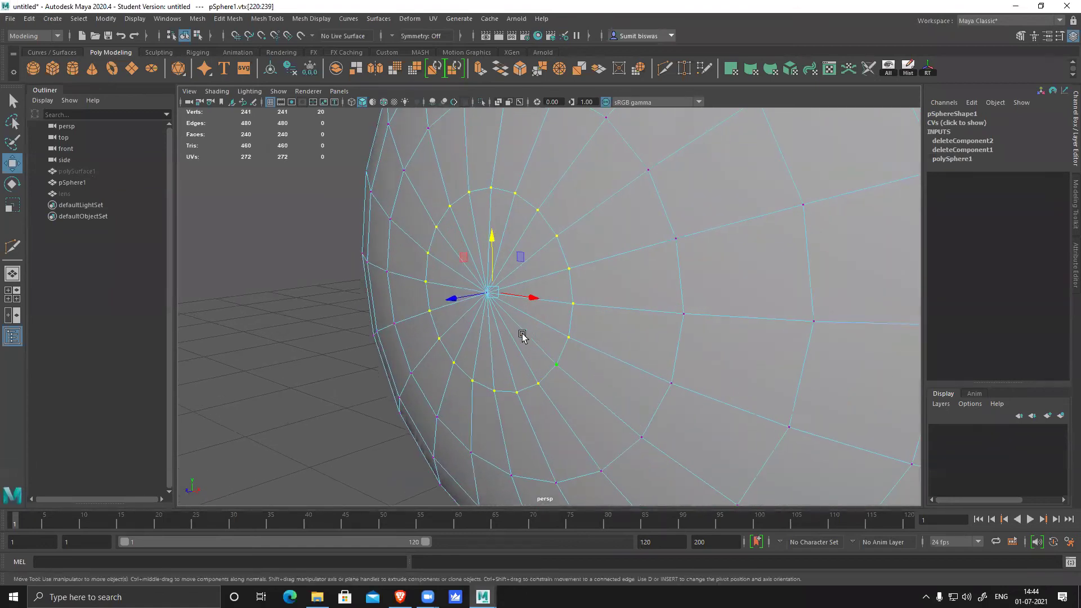
{"action": "left_click", "coordinate": [500, 320], "text": "shift"}
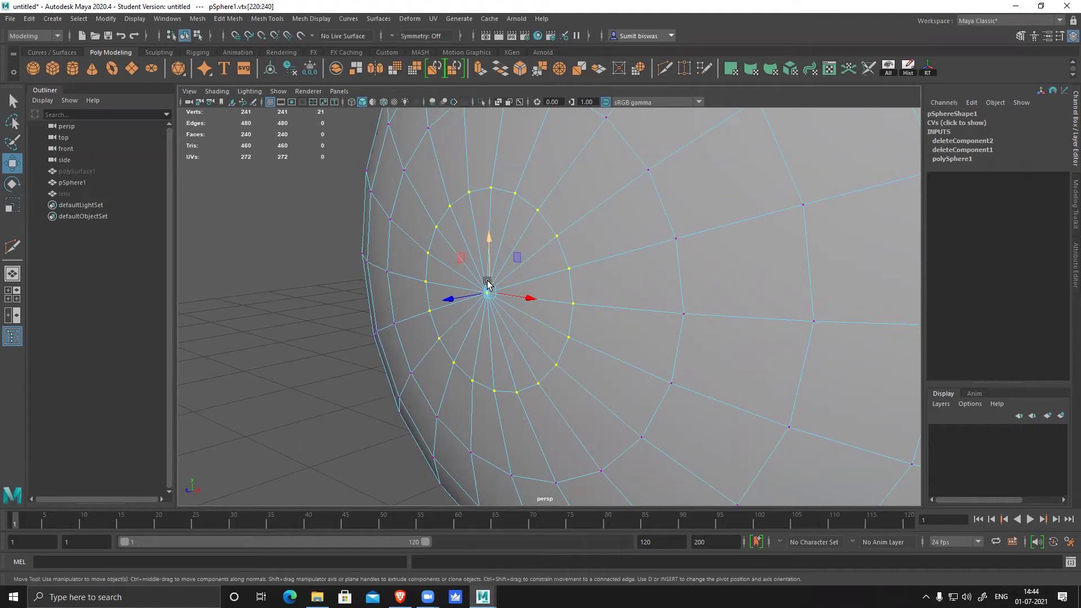
{"action": "left_click_drag", "start_coordinate": [554, 324], "coordinate": [544, 355], "text": "alt"}
{"action": "left_click_drag", "start_coordinate": [452, 425], "coordinate": [550, 351]}
{"action": "left_click", "coordinate": [574, 352]}
{"action": "right_click_drag", "start_coordinate": [733, 411], "coordinate": [446, 353], "text": "alt"}
{"action": "left_click_drag", "start_coordinate": [446, 352], "coordinate": [527, 302], "text": "alt"}
- Insert an edge loop close to the rim of the iris recess on pSphere1 with Multi-Cut
{"action": "right_click_drag", "start_coordinate": [535, 241], "coordinate": [589, 204]}
{"action": "right_click_drag", "start_coordinate": [514, 215], "coordinate": [575, 374], "text": "alt"}
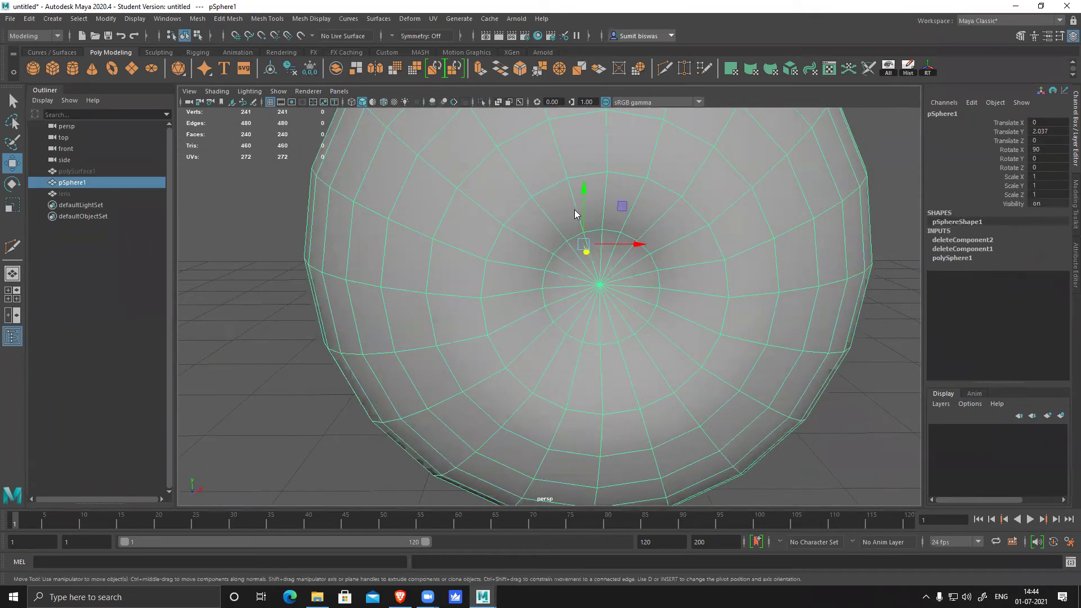
{"action": "right_click_drag", "start_coordinate": [575, 209], "coordinate": [480, 207], "text": "shift"}
{"action": "left_click", "coordinate": [531, 195], "text": "ctrl"}
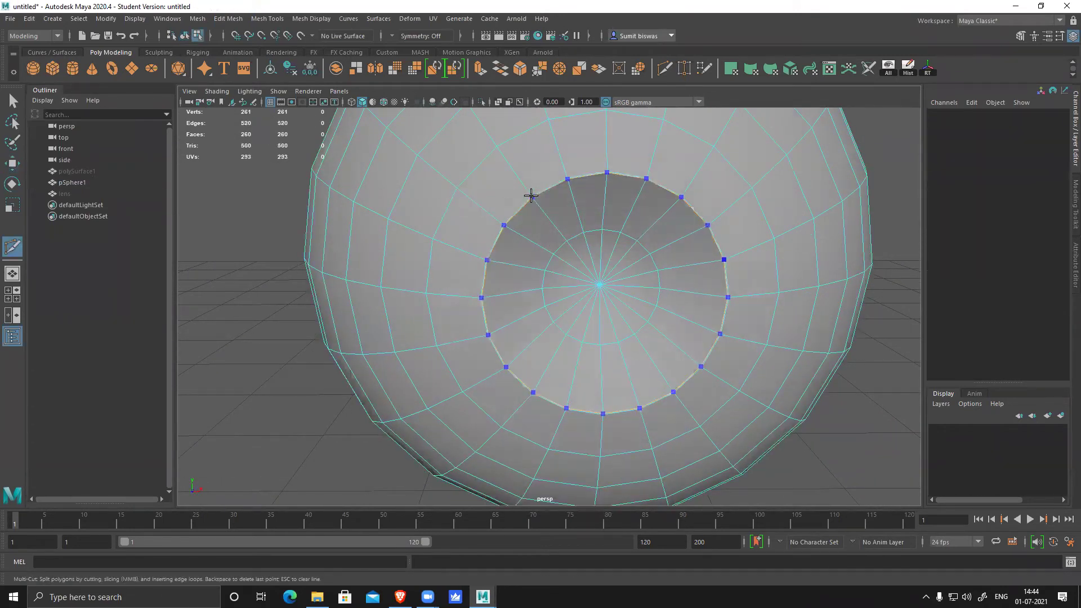
{"action": "key", "text": "w"}
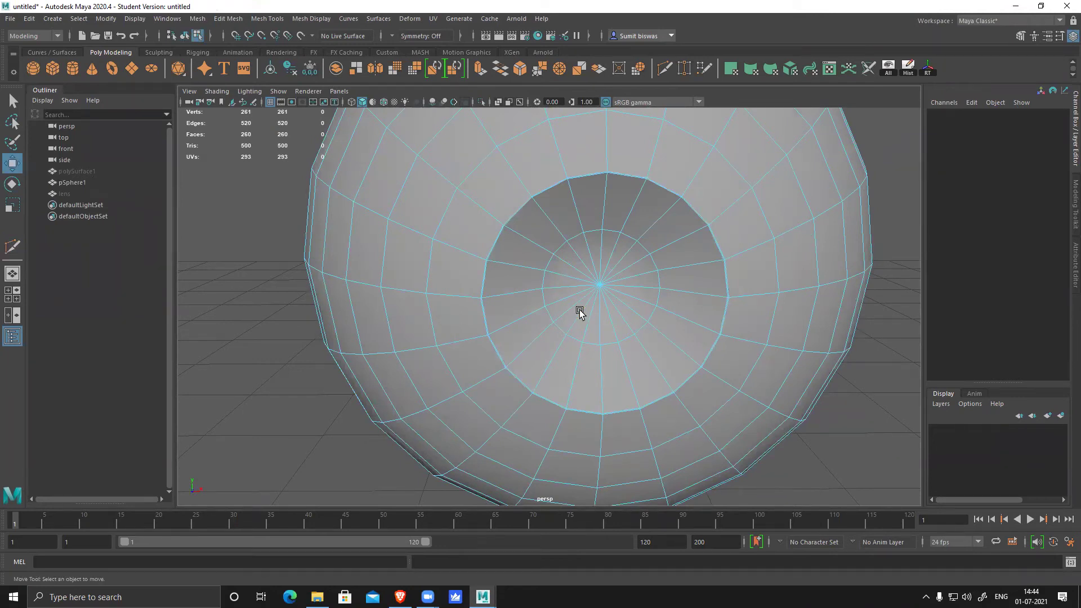
- Leave component editing on pSphere1 and unhide the lens object
{"action": "right_click_drag", "start_coordinate": [575, 207], "coordinate": [633, 169]}
{"action": "right_click_drag", "start_coordinate": [796, 412], "coordinate": [598, 385], "text": "alt"}
{"action": "left_click_drag", "start_coordinate": [599, 385], "coordinate": [787, 391], "text": "alt"}
{"action": "left_click", "coordinate": [787, 391]}
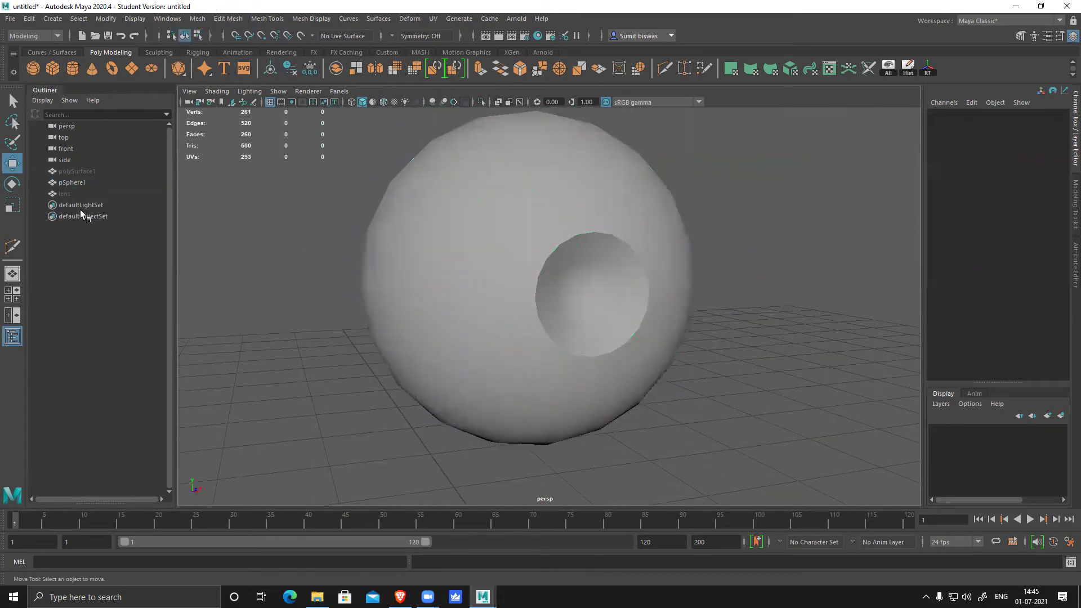
{"action": "left_click", "coordinate": [65, 194]}
{"action": "key", "text": "shift+h"}
- Give pSphere1 a new Phong material and raise its transparency to almost fully clear
{"action": "left_click_drag", "start_coordinate": [458, 290], "coordinate": [586, 331], "text": "alt"}
{"action": "right_click_drag", "start_coordinate": [700, 233], "coordinate": [699, 524]}
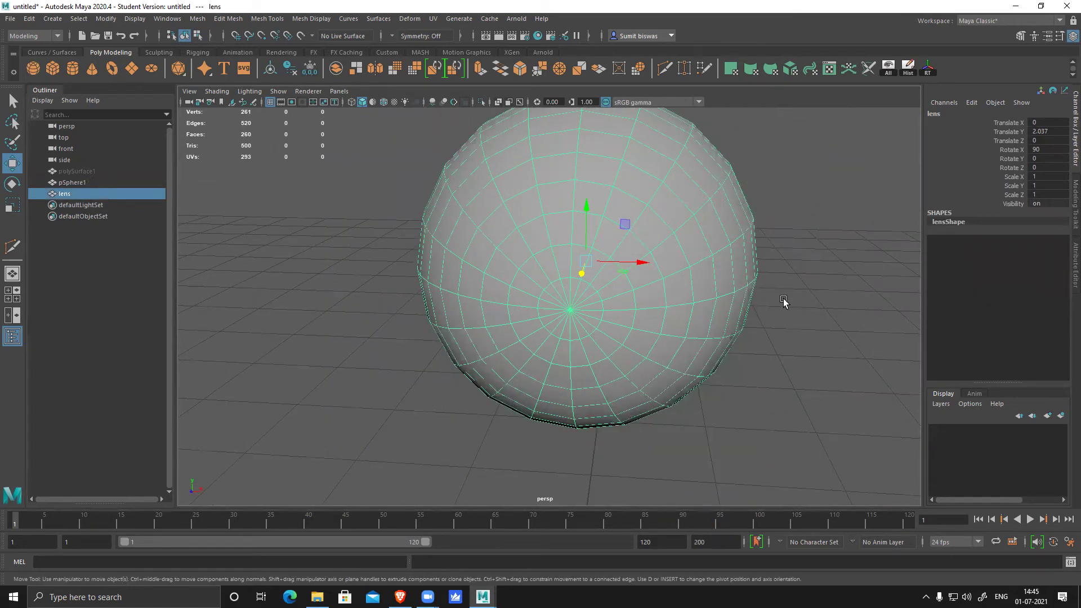
{"action": "middle_click_drag", "start_coordinate": [816, 328], "coordinate": [766, 332], "text": "alt"}
{"action": "left_click", "coordinate": [641, 242]}
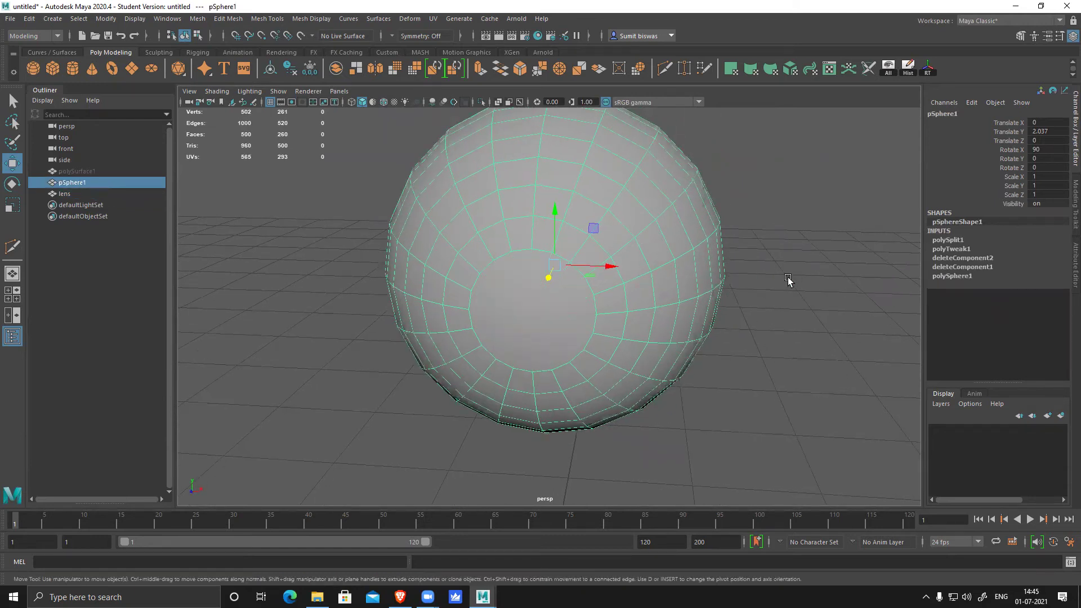
{"action": "right_click_drag", "start_coordinate": [671, 195], "coordinate": [735, 537]}
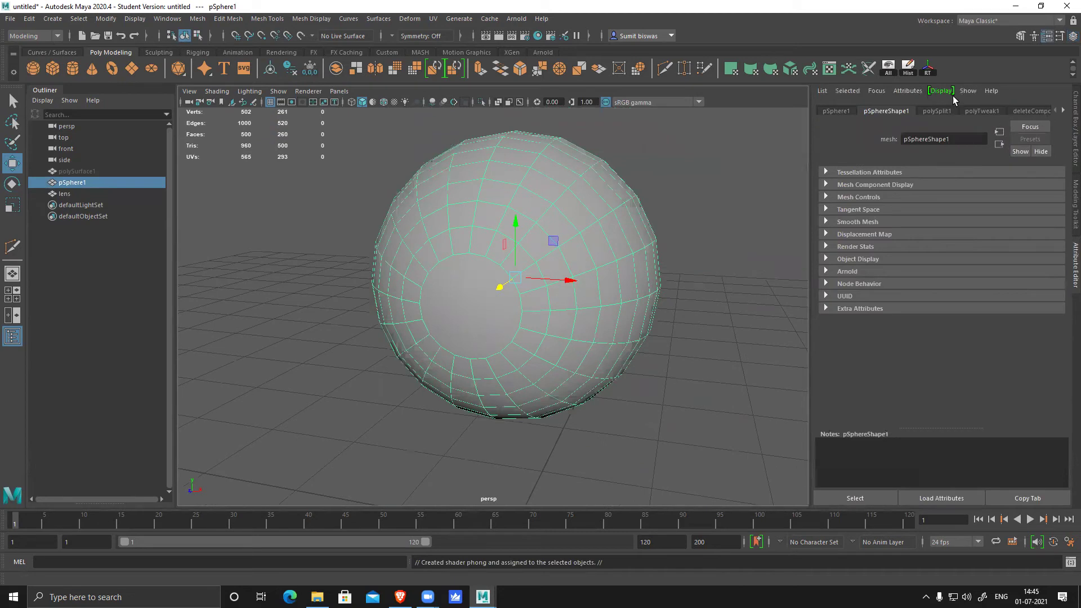
{"action": "left_click", "coordinate": [907, 70]}
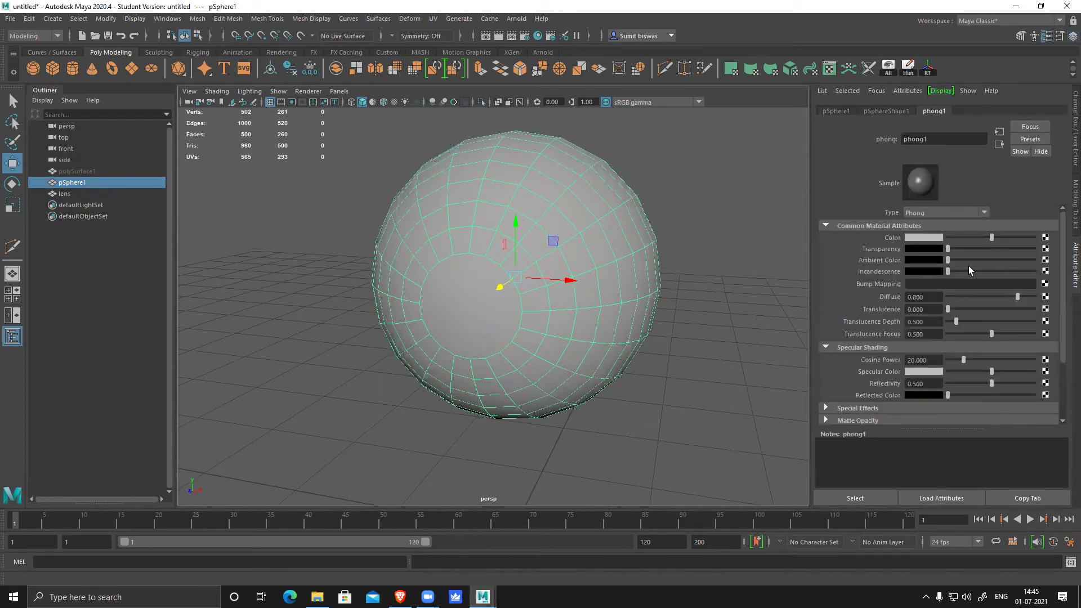
{"action": "left_click_drag", "start_coordinate": [958, 248], "coordinate": [1016, 250]}
{"action": "left_click_drag", "start_coordinate": [679, 331], "coordinate": [637, 333], "text": "alt"}
{"action": "left_click_drag", "start_coordinate": [614, 265], "coordinate": [666, 268], "text": "alt"}
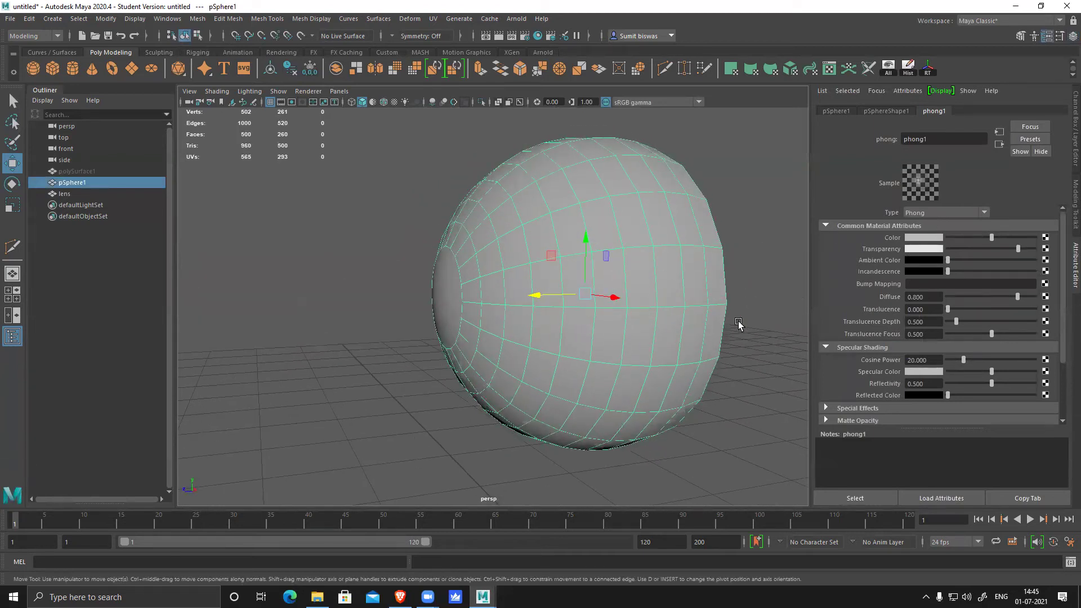
- Reassign existing materials so that the lens uses the transparent phong1 and pSphere1 uses lambert1
{"action": "key", "text": "r"}
{"action": "left_click_drag", "start_coordinate": [585, 293], "coordinate": [585, 295]}
{"action": "left_click_drag", "start_coordinate": [514, 316], "coordinate": [591, 293], "text": "alt"}
{"action": "left_click", "coordinate": [499, 274]}
{"action": "mouse_move", "coordinate": [528, 285]}
{"action": "left_mouse_down", "text": "alt"}
{"action": "mouse_move", "coordinate": [517, 322]}
{"action": "mouse_move", "coordinate": [520, 284]}
{"action": "left_mouse_up", "text": "alt"}
{"action": "left_click_drag", "start_coordinate": [738, 341], "coordinate": [562, 342], "text": "alt"}
{"action": "left_click", "coordinate": [637, 283]}
{"action": "right_click_drag", "start_coordinate": [631, 256], "coordinate": [712, 560]}
{"action": "left_click", "coordinate": [759, 443]}
{"action": "left_click_drag", "start_coordinate": [449, 350], "coordinate": [623, 333], "text": "alt"}
{"action": "left_click", "coordinate": [637, 326]}
{"action": "mouse_move", "coordinate": [585, 233]}
{"action": "right_mouse_down"}
{"action": "mouse_move", "coordinate": [583, 535]}
{"action": "mouse_move", "coordinate": [668, 530]}
{"action": "right_mouse_up"}
{"action": "left_click", "coordinate": [637, 471]}
{"action": "left_click_drag", "start_coordinate": [484, 369], "coordinate": [592, 328], "text": "alt"}
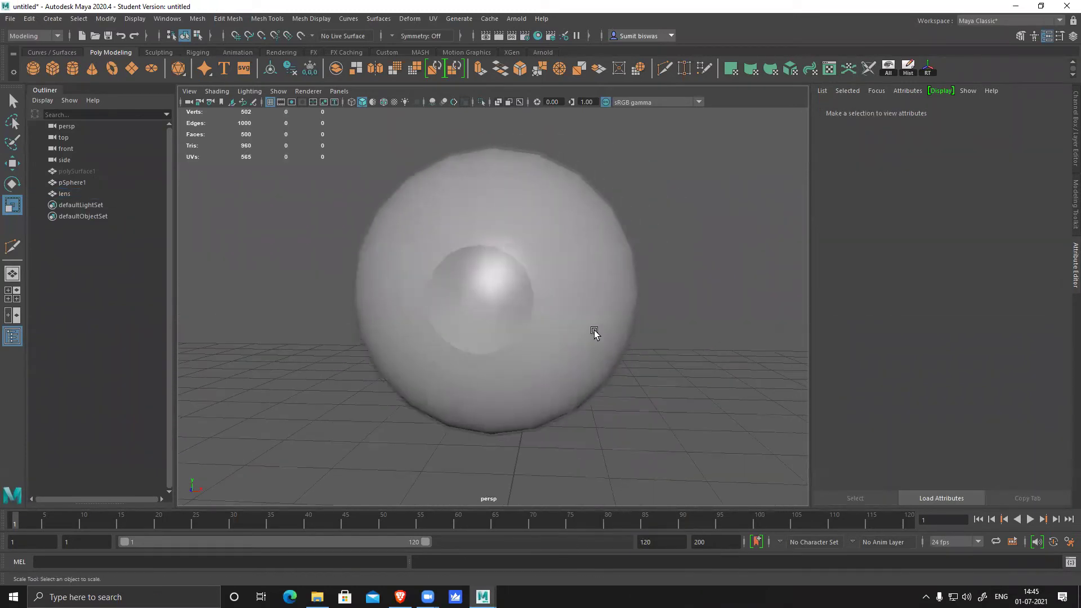
- Insert an edge loop on the lens close to the rim of the iris area with Multi-Cut
{"action": "left_click", "coordinate": [582, 302]}
{"action": "left_click_drag", "start_coordinate": [699, 422], "coordinate": [562, 334], "text": "alt"}
{"action": "left_click_drag", "start_coordinate": [517, 305], "coordinate": [516, 364], "text": "alt"}
{"action": "scroll", "coordinate": [516, 363], "scroll_direction": "up", "scroll_amount": 4}
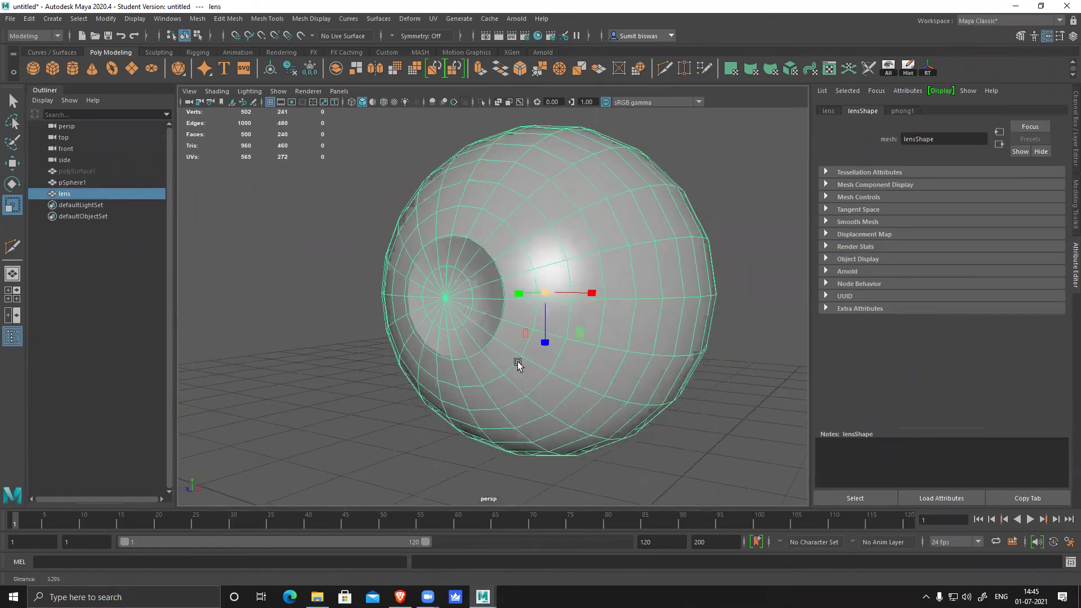
{"action": "left_click_drag", "start_coordinate": [502, 258], "coordinate": [498, 265], "text": "alt"}
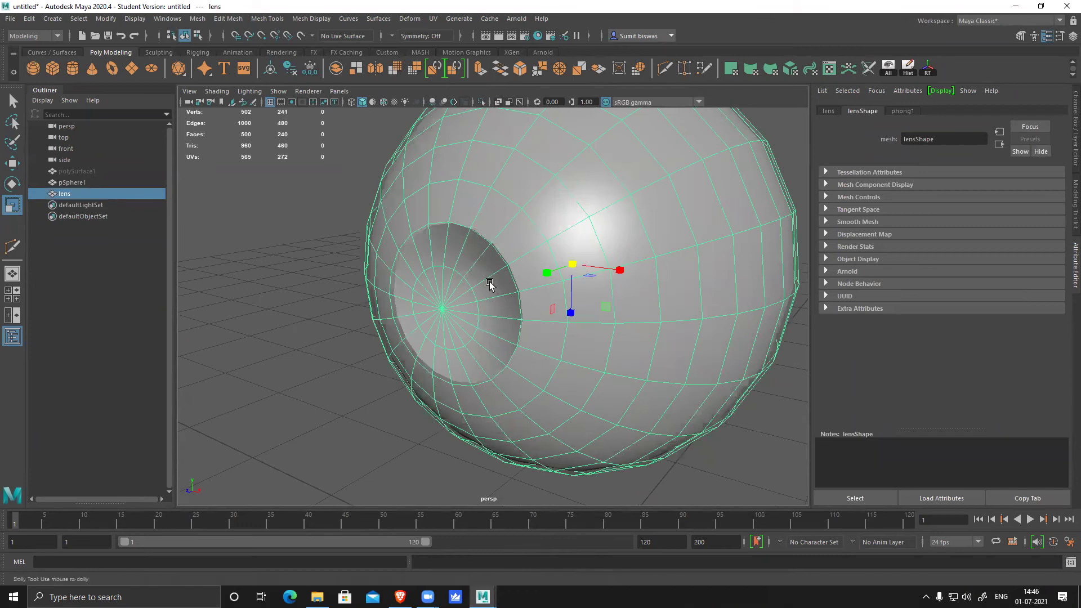
{"action": "scroll", "coordinate": [510, 225], "scroll_direction": "up", "scroll_amount": 4}
{"action": "right_click_drag", "start_coordinate": [610, 174], "coordinate": [498, 193], "text": "shift"}
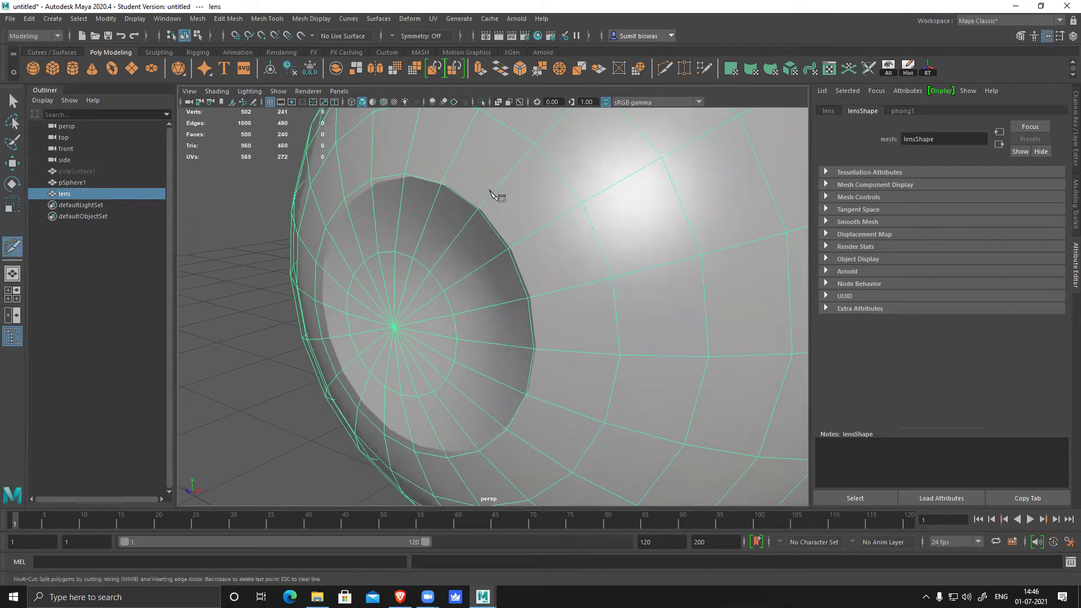
{"action": "left_click", "coordinate": [483, 208], "text": "ctrl"}
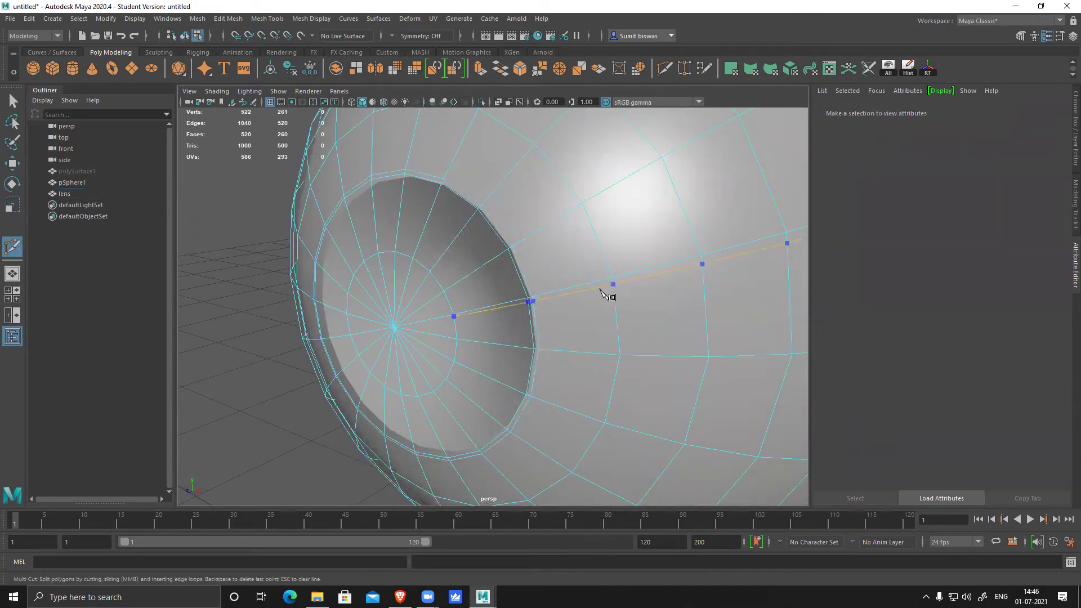
{"action": "key", "text": "ctrl+z"}
{"action": "scroll", "coordinate": [525, 287], "scroll_direction": "up", "scroll_amount": 3}
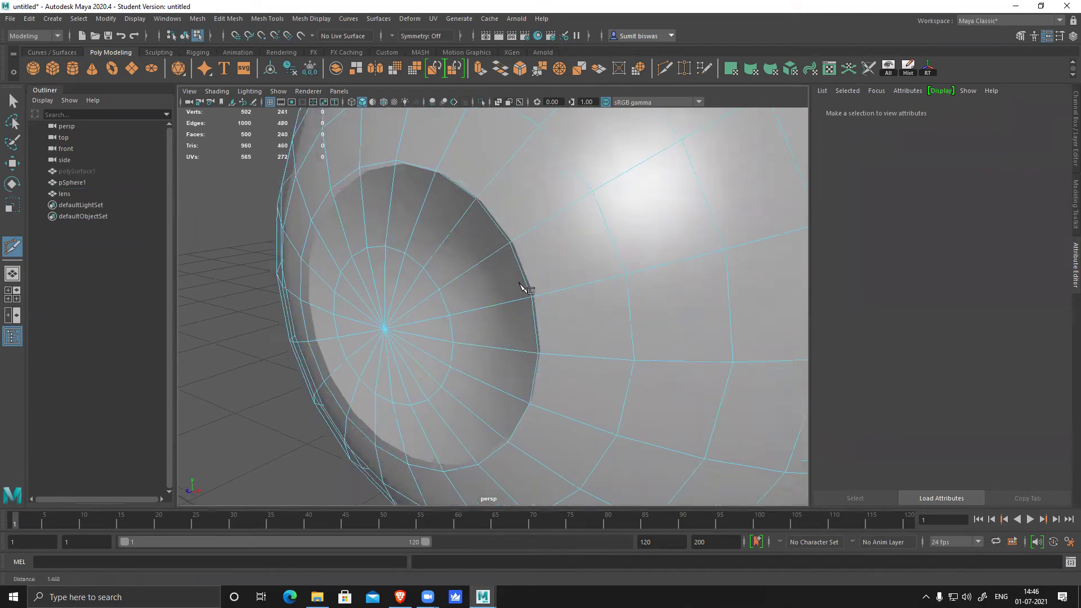
{"action": "left_click", "coordinate": [521, 213], "text": "ctrl"}
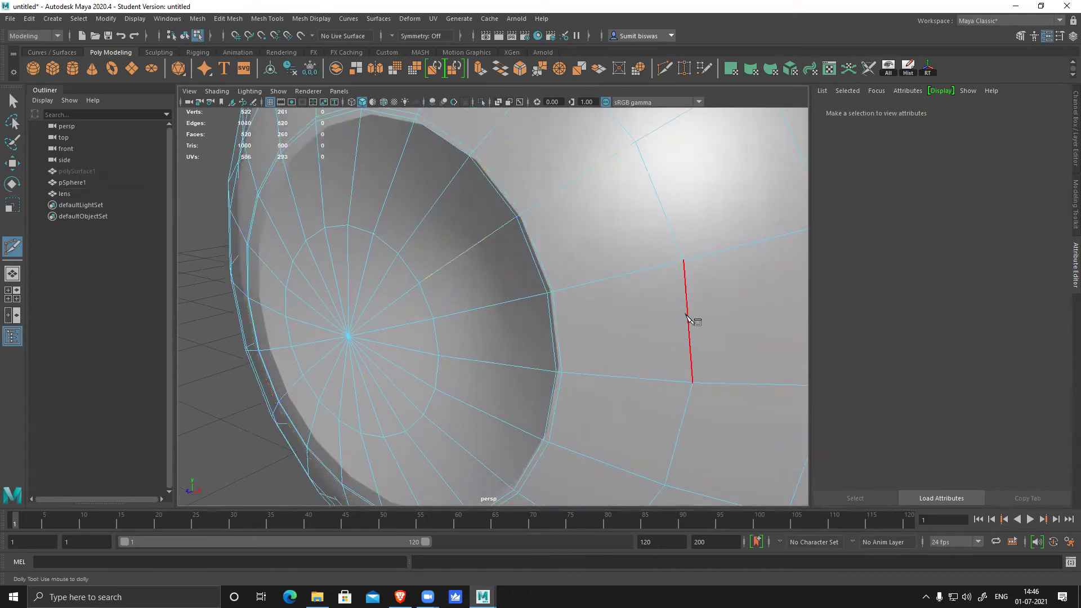
{"action": "scroll", "coordinate": [692, 319], "scroll_direction": "down", "scroll_amount": 3}
- Move the lens's pole vertex and the vertex ring around it outward to form a corneal bulge
{"action": "key", "text": "w"}
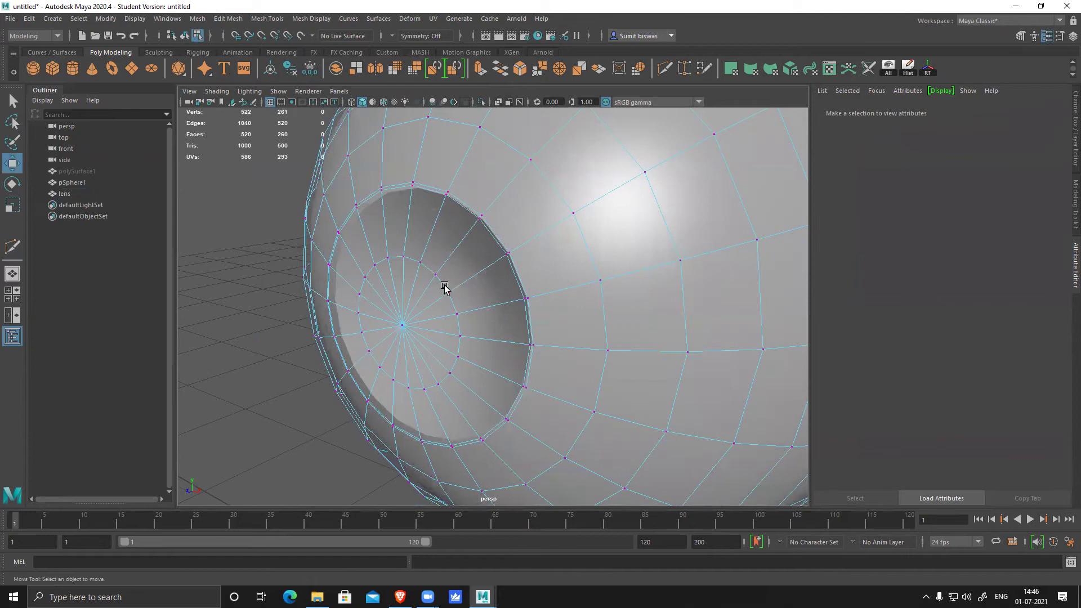
{"action": "left_click", "coordinate": [443, 284]}
{"action": "right_click_drag", "start_coordinate": [488, 292], "coordinate": [416, 301]}
{"action": "left_click", "coordinate": [393, 317]}
{"action": "left_click_drag", "start_coordinate": [492, 313], "coordinate": [596, 355], "text": "alt"}
{"action": "left_click_drag", "start_coordinate": [666, 352], "coordinate": [552, 367], "text": "alt"}
{"action": "left_click_drag", "start_coordinate": [387, 292], "coordinate": [371, 297]}
{"action": "left_click_drag", "start_coordinate": [467, 332], "coordinate": [499, 316], "text": "alt"}
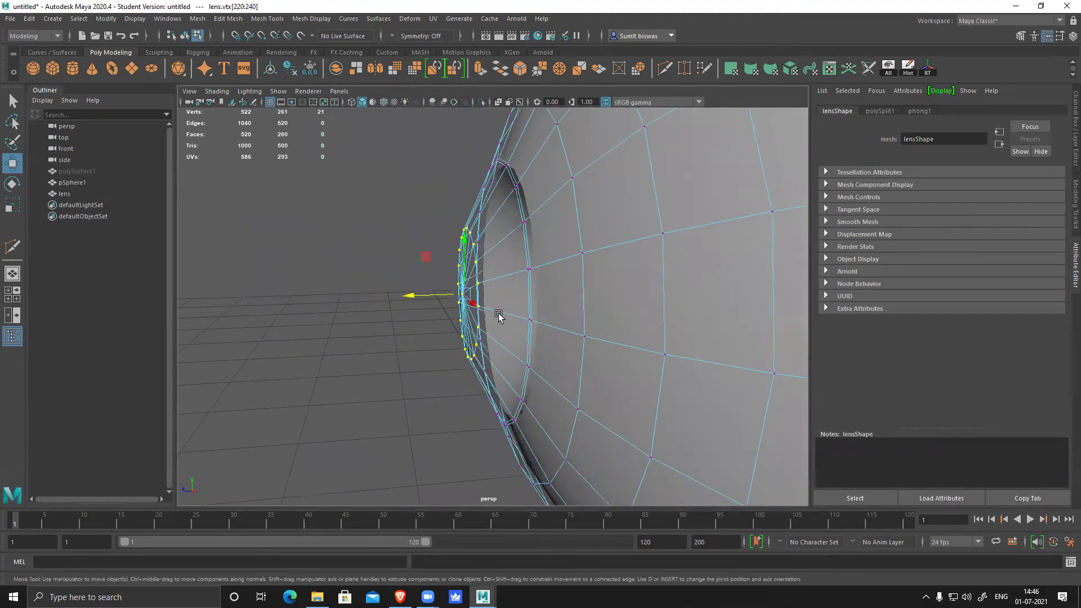
- Pull only the lens's pole vertex slightly further outward and return the lens to object mode
{"action": "scroll", "coordinate": [500, 316], "scroll_direction": "up", "scroll_amount": 2}
{"action": "left_click", "coordinate": [388, 333]}
{"action": "left_click", "coordinate": [454, 293]}
{"action": "left_click_drag", "start_coordinate": [421, 291], "coordinate": [412, 293]}
{"action": "left_click_drag", "start_coordinate": [463, 357], "coordinate": [524, 344], "text": "alt"}
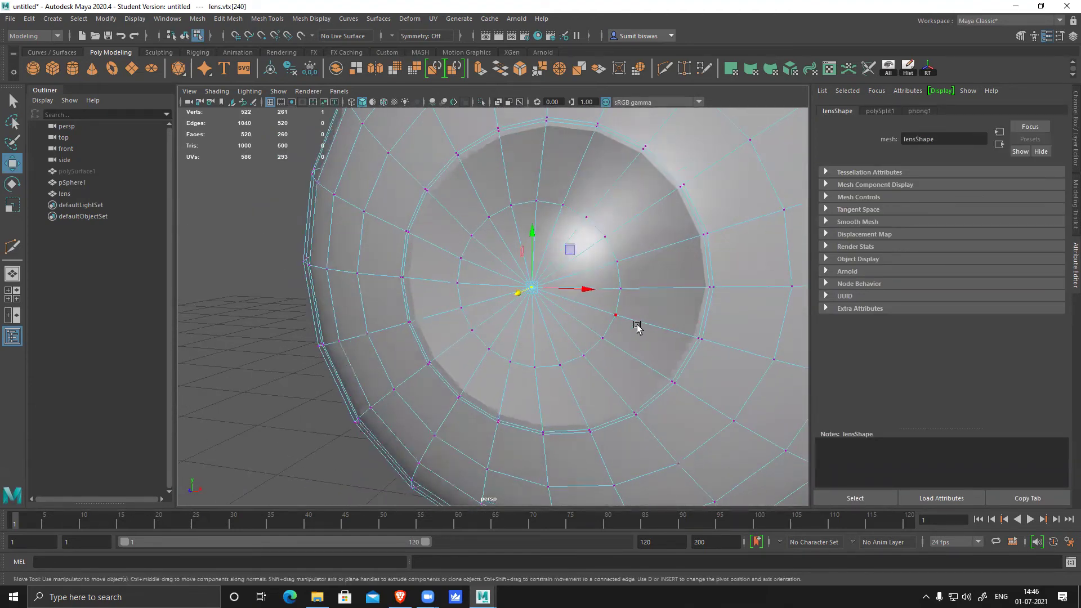
{"action": "left_click_drag", "start_coordinate": [637, 326], "coordinate": [670, 242], "text": "alt"}
{"action": "right_click_drag", "start_coordinate": [690, 342], "coordinate": [566, 217], "text": "alt"}
{"action": "left_click_drag", "start_coordinate": [480, 318], "coordinate": [324, 332], "text": "alt"}
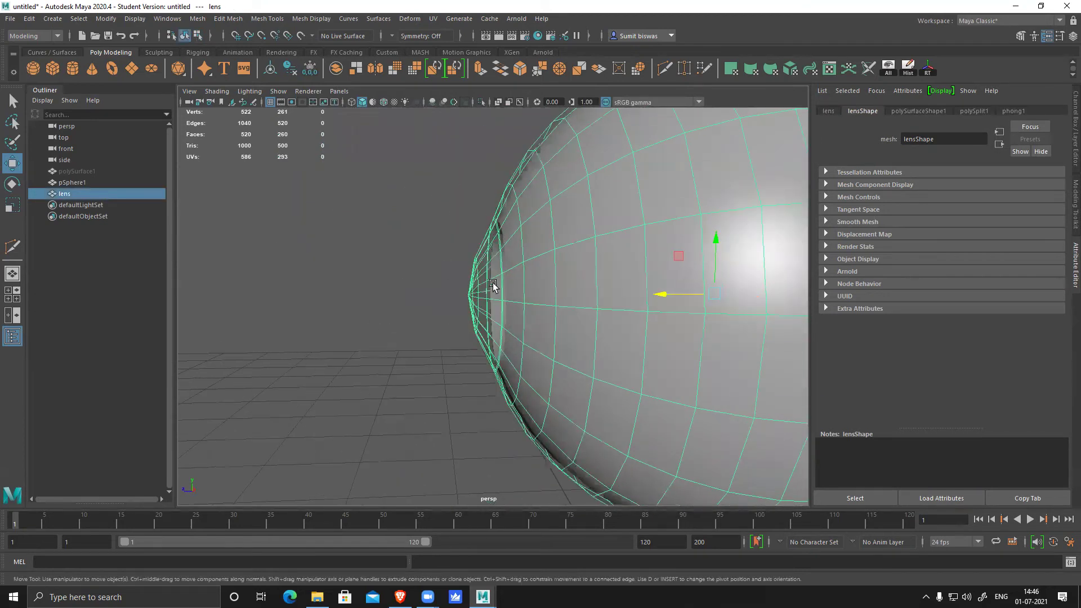
- Insert another edge loop on the lens between the inner ring and the rim, and move it outward to round the bulge
{"action": "left_click_drag", "start_coordinate": [420, 223], "coordinate": [495, 237], "text": "alt"}
{"action": "right_click_drag", "start_coordinate": [495, 236], "coordinate": [579, 203], "text": "alt"}
{"action": "left_click", "coordinate": [594, 213], "text": "ctrl"}
{"action": "key", "text": "w"}
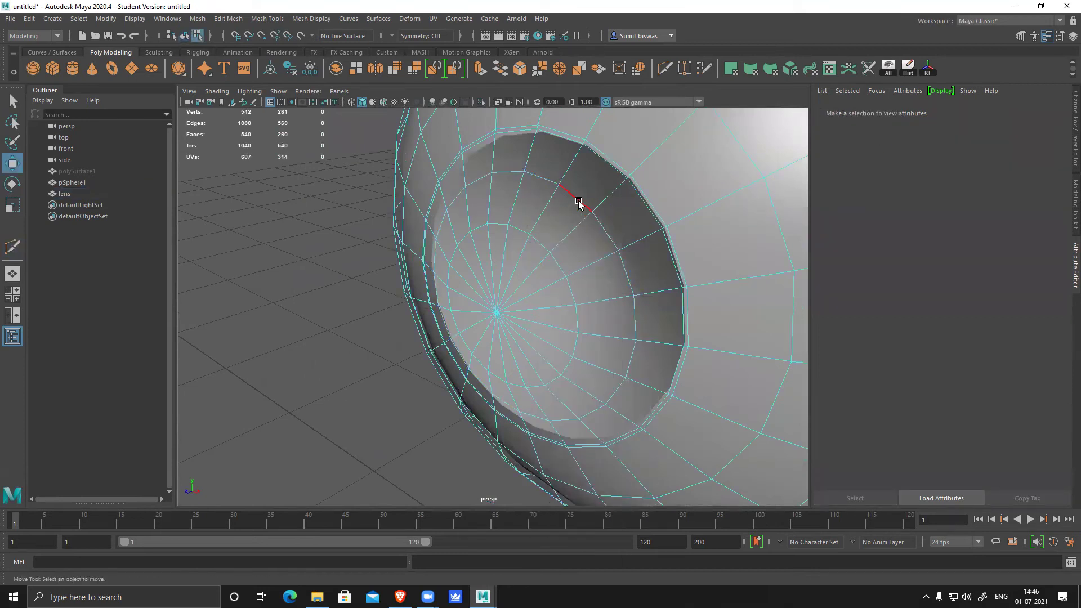
{"action": "double_click", "coordinate": [579, 203]}
{"action": "left_click_drag", "start_coordinate": [567, 333], "coordinate": [607, 318], "text": "alt"}
{"action": "left_click_drag", "start_coordinate": [582, 320], "coordinate": [535, 316], "text": "alt"}
{"action": "left_click_drag", "start_coordinate": [443, 289], "coordinate": [434, 290]}
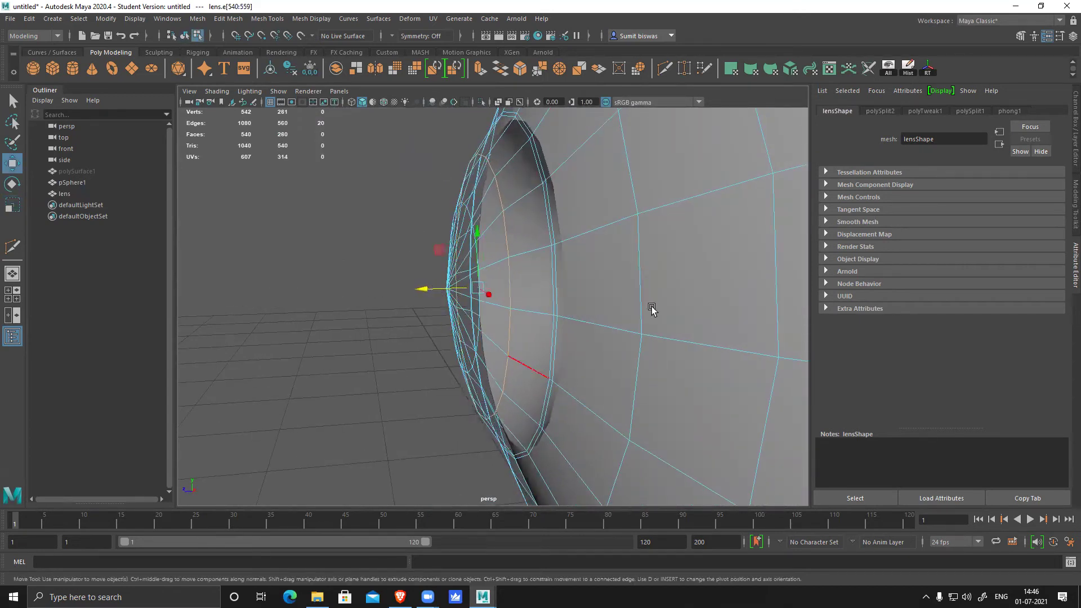
- Return the lens to object mode, display it with smooth mesh preview and clear the selection
{"action": "right_click_drag", "start_coordinate": [580, 242], "coordinate": [613, 214]}
{"action": "key", "text": "3"}
{"action": "left_click", "coordinate": [433, 421]}
{"action": "scroll", "coordinate": [519, 375], "scroll_direction": "down", "scroll_amount": 1}
{"action": "left_click_drag", "start_coordinate": [519, 376], "coordinate": [396, 351], "text": "alt"}
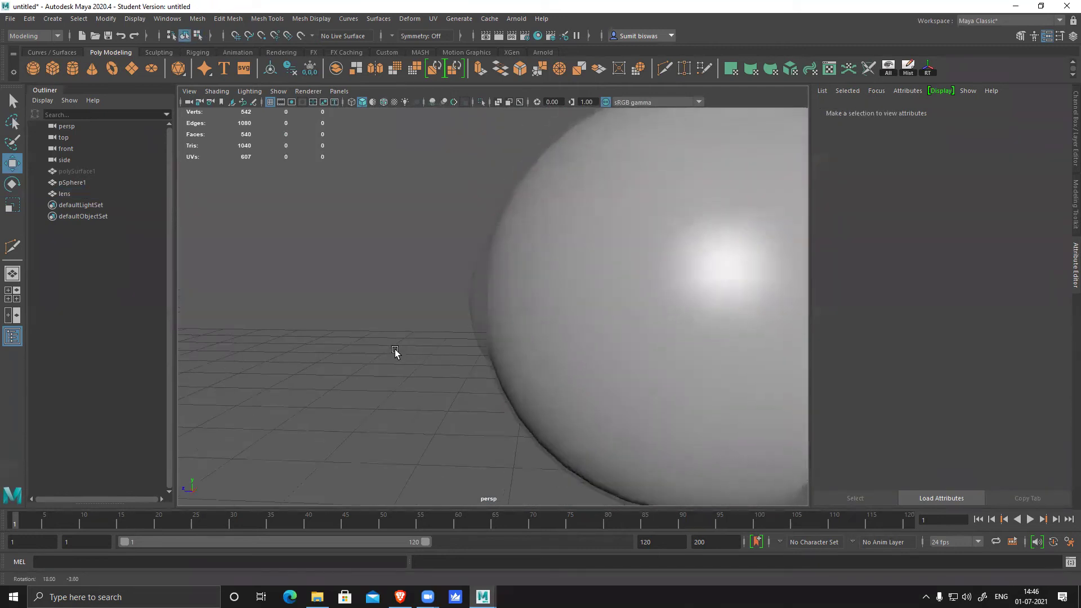
- Examine the eyeball and lens from the side, back and front, checking each mesh's shape
{"action": "right_click_drag", "start_coordinate": [647, 374], "coordinate": [456, 349], "text": "alt"}
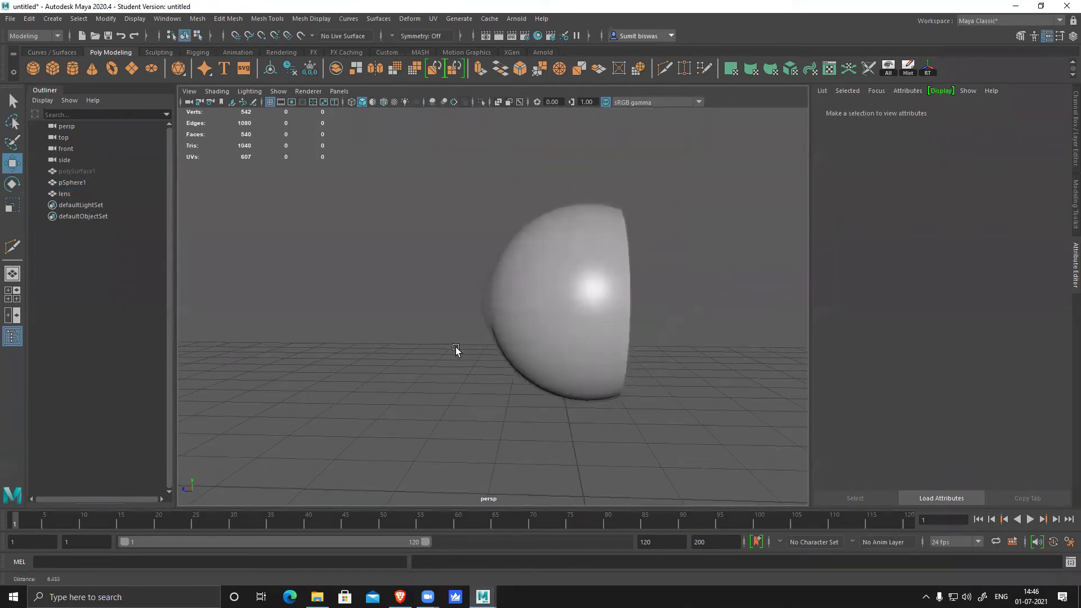
{"action": "left_click_drag", "start_coordinate": [451, 352], "coordinate": [620, 327], "text": "alt"}
{"action": "left_click", "coordinate": [600, 291]}
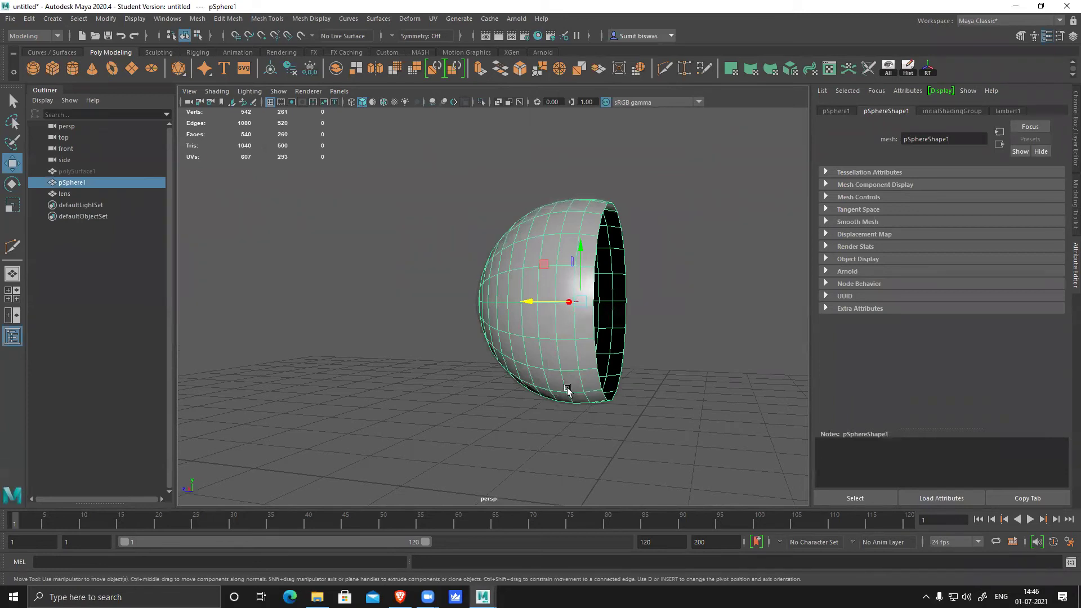
{"action": "left_click_drag", "start_coordinate": [567, 390], "coordinate": [521, 334], "text": "alt"}
{"action": "left_click", "coordinate": [486, 300]}
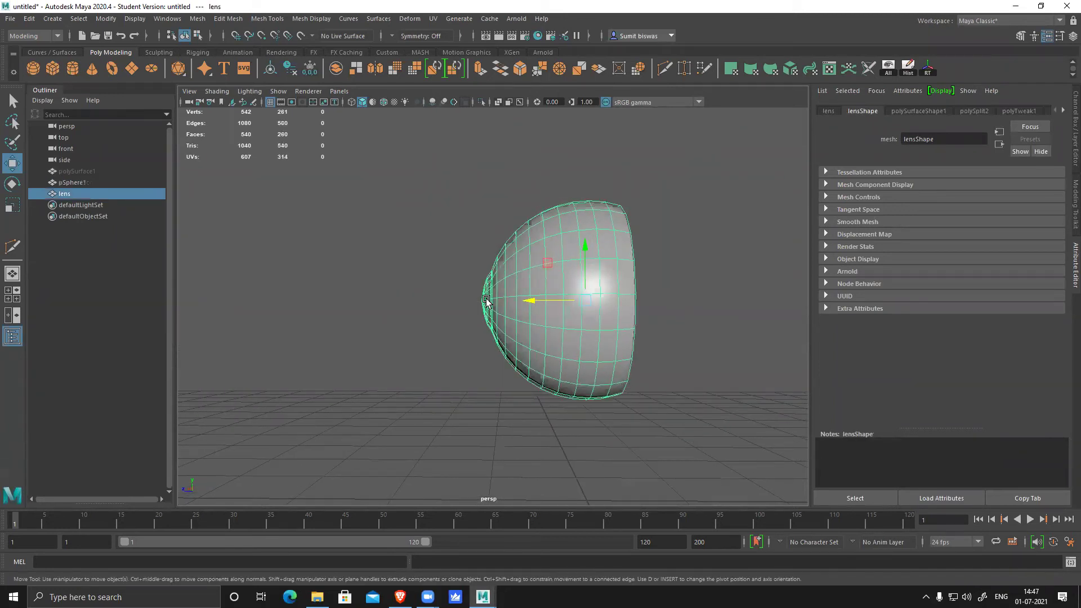
{"action": "left_click_drag", "start_coordinate": [487, 316], "coordinate": [627, 382], "text": "alt"}
{"action": "left_click", "coordinate": [652, 380]}
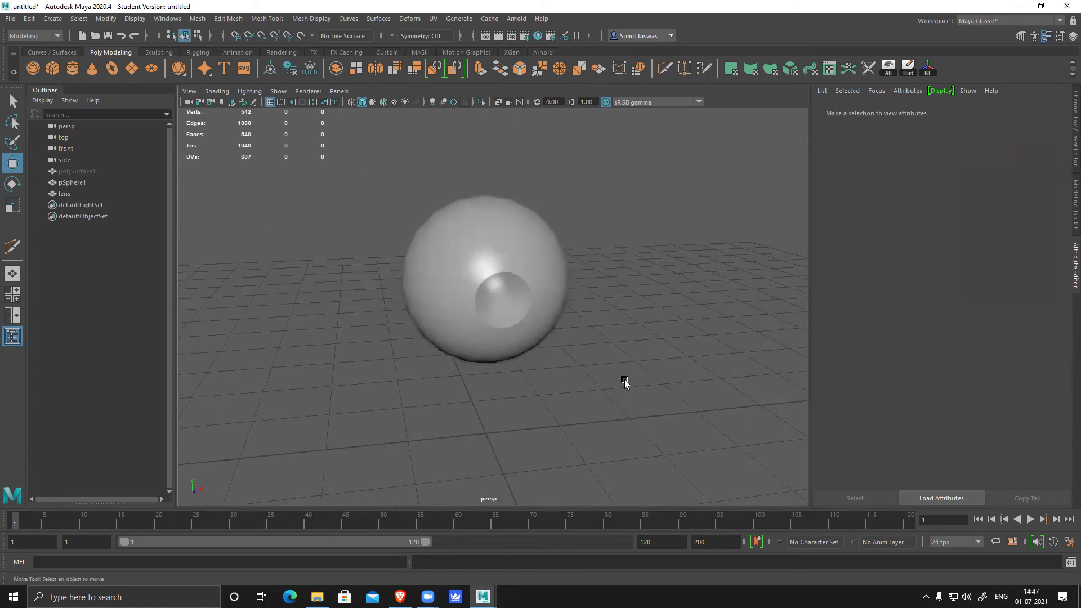
{"action": "left_click_drag", "start_coordinate": [700, 390], "coordinate": [591, 349], "text": "alt"}
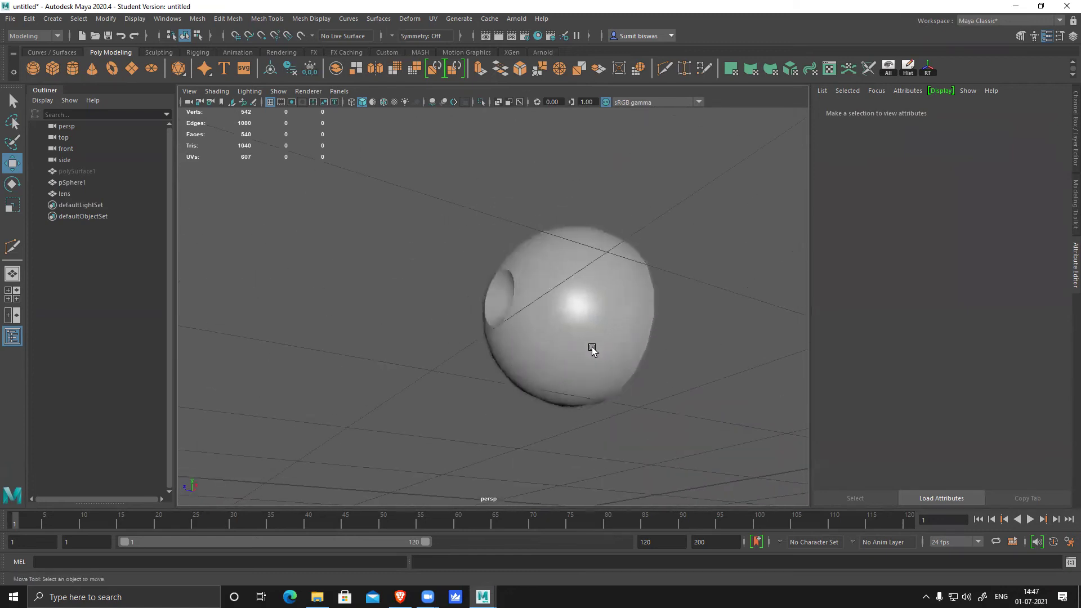
- Unhide the giraffe body and combine pSphere1 and the lens into a single eye mesh
{"action": "left_click_drag", "start_coordinate": [479, 263], "coordinate": [804, 524]}
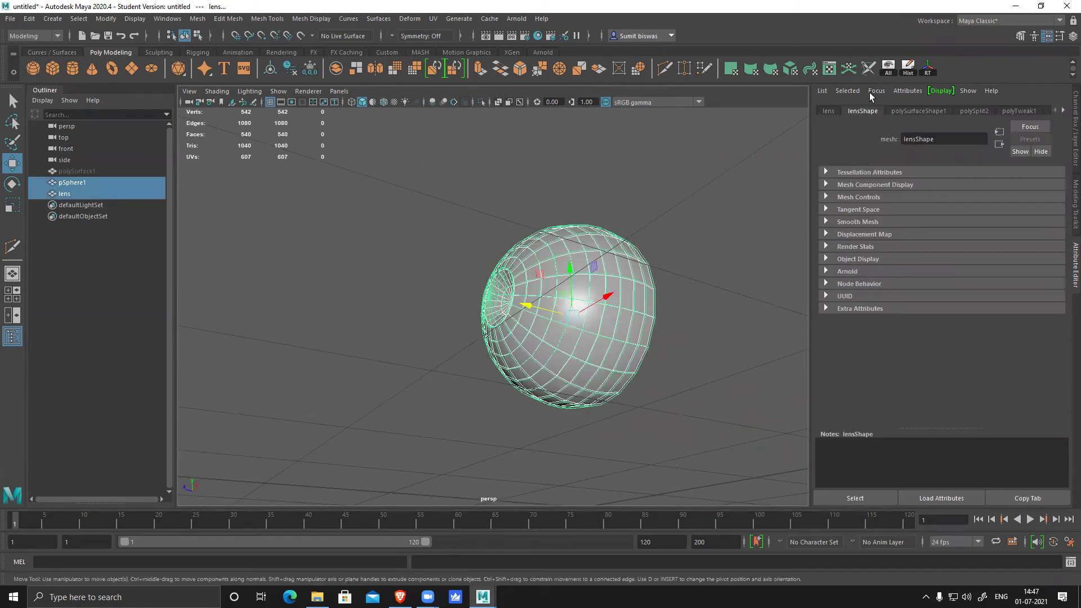
{"action": "left_click", "coordinate": [889, 69]}
{"action": "right_click_drag", "start_coordinate": [707, 406], "coordinate": [582, 367], "text": "alt"}
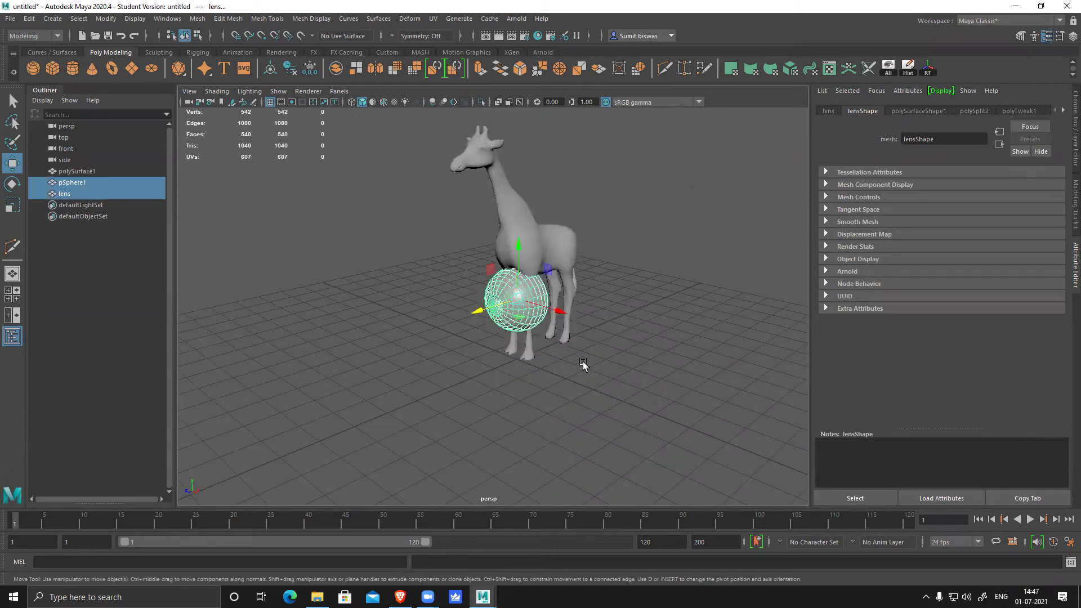
{"action": "left_click", "coordinate": [338, 70]}
- Scale the combined eye uniformly down to 0.118 and raise it to 4.042 in Y, near head height
{"action": "key", "text": "r"}
{"action": "scroll", "coordinate": [500, 336], "scroll_direction": "up", "scroll_amount": 3}
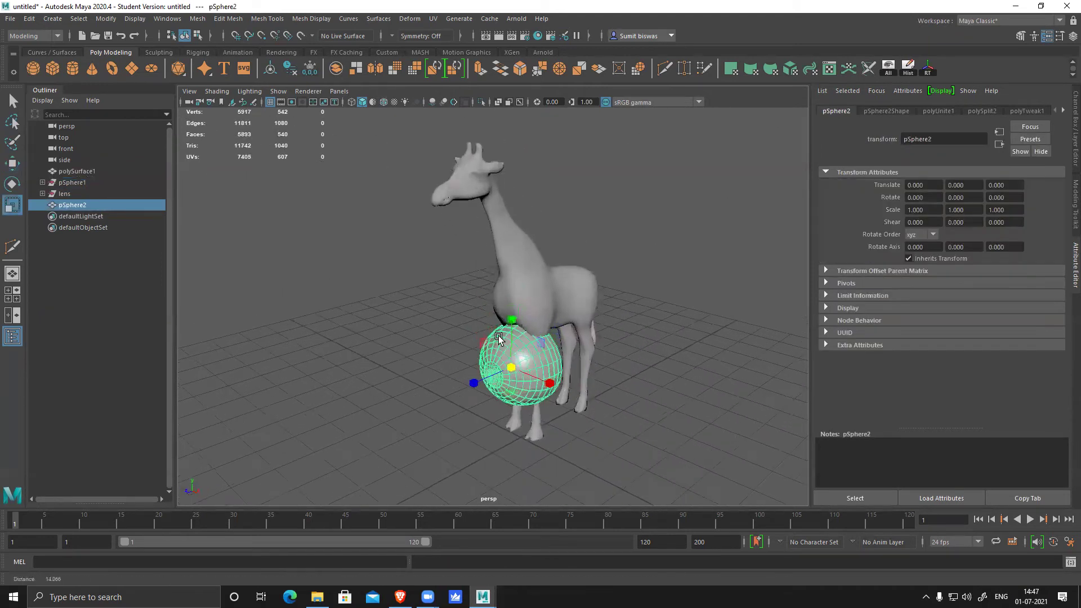
{"action": "left_click_drag", "start_coordinate": [513, 373], "coordinate": [451, 450]}
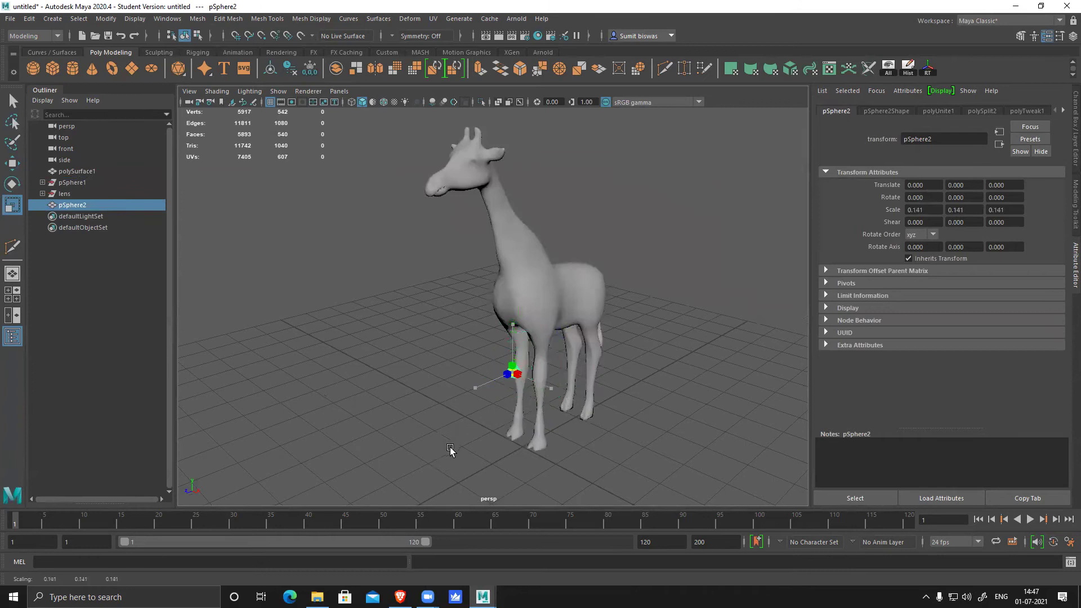
{"action": "key", "text": "w"}
{"action": "left_click_drag", "start_coordinate": [511, 332], "coordinate": [474, 137]}
- Move the eye into the giraffe's head at 4.482 in Y and 1.344 in Z
{"action": "middle_click_drag", "start_coordinate": [514, 311], "coordinate": [549, 428], "text": "alt"}
{"action": "right_click_drag", "start_coordinate": [549, 428], "coordinate": [647, 422], "text": "alt"}
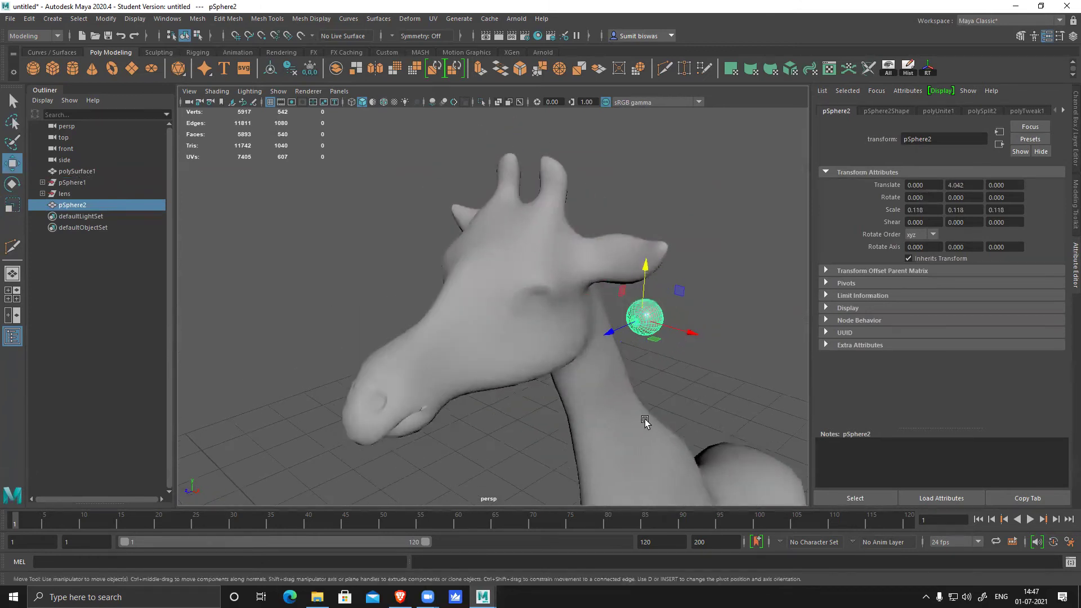
{"action": "left_click_drag", "start_coordinate": [647, 423], "coordinate": [590, 408], "text": "alt"}
{"action": "middle_click_drag", "start_coordinate": [591, 408], "coordinate": [643, 406], "text": "alt"}
{"action": "left_click_drag", "start_coordinate": [603, 364], "coordinate": [418, 254]}
{"action": "left_click_drag", "start_coordinate": [388, 350], "coordinate": [630, 366], "text": "alt"}
{"action": "middle_click_drag", "start_coordinate": [630, 366], "coordinate": [534, 374], "text": "alt"}
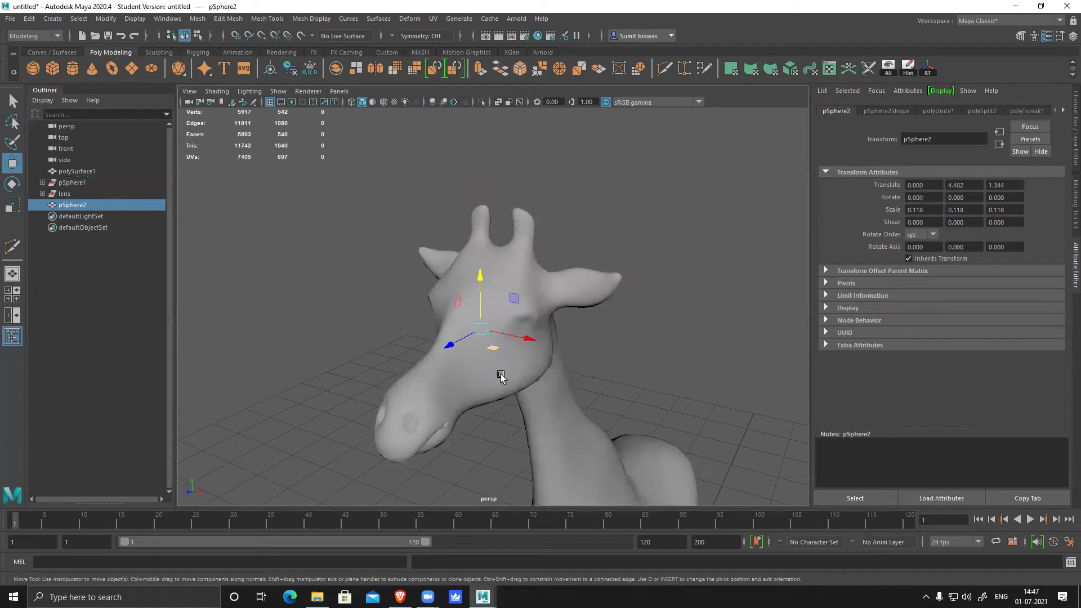
- Move the eye sideways to 0.235 in X so it sits by the giraffe's eye socket
{"action": "right_click_drag", "start_coordinate": [509, 274], "coordinate": [550, 313], "text": "alt"}
{"action": "left_click", "coordinate": [554, 366]}
{"action": "key", "text": "ctrl+z"}
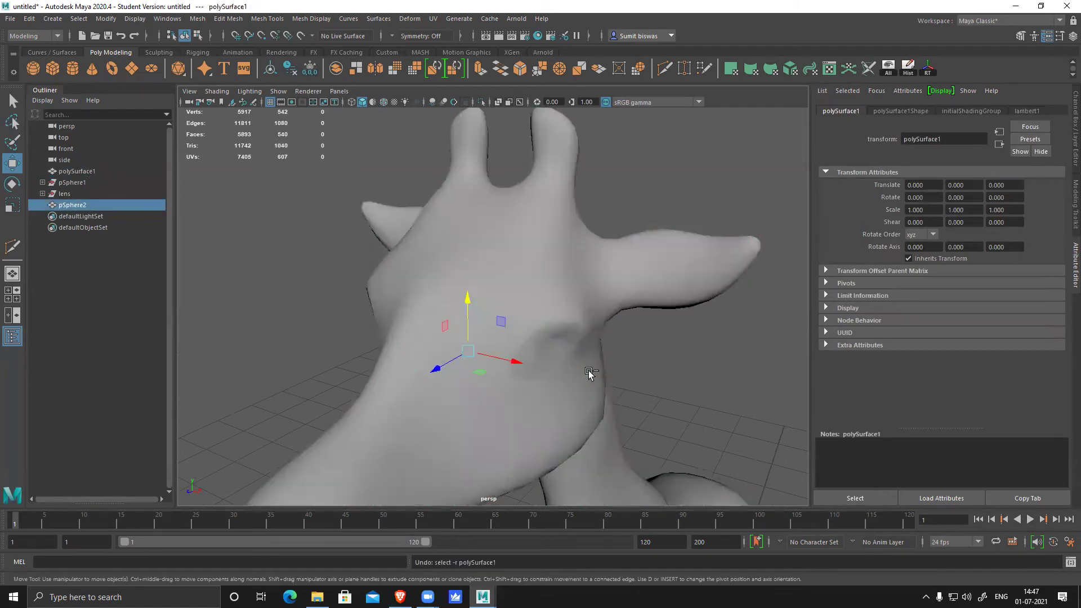
{"action": "left_click_drag", "start_coordinate": [510, 361], "coordinate": [590, 382]}
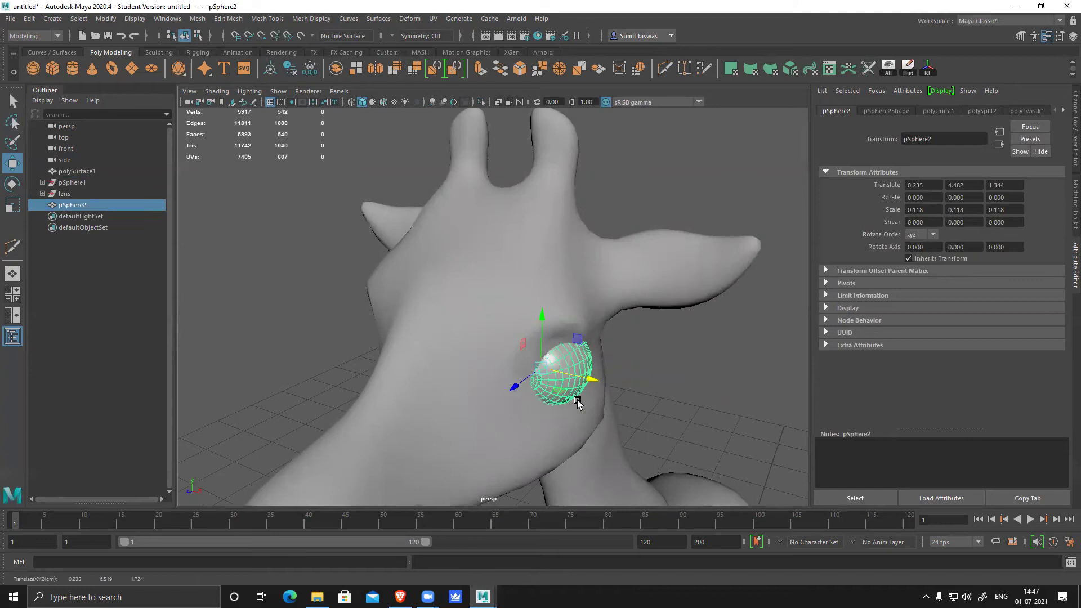
- Turn on wireframe over the shaded view and scale the eye uniformly down to 0.078
{"action": "key", "text": "r"}
{"action": "left_click", "coordinate": [384, 102]}
{"action": "right_click_drag", "start_coordinate": [571, 355], "coordinate": [593, 401], "text": "alt"}
{"action": "left_click_drag", "start_coordinate": [593, 401], "coordinate": [541, 319], "text": "alt"}
{"action": "left_click_drag", "start_coordinate": [475, 216], "coordinate": [420, 273]}
{"action": "scroll", "coordinate": [580, 374], "scroll_direction": "down", "scroll_amount": 3}
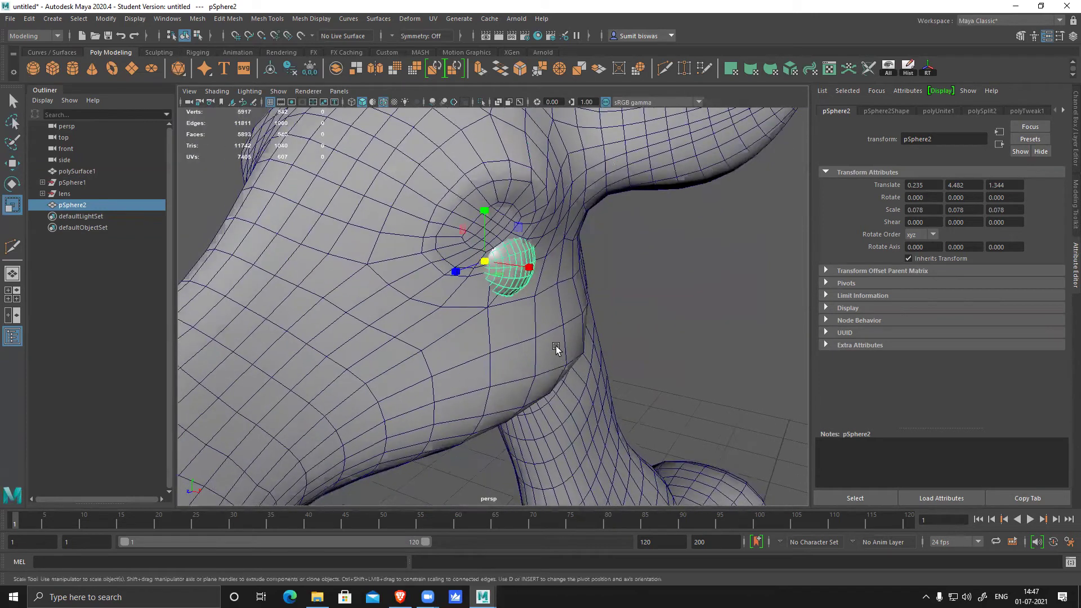
- Shift the smaller eye outward to 0.307 in X beside the socket
{"action": "scroll", "coordinate": [556, 349], "scroll_direction": "up", "scroll_amount": 2}
{"action": "key", "text": "w"}
{"action": "left_click_drag", "start_coordinate": [538, 290], "coordinate": [575, 307]}
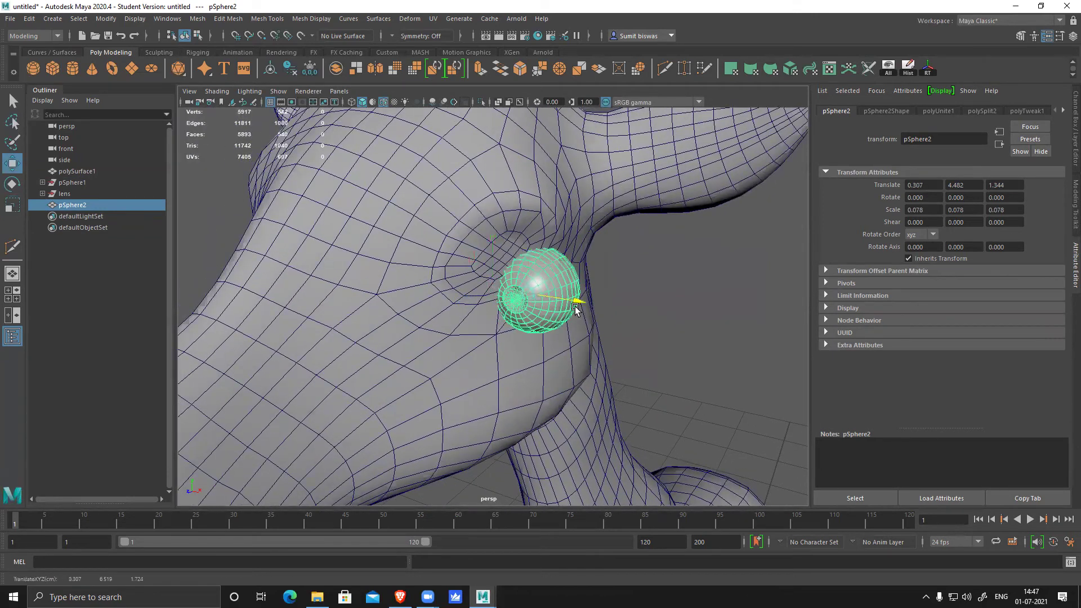
- Select faces inside the giraffe's eye socket and hide every object except the head mesh
{"action": "scroll", "coordinate": [588, 338], "scroll_direction": "up", "scroll_amount": 4}
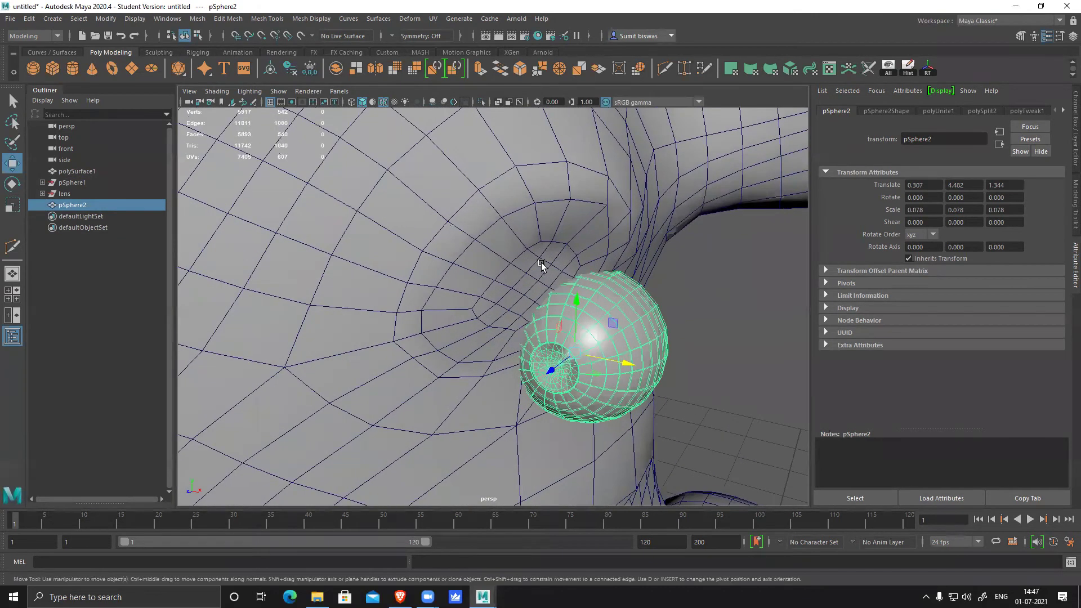
{"action": "left_click", "coordinate": [540, 257]}
{"action": "middle_click_drag", "start_coordinate": [582, 272], "coordinate": [509, 237], "text": "alt"}
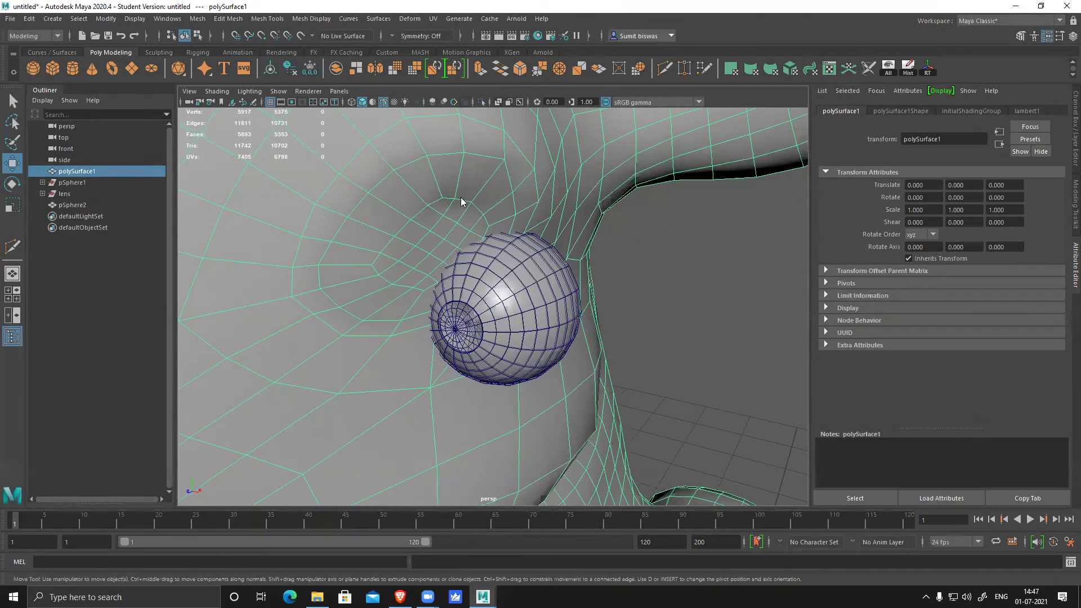
{"action": "right_click_drag", "start_coordinate": [461, 199], "coordinate": [460, 242]}
{"action": "mouse_move", "coordinate": [444, 209]}
{"action": "left_mouse_down"}
{"action": "mouse_move", "coordinate": [387, 263]}
{"action": "mouse_move", "coordinate": [421, 284]}
{"action": "left_mouse_up"}
{"action": "key", "text": "F8"}
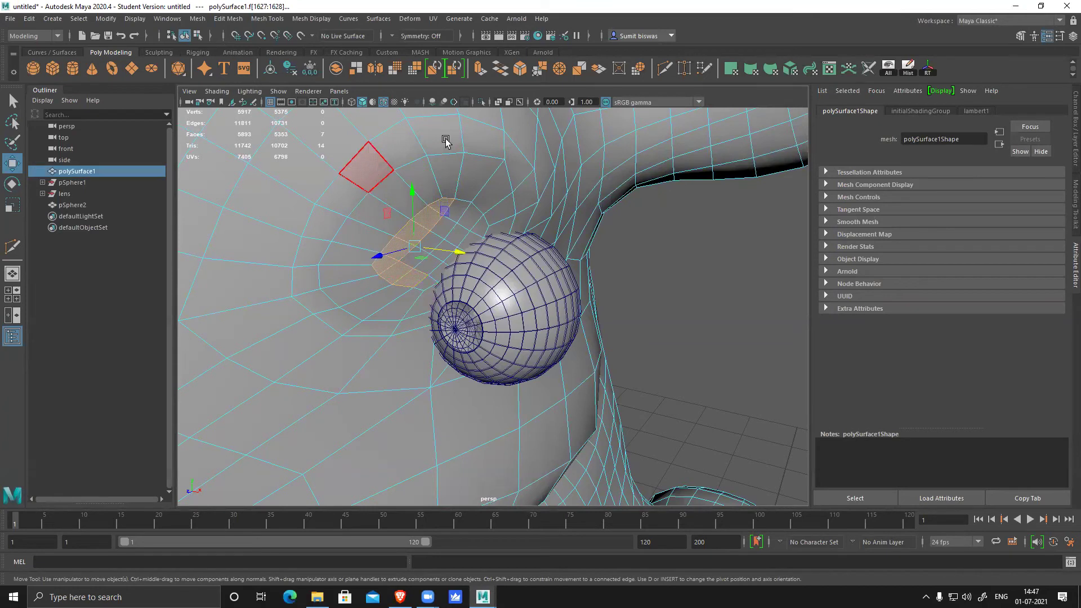
{"action": "key", "text": "alt+h"}
{"action": "key", "text": "F8"}
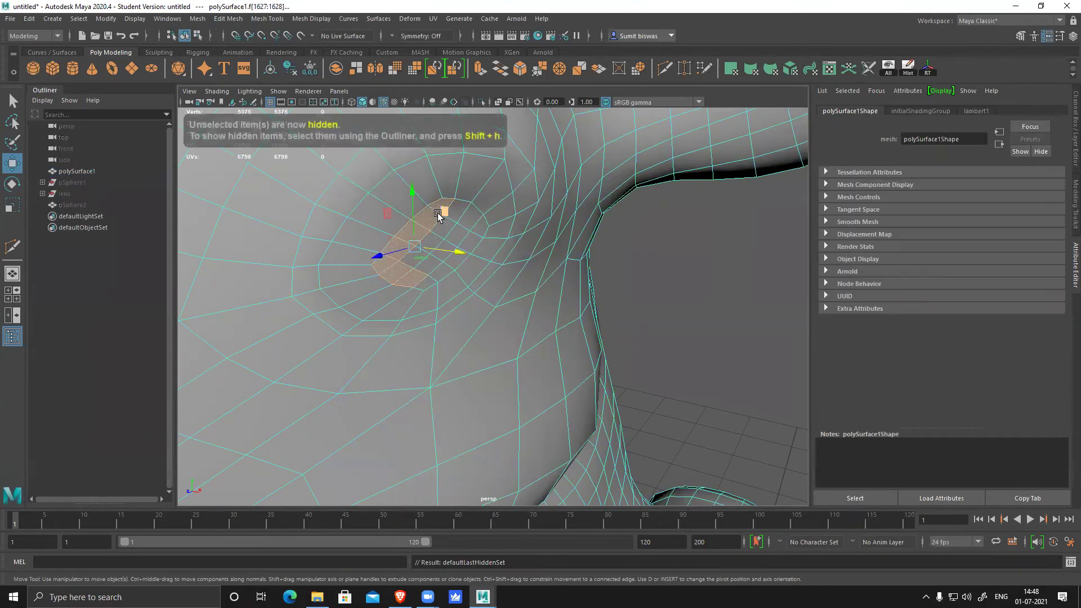
- Add the remaining faces inside the socket to the selection so the whole inner patch is covered
{"action": "left_click", "coordinate": [463, 215], "text": "shift"}
{"action": "key", "text": "q"}
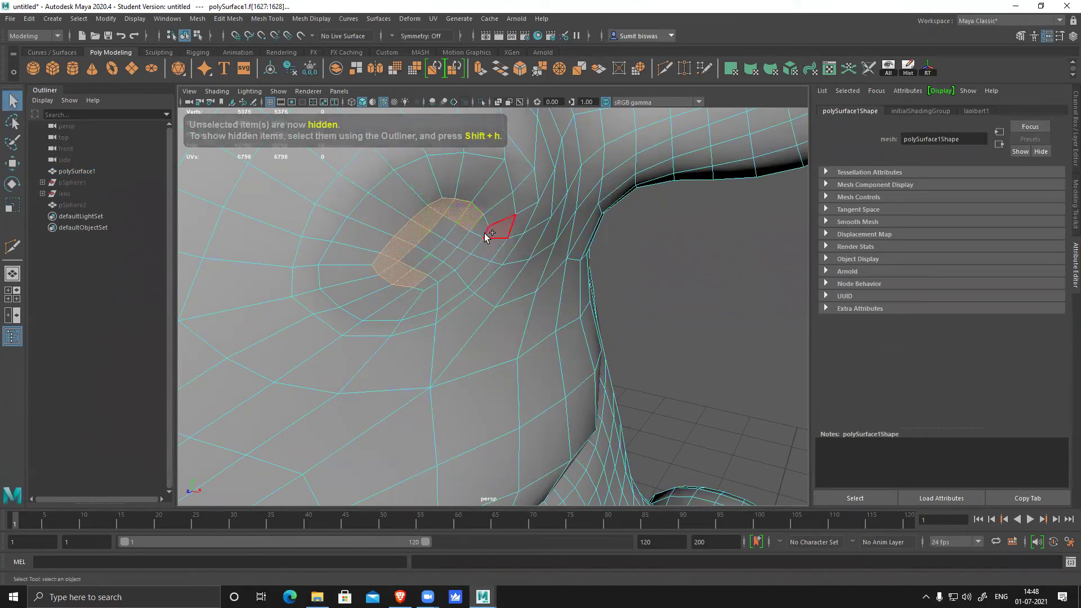
{"action": "left_click", "coordinate": [473, 244], "text": "shift"}
{"action": "left_click", "coordinate": [459, 259], "text": "shift"}
{"action": "left_click", "coordinate": [442, 272], "text": "shift"}
{"action": "left_click", "coordinate": [427, 282], "text": "shift"}
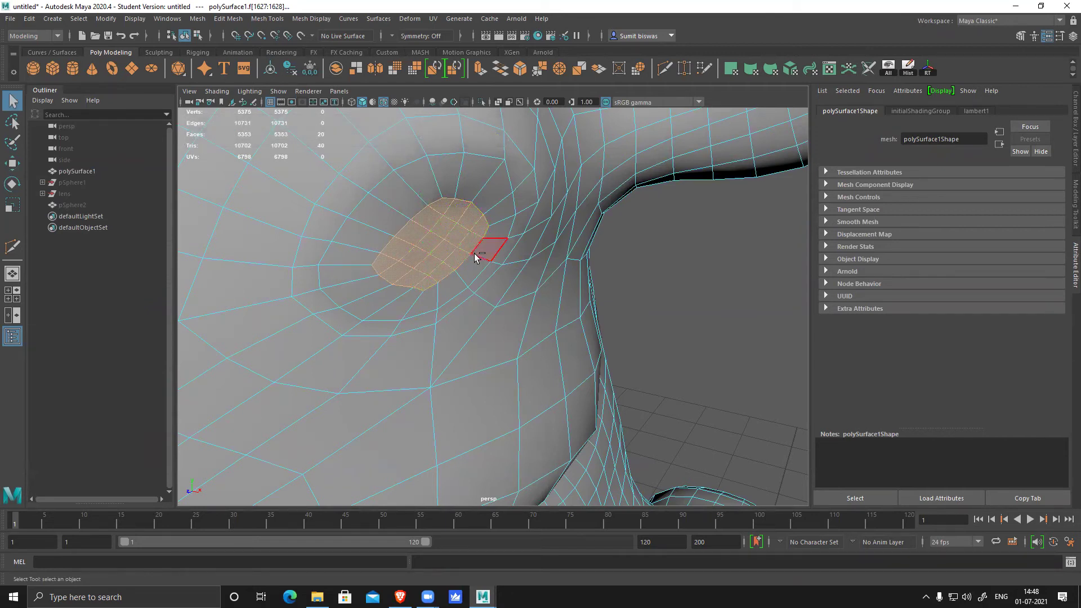
- Merge the selected socket faces to their center and reposition the resulting center vertex to form a deeper recess
{"action": "right_click_drag", "start_coordinate": [447, 233], "coordinate": [446, 128], "text": "shift"}
{"action": "key", "text": "w"}
{"action": "left_click_drag", "start_coordinate": [525, 268], "coordinate": [567, 271], "text": "alt"}
{"action": "key", "text": "f"}
{"action": "right_click_drag", "start_coordinate": [568, 270], "coordinate": [639, 380], "text": "alt"}
{"action": "left_click_drag", "start_coordinate": [492, 341], "coordinate": [493, 308]}
{"action": "left_click_drag", "start_coordinate": [453, 271], "coordinate": [465, 272]}
{"action": "left_click_drag", "start_coordinate": [506, 302], "coordinate": [550, 274]}
{"action": "left_click_drag", "start_coordinate": [451, 294], "coordinate": [463, 273]}
- Insert two supporting edge loops around the eye socket rim with the Multi-Cut tool
{"action": "right_click_drag", "start_coordinate": [508, 204], "coordinate": [426, 240]}
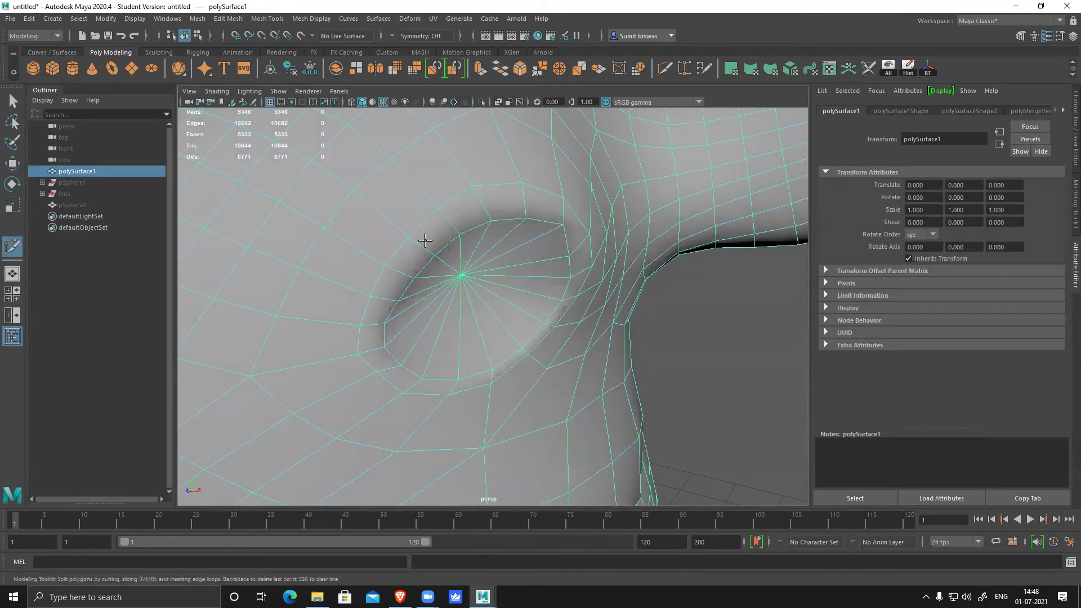
{"action": "left_click", "coordinate": [482, 201]}
{"action": "left_click_drag", "start_coordinate": [591, 362], "coordinate": [513, 407], "text": "alt"}
{"action": "left_click", "coordinate": [502, 407], "text": "ctrl"}
{"action": "mouse_move", "coordinate": [667, 445]}
{"action": "left_mouse_down", "text": "alt"}
{"action": "mouse_move", "coordinate": [553, 451]}
{"action": "mouse_move", "coordinate": [667, 442]}
{"action": "left_mouse_up", "text": "alt"}
{"action": "right_click_drag", "start_coordinate": [667, 442], "coordinate": [562, 407], "text": "alt"}
{"action": "left_click_drag", "start_coordinate": [562, 407], "coordinate": [504, 386], "text": "alt"}
{"action": "right_click_drag", "start_coordinate": [494, 322], "coordinate": [650, 442], "text": "alt"}
{"action": "mouse_move", "coordinate": [423, 301]}
{"action": "left_mouse_down", "text": "alt"}
{"action": "mouse_move", "coordinate": [491, 307]}
{"action": "mouse_move", "coordinate": [414, 296]}
{"action": "left_mouse_up", "text": "alt"}
{"action": "right_click_drag", "start_coordinate": [484, 307], "coordinate": [595, 345], "text": "alt"}
{"action": "left_click_drag", "start_coordinate": [596, 346], "coordinate": [586, 287], "text": "alt"}
{"action": "middle_click_drag", "start_coordinate": [586, 287], "coordinate": [537, 361], "text": "alt"}
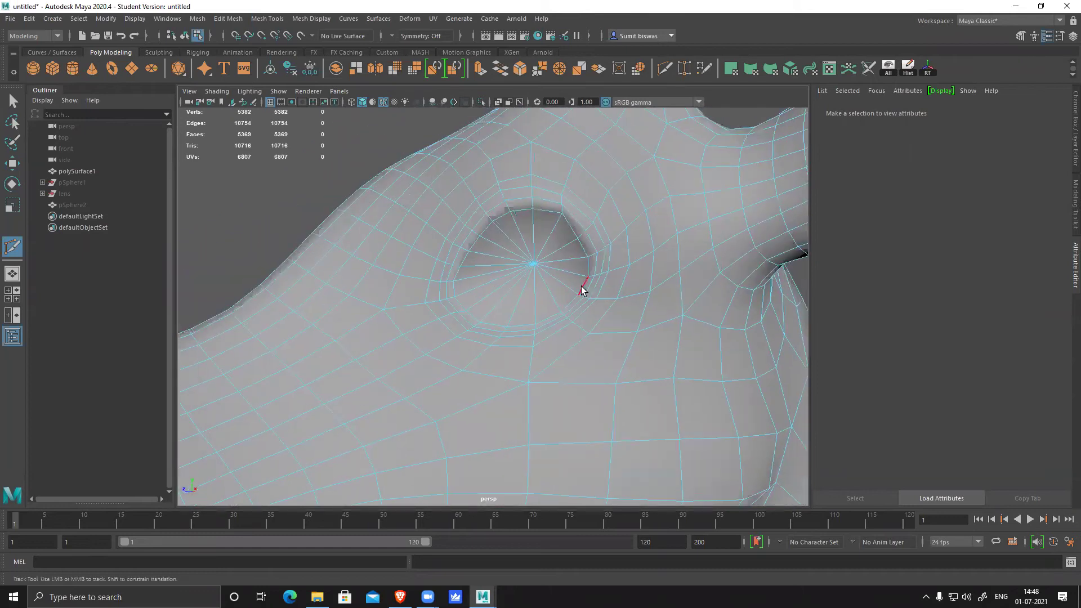
- Return the head mesh to object mode and show all hidden objects again
{"action": "key", "text": "q"}
{"action": "right_click_drag", "start_coordinate": [526, 245], "coordinate": [606, 128]}
{"action": "right_click_drag", "start_coordinate": [698, 349], "coordinate": [613, 285], "text": "alt"}
{"action": "left_click_drag", "start_coordinate": [597, 338], "coordinate": [529, 349], "text": "alt"}
{"action": "right_click_drag", "start_coordinate": [529, 350], "coordinate": [654, 437], "text": "alt"}
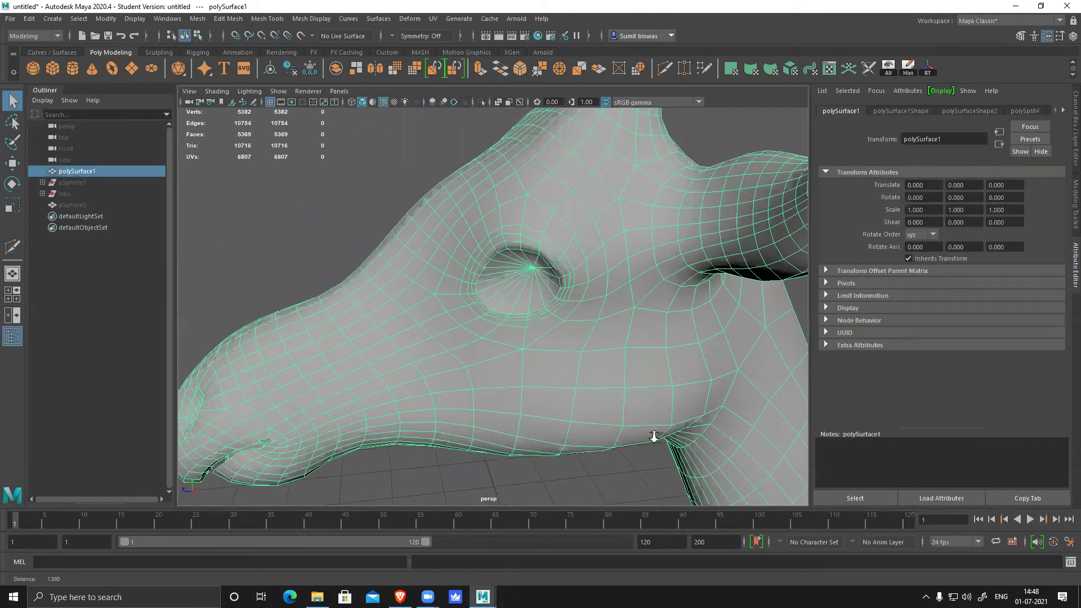
{"action": "left_click", "coordinate": [888, 68]}
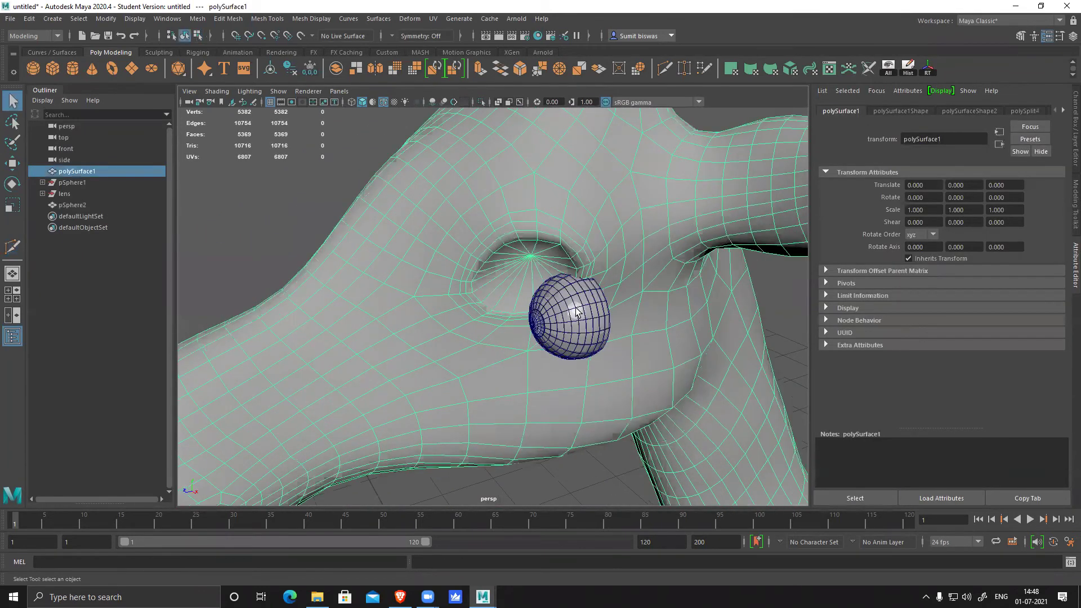
- Fit the eye into the socket at 0.255, 4.572, 1.386 with rotation 5.122, 54.164, 0 and uniform scale 0.098
{"action": "left_click", "coordinate": [575, 312]}
{"action": "key", "text": "w"}
{"action": "left_click_drag", "start_coordinate": [590, 338], "coordinate": [558, 271]}
{"action": "key", "text": "e"}
{"action": "key", "text": "w"}
{"action": "left_click_drag", "start_coordinate": [558, 271], "coordinate": [572, 232], "text": "alt"}
{"action": "key", "text": "e"}
{"action": "key", "text": "r"}
{"action": "key", "text": "w"}
{"action": "left_click_drag", "start_coordinate": [550, 309], "coordinate": [532, 250], "text": "alt"}
{"action": "left_click_drag", "start_coordinate": [523, 302], "coordinate": [603, 295], "text": "alt"}
{"action": "key", "text": "r"}
{"action": "left_click_drag", "start_coordinate": [531, 268], "coordinate": [488, 276]}
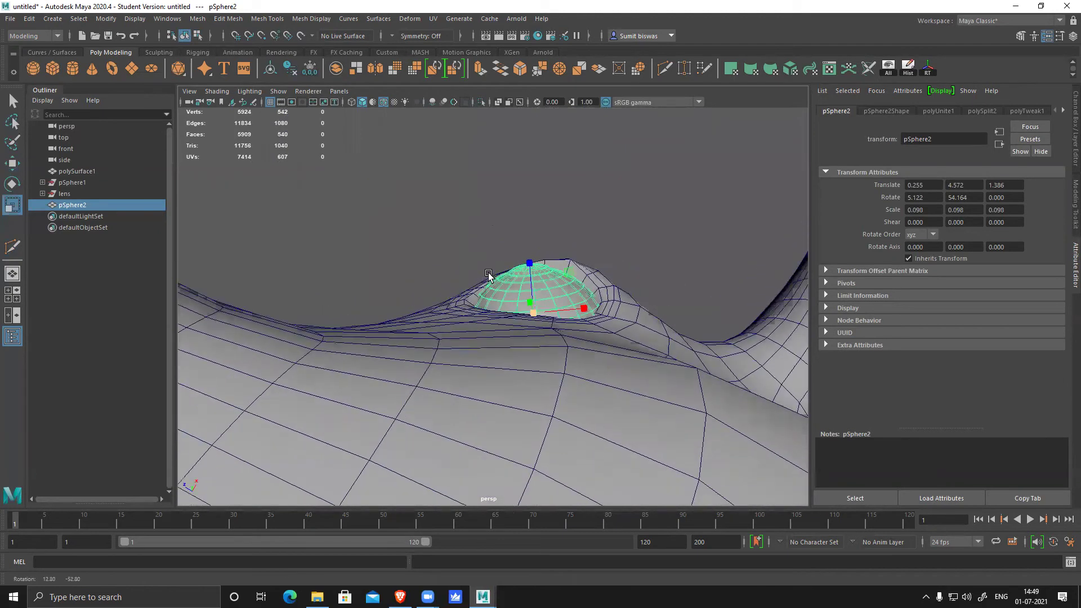
- Fine-tune the eye's rotation to 4.192, 44.349, -1.223 and shift it to 0.253 in X
{"action": "key", "text": "e"}
{"action": "mouse_move", "coordinate": [556, 304]}
{"action": "left_mouse_down"}
{"action": "mouse_move", "coordinate": [585, 308]}
{"action": "mouse_move", "coordinate": [615, 403]}
{"action": "mouse_move", "coordinate": [669, 449]}
{"action": "mouse_move", "coordinate": [554, 321]}
{"action": "left_mouse_up"}
{"action": "key", "text": "w"}
{"action": "left_click_drag", "start_coordinate": [507, 233], "coordinate": [505, 233]}
{"action": "left_click_drag", "start_coordinate": [780, 388], "coordinate": [698, 284], "text": "alt"}
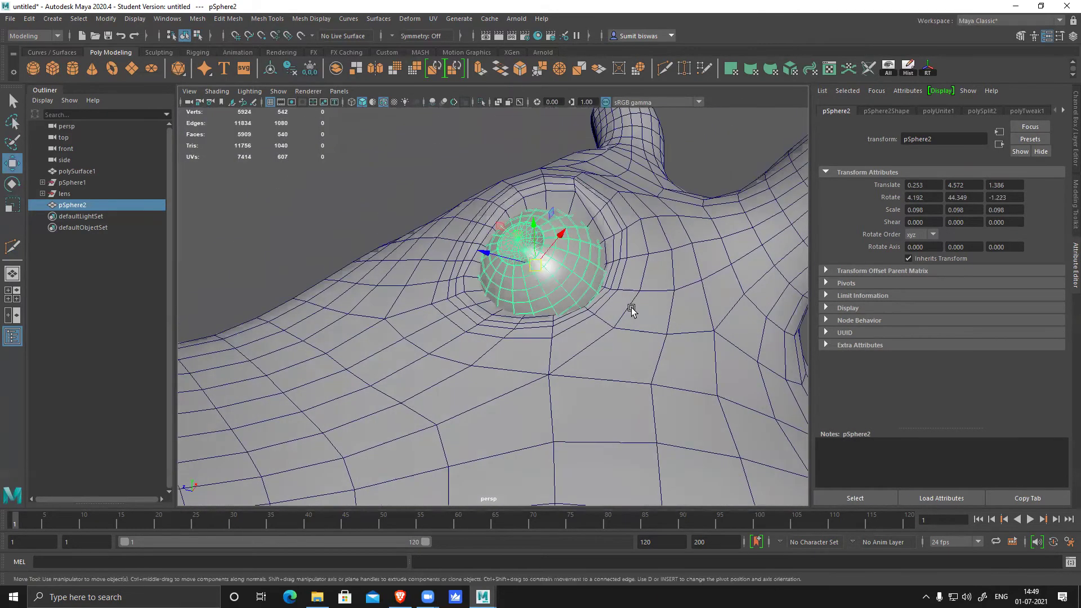
- Reshape the lower and front socket rim around the eye by moving head mesh vertices with soft selection
{"action": "left_click_drag", "start_coordinate": [632, 310], "coordinate": [623, 321], "text": "alt"}
{"action": "left_click", "coordinate": [683, 210]}
{"action": "right_click_drag", "start_coordinate": [692, 195], "coordinate": [639, 208]}
{"action": "left_click", "coordinate": [606, 285]}
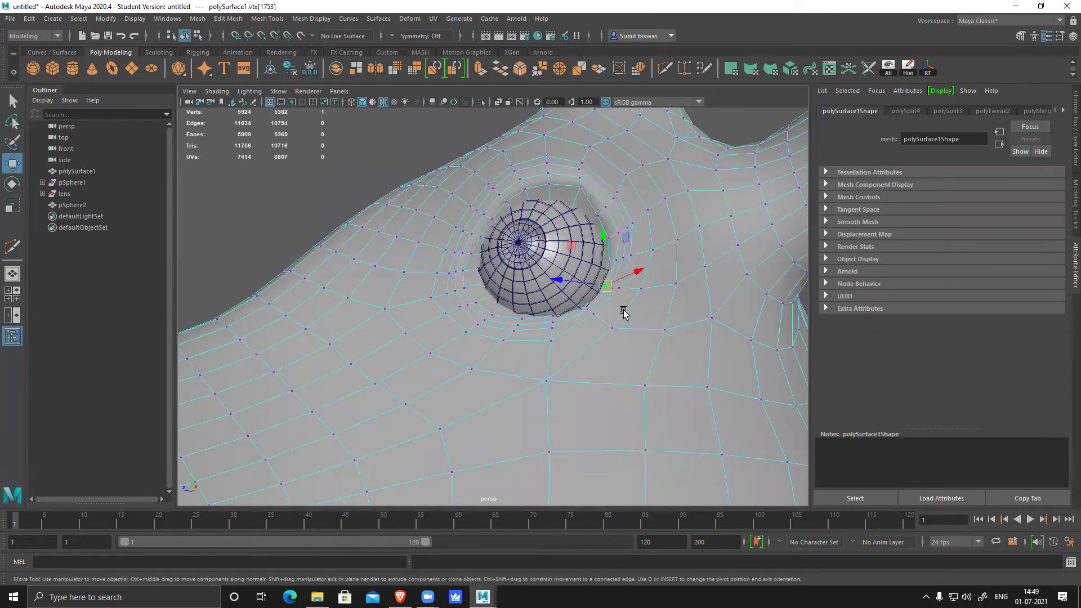
{"action": "key", "text": "b"}
{"action": "left_click_drag", "start_coordinate": [625, 330], "coordinate": [650, 360], "text": "alt"}
{"action": "scroll", "coordinate": [590, 345], "scroll_direction": "up", "scroll_amount": 1}
{"action": "left_click", "coordinate": [562, 333]}
{"action": "left_click_drag", "start_coordinate": [569, 352], "coordinate": [462, 276]}
{"action": "left_click", "coordinate": [453, 282]}
{"action": "left_click_drag", "start_coordinate": [570, 299], "coordinate": [464, 276], "text": "alt"}
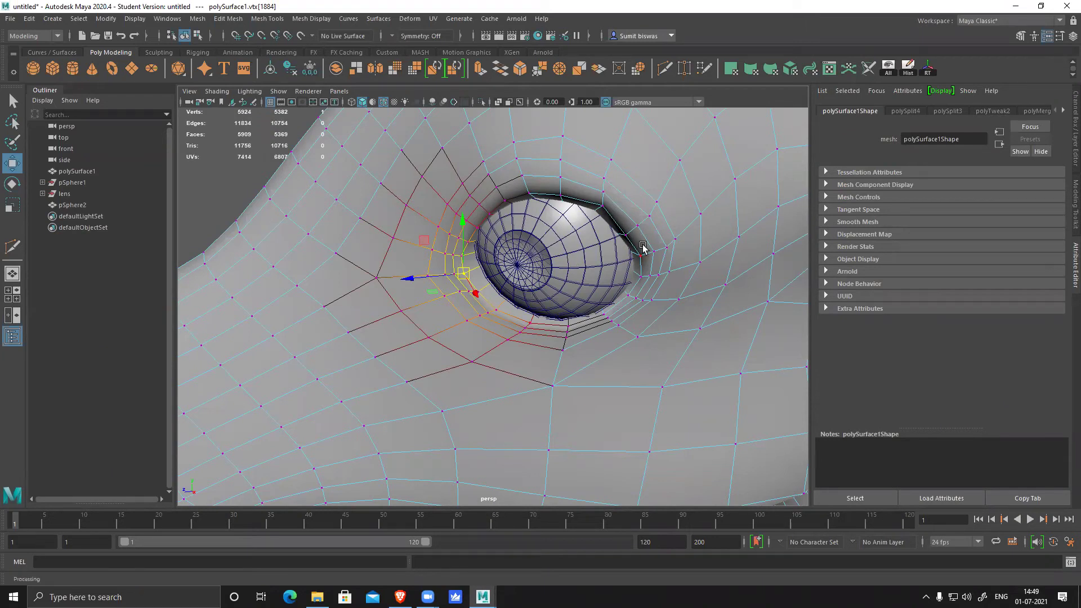
- Adjust the upper socket rim vertices with soft selection so the eyelid follows the eye's curve
{"action": "left_click", "coordinate": [566, 189]}
{"action": "left_click_drag", "start_coordinate": [566, 188], "coordinate": [598, 261], "text": "alt"}
{"action": "scroll", "coordinate": [597, 246], "scroll_direction": "up", "scroll_amount": 5}
{"action": "left_click", "coordinate": [606, 241]}
{"action": "left_click", "coordinate": [535, 231]}
{"action": "left_click", "coordinate": [375, 245]}
{"action": "left_click_drag", "start_coordinate": [376, 247], "coordinate": [623, 289], "text": "alt"}
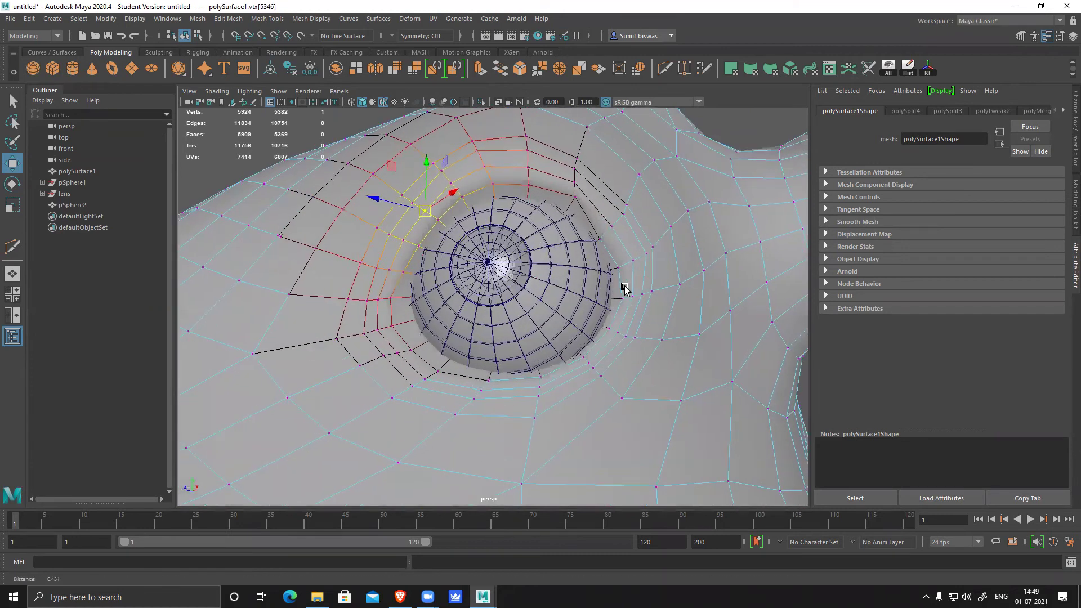
- Reduce the soft selection falloff and adjust the vertex at the upper rear of the socket rim
{"action": "left_click", "coordinate": [606, 231]}
{"action": "left_click_drag", "start_coordinate": [604, 236], "coordinate": [637, 248]}
{"action": "left_click", "coordinate": [603, 240]}
{"action": "key", "text": "b"}
{"action": "mouse_move", "coordinate": [603, 245]}
{"action": "left_mouse_down"}
{"action": "mouse_move", "coordinate": [649, 245]}
{"action": "mouse_move", "coordinate": [609, 235]}
{"action": "left_mouse_up"}
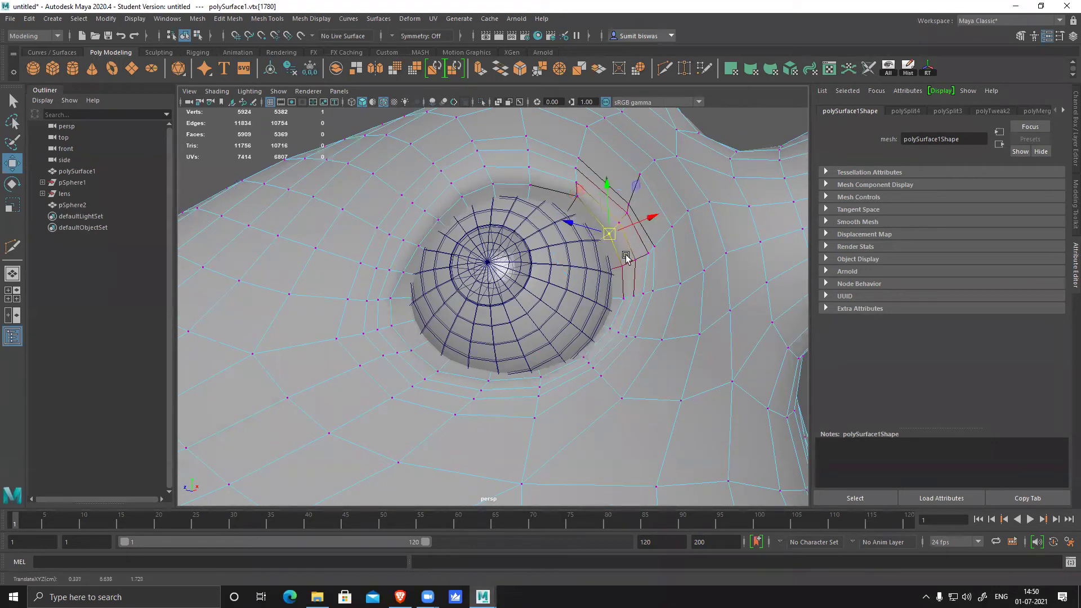
- Select the edge loop around the eye socket rim and reduce the soft selection falloff to that loop
{"action": "left_click_drag", "start_coordinate": [711, 328], "coordinate": [546, 329], "text": "alt"}
{"action": "right_click_drag", "start_coordinate": [546, 330], "coordinate": [584, 342], "text": "alt"}
{"action": "right_click_drag", "start_coordinate": [529, 132], "coordinate": [530, 120]}
{"action": "double_click", "coordinate": [579, 133]}
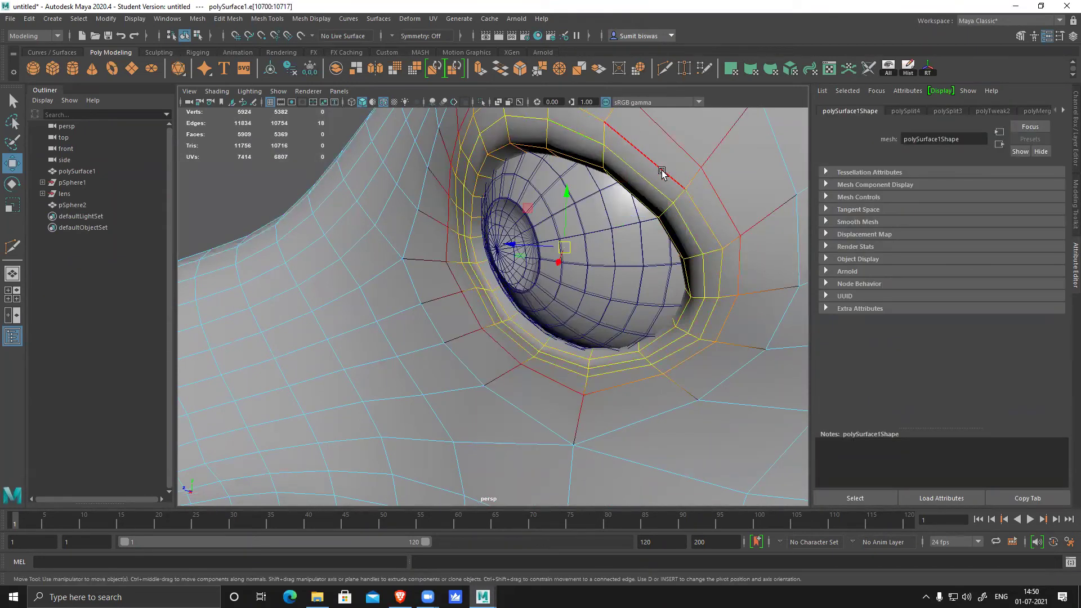
{"action": "right_click", "coordinate": [696, 181], "text": "shift"}
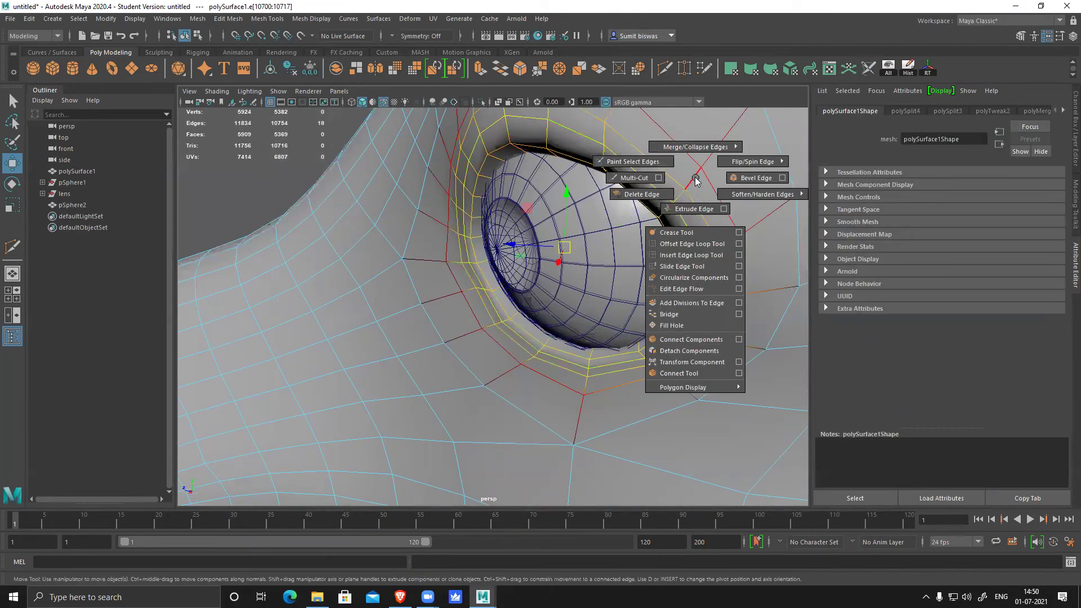
{"action": "key", "text": "b"}
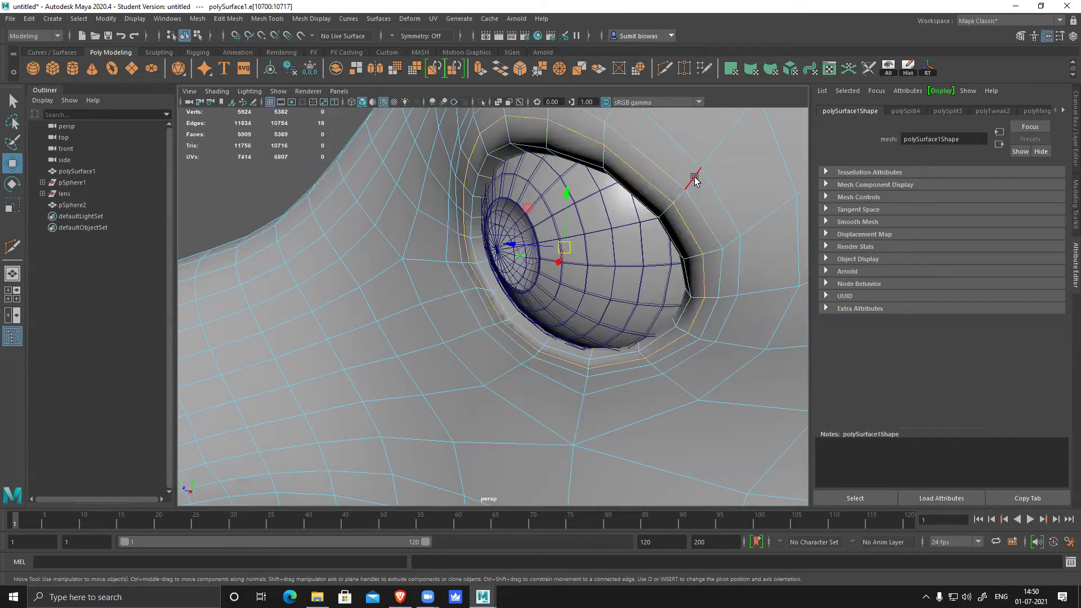
{"action": "right_click_drag", "start_coordinate": [686, 265], "coordinate": [653, 255], "text": "alt"}
{"action": "left_click_drag", "start_coordinate": [654, 254], "coordinate": [550, 287], "text": "alt"}
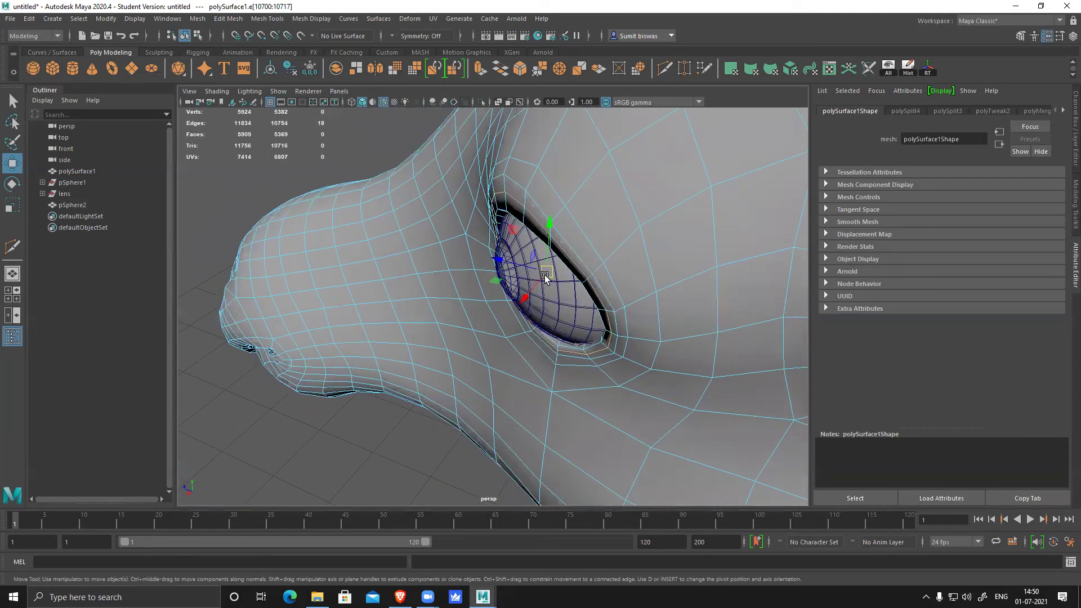
- Return to object mode, clear the selection and turn off wireframe over the shaded view to check the head
{"action": "left_click_drag", "start_coordinate": [647, 314], "coordinate": [542, 199], "text": "alt"}
{"action": "right_click_drag", "start_coordinate": [542, 199], "coordinate": [640, 157]}
{"action": "left_click", "coordinate": [389, 188]}
{"action": "scroll", "coordinate": [465, 312], "scroll_direction": "down", "scroll_amount": 6}
{"action": "left_click_drag", "start_coordinate": [465, 312], "coordinate": [565, 370], "text": "alt"}
{"action": "scroll", "coordinate": [564, 370], "scroll_direction": "up", "scroll_amount": 1}
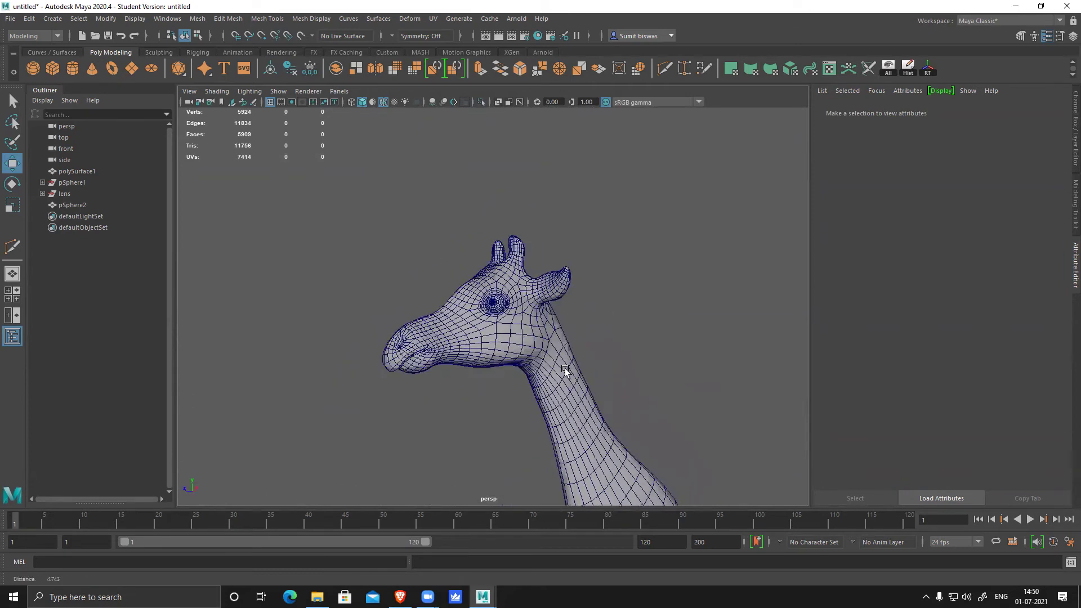
{"action": "right_click_drag", "start_coordinate": [564, 370], "coordinate": [604, 436], "text": "alt"}
{"action": "left_click", "coordinate": [383, 103]}
{"action": "right_click_drag", "start_coordinate": [524, 338], "coordinate": [458, 304], "text": "alt"}
{"action": "mouse_move", "coordinate": [458, 305]}
{"action": "left_mouse_down", "text": "alt"}
{"action": "mouse_move", "coordinate": [489, 336]}
{"action": "mouse_move", "coordinate": [475, 327]}
{"action": "mouse_move", "coordinate": [556, 360]}
{"action": "mouse_move", "coordinate": [484, 346]}
{"action": "mouse_move", "coordinate": [529, 357]}
{"action": "mouse_move", "coordinate": [520, 366]}
{"action": "mouse_move", "coordinate": [614, 377]}
{"action": "mouse_move", "coordinate": [490, 394]}
{"action": "mouse_move", "coordinate": [491, 306]}
{"action": "left_mouse_up", "text": "alt"}
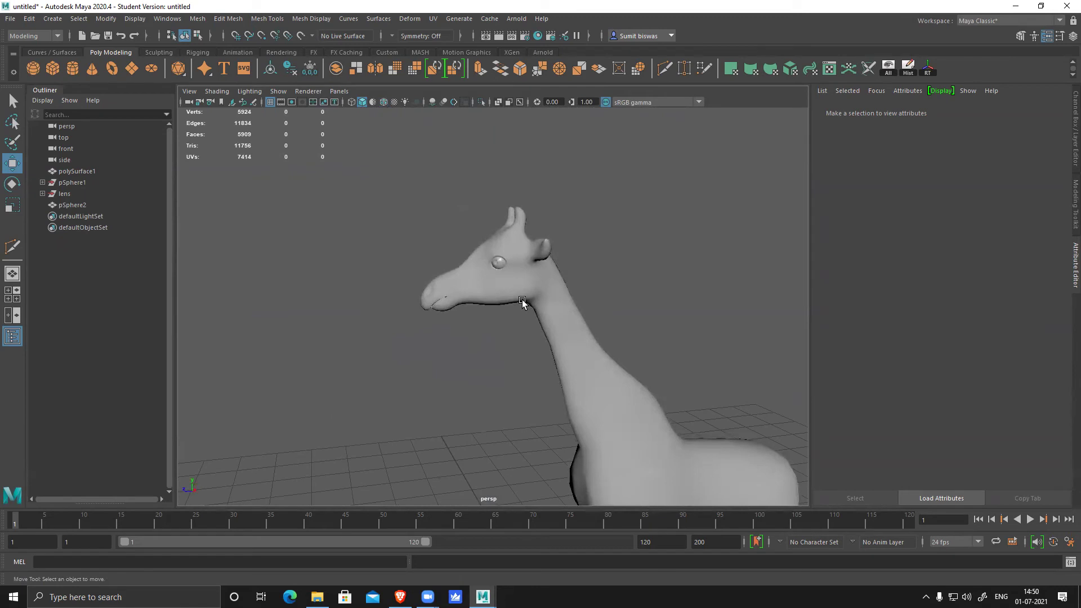
{"action": "left_click_drag", "start_coordinate": [555, 372], "coordinate": [559, 360], "text": "alt"}
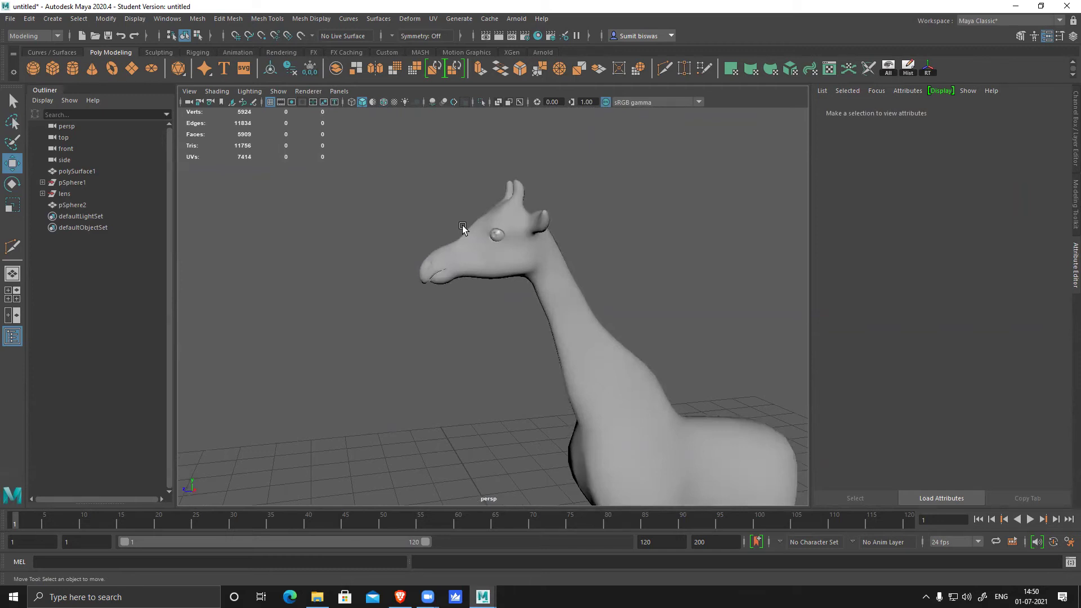
- Isolate the giraffe's eye by hiding all other objects and frame it in the view
{"action": "left_click", "coordinate": [496, 237]}
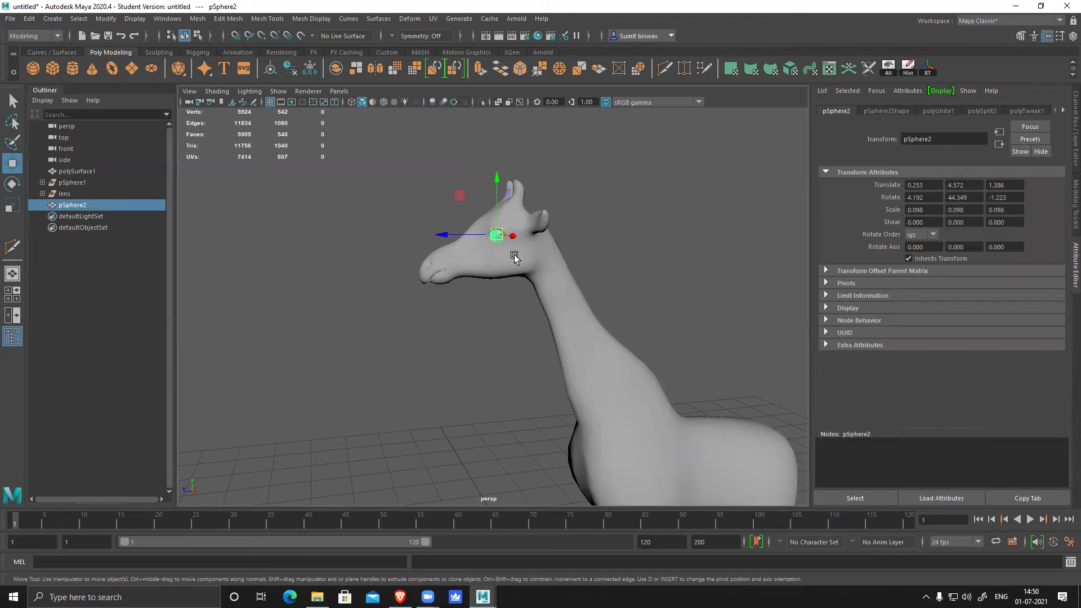
{"action": "key", "text": "ctrl+h"}
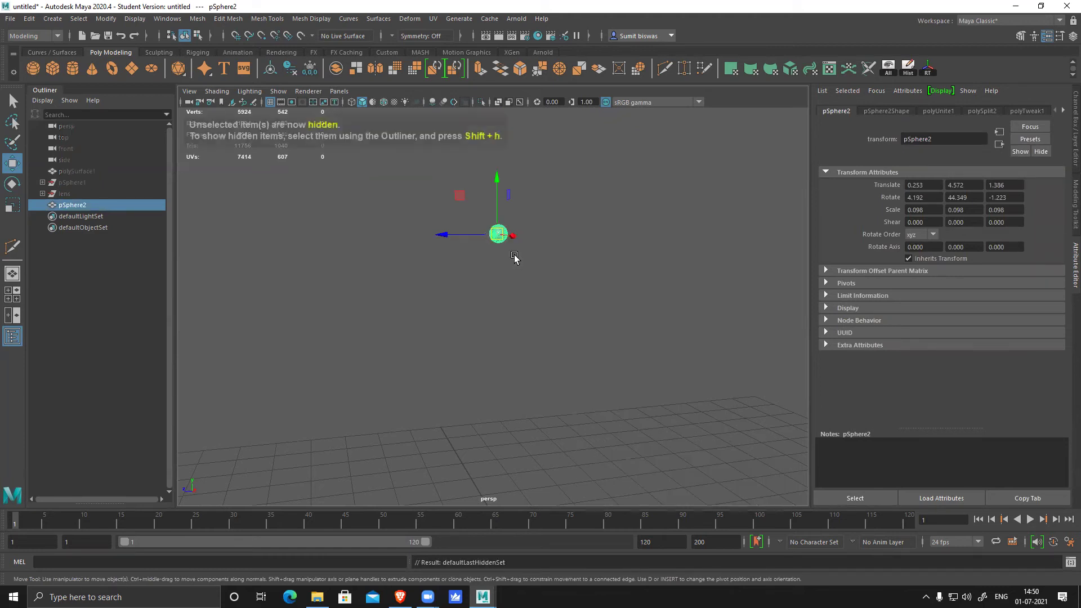
{"action": "key", "text": "ctrl+h"}
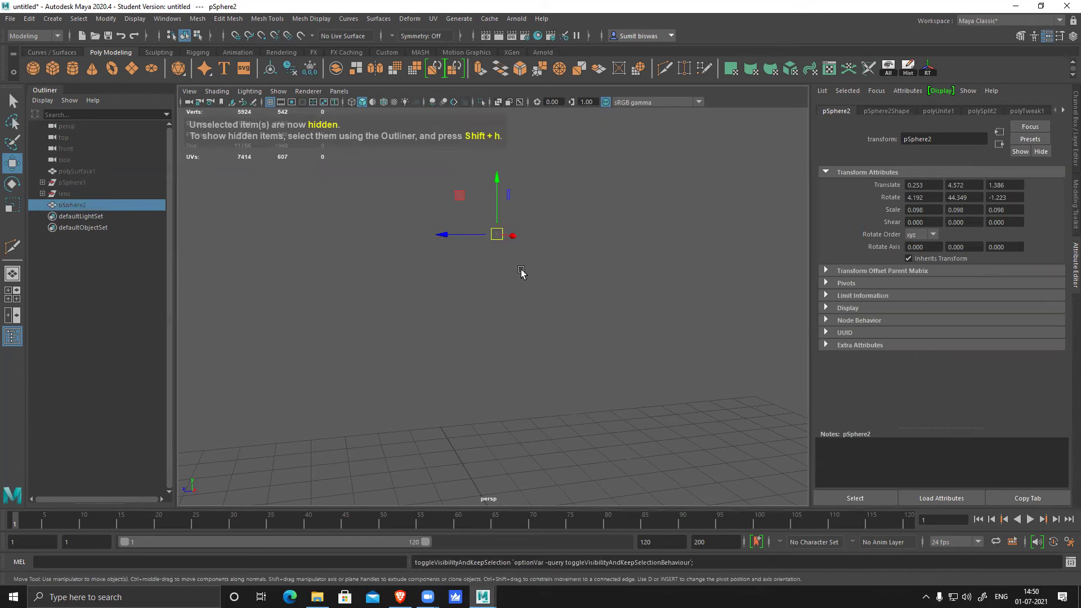
{"action": "key", "text": "h"}
{"action": "key", "text": "f"}
{"action": "right_click_drag", "start_coordinate": [514, 275], "coordinate": [551, 338], "text": "alt"}
{"action": "key", "text": "f"}
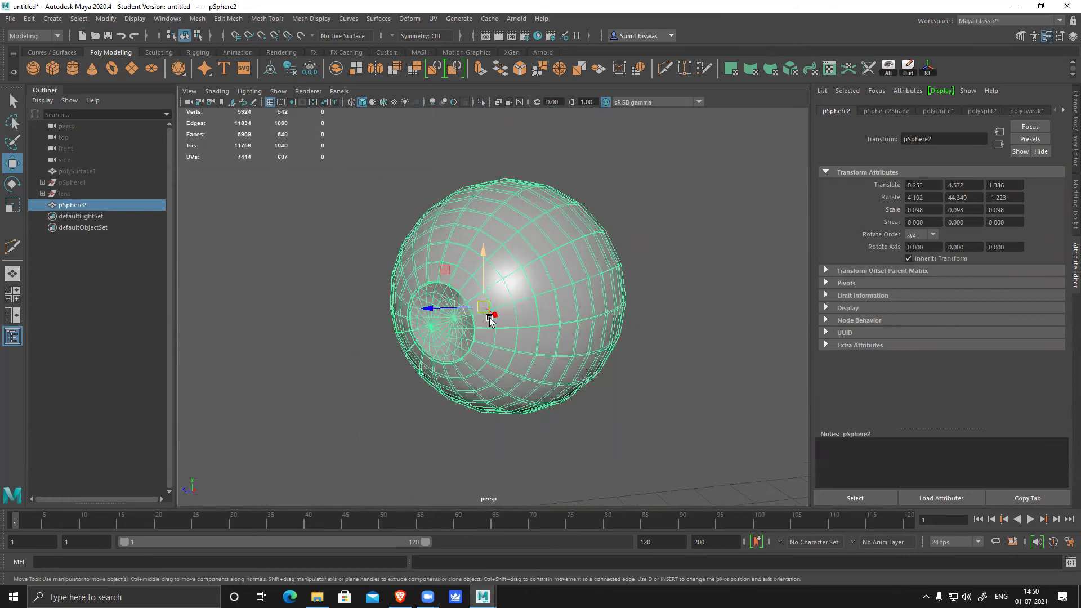
- Split the combined eye into separate meshes for the inner eyeball and the outer lens shell
{"action": "right_click_drag", "start_coordinate": [490, 316], "coordinate": [514, 304], "text": "alt"}
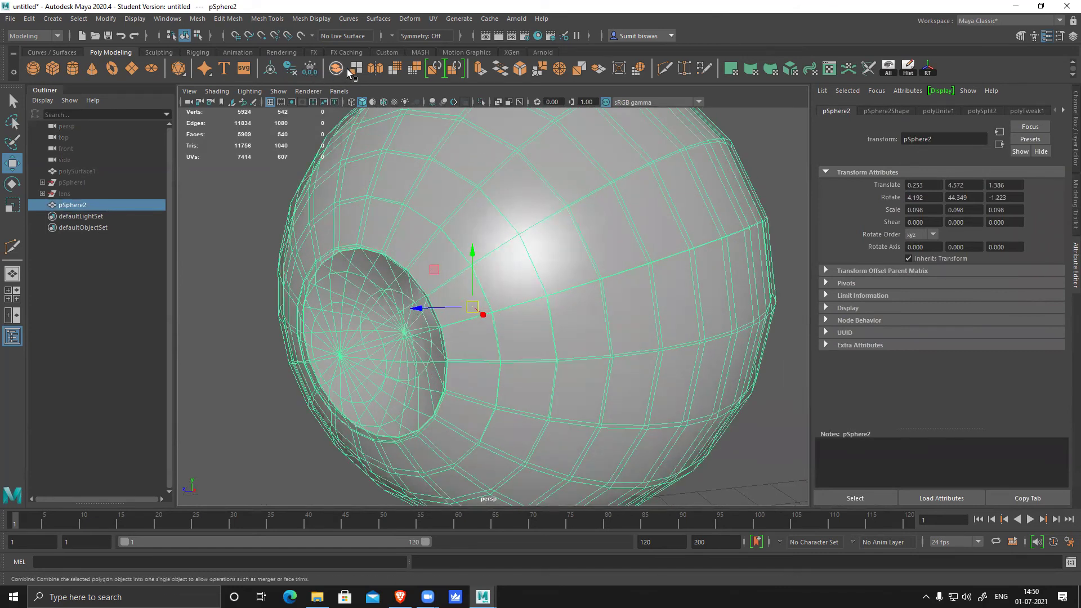
{"action": "key", "text": "g"}
{"action": "right_click_drag", "start_coordinate": [560, 278], "coordinate": [550, 295], "text": "alt"}
{"action": "left_click_drag", "start_coordinate": [551, 294], "coordinate": [498, 254], "text": "alt"}
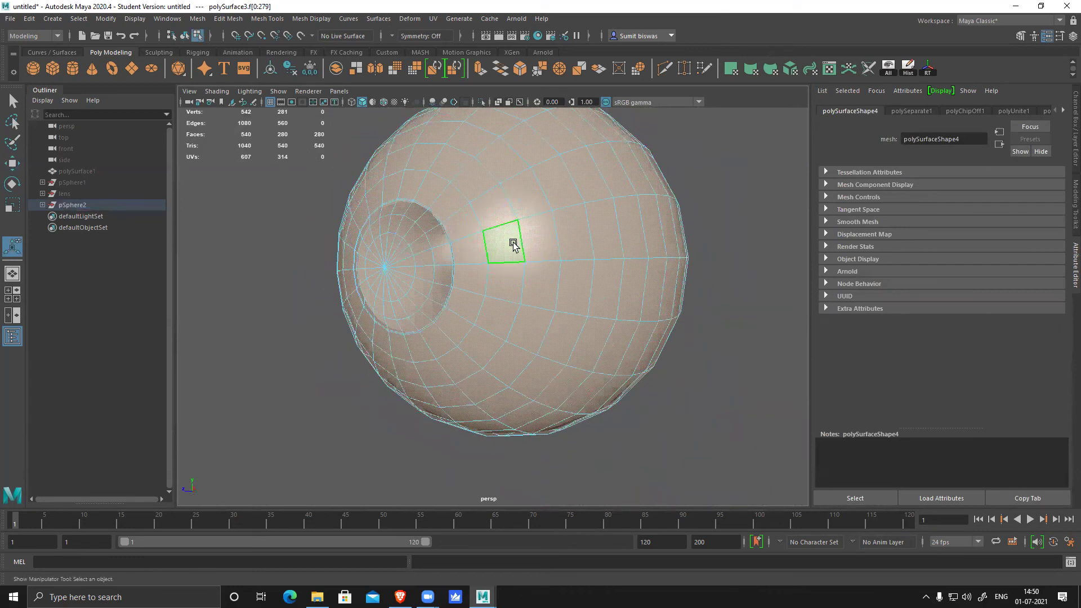
- Delete the surplus face rings of the outer shell that cover the eyeball outside the lens
{"action": "right_click", "coordinate": [476, 188]}
{"action": "left_click", "coordinate": [473, 248]}
{"action": "double_click", "coordinate": [473, 250]}
{"action": "key", "text": "Delete"}
{"action": "double_click", "coordinate": [531, 228]}
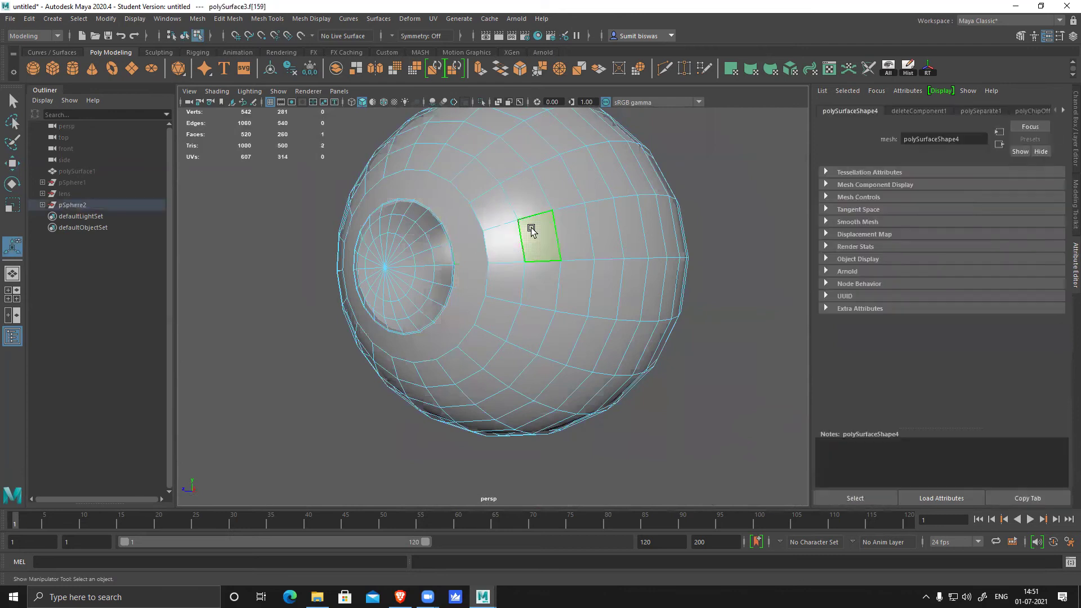
{"action": "key", "text": "Delete"}
- Delete the last surplus ring of faces around the lens rim
{"action": "middle_click_drag", "start_coordinate": [498, 236], "coordinate": [538, 238], "text": "alt"}
{"action": "scroll", "coordinate": [523, 262], "scroll_direction": "up", "scroll_amount": 5}
{"action": "right_click_drag", "start_coordinate": [522, 261], "coordinate": [514, 239], "text": "alt"}
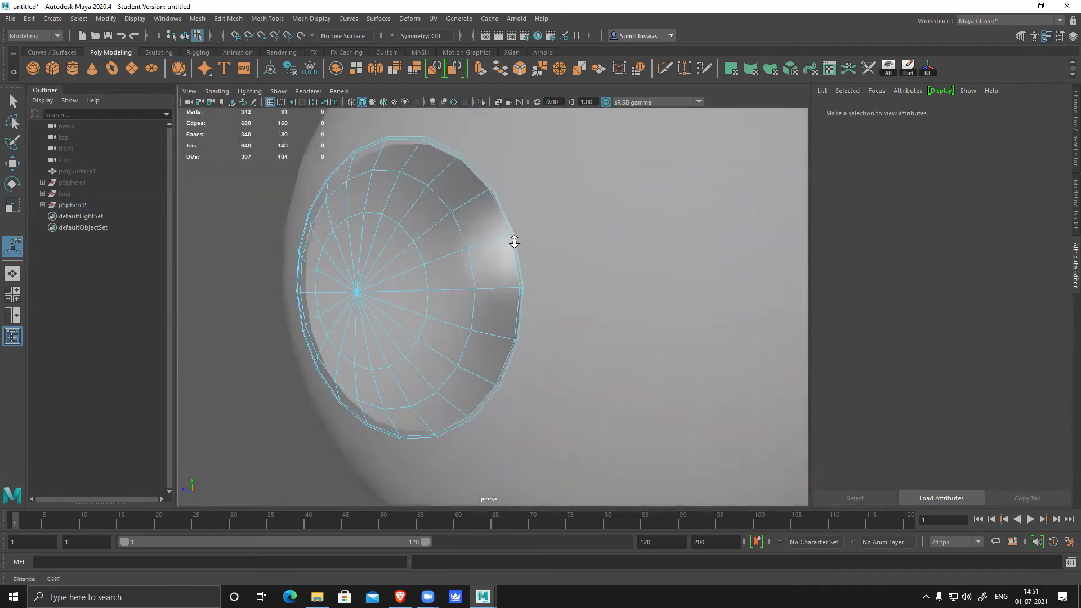
{"action": "double_click", "coordinate": [503, 206]}
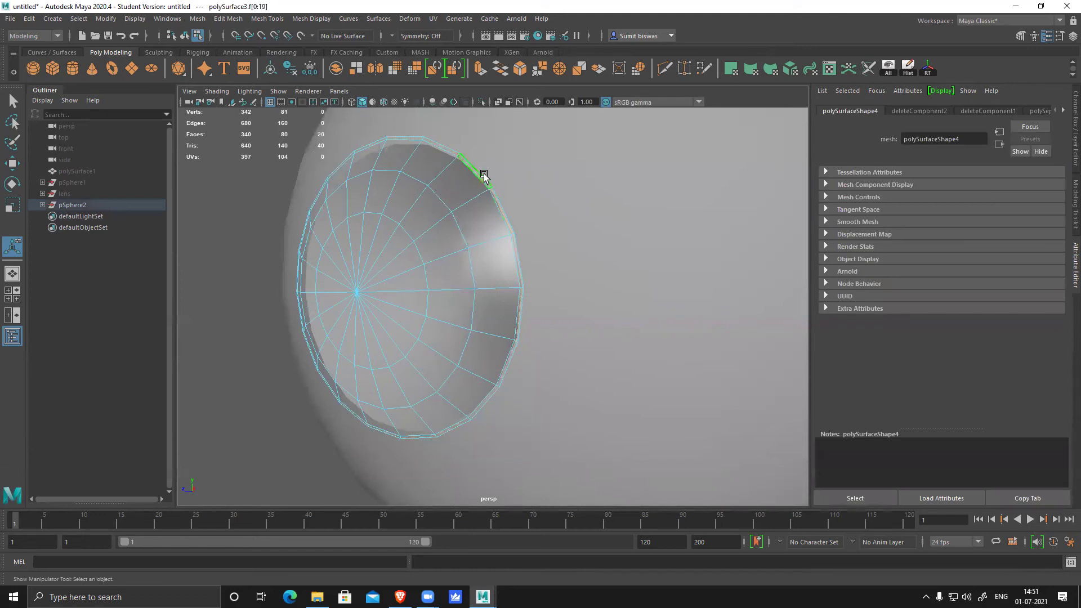
{"action": "key", "text": "Delete"}
- Return to object mode, check the eyeball mesh against the trimmed lens and leave the lens selected
{"action": "right_click_drag", "start_coordinate": [429, 193], "coordinate": [472, 177]}
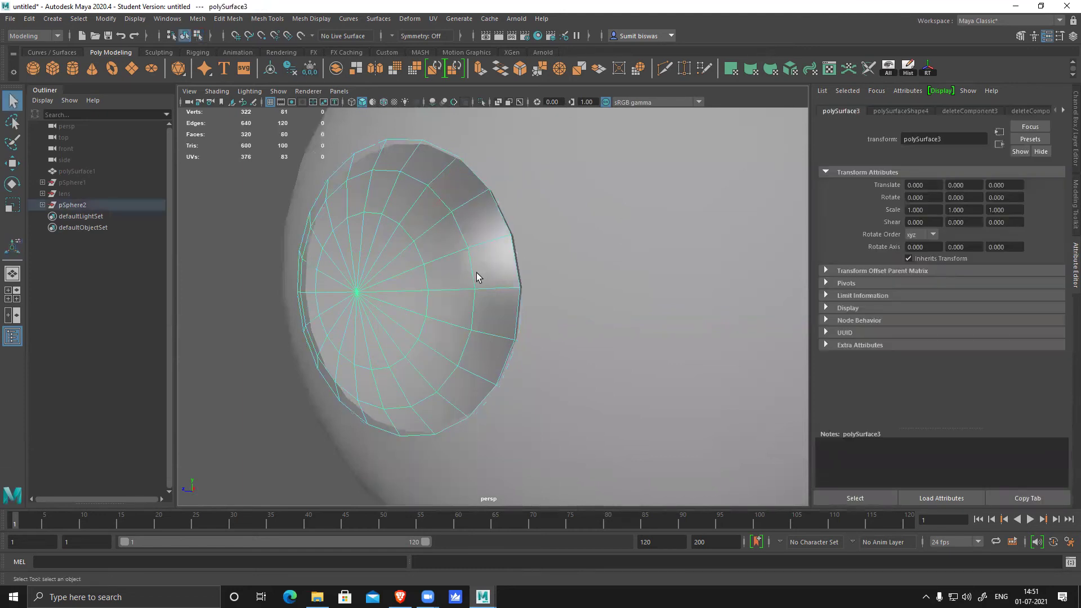
{"action": "left_click", "coordinate": [568, 256]}
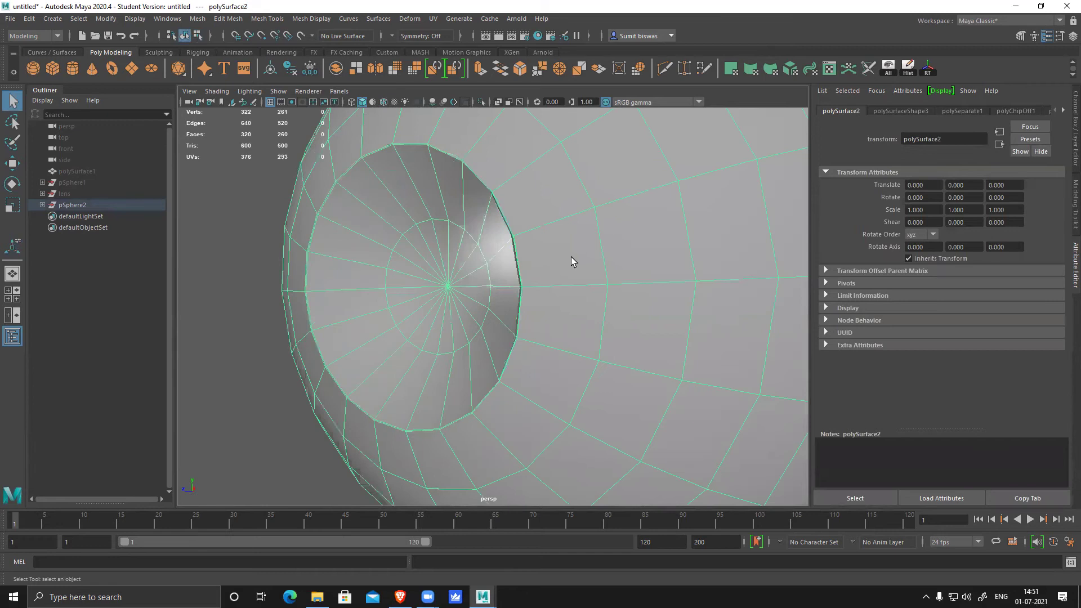
{"action": "left_click", "coordinate": [435, 260]}
{"action": "left_click_drag", "start_coordinate": [602, 287], "coordinate": [598, 292], "text": "alt"}
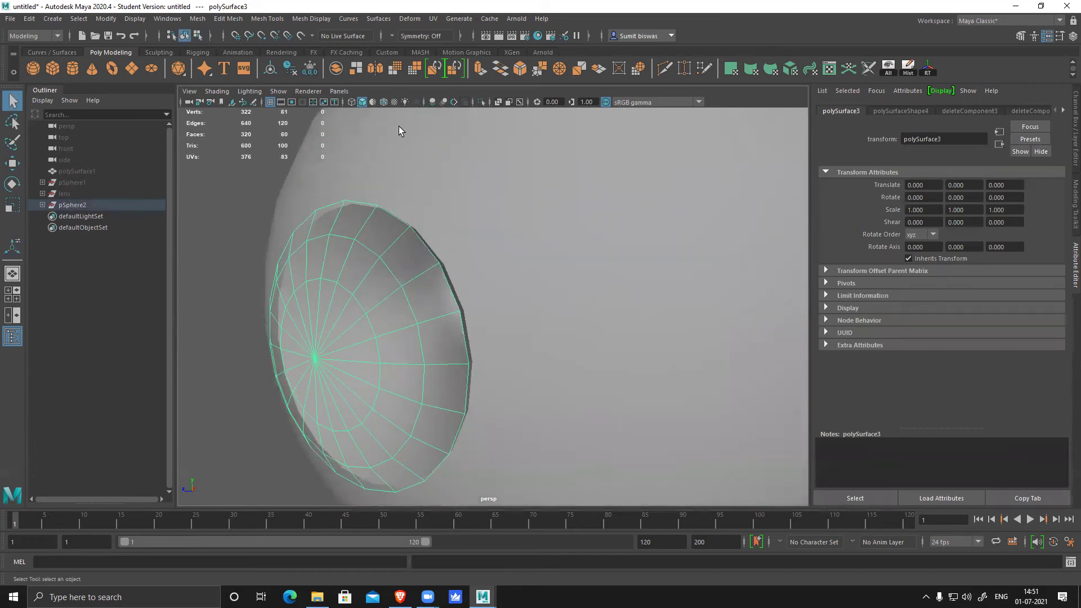
- Overlay the wireframe on the shaded eye and centre the pivot of the lens mesh
{"action": "left_click", "coordinate": [383, 100]}
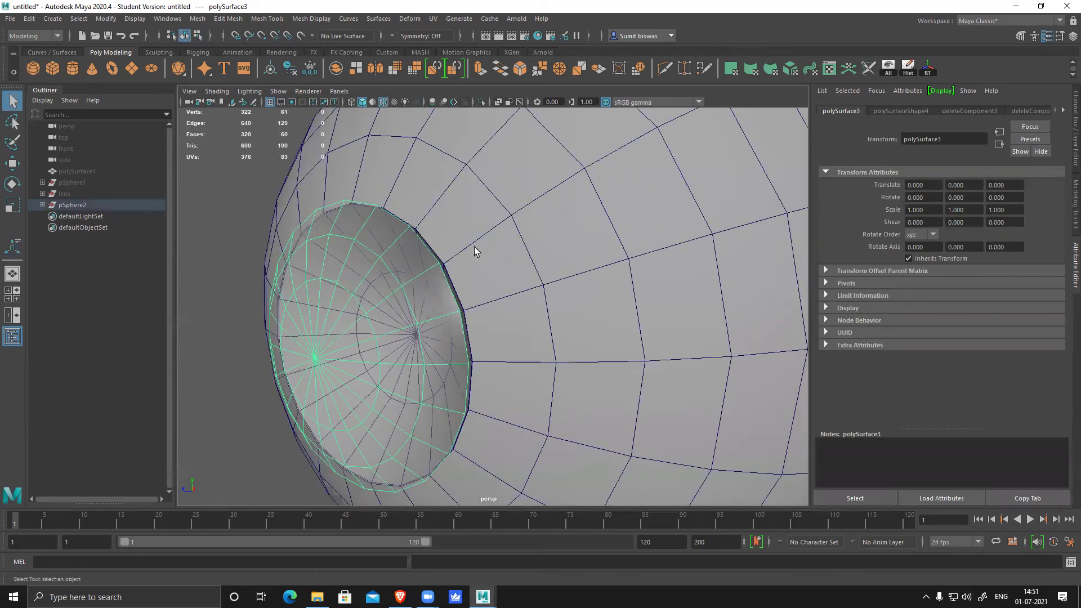
{"action": "middle_click_drag", "start_coordinate": [459, 288], "coordinate": [492, 281], "text": "alt"}
{"action": "key", "text": "w"}
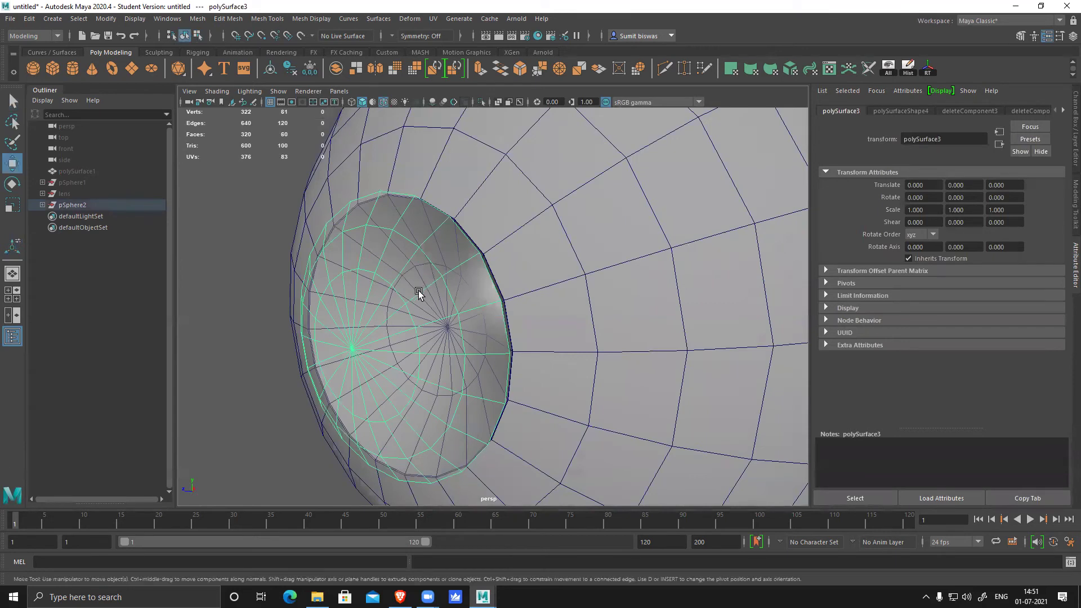
{"action": "left_click", "coordinate": [271, 71]}
{"action": "middle_click_drag", "start_coordinate": [670, 328], "coordinate": [533, 299], "text": "alt"}
{"action": "key", "text": "space"}
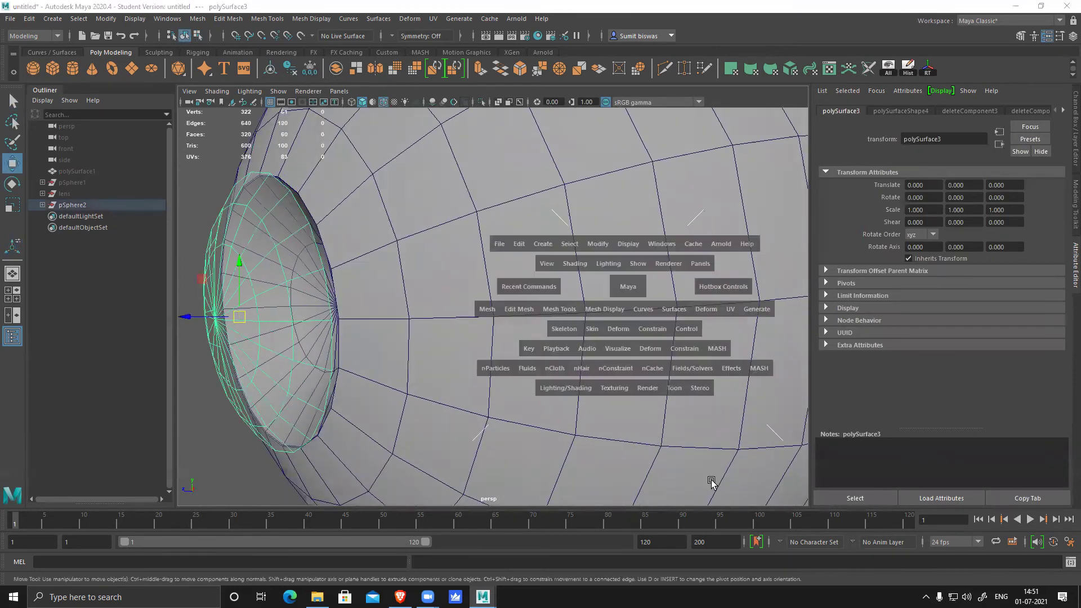
{"action": "key", "text": "space"}
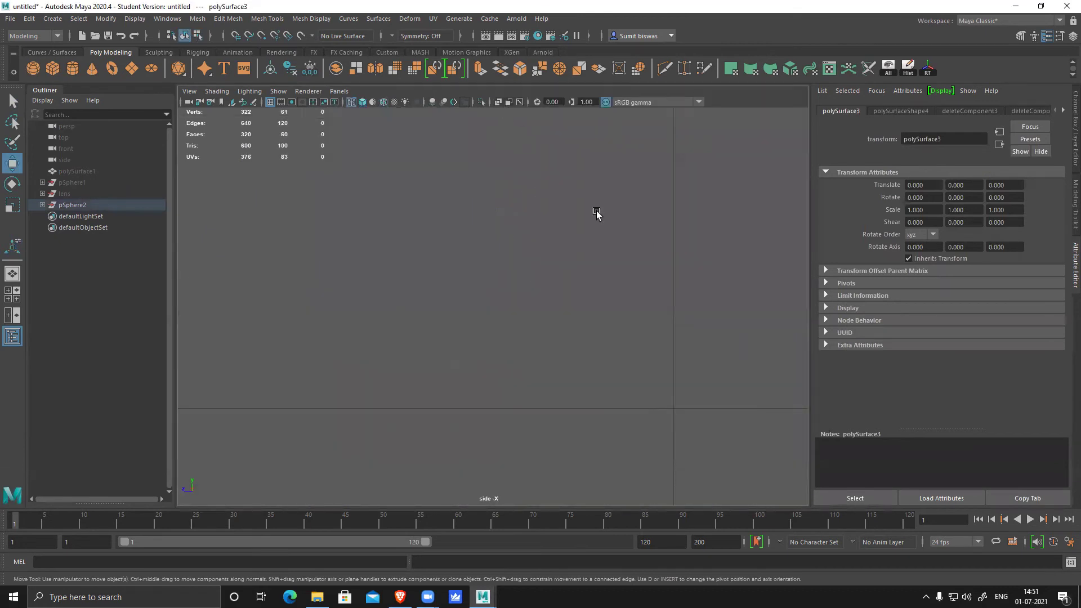
{"action": "key", "text": "space"}
{"action": "key", "text": "space"}
- Edit the lens's vertices and snap the upper rim vertices nearest the eyeball's side onto the matching vertices of the eyeball opening
{"action": "left_click_drag", "start_coordinate": [616, 270], "coordinate": [593, 258], "text": "alt"}
{"action": "left_click", "coordinate": [584, 241]}
{"action": "left_click", "coordinate": [562, 247]}
{"action": "scroll", "coordinate": [594, 267], "scroll_direction": "up", "scroll_amount": 5}
{"action": "scroll", "coordinate": [591, 267], "scroll_direction": "down", "scroll_amount": 6}
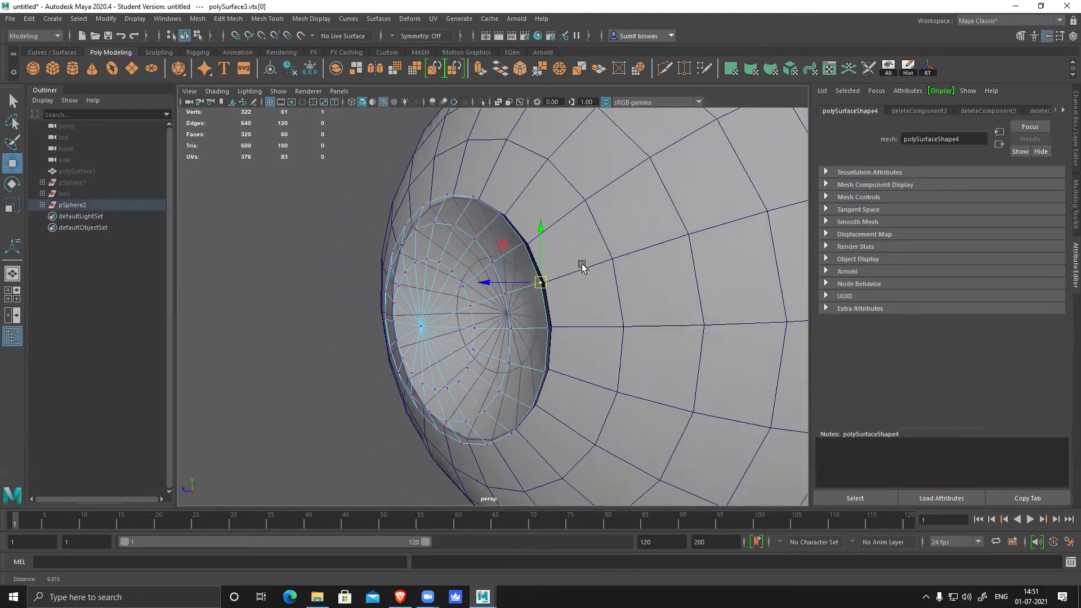
{"action": "left_click", "coordinate": [524, 243]}
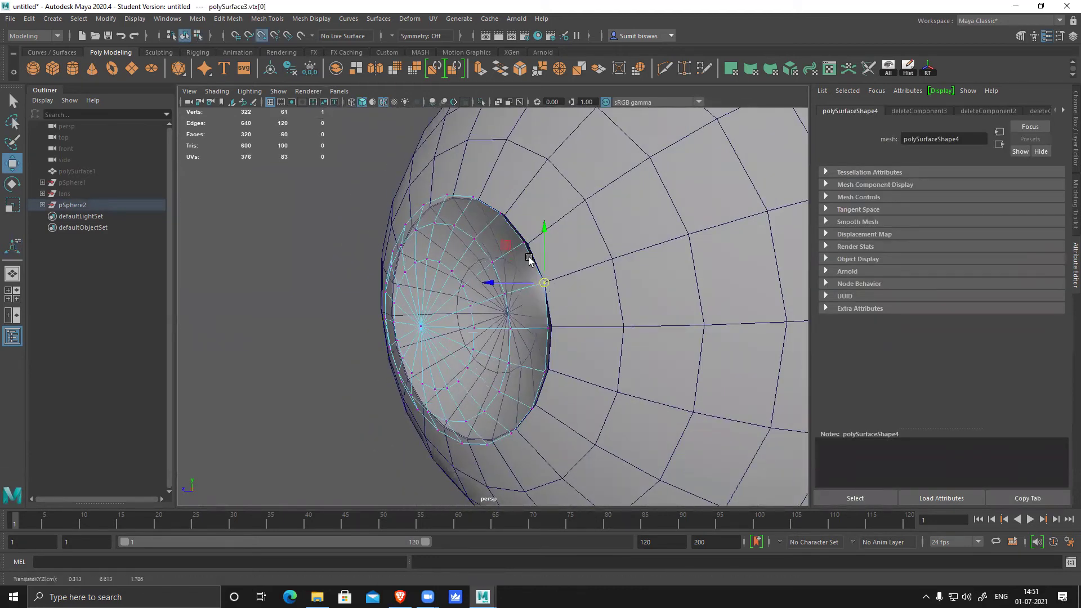
{"action": "key", "text": "v"}
{"action": "left_click_drag", "start_coordinate": [524, 243], "coordinate": [506, 213]}
{"action": "left_click", "coordinate": [502, 214]}
{"action": "key", "text": "v"}
- Snap the lens rim vertices along the middle and lower outer side onto the edge of the eyeball opening
{"action": "left_click", "coordinate": [549, 328]}
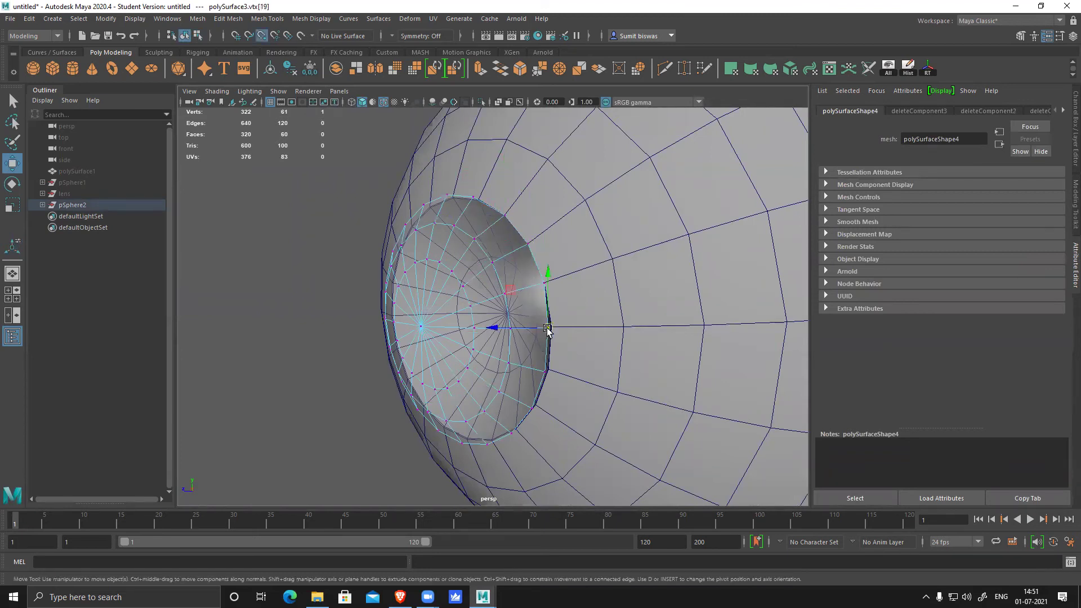
{"action": "left_click", "coordinate": [544, 370]}
{"action": "left_click_drag", "start_coordinate": [543, 370], "coordinate": [547, 371]}
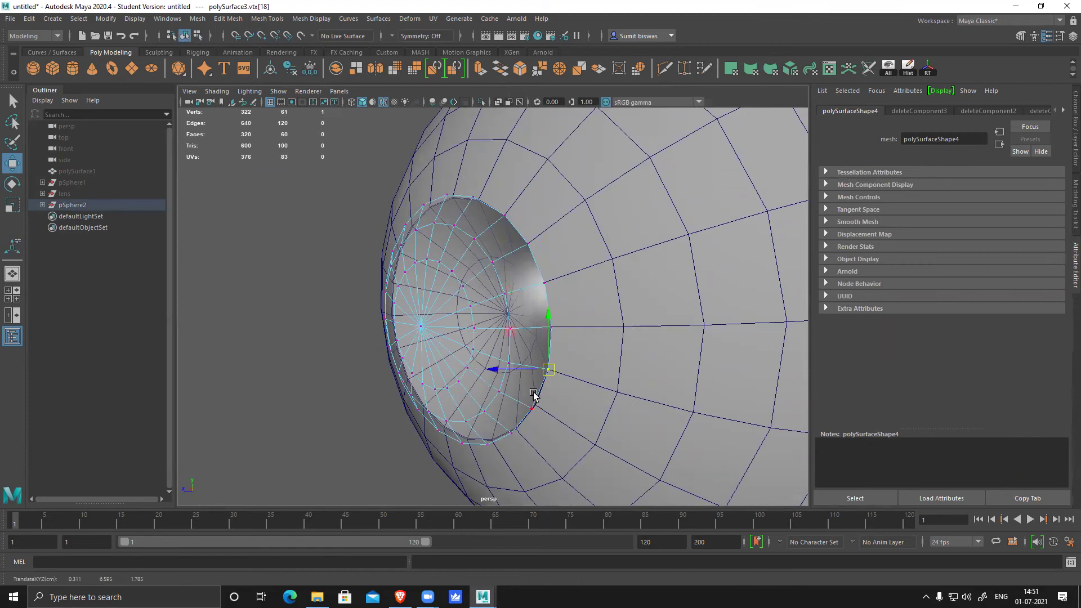
{"action": "left_click", "coordinate": [532, 408]}
{"action": "key", "text": "v"}
{"action": "left_click_drag", "start_coordinate": [531, 408], "coordinate": [657, 277]}
{"action": "left_click", "coordinate": [511, 433]}
{"action": "key", "text": "v"}
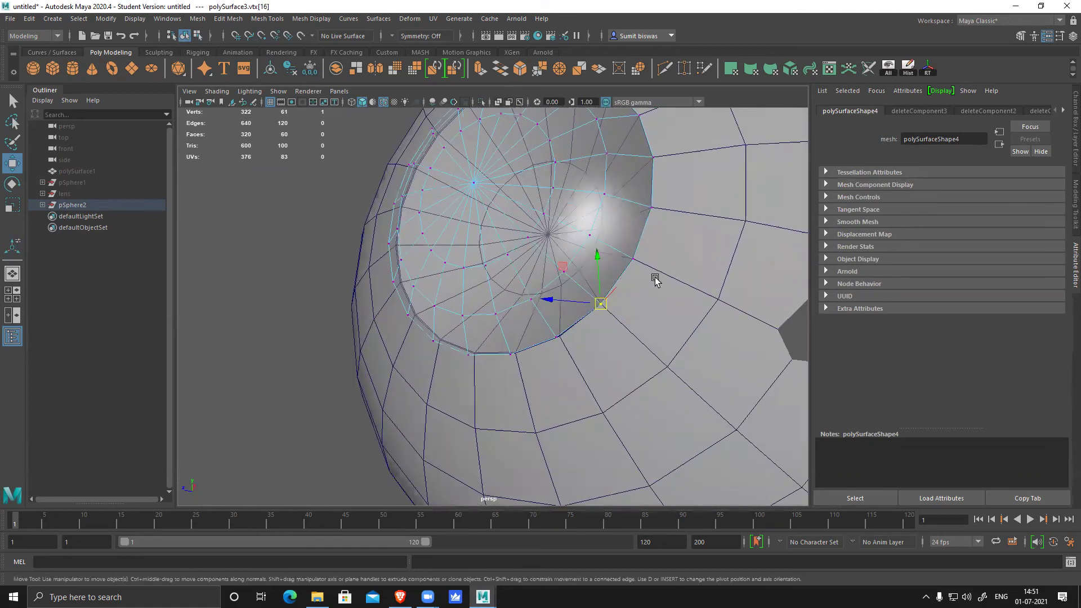
- Snap the vertices along the bottom of the lens rim onto the matching eyeball opening vertices
{"action": "left_click", "coordinate": [563, 337]}
{"action": "key", "text": "v"}
{"action": "left_click_drag", "start_coordinate": [557, 337], "coordinate": [515, 353]}
{"action": "left_click", "coordinate": [511, 354]}
{"action": "key", "text": "v"}
{"action": "left_click", "coordinate": [468, 354]}
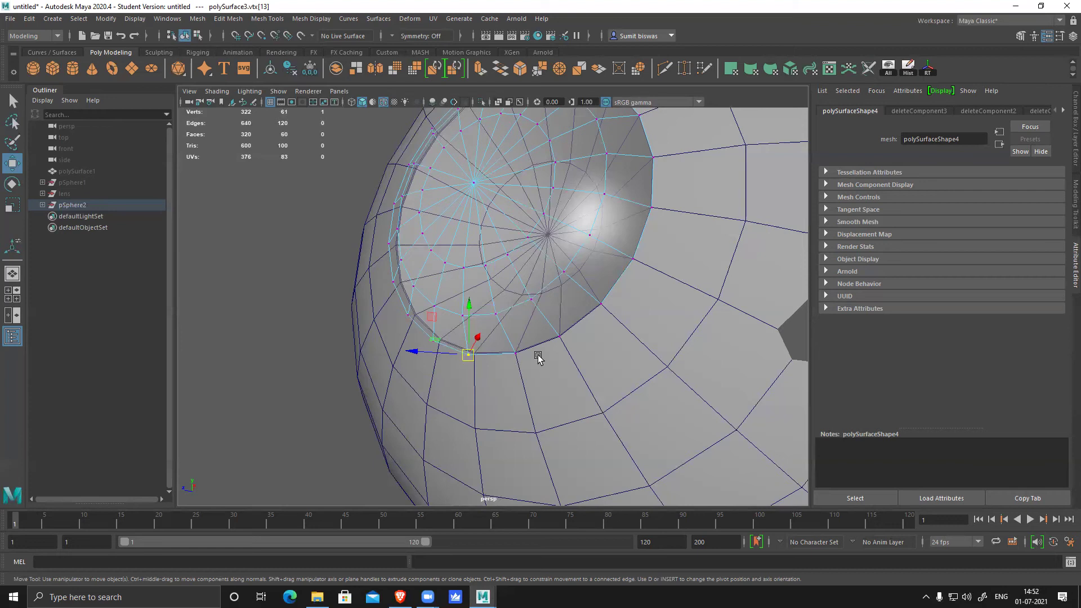
- Work around to the opposite side of the eye and snap the lower lens rim vertices there onto the eyeball opening
{"action": "left_click_drag", "start_coordinate": [538, 357], "coordinate": [665, 320], "text": "alt"}
{"action": "left_click_drag", "start_coordinate": [591, 328], "coordinate": [586, 277], "text": "alt"}
{"action": "middle_click_drag", "start_coordinate": [490, 233], "coordinate": [591, 285], "text": "alt"}
{"action": "scroll", "coordinate": [591, 289], "scroll_direction": "up", "scroll_amount": 4}
{"action": "scroll", "coordinate": [590, 290], "scroll_direction": "down", "scroll_amount": 4}
{"action": "mouse_move", "coordinate": [580, 297]}
{"action": "left_mouse_down", "text": "alt"}
{"action": "mouse_move", "coordinate": [551, 346]}
{"action": "mouse_move", "coordinate": [558, 332]}
{"action": "mouse_move", "coordinate": [542, 346]}
{"action": "mouse_move", "coordinate": [504, 321]}
{"action": "left_mouse_up", "text": "alt"}
{"action": "scroll", "coordinate": [558, 337], "scroll_direction": "up", "scroll_amount": 1}
{"action": "key", "text": "v"}
{"action": "left_click", "coordinate": [507, 318]}
{"action": "left_click", "coordinate": [477, 276]}
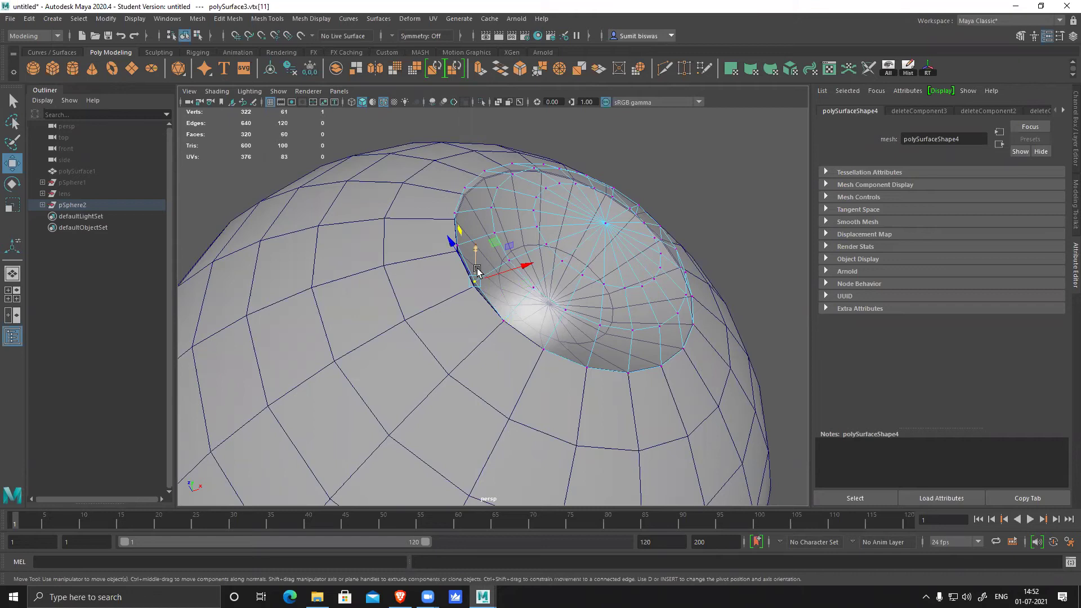
{"action": "key", "text": "v"}
{"action": "left_click_drag", "start_coordinate": [475, 282], "coordinate": [473, 286]}
{"action": "left_click", "coordinate": [457, 250]}
{"action": "key", "text": "v"}
- Snap the mid-height rim vertices on the opposite side of the lens onto the eyeball opening
{"action": "right_click_drag", "start_coordinate": [733, 392], "coordinate": [542, 363], "text": "alt"}
{"action": "left_click_drag", "start_coordinate": [541, 364], "coordinate": [550, 397], "text": "alt"}
{"action": "right_click_drag", "start_coordinate": [550, 397], "coordinate": [588, 422], "text": "alt"}
{"action": "scroll", "coordinate": [587, 423], "scroll_direction": "up", "scroll_amount": 8}
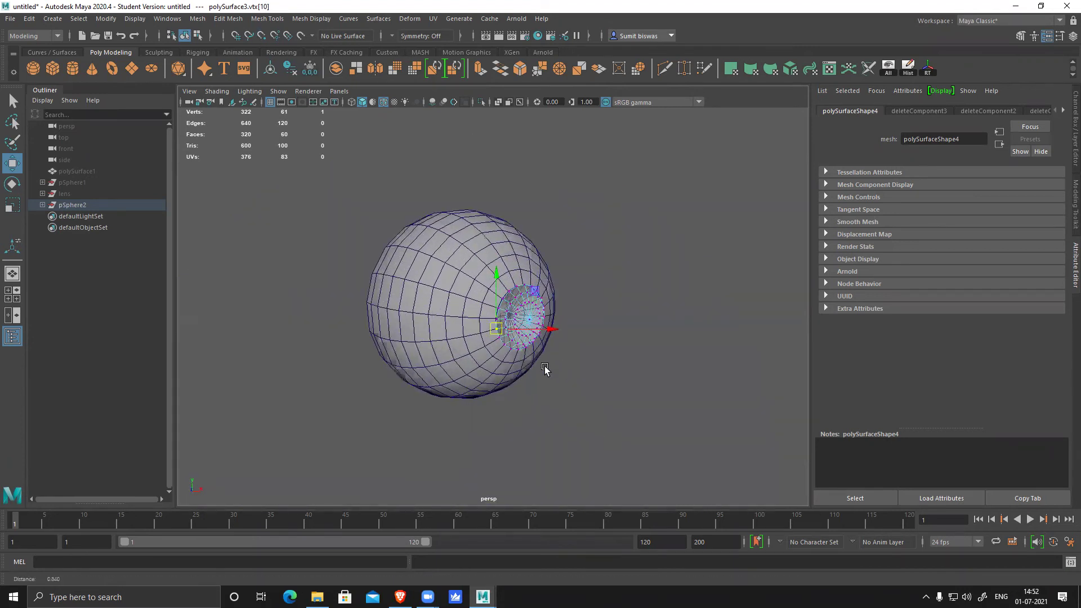
{"action": "scroll", "coordinate": [565, 410], "scroll_direction": "down", "scroll_amount": 3}
{"action": "scroll", "coordinate": [513, 351], "scroll_direction": "up", "scroll_amount": 3}
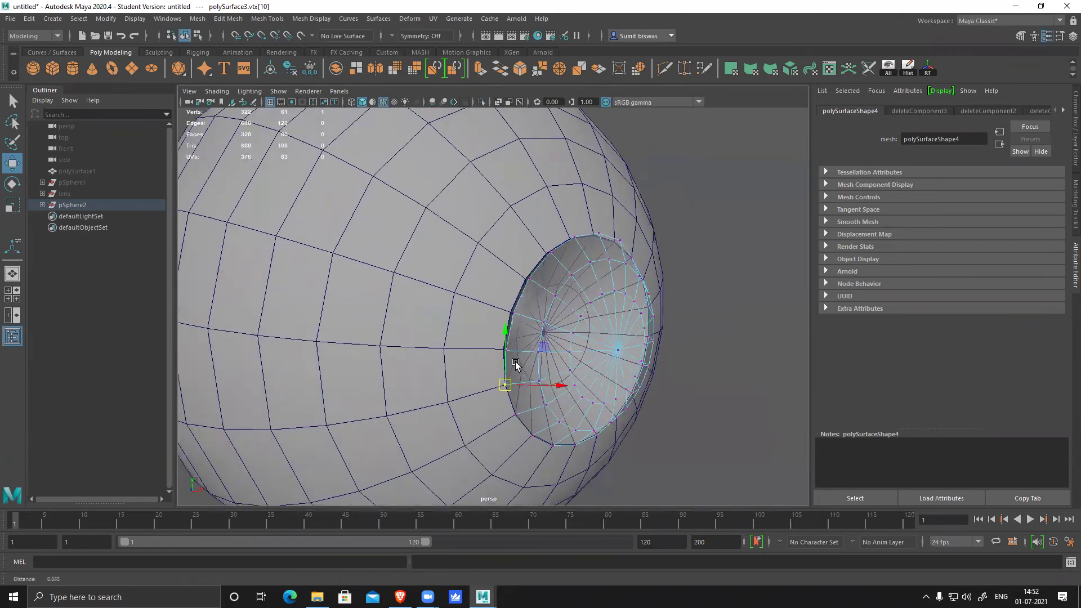
{"action": "key", "text": "v"}
{"action": "left_click_drag", "start_coordinate": [508, 355], "coordinate": [506, 353]}
{"action": "left_click", "coordinate": [514, 313]}
{"action": "key", "text": "v"}
{"action": "left_click_drag", "start_coordinate": [515, 313], "coordinate": [629, 236]}
- Snap the remaining vertices across the top of the lens rim onto the eyeball opening to close the ring
{"action": "left_click", "coordinate": [534, 275]}
{"action": "key", "text": "v"}
{"action": "left_click", "coordinate": [557, 247]}
{"action": "key", "text": "v"}
{"action": "left_click", "coordinate": [585, 230]}
{"action": "key", "text": "v"}
{"action": "left_click", "coordinate": [611, 224]}
{"action": "left_click", "coordinate": [629, 233]}
- Return to object mode, clear the selection and turn off the wireframe overlay
{"action": "left_click_drag", "start_coordinate": [705, 335], "coordinate": [646, 327], "text": "alt"}
{"action": "right_click_drag", "start_coordinate": [395, 259], "coordinate": [459, 224]}
{"action": "left_click", "coordinate": [718, 246]}
{"action": "right_click_drag", "start_coordinate": [718, 248], "coordinate": [618, 325], "text": "alt"}
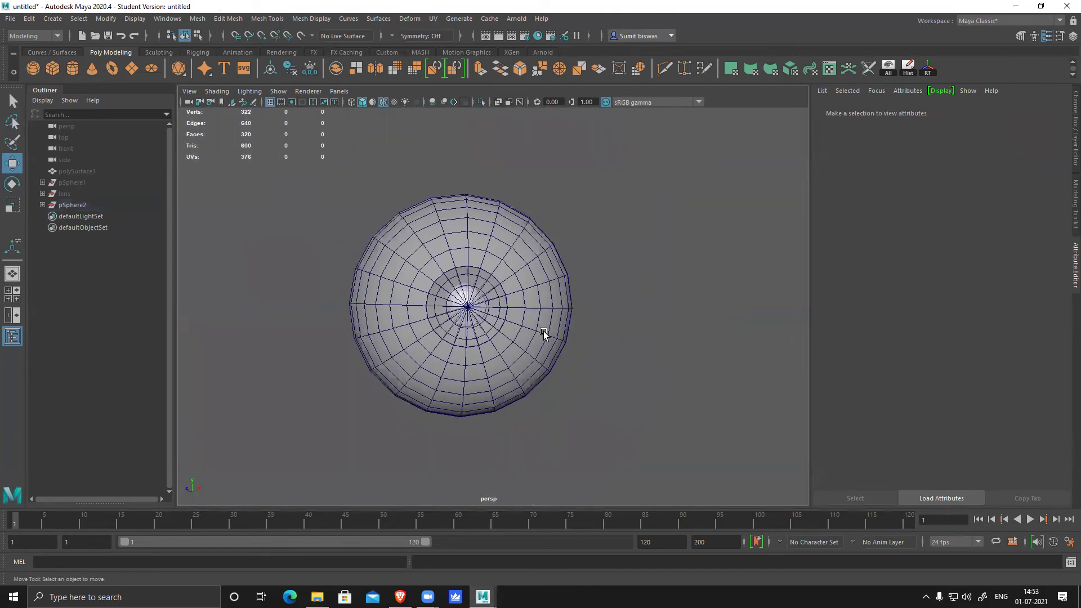
{"action": "left_click", "coordinate": [383, 102]}
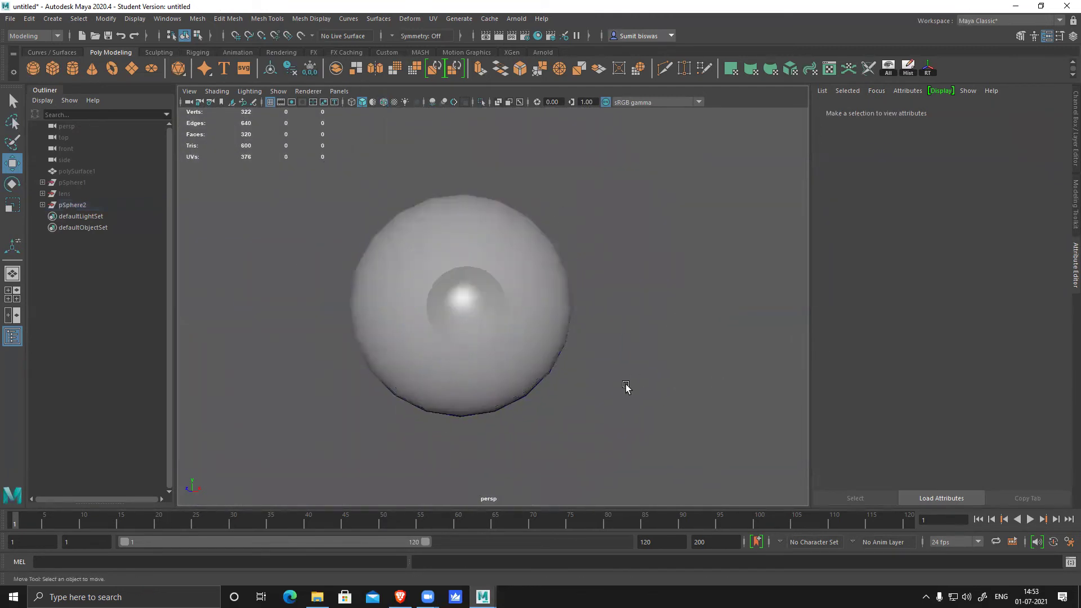
- Examine the shaded eyeball and its iris recess from the front, side and back for a clean lens fit
{"action": "right_click_drag", "start_coordinate": [602, 388], "coordinate": [410, 369], "text": "alt"}
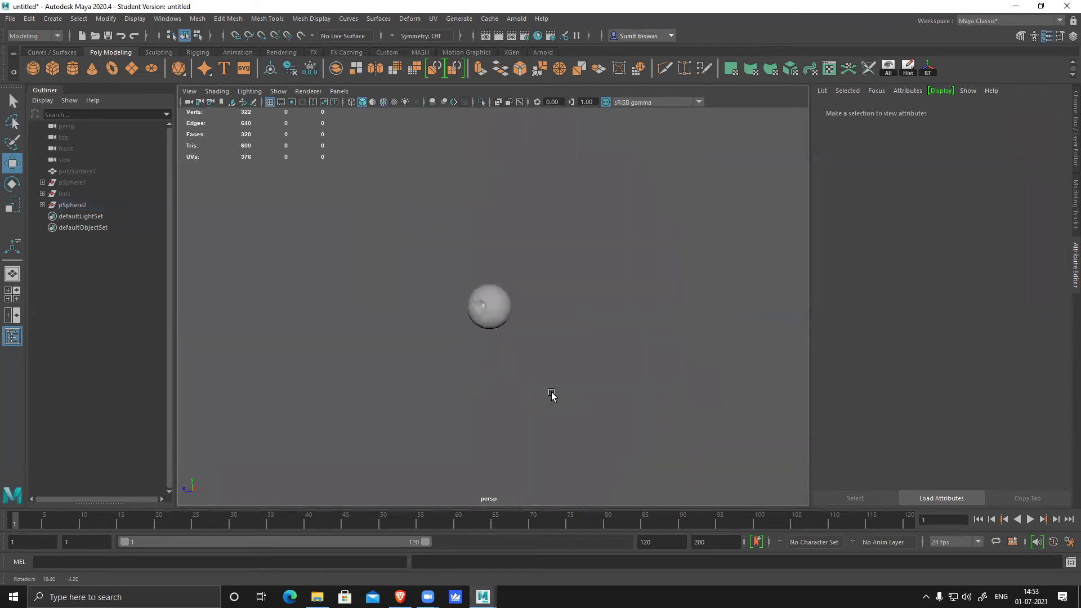
{"action": "left_click_drag", "start_coordinate": [543, 345], "coordinate": [498, 348], "text": "alt"}
{"action": "right_click_drag", "start_coordinate": [497, 332], "coordinate": [690, 461], "text": "alt"}
{"action": "scroll", "coordinate": [535, 355], "scroll_direction": "up", "scroll_amount": 5}
{"action": "scroll", "coordinate": [535, 248], "scroll_direction": "down", "scroll_amount": 1}
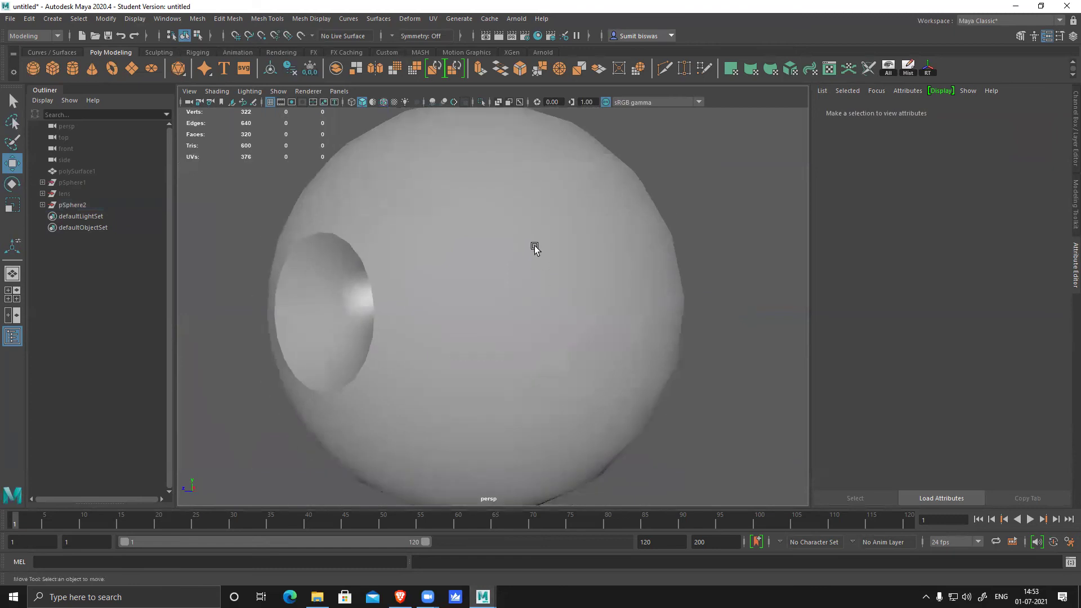
{"action": "left_click", "coordinate": [571, 331]}
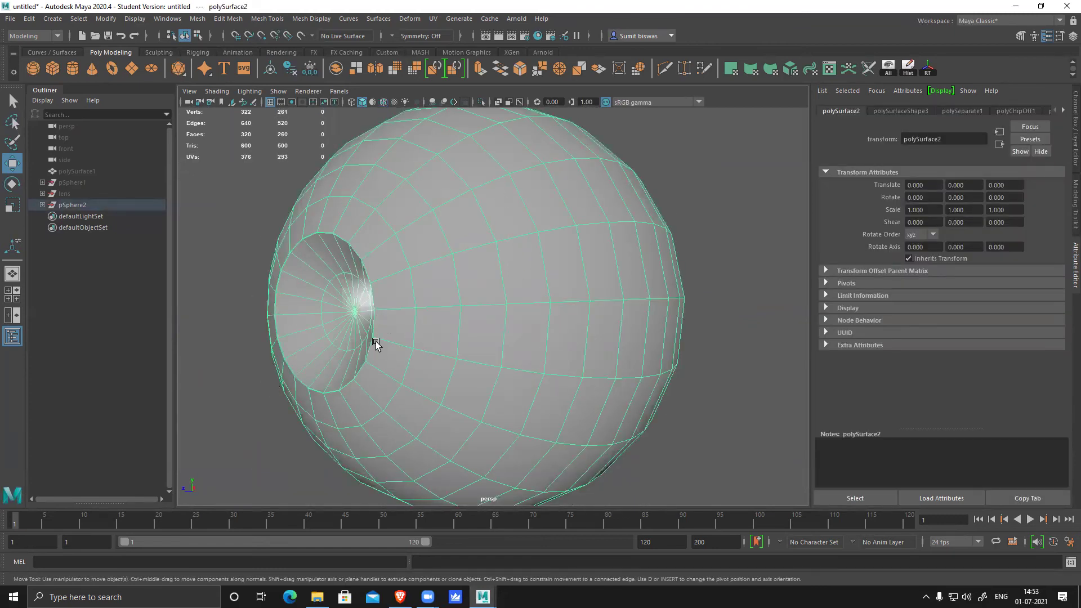
{"action": "scroll", "coordinate": [504, 369], "scroll_direction": "down", "scroll_amount": 5}
{"action": "mouse_move", "coordinate": [504, 369]}
{"action": "left_mouse_down", "text": "alt"}
{"action": "mouse_move", "coordinate": [615, 369]}
{"action": "mouse_move", "coordinate": [434, 365]}
{"action": "mouse_move", "coordinate": [572, 372]}
{"action": "mouse_move", "coordinate": [567, 333]}
{"action": "mouse_move", "coordinate": [513, 365]}
{"action": "left_mouse_up", "text": "alt"}
{"action": "left_click", "coordinate": [629, 239]}
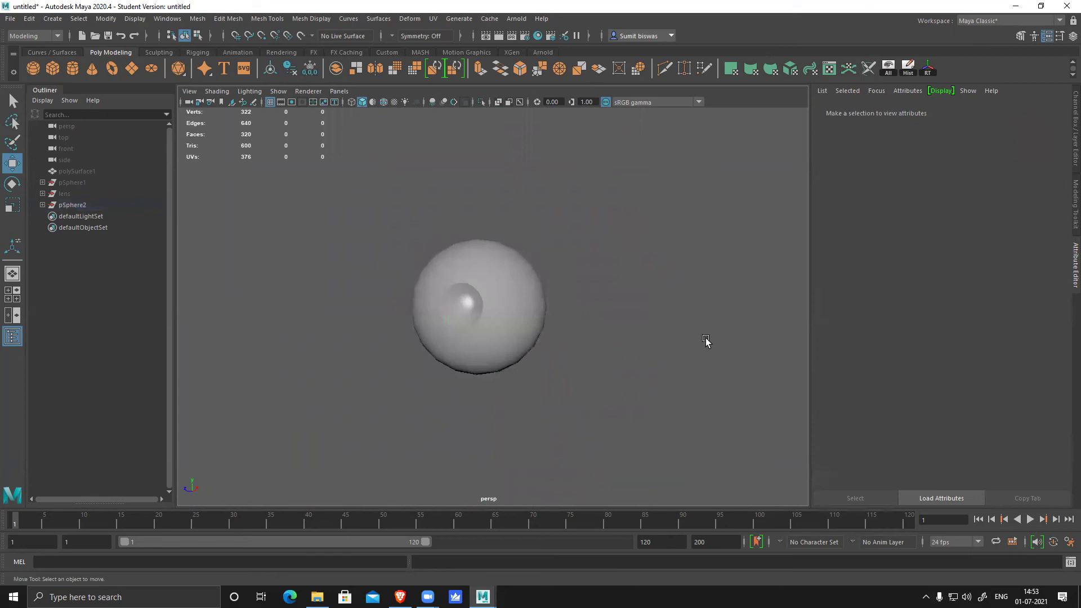
{"action": "scroll", "coordinate": [565, 336], "scroll_direction": "down", "scroll_amount": 3}
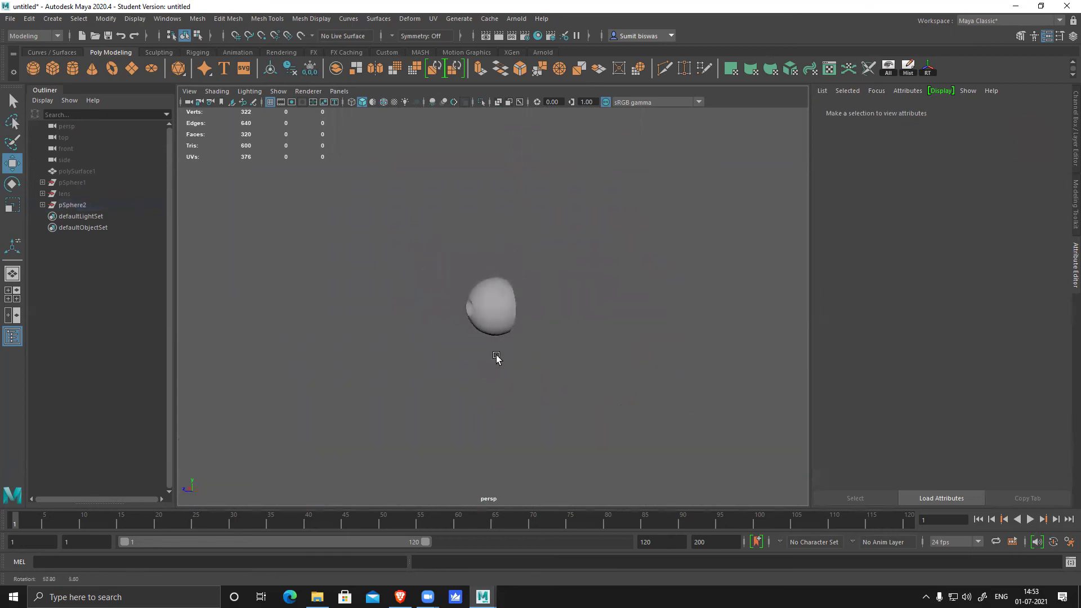
{"action": "scroll", "coordinate": [363, 342], "scroll_direction": "up", "scroll_amount": 4}
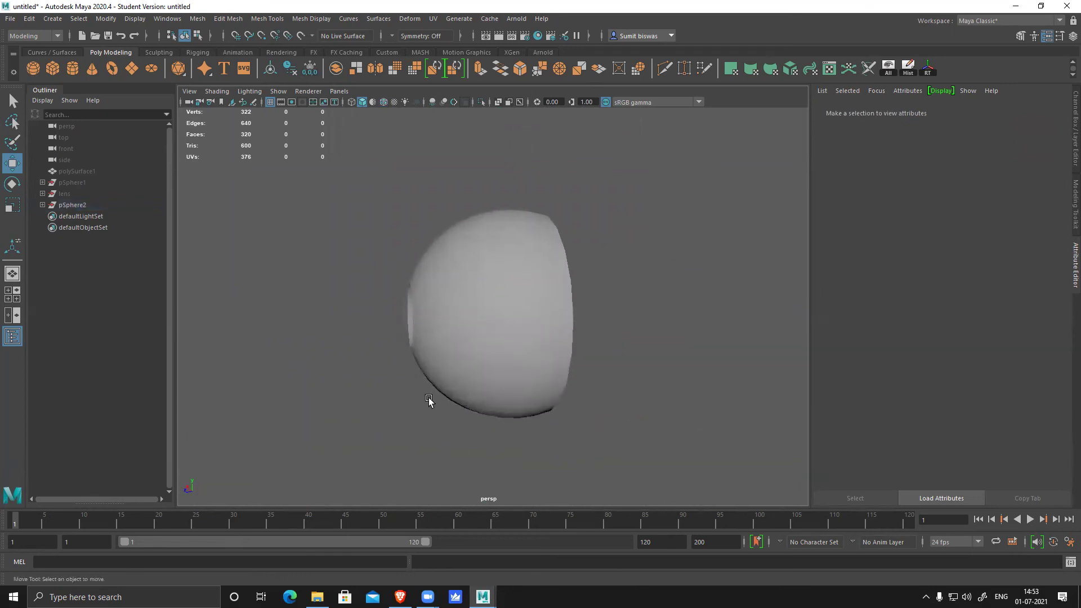
- Show all hidden objects again and select the giraffe body mesh
{"action": "left_click", "coordinate": [495, 358]}
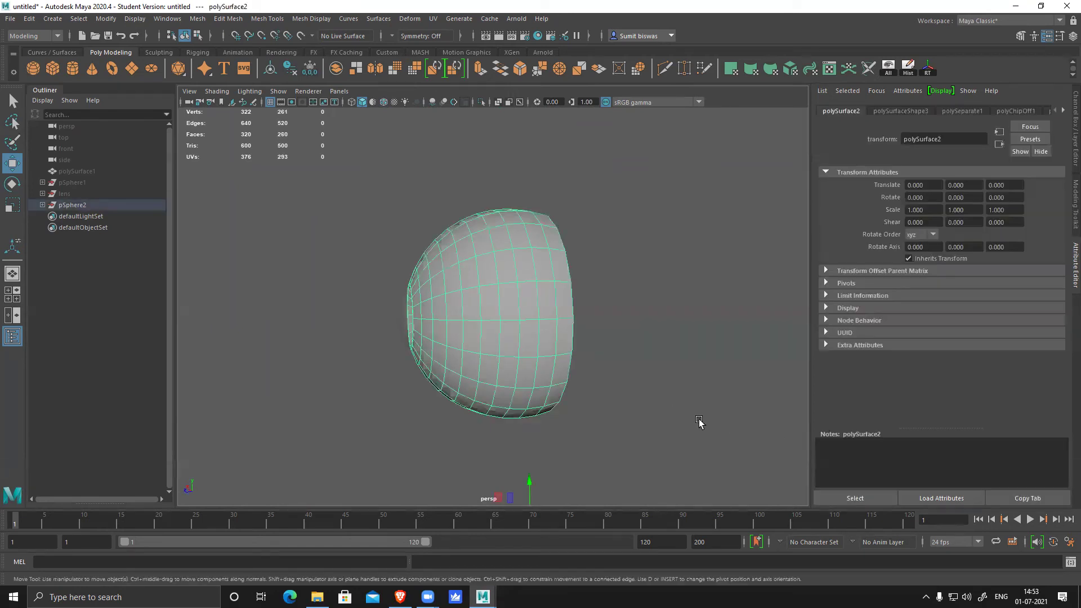
{"action": "left_click", "coordinate": [888, 68]}
{"action": "scroll", "coordinate": [521, 217], "scroll_direction": "down", "scroll_amount": 7}
{"action": "left_click", "coordinate": [606, 315]}
{"action": "middle_click_drag", "start_coordinate": [697, 342], "coordinate": [686, 321], "text": "alt"}
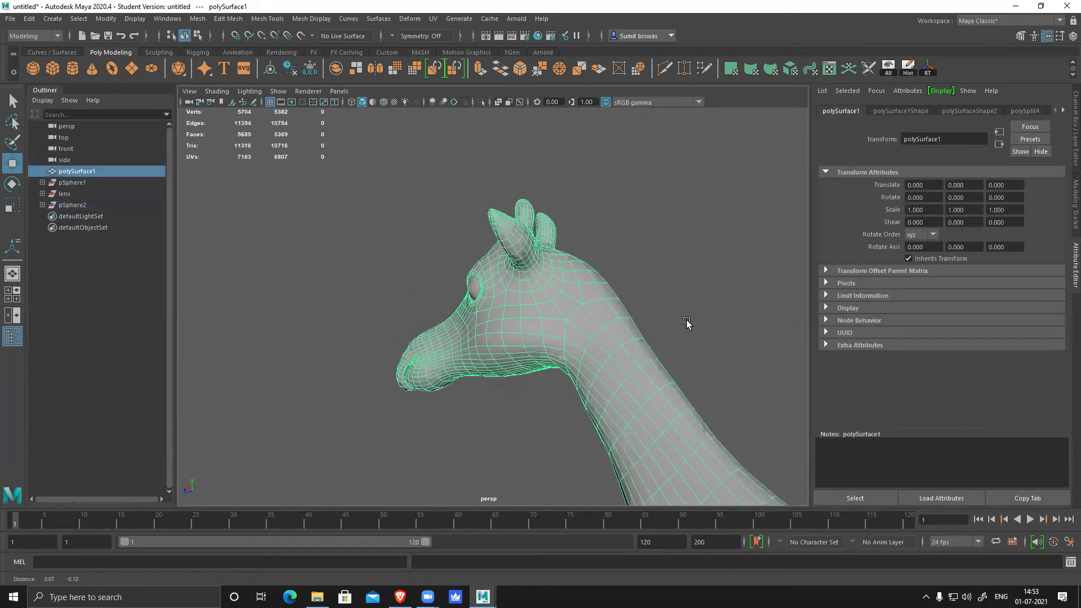
- Check the giraffe body's UV layout in the UV Editor and close the editor
{"action": "scroll", "coordinate": [687, 322], "scroll_direction": "up", "scroll_amount": 1}
{"action": "left_click", "coordinate": [829, 69]}
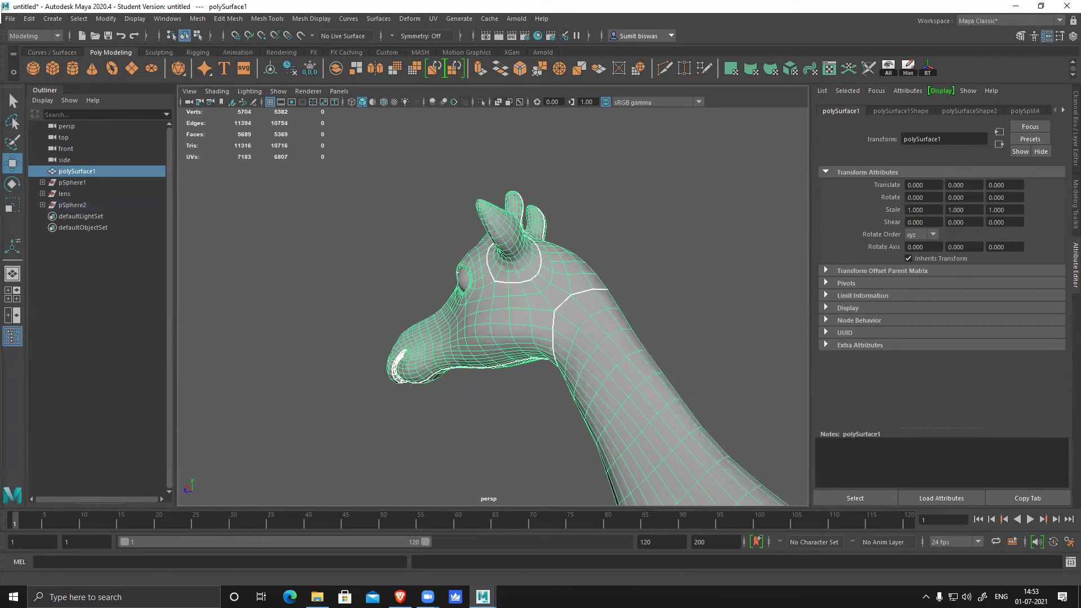
{"action": "left_click", "coordinate": [675, 67]}
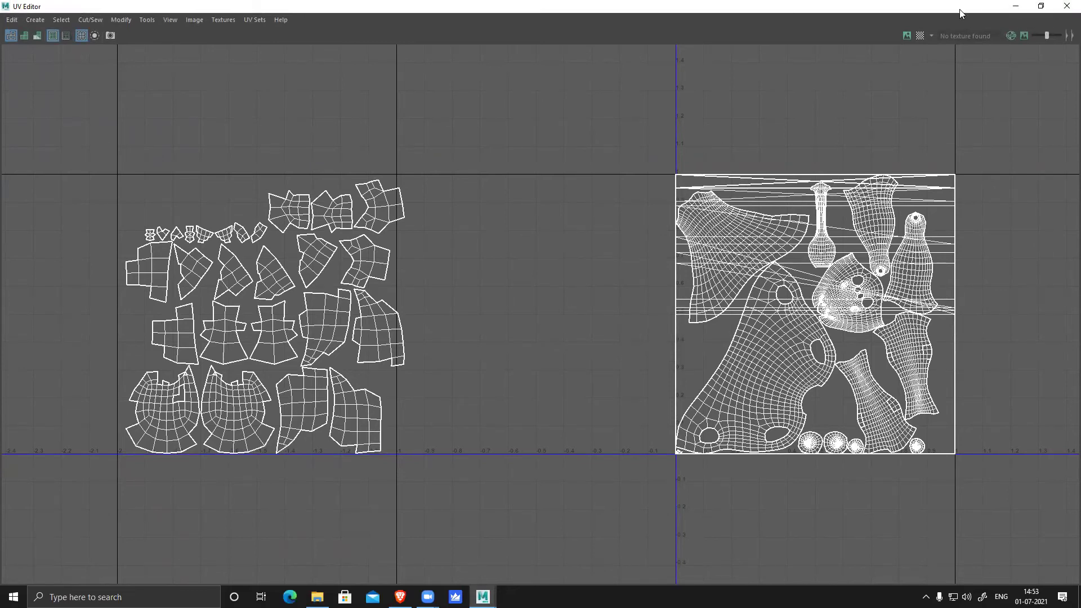
{"action": "left_click_drag", "start_coordinate": [960, 12], "coordinate": [775, 357]}
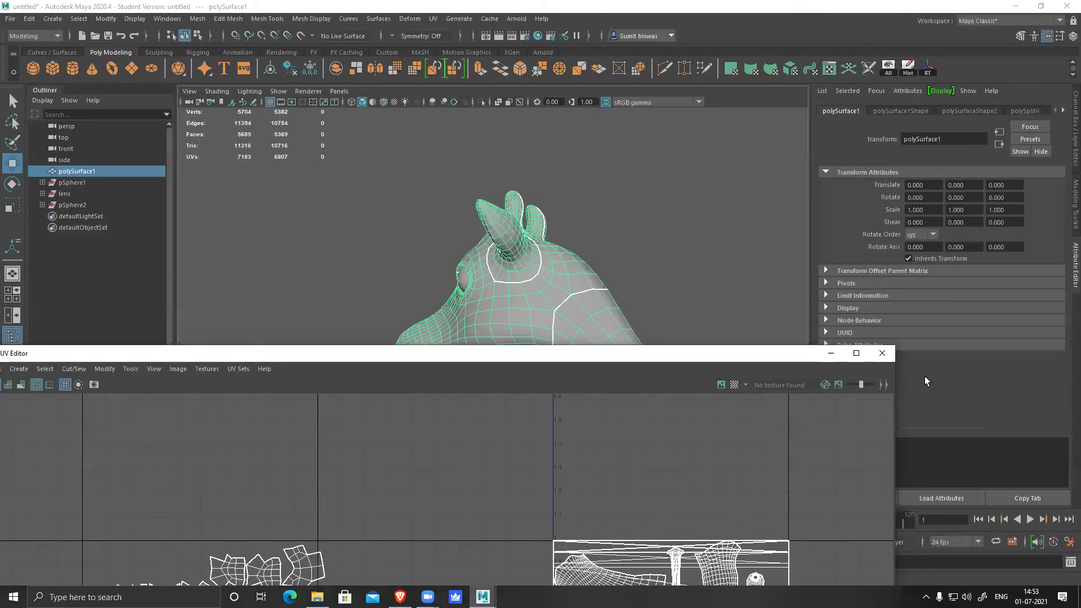
{"action": "left_click", "coordinate": [870, 353]}
- Open the recent scene BaseMesh_bullseye.mb without saving the current scene
{"action": "left_click", "coordinate": [11, 19]}
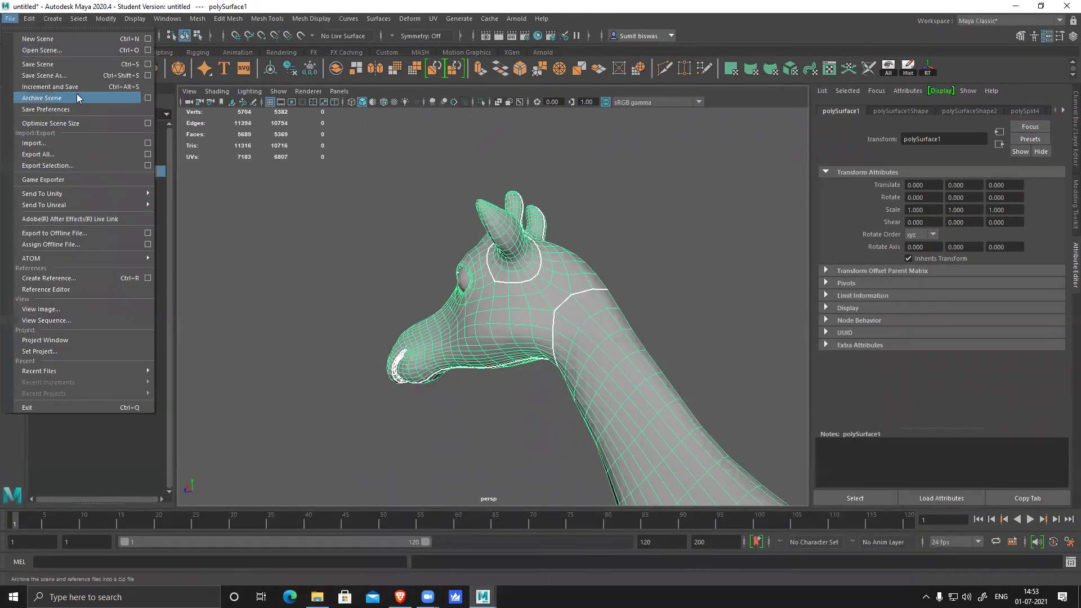
{"action": "mouse_move", "coordinate": [87, 373]}
{"action": "left_click", "coordinate": [203, 374]}
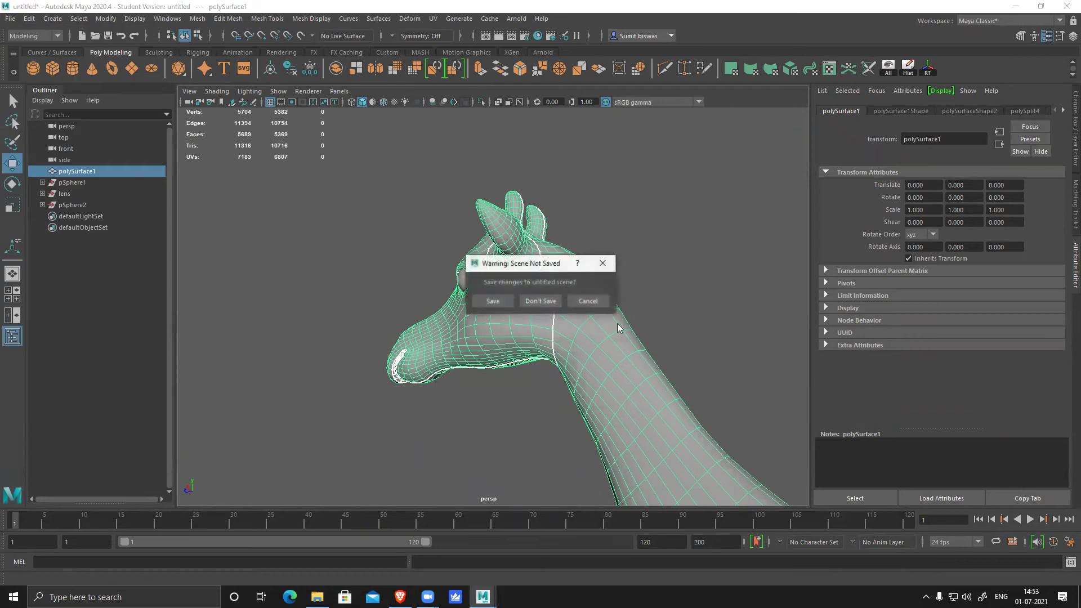
{"action": "left_click", "coordinate": [540, 303]}
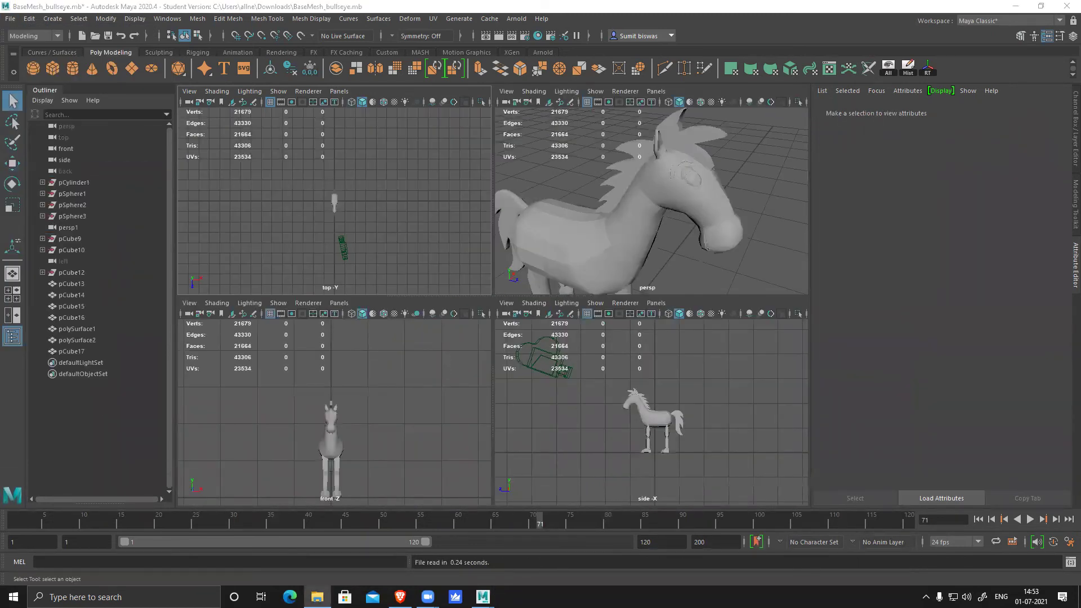
- Start a new scene without saving changes and bring in the Retopo giraffe model
{"action": "key", "text": "ctrl+n"}
{"action": "left_click", "coordinate": [538, 302]}
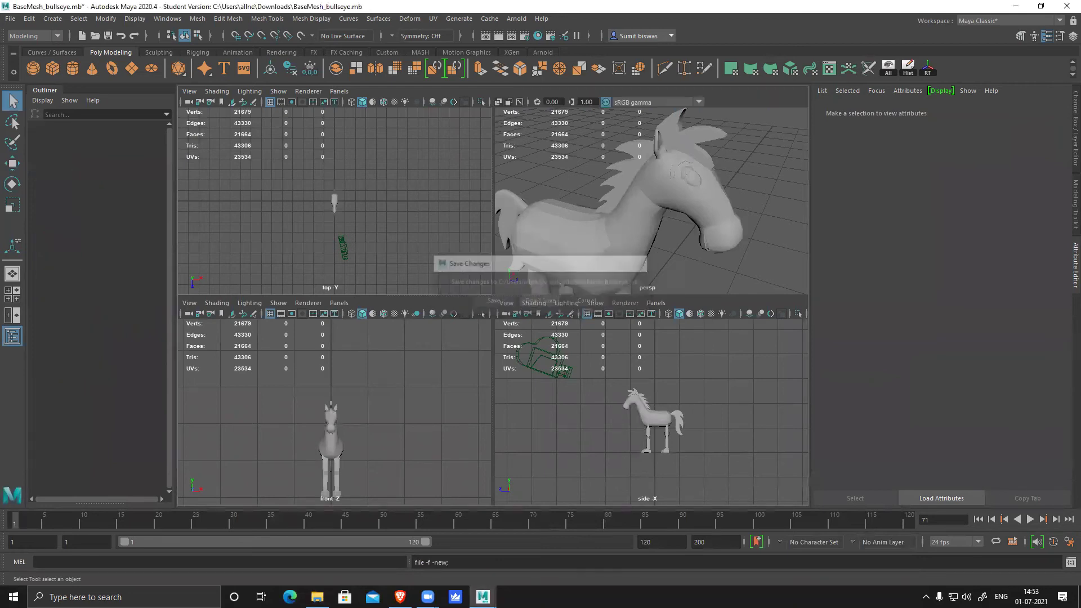
{"action": "left_click_drag", "start_coordinate": [566, 307], "coordinate": [564, 309]}
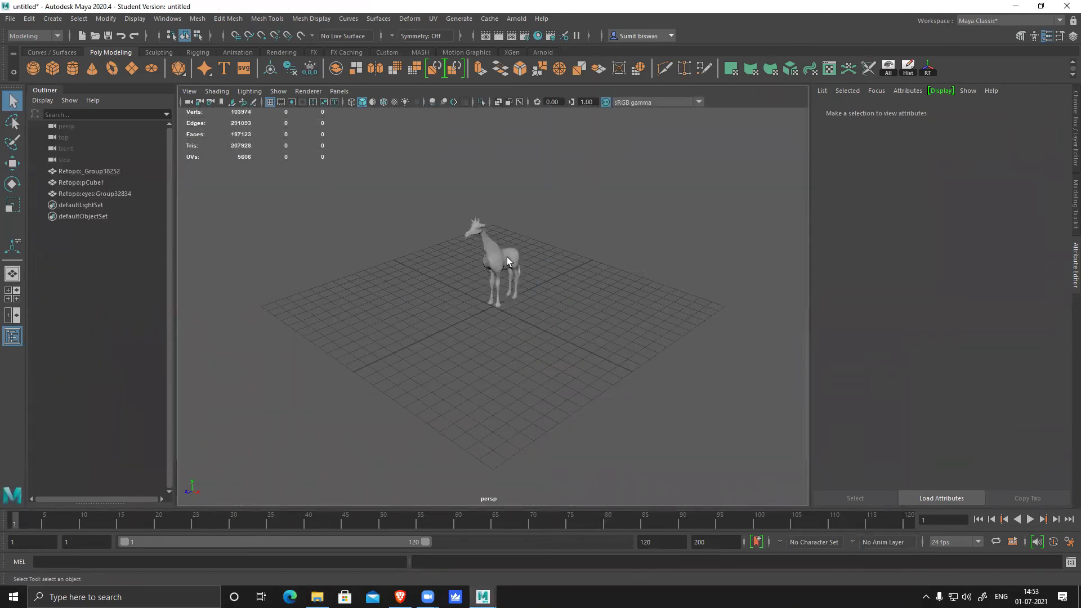
- Delete the dense high-poly giraffe mesh and show the retopologised mesh's UV layout in the UV Editor beside the viewport
{"action": "left_click", "coordinate": [507, 261]}
{"action": "key", "text": "Delete"}
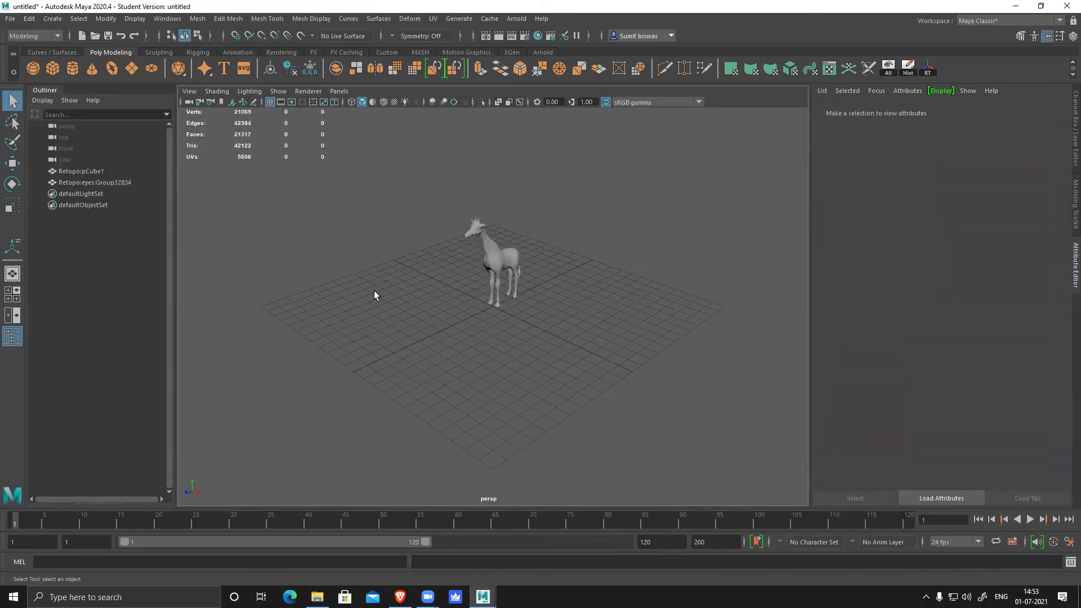
{"action": "left_click", "coordinate": [497, 262]}
{"action": "left_click", "coordinate": [831, 70]}
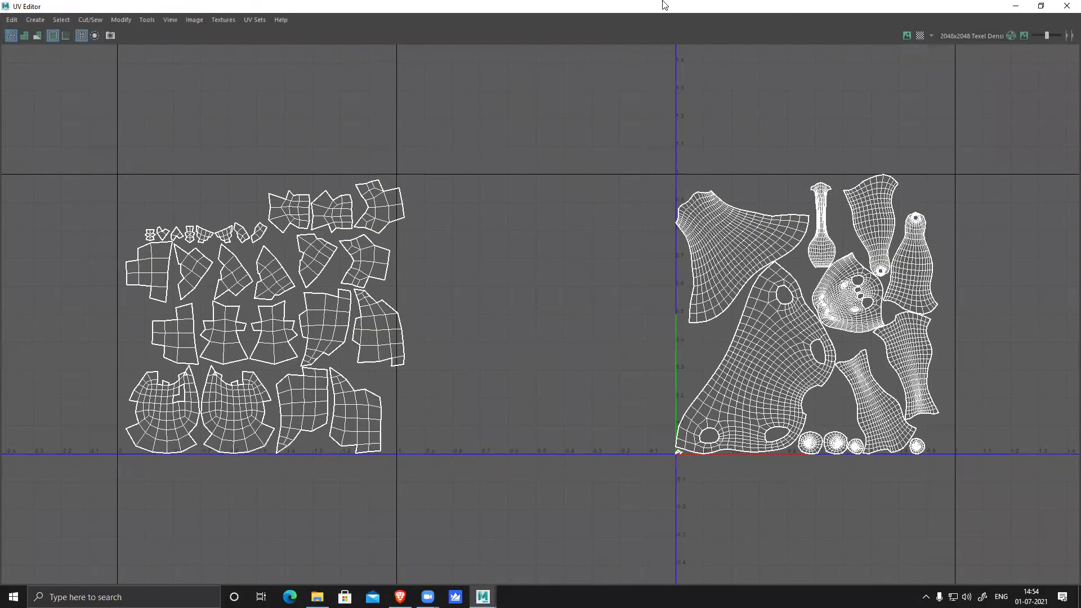
{"action": "left_click_drag", "start_coordinate": [663, 5], "coordinate": [43, 104]}
- Examine the UV seams on the giraffe's tail, hindquarters, legs and hooves against the shells in the UV layout
{"action": "middle_click_drag", "start_coordinate": [517, 315], "coordinate": [596, 330], "text": "alt"}
{"action": "right_click_drag", "start_coordinate": [595, 330], "coordinate": [686, 289], "text": "alt"}
{"action": "left_click_drag", "start_coordinate": [687, 290], "coordinate": [637, 298], "text": "alt"}
{"action": "right_click_drag", "start_coordinate": [637, 299], "coordinate": [710, 299], "text": "alt"}
{"action": "left_click_drag", "start_coordinate": [711, 298], "coordinate": [669, 251], "text": "alt"}
{"action": "middle_click_drag", "start_coordinate": [669, 251], "coordinate": [666, 272], "text": "alt"}
{"action": "left_click_drag", "start_coordinate": [648, 279], "coordinate": [627, 277], "text": "alt"}
{"action": "middle_click_drag", "start_coordinate": [628, 278], "coordinate": [668, 248], "text": "alt"}
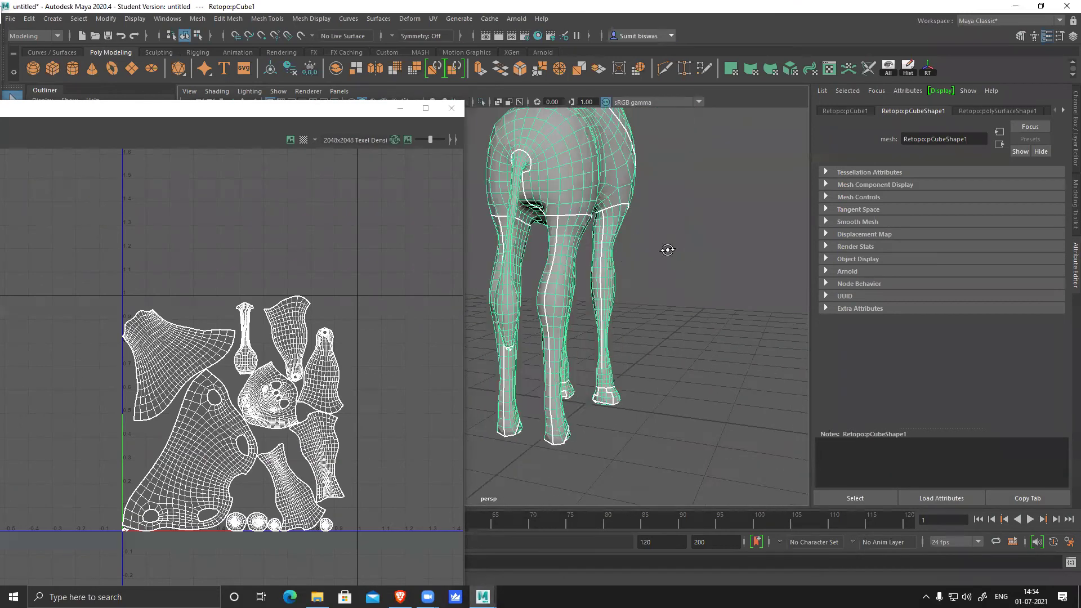
{"action": "left_click_drag", "start_coordinate": [669, 248], "coordinate": [758, 261], "text": "alt"}
{"action": "middle_click_drag", "start_coordinate": [758, 260], "coordinate": [705, 265], "text": "alt"}
{"action": "right_click_drag", "start_coordinate": [639, 229], "coordinate": [659, 294], "text": "alt"}
{"action": "left_click_drag", "start_coordinate": [658, 293], "coordinate": [651, 242], "text": "alt"}
{"action": "middle_click_drag", "start_coordinate": [634, 435], "coordinate": [639, 398], "text": "alt"}
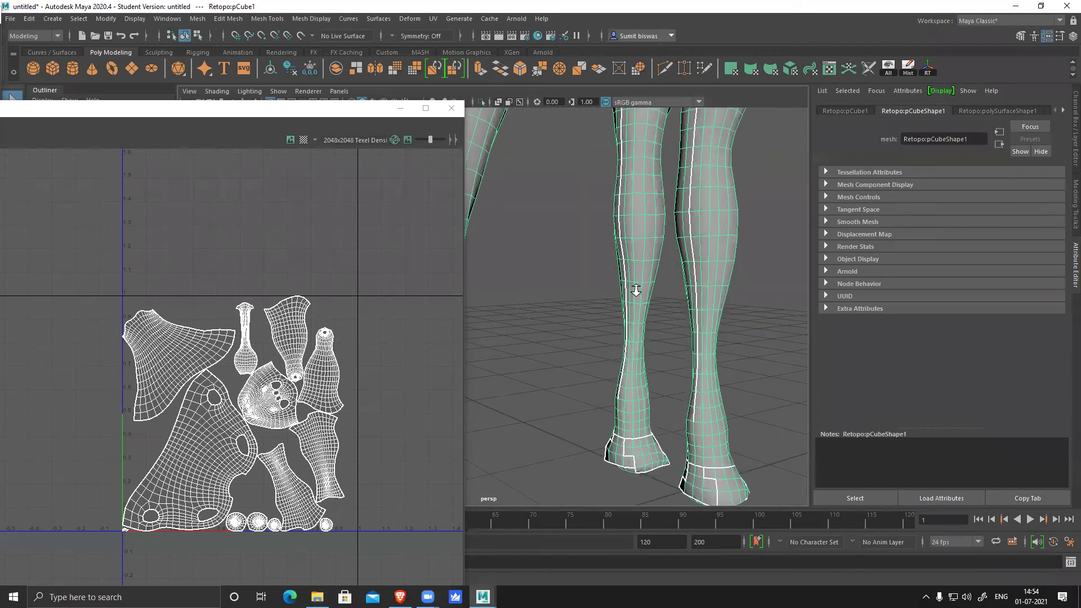
- Shift the UV Editor aside and select a lengthwise edge loop on one of the giraffe's front legs
{"action": "right_click_drag", "start_coordinate": [636, 290], "coordinate": [381, 173], "text": "alt"}
{"action": "left_click_drag", "start_coordinate": [369, 112], "coordinate": [293, 113]}
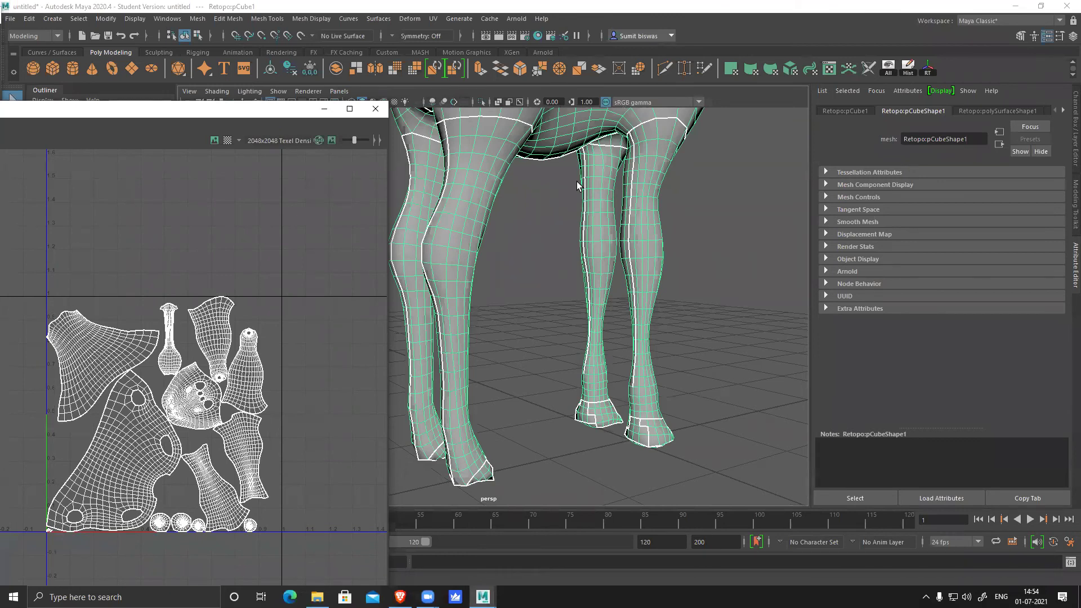
{"action": "key", "text": "F10"}
{"action": "left_click", "coordinate": [602, 160]}
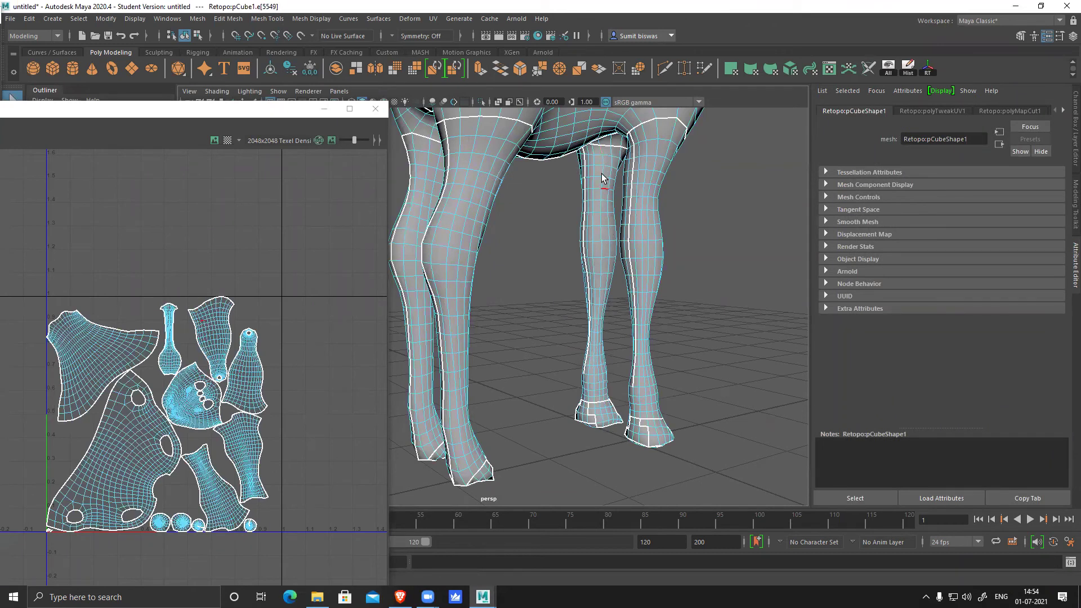
{"action": "double_click", "coordinate": [601, 161]}
{"action": "scroll", "coordinate": [570, 304], "scroll_direction": "down", "scroll_amount": 5}
{"action": "left_click_drag", "start_coordinate": [590, 329], "coordinate": [637, 323], "text": "alt"}
{"action": "key", "text": "f"}
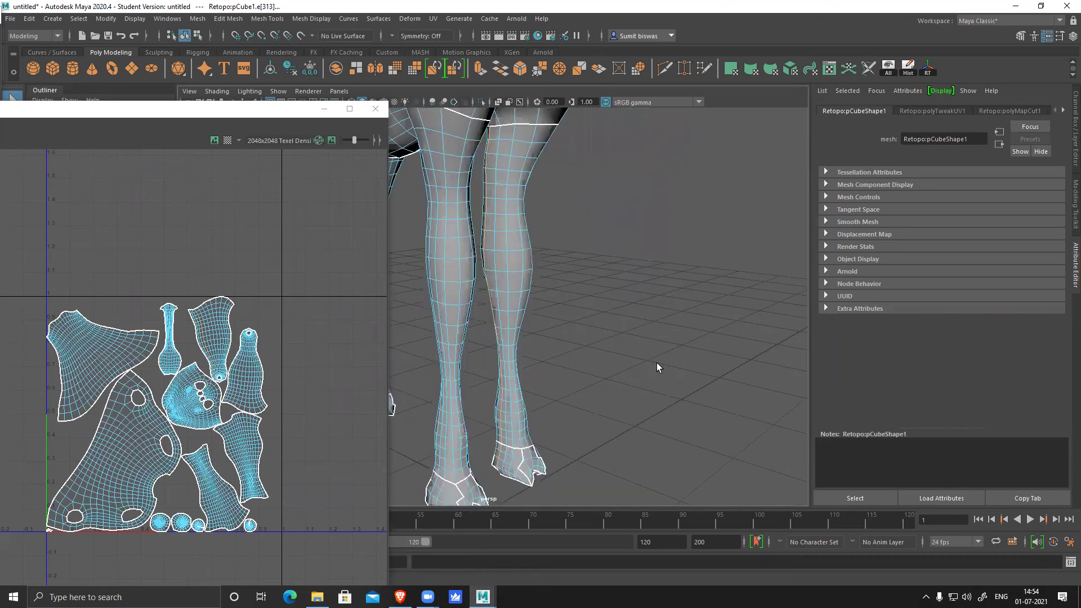
- Examine the UV seams on the giraffe's body, neck base, head, ears and horns against the shells in the UV layout
{"action": "left_click_drag", "start_coordinate": [583, 347], "coordinate": [555, 331], "text": "alt"}
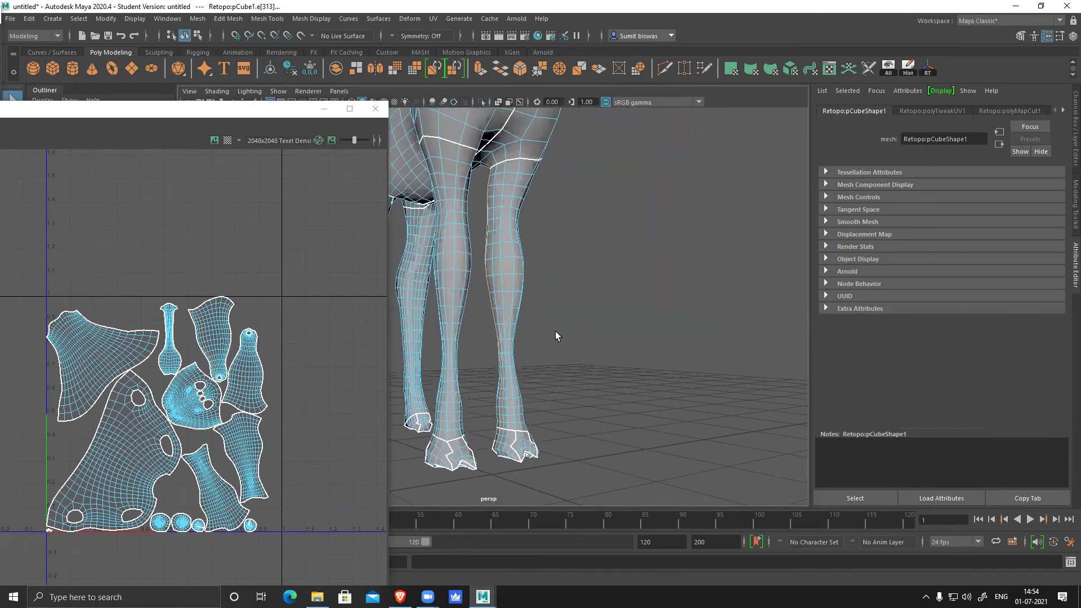
{"action": "left_click_drag", "start_coordinate": [719, 381], "coordinate": [577, 304], "text": "alt"}
{"action": "left_click_drag", "start_coordinate": [532, 200], "coordinate": [463, 294], "text": "alt"}
{"action": "middle_click_drag", "start_coordinate": [483, 248], "coordinate": [584, 347], "text": "alt"}
{"action": "mouse_move", "coordinate": [584, 347]}
{"action": "left_mouse_down", "text": "alt"}
{"action": "mouse_move", "coordinate": [635, 326]}
{"action": "mouse_move", "coordinate": [572, 337]}
{"action": "left_mouse_up", "text": "alt"}
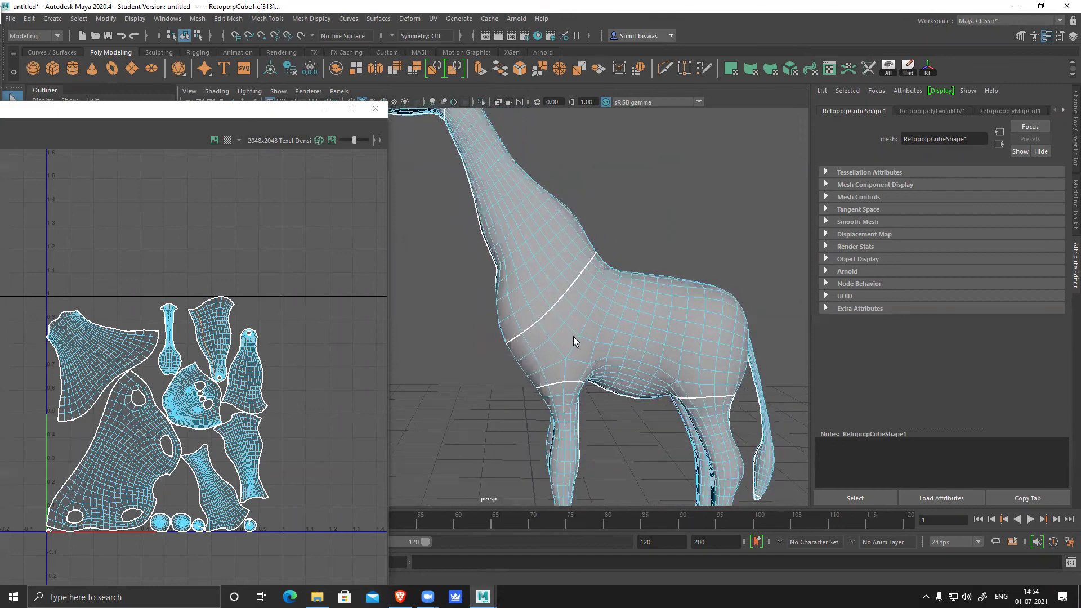
{"action": "scroll", "coordinate": [572, 337], "scroll_direction": "down", "scroll_amount": 6}
{"action": "scroll", "coordinate": [576, 334], "scroll_direction": "up", "scroll_amount": 8}
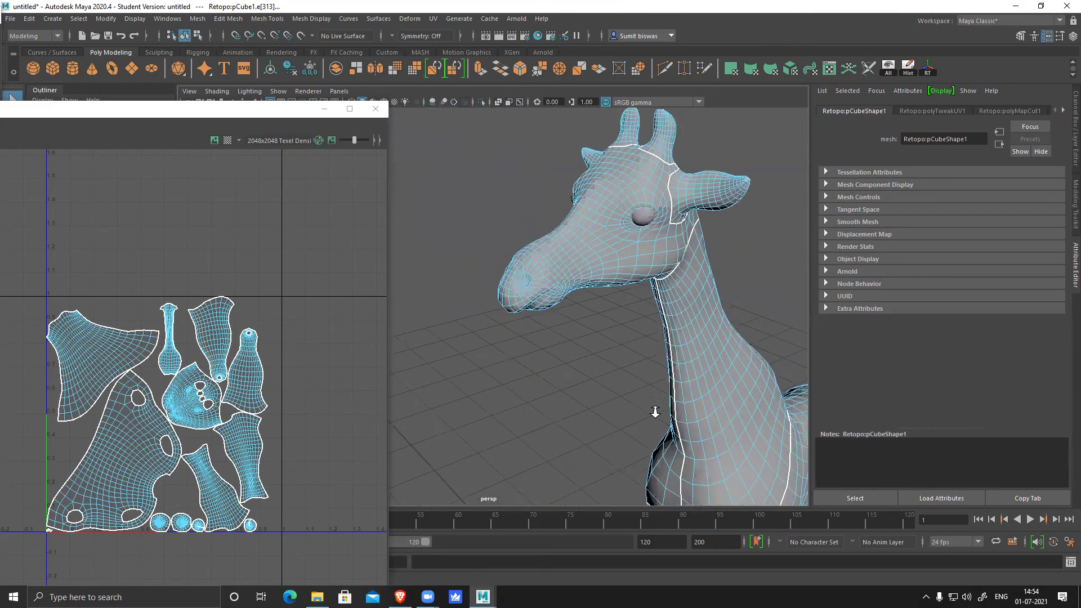
{"action": "middle_click_drag", "start_coordinate": [582, 248], "coordinate": [557, 305], "text": "alt"}
{"action": "left_click_drag", "start_coordinate": [558, 305], "coordinate": [585, 307], "text": "alt"}
{"action": "middle_click_drag", "start_coordinate": [585, 307], "coordinate": [611, 326], "text": "alt"}
{"action": "scroll", "coordinate": [611, 325], "scroll_direction": "up", "scroll_amount": 3}
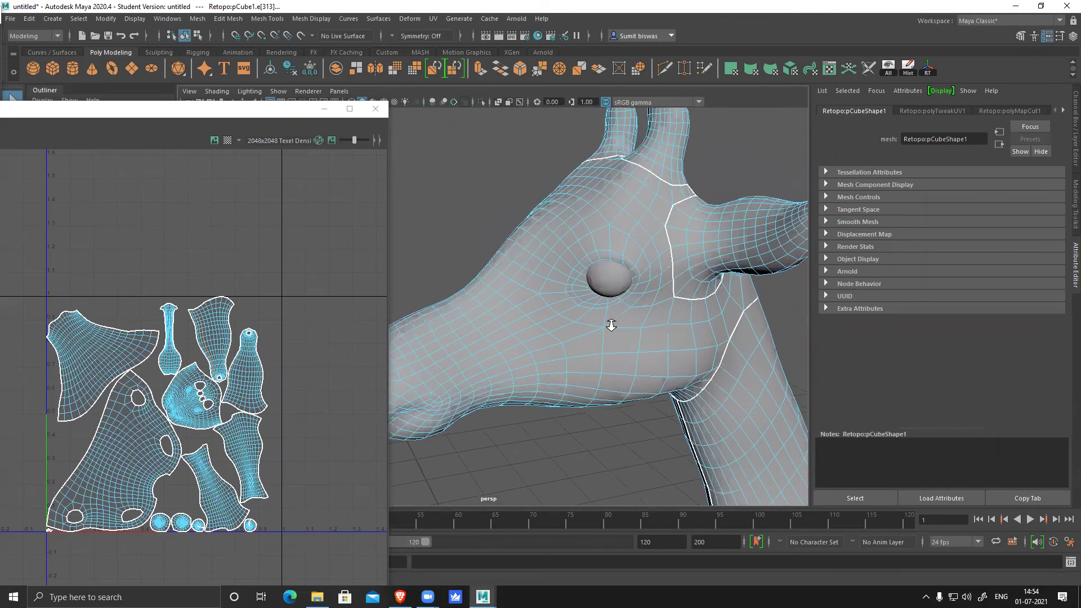
{"action": "left_click_drag", "start_coordinate": [623, 269], "coordinate": [434, 192], "text": "alt"}
{"action": "scroll", "coordinate": [641, 314], "scroll_direction": "down", "scroll_amount": 3}
- Inspect the UV seams at the tops of the legs, along the tail and at the tail tip
{"action": "right_click_drag", "start_coordinate": [692, 354], "coordinate": [544, 332], "text": "alt"}
{"action": "middle_click_drag", "start_coordinate": [544, 333], "coordinate": [563, 84], "text": "alt"}
{"action": "left_click_drag", "start_coordinate": [614, 338], "coordinate": [603, 307], "text": "alt"}
{"action": "middle_click_drag", "start_coordinate": [604, 306], "coordinate": [595, 185], "text": "alt"}
{"action": "left_click_drag", "start_coordinate": [597, 259], "coordinate": [695, 248], "text": "alt"}
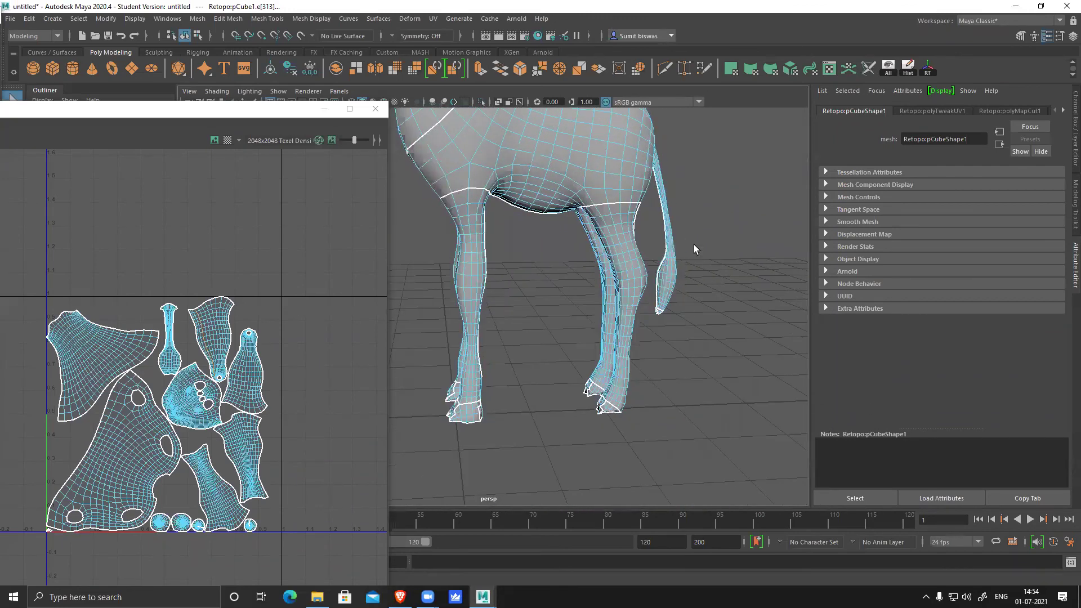
{"action": "right_click_drag", "start_coordinate": [695, 249], "coordinate": [685, 362], "text": "alt"}
{"action": "left_click_drag", "start_coordinate": [686, 362], "coordinate": [618, 270], "text": "alt"}
{"action": "right_click_drag", "start_coordinate": [618, 270], "coordinate": [715, 359], "text": "alt"}
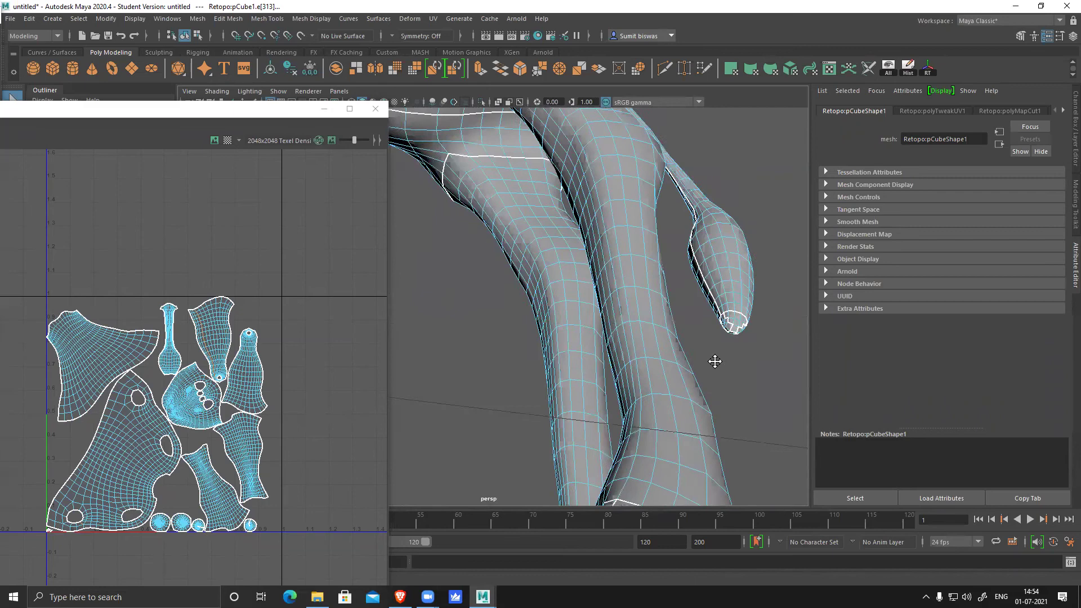
{"action": "middle_click_drag", "start_coordinate": [714, 360], "coordinate": [623, 348], "text": "alt"}
{"action": "left_click_drag", "start_coordinate": [644, 314], "coordinate": [637, 355], "text": "alt"}
{"action": "right_click_drag", "start_coordinate": [636, 355], "coordinate": [566, 245], "text": "alt"}
{"action": "middle_click_drag", "start_coordinate": [566, 245], "coordinate": [666, 321], "text": "alt"}
- Review the seam running down the front of the neck and across the chest
{"action": "left_click_drag", "start_coordinate": [666, 321], "coordinate": [510, 266], "text": "alt"}
{"action": "middle_click_drag", "start_coordinate": [509, 266], "coordinate": [769, 301], "text": "alt"}
{"action": "left_click_drag", "start_coordinate": [647, 233], "coordinate": [748, 267], "text": "alt"}
{"action": "middle_click_drag", "start_coordinate": [517, 217], "coordinate": [540, 333], "text": "alt"}
{"action": "left_click_drag", "start_coordinate": [541, 338], "coordinate": [607, 345], "text": "alt"}
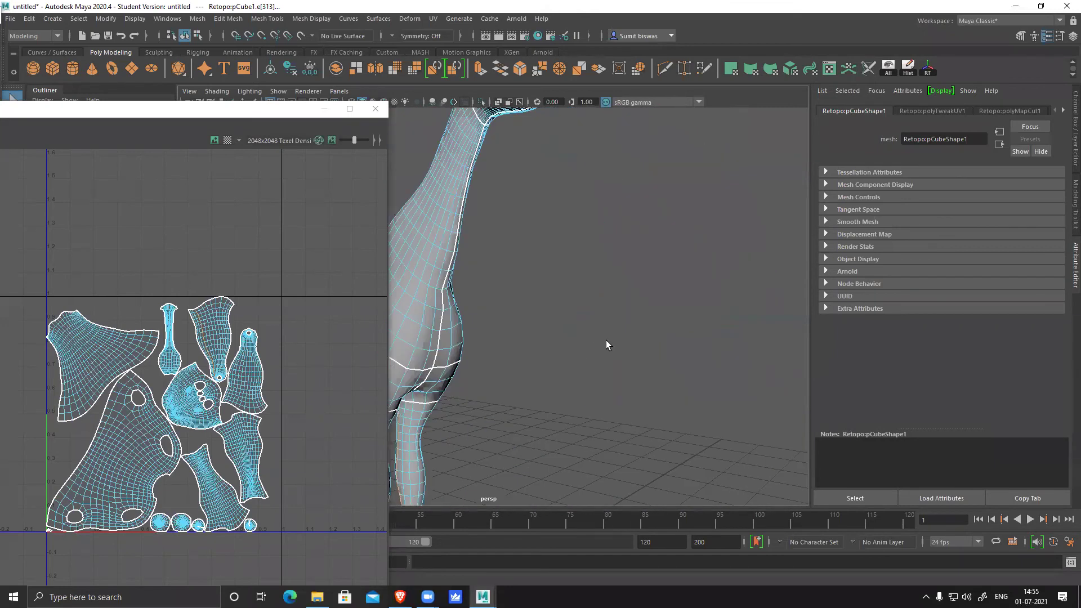
{"action": "middle_click_drag", "start_coordinate": [555, 315], "coordinate": [584, 180], "text": "alt"}
{"action": "left_click_drag", "start_coordinate": [575, 265], "coordinate": [550, 312], "text": "alt"}
{"action": "middle_click_drag", "start_coordinate": [579, 155], "coordinate": [584, 347], "text": "alt"}
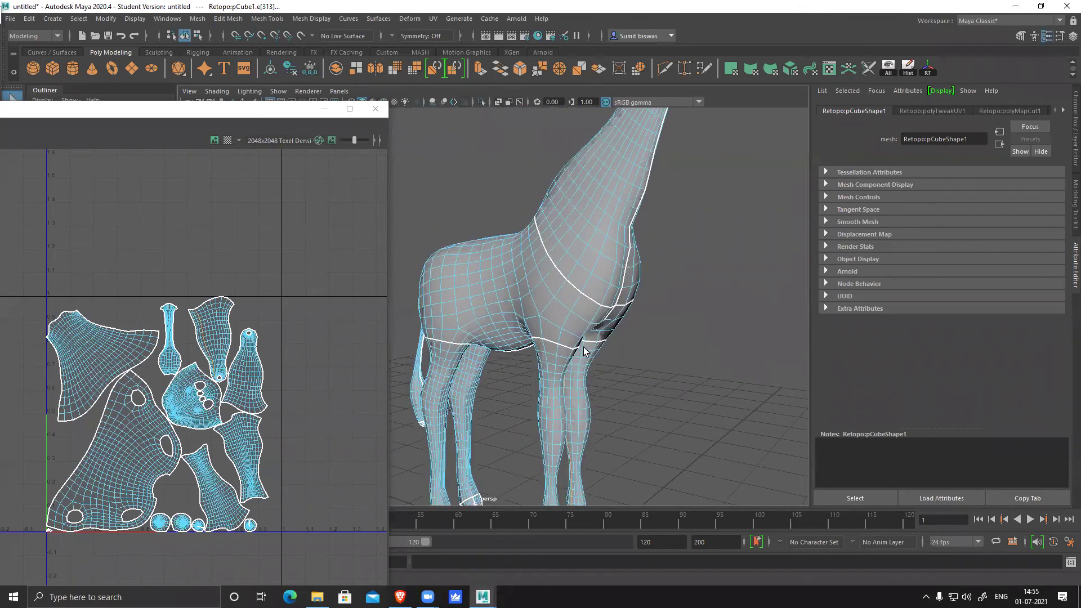
- Move and sew the neck shell to the body shell along the neck-base seam, and unfold the combined shell
{"action": "left_click_drag", "start_coordinate": [653, 306], "coordinate": [529, 262], "text": "alt"}
{"action": "middle_click_drag", "start_coordinate": [528, 263], "coordinate": [616, 273], "text": "alt"}
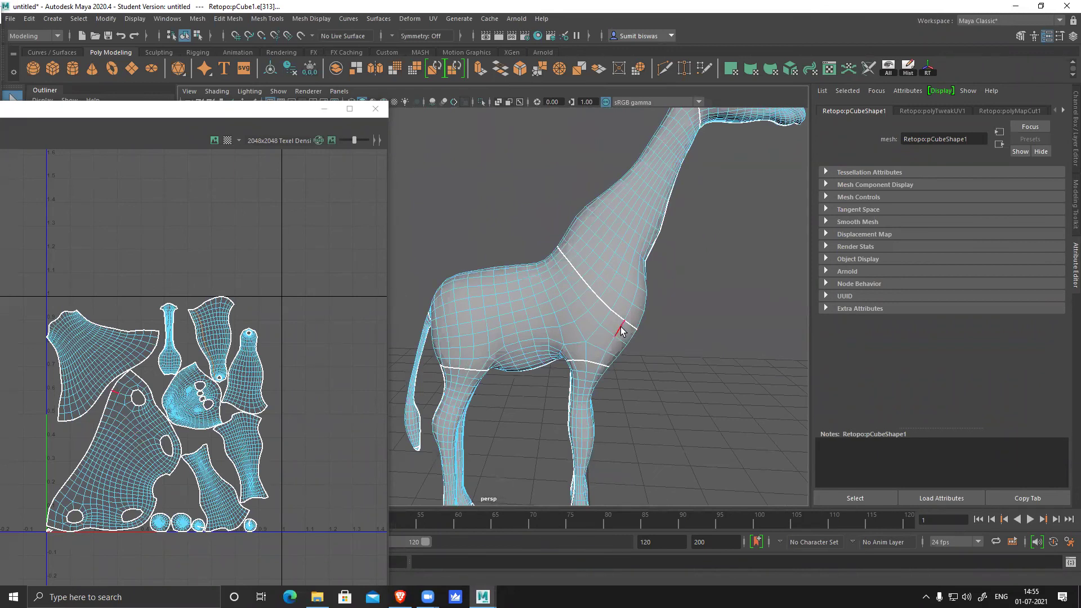
{"action": "right_click_drag", "start_coordinate": [249, 414], "coordinate": [237, 251], "text": "shift"}
{"action": "middle_click_drag", "start_coordinate": [299, 290], "coordinate": [363, 213], "text": "alt"}
{"action": "right_click_drag", "start_coordinate": [102, 321], "coordinate": [163, 326]}
{"action": "left_click_drag", "start_coordinate": [180, 295], "coordinate": [197, 329]}
{"action": "right_click_drag", "start_coordinate": [124, 287], "coordinate": [65, 304], "text": "ctrl"}
{"action": "right_click_drag", "start_coordinate": [338, 309], "coordinate": [112, 306], "text": "shift"}
- Move and sew the head shell to the upper end of the neck using the matching border edges
{"action": "left_click_drag", "start_coordinate": [548, 342], "coordinate": [612, 288], "text": "alt"}
{"action": "scroll", "coordinate": [618, 290], "scroll_direction": "up", "scroll_amount": 10}
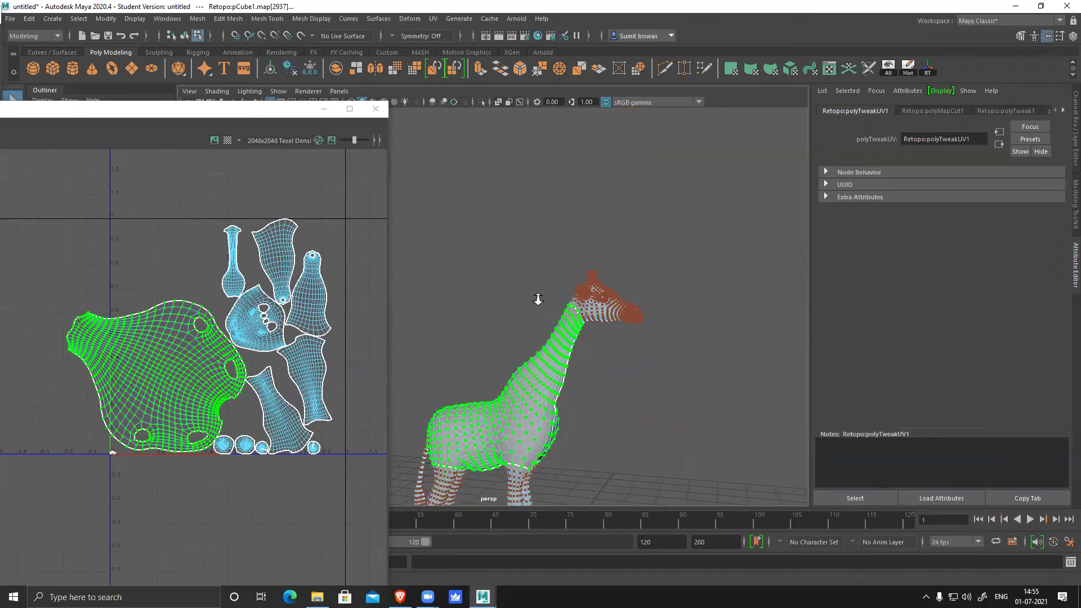
{"action": "scroll", "coordinate": [648, 455], "scroll_direction": "up", "scroll_amount": 2}
{"action": "middle_click_drag", "start_coordinate": [625, 347], "coordinate": [591, 379], "text": "alt"}
{"action": "right_click_drag", "start_coordinate": [605, 286], "coordinate": [607, 256]}
{"action": "left_click", "coordinate": [631, 292]}
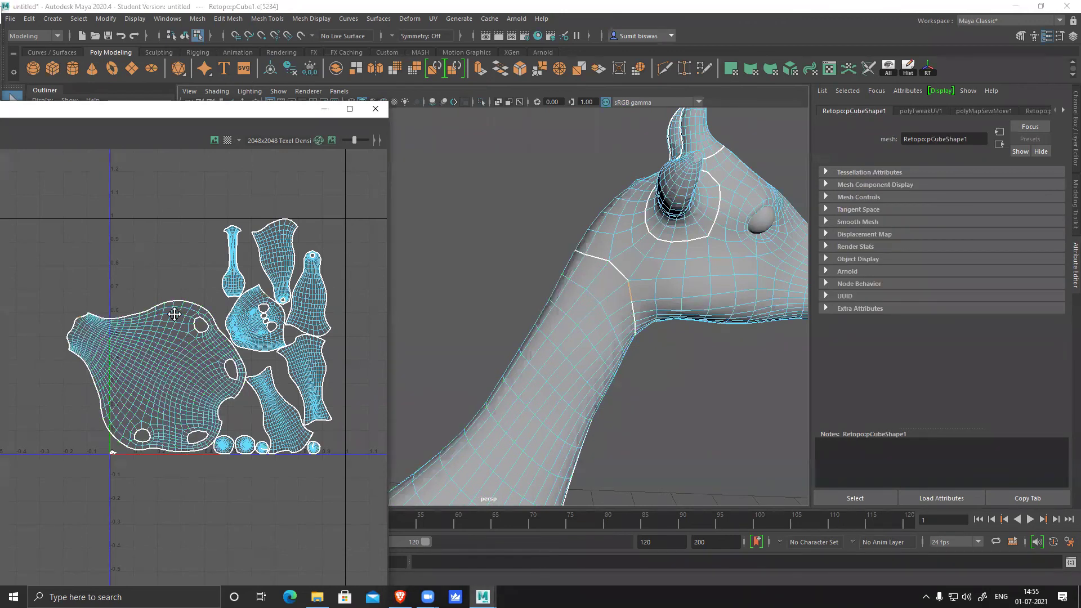
{"action": "middle_click_drag", "start_coordinate": [174, 314], "coordinate": [276, 273], "text": "alt"}
{"action": "scroll", "coordinate": [207, 304], "scroll_direction": "up", "scroll_amount": 5}
{"action": "middle_click_drag", "start_coordinate": [170, 312], "coordinate": [232, 369], "text": "alt"}
{"action": "scroll", "coordinate": [191, 289], "scroll_direction": "up", "scroll_amount": 4}
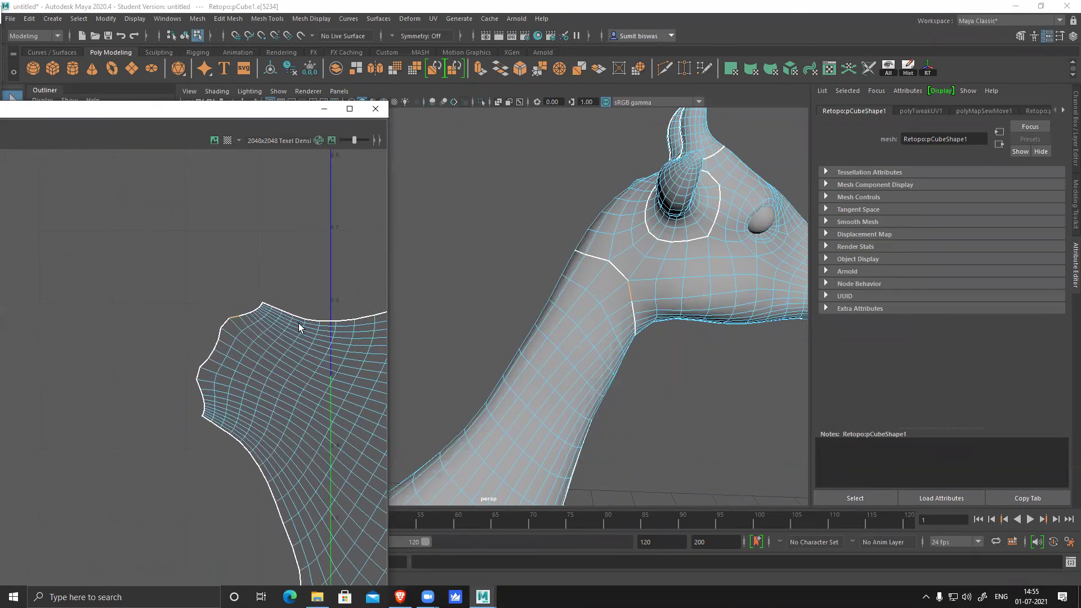
{"action": "scroll", "coordinate": [321, 411], "scroll_direction": "up", "scroll_amount": 3}
{"action": "left_click", "coordinate": [249, 236]}
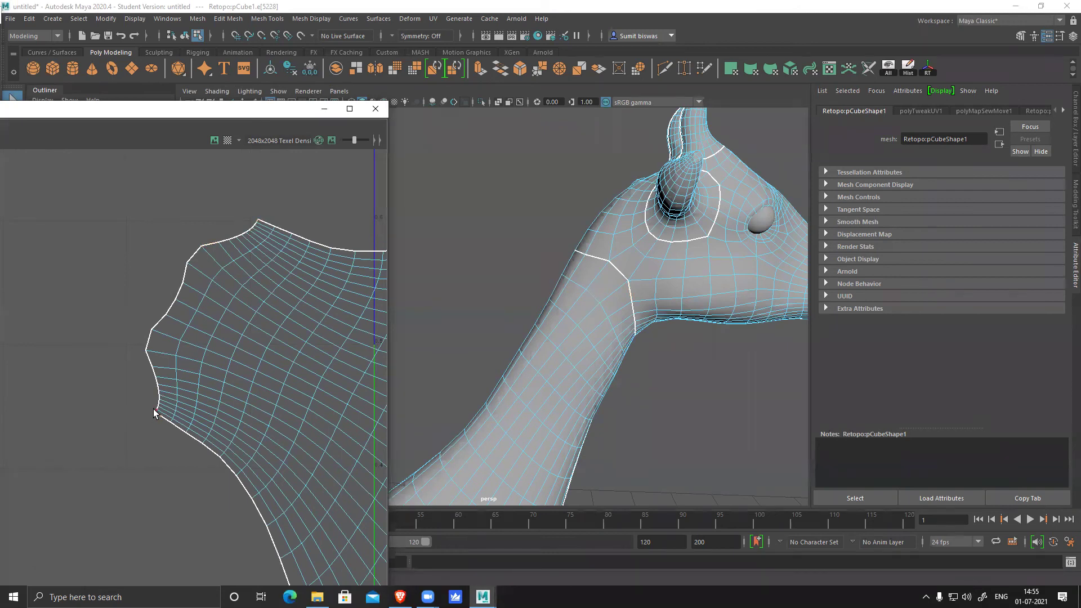
{"action": "left_click", "coordinate": [166, 191]}
- Select the whole joined head, neck and body UV shell and unfold it
{"action": "right_click_drag", "start_coordinate": [661, 341], "coordinate": [603, 445], "text": "alt"}
{"action": "right_click_drag", "start_coordinate": [226, 375], "coordinate": [2, 337], "text": "alt"}
{"action": "middle_click_drag", "start_coordinate": [296, 350], "coordinate": [204, 259], "text": "alt"}
{"action": "right_click_drag", "start_coordinate": [204, 258], "coordinate": [338, 488], "text": "alt"}
{"action": "middle_click_drag", "start_coordinate": [292, 393], "coordinate": [248, 338], "text": "alt"}
{"action": "right_click_drag", "start_coordinate": [248, 338], "coordinate": [248, 290], "text": "alt"}
{"action": "left_click_drag", "start_coordinate": [246, 290], "coordinate": [276, 324]}
{"action": "right_click_drag", "start_coordinate": [277, 325], "coordinate": [334, 358], "text": "ctrl"}
{"action": "right_click_drag", "start_coordinate": [309, 272], "coordinate": [1, 261], "text": "shift"}
{"action": "right_click_drag", "start_coordinate": [212, 276], "coordinate": [3, 260], "text": "shift"}
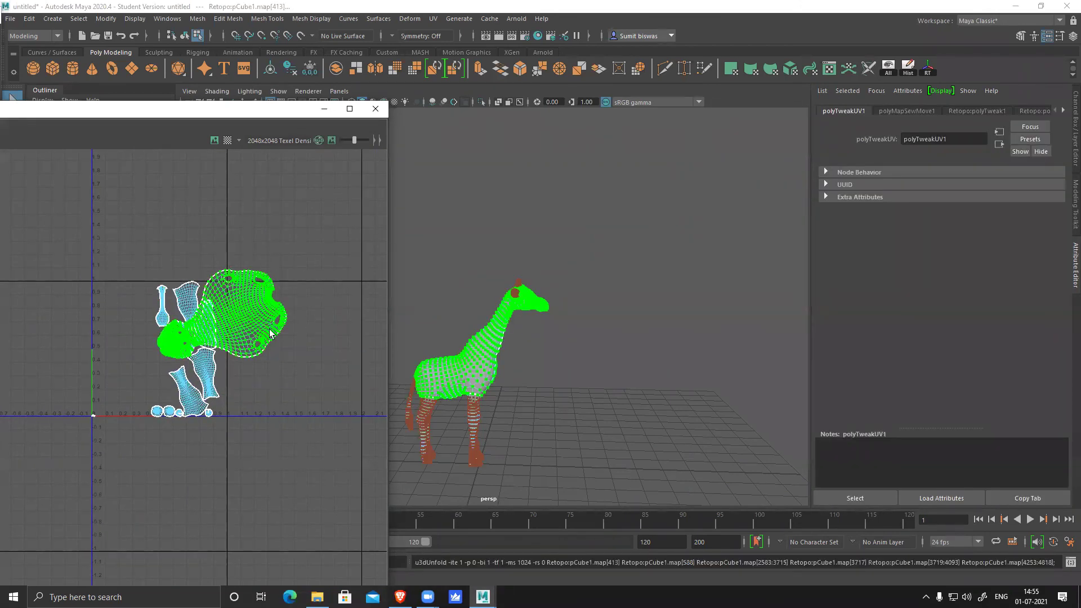
- Move the joined head-and-body shell above the 0–1 UV tile, clear of the leg shells, and deselect it
{"action": "left_click_drag", "start_coordinate": [224, 309], "coordinate": [181, 223]}
{"action": "middle_click_drag", "start_coordinate": [273, 252], "coordinate": [273, 295], "text": "alt"}
{"action": "right_click_drag", "start_coordinate": [529, 332], "coordinate": [562, 350], "text": "alt"}
{"action": "scroll", "coordinate": [560, 350], "scroll_direction": "up", "scroll_amount": 6}
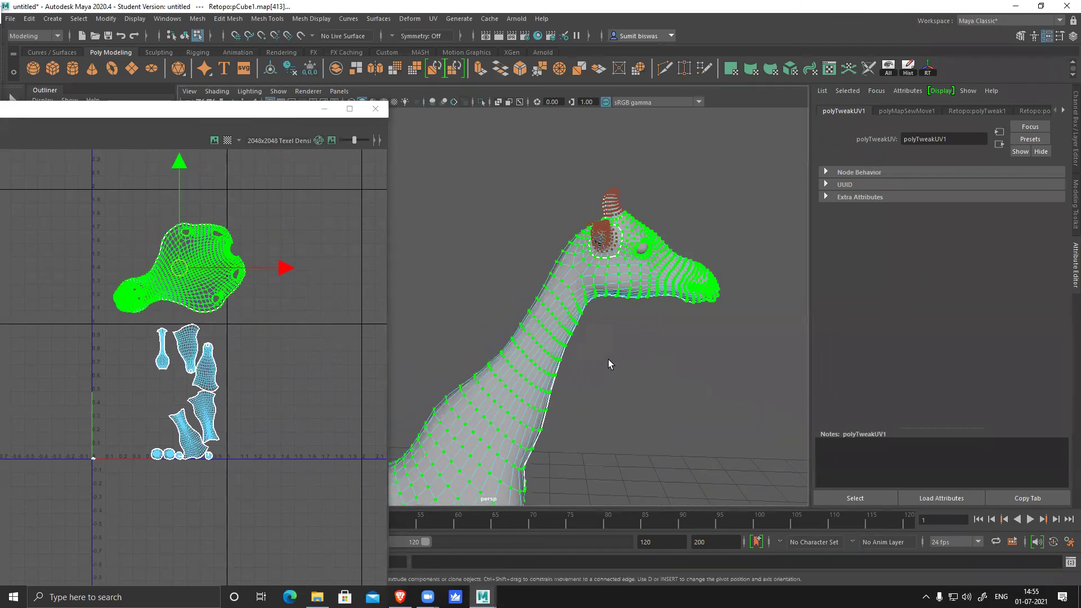
{"action": "left_click", "coordinate": [139, 355]}
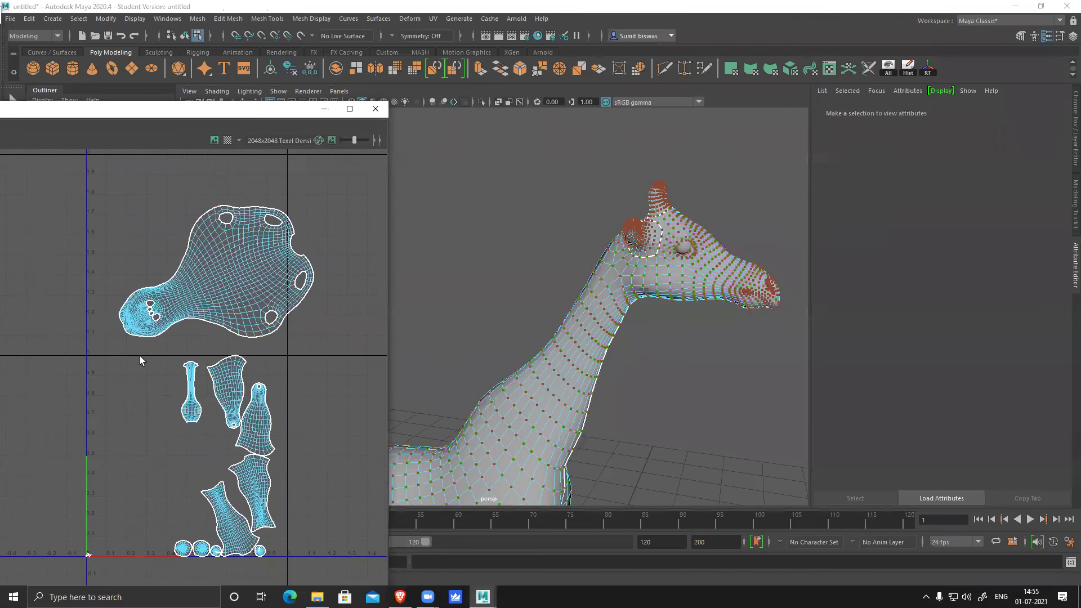
- Try cutting the UVs along the lengthwise edge loops of the front legs
{"action": "scroll", "coordinate": [140, 356], "scroll_direction": "up", "scroll_amount": 5}
{"action": "right_click_drag", "start_coordinate": [256, 389], "coordinate": [132, 304], "text": "alt"}
{"action": "middle_click_drag", "start_coordinate": [132, 304], "coordinate": [32, 260], "text": "alt"}
{"action": "middle_click_drag", "start_coordinate": [597, 394], "coordinate": [755, 191], "text": "alt"}
{"action": "left_click_drag", "start_coordinate": [738, 287], "coordinate": [411, 294], "text": "alt"}
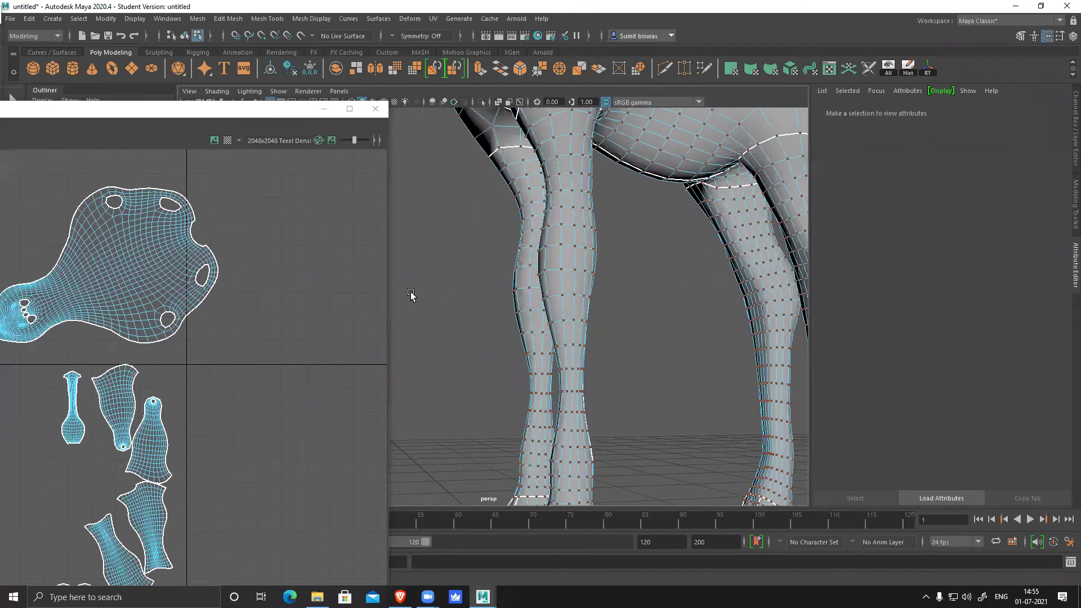
{"action": "left_click_drag", "start_coordinate": [561, 357], "coordinate": [557, 217], "text": "alt"}
{"action": "left_click", "coordinate": [551, 236]}
{"action": "right_click", "coordinate": [212, 234], "text": "shift"}
{"action": "right_click_drag", "start_coordinate": [212, 233], "coordinate": [169, 249], "text": "shift"}
{"action": "key", "text": "f"}
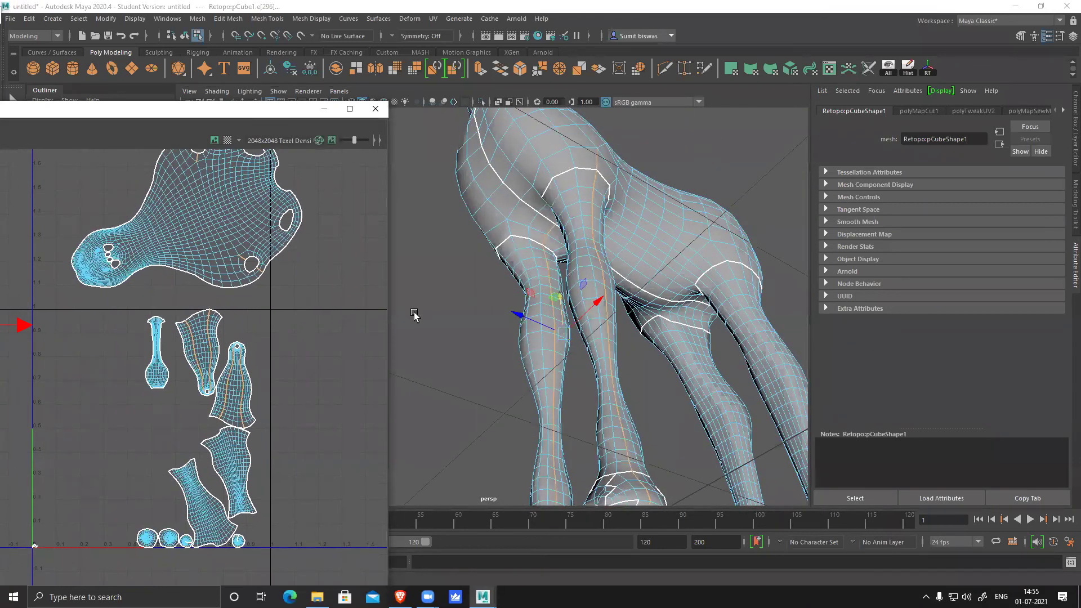
- Move and sew the lengthwise cuts on both front legs back together
{"action": "middle_click_drag", "start_coordinate": [573, 259], "coordinate": [562, 311], "text": "alt"}
{"action": "right_click_drag", "start_coordinate": [561, 311], "coordinate": [651, 301], "text": "alt"}
{"action": "left_click", "coordinate": [619, 270]}
{"action": "left_click", "coordinate": [100, 422]}
{"action": "left_click_drag", "start_coordinate": [705, 331], "coordinate": [895, 327], "text": "alt"}
{"action": "left_click", "coordinate": [432, 349]}
{"action": "right_click_drag", "start_coordinate": [232, 356], "coordinate": [230, 275], "text": "shift"}
{"action": "left_click", "coordinate": [324, 332]}
{"action": "left_click_drag", "start_coordinate": [657, 357], "coordinate": [650, 248], "text": "alt"}
{"action": "double_click", "coordinate": [645, 247]}
{"action": "right_click_drag", "start_coordinate": [245, 451], "coordinate": [242, 377], "text": "shift"}
{"action": "left_click", "coordinate": [329, 366]}
- Try sewing a front-leg shell to the body along its upper seam, and undo the attempt
{"action": "left_click_drag", "start_coordinate": [704, 361], "coordinate": [528, 310], "text": "alt"}
{"action": "left_click_drag", "start_coordinate": [634, 345], "coordinate": [549, 306], "text": "alt"}
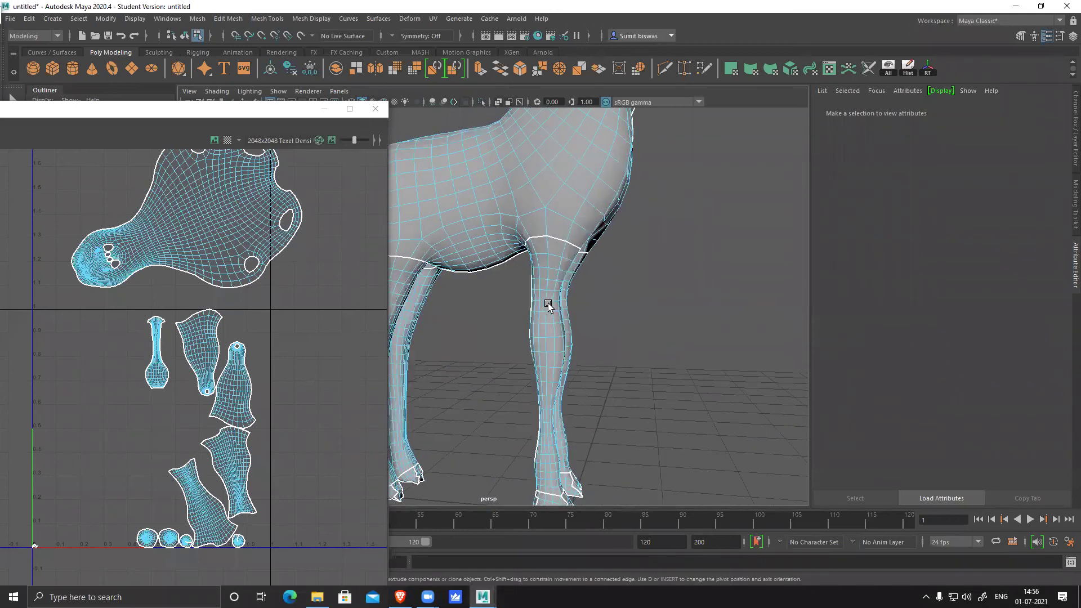
{"action": "left_click", "coordinate": [556, 242]}
{"action": "left_click", "coordinate": [272, 313]}
{"action": "middle_click_drag", "start_coordinate": [272, 313], "coordinate": [224, 255], "text": "alt"}
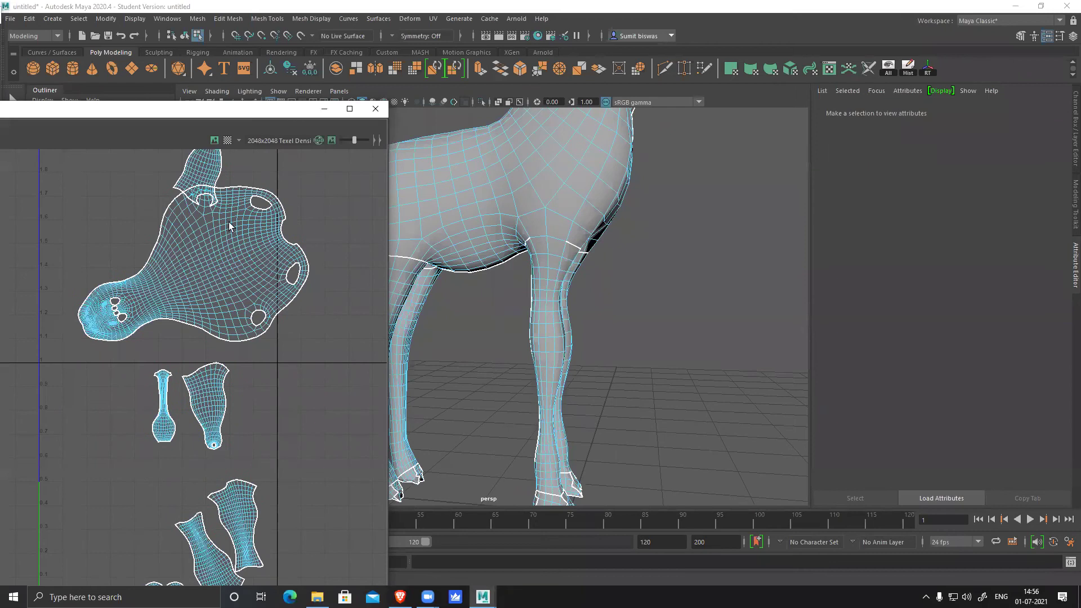
{"action": "key", "text": "ctrl+z"}
{"action": "key", "text": "ctrl+z"}
{"action": "key", "text": "ctrl+z"}
- Select the lengthwise edge loops of both front legs and cut the UVs along them
{"action": "left_click_drag", "start_coordinate": [592, 316], "coordinate": [474, 293], "text": "alt"}
{"action": "right_click_drag", "start_coordinate": [473, 293], "coordinate": [566, 369], "text": "alt"}
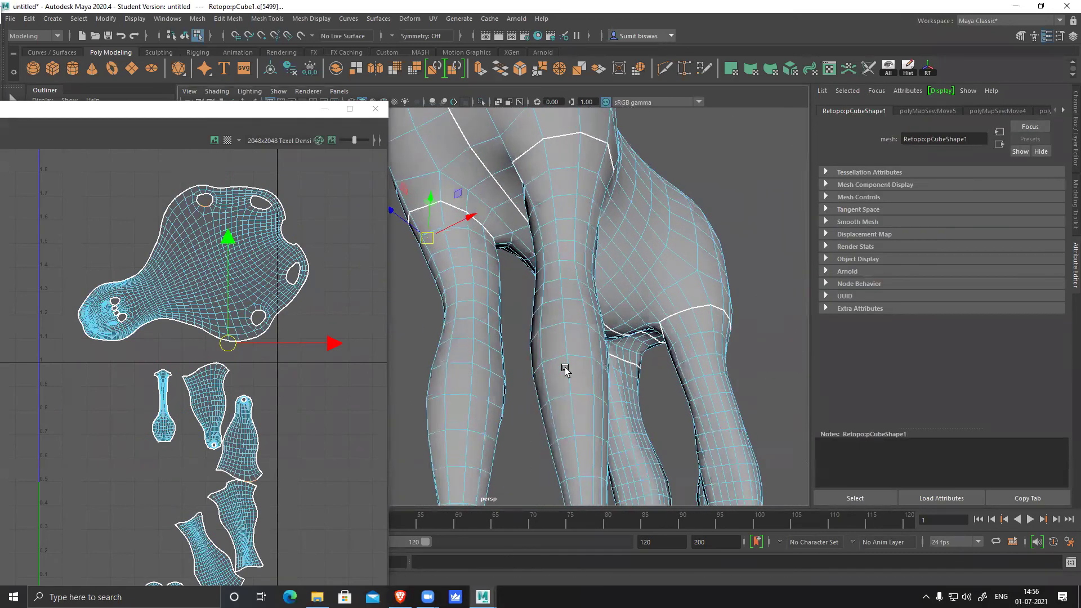
{"action": "middle_click_drag", "start_coordinate": [566, 369], "coordinate": [548, 352], "text": "alt"}
{"action": "left_click_drag", "start_coordinate": [548, 352], "coordinate": [593, 351], "text": "alt"}
{"action": "right_click_drag", "start_coordinate": [592, 351], "coordinate": [490, 374], "text": "alt"}
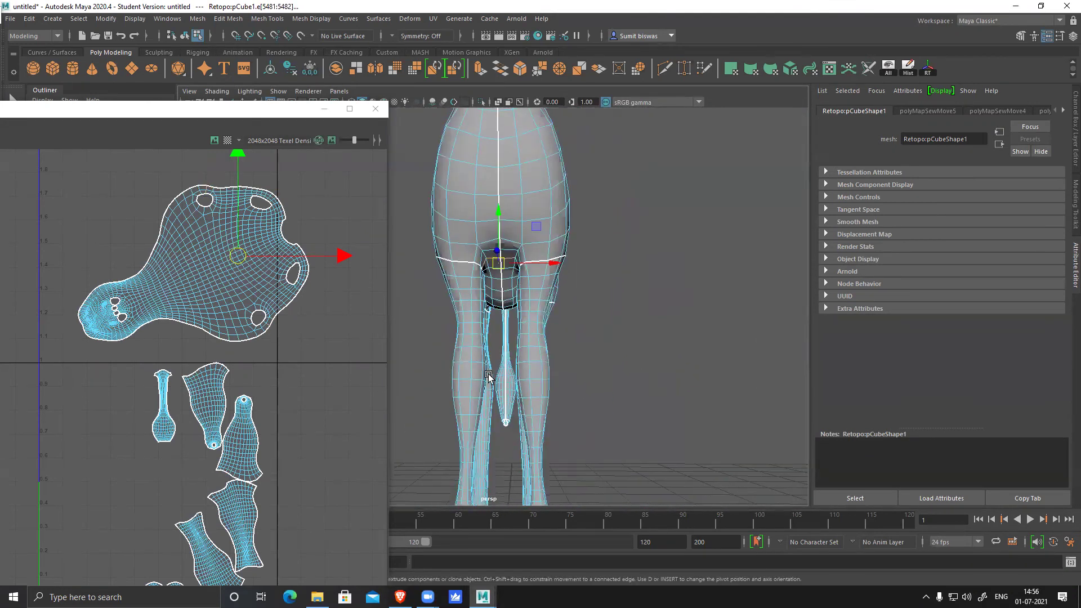
{"action": "middle_click_drag", "start_coordinate": [490, 374], "coordinate": [514, 314], "text": "alt"}
{"action": "left_click_drag", "start_coordinate": [514, 313], "coordinate": [580, 308], "text": "alt"}
{"action": "key", "text": "F8"}
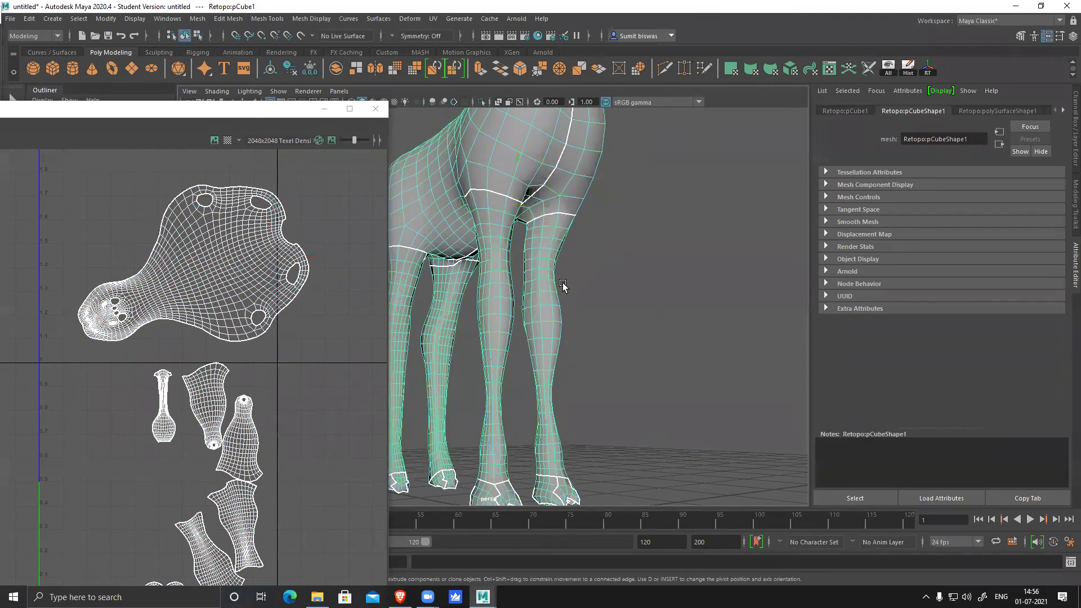
{"action": "scroll", "coordinate": [550, 285], "scroll_direction": "up", "scroll_amount": 5}
{"action": "right_click", "coordinate": [546, 223]}
{"action": "left_click", "coordinate": [547, 222]}
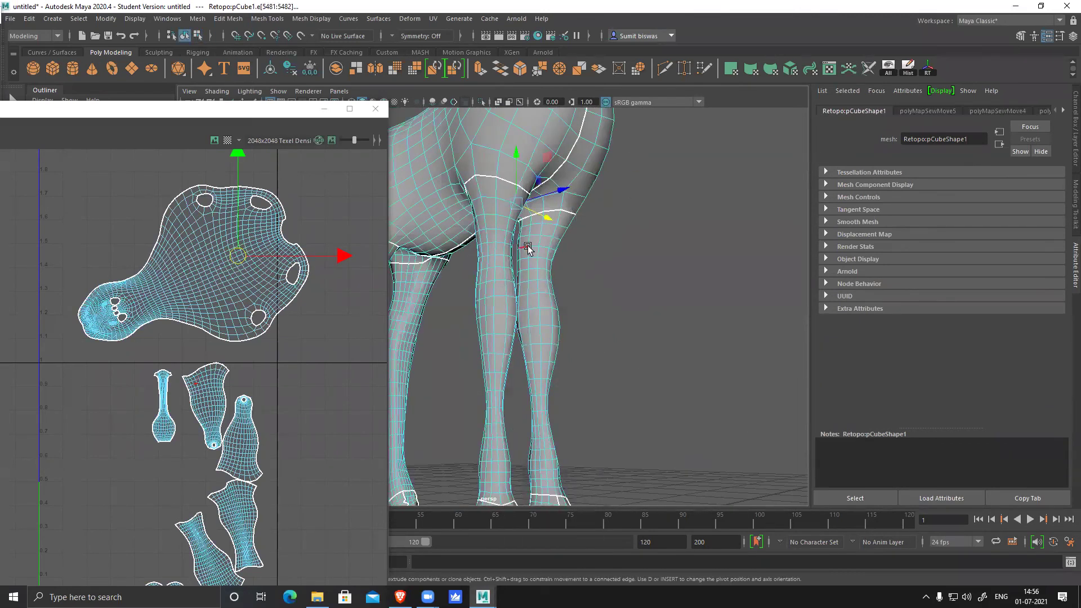
{"action": "right_click_drag", "start_coordinate": [288, 237], "coordinate": [242, 251], "text": "shift"}
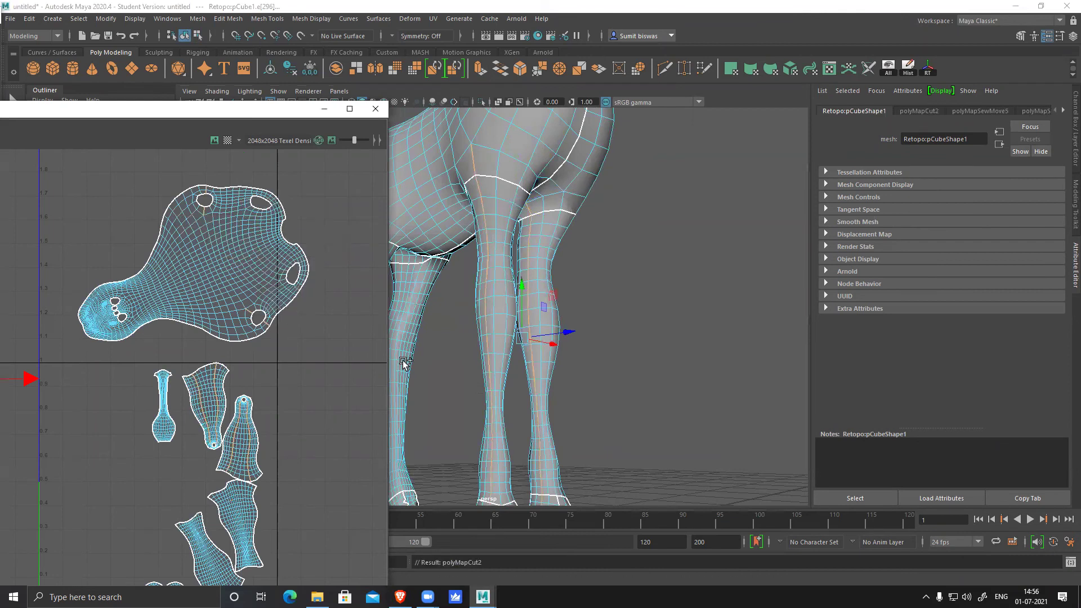
{"action": "scroll", "coordinate": [312, 408], "scroll_direction": "up", "scroll_amount": 5}
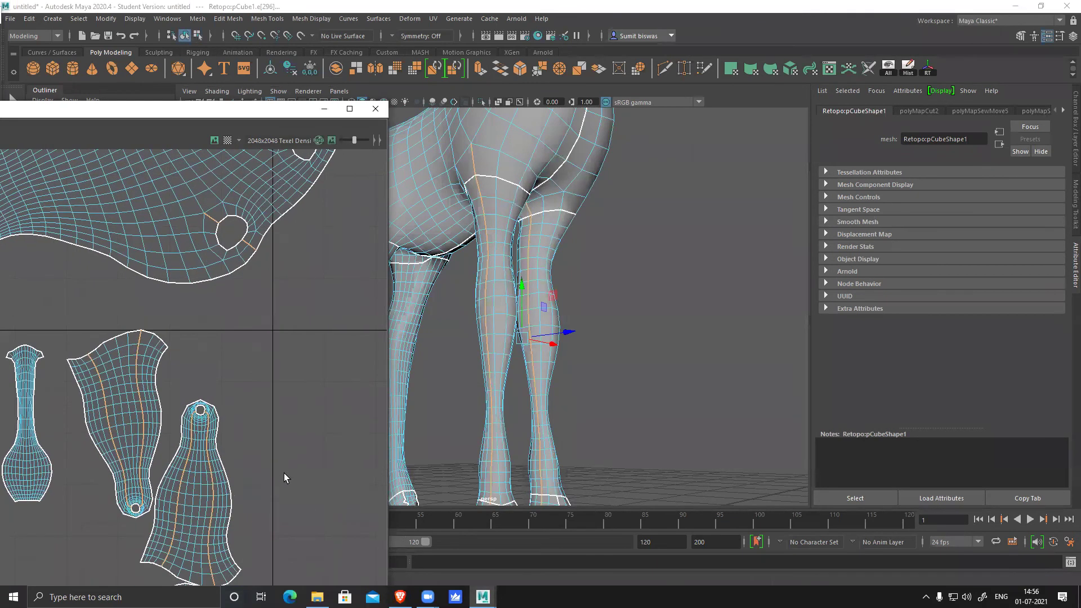
- Move and sew one of the two lengthwise cuts closed on each front leg's UV shell
{"action": "left_click_drag", "start_coordinate": [588, 401], "coordinate": [583, 412], "text": "alt"}
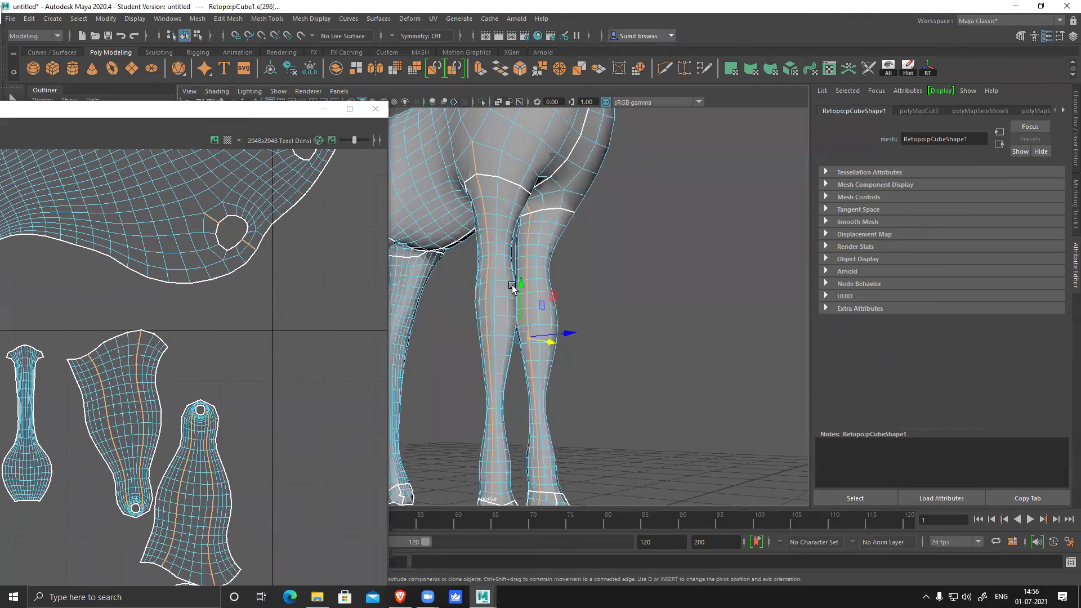
{"action": "left_click", "coordinate": [479, 186]}
{"action": "middle_click_drag", "start_coordinate": [522, 458], "coordinate": [505, 336], "text": "alt"}
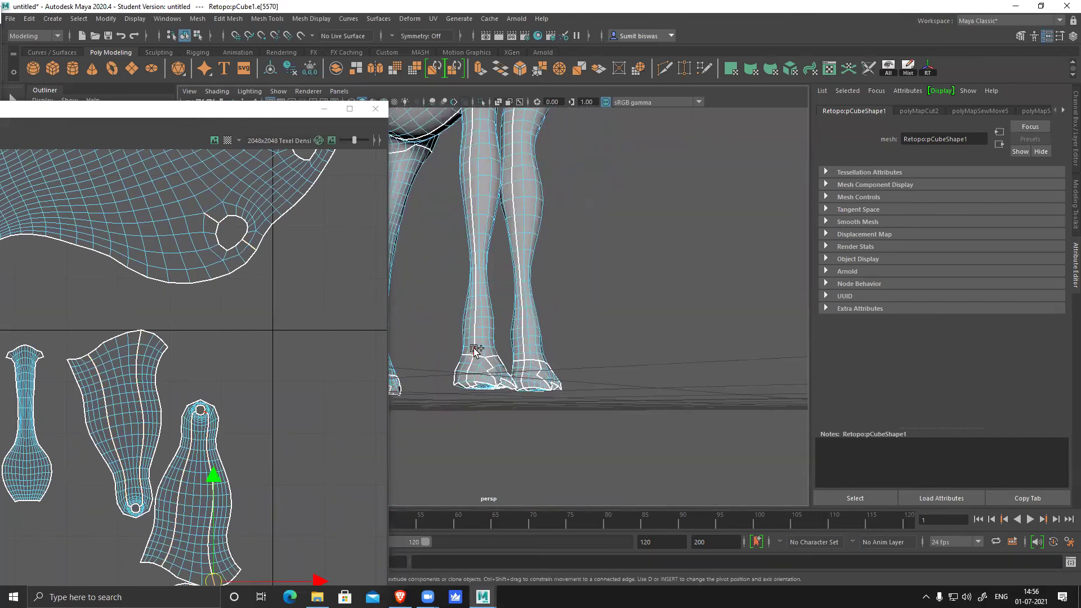
{"action": "left_click", "coordinate": [242, 463]}
{"action": "middle_click_drag", "start_coordinate": [254, 366], "coordinate": [275, 286], "text": "alt"}
{"action": "left_click_drag", "start_coordinate": [455, 282], "coordinate": [540, 341], "text": "alt"}
{"action": "middle_click_drag", "start_coordinate": [562, 226], "coordinate": [562, 309], "text": "alt"}
{"action": "left_click", "coordinate": [559, 249]}
{"action": "middle_click_drag", "start_coordinate": [547, 327], "coordinate": [534, 141], "text": "alt"}
{"action": "double_click", "coordinate": [526, 357], "text": "shift"}
{"action": "left_click", "coordinate": [155, 215]}
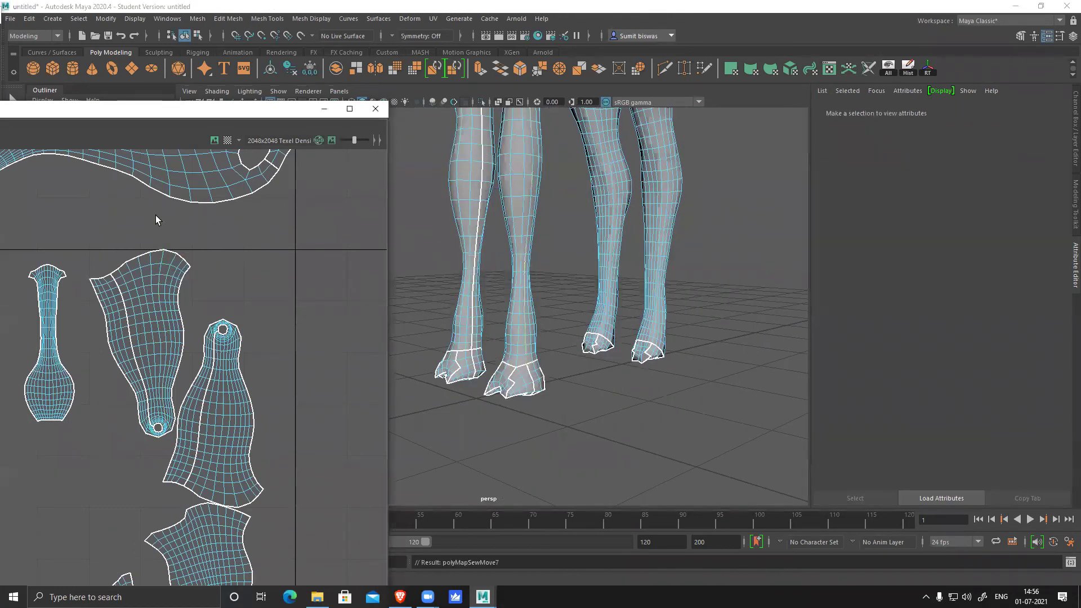
- Move and sew the upper borders of both front-leg shells to the leg openings of the body shell
{"action": "middle_click_drag", "start_coordinate": [196, 211], "coordinate": [205, 240], "text": "alt"}
{"action": "left_click", "coordinate": [161, 273]}
{"action": "right_click_drag", "start_coordinate": [259, 287], "coordinate": [270, 224], "text": "shift"}
{"action": "middle_click_drag", "start_coordinate": [228, 163], "coordinate": [223, 354], "text": "alt"}
{"action": "left_click", "coordinate": [155, 249]}
{"action": "right_click_drag", "start_coordinate": [159, 255], "coordinate": [206, 275], "text": "shift"}
- Select the full body shell with its attached front legs and unfold it
{"action": "scroll", "coordinate": [257, 322], "scroll_direction": "down", "scroll_amount": 1}
{"action": "scroll", "coordinate": [306, 359], "scroll_direction": "down", "scroll_amount": 3}
{"action": "scroll", "coordinate": [212, 334], "scroll_direction": "down", "scroll_amount": 3}
{"action": "scroll", "coordinate": [262, 369], "scroll_direction": "down", "scroll_amount": 2}
{"action": "right_click_drag", "start_coordinate": [197, 284], "coordinate": [242, 293]}
{"action": "left_click_drag", "start_coordinate": [242, 296], "coordinate": [140, 269]}
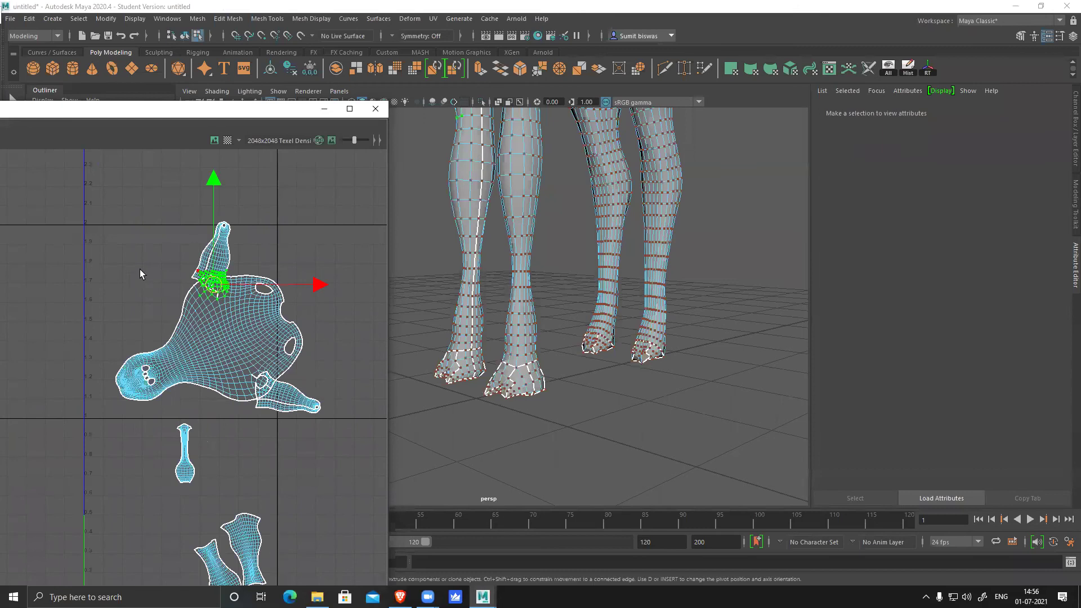
{"action": "right_click_drag", "start_coordinate": [139, 269], "coordinate": [242, 279], "text": "ctrl"}
{"action": "right_click_drag", "start_coordinate": [309, 280], "coordinate": [40, 286], "text": "shift"}
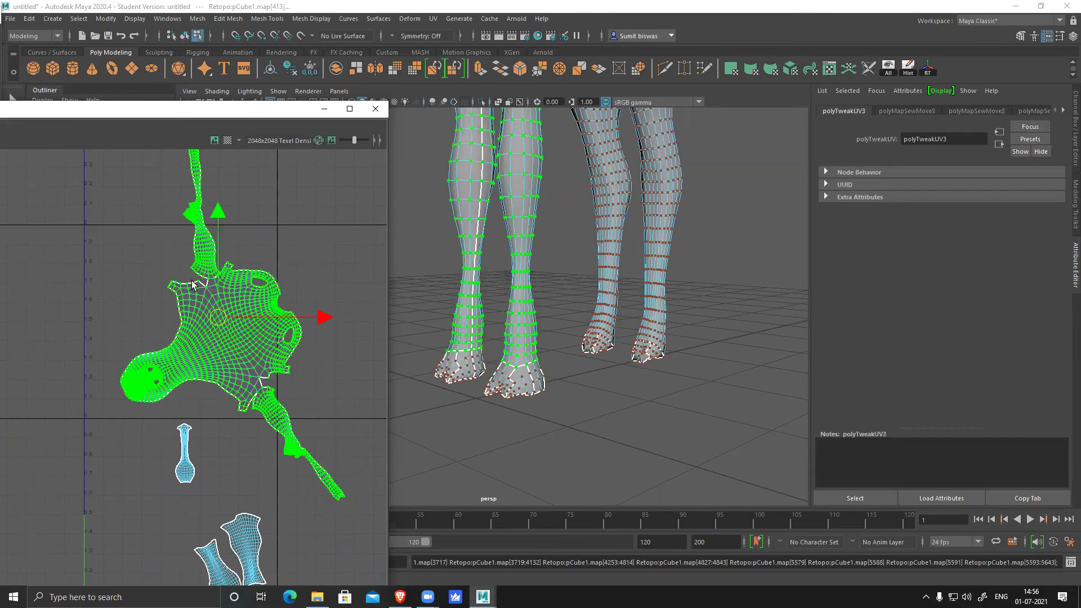
- Move and sew the lengthwise seam edges of the upper front-leg part of the body shell
{"action": "scroll", "coordinate": [260, 470], "scroll_direction": "up", "scroll_amount": 4}
{"action": "middle_click_drag", "start_coordinate": [261, 470], "coordinate": [259, 496], "text": "alt"}
{"action": "right_click_drag", "start_coordinate": [210, 364], "coordinate": [213, 306]}
{"action": "left_click", "coordinate": [178, 222]}
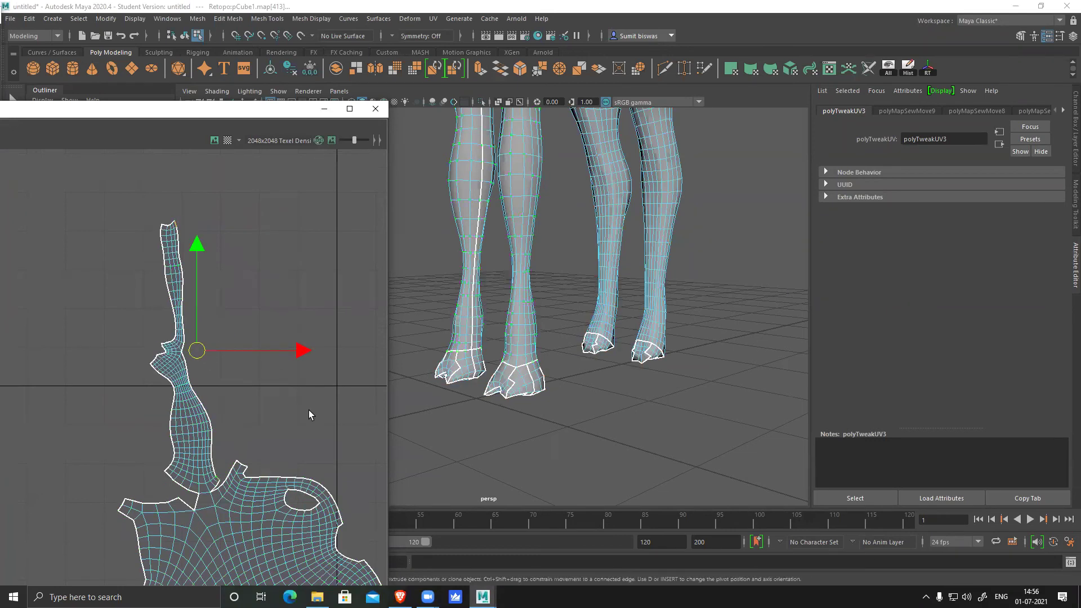
{"action": "right_click_drag", "start_coordinate": [308, 410], "coordinate": [308, 410], "text": "shift"}
{"action": "left_click", "coordinate": [262, 443]}
{"action": "middle_click_drag", "start_coordinate": [262, 444], "coordinate": [262, 402], "text": "alt"}
{"action": "double_click", "coordinate": [192, 329]}
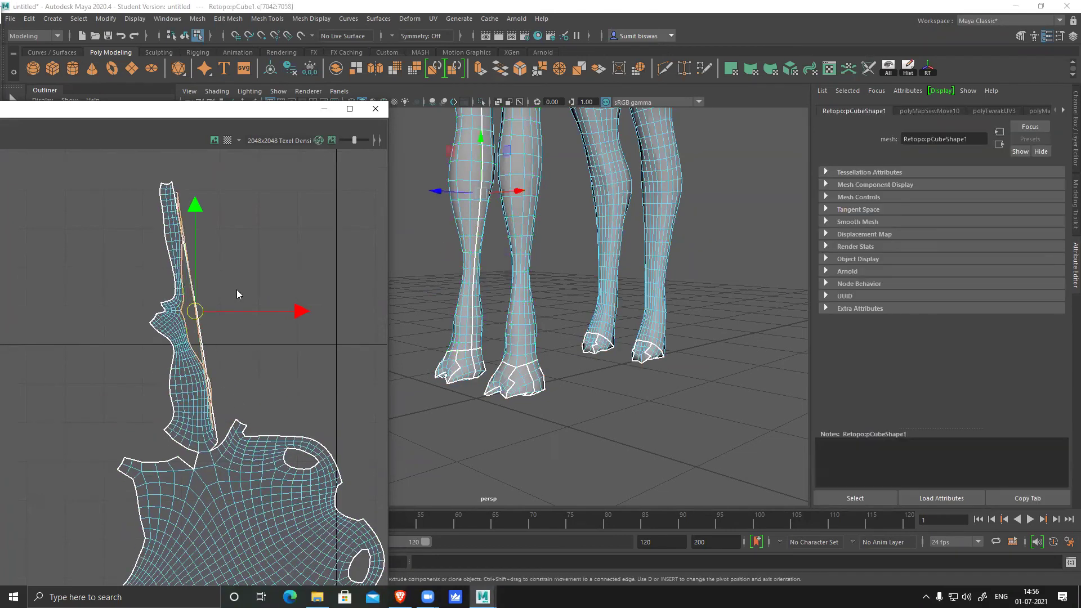
{"action": "right_click_drag", "start_coordinate": [237, 295], "coordinate": [225, 242], "text": "shift"}
- Move and sew the matching lengthwise seam edges on the opposite front-leg part of the body shell
{"action": "middle_click_drag", "start_coordinate": [293, 496], "coordinate": [169, 250], "text": "alt"}
{"action": "middle_click_drag", "start_coordinate": [256, 438], "coordinate": [113, 181], "text": "alt"}
{"action": "double_click", "coordinate": [202, 384]}
{"action": "right_click_drag", "start_coordinate": [297, 467], "coordinate": [164, 203], "text": "shift"}
{"action": "double_click", "coordinate": [155, 315]}
{"action": "middle_click_drag", "start_coordinate": [78, 279], "coordinate": [223, 315], "text": "alt"}
- Select the whole body shell with both front legs and unfold it after the leg seam sewing
{"action": "scroll", "coordinate": [223, 315], "scroll_direction": "down", "scroll_amount": 3}
{"action": "scroll", "coordinate": [223, 315], "scroll_direction": "down", "scroll_amount": 2}
{"action": "right_click_drag", "start_coordinate": [140, 215], "coordinate": [175, 216]}
{"action": "left_click_drag", "start_coordinate": [226, 263], "coordinate": [175, 232]}
{"action": "right_click_drag", "start_coordinate": [287, 290], "coordinate": [323, 262], "text": "ctrl"}
{"action": "right_click_drag", "start_coordinate": [328, 259], "coordinate": [198, 259], "text": "shift"}
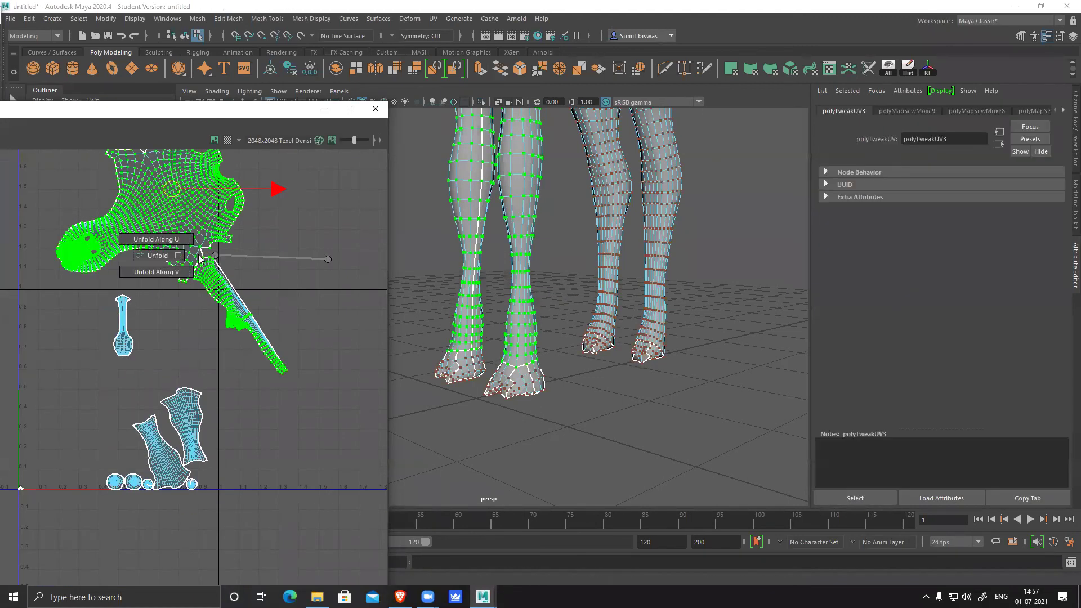
- Move and sew the open border edges joining the lower front-leg part to the body shell
{"action": "scroll", "coordinate": [200, 282], "scroll_direction": "up", "scroll_amount": 3}
{"action": "scroll", "coordinate": [210, 300], "scroll_direction": "up", "scroll_amount": 2}
{"action": "middle_click_drag", "start_coordinate": [212, 300], "coordinate": [142, 260], "text": "alt"}
{"action": "scroll", "coordinate": [143, 262], "scroll_direction": "up", "scroll_amount": 3}
{"action": "right_click_drag", "start_coordinate": [237, 472], "coordinate": [188, 332]}
{"action": "left_click", "coordinate": [180, 355]}
{"action": "double_click", "coordinate": [184, 292]}
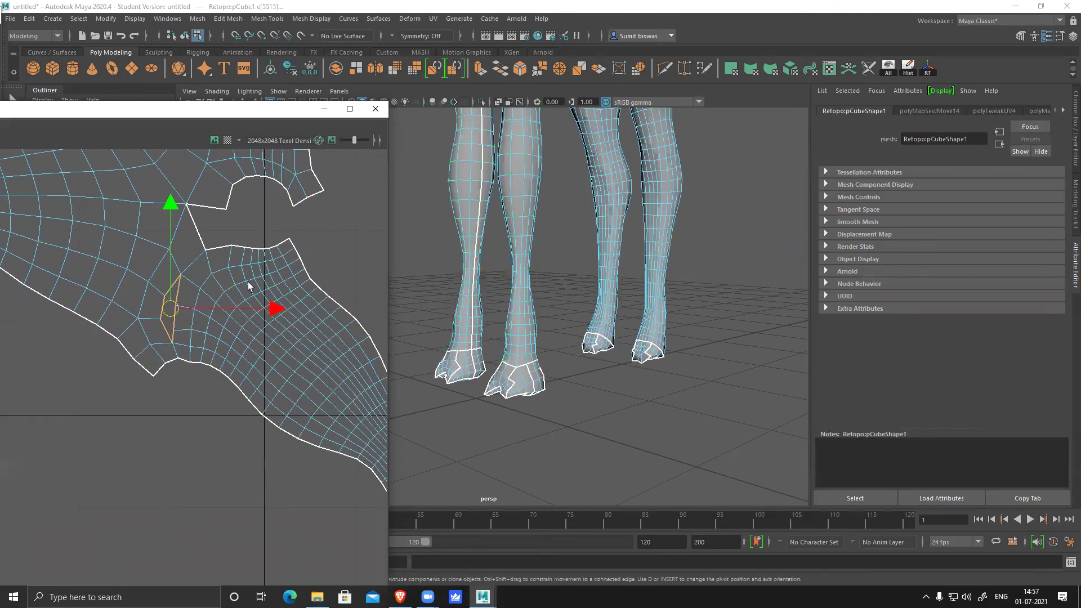
{"action": "key", "text": "g"}
{"action": "middle_click_drag", "start_coordinate": [249, 286], "coordinate": [205, 367], "text": "alt"}
{"action": "left_click", "coordinate": [240, 326]}
{"action": "key", "text": "g"}
{"action": "double_click", "coordinate": [204, 329]}
{"action": "key", "text": "g"}
- Move and sew the remaining open border edges where the upper front-leg part meets the body shell
{"action": "middle_click_drag", "start_coordinate": [194, 206], "coordinate": [306, 492], "text": "alt"}
{"action": "middle_click_drag", "start_coordinate": [214, 420], "coordinate": [277, 412], "text": "alt"}
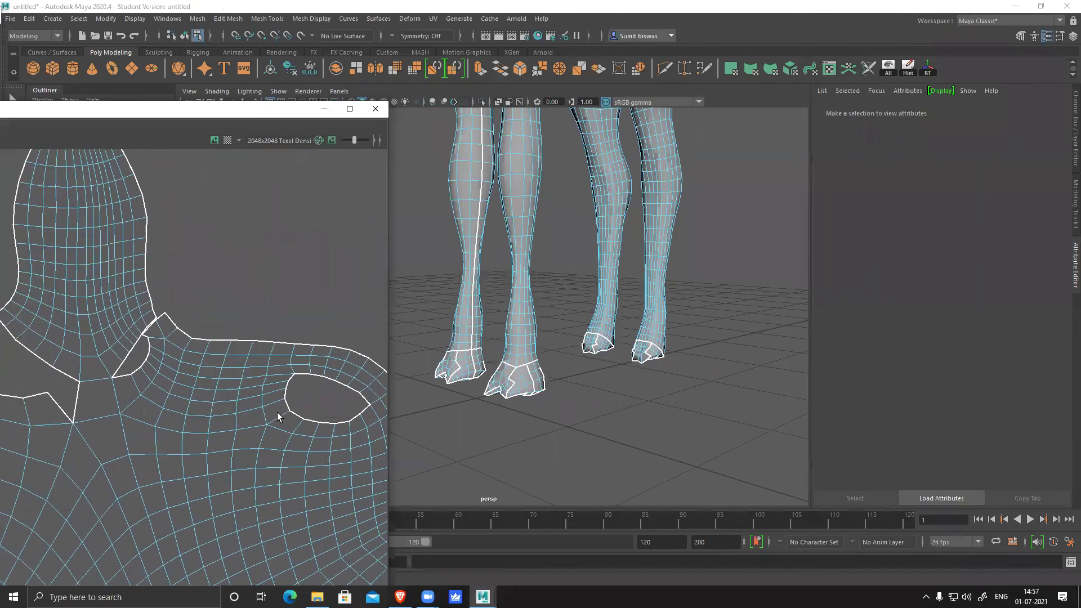
{"action": "left_click", "coordinate": [163, 320]}
{"action": "key", "text": "g"}
{"action": "middle_click_drag", "start_coordinate": [159, 380], "coordinate": [290, 363], "text": "alt"}
{"action": "key", "text": "ctrl+z"}
{"action": "left_click", "coordinate": [281, 310]}
{"action": "key", "text": "g"}
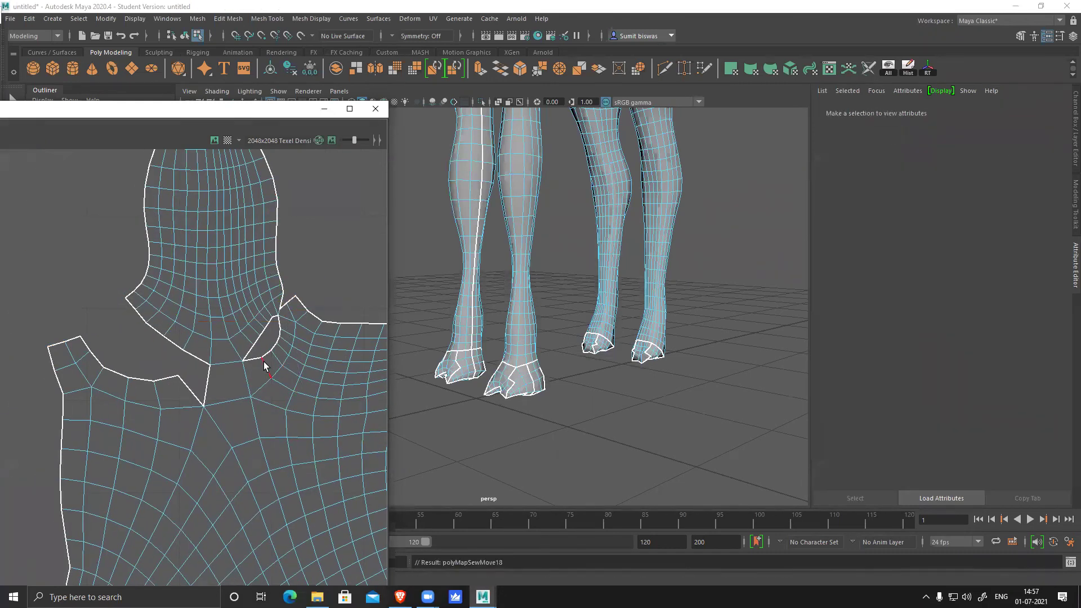
{"action": "double_click", "coordinate": [273, 349]}
{"action": "key", "text": "g"}
{"action": "left_click", "coordinate": [129, 305]}
{"action": "key", "text": "g"}
{"action": "left_click", "coordinate": [196, 358]}
{"action": "key", "text": "g"}
- Select the entire body shell and unfold it again with the front-leg openings sewn
{"action": "right_click_drag", "start_coordinate": [271, 428], "coordinate": [1, 261], "text": "alt"}
{"action": "middle_click_drag", "start_coordinate": [247, 466], "coordinate": [238, 334], "text": "alt"}
{"action": "right_click_drag", "start_coordinate": [106, 280], "coordinate": [138, 275]}
{"action": "left_click", "coordinate": [231, 286]}
{"action": "right_click_drag", "start_coordinate": [323, 292], "coordinate": [107, 301], "text": "shift"}
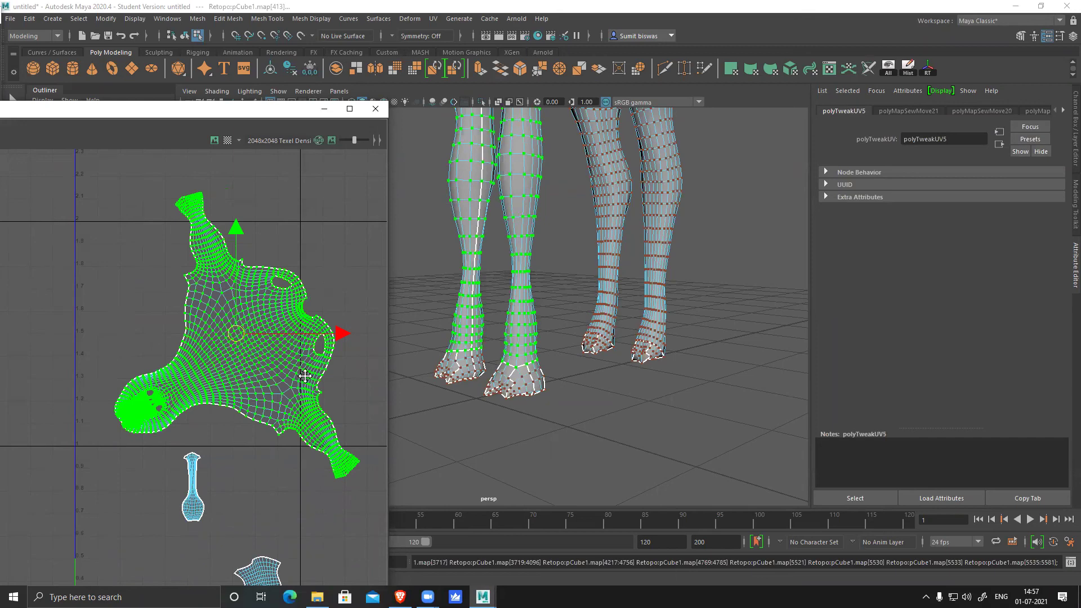
- Select the lengthwise inner edge loop of the hind legs on the model and cut the UVs along it
{"action": "middle_click_drag", "start_coordinate": [305, 376], "coordinate": [293, 342], "text": "alt"}
{"action": "middle_click_drag", "start_coordinate": [346, 317], "coordinate": [181, 292], "text": "alt"}
{"action": "right_click_drag", "start_coordinate": [181, 293], "coordinate": [247, 299], "text": "alt"}
{"action": "middle_click_drag", "start_coordinate": [739, 261], "coordinate": [719, 387], "text": "alt"}
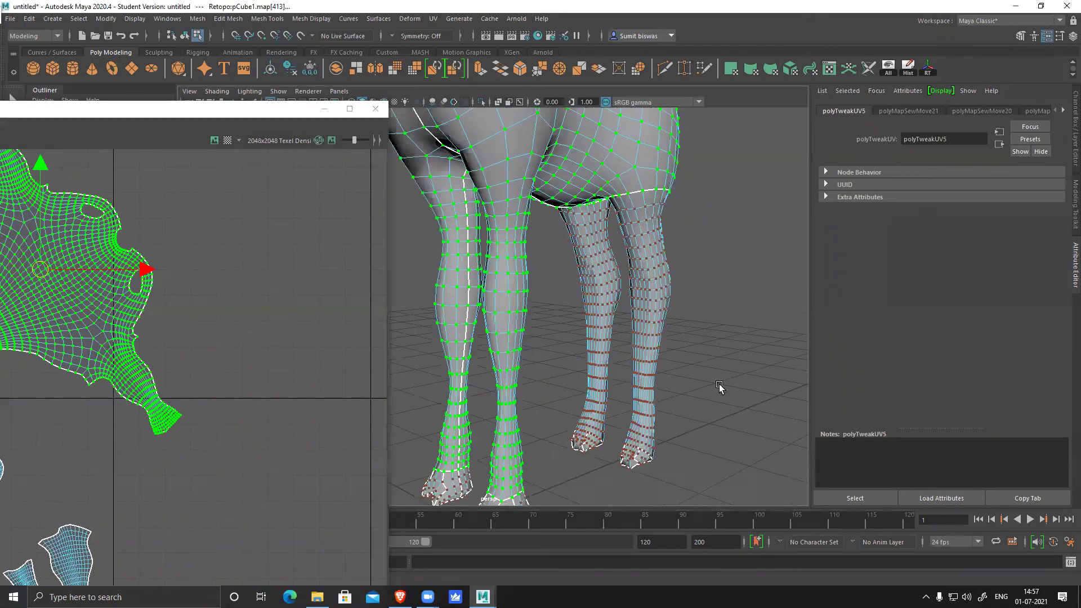
{"action": "right_click_drag", "start_coordinate": [720, 386], "coordinate": [603, 294], "text": "alt"}
{"action": "left_click_drag", "start_coordinate": [603, 295], "coordinate": [625, 268], "text": "alt"}
{"action": "right_click_drag", "start_coordinate": [625, 268], "coordinate": [696, 361], "text": "alt"}
{"action": "middle_click_drag", "start_coordinate": [696, 361], "coordinate": [688, 480], "text": "alt"}
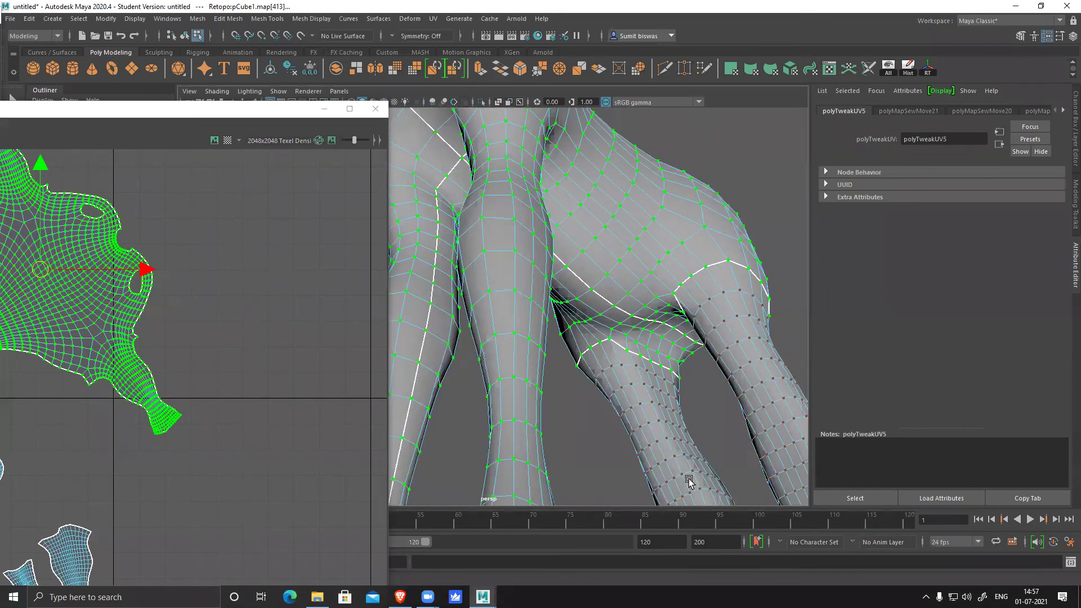
{"action": "left_click_drag", "start_coordinate": [689, 479], "coordinate": [630, 389], "text": "alt"}
{"action": "middle_click_drag", "start_coordinate": [631, 388], "coordinate": [506, 296], "text": "alt"}
{"action": "right_click_drag", "start_coordinate": [505, 296], "coordinate": [506, 256]}
{"action": "double_click", "coordinate": [545, 312]}
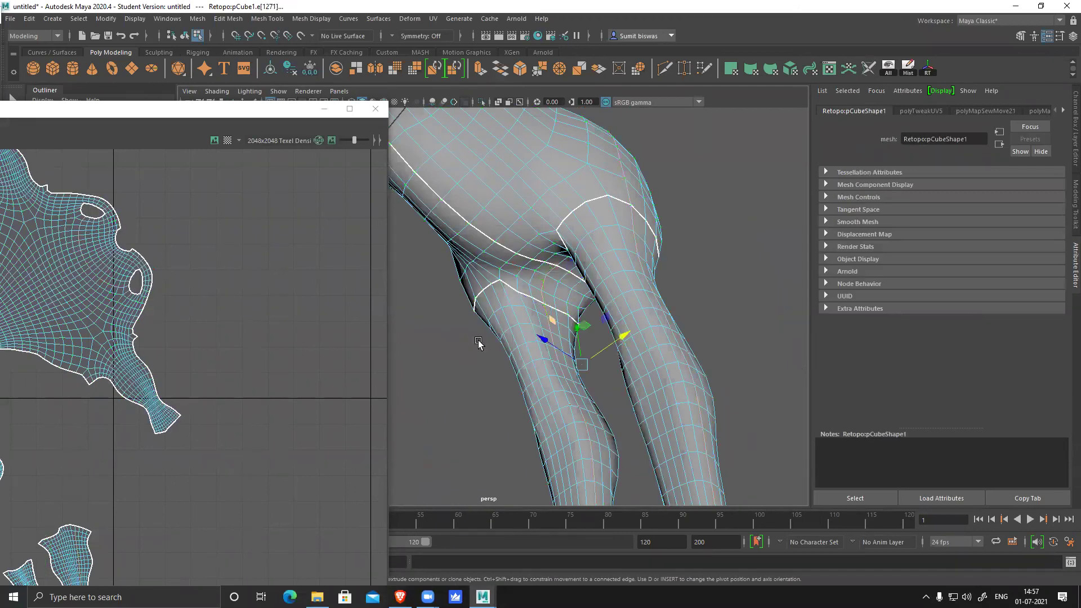
{"action": "right_click_drag", "start_coordinate": [182, 284], "coordinate": [146, 299], "text": "shift"}
- Examine the hind-leg seams, the whole giraffe and its UV layout, and close the UV Editor
{"action": "left_click_drag", "start_coordinate": [640, 336], "coordinate": [597, 403], "text": "alt"}
{"action": "middle_click_drag", "start_coordinate": [596, 403], "coordinate": [572, 485], "text": "alt"}
{"action": "left_click", "coordinate": [608, 269]}
{"action": "right_click_drag", "start_coordinate": [780, 380], "coordinate": [714, 333], "text": "alt"}
{"action": "left_click_drag", "start_coordinate": [714, 332], "coordinate": [474, 356], "text": "alt"}
{"action": "double_click", "coordinate": [524, 313]}
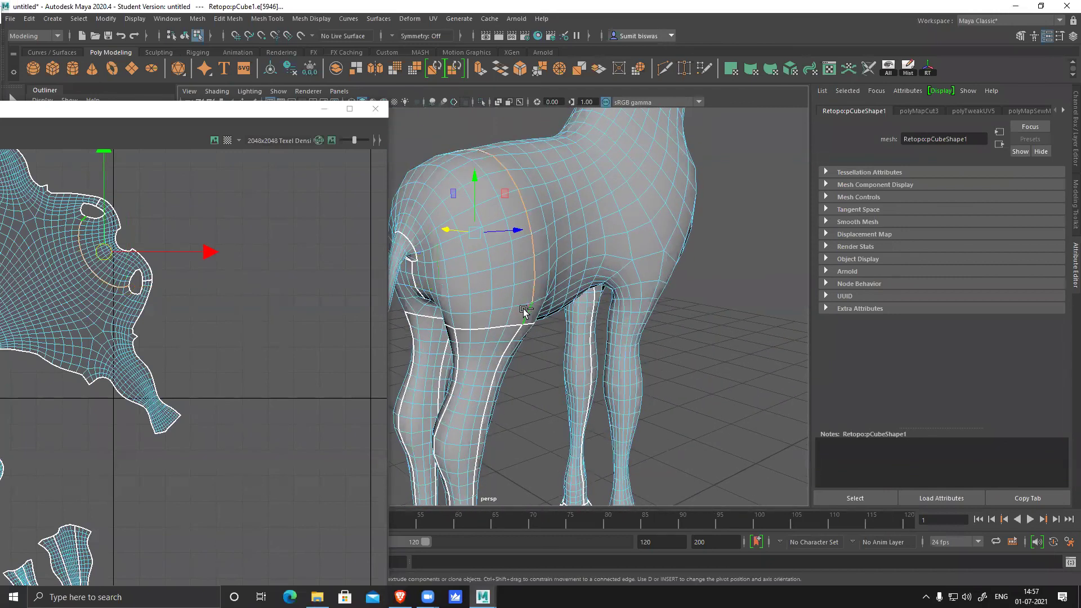
{"action": "left_click", "coordinate": [226, 320]}
{"action": "key", "text": "f"}
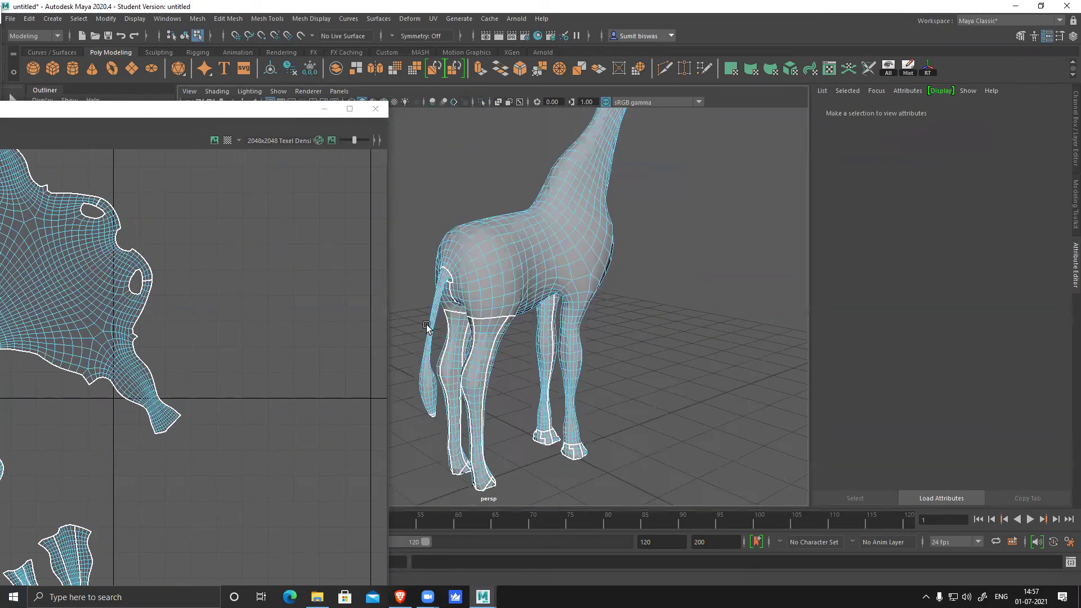
{"action": "right_click_drag", "start_coordinate": [52, 341], "coordinate": [28, 339], "text": "alt"}
{"action": "middle_click_drag", "start_coordinate": [28, 339], "coordinate": [243, 344], "text": "alt"}
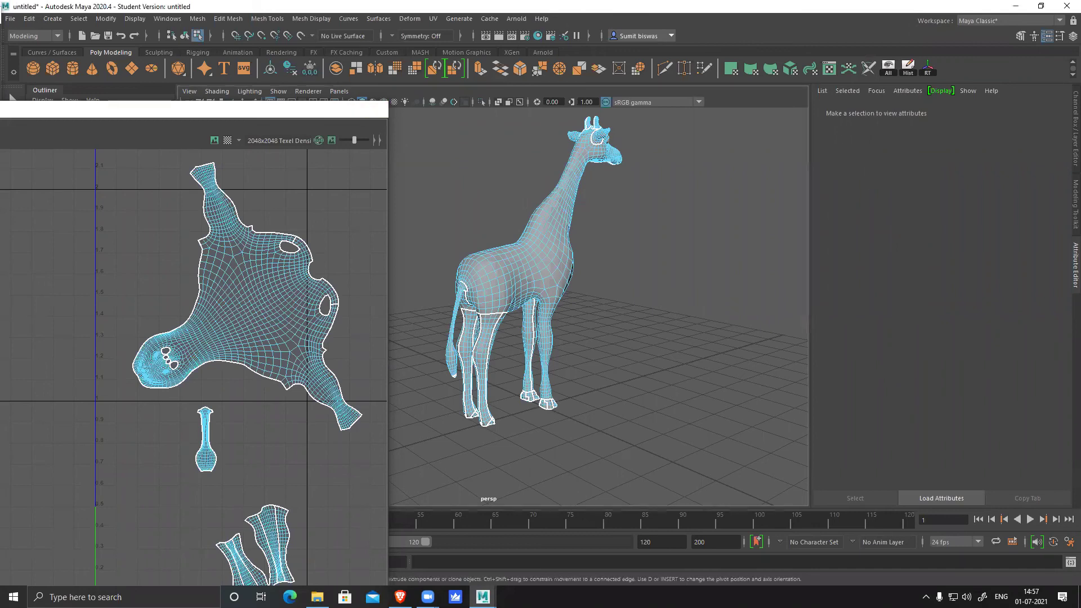
{"action": "left_click", "coordinate": [375, 108]}
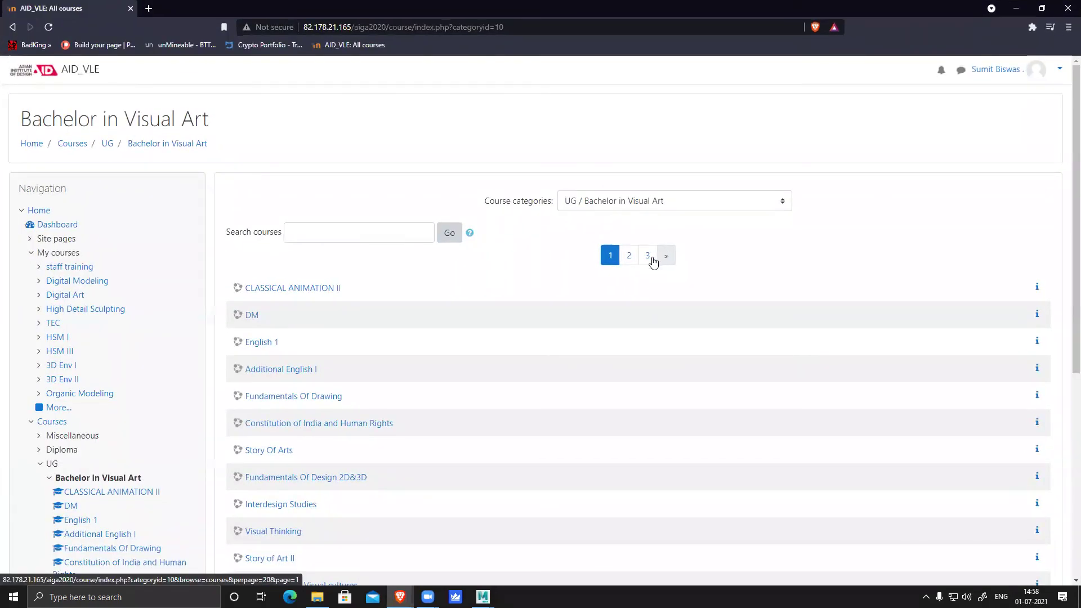
- Switch to the AID_VLE site in Brave and open the 3D Lab II course from page 3 of Bachelor in Visual Art
{"action": "left_click", "coordinate": [650, 256]}
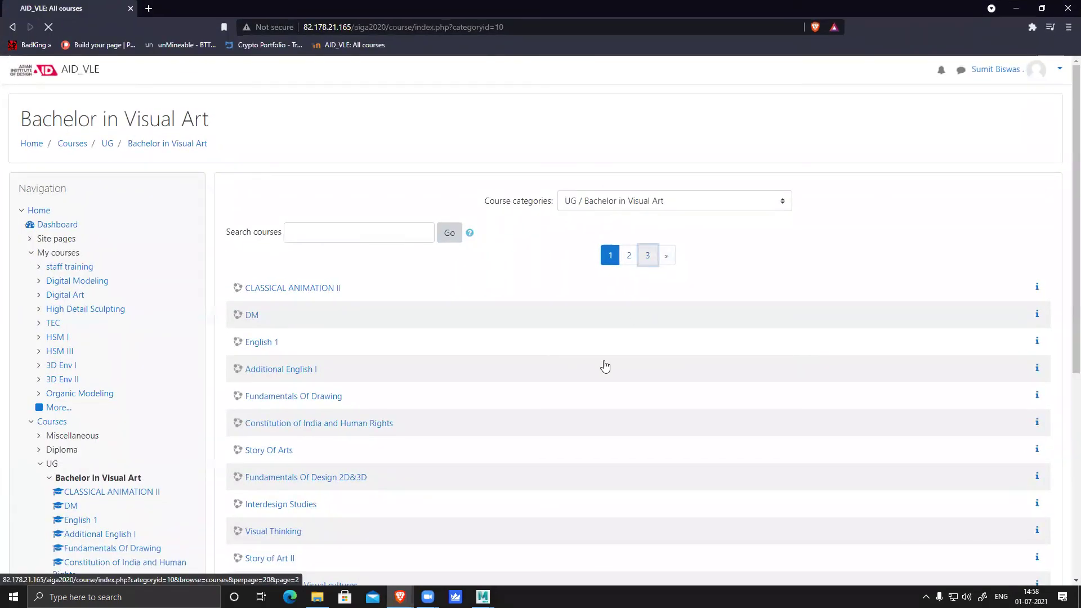
{"action": "scroll", "coordinate": [498, 412], "scroll_direction": "down", "scroll_amount": 6}
{"action": "left_click", "coordinate": [273, 360]}
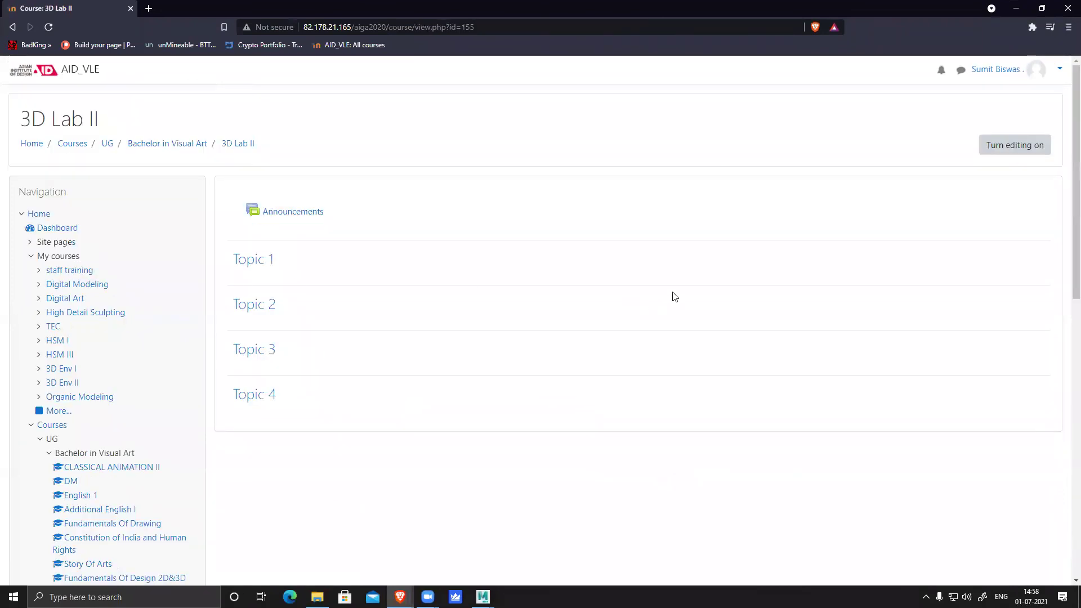
- Turn on course editing and add an Attendance activity named Attendance_BVA181, saving and displaying it
{"action": "left_click", "coordinate": [1029, 146]}
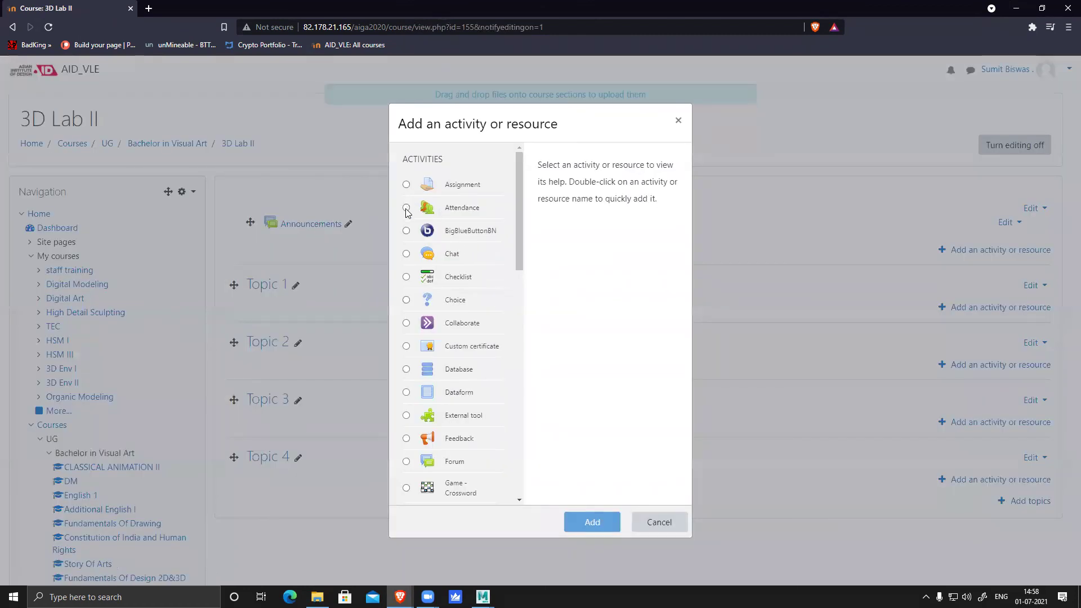
{"action": "left_click", "coordinate": [406, 207]}
{"action": "left_click", "coordinate": [588, 519]}
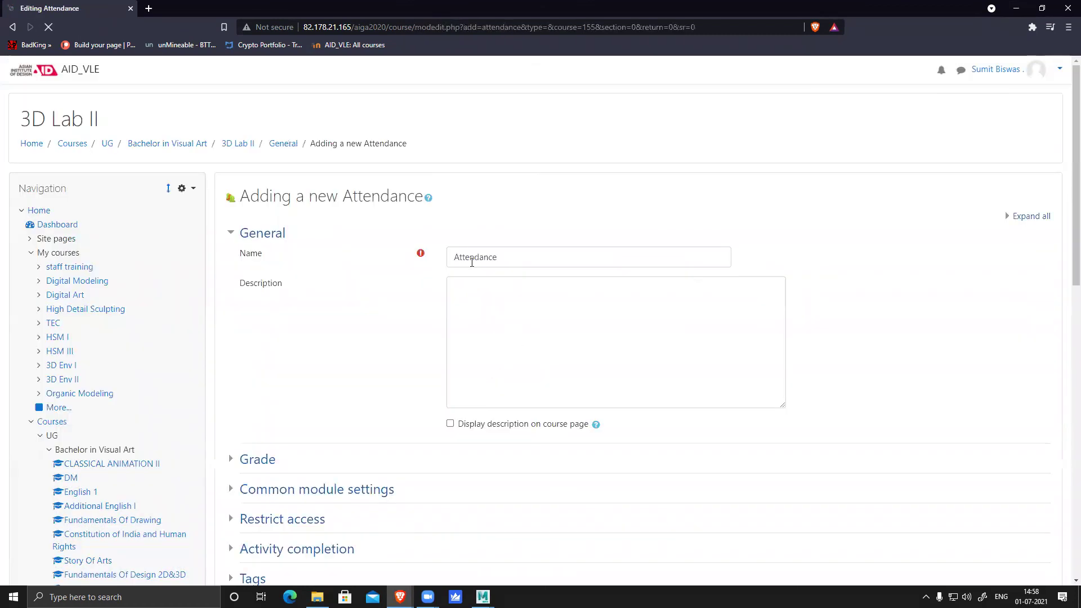
{"action": "left_click", "coordinate": [514, 258]}
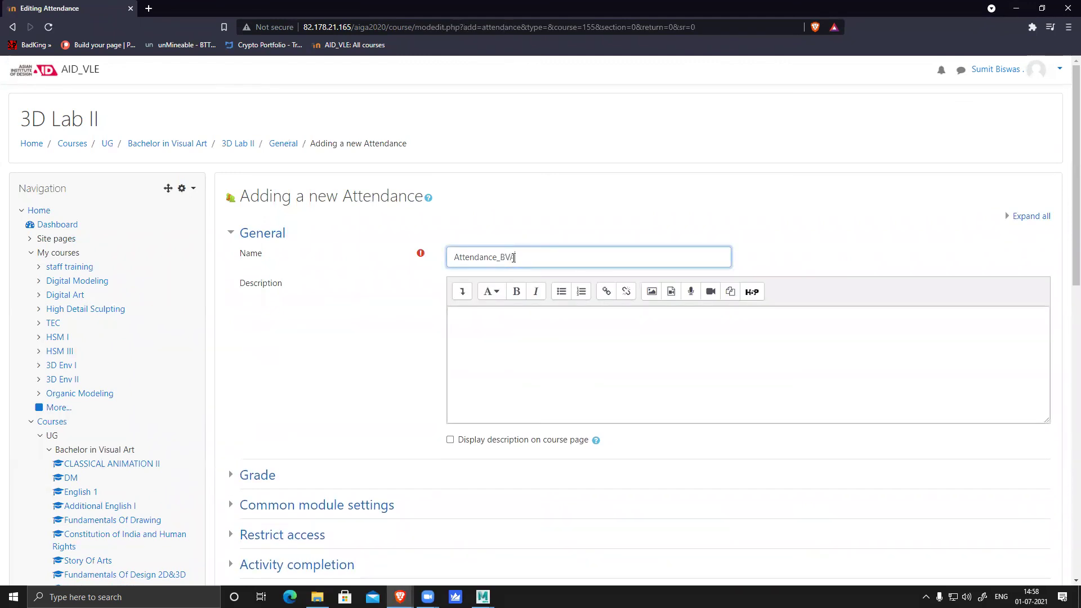
{"action": "scroll", "coordinate": [563, 473], "scroll_direction": "down", "scroll_amount": 5}
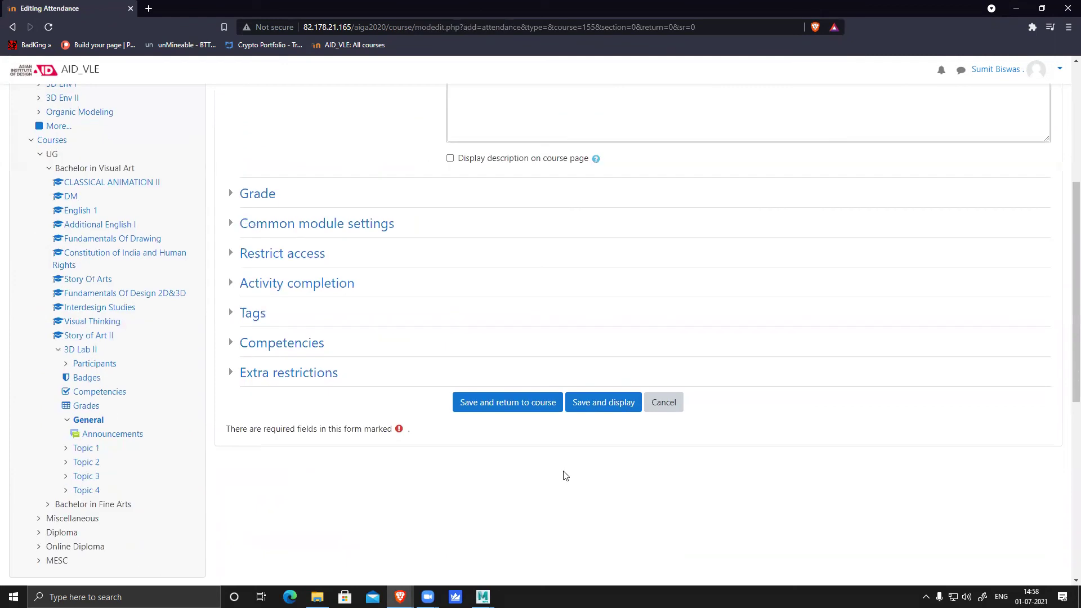
{"action": "left_click", "coordinate": [603, 402]}
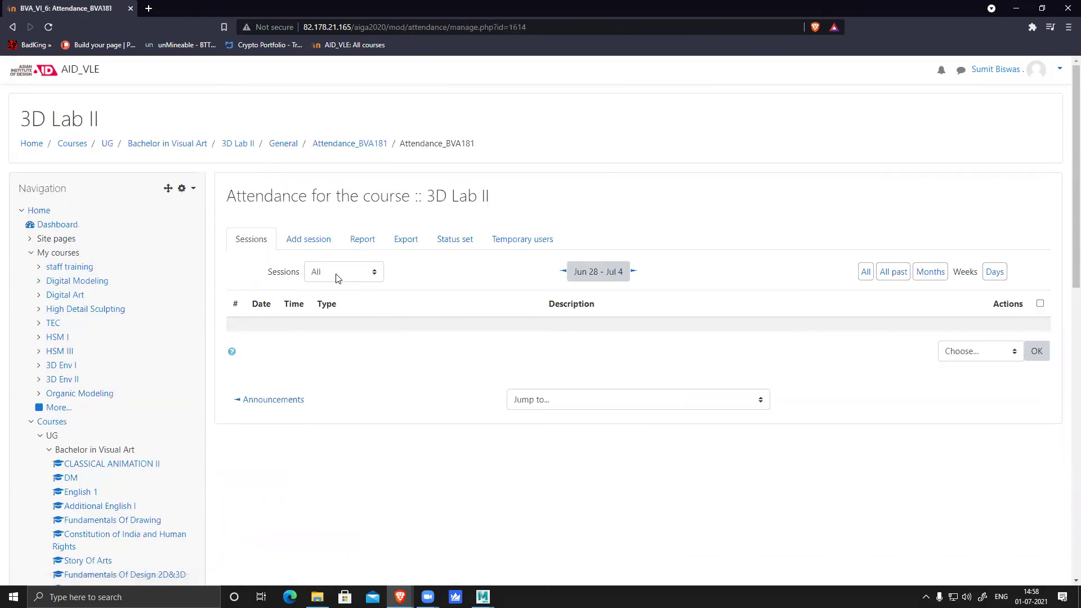
- Add an attendance session for group BVA181 on 1 July 2021
{"action": "left_click", "coordinate": [311, 240]}
{"action": "left_click", "coordinate": [471, 317]}
{"action": "scroll", "coordinate": [560, 412], "scroll_direction": "down", "scroll_amount": 4}
{"action": "left_click", "coordinate": [468, 434]}
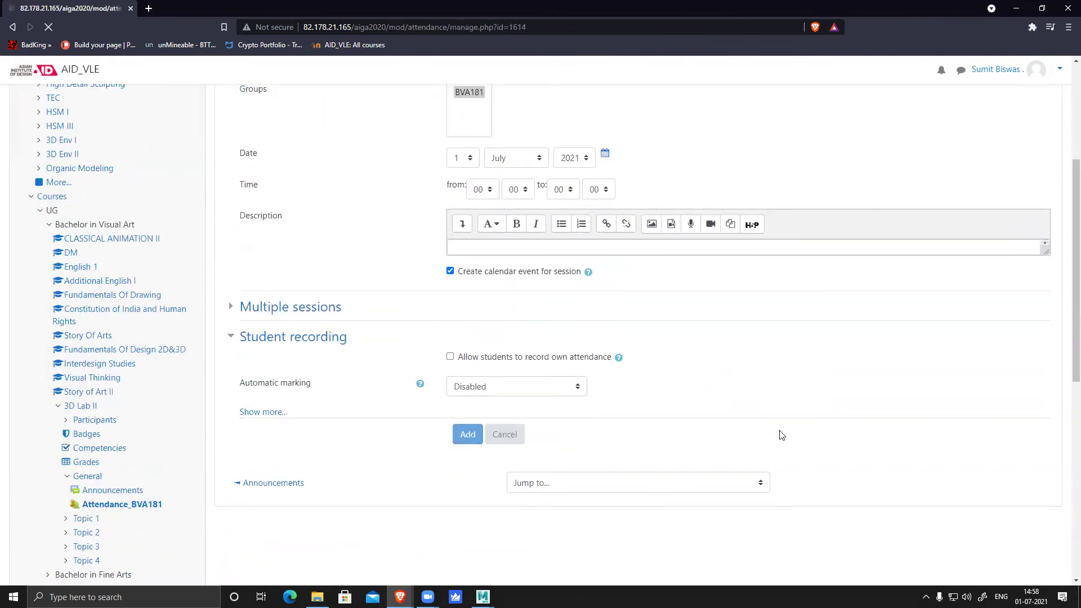
- Start taking attendance for the new session and set the status of all students to absent (A)
{"action": "left_click", "coordinate": [987, 367]}
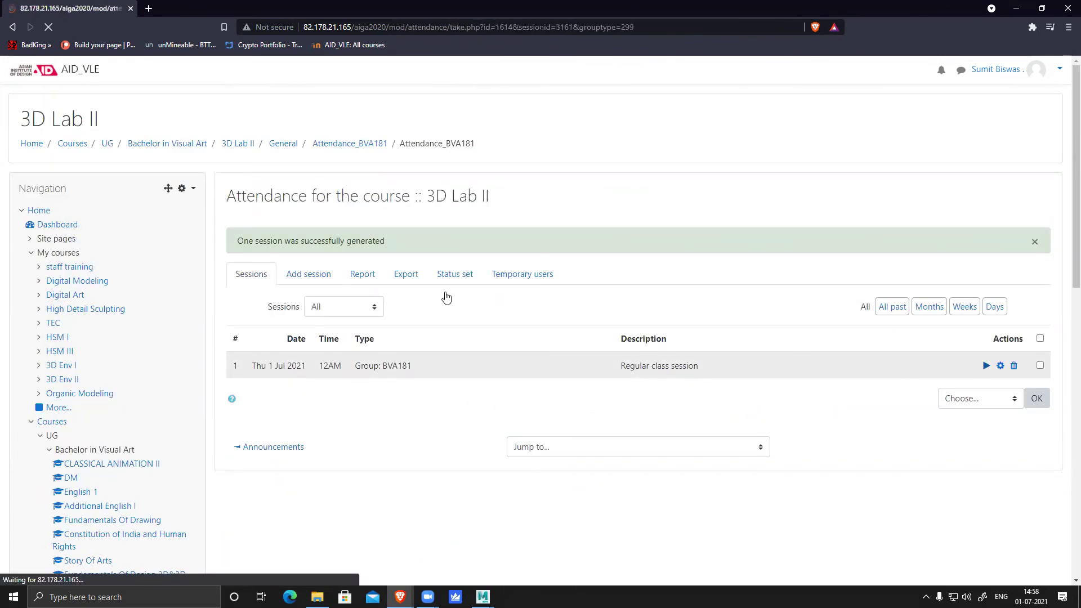
{"action": "scroll", "coordinate": [679, 347], "scroll_direction": "down", "scroll_amount": 2}
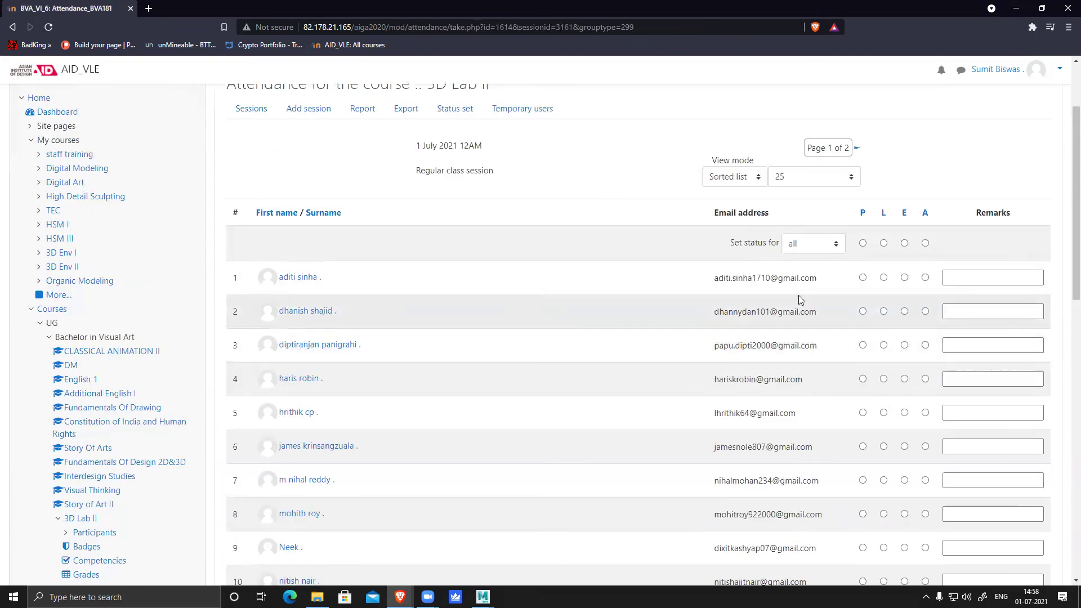
{"action": "left_click", "coordinate": [925, 242]}
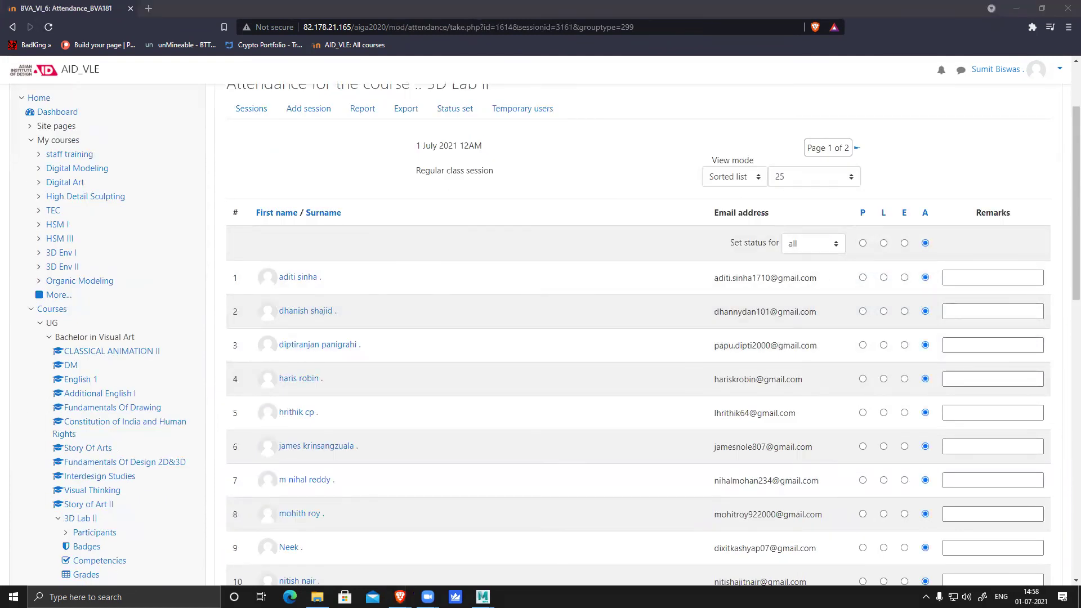
- Mark the students in rows 2, 3, 5, 11, 12 and 13 as present (P)
{"action": "scroll", "coordinate": [465, 369], "scroll_direction": "down", "scroll_amount": 1}
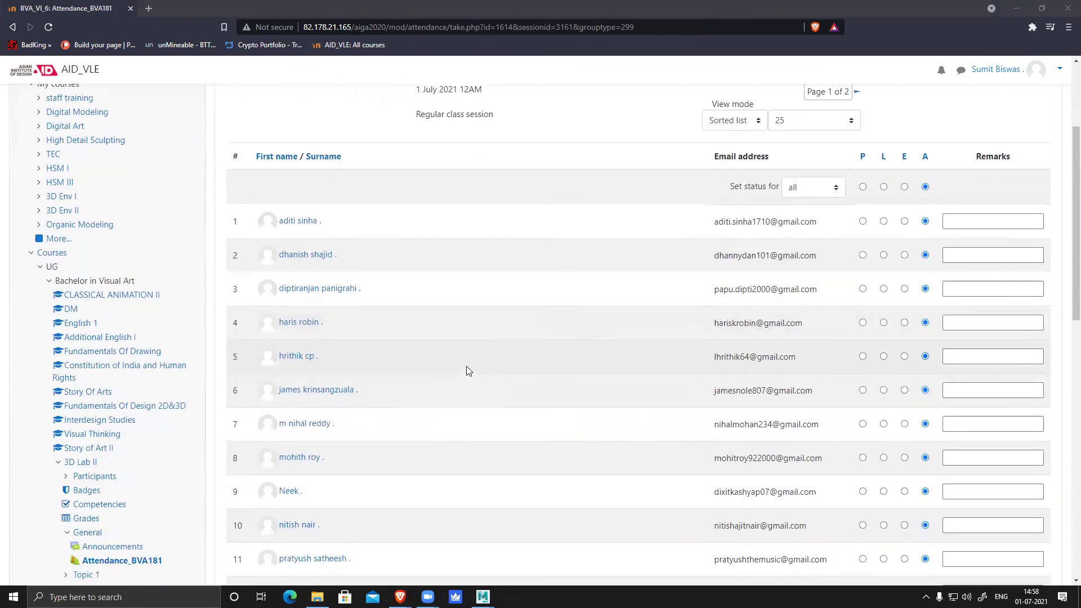
{"action": "left_click", "coordinate": [862, 255]}
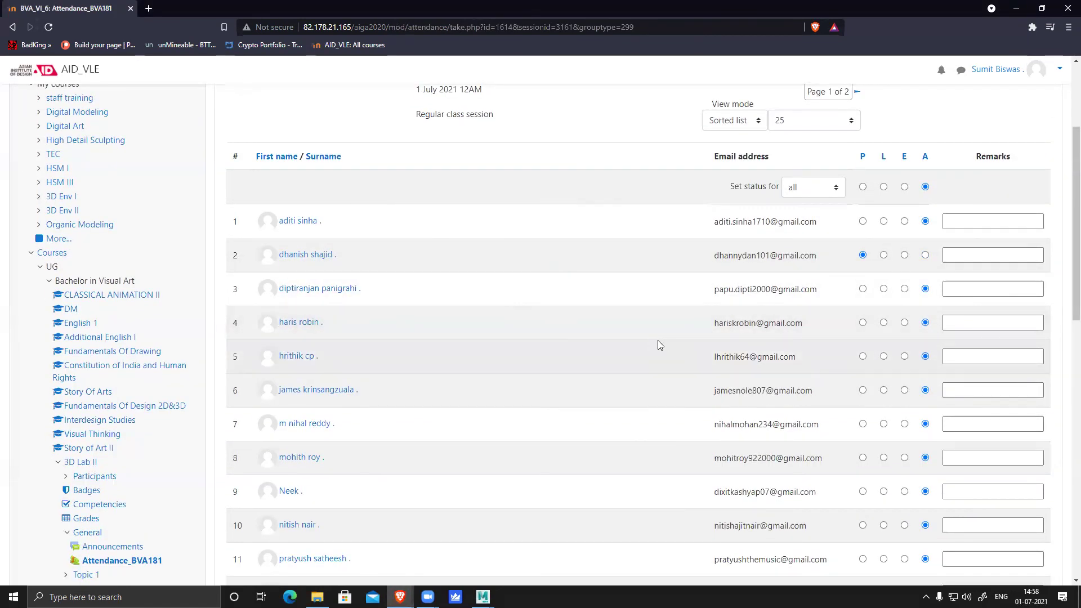
{"action": "scroll", "coordinate": [657, 340], "scroll_direction": "down", "scroll_amount": 1}
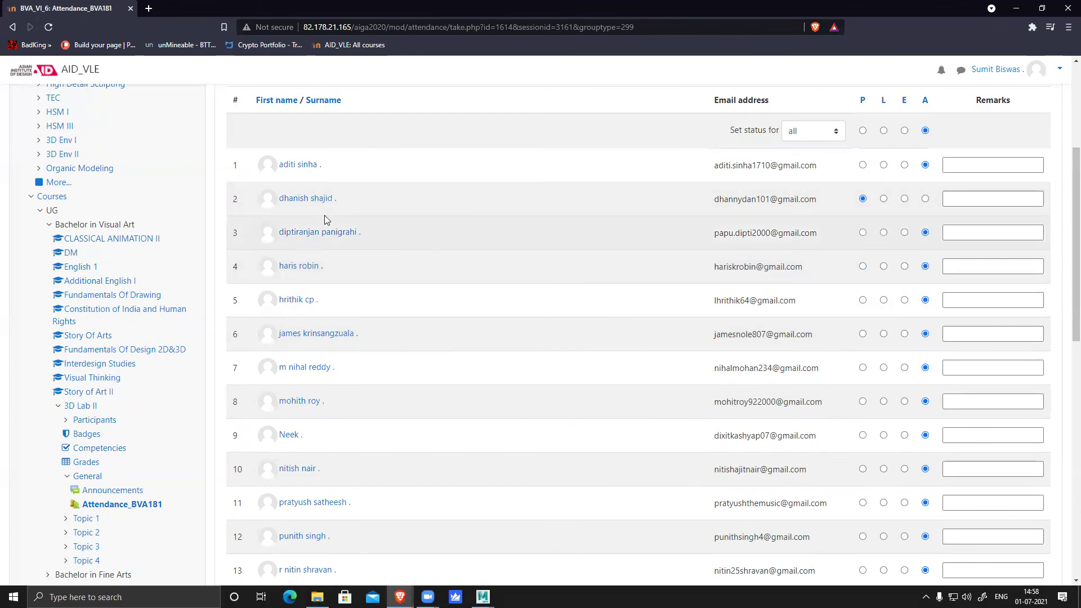
{"action": "left_click", "coordinate": [862, 233]}
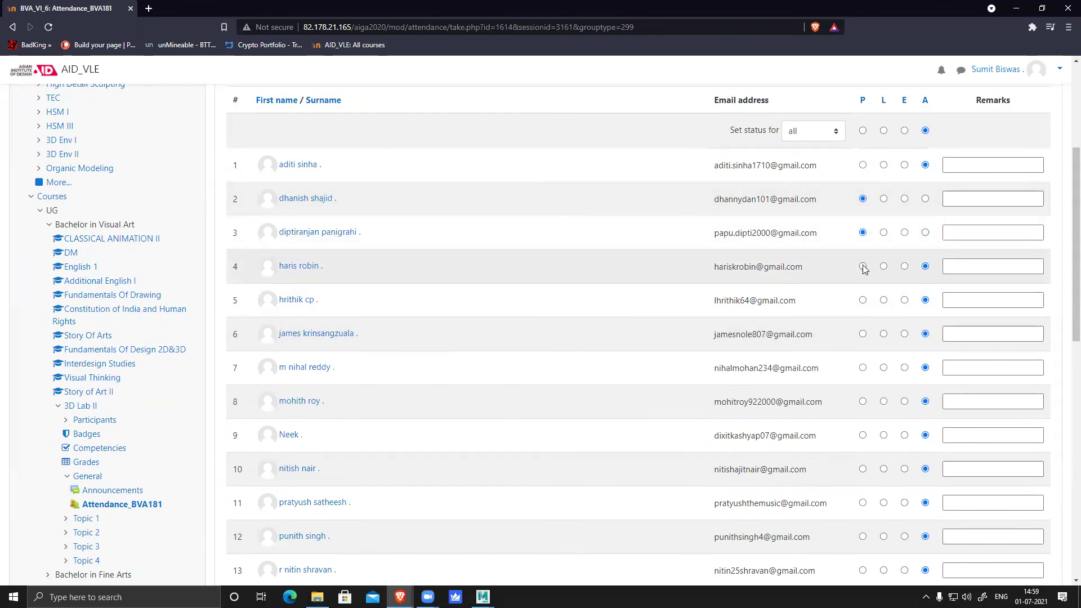
{"action": "left_click", "coordinate": [863, 300]}
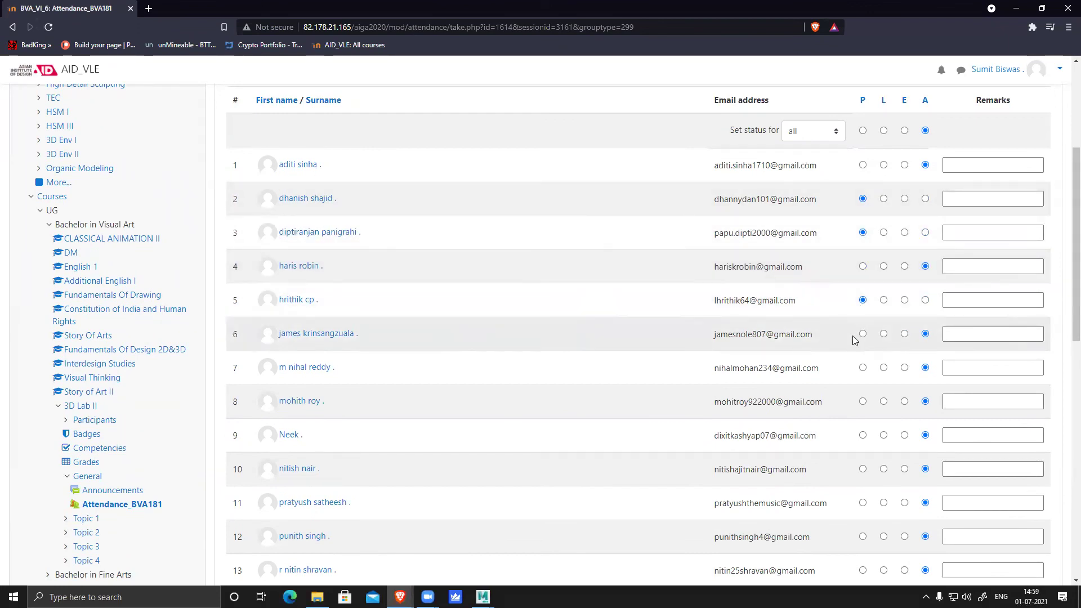
{"action": "scroll", "coordinate": [852, 337], "scroll_direction": "down", "scroll_amount": 1}
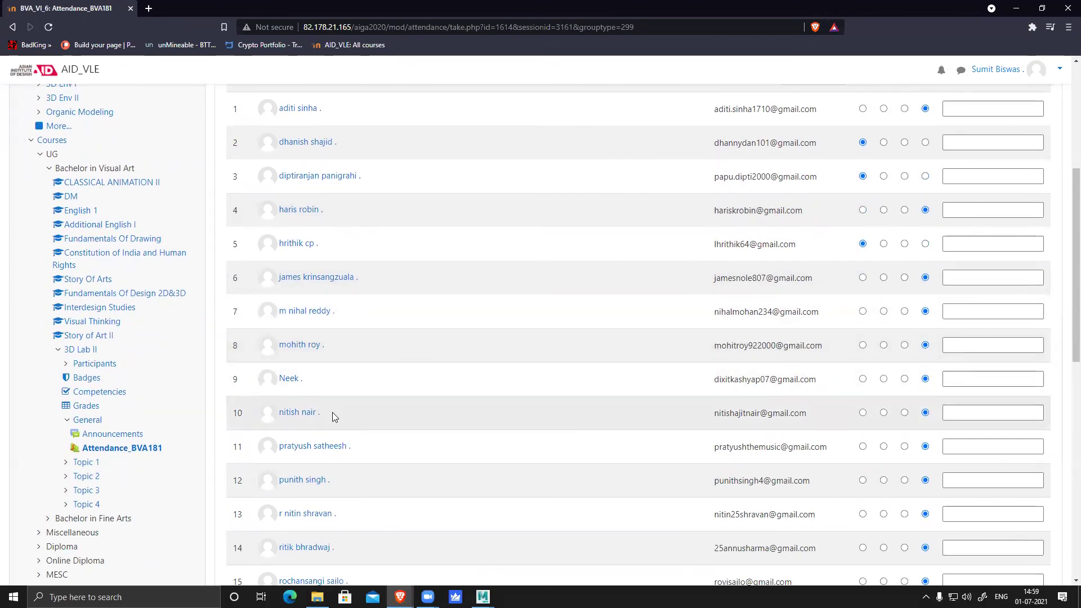
{"action": "left_click", "coordinate": [862, 514]}
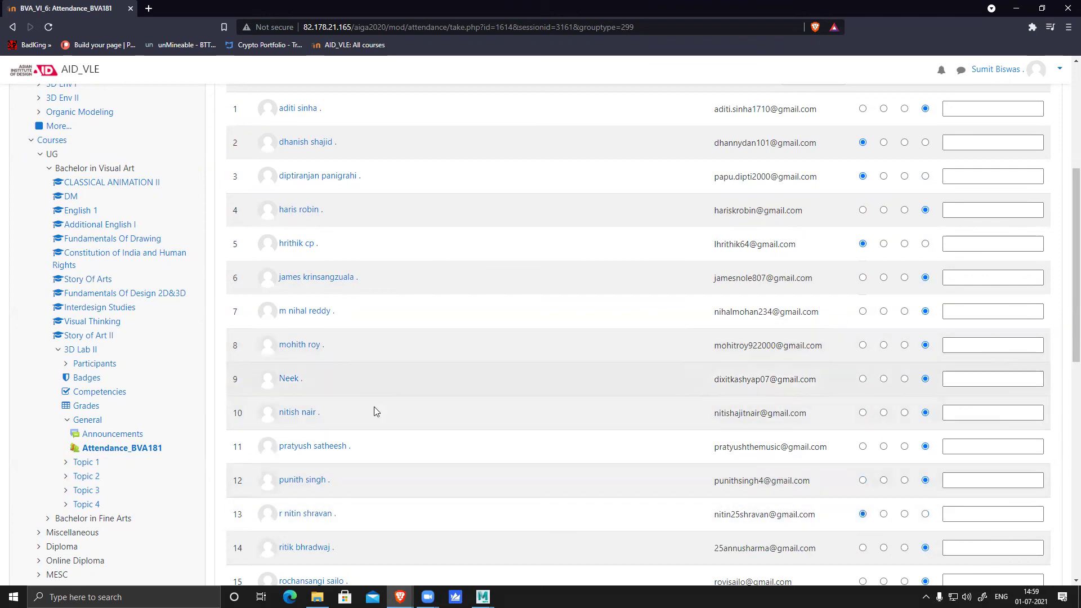
{"action": "left_click", "coordinate": [862, 447]}
{"action": "left_click", "coordinate": [863, 480]}
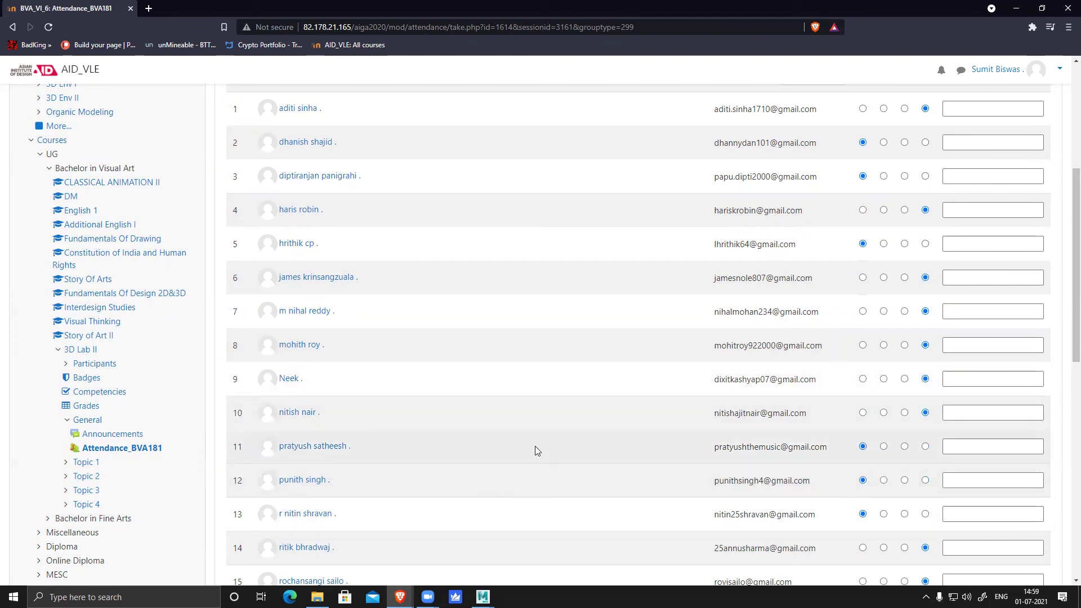
- Mark the students in rows 16, 17, 20, 21 and 22 as present (P) and save the attendance
{"action": "scroll", "coordinate": [535, 451], "scroll_direction": "down", "scroll_amount": 2}
{"action": "left_click", "coordinate": [863, 503]}
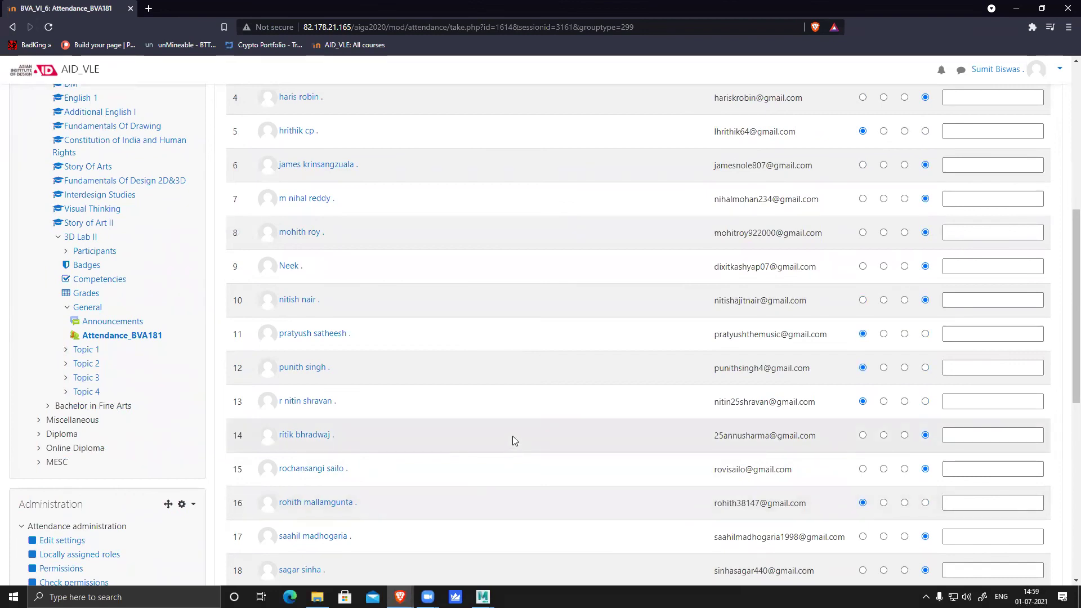
{"action": "scroll", "coordinate": [512, 436], "scroll_direction": "down", "scroll_amount": 1}
{"action": "scroll", "coordinate": [350, 531], "scroll_direction": "down", "scroll_amount": 2}
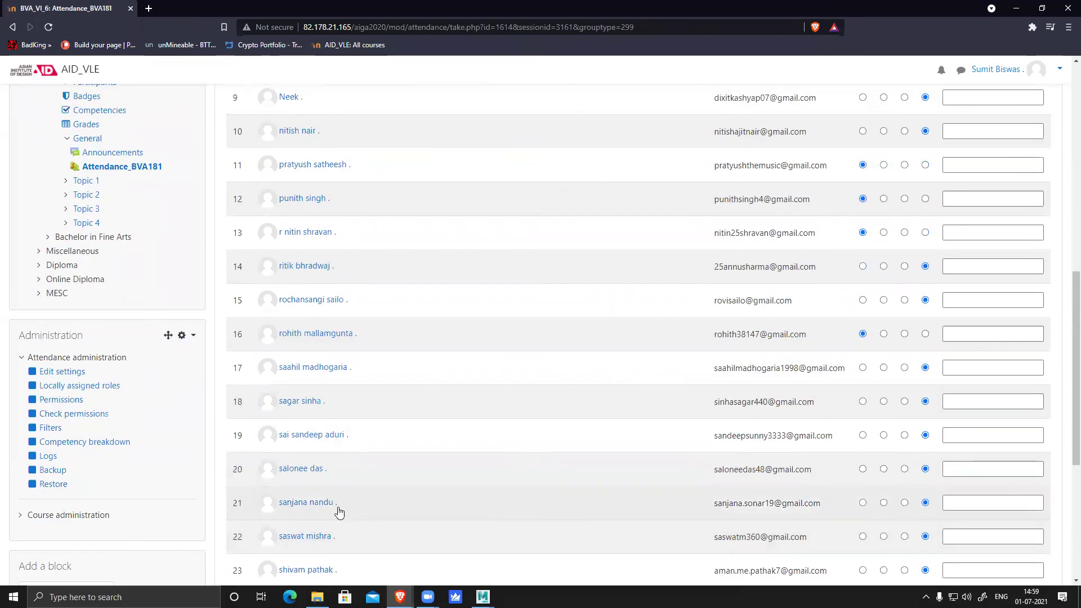
{"action": "scroll", "coordinate": [339, 512], "scroll_direction": "down", "scroll_amount": 3}
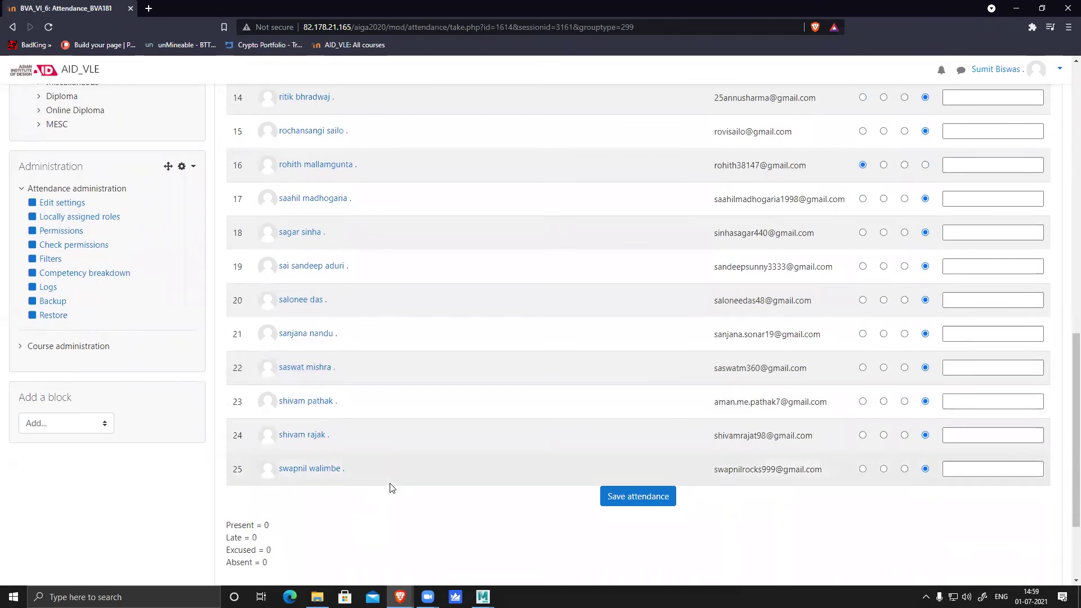
{"action": "left_click", "coordinate": [863, 199]}
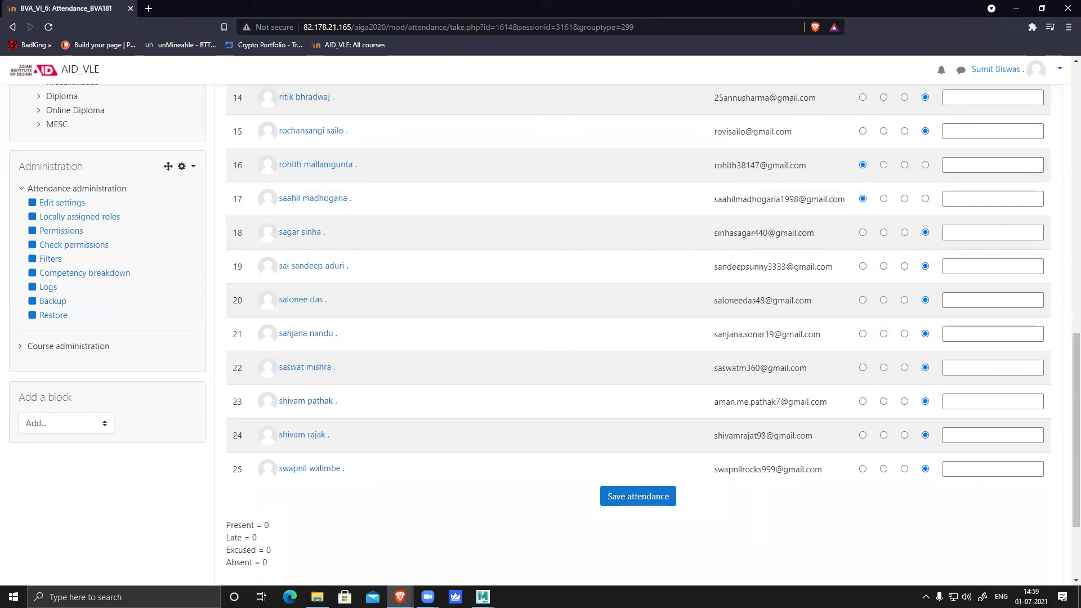
{"action": "left_click", "coordinate": [862, 301]}
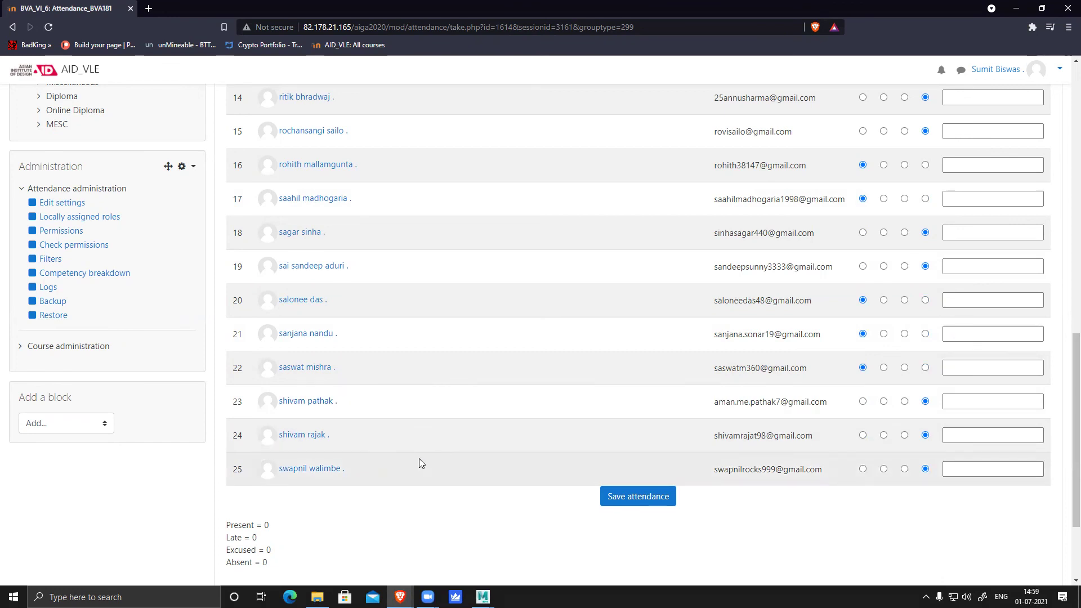
{"action": "left_click", "coordinate": [645, 498]}
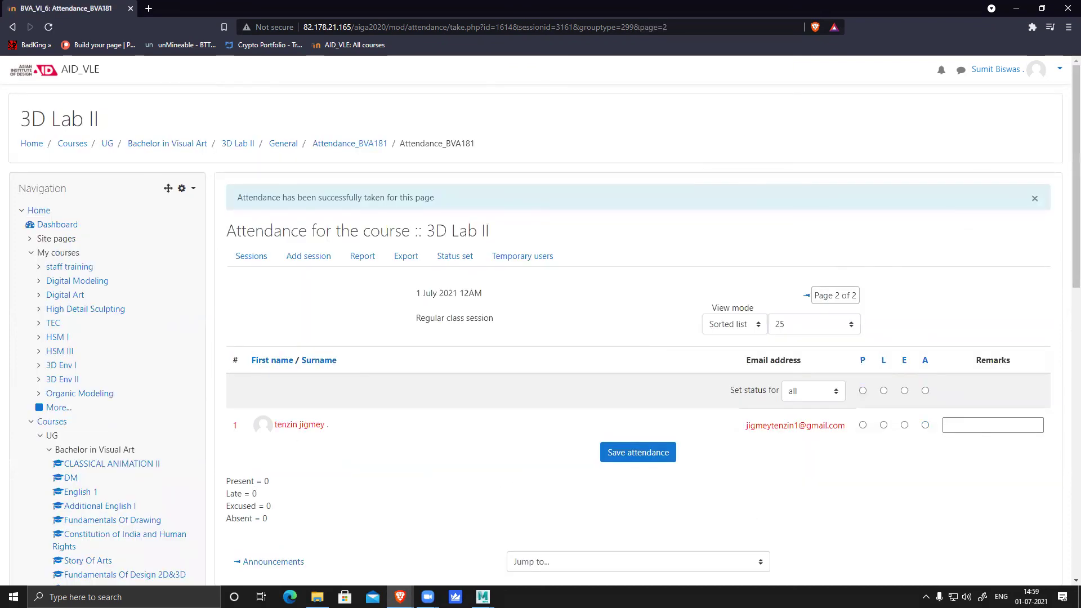
{"action": "key", "text": "alt+Tab"}
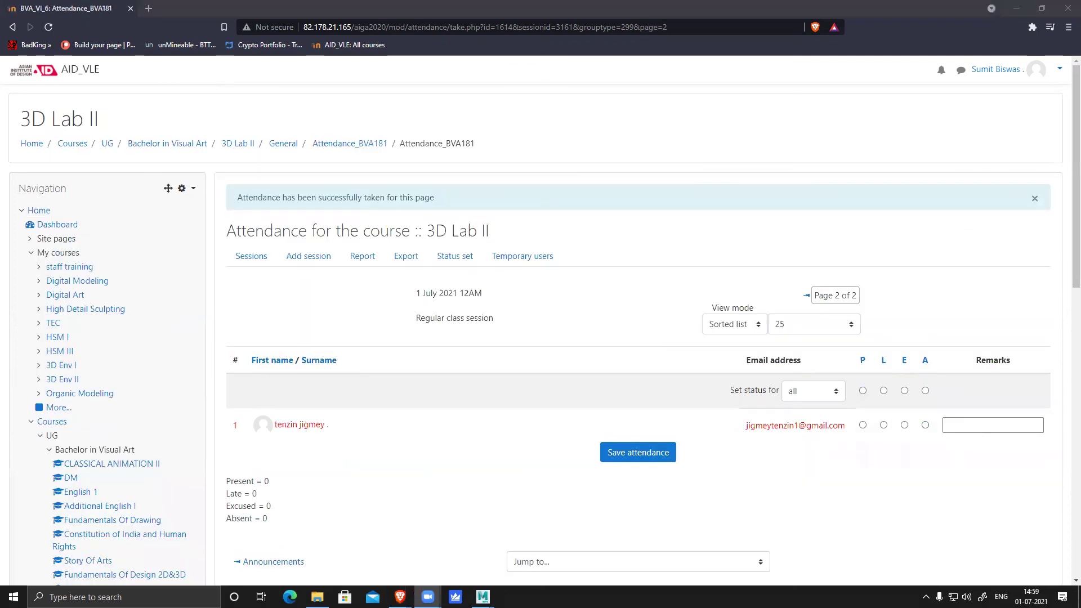